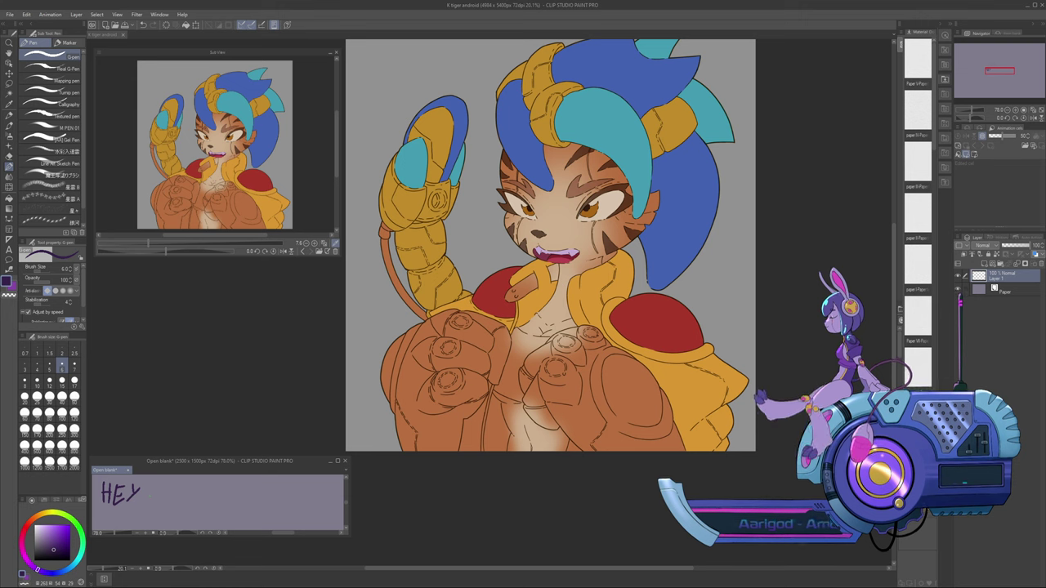
# Handwrite the greeting "HEY! WELLCOME BACK TO MY CANVAS" on the blank canvas with the G-pen
pyautogui.moveTo(144, 490)
pyautogui.mouseDown()
pyautogui.moveTo(141, 509)
pyautogui.moveTo(177, 491)
pyautogui.moveTo(251, 496)
pyautogui.mouseUp()
pyautogui.moveTo(253, 486)
pyautogui.mouseDown()
pyautogui.moveTo(251, 497)
pyautogui.moveTo(284, 496)
pyautogui.mouseUp()
pyautogui.moveTo(292, 484)
pyautogui.mouseDown()
pyautogui.moveTo(294, 496)
pyautogui.moveTo(308, 489)
pyautogui.mouseUp()
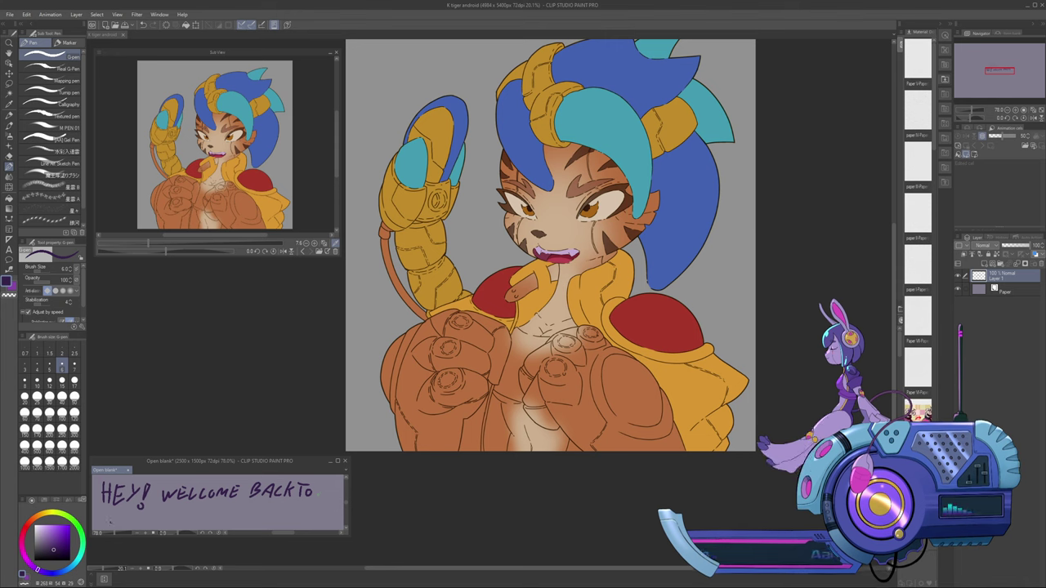
pyautogui.moveTo(103, 527)
pyautogui.mouseDown()
pyautogui.moveTo(194, 515)
pyautogui.moveTo(197, 527)
pyautogui.mouseUp()
pyautogui.hotkey('ctrl', 'z')
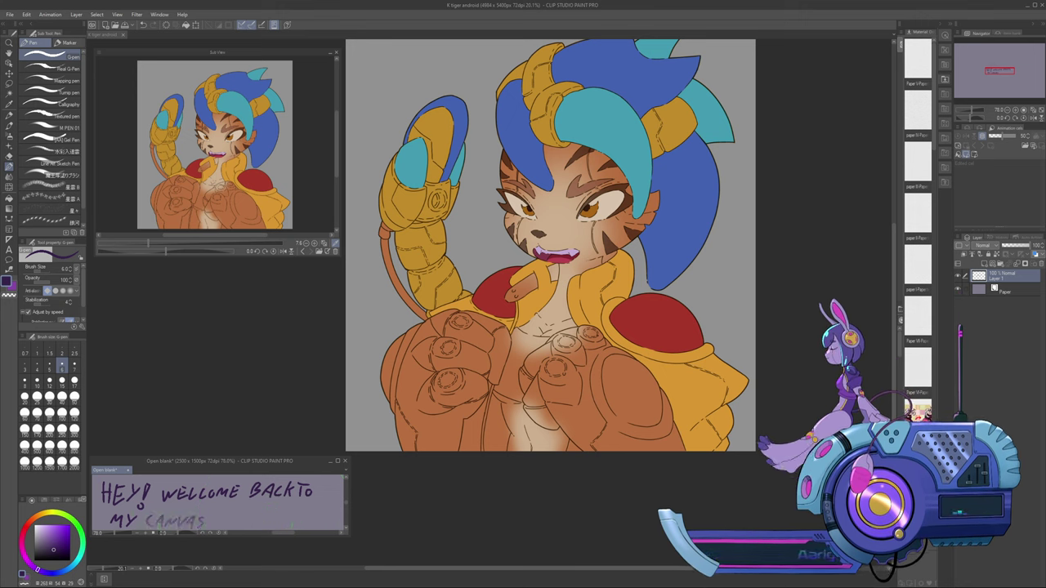
# Erase the whole handwritten greeting from the blank canvas with the Hard eraser
pyautogui.press('e')
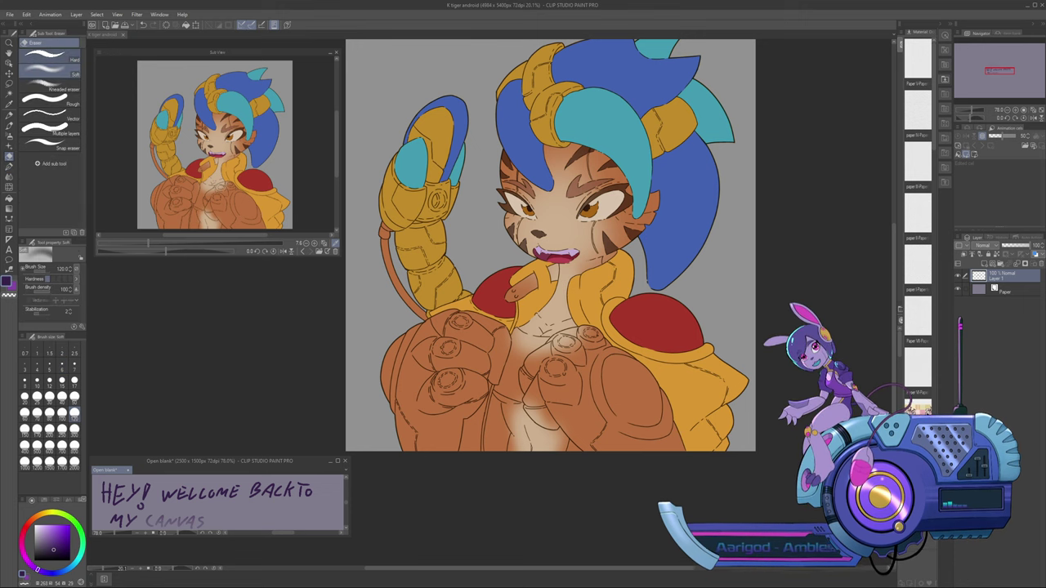
pyautogui.click(61, 59)
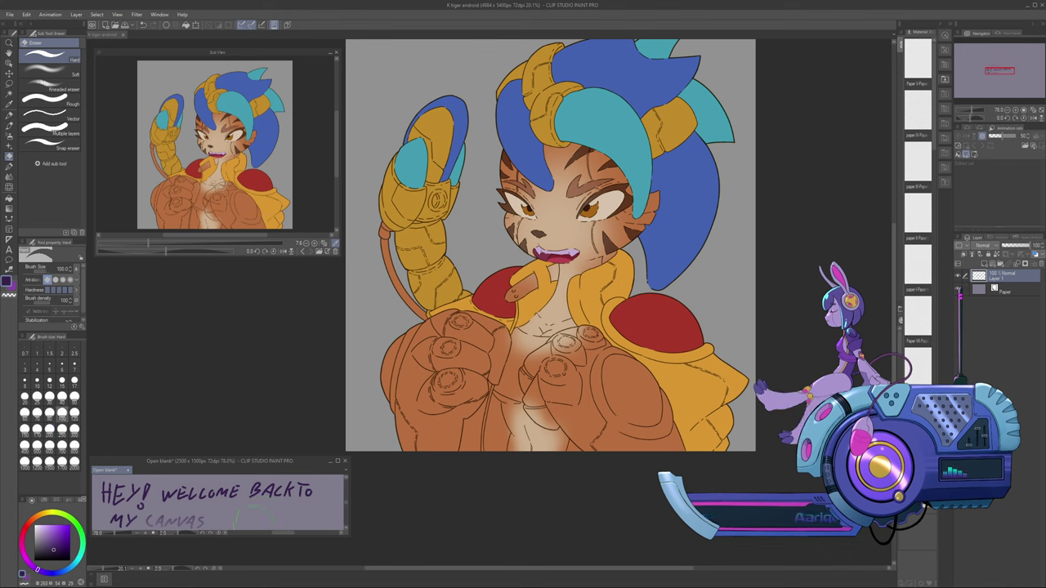
pyautogui.moveTo(255, 514)
pyautogui.mouseDown()
pyautogui.moveTo(120, 521)
pyautogui.moveTo(103, 490)
pyautogui.moveTo(143, 506)
pyautogui.moveTo(118, 502)
pyautogui.moveTo(311, 492)
pyautogui.moveTo(232, 495)
pyautogui.mouseUp()
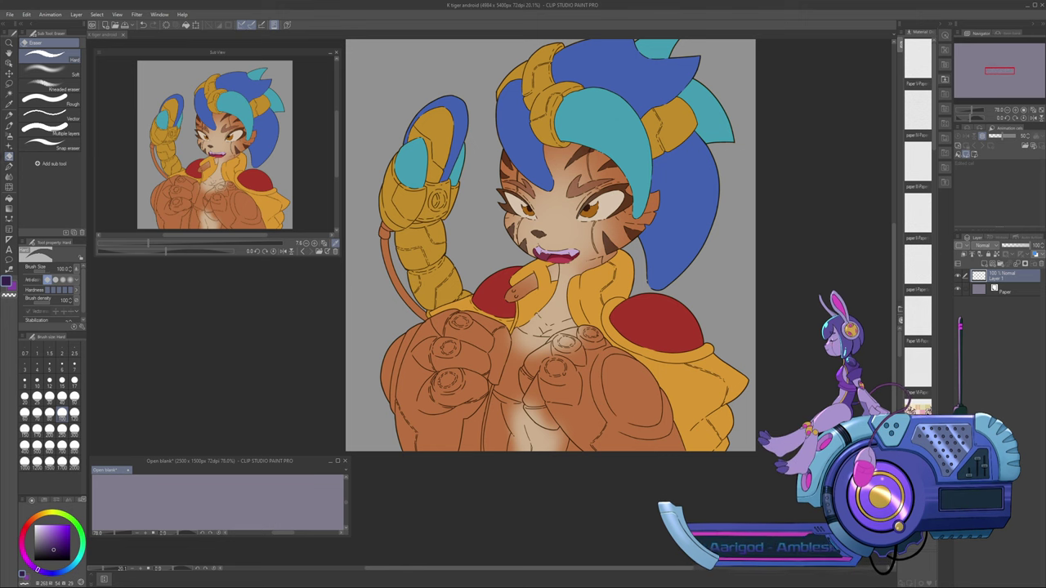
# Handwrite "GRAB A CUP OF COFFEE" across the upper part of the blank canvas with the G-pen, redoing the misspelled ending
pyautogui.press('p')
pyautogui.moveTo(111, 488)
pyautogui.mouseDown()
pyautogui.moveTo(121, 496)
pyautogui.moveTo(139, 486)
pyautogui.moveTo(147, 497)
pyautogui.moveTo(193, 487)
pyautogui.mouseUp()
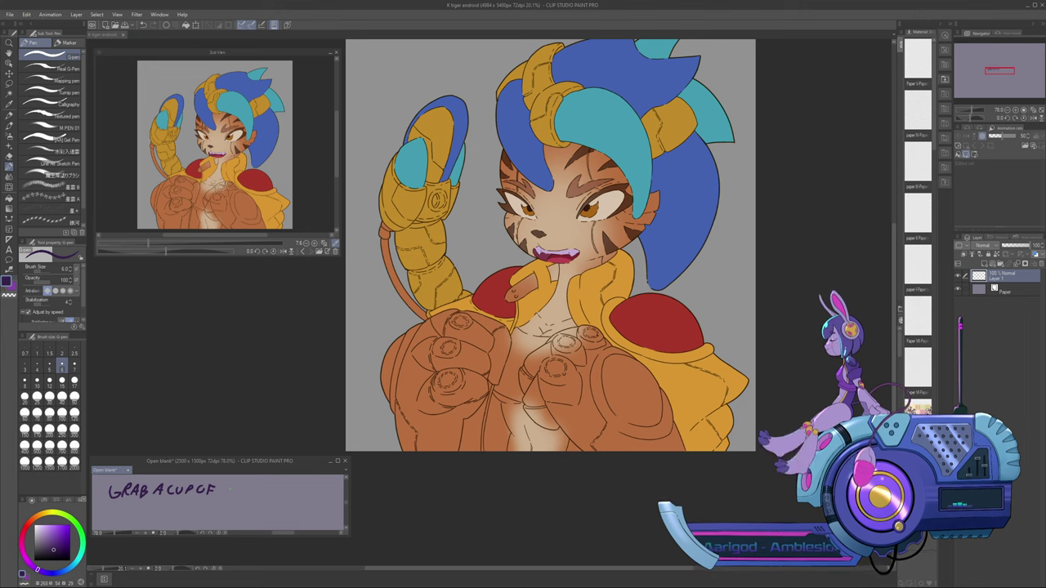
pyautogui.moveTo(236, 486)
pyautogui.mouseDown()
pyautogui.moveTo(249, 495)
pyautogui.moveTo(258, 484)
pyautogui.mouseUp()
pyautogui.moveTo(249, 490); pyautogui.dragTo(255, 490)
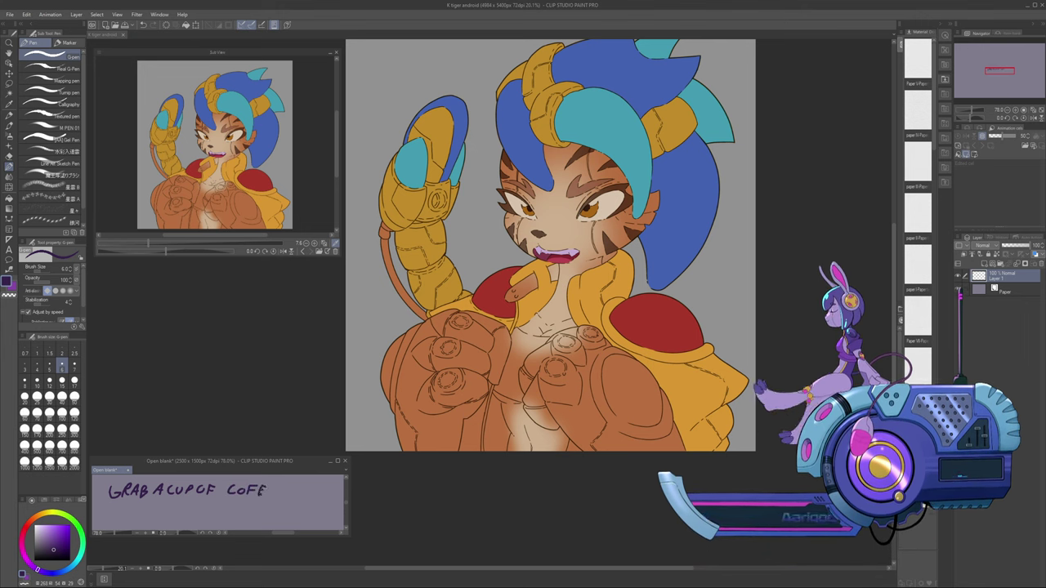
pyautogui.hotkey('ctrl', 'z')
pyautogui.hotkey('ctrl', 'z')
pyautogui.hotkey('ctrl', 'z')
pyautogui.hotkey('ctrl', 'z')
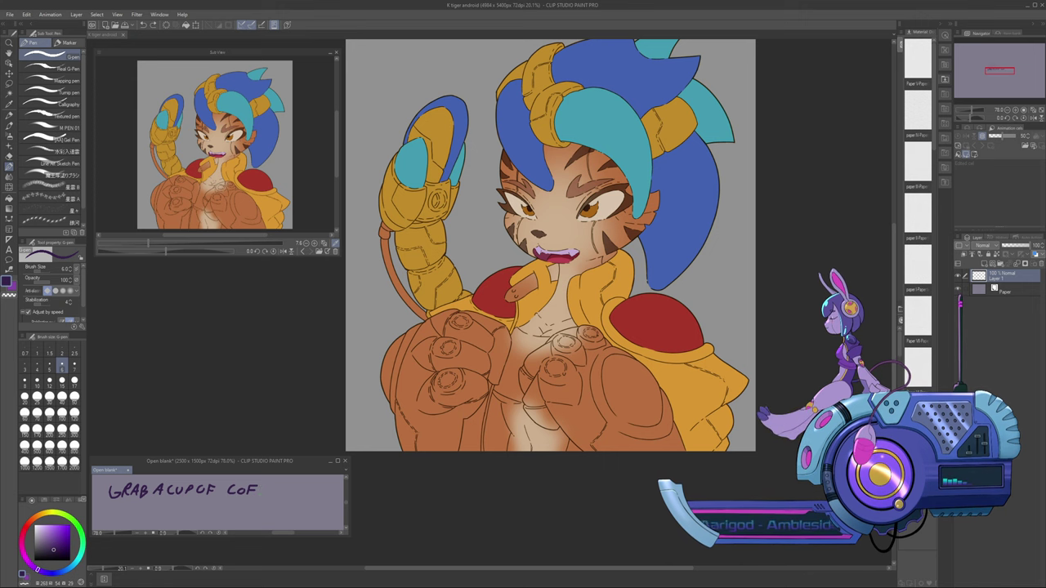
pyautogui.moveTo(261, 485)
pyautogui.mouseDown()
pyautogui.moveTo(260, 495)
pyautogui.moveTo(266, 486)
pyautogui.mouseUp()
pyautogui.moveTo(260, 491); pyautogui.dragTo(273, 487)
pyautogui.moveTo(268, 491); pyautogui.dragTo(272, 491)
pyautogui.moveTo(267, 495); pyautogui.dragTo(282, 495)
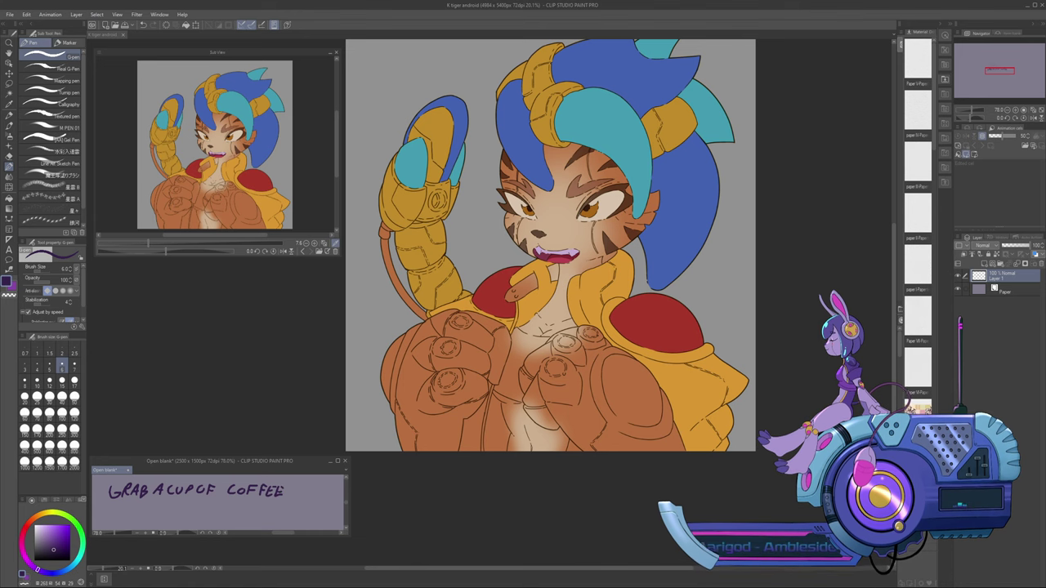
# Continue the handwritten message with "OR TEA" and add "AND HAVE A SEAT" on a second line
pyautogui.moveTo(292, 486); pyautogui.dragTo(299, 496)
pyautogui.moveTo(299, 486); pyautogui.dragTo(339, 498)
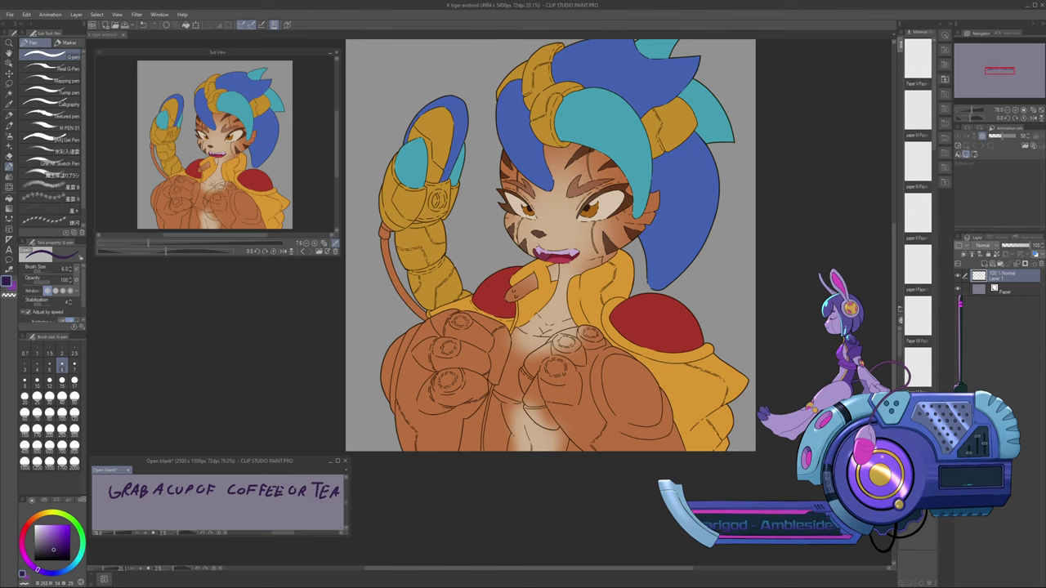
pyautogui.moveTo(114, 518)
pyautogui.mouseDown()
pyautogui.moveTo(135, 507)
pyautogui.moveTo(137, 516)
pyautogui.moveTo(178, 507)
pyautogui.moveTo(186, 518)
pyautogui.moveTo(202, 507)
pyautogui.moveTo(210, 519)
pyautogui.moveTo(240, 520)
pyautogui.moveTo(248, 506)
pyautogui.mouseUp()
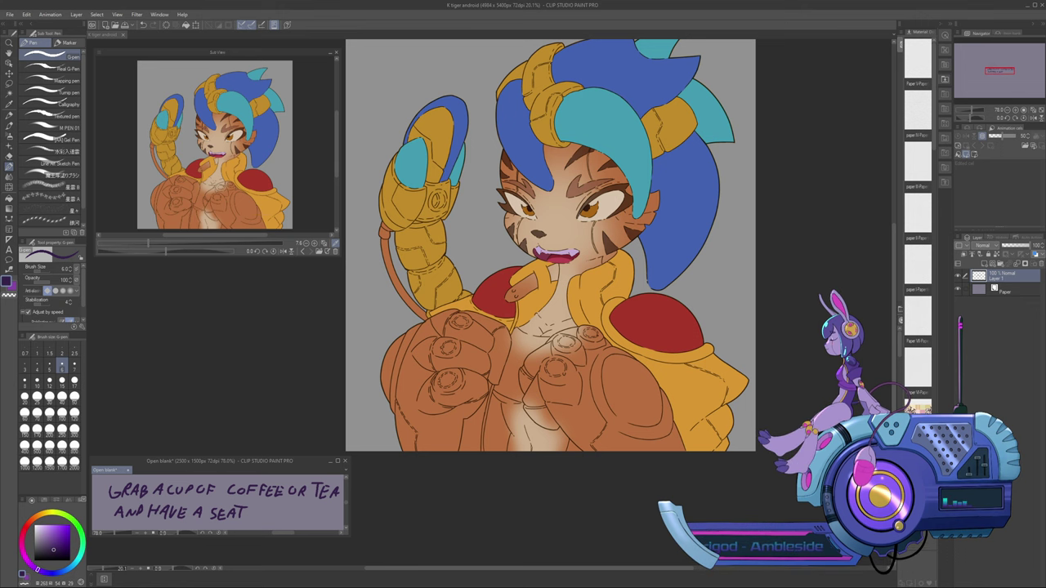
# Clear the two-line coffee-or-tea message completely from the blank canvas
pyautogui.moveTo(245, 513); pyautogui.dragTo(229, 512)
pyautogui.hotkey('ctrl', 'z')
pyautogui.hotkey('ctrl', 'z')
pyautogui.hotkey('ctrl', 'z')
pyautogui.hotkey('ctrl', 'z')
pyautogui.hotkey('ctrl', 'z')
pyautogui.hotkey('ctrl', 'z')
pyautogui.hotkey('ctrl', 'z')
pyautogui.hotkey('ctrl', 'z')
pyautogui.hotkey('ctrl', 'z')
pyautogui.hotkey('ctrl', 'z')
pyautogui.hotkey('ctrl', 'z')
pyautogui.hotkey('ctrl', 'z')
pyautogui.hotkey('ctrl', 'z')
pyautogui.hotkey('ctrl', 'z')
pyautogui.hotkey('ctrl', 'z')
pyautogui.hotkey('ctrl', 'z')
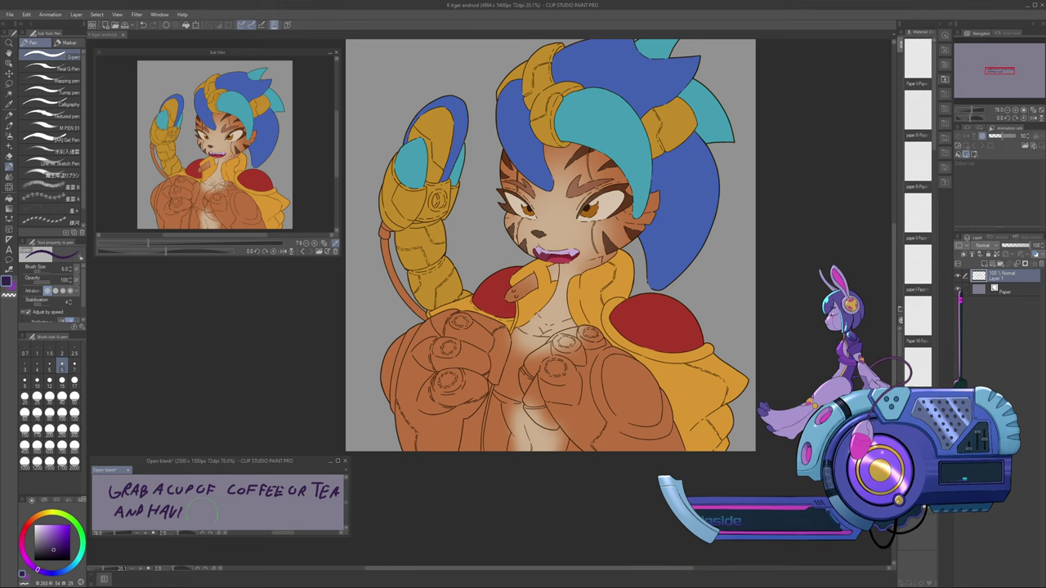
pyautogui.hotkey('ctrl', 'z')
pyautogui.hotkey('ctrl', 'z')
pyautogui.hotkey('ctrl', 'z')
pyautogui.hotkey('ctrl', 'z')
pyautogui.hotkey('ctrl', 'z')
pyautogui.hotkey('ctrl', 'z')
pyautogui.hotkey('ctrl', 'z')
pyautogui.hotkey('ctrl', 'z')
pyautogui.hotkey('ctrl', 'z')
pyautogui.hotkey('ctrl', 'z')
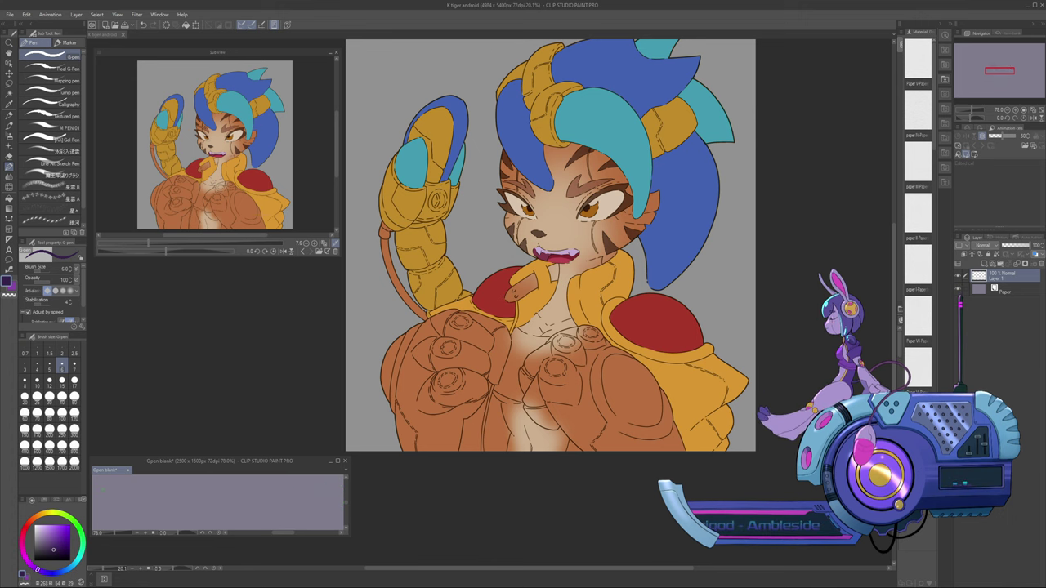
# Handwrite "AND I'LL GET TO DRAWING" on the blank canvas, undoing and rewriting badly formed letters
pyautogui.moveTo(101, 495); pyautogui.dragTo(124, 493)
pyautogui.hotkey('ctrl', 'z')
pyautogui.hotkey('ctrl', 'z')
pyautogui.moveTo(123, 484)
pyautogui.mouseDown()
pyautogui.moveTo(125, 494)
pyautogui.moveTo(140, 494)
pyautogui.mouseUp()
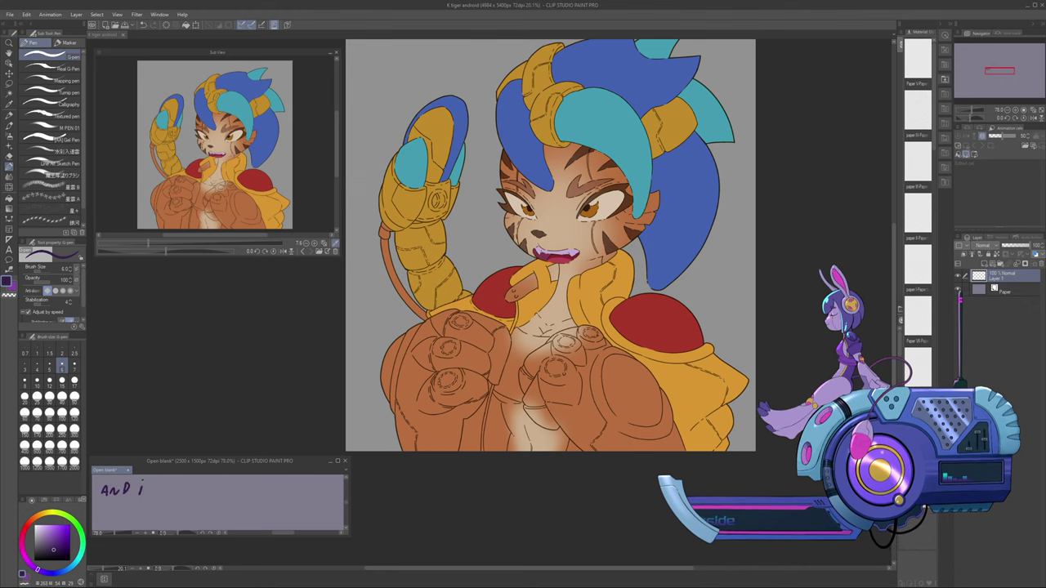
pyautogui.moveTo(147, 494)
pyautogui.mouseDown()
pyautogui.moveTo(150, 486)
pyautogui.moveTo(140, 494)
pyautogui.moveTo(213, 496)
pyautogui.moveTo(226, 483)
pyautogui.moveTo(237, 496)
pyautogui.mouseUp()
pyautogui.hotkey('ctrl', 'z')
pyautogui.hotkey('ctrl', 'z')
pyautogui.moveTo(237, 483)
pyautogui.mouseDown()
pyautogui.moveTo(237, 495)
pyautogui.moveTo(259, 486)
pyautogui.moveTo(302, 493)
pyautogui.mouseUp()
pyautogui.hotkey('ctrl', 'z')
pyautogui.hotkey('ctrl', 'z')
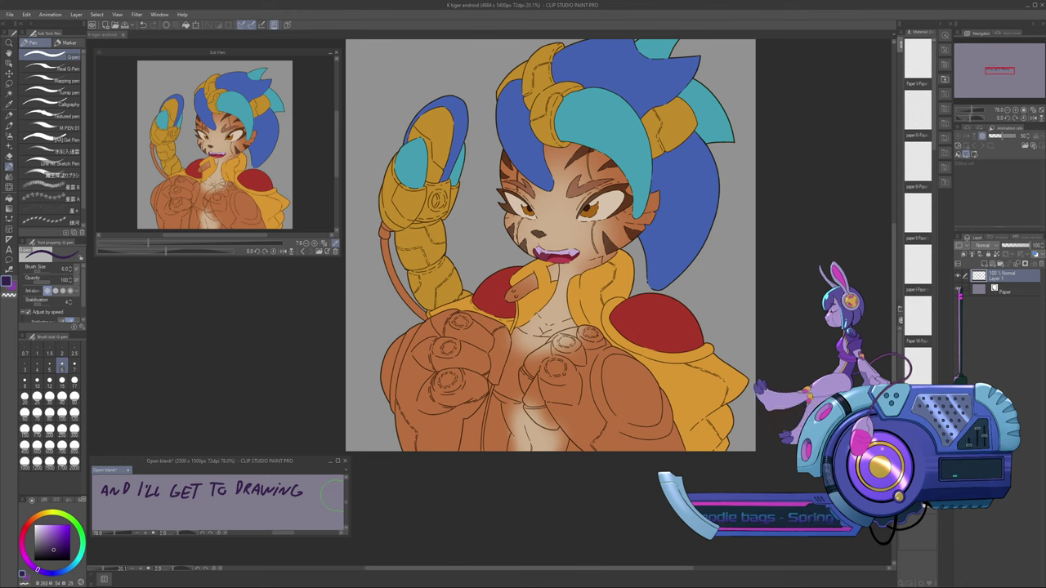
# Clear the handwritten message about getting to drawing, leaving the note canvas empty
pyautogui.hotkey('ctrl', 'z')
pyautogui.hotkey('ctrl', 'z')
pyautogui.hotkey('ctrl', 'z')
pyautogui.hotkey('ctrl', 'z')
pyautogui.hotkey('ctrl', 'z')
pyautogui.hotkey('ctrl', 'z')
pyautogui.hotkey('ctrl', 'z')
pyautogui.hotkey('ctrl', 'z')
pyautogui.hotkey('ctrl', 'z')
pyautogui.hotkey('ctrl', 'z')
pyautogui.hotkey('ctrl', 'z')
pyautogui.hotkey('ctrl', 'z')
pyautogui.hotkey('ctrl', 'z')
pyautogui.hotkey('ctrl', 'z')
pyautogui.hotkey('ctrl', 'z')
pyautogui.hotkey('ctrl', 'z')
pyautogui.hotkey('ctrl', 'z')
pyautogui.hotkey('ctrl', 'z')
pyautogui.hotkey('ctrl', 'z')
pyautogui.hotkey('ctrl', 'z')
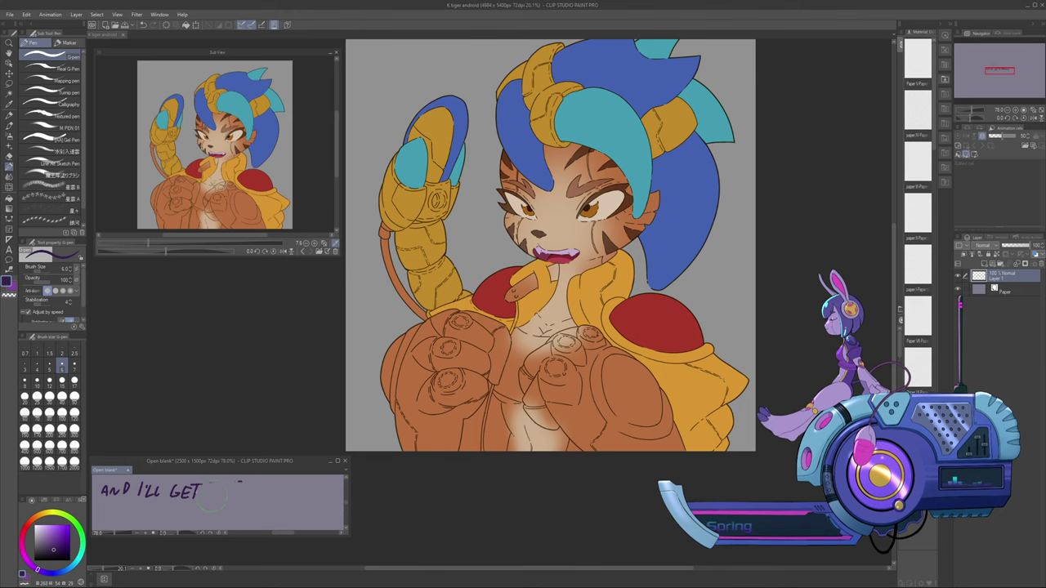
pyautogui.hotkey('ctrl', 'z')
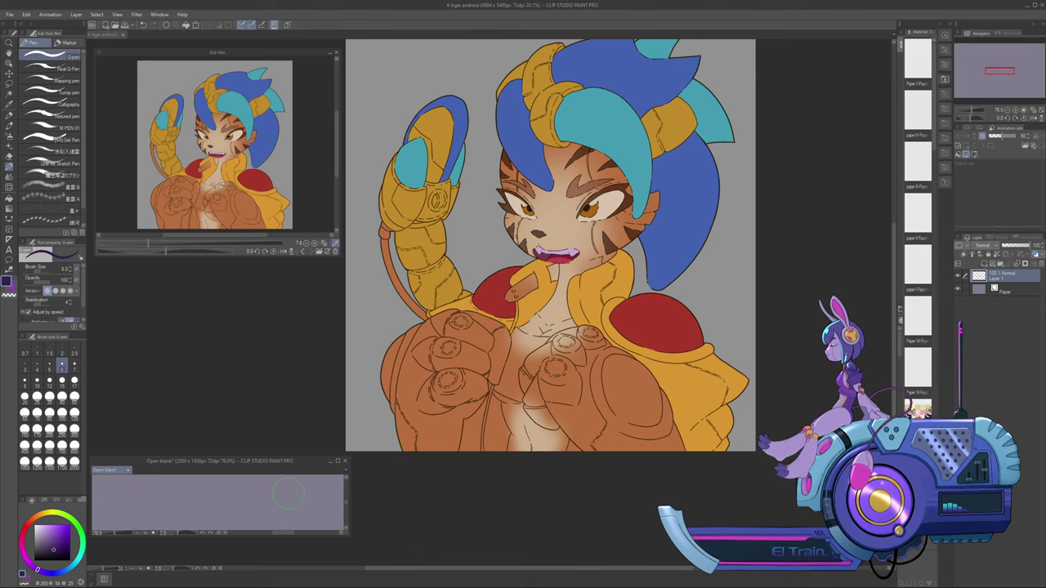
# Minimize the floating blank canvas and collapse the Material palette to widen the tiger illustration's workspace
pyautogui.click(331, 464)
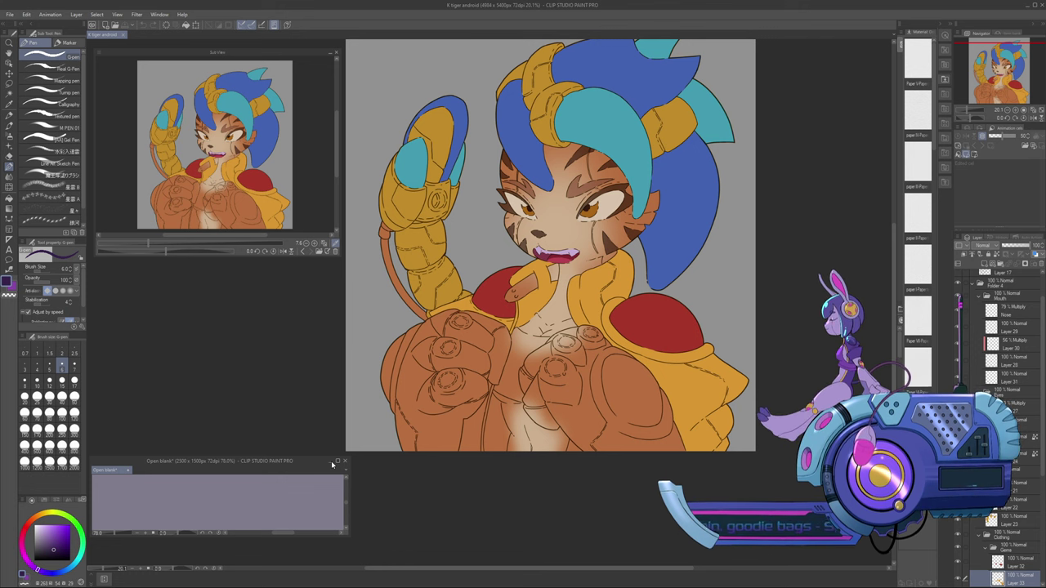
pyautogui.click(332, 463)
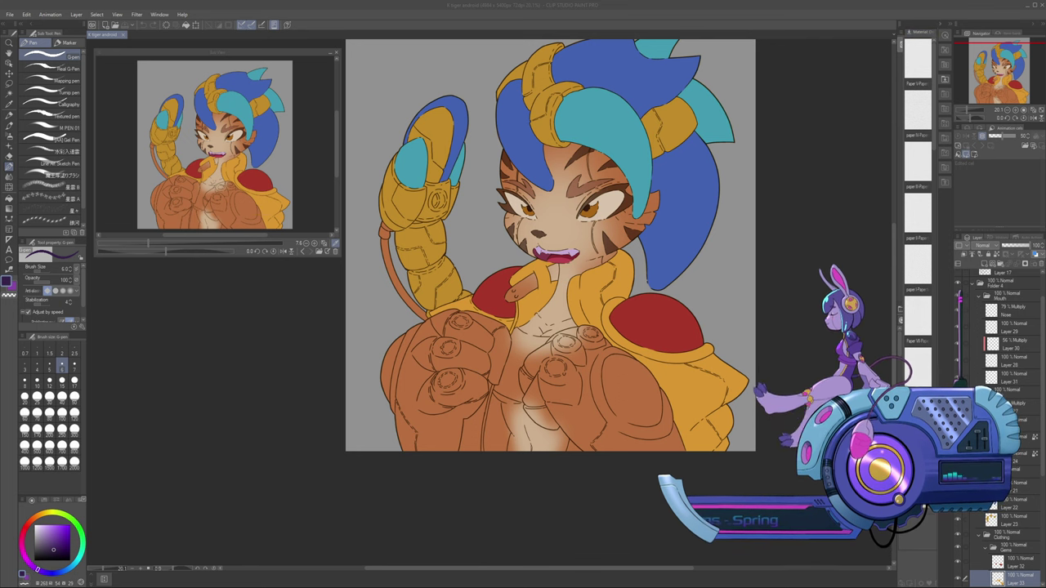
pyautogui.click(945, 79)
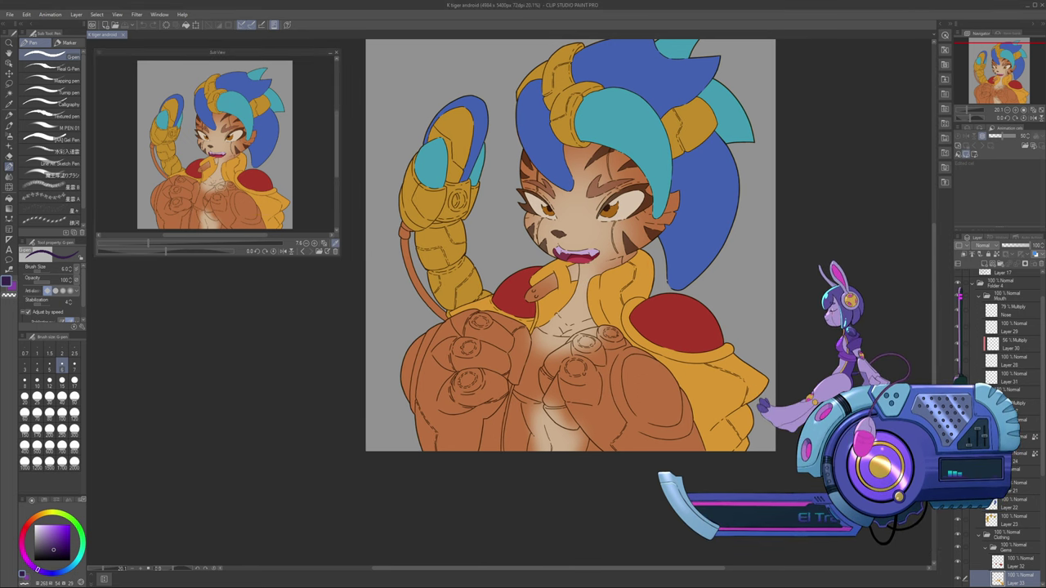
# Check what Folder 4 and Layer 20 contain by toggling each one's visibility off and on
pyautogui.moveTo(1042, 352); pyautogui.dragTo(1043, 331)
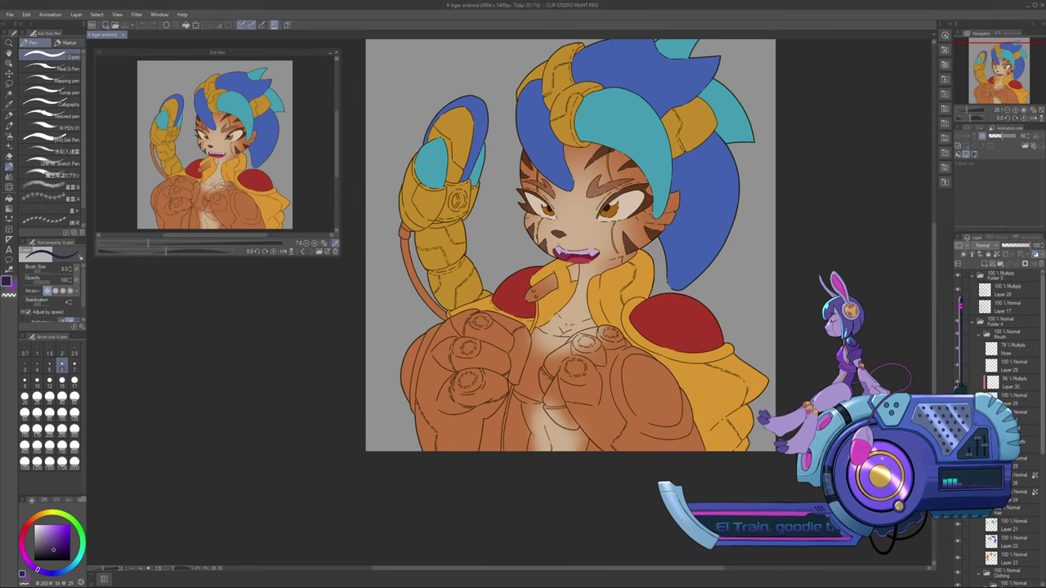
pyautogui.click(965, 347)
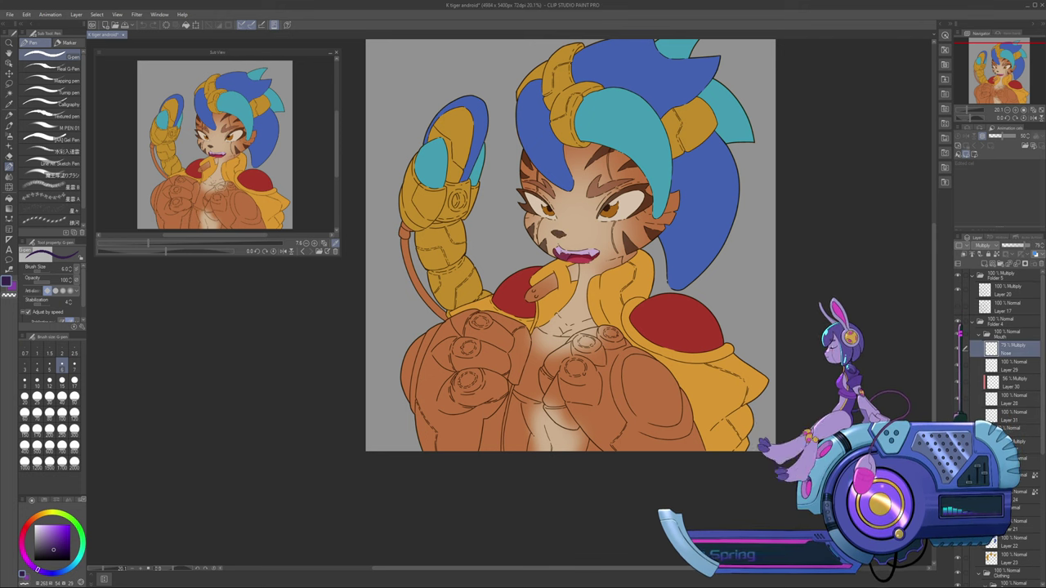
pyautogui.click(957, 322)
pyautogui.click(958, 322)
pyautogui.click(1007, 291)
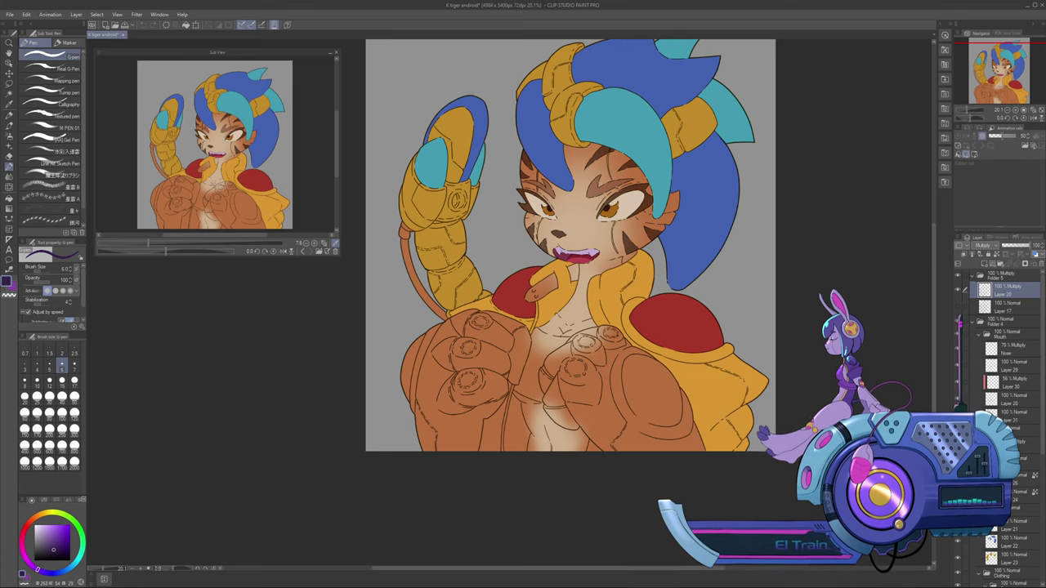
pyautogui.click(958, 290)
pyautogui.click(957, 291)
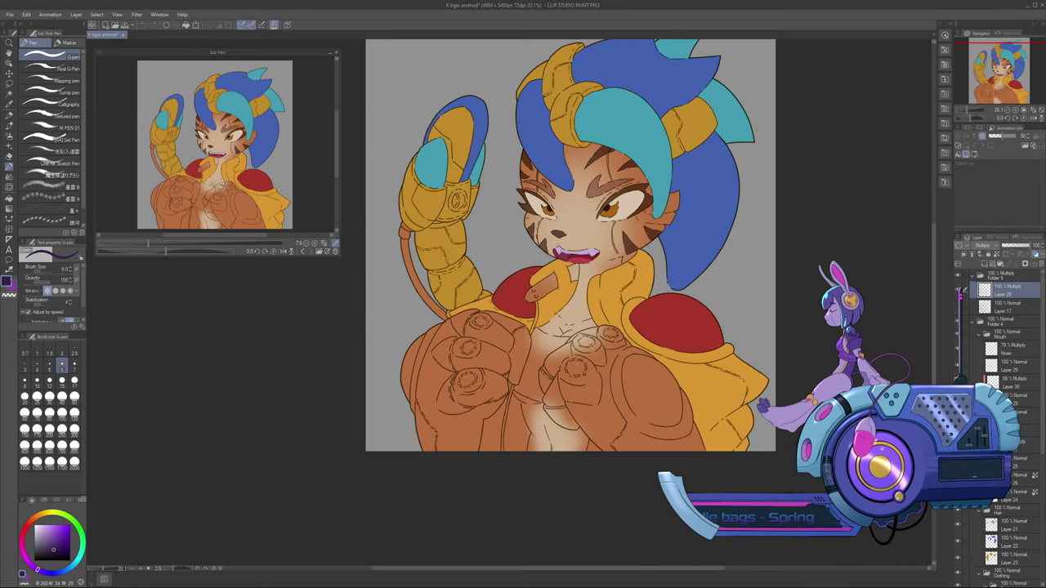
# Set the blending mode of Folder 5 and of its Layer 20 to Normal
pyautogui.click(1001, 276)
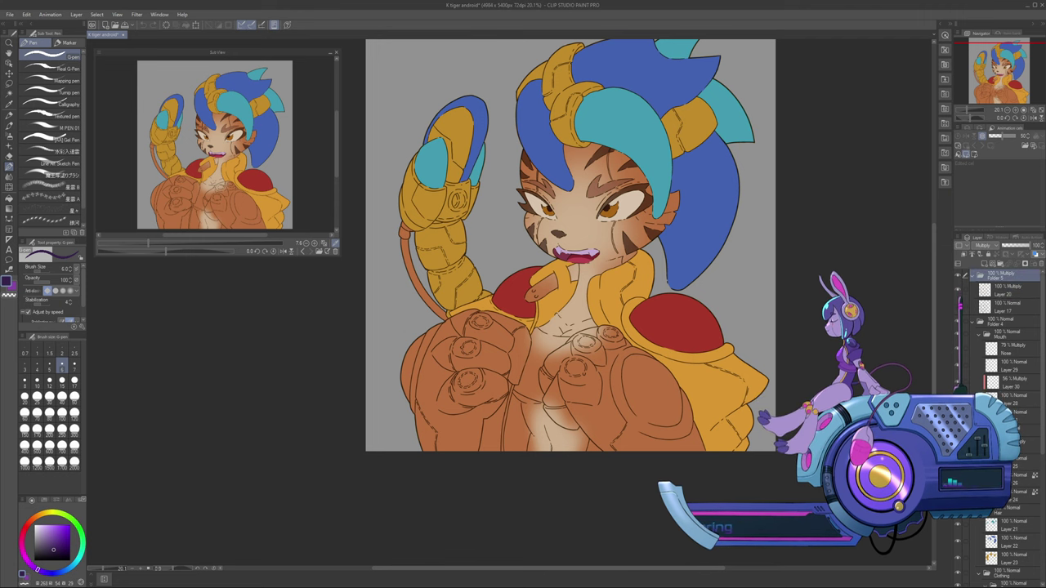
pyautogui.click(1007, 288)
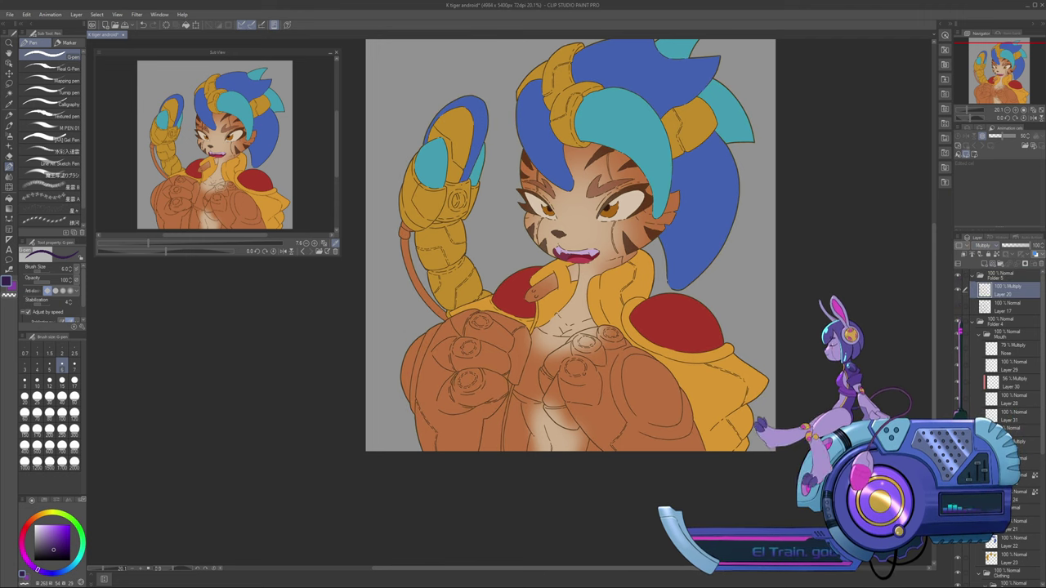
pyautogui.click(985, 245)
pyautogui.click(983, 254)
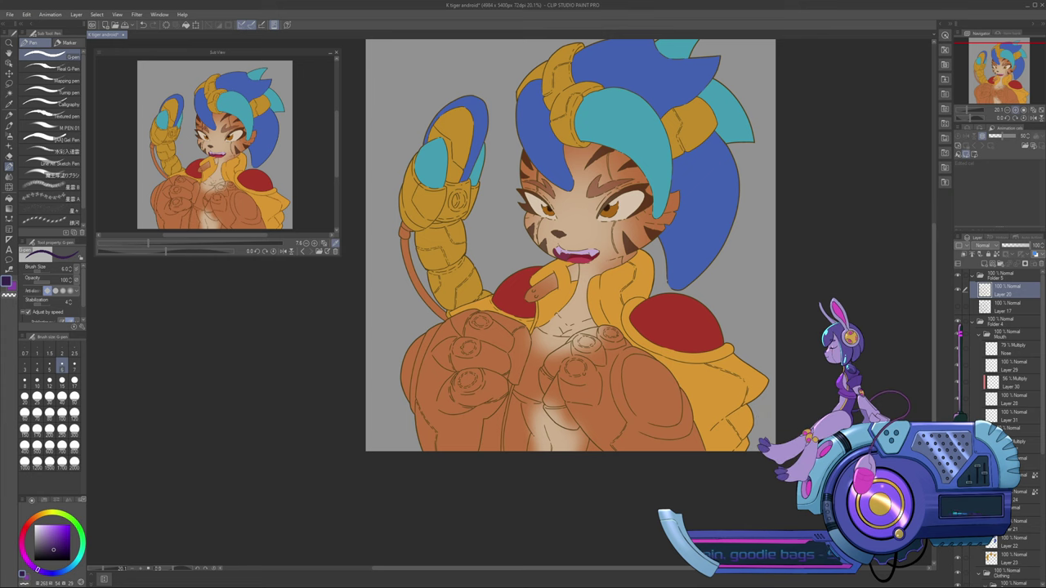
# View the tiger's face at 50% and sample the dark line-art colour from the face outline
pyautogui.click(1016, 110)
pyautogui.click(1015, 109)
pyautogui.click(1015, 109)
pyautogui.moveTo(564, 302)
pyautogui.mouseDown()
pyautogui.moveTo(572, 327)
pyautogui.moveTo(557, 528)
pyautogui.mouseUp()
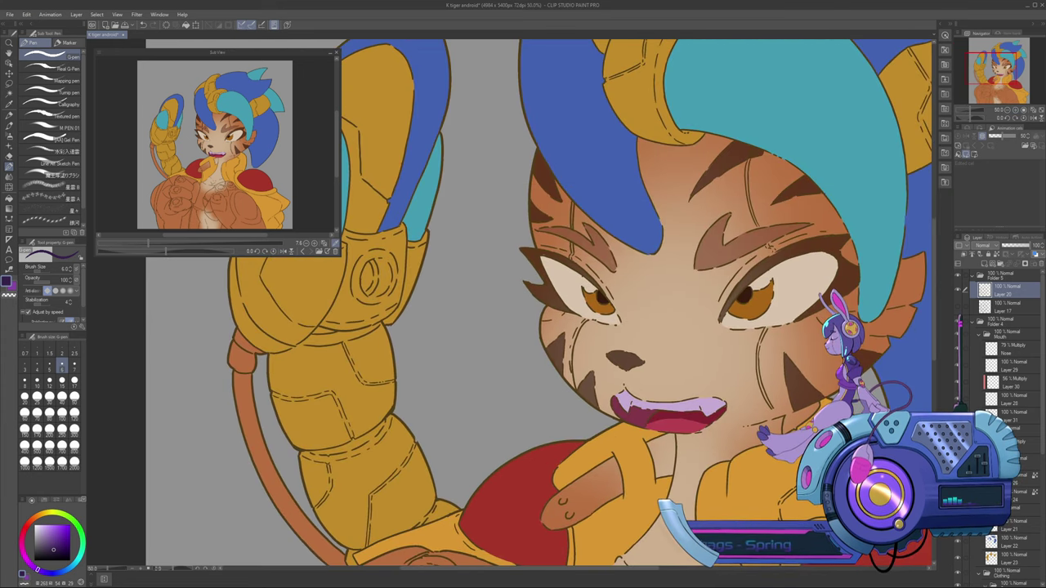
pyautogui.keyDown('alt'); pyautogui.click(541, 341); pyautogui.keyUp('alt')
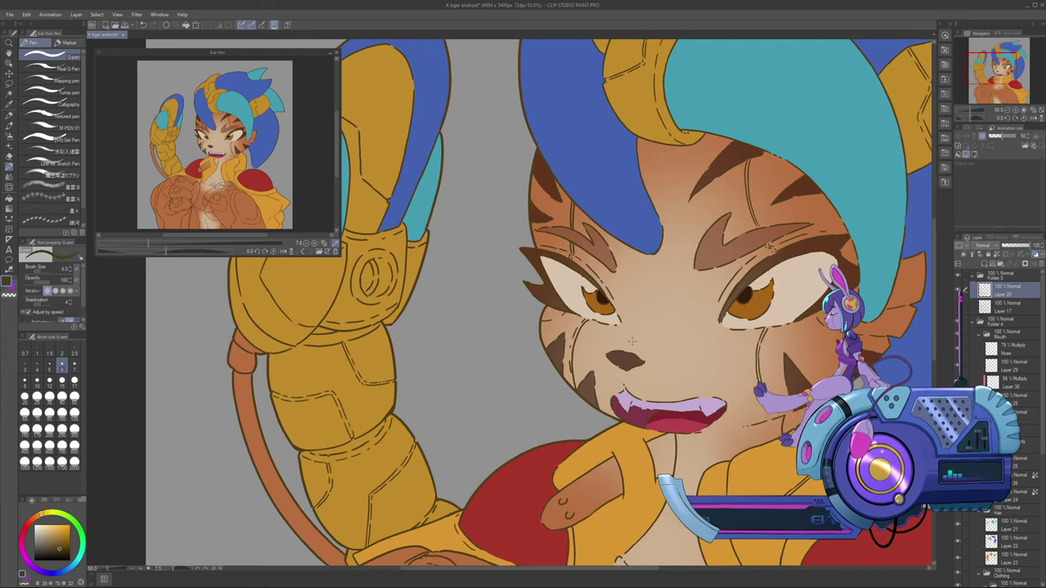
# Set Folder 5's blending mode to Multiply and make Layer 20 the active layer
pyautogui.click(1003, 279)
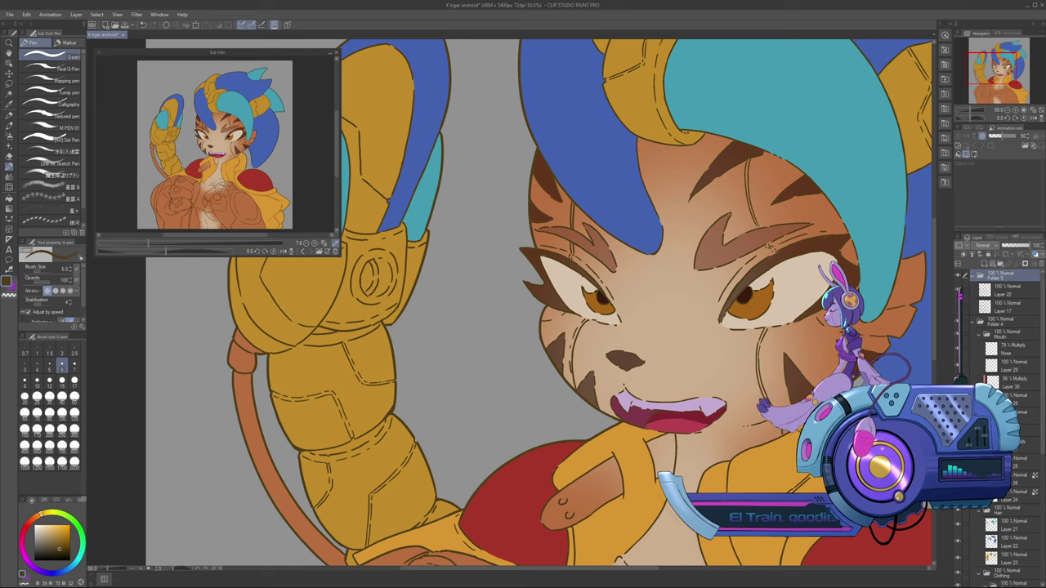
pyautogui.click(986, 268)
pyautogui.click(1007, 290)
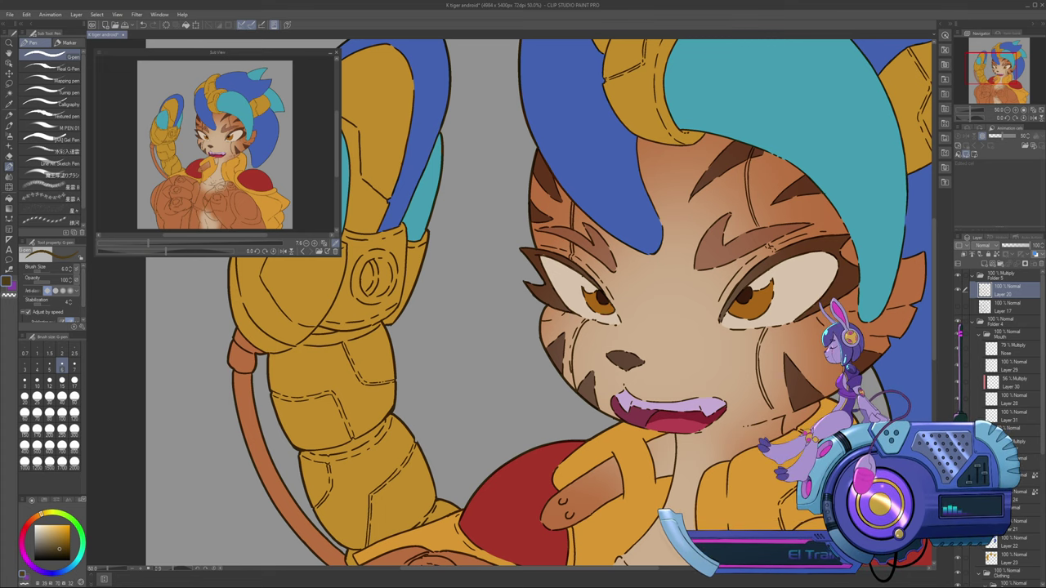
# Draw dashed stitching and seam lines along the jacket's collar flap beside the red shoulder pad on Layer 20
pyautogui.moveTo(680, 528); pyautogui.dragTo(708, 317)
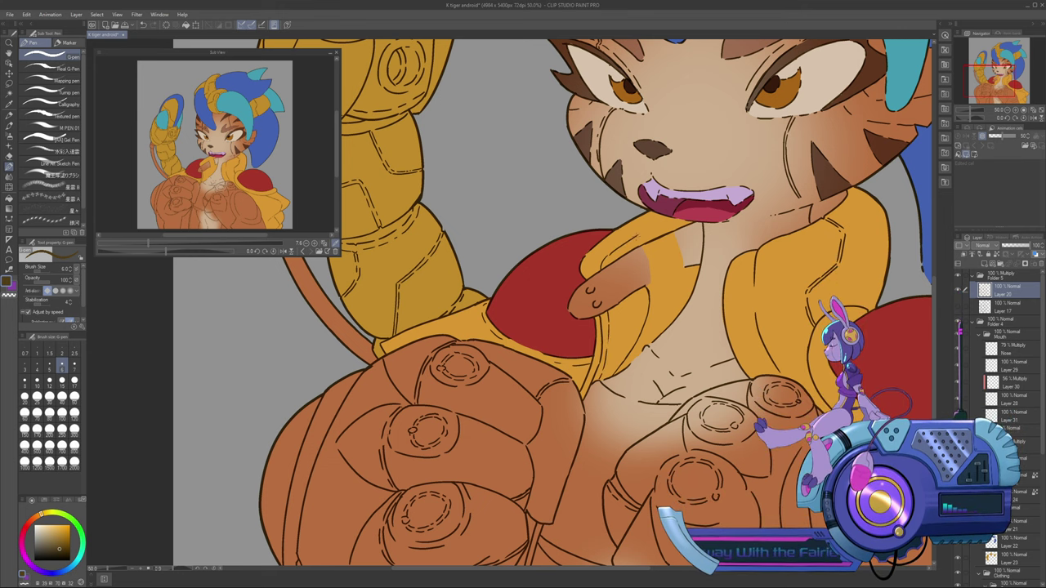
pyautogui.moveTo(632, 242); pyautogui.dragTo(668, 223)
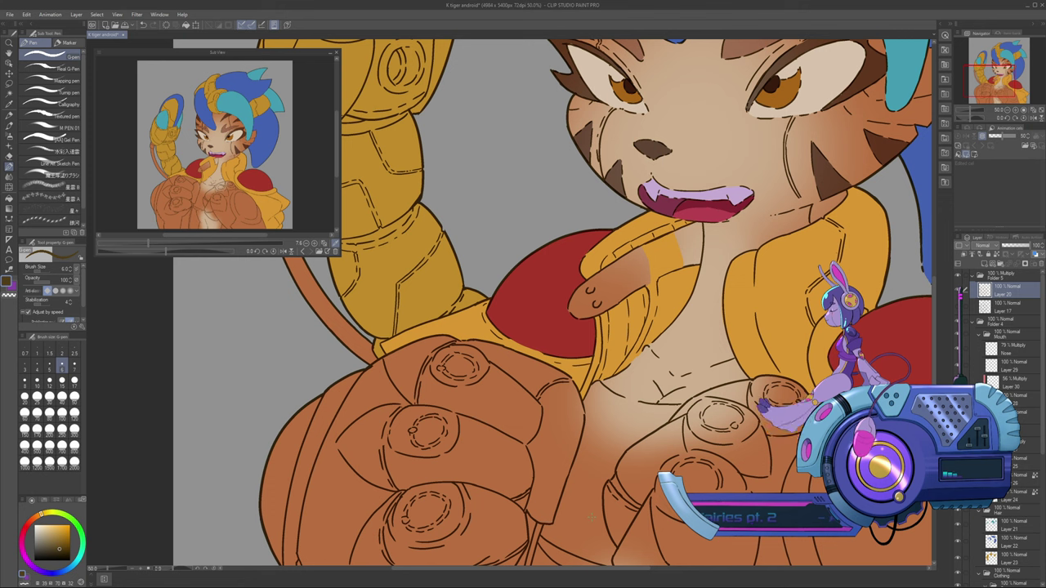
# Change the drawing colour to a medium cyan-blue
pyautogui.click(72, 566)
pyautogui.click(57, 539)
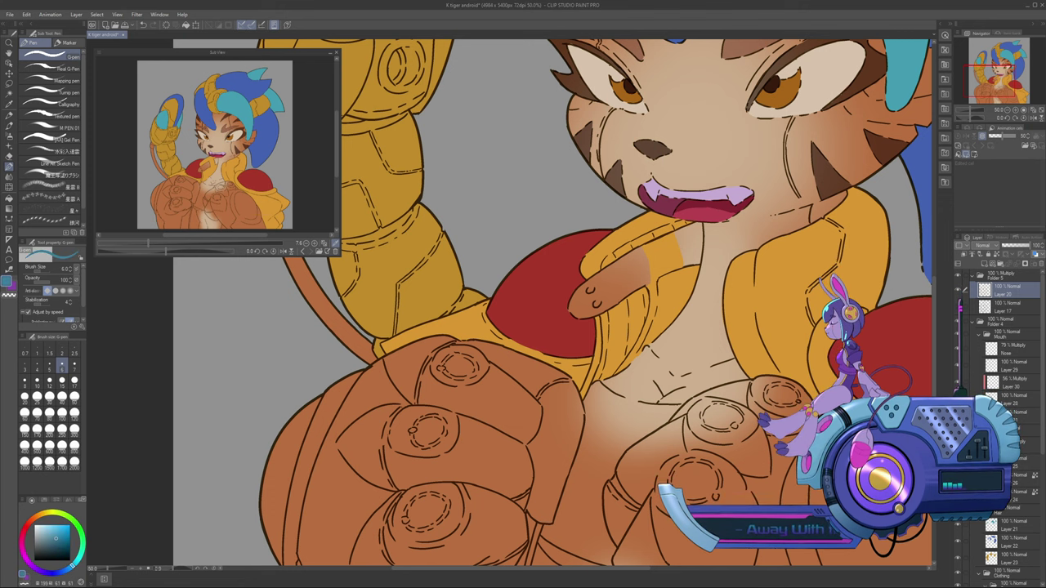
pyautogui.click(56, 534)
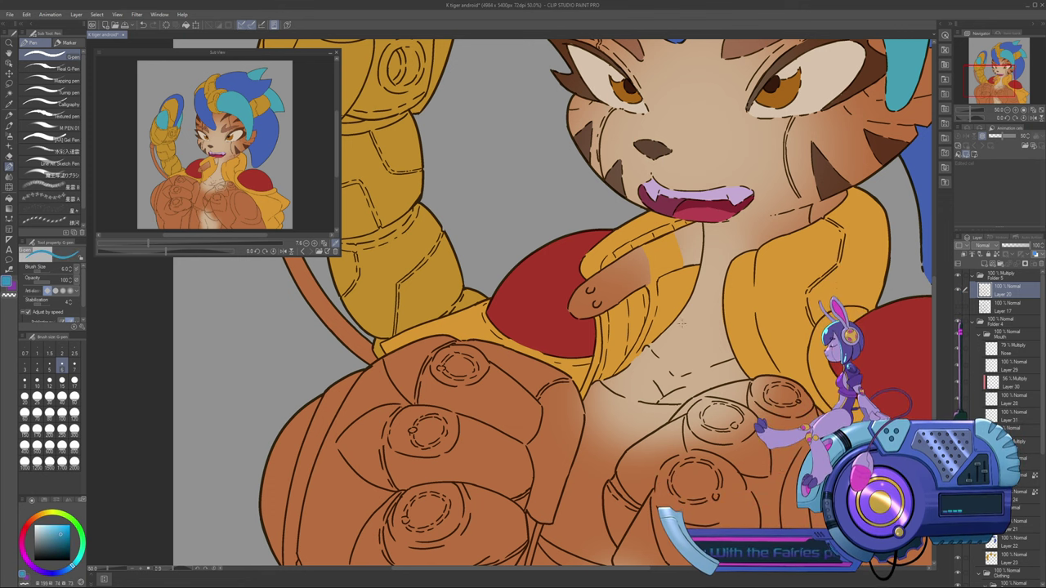
# Add a new raster layer inside the Clothing folder for the collar flap colour
pyautogui.scroll(-10, 996, 343)
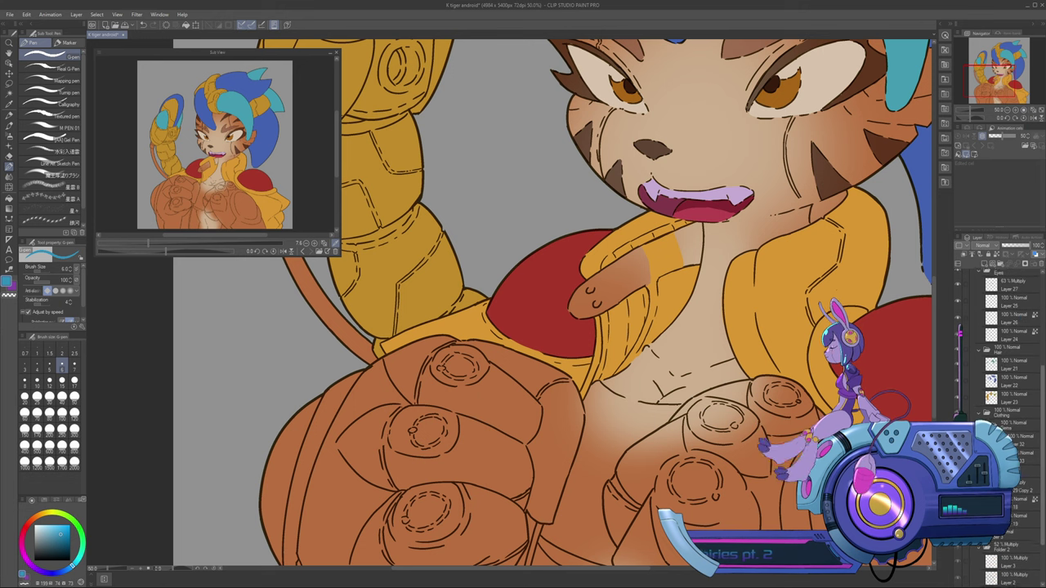
pyautogui.moveTo(1042, 474); pyautogui.dragTo(1042, 473)
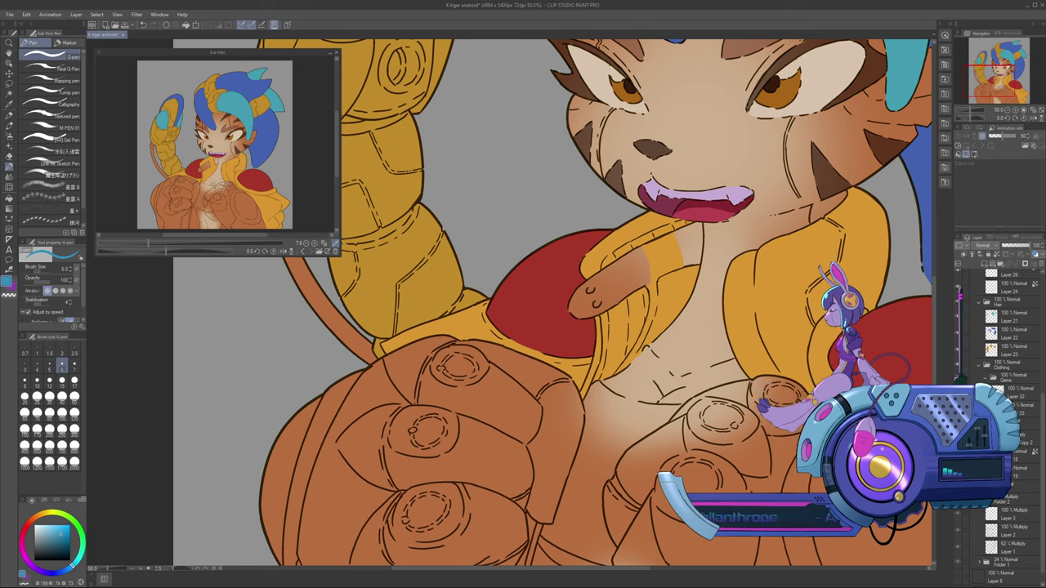
pyautogui.click(1013, 365)
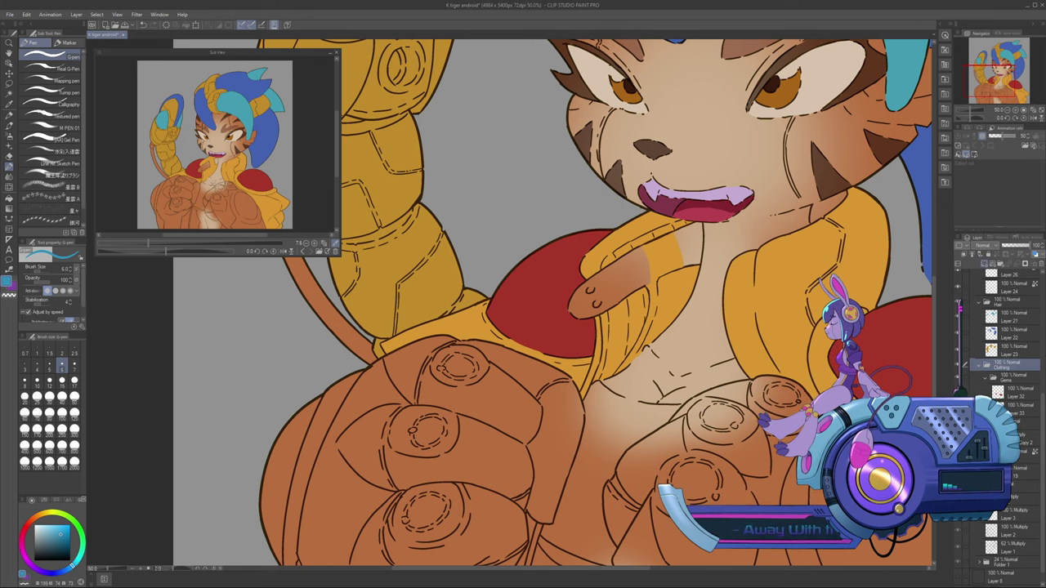
pyautogui.click(985, 264)
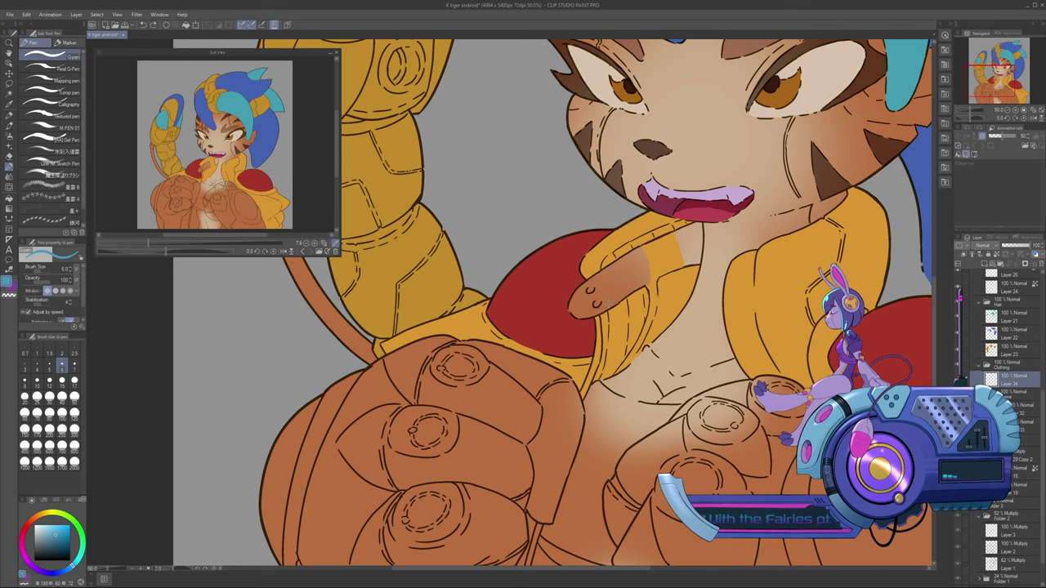
# Paint the rounded end of the collar flap cyan-blue on Layer 34 with the G-pen at size 70
pyautogui.press(']')
pyautogui.press(']')
pyautogui.press(']')
pyautogui.press(']')
pyautogui.press(']')
pyautogui.press(']')
pyautogui.press(']')
pyautogui.press(']')
pyautogui.press(']')
pyautogui.press(']')
pyautogui.press(']')
pyautogui.press(']')
pyautogui.press(']')
pyautogui.moveTo(594, 293); pyautogui.dragTo(583, 306)
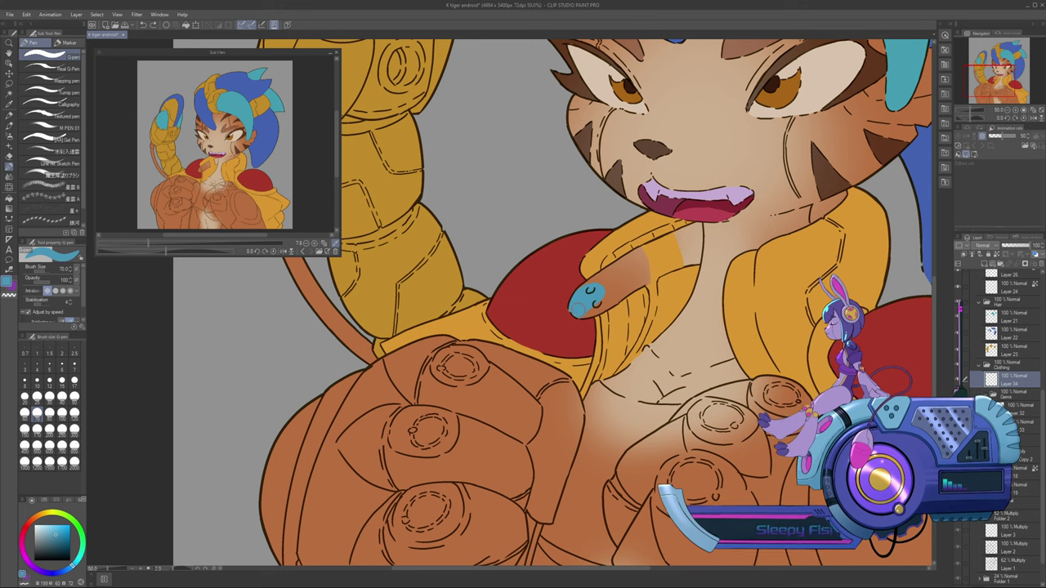
pyautogui.moveTo(580, 305)
pyautogui.mouseDown()
pyautogui.moveTo(594, 310)
pyautogui.moveTo(626, 287)
pyautogui.mouseUp()
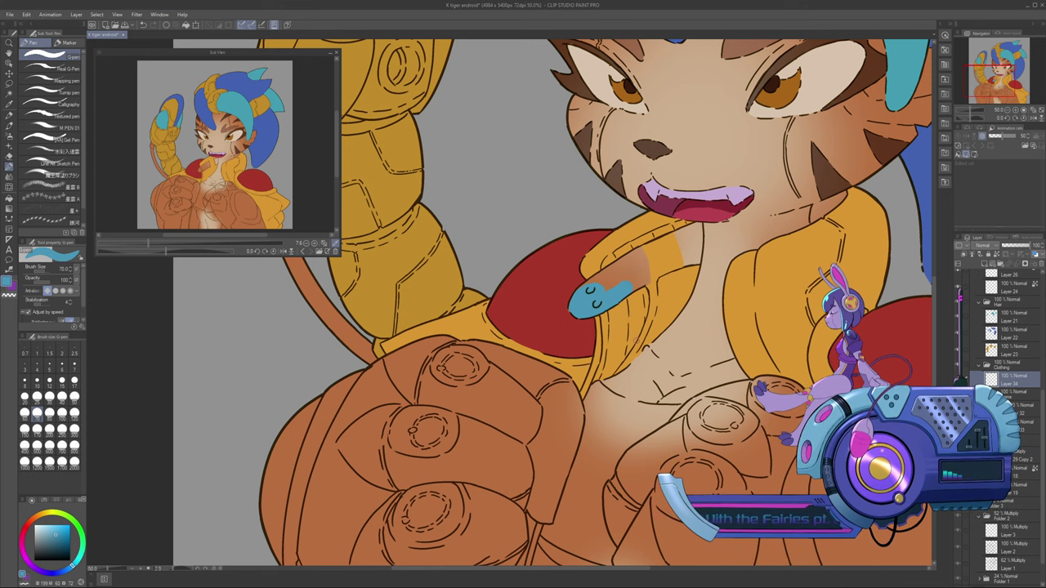
# Trace the collar flap's upper edge, neck side, lower point and inner fold in cyan-blue, starting at brush size 17
pyautogui.press('[')
pyautogui.press('[')
pyautogui.press('[')
pyautogui.press('[')
pyautogui.press('[')
pyautogui.press('[')
pyautogui.press('[')
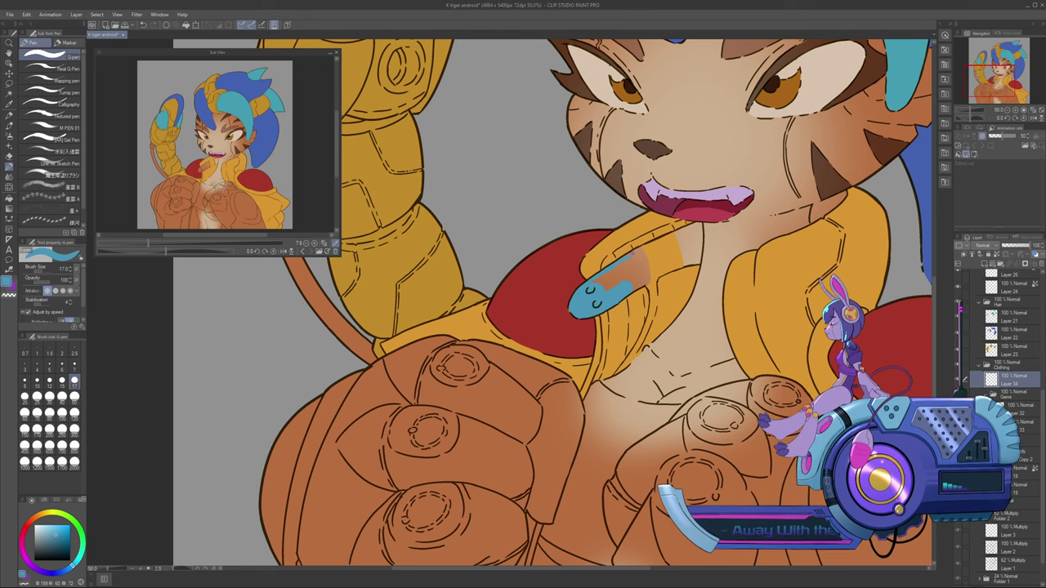
pyautogui.moveTo(600, 279); pyautogui.dragTo(694, 227)
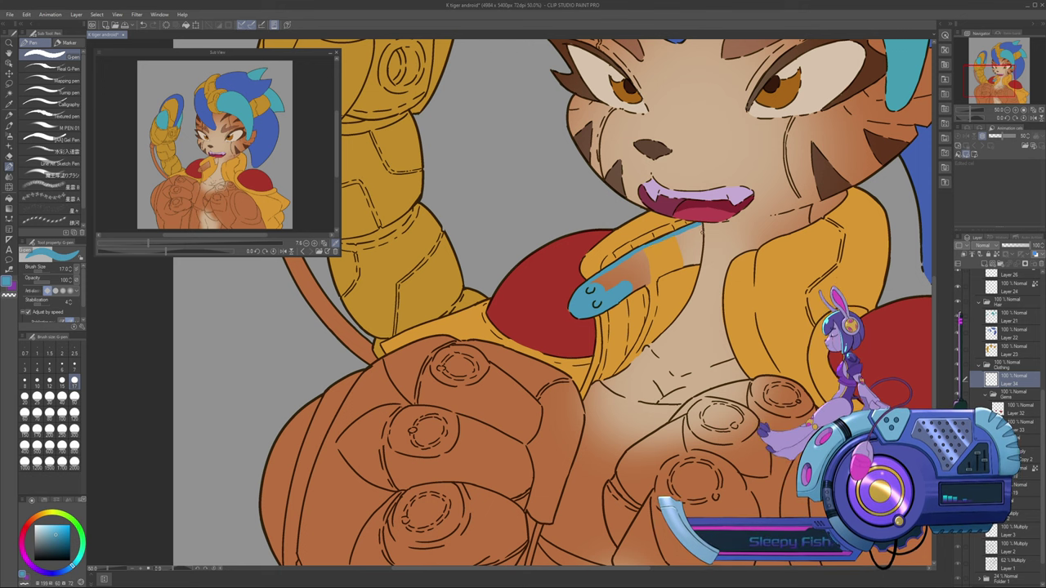
pyautogui.moveTo(702, 225); pyautogui.dragTo(700, 257)
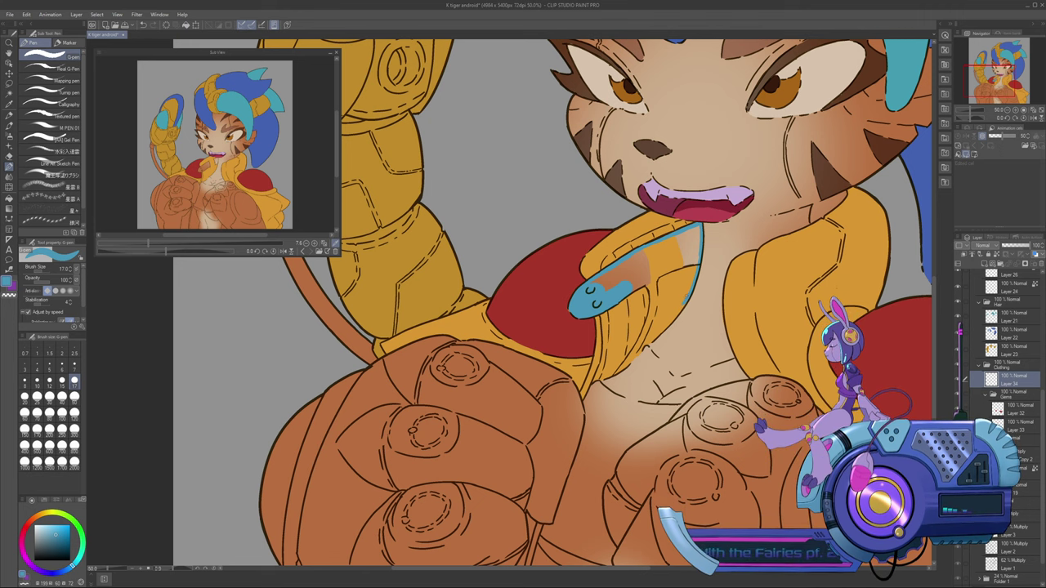
pyautogui.moveTo(675, 313); pyautogui.dragTo(644, 347)
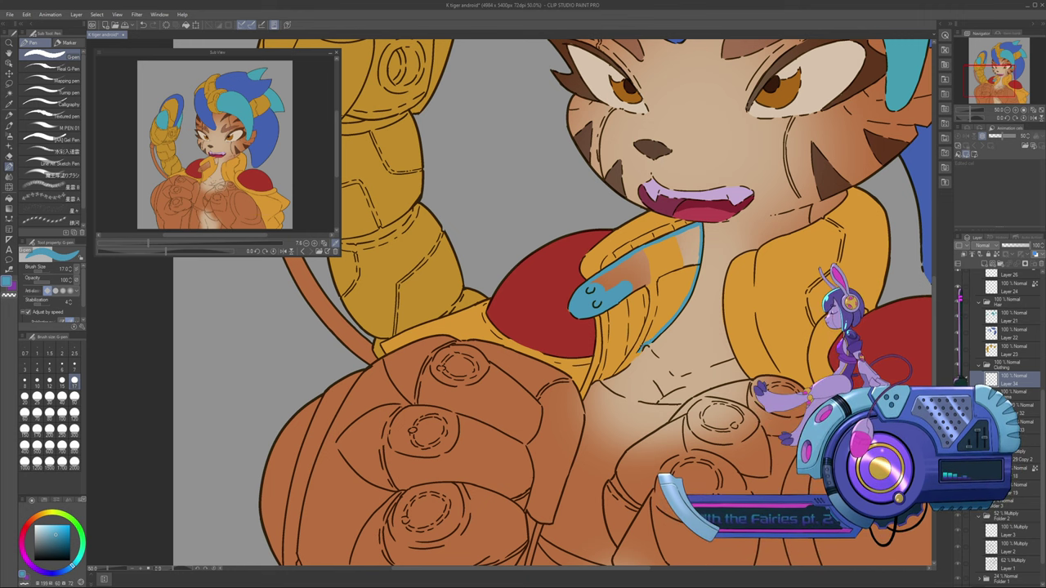
pyautogui.moveTo(641, 352); pyautogui.dragTo(595, 381)
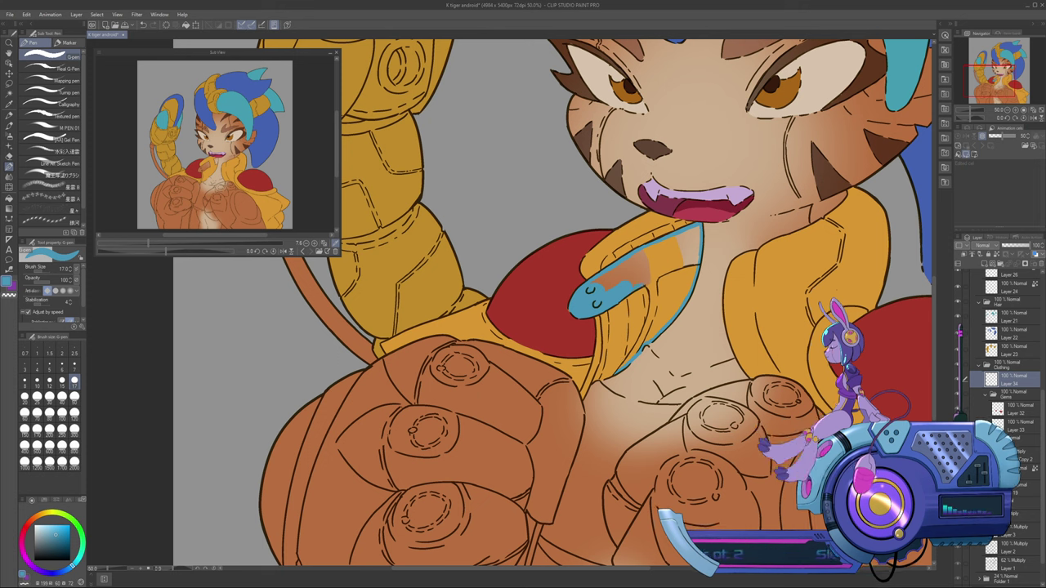
pyautogui.moveTo(649, 287)
pyautogui.mouseDown()
pyautogui.moveTo(651, 319)
pyautogui.moveTo(622, 365)
pyautogui.mouseUp()
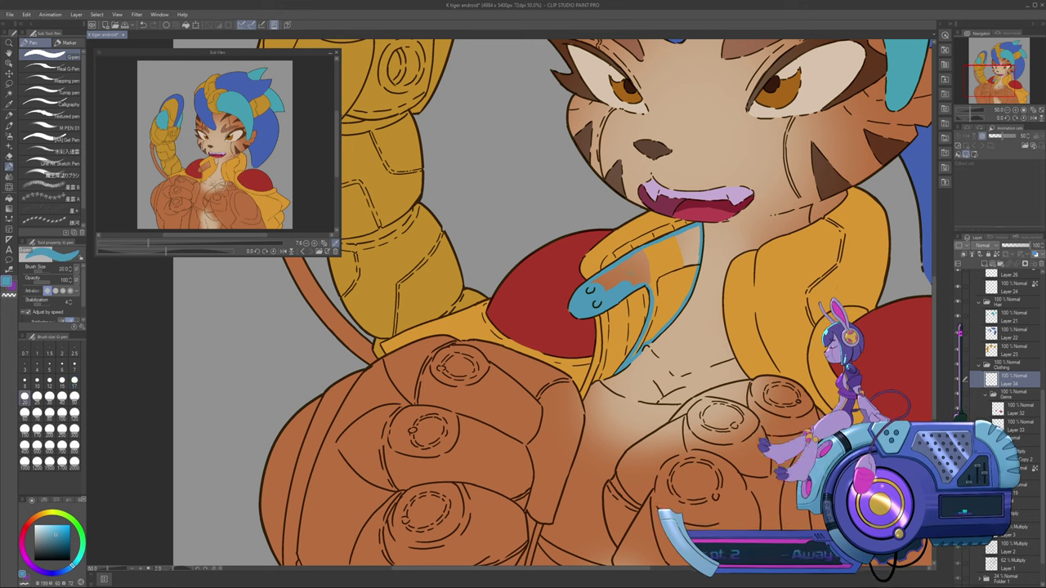
# Fill the inside of the outlined collar flap with cyan-blue, using brush sizes 60 and 70
pyautogui.click(49, 396)
pyautogui.press(']')
pyautogui.press(']')
pyautogui.press(']')
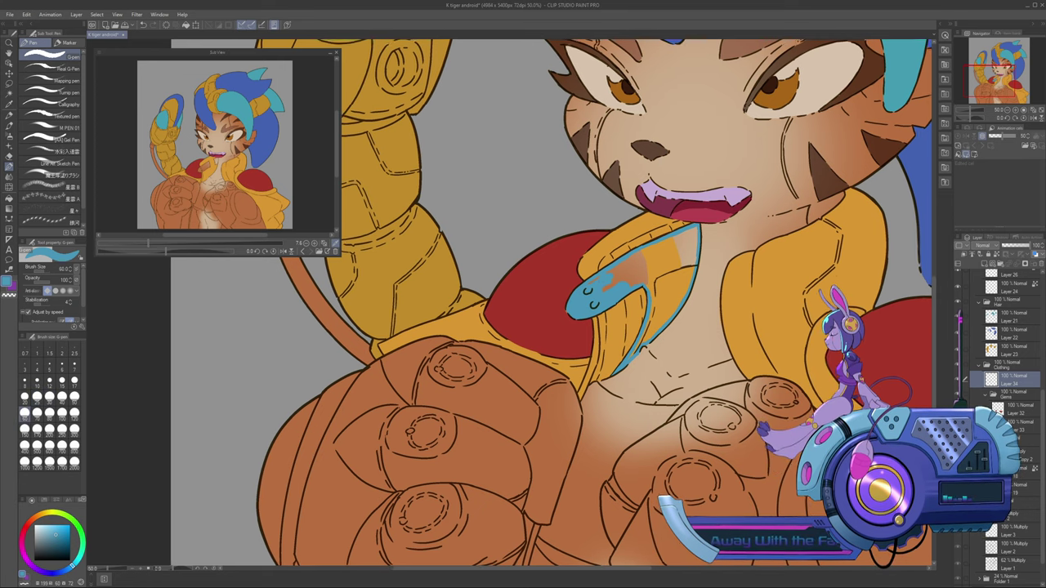
pyautogui.click(36, 413)
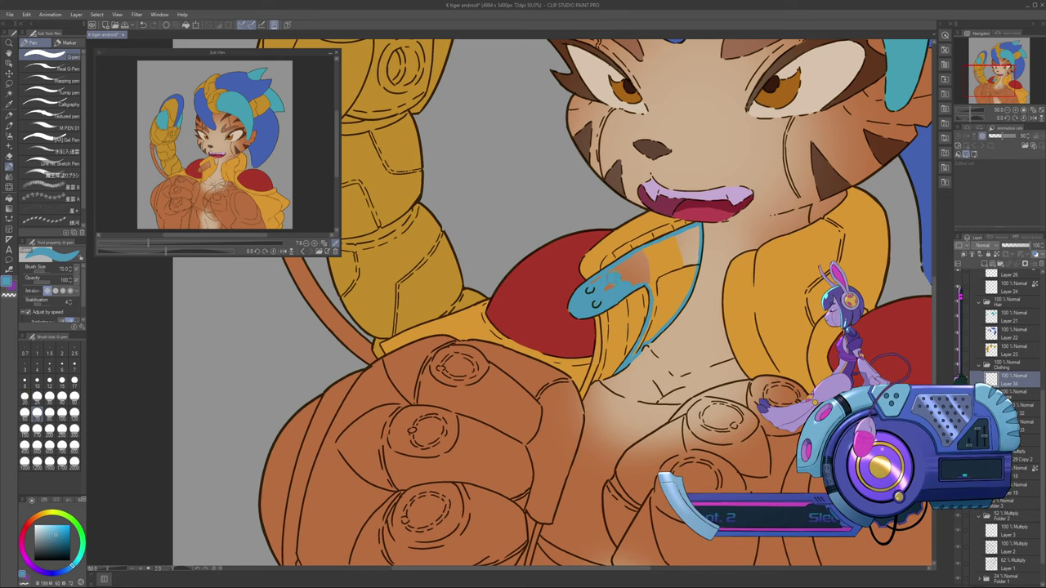
pyautogui.moveTo(602, 286)
pyautogui.mouseDown()
pyautogui.moveTo(663, 257)
pyautogui.moveTo(646, 273)
pyautogui.moveTo(661, 253)
pyautogui.moveTo(653, 273)
pyautogui.moveTo(665, 277)
pyautogui.moveTo(656, 275)
pyautogui.moveTo(686, 252)
pyautogui.moveTo(681, 265)
pyautogui.moveTo(669, 242)
pyautogui.moveTo(694, 236)
pyautogui.moveTo(692, 254)
pyautogui.moveTo(692, 230)
pyautogui.moveTo(694, 259)
pyautogui.moveTo(669, 306)
pyautogui.moveTo(685, 283)
pyautogui.moveTo(654, 328)
pyautogui.mouseUp()
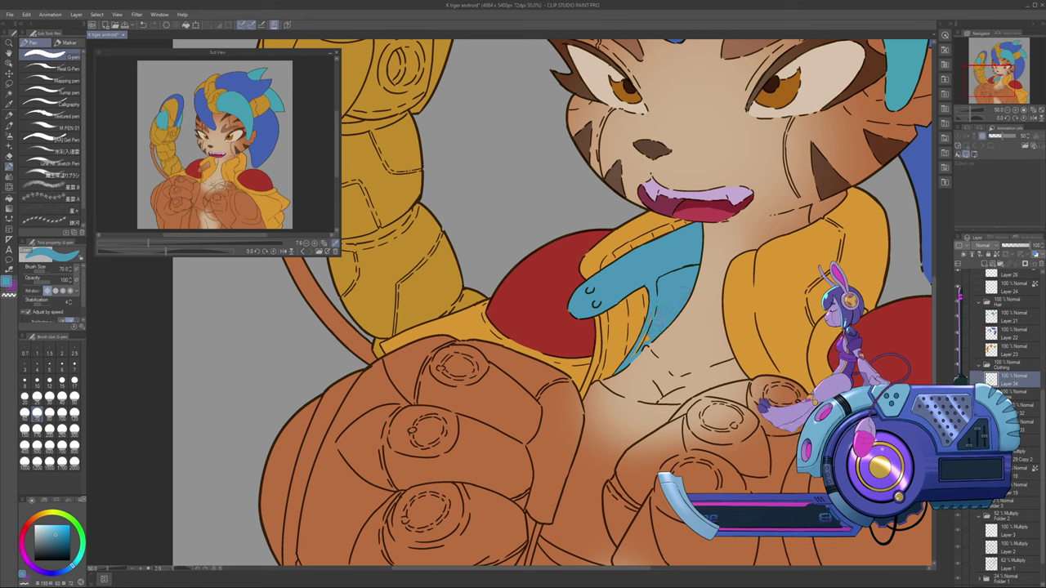
# Touch up the flap's lower point at brush size 20 and remove the two small round marks from its end on Layer 20
pyautogui.click(25, 398)
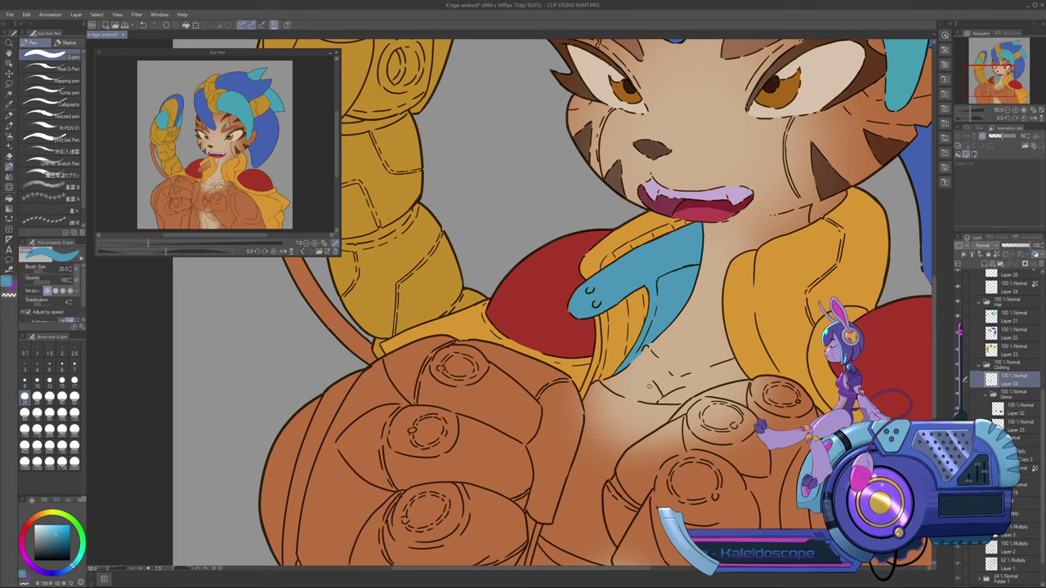
pyautogui.scroll(5, 996, 408)
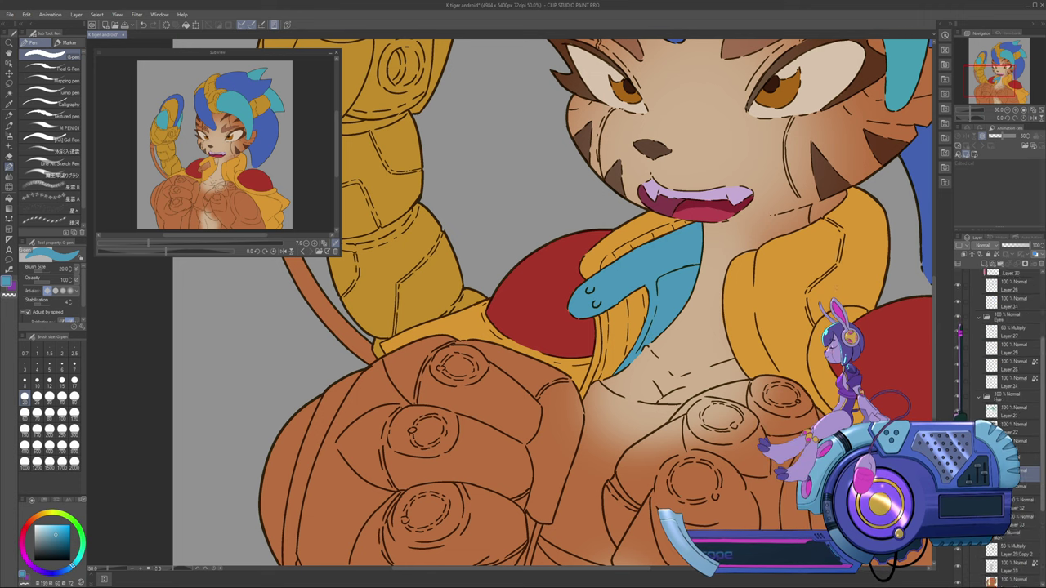
pyautogui.scroll(1, 1005, 367)
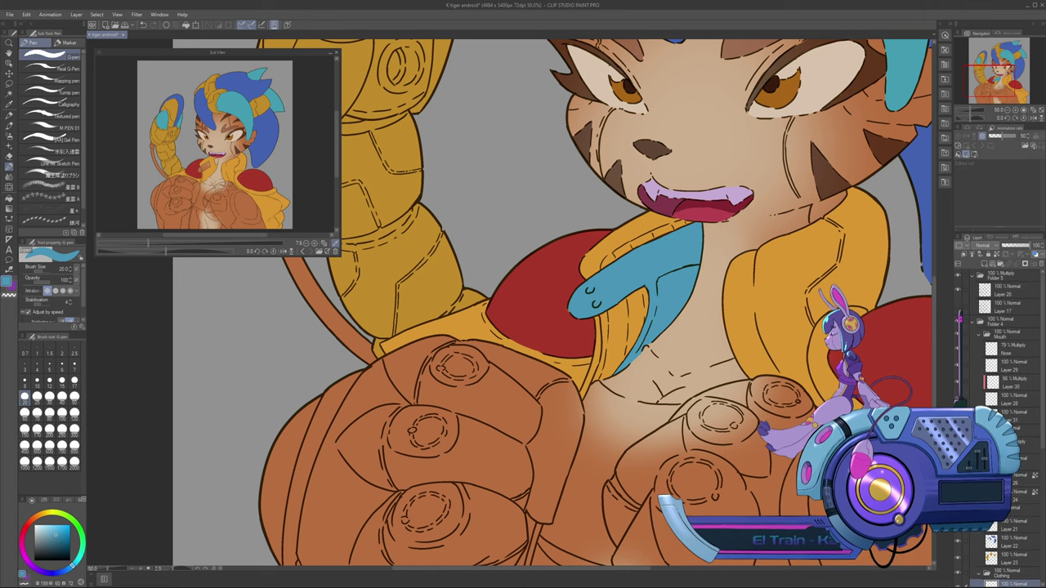
pyautogui.click(1007, 290)
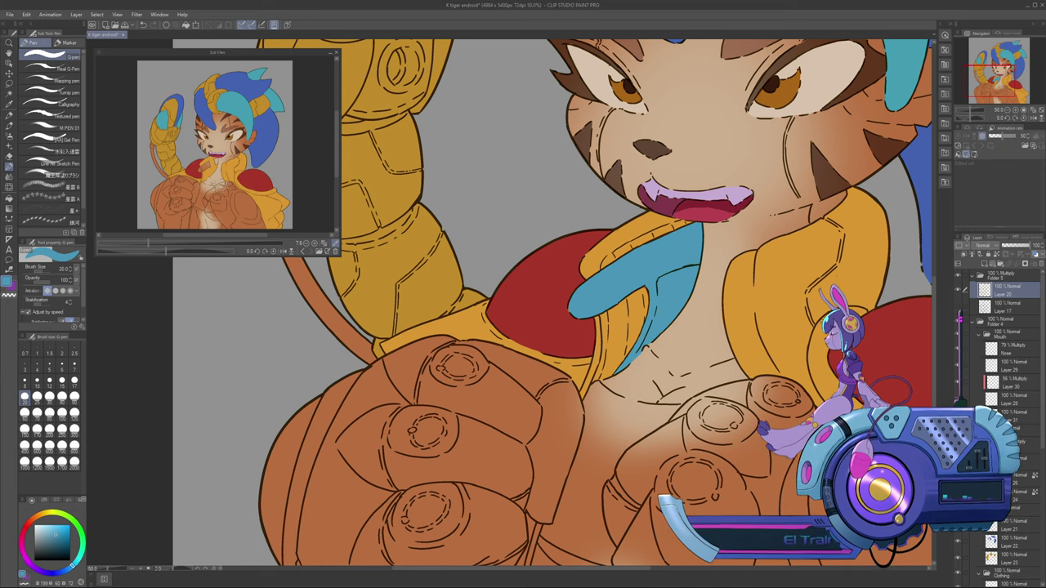
# Switch to a dark navy colour, add a layer above Layer 34 and paint the inner fold beside the neck
pyautogui.hotkey('ctrl', '-')
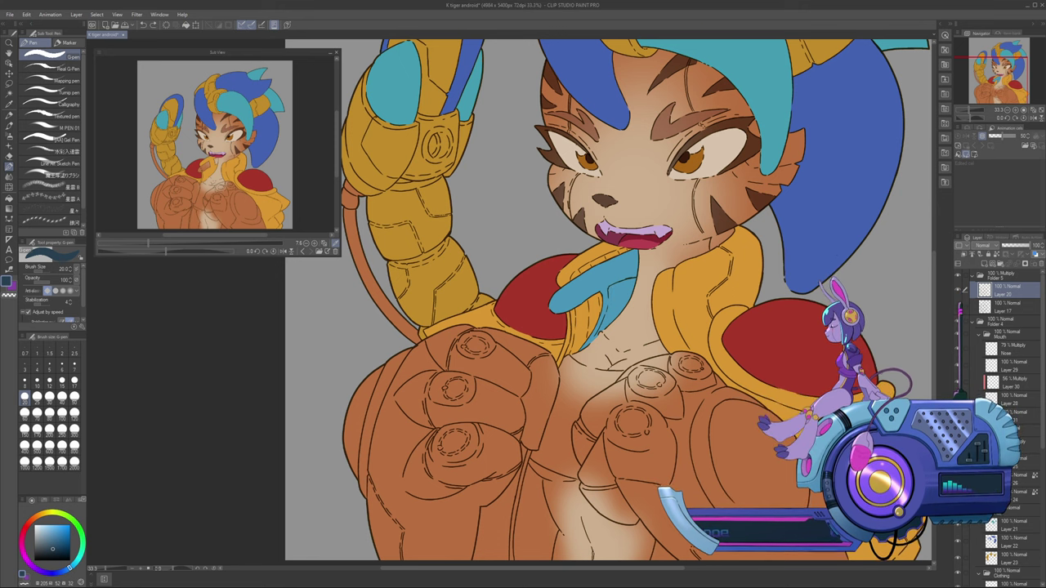
pyautogui.scroll(-5, 997, 392)
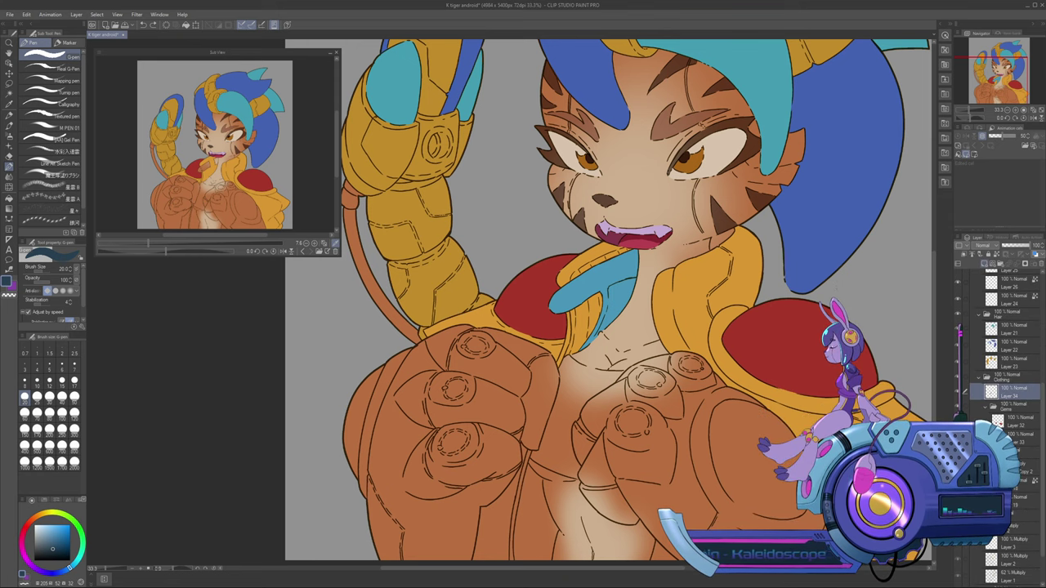
pyautogui.click(985, 263)
pyautogui.click(1015, 110)
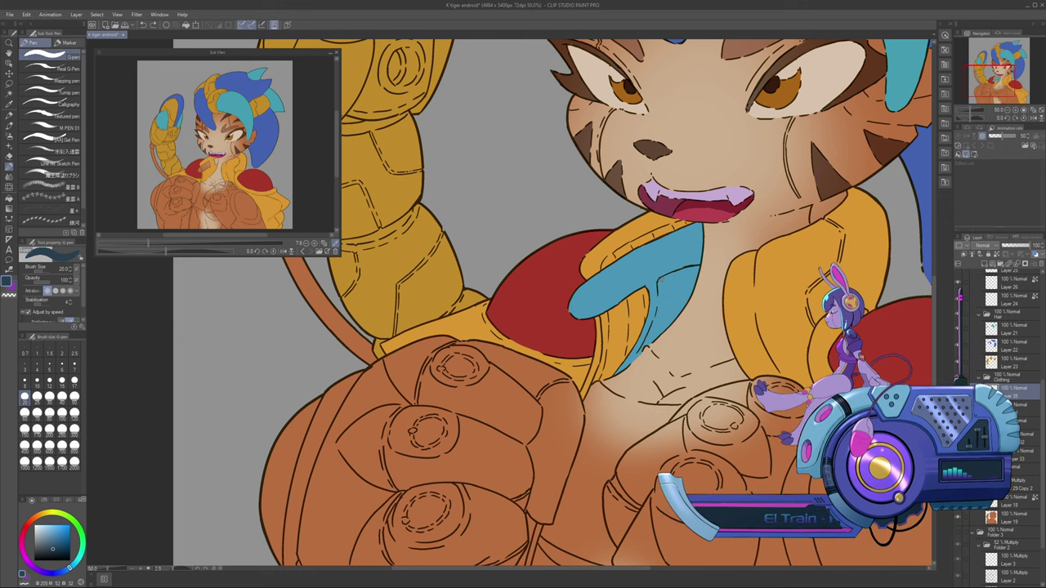
pyautogui.moveTo(660, 280)
pyautogui.mouseDown()
pyautogui.moveTo(639, 353)
pyautogui.moveTo(663, 330)
pyautogui.mouseUp()
pyautogui.moveTo(685, 296); pyautogui.dragTo(678, 314)
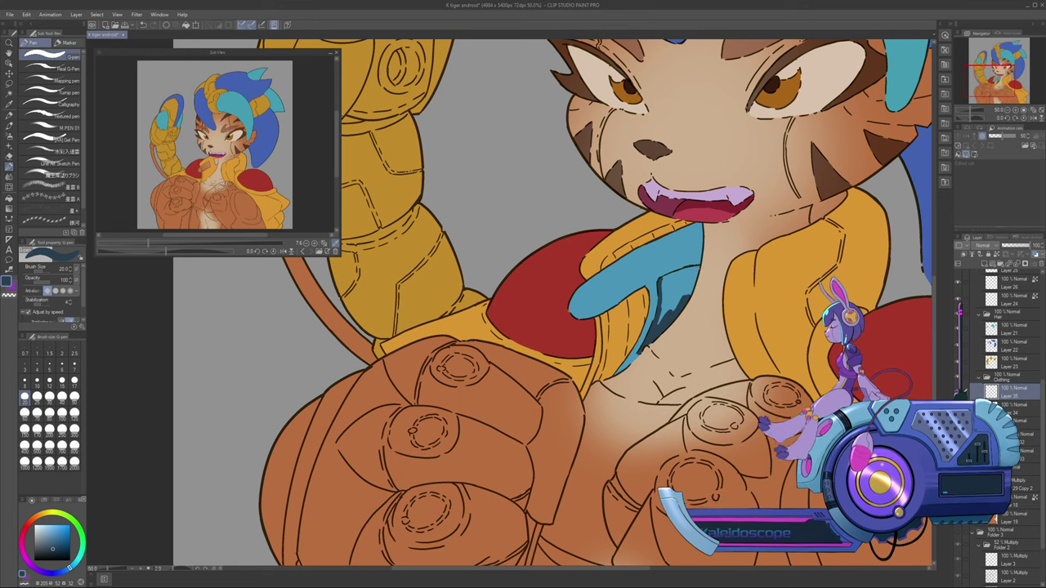
pyautogui.moveTo(699, 266)
pyautogui.mouseDown()
pyautogui.moveTo(678, 308)
pyautogui.moveTo(677, 271)
pyautogui.moveTo(696, 267)
pyautogui.moveTo(668, 301)
pyautogui.moveTo(662, 295)
pyautogui.moveTo(659, 323)
pyautogui.moveTo(685, 284)
pyautogui.moveTo(665, 287)
pyautogui.mouseUp()
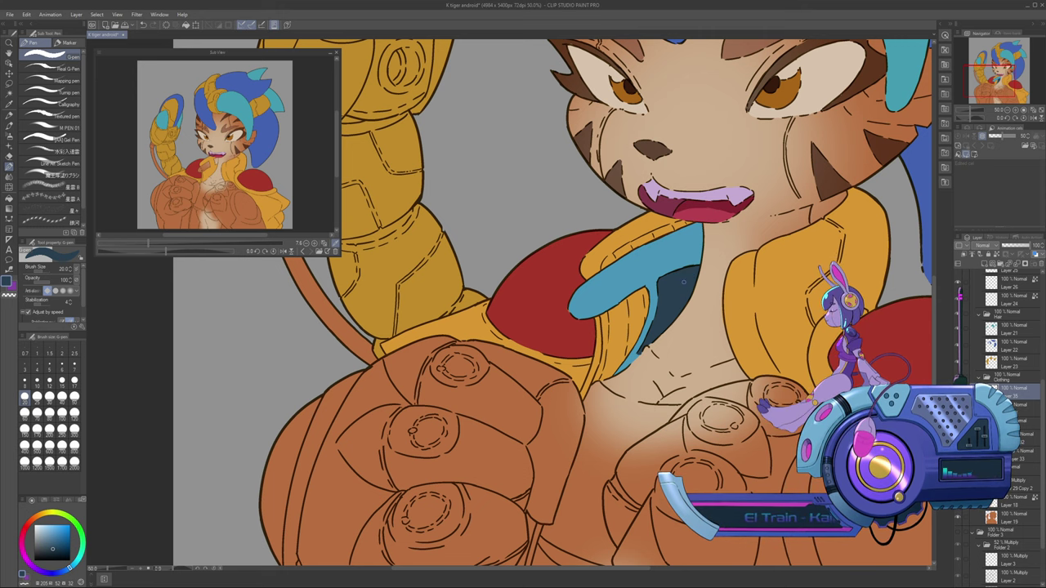
# Outline the chest area between the two arms in dark navy as a closed shape on Layer 35
pyautogui.moveTo(721, 377)
pyautogui.mouseDown()
pyautogui.moveTo(776, 217)
pyautogui.moveTo(727, 217)
pyautogui.mouseUp()
pyautogui.moveTo(609, 224)
pyautogui.mouseDown()
pyautogui.moveTo(588, 289)
pyautogui.moveTo(549, 379)
pyautogui.moveTo(563, 356)
pyautogui.moveTo(554, 376)
pyautogui.moveTo(616, 407)
pyautogui.mouseUp()
pyautogui.hotkey('ctrl', 'z')
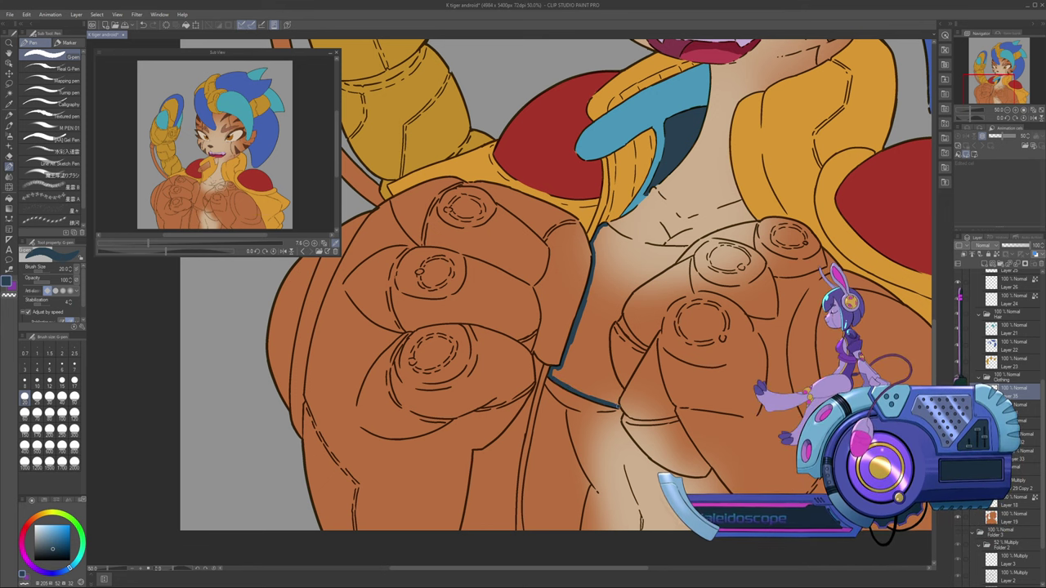
pyautogui.moveTo(616, 404)
pyautogui.mouseDown()
pyautogui.moveTo(609, 323)
pyautogui.moveTo(635, 288)
pyautogui.moveTo(627, 295)
pyautogui.moveTo(687, 248)
pyautogui.mouseUp()
pyautogui.hotkey('ctrl', 'z')
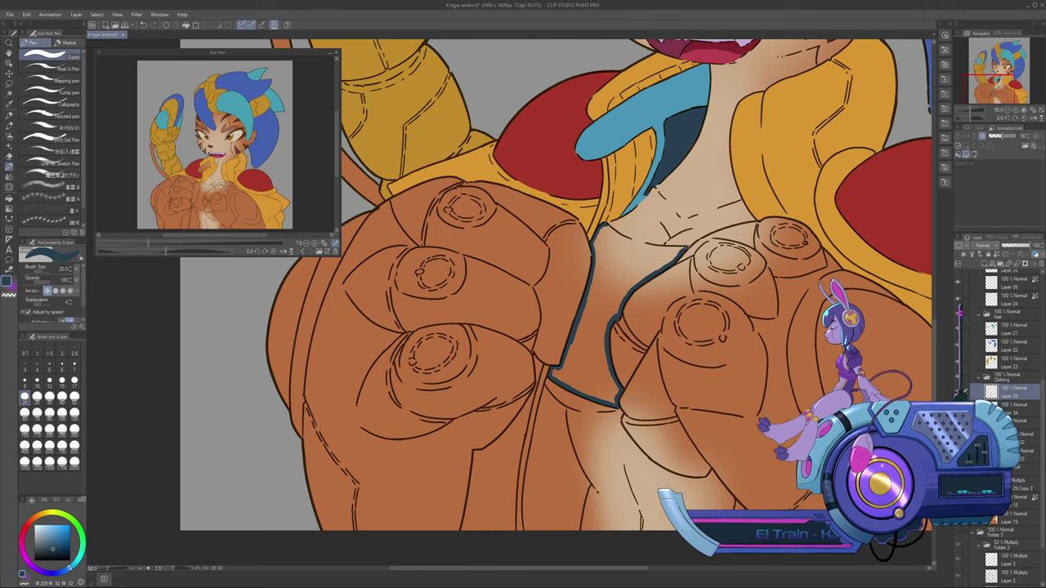
pyautogui.moveTo(606, 224)
pyautogui.mouseDown()
pyautogui.moveTo(642, 247)
pyautogui.moveTo(682, 248)
pyautogui.mouseUp()
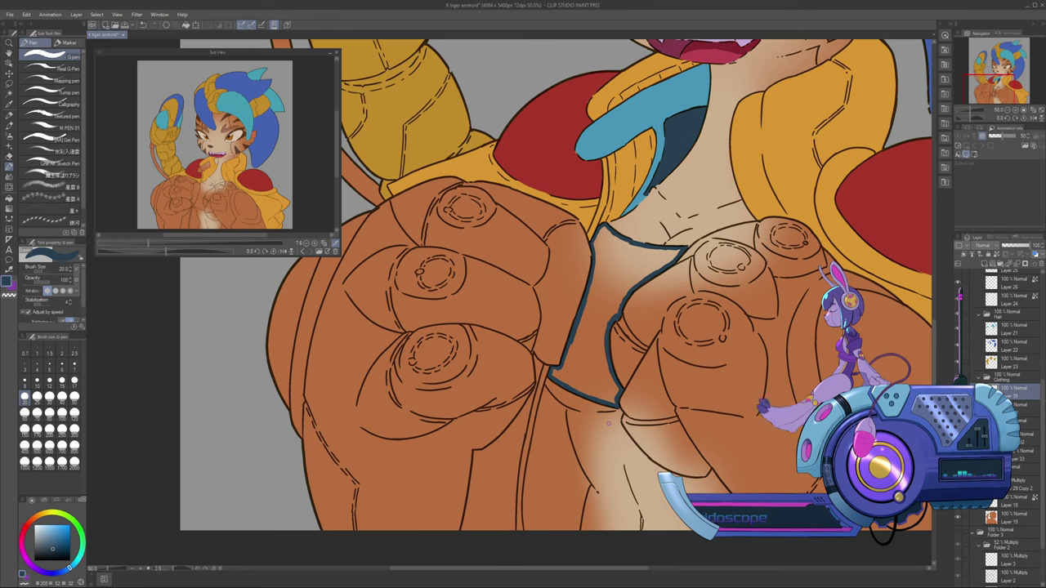
# Auto-select the area inside the navy chest outline and expand the selection into the outline
pyautogui.press('w')
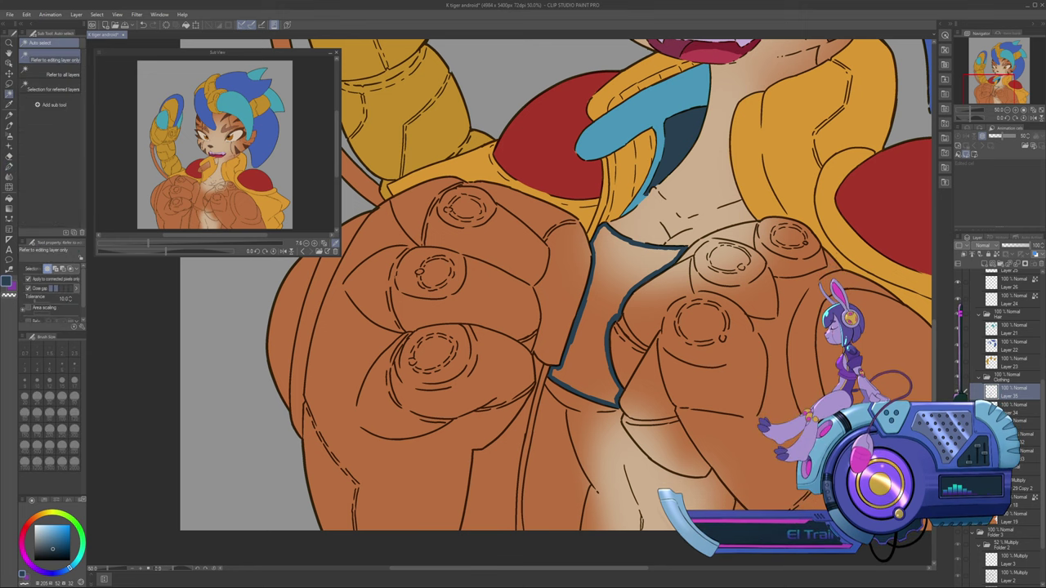
pyautogui.click(611, 402)
pyautogui.click(580, 416)
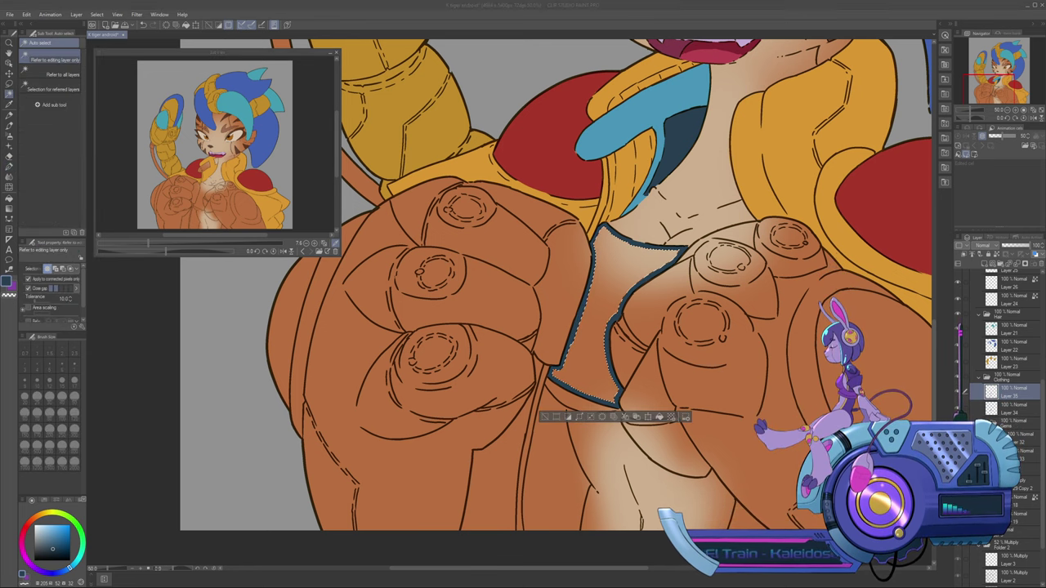
pyautogui.press('Return')
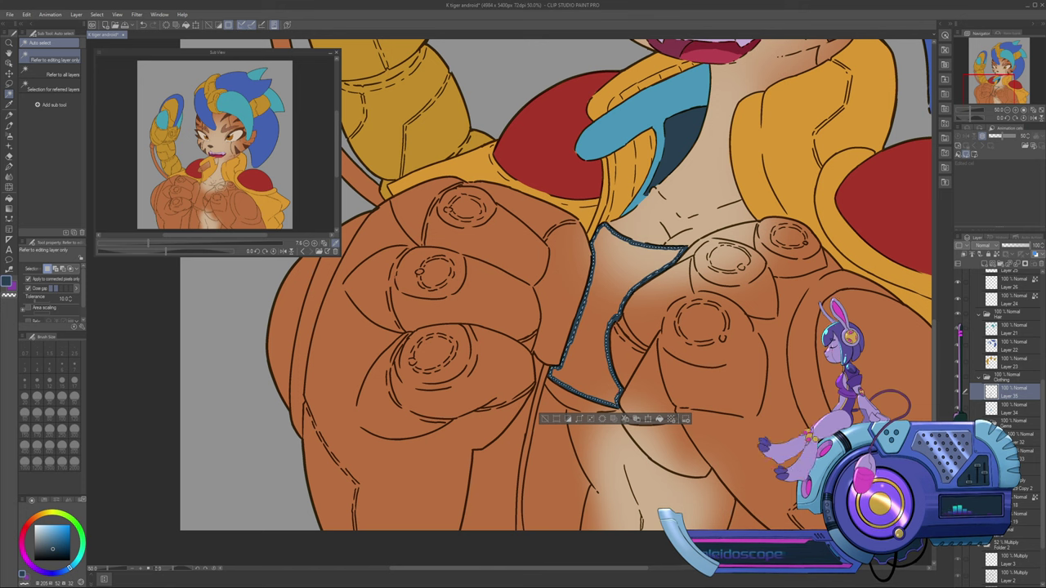
# Fill the selected chest area with dark navy using the G-pen at size 700, and clear the selection
pyautogui.press('p')
pyautogui.press(']')
pyautogui.press(']')
pyautogui.press(']')
pyautogui.press(']')
pyautogui.press(']')
pyautogui.press(']')
pyautogui.press(']')
pyautogui.press(']')
pyautogui.press(']')
pyautogui.press(']')
pyautogui.press(']')
pyautogui.press(']')
pyautogui.press(']')
pyautogui.press(']')
pyautogui.press(']')
pyautogui.press(']')
pyautogui.press(']')
pyautogui.press(']')
pyautogui.moveTo(594, 379); pyautogui.dragTo(628, 289)
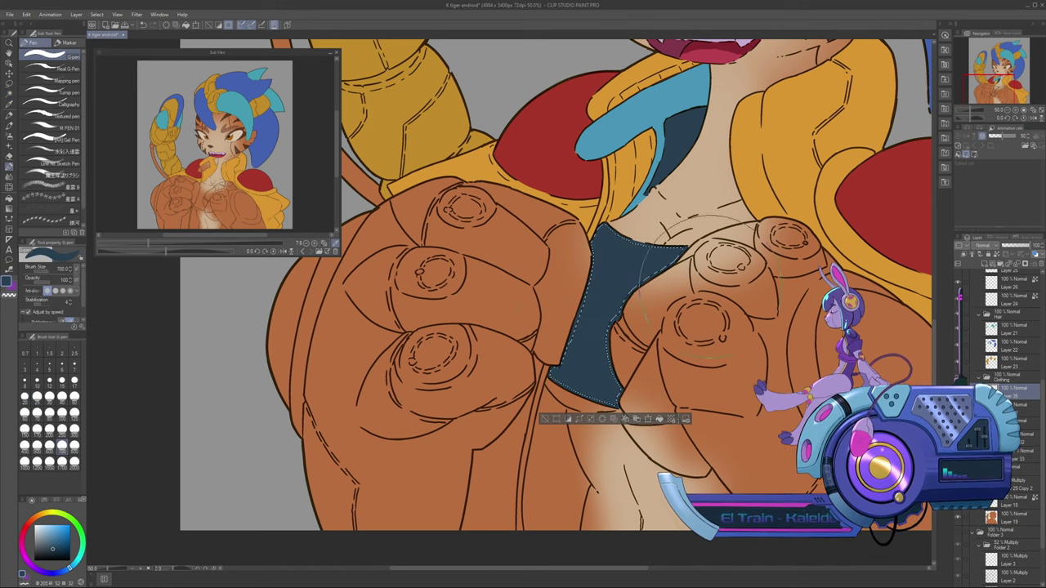
pyautogui.hotkey('ctrl', 'd')
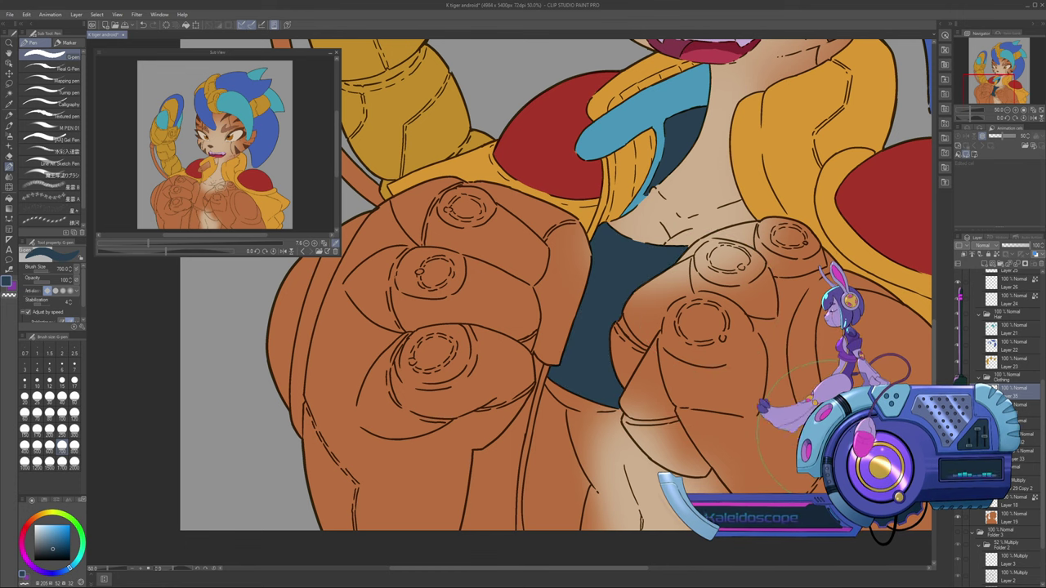
# Make Folder 5 active and set its blending mode to Normal
pyautogui.moveTo(850, 183); pyautogui.dragTo(898, 292)
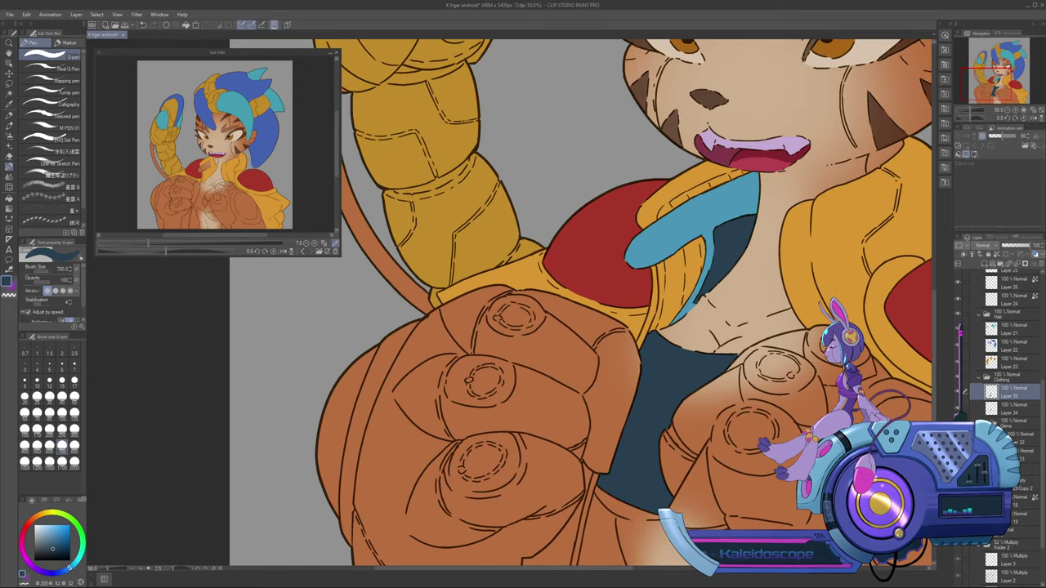
pyautogui.scroll(5, 1005, 392)
pyautogui.click(1009, 290)
pyautogui.click(1009, 276)
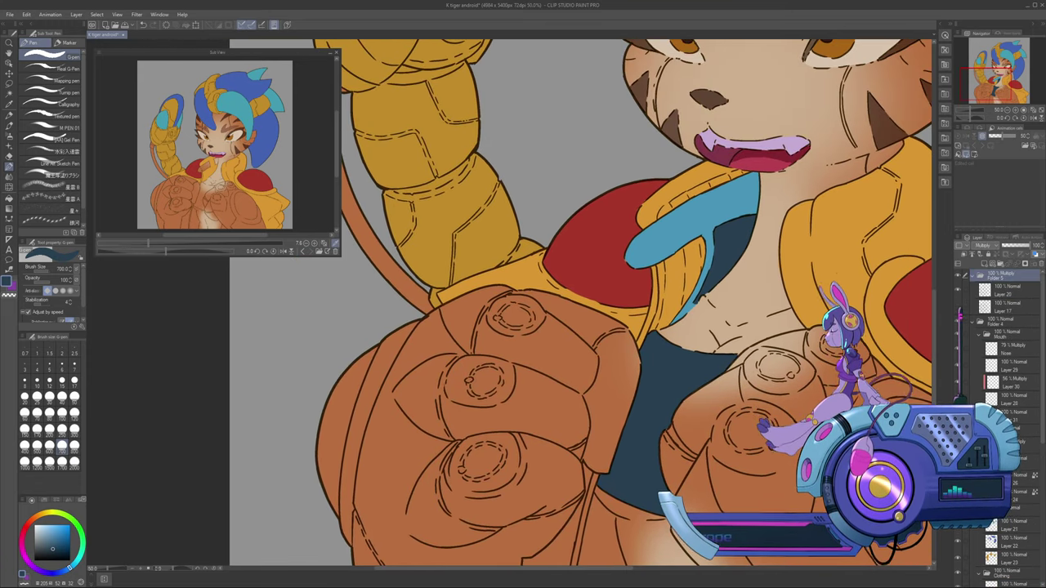
pyautogui.hotkey('ctrl', 'z')
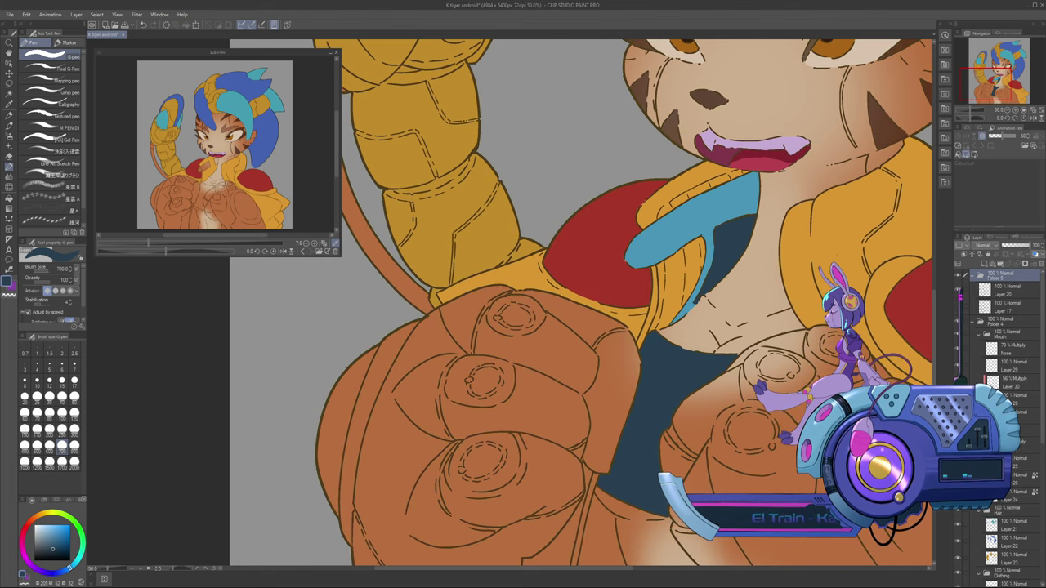
# Sample the dark brown outline colour and restore Folder 5's blending mode to Multiply
pyautogui.keyDown('alt'); pyautogui.click(591, 424); pyautogui.keyUp('alt')
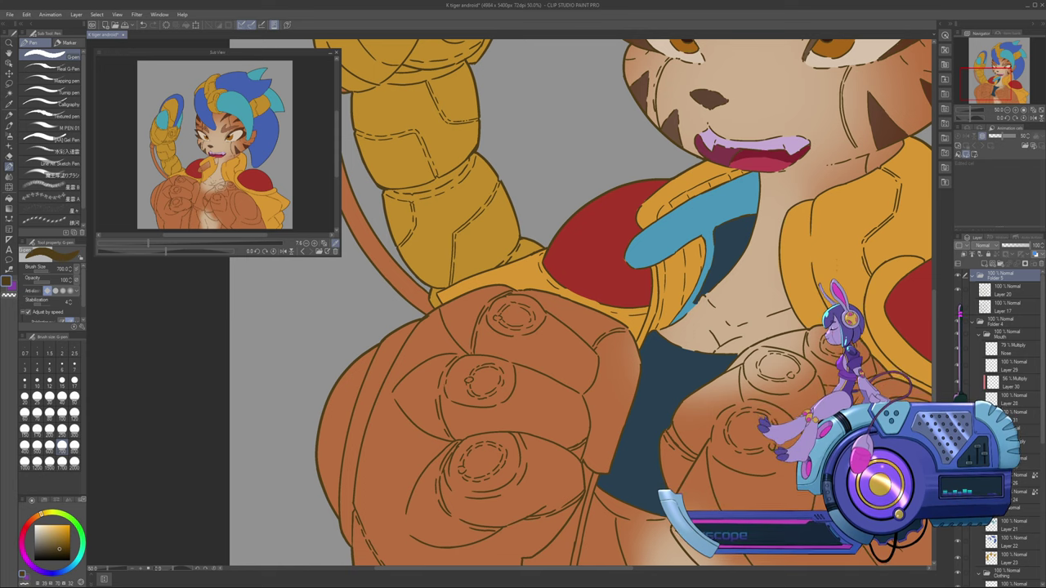
pyautogui.hotkey('ctrl', 'y')
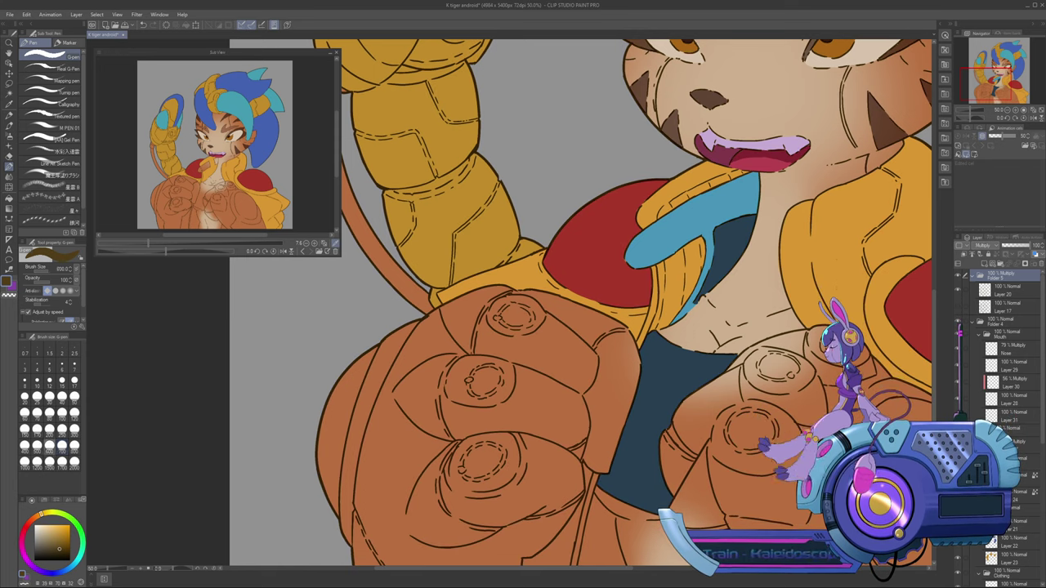
# Make Layer 20 active and reduce the G-pen to size 10 for line work on the lower forearm
pyautogui.click(1007, 290)
pyautogui.press('[')
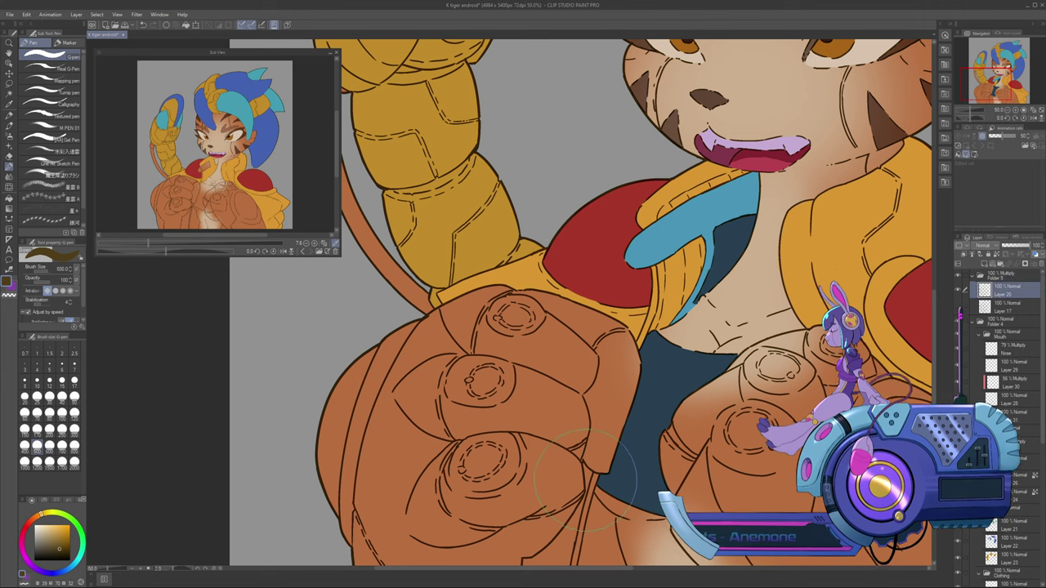
pyautogui.press('[')
pyautogui.press('[')
pyautogui.press('[')
pyautogui.press('[')
pyautogui.press('[')
pyautogui.press('[')
pyautogui.press('[')
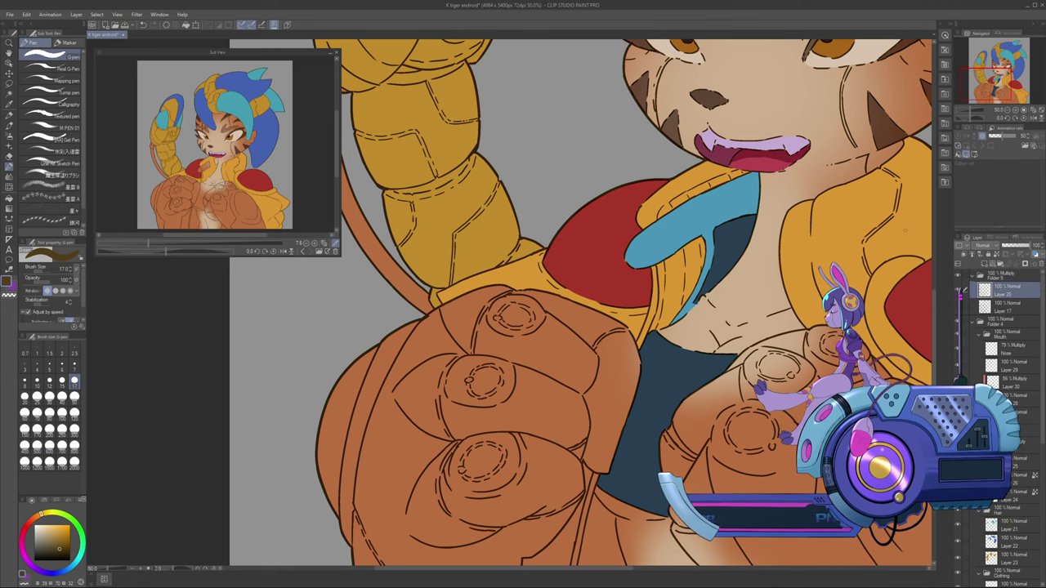
pyautogui.moveTo(695, 408)
pyautogui.mouseDown()
pyautogui.moveTo(781, 335)
pyautogui.moveTo(798, 114)
pyautogui.mouseUp()
pyautogui.press('[')
pyautogui.press('[')
pyautogui.press('[')
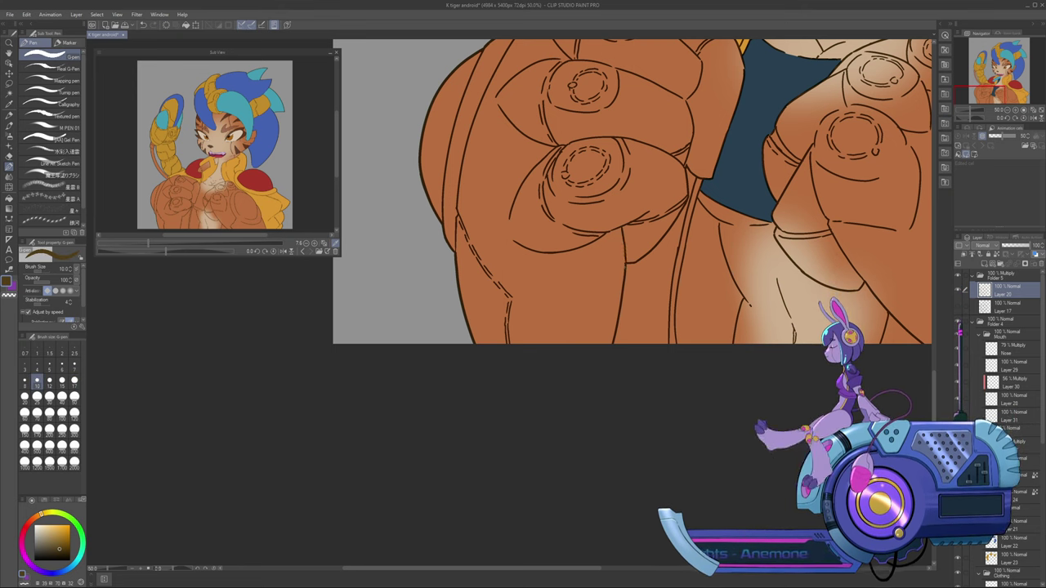
# Retouch the short line at the forearm's inner edge below the lowest finger with the G-pen at size 8
pyautogui.hotkey('ctrl', 'z')
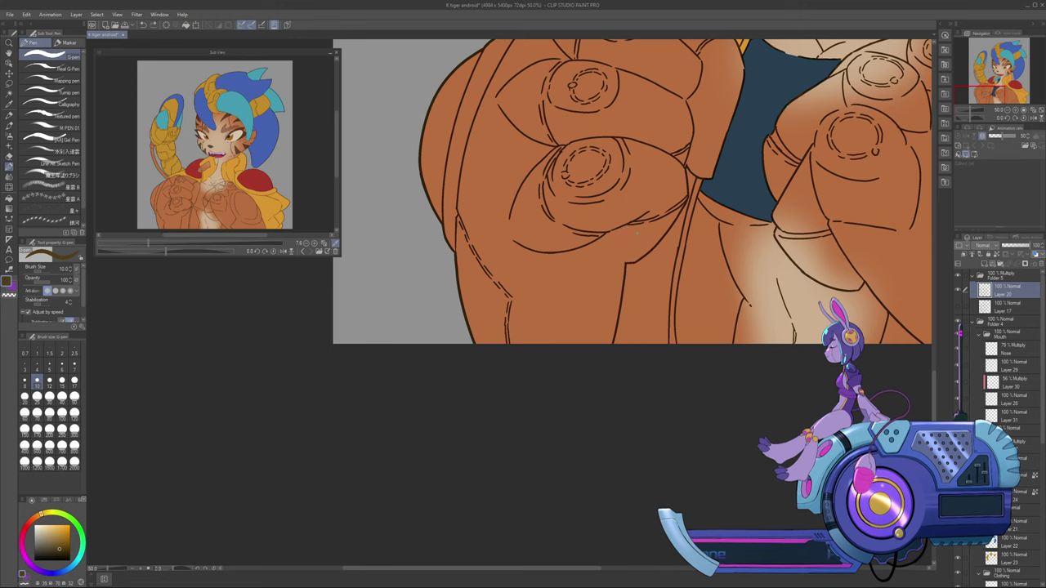
pyautogui.press('[')
pyautogui.moveTo(620, 228); pyautogui.dragTo(627, 262)
pyautogui.hotkey('ctrl', 'z')
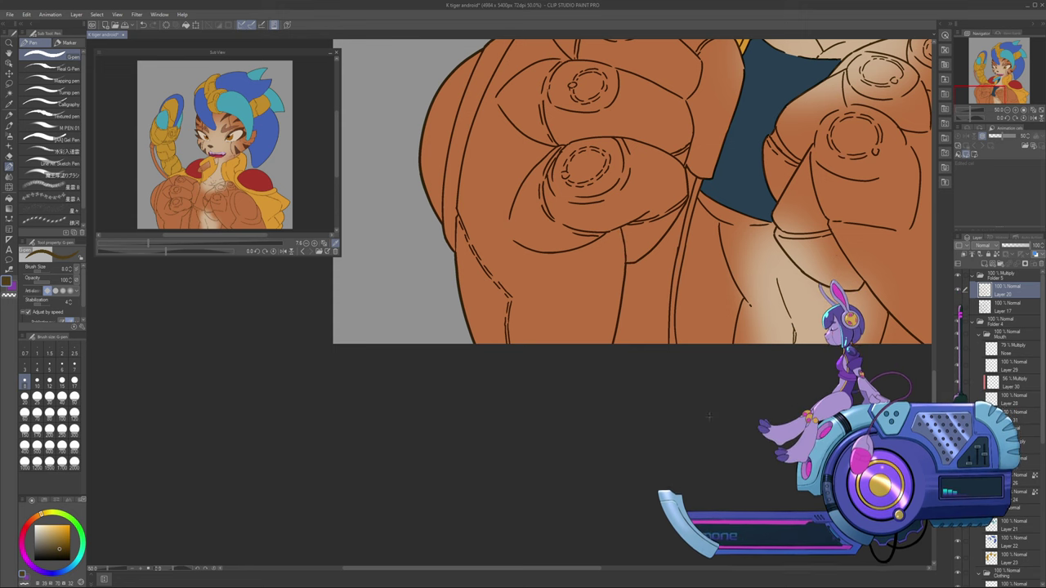
pyautogui.moveTo(605, 220); pyautogui.dragTo(506, 388)
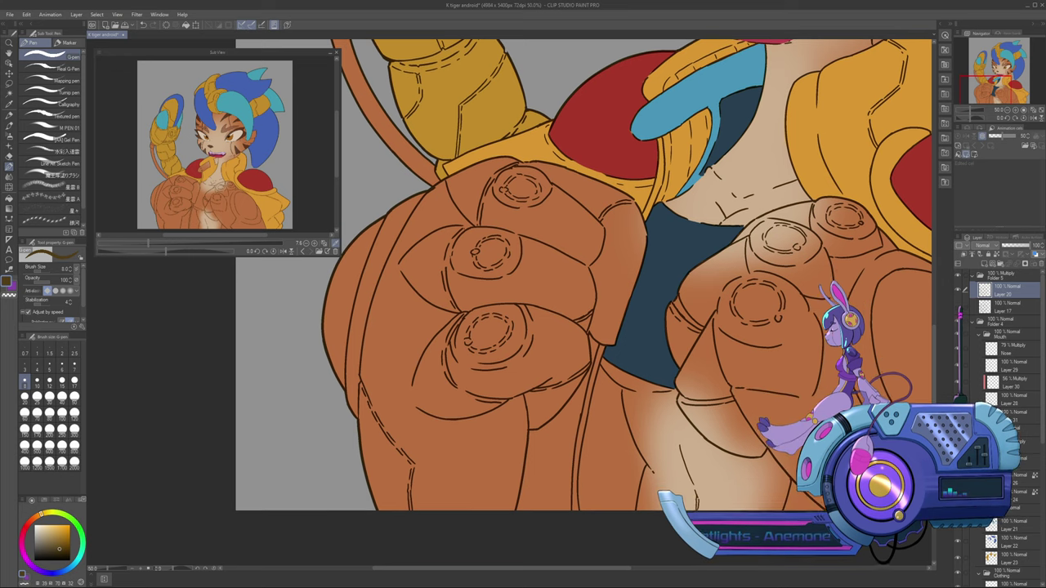
# Erase the orange skin colour from the gap between the forearm and the torso
pyautogui.scroll(-5, 961, 296)
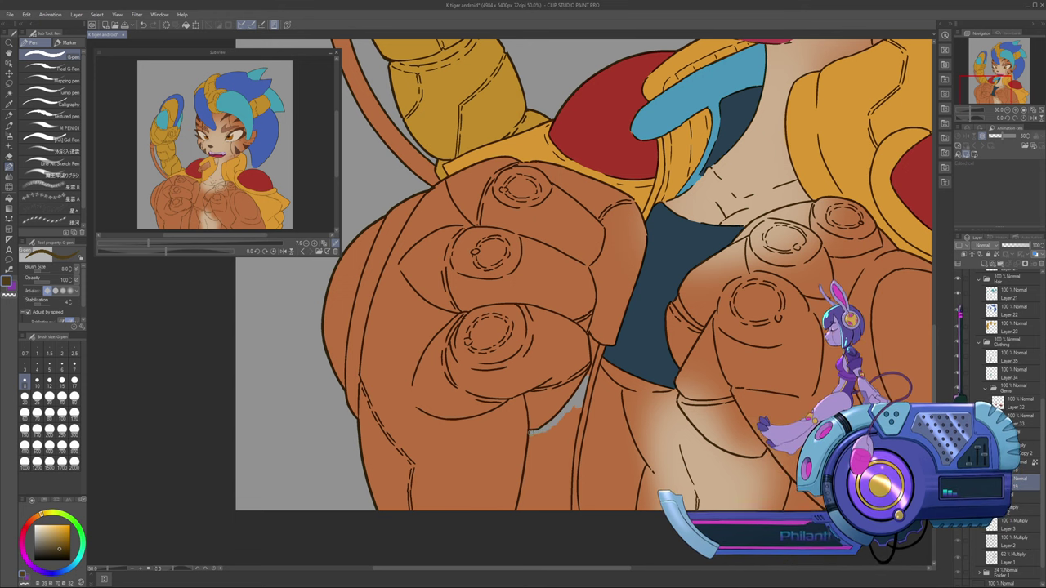
pyautogui.keyDown('alt'); pyautogui.click(539, 442); pyautogui.keyUp('alt')
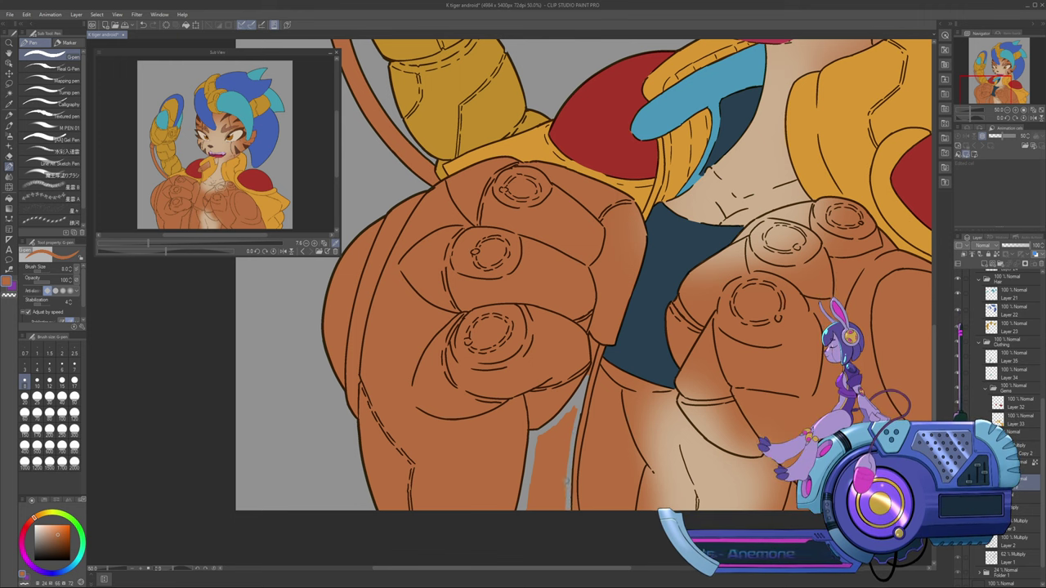
pyautogui.moveTo(567, 481)
pyautogui.mouseDown()
pyautogui.moveTo(563, 491)
pyautogui.moveTo(574, 406)
pyautogui.mouseUp()
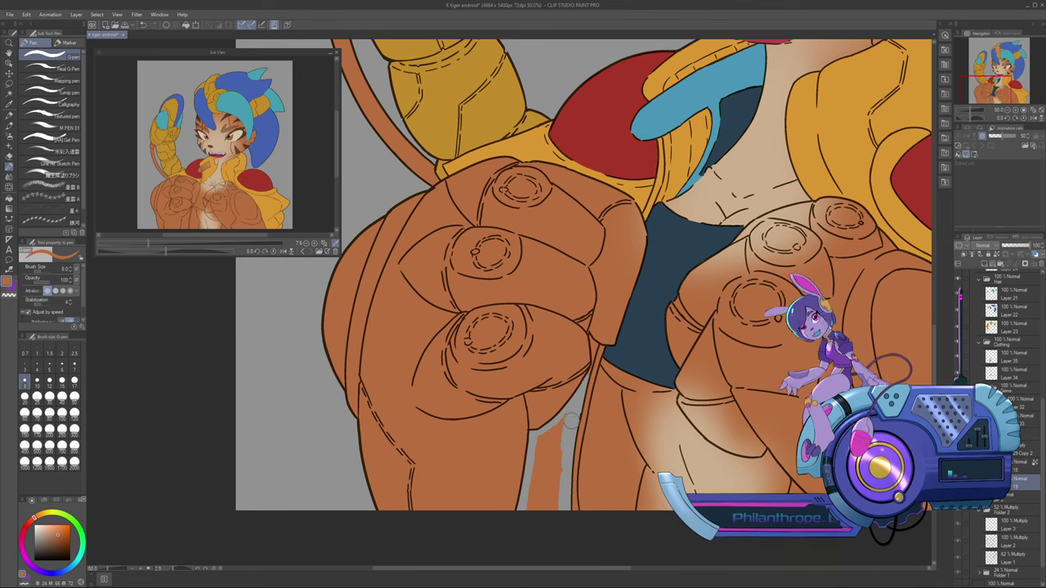
pyautogui.moveTo(546, 439)
pyautogui.mouseDown()
pyautogui.moveTo(541, 451)
pyautogui.moveTo(559, 470)
pyautogui.moveTo(552, 500)
pyautogui.moveTo(543, 482)
pyautogui.moveTo(534, 498)
pyautogui.moveTo(557, 500)
pyautogui.mouseUp()
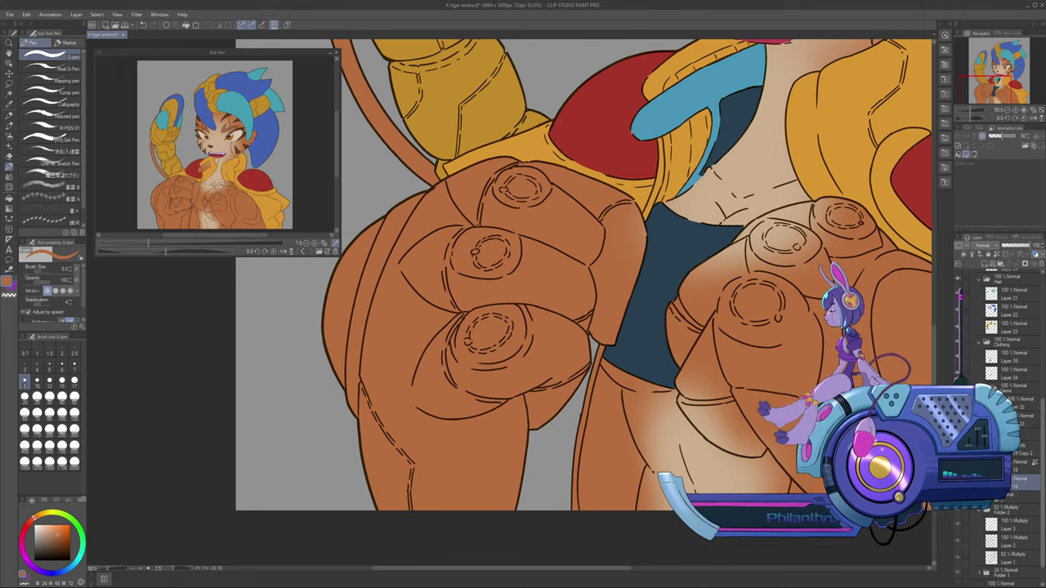
# Toggle the visibility of Folder 1 and look over the whole figure
pyautogui.moveTo(1043, 557); pyautogui.dragTo(1042, 572)
pyautogui.click(957, 546)
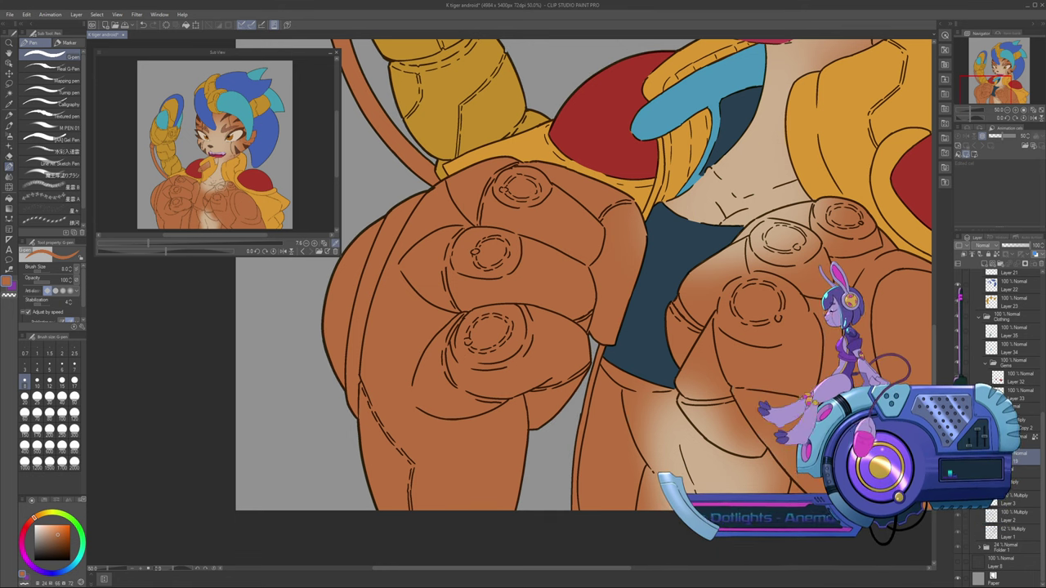
pyautogui.hotkey('ctrl', '-')
pyautogui.hotkey('ctrl', '-')
pyautogui.hotkey('ctrl', '-')
pyautogui.hotkey('ctrl', '-')
pyautogui.hotkey('ctrl', '-')
pyautogui.hotkey('ctrl', '-')
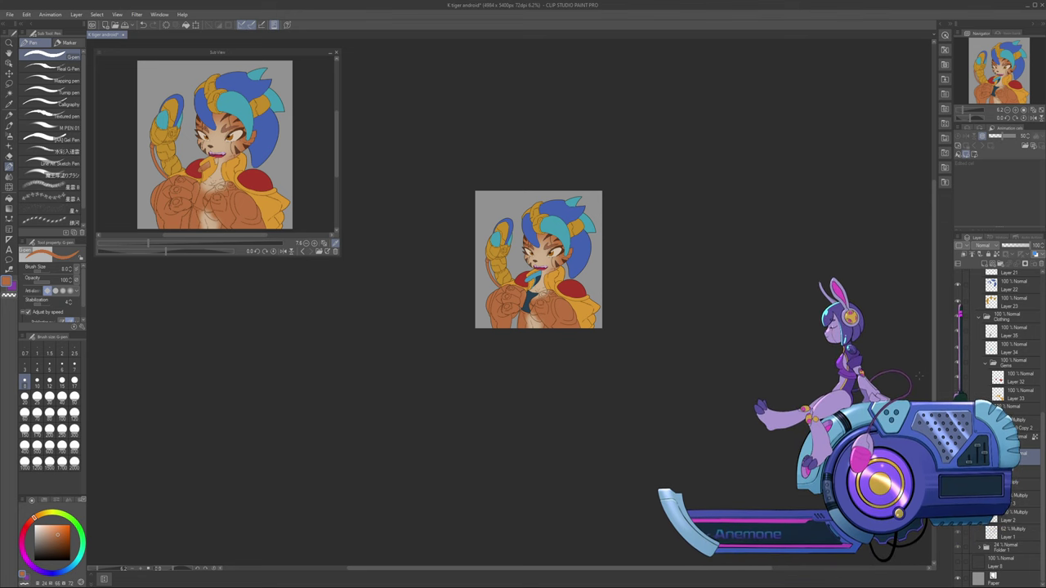
pyautogui.click(1016, 110)
pyautogui.click(1015, 109)
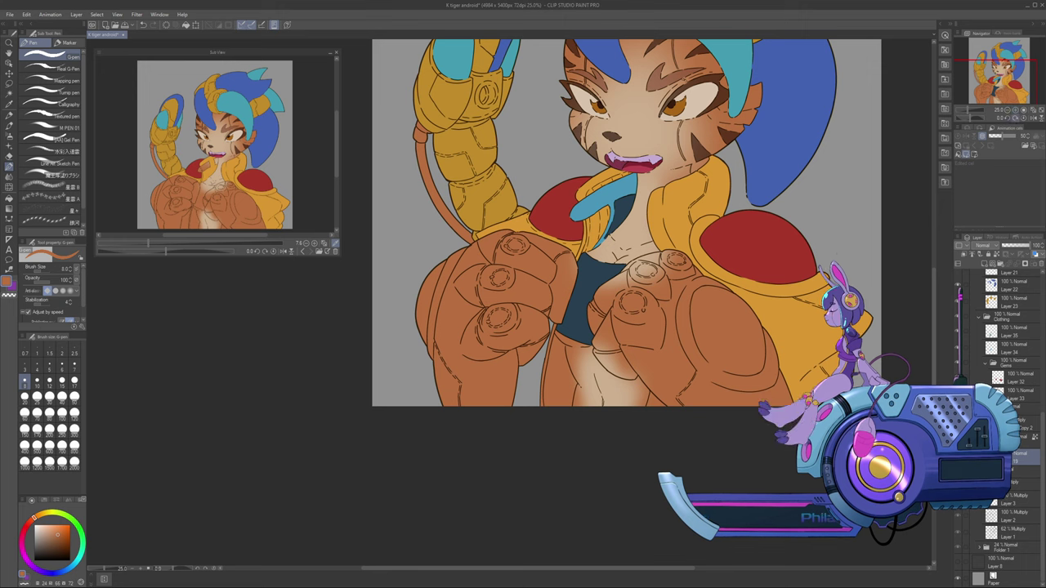
pyautogui.moveTo(534, 362)
pyautogui.mouseDown()
pyautogui.moveTo(526, 405)
pyautogui.moveTo(537, 405)
pyautogui.moveTo(518, 405)
pyautogui.mouseUp()
pyautogui.moveTo(546, 343); pyautogui.dragTo(520, 369)
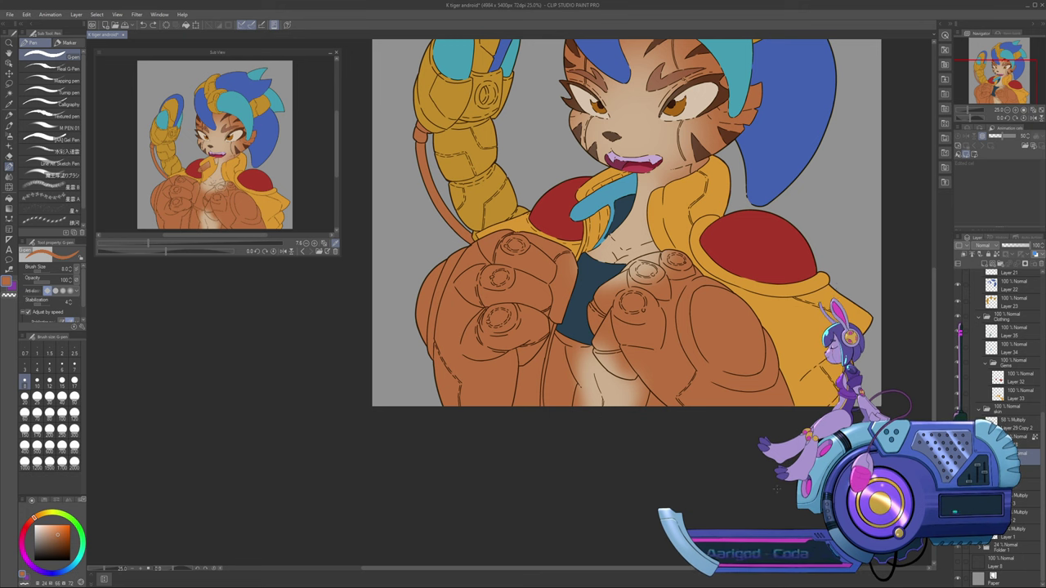
pyautogui.hotkey('ctrl', 'z')
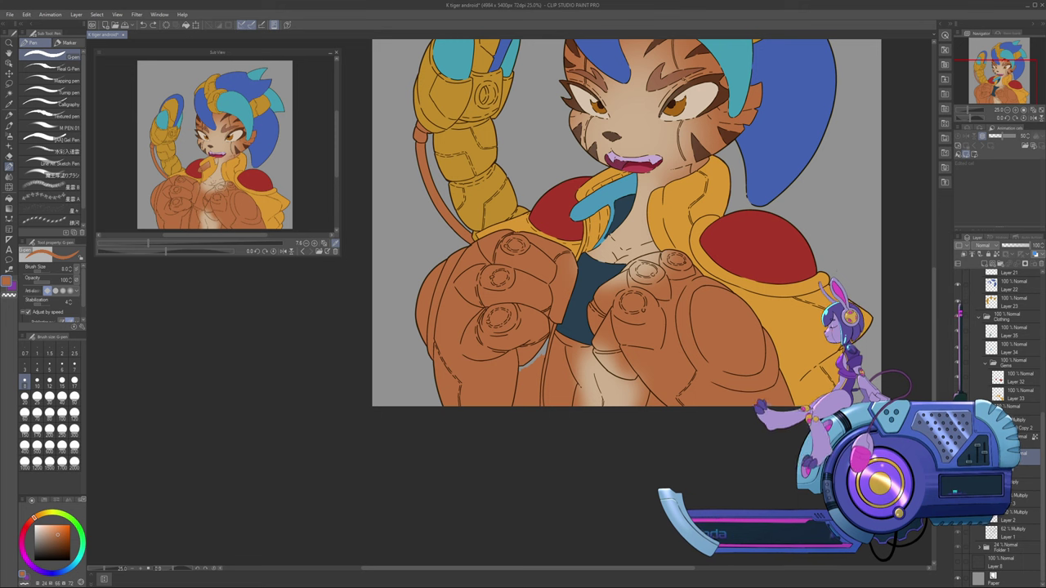
pyautogui.hotkey('ctrl', 'z')
pyautogui.hotkey('ctrl', 'z')
pyautogui.hotkey('ctrl', 'z')
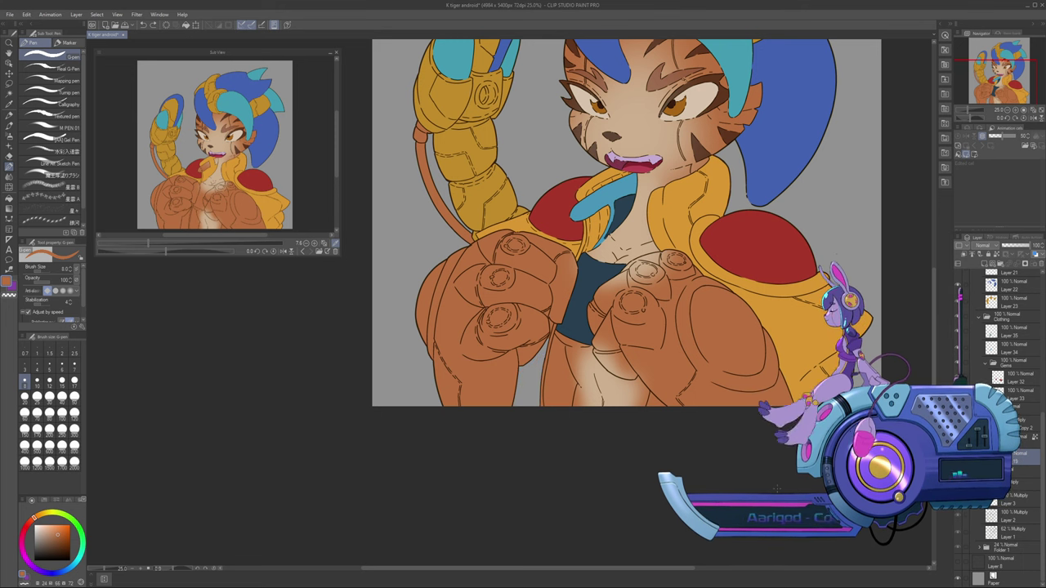
pyautogui.hotkey('ctrl', 'z')
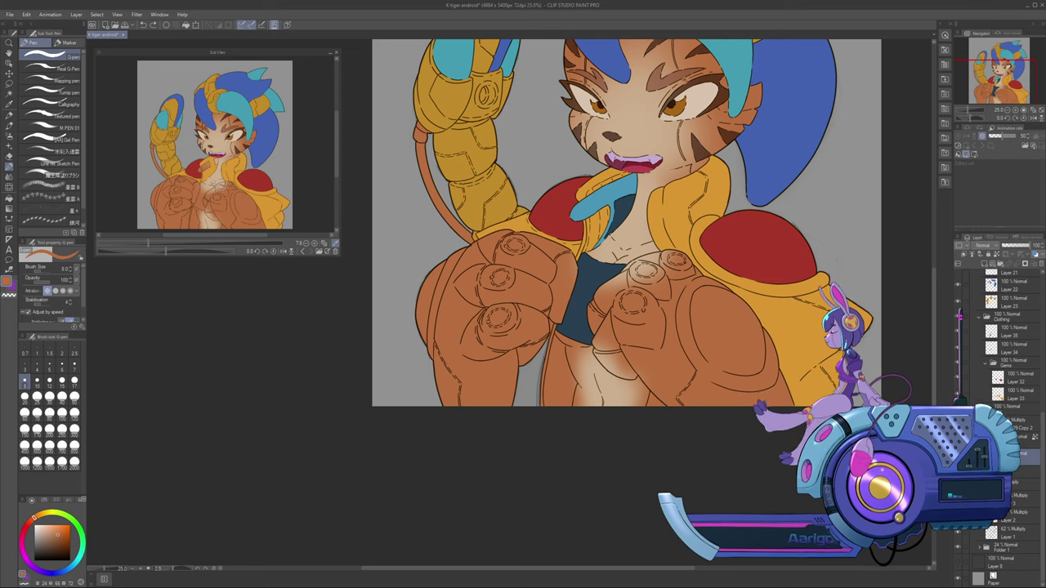
# Set Folder 5's blending mode to Normal, sample the dark brown outline colour, and make Layer 20 active again
pyautogui.click(1015, 109)
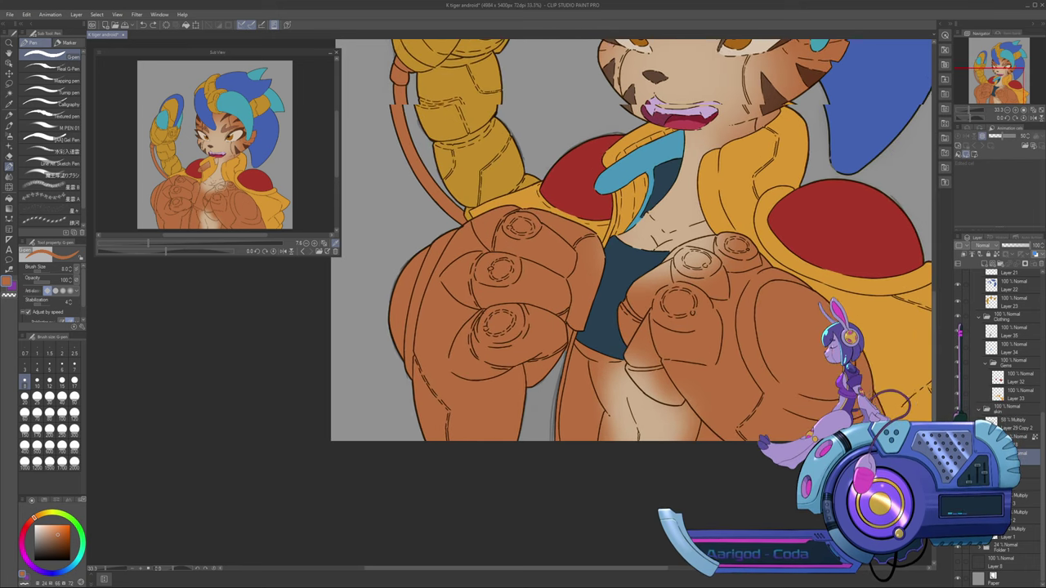
pyautogui.moveTo(985, 91); pyautogui.dragTo(984, 97)
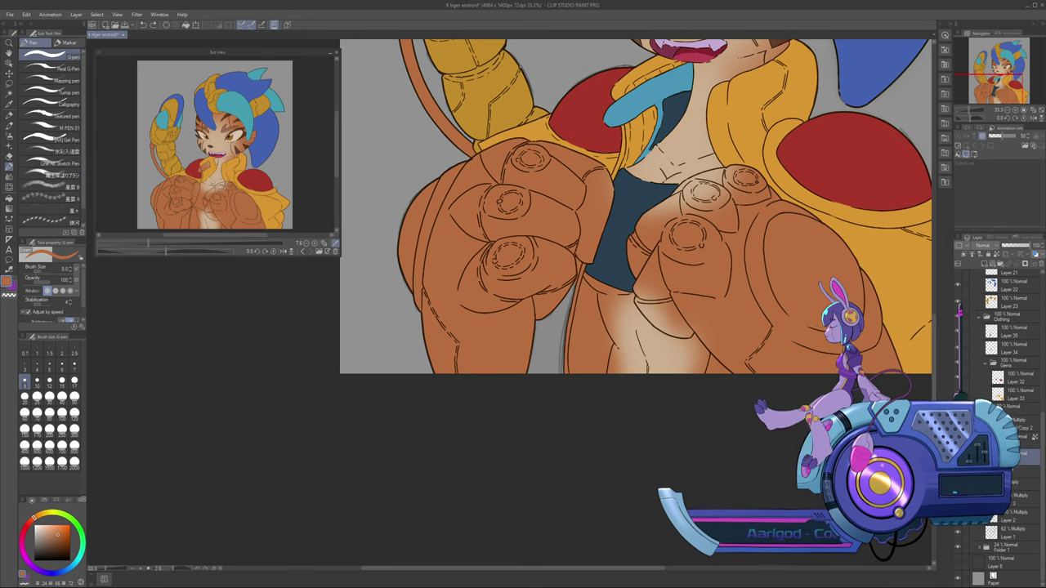
pyautogui.scroll(5, 996, 408)
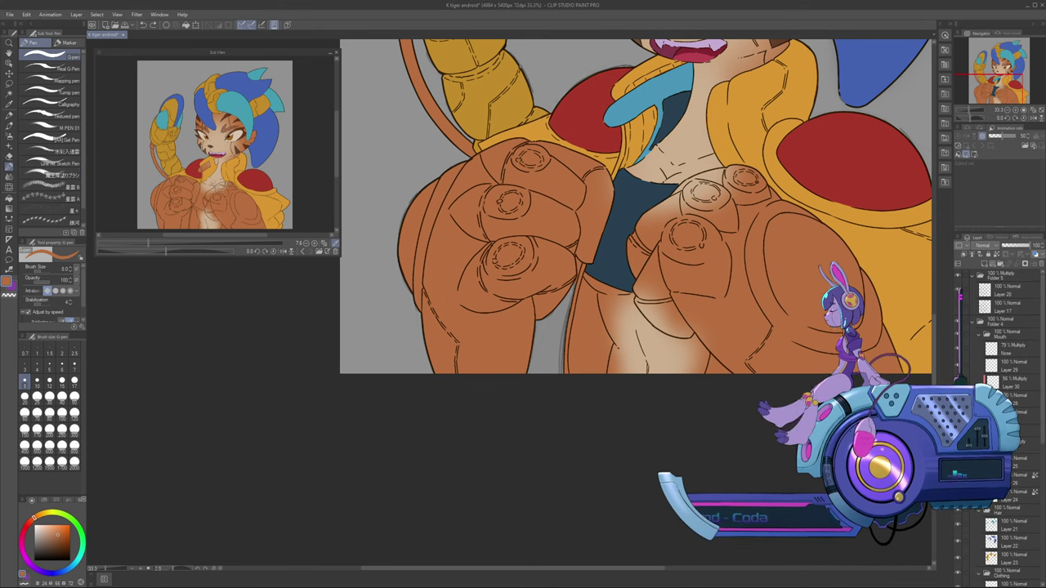
pyautogui.click(1002, 276)
pyautogui.click(983, 262)
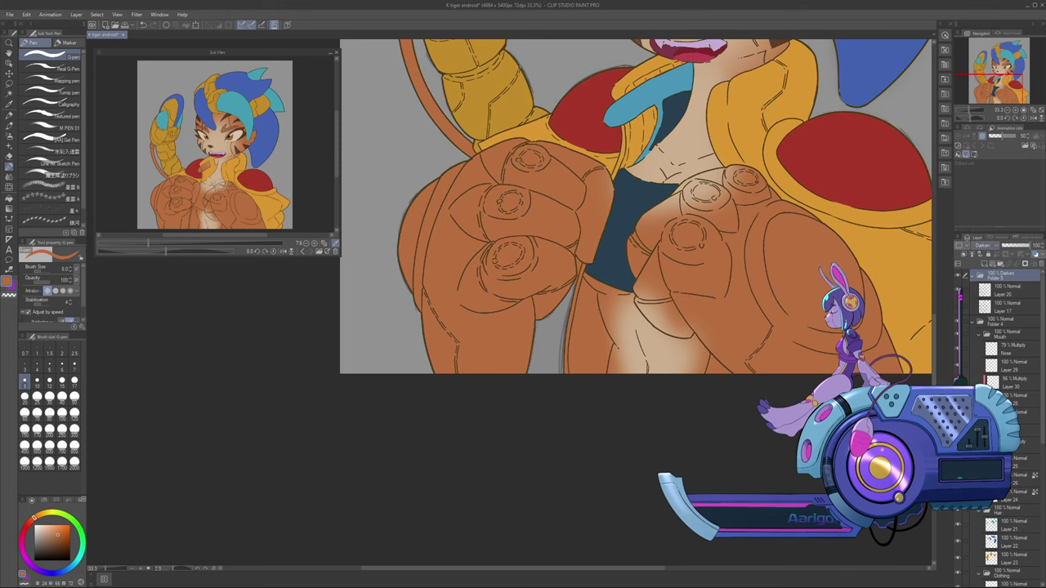
pyautogui.scroll(1, 983, 245)
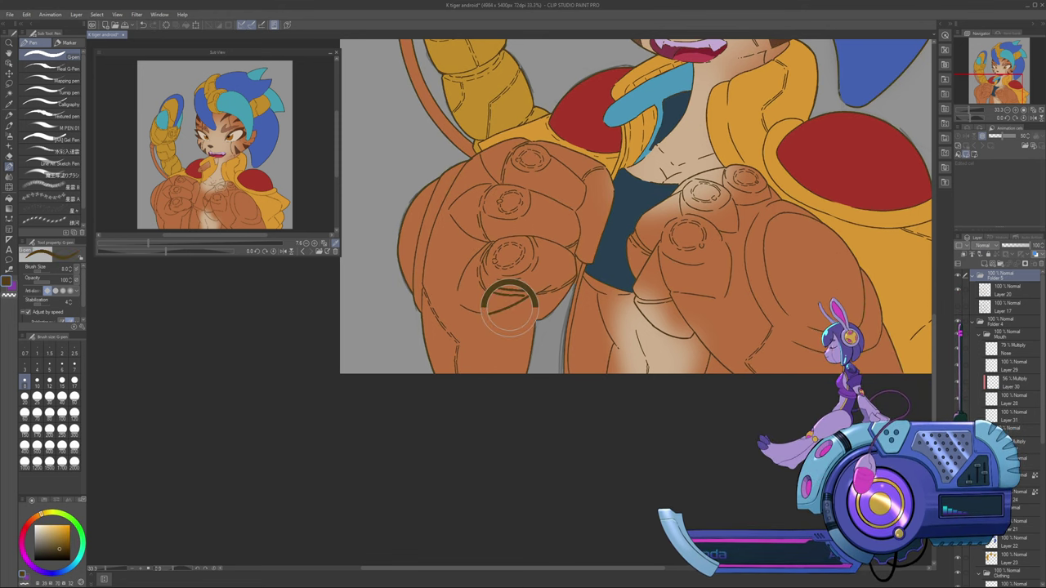
pyautogui.click(1016, 109)
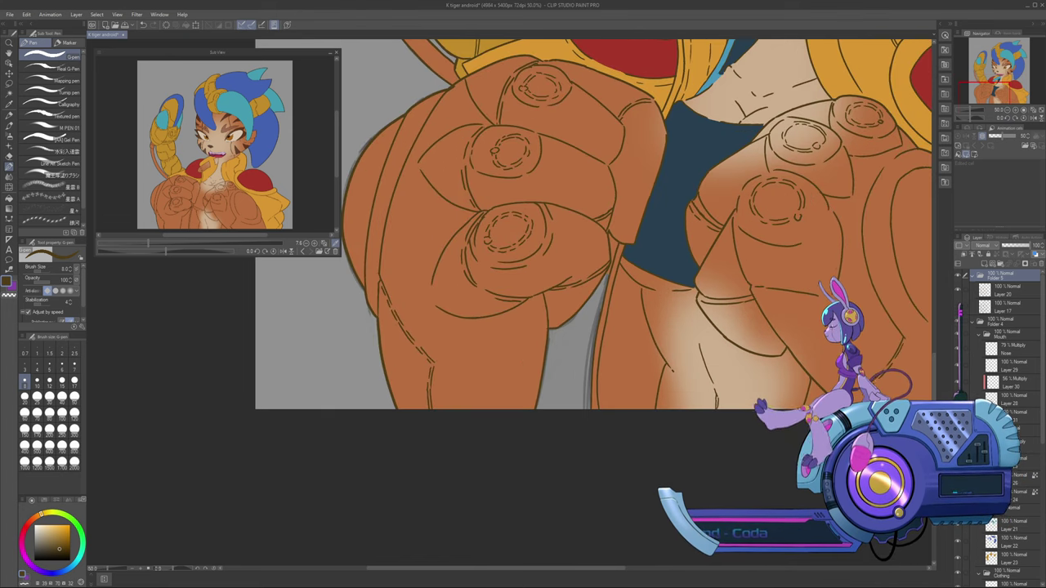
pyautogui.click(1006, 291)
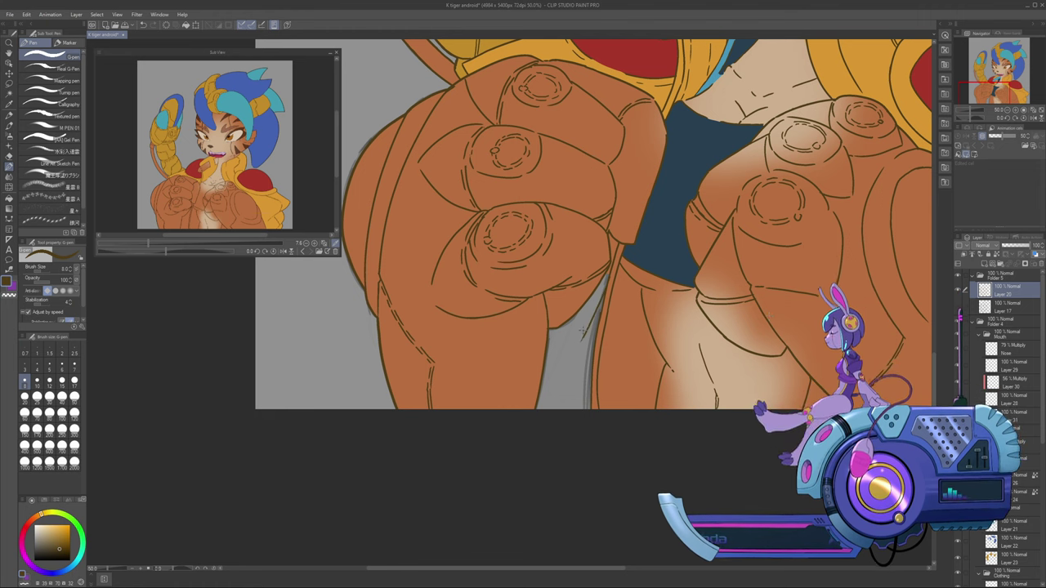
pyautogui.hotkey('ctrl', 'z')
pyautogui.hotkey('ctrl', 'z')
pyautogui.moveTo(604, 299)
pyautogui.mouseDown()
pyautogui.moveTo(547, 393)
pyautogui.moveTo(567, 354)
pyautogui.moveTo(552, 389)
pyautogui.mouseUp()
pyautogui.hotkey('ctrl', 'z')
pyautogui.hotkey('ctrl', 'z')
pyautogui.hotkey('ctrl', 'z')
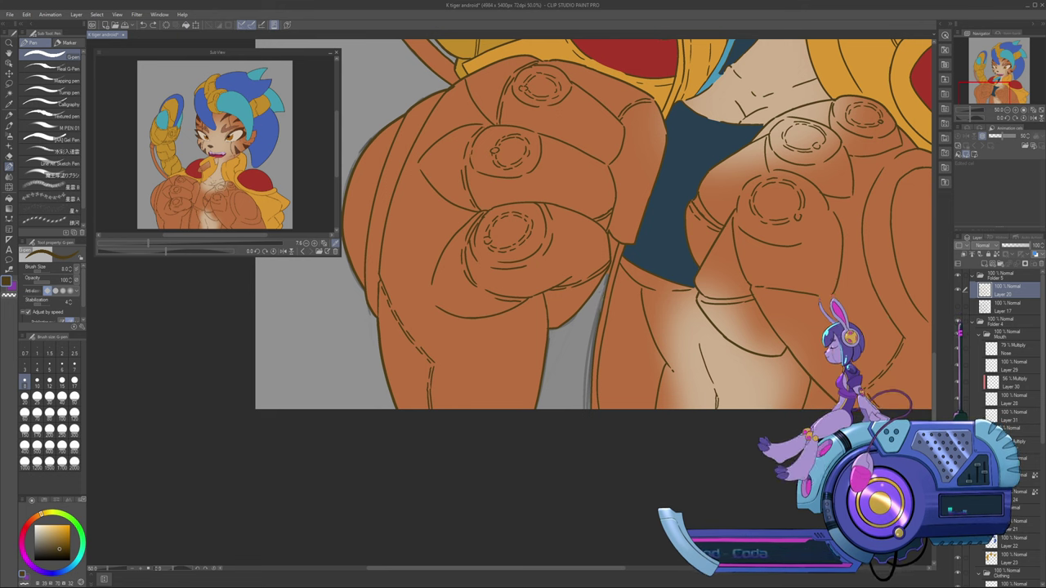
pyautogui.moveTo(606, 292); pyautogui.dragTo(531, 421)
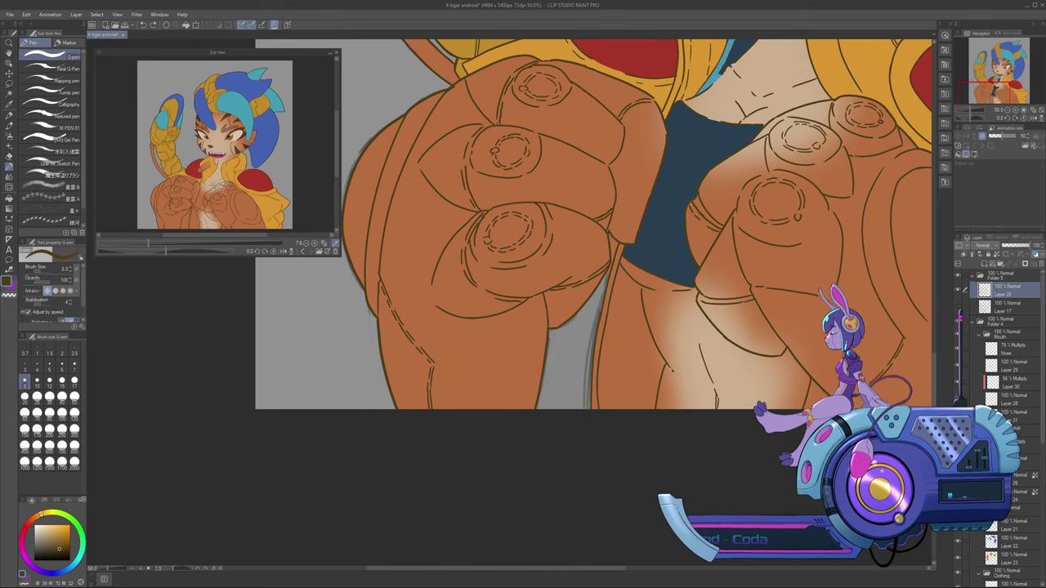
pyautogui.moveTo(602, 283)
pyautogui.mouseDown()
pyautogui.moveTo(580, 411)
pyautogui.moveTo(577, 380)
pyautogui.moveTo(582, 408)
pyautogui.mouseUp()
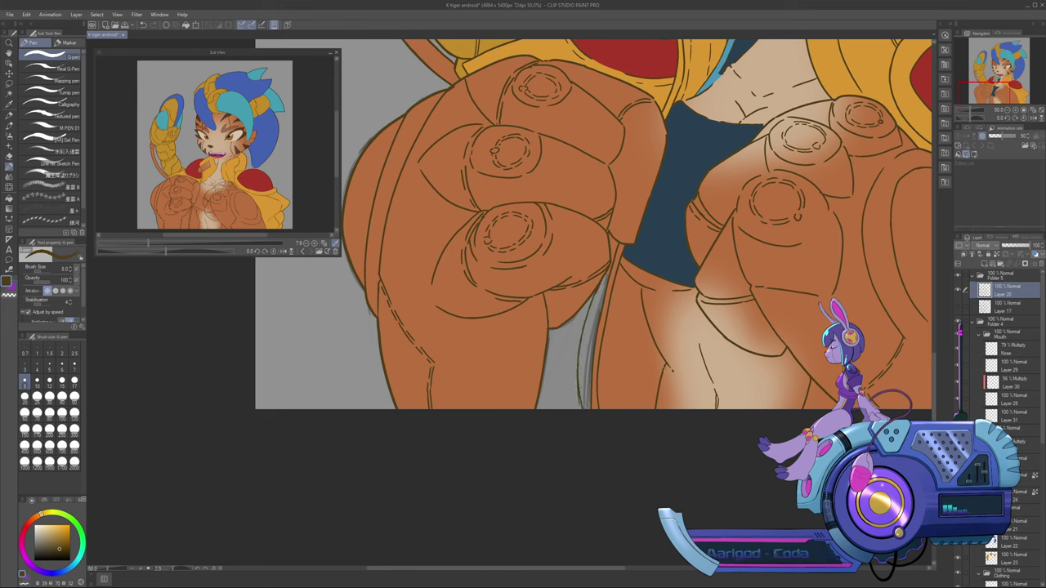
pyautogui.hotkey('ctrl', 'z')
pyautogui.hotkey('ctrl', 'z')
pyautogui.hotkey('ctrl', 'z')
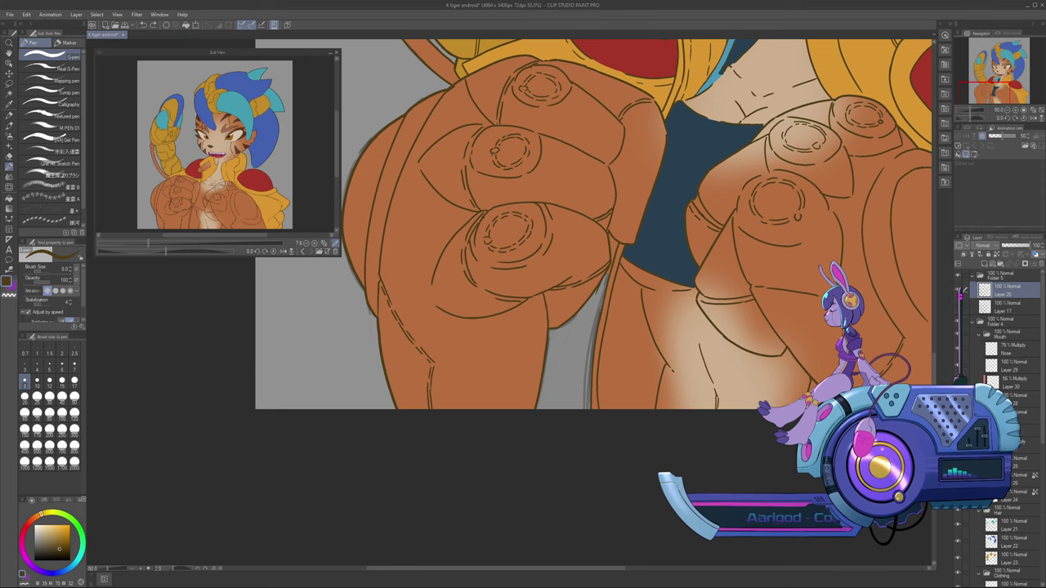
# Ink a curved dark brown line down the gap between the forearm and the torso
pyautogui.hotkey('ctrl', '-')
pyautogui.hotkey('ctrl', '-')
pyautogui.moveTo(571, 245); pyautogui.dragTo(582, 351)
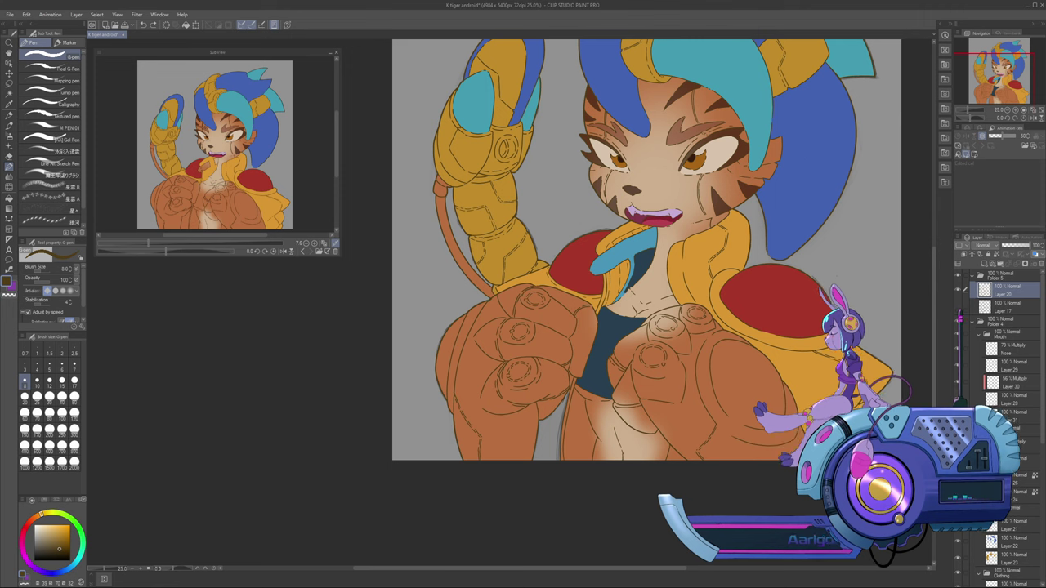
pyautogui.scroll(-5, 1001, 408)
pyautogui.scroll(-1, 1001, 409)
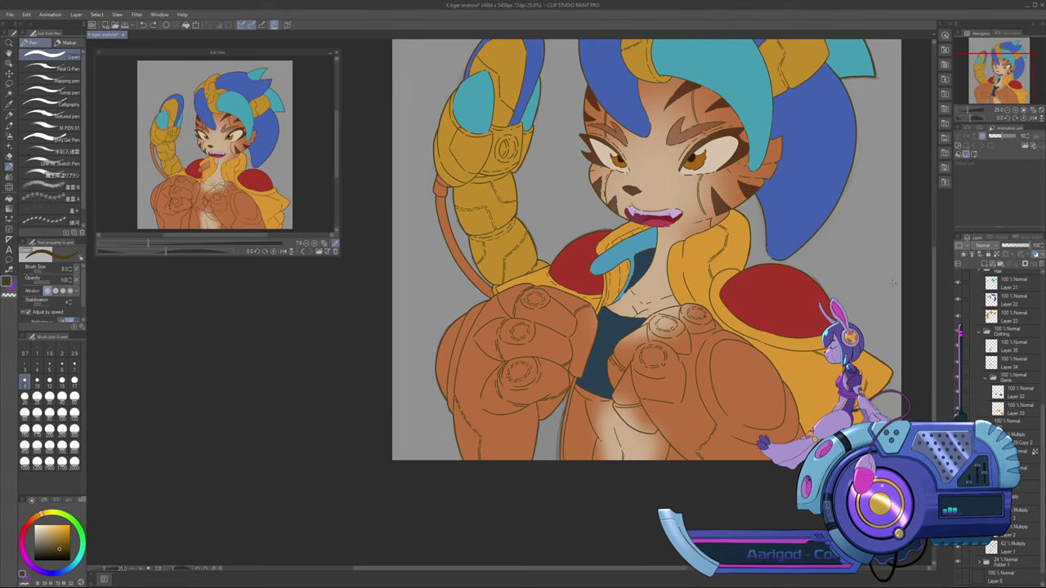
pyautogui.click(1015, 109)
pyautogui.click(981, 95)
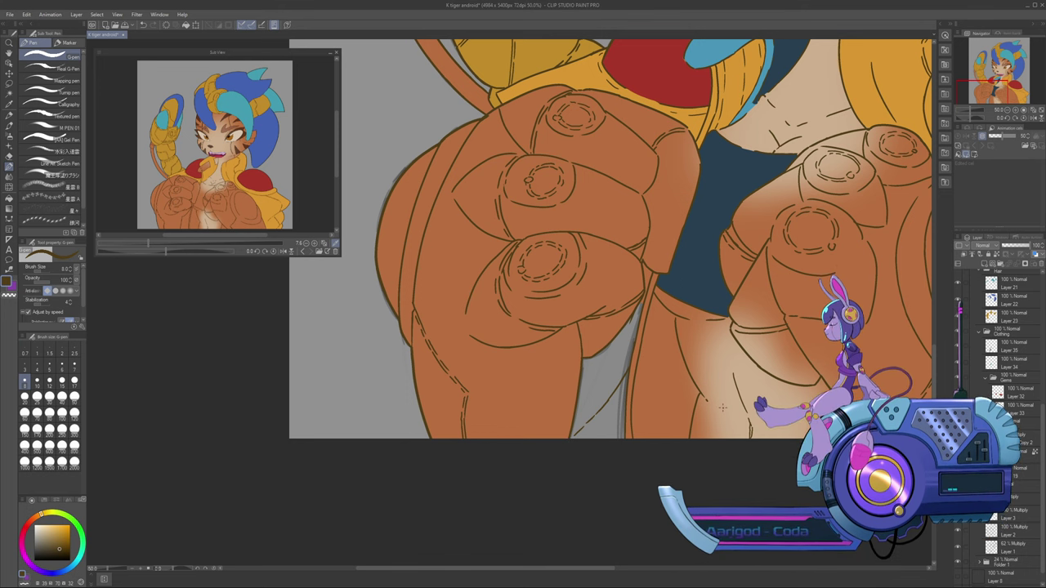
# Sample the orange skin colour and fill the gap between the forearm and the curved line with brush size 60
pyautogui.keyDown('alt'); pyautogui.click(691, 399); pyautogui.keyUp('alt')
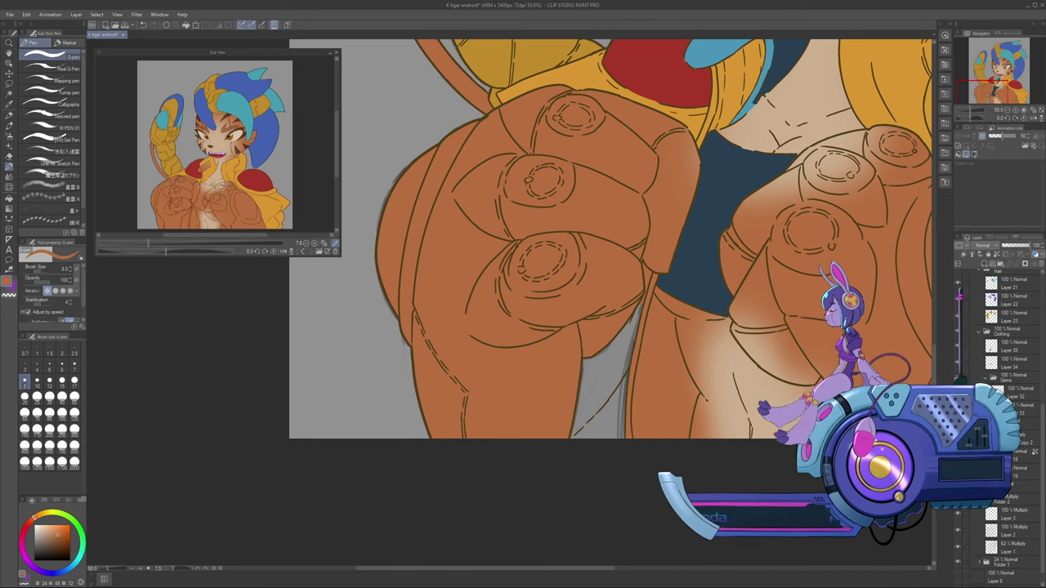
pyautogui.press(']')
pyautogui.press(']')
pyautogui.press(']')
pyautogui.press(']')
pyautogui.press(']')
pyautogui.press(']')
pyautogui.press(']')
pyautogui.press(']')
pyautogui.press(']')
pyautogui.press(']')
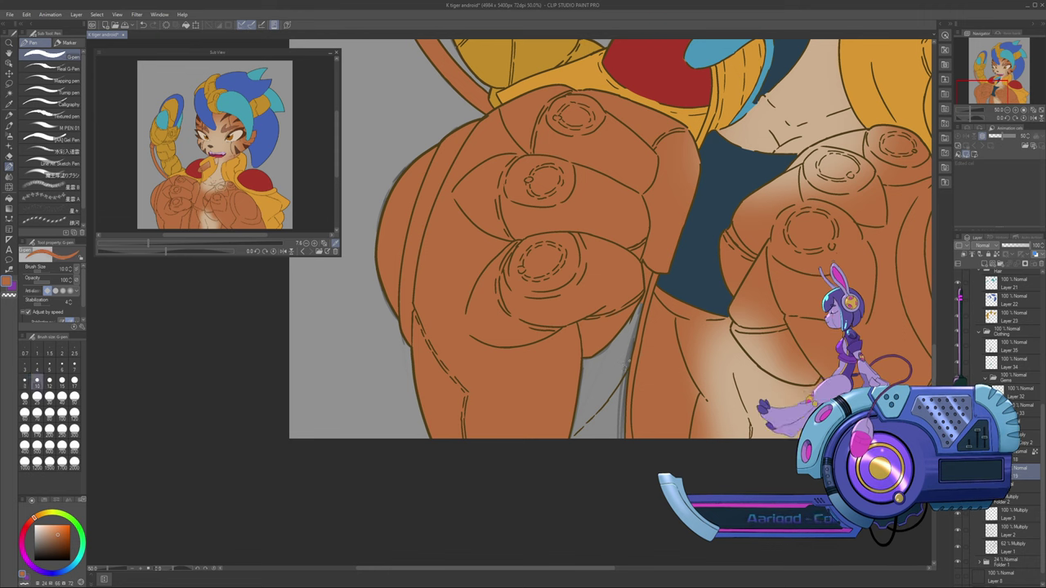
pyautogui.moveTo(629, 356)
pyautogui.mouseDown()
pyautogui.moveTo(633, 325)
pyautogui.moveTo(605, 367)
pyautogui.moveTo(594, 374)
pyautogui.moveTo(582, 363)
pyautogui.moveTo(570, 428)
pyautogui.moveTo(595, 383)
pyautogui.moveTo(620, 369)
pyautogui.moveTo(593, 388)
pyautogui.mouseUp()
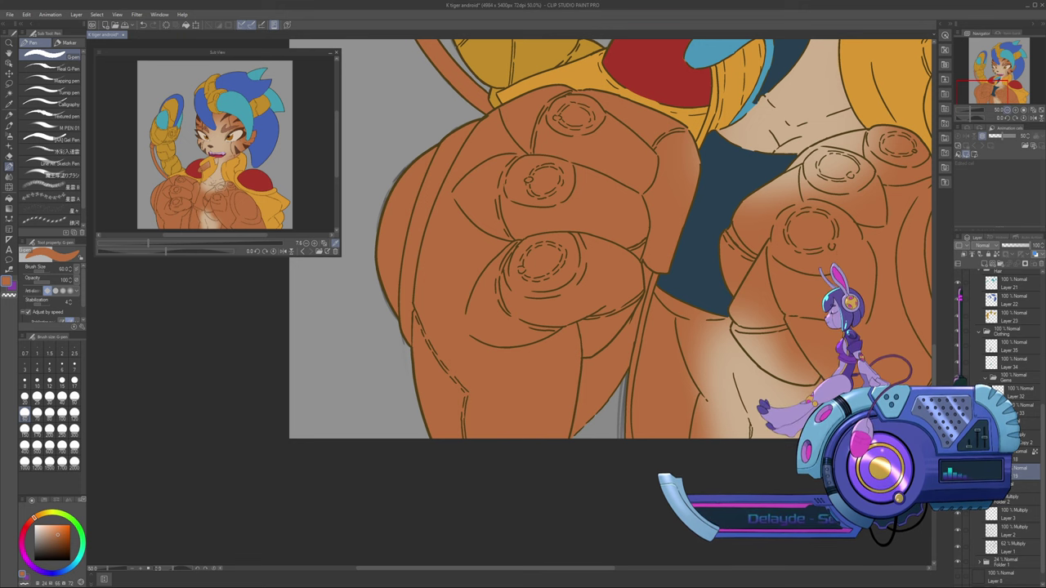
# Check the whole figure, and undo the orange fill and the curved line in the forearm gap
pyautogui.click(1008, 110)
pyautogui.click(1007, 110)
pyautogui.click(1007, 110)
pyautogui.click(1007, 111)
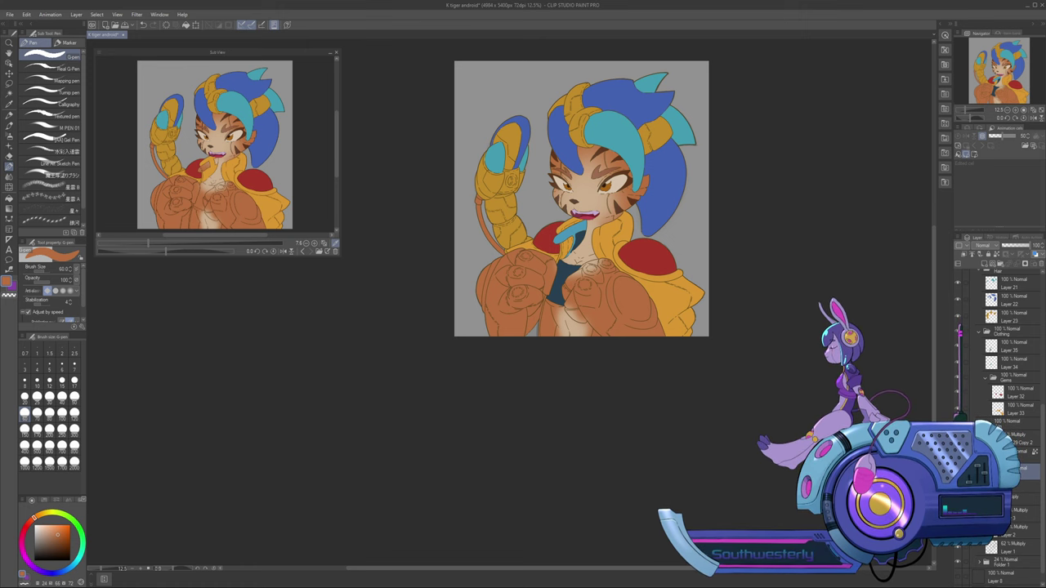
pyautogui.click(1015, 111)
pyautogui.click(1015, 110)
pyautogui.click(1016, 111)
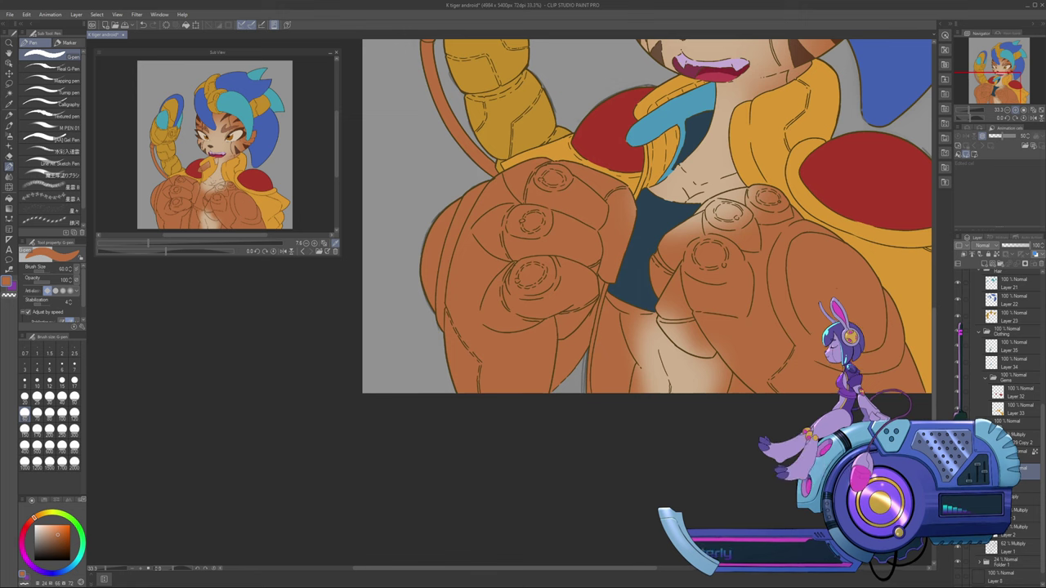
pyautogui.hotkey('ctrl', 'z')
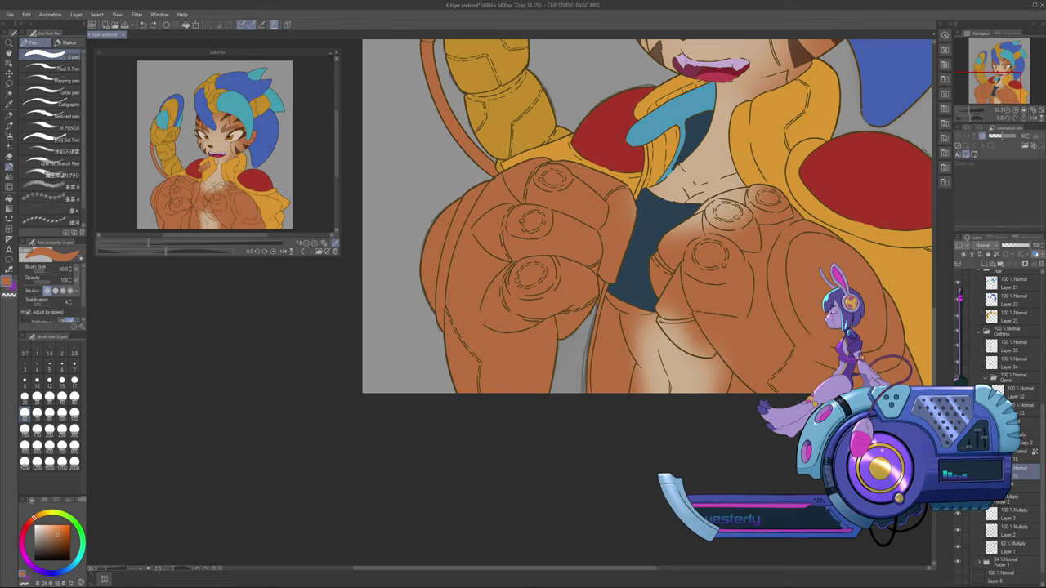
pyautogui.scroll(1, 575, 410)
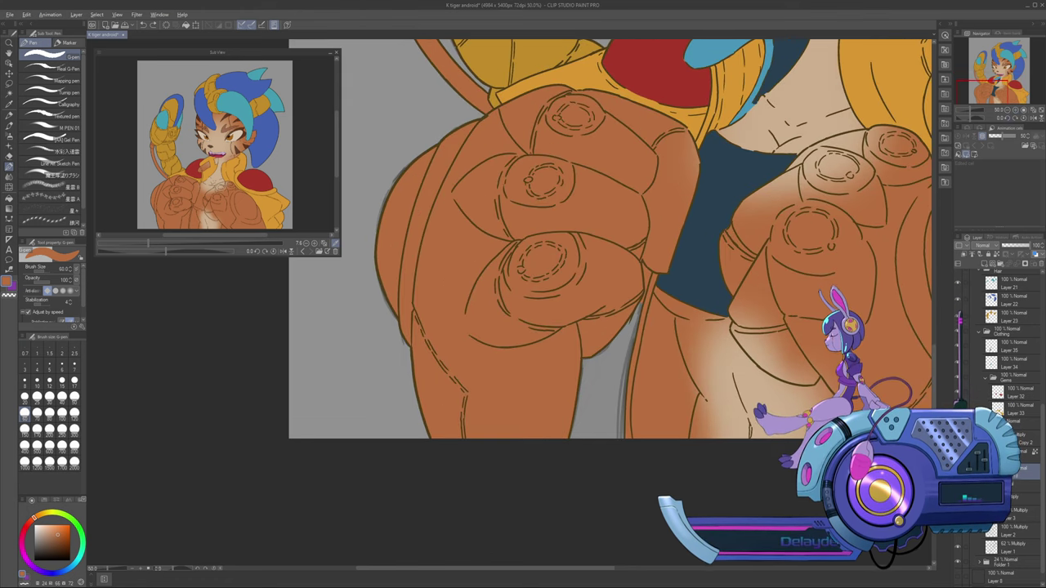
# Try inking a short dark brown line with brush size 10 low in the forearm gap and touching it up in orange
pyautogui.press('[')
pyautogui.press('[')
pyautogui.press('[')
pyautogui.press('[')
pyautogui.press('[')
pyautogui.press('[')
pyautogui.press('[')
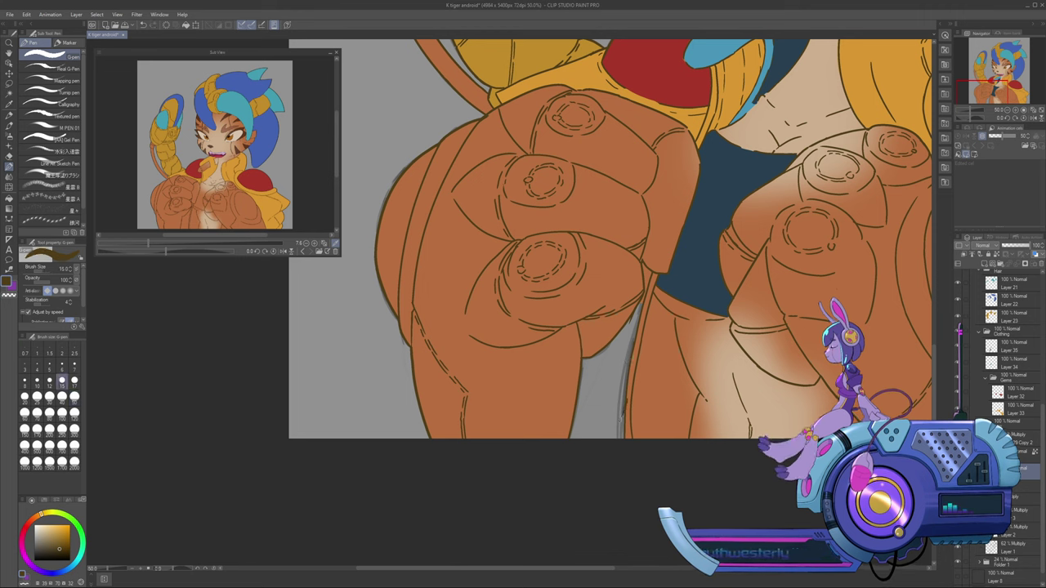
pyautogui.press('[')
pyautogui.press('[')
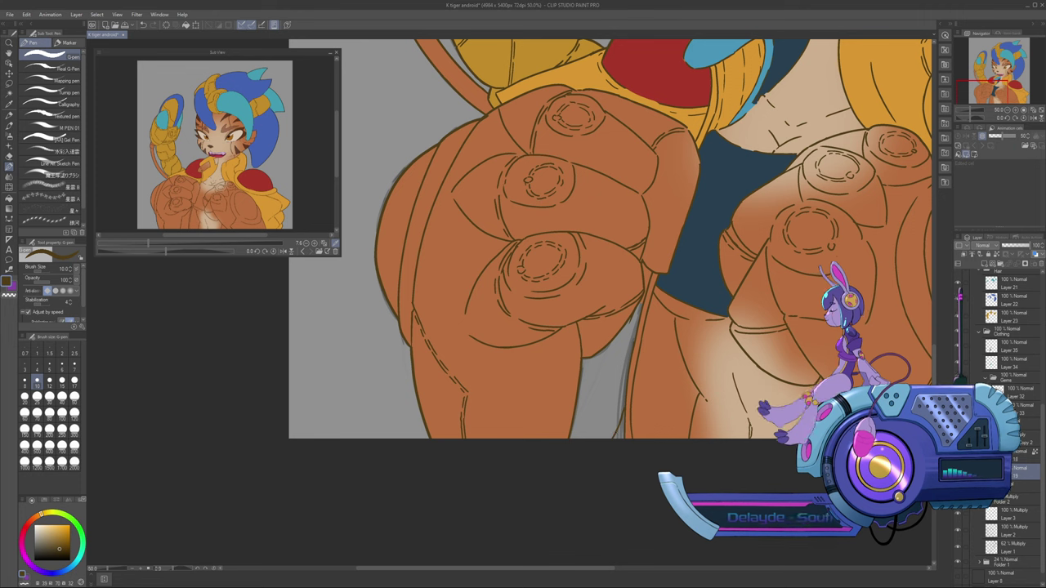
pyautogui.moveTo(621, 416); pyautogui.dragTo(616, 434)
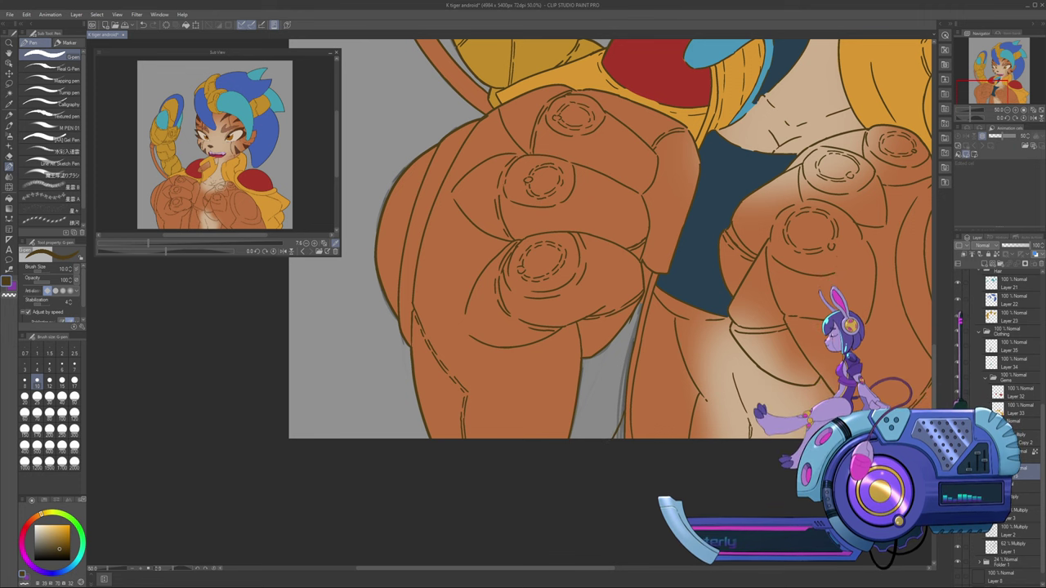
pyautogui.keyDown('alt'); pyautogui.click(598, 336); pyautogui.keyUp('alt')
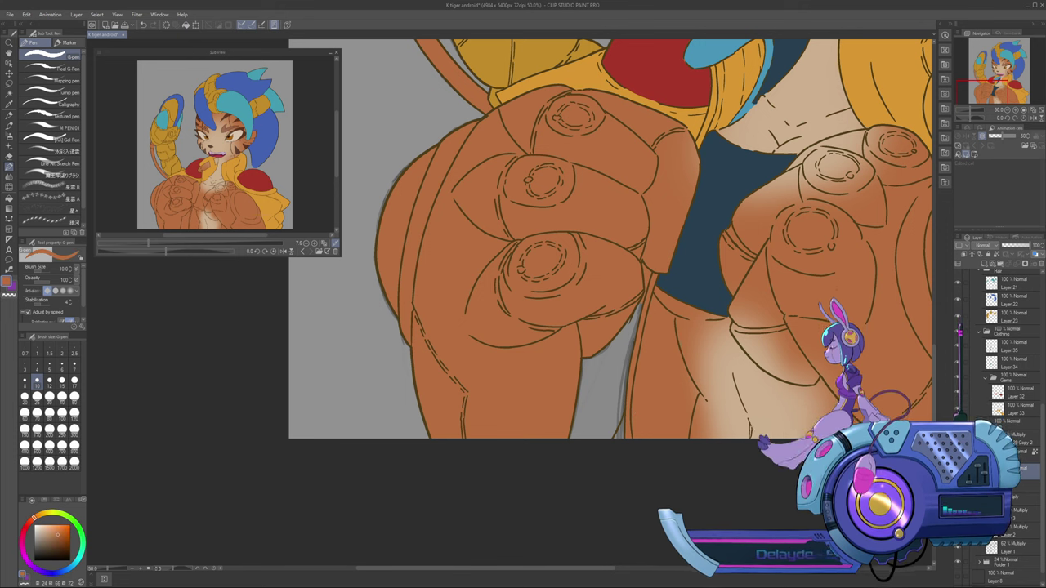
pyautogui.moveTo(618, 419); pyautogui.dragTo(619, 436)
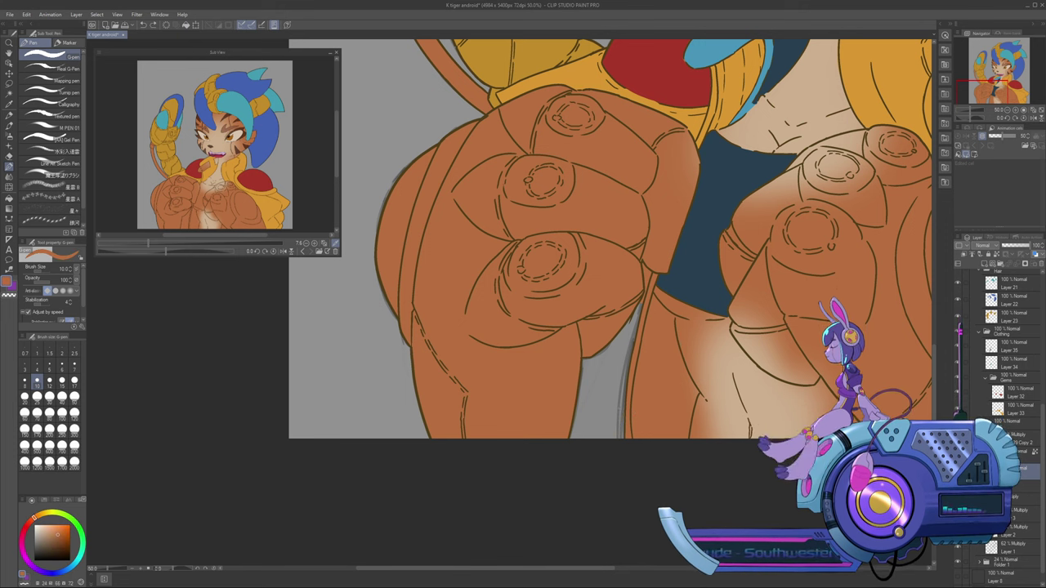
# Sample the dark brown outline colour, make Layer 20 active and ink a short line at the bottom of the forearm gap
pyautogui.keyDown('alt'); pyautogui.click(580, 384); pyautogui.keyUp('alt')
pyautogui.keyDown('alt'); pyautogui.click(578, 385); pyautogui.keyUp('alt')
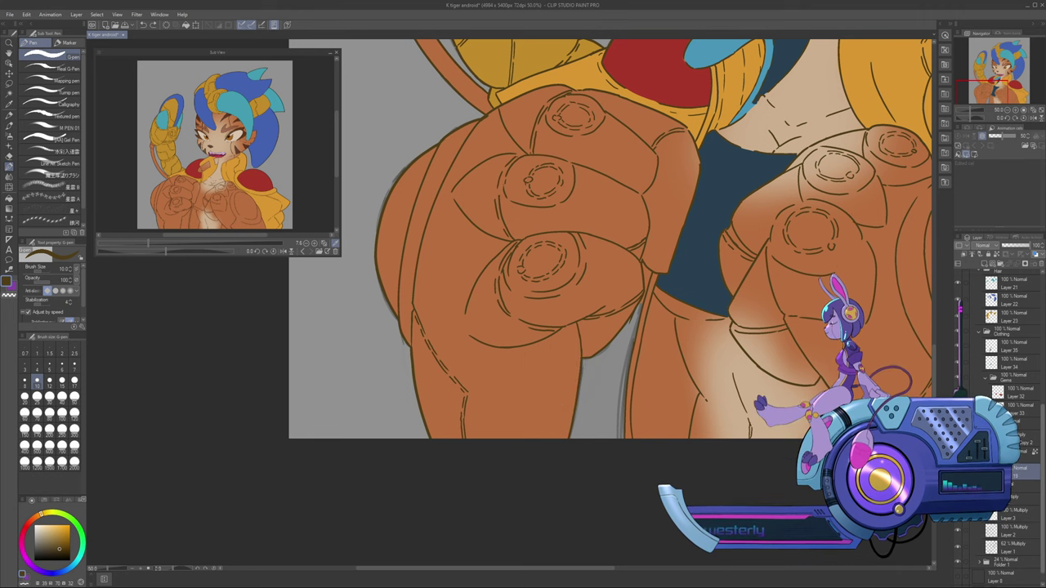
pyautogui.moveTo(1042, 490); pyautogui.dragTo(1042, 355)
pyautogui.click(1010, 290)
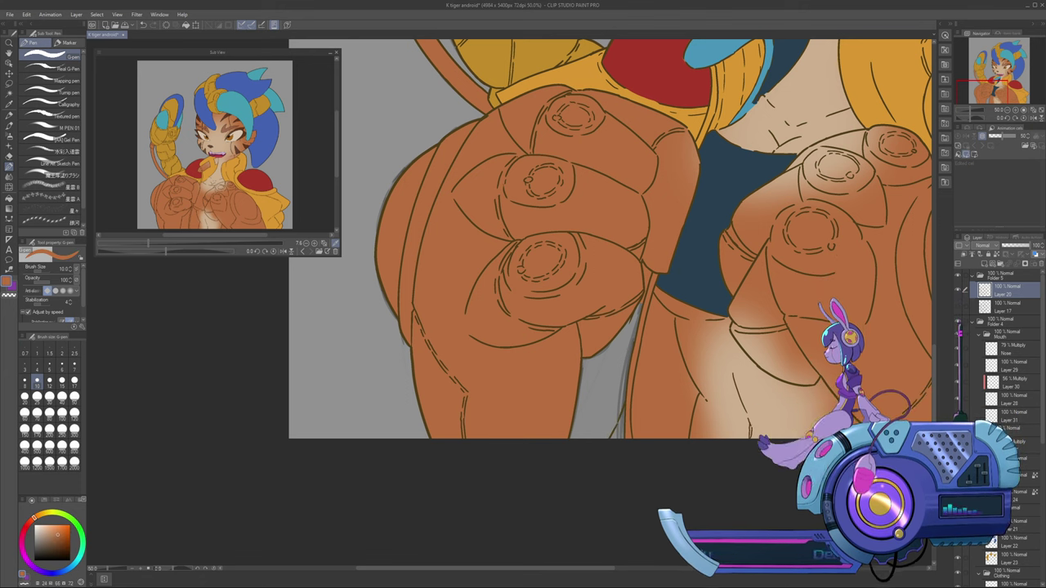
# Make Layer 19 active and fill the gap between the forearm and torso with the orange skin colour at brush size 120
pyautogui.scroll(-5, 1001, 408)
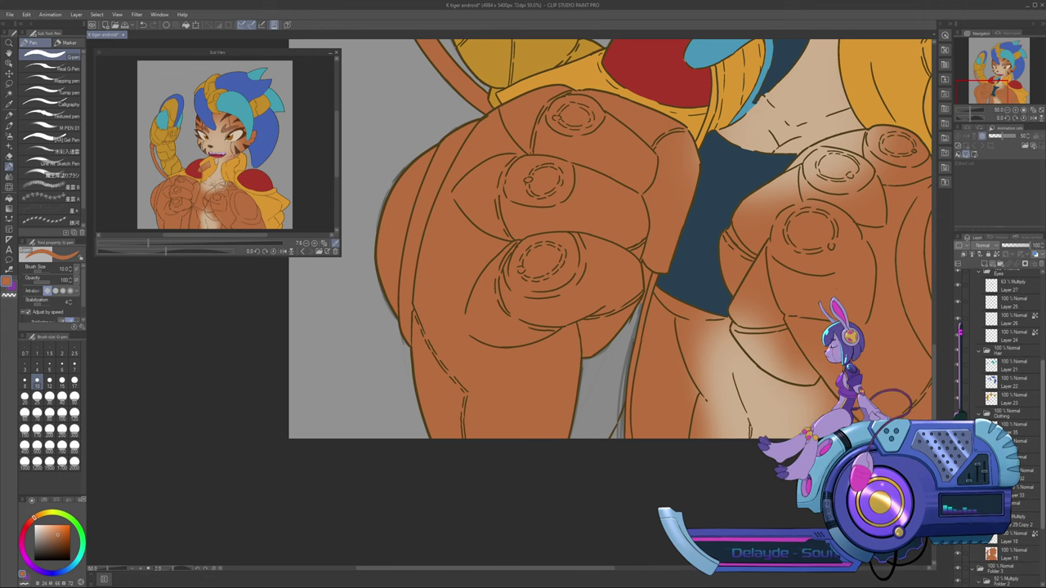
pyautogui.click(1013, 554)
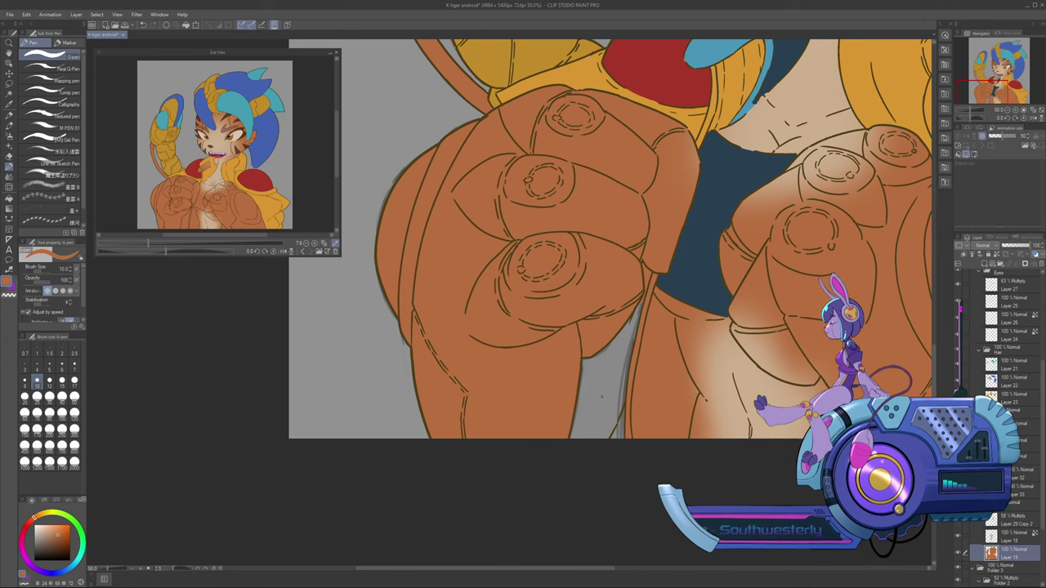
pyautogui.press(']')
pyautogui.press(']')
pyautogui.press(']')
pyautogui.press(']')
pyautogui.press(']')
pyautogui.press(']')
pyautogui.press(']')
pyautogui.press(']')
pyautogui.press(']')
pyautogui.press(']')
pyautogui.press(']')
pyautogui.press(']')
pyautogui.press(']')
pyautogui.moveTo(595, 401)
pyautogui.mouseDown()
pyautogui.moveTo(587, 426)
pyautogui.moveTo(600, 434)
pyautogui.moveTo(623, 355)
pyautogui.moveTo(589, 384)
pyautogui.mouseUp()
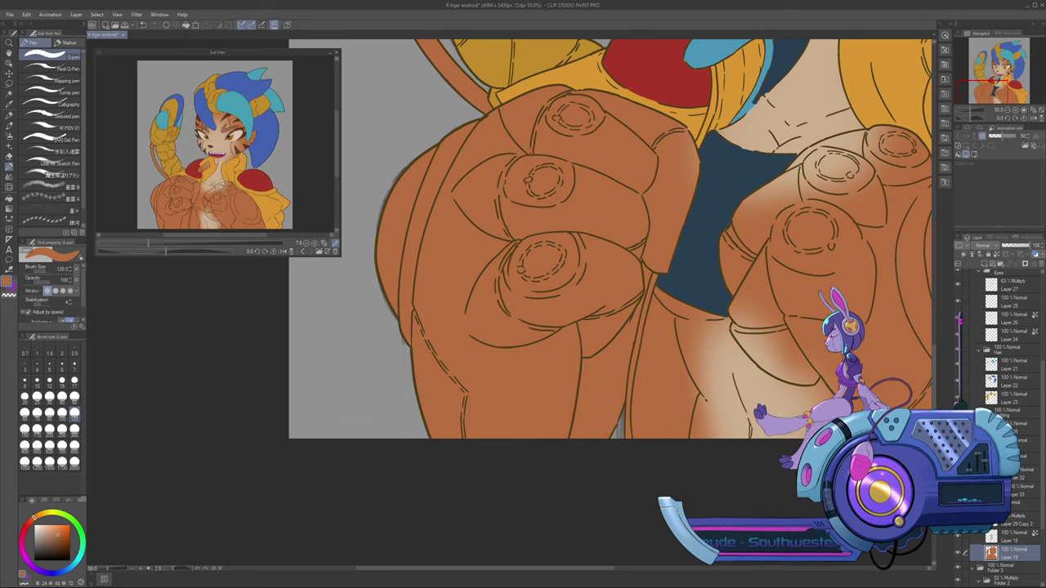
# Sample the golden yellow from the raised segmented arm, make Layer 23 active and toggle its visibility to check its contents
pyautogui.scroll(4, 1004, 359)
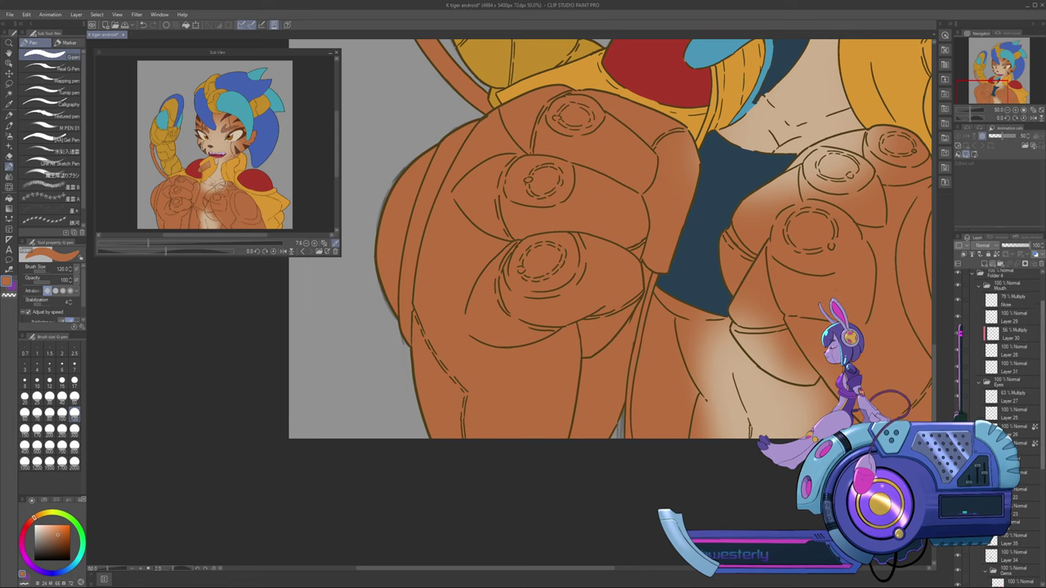
pyautogui.moveTo(654, 204)
pyautogui.mouseDown()
pyautogui.moveTo(571, 431)
pyautogui.moveTo(593, 523)
pyautogui.moveTo(577, 393)
pyautogui.moveTo(598, 427)
pyautogui.moveTo(640, 376)
pyautogui.moveTo(710, 445)
pyautogui.moveTo(704, 452)
pyautogui.mouseUp()
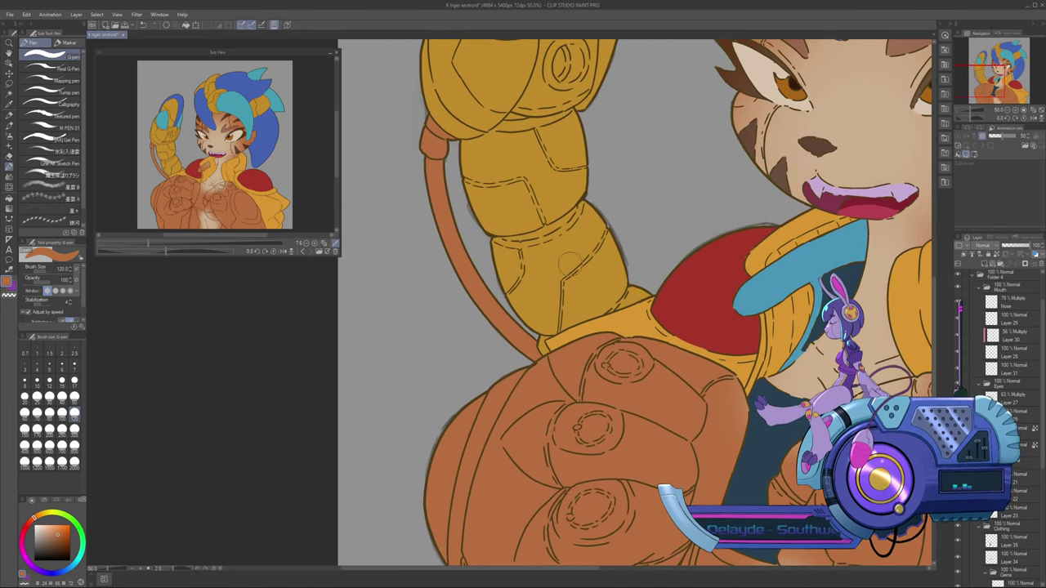
pyautogui.keyDown('alt'); pyautogui.click(570, 255); pyautogui.keyUp('alt')
pyautogui.moveTo(609, 392); pyautogui.dragTo(581, 181)
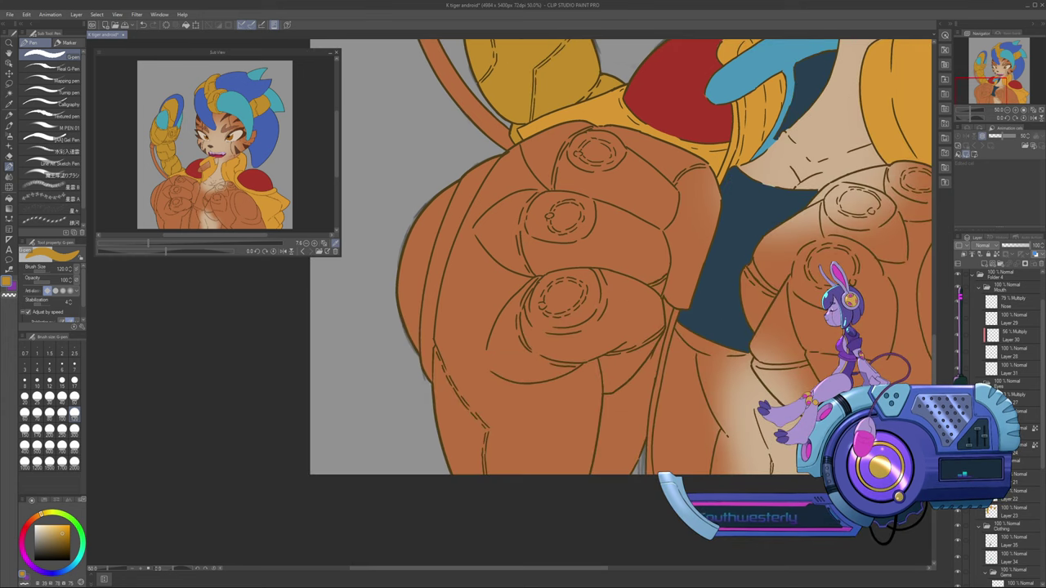
pyautogui.moveTo(1043, 334); pyautogui.dragTo(1042, 398)
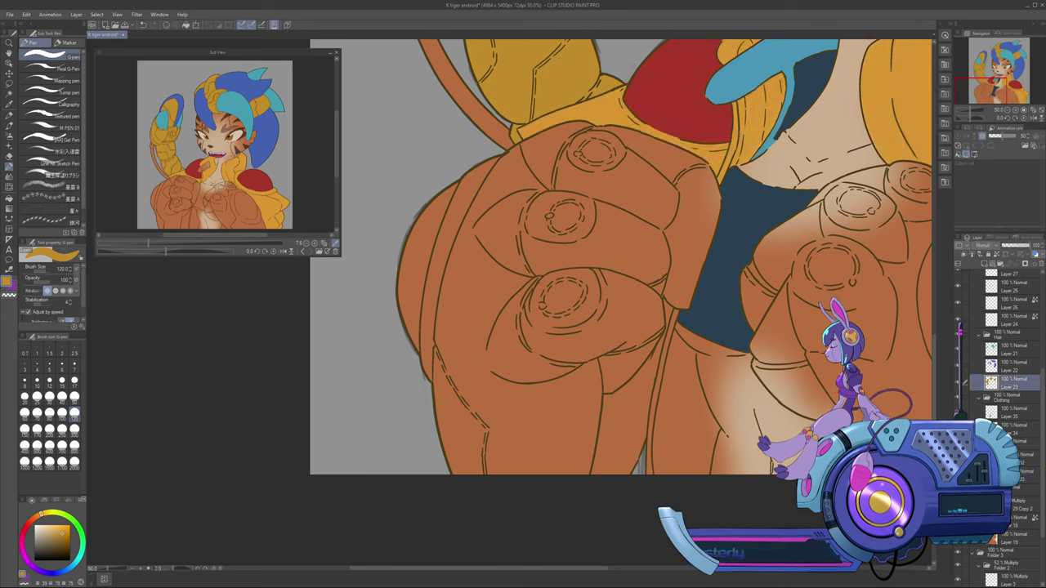
pyautogui.click(957, 382)
pyautogui.click(958, 382)
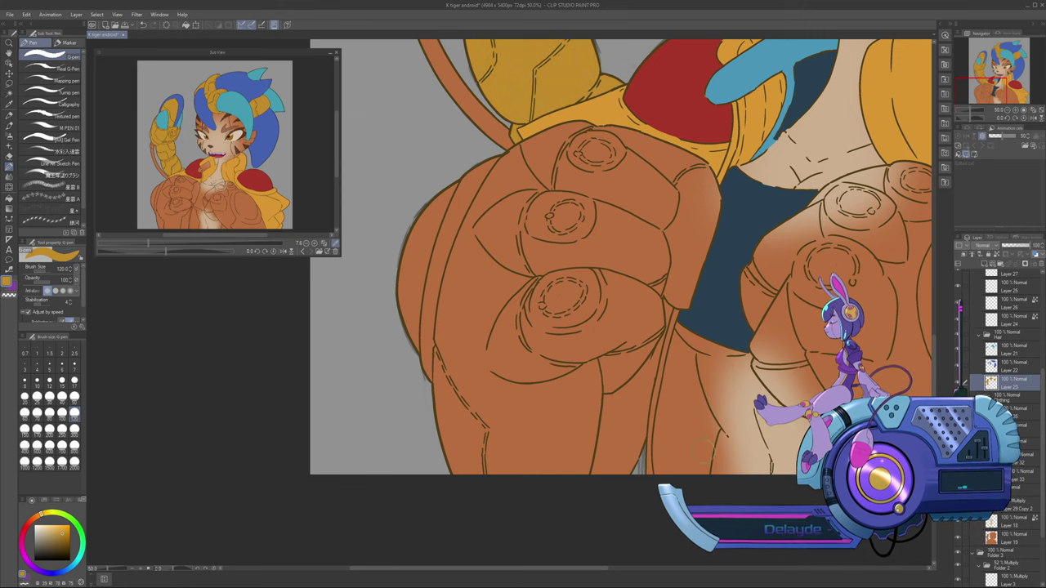
# Paint the upper part of the narrow band beside the fist's outer edge golden yellow, reducing the brush size to 30
pyautogui.moveTo(638, 242); pyautogui.dragTo(727, 325)
pyautogui.press('[')
pyautogui.press('[')
pyautogui.press('[')
pyautogui.press('[')
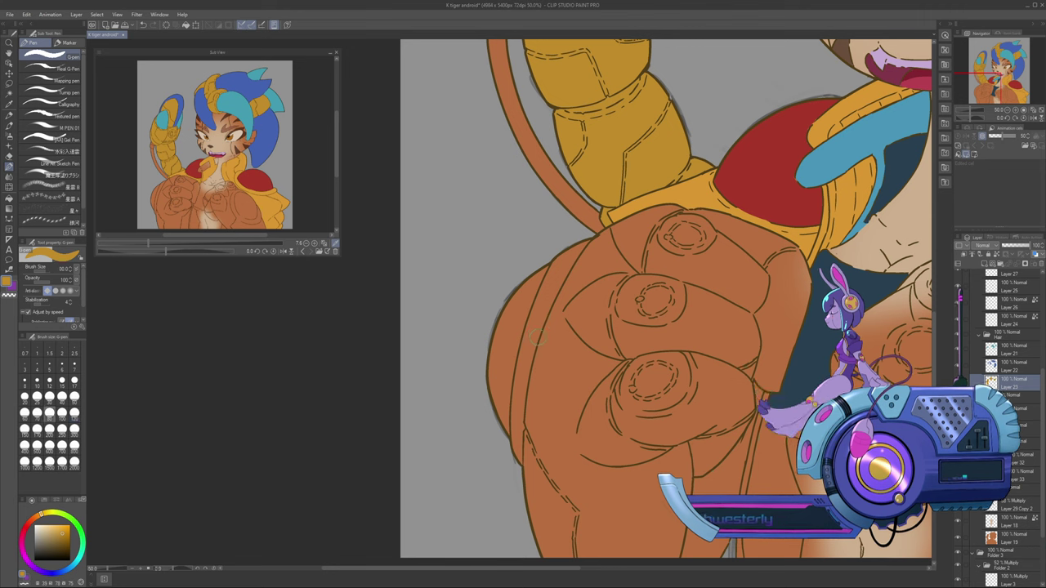
pyautogui.moveTo(536, 323); pyautogui.dragTo(521, 375)
pyautogui.press('[')
pyautogui.press('[')
pyautogui.press('[')
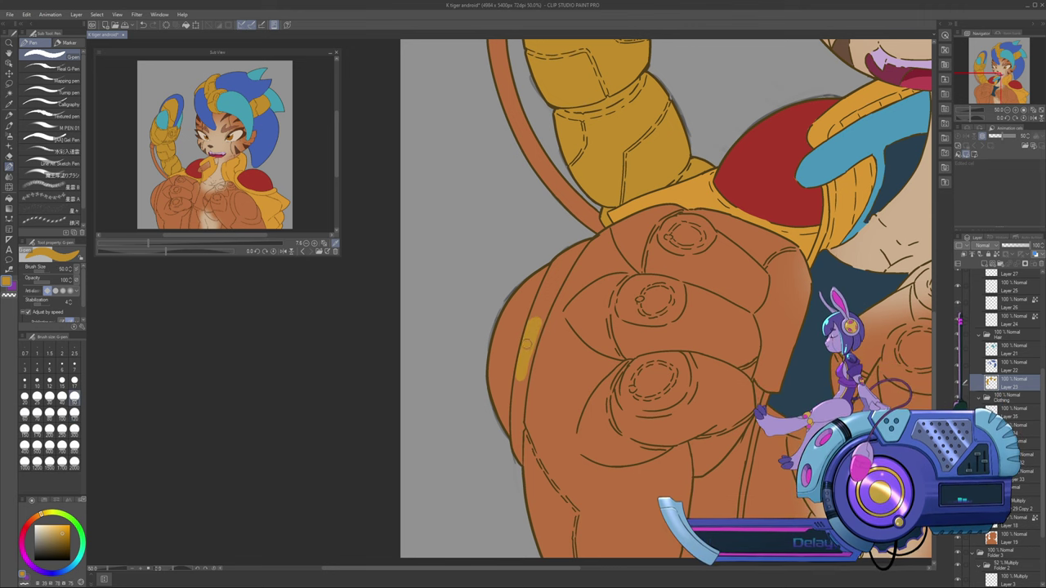
pyautogui.moveTo(539, 321)
pyautogui.mouseDown()
pyautogui.moveTo(531, 355)
pyautogui.moveTo(546, 310)
pyautogui.moveTo(541, 320)
pyautogui.mouseUp()
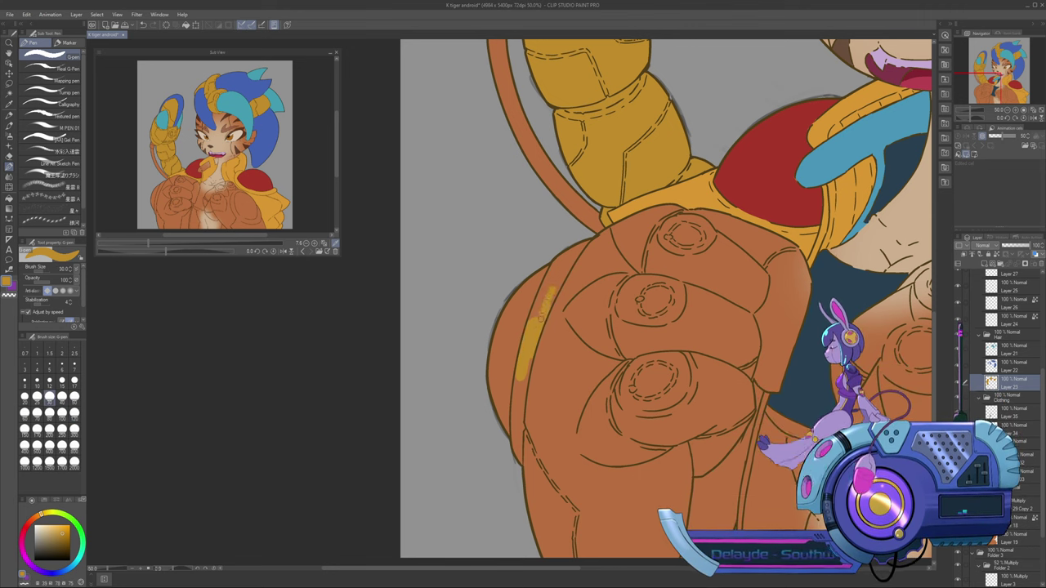
pyautogui.moveTo(559, 273); pyautogui.dragTo(531, 323)
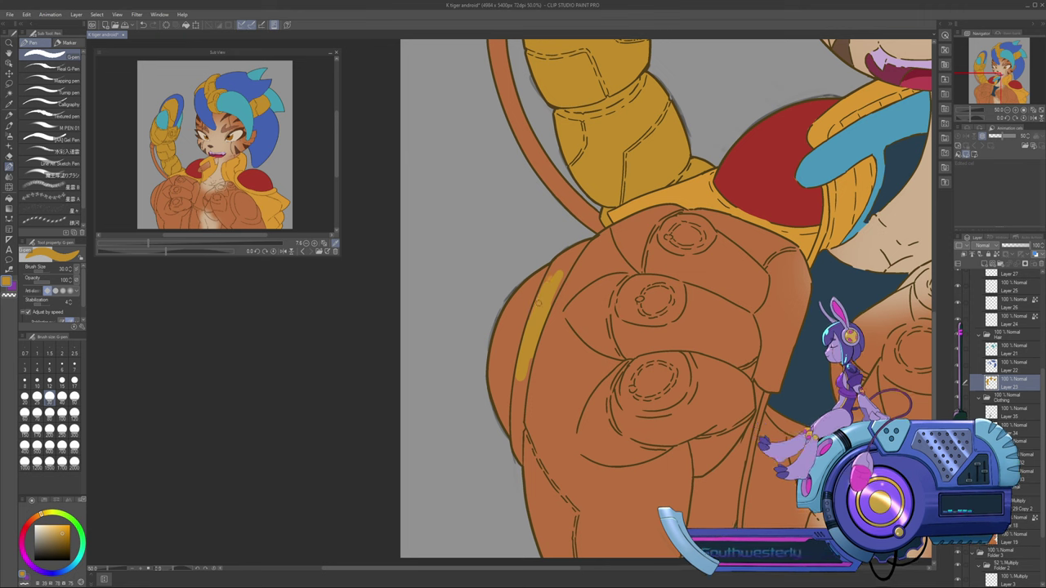
pyautogui.moveTo(554, 277)
pyautogui.mouseDown()
pyautogui.moveTo(558, 304)
pyautogui.moveTo(555, 289)
pyautogui.mouseUp()
pyautogui.moveTo(577, 254); pyautogui.dragTo(544, 283)
pyautogui.press('[')
pyautogui.press('[')
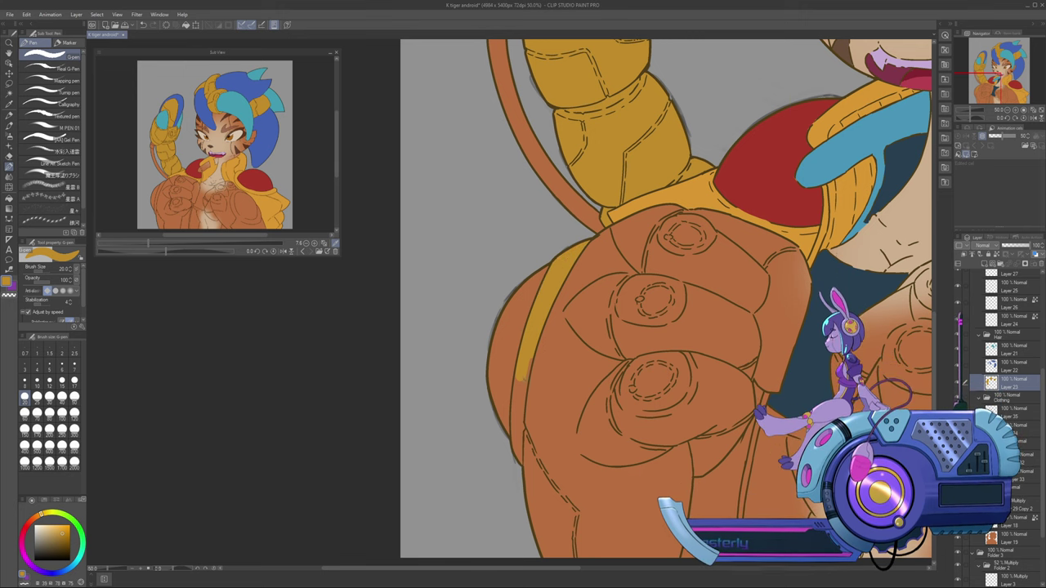
# Extend the golden yellow down to the lower end of the narrow band with brush size 25
pyautogui.press(']')
pyautogui.moveTo(529, 359); pyautogui.dragTo(520, 433)
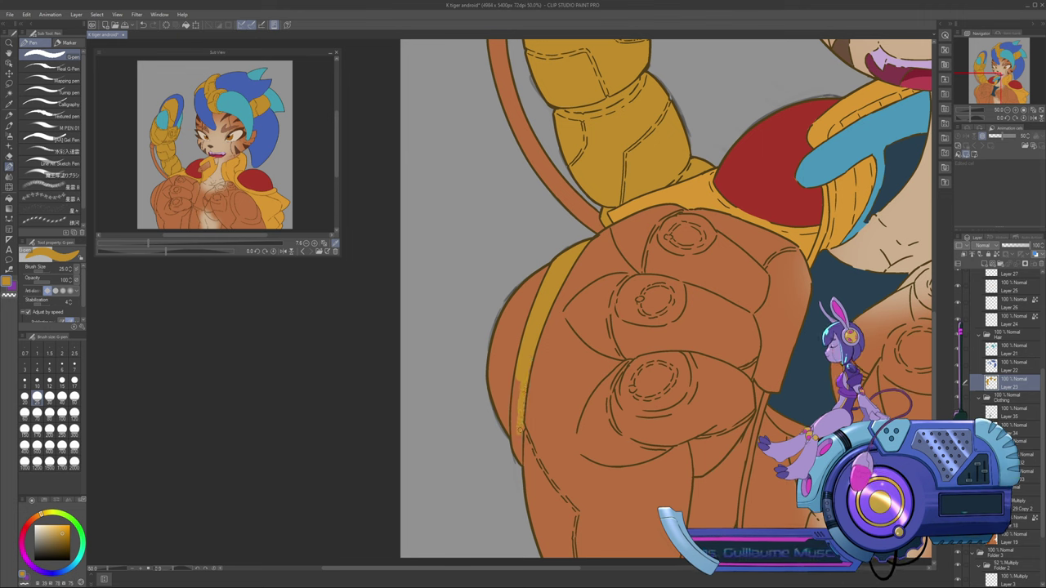
pyautogui.moveTo(520, 380); pyautogui.dragTo(518, 454)
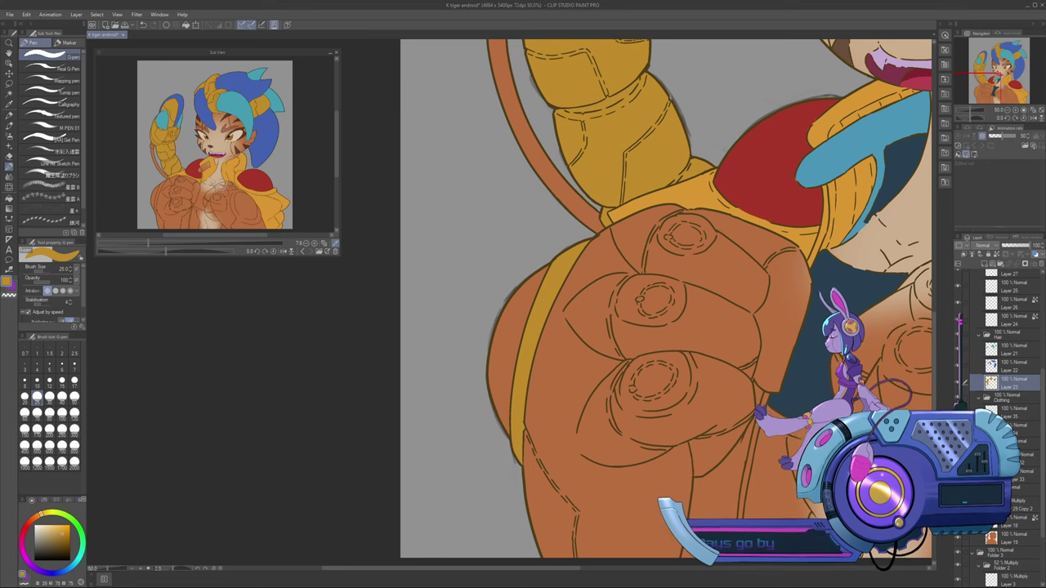
# Sample the blue from the tip of the raised segmented arm
pyautogui.hotkey('ctrl', '-')
pyautogui.hotkey('ctrl', '-')
pyautogui.moveTo(588, 270); pyautogui.dragTo(547, 398)
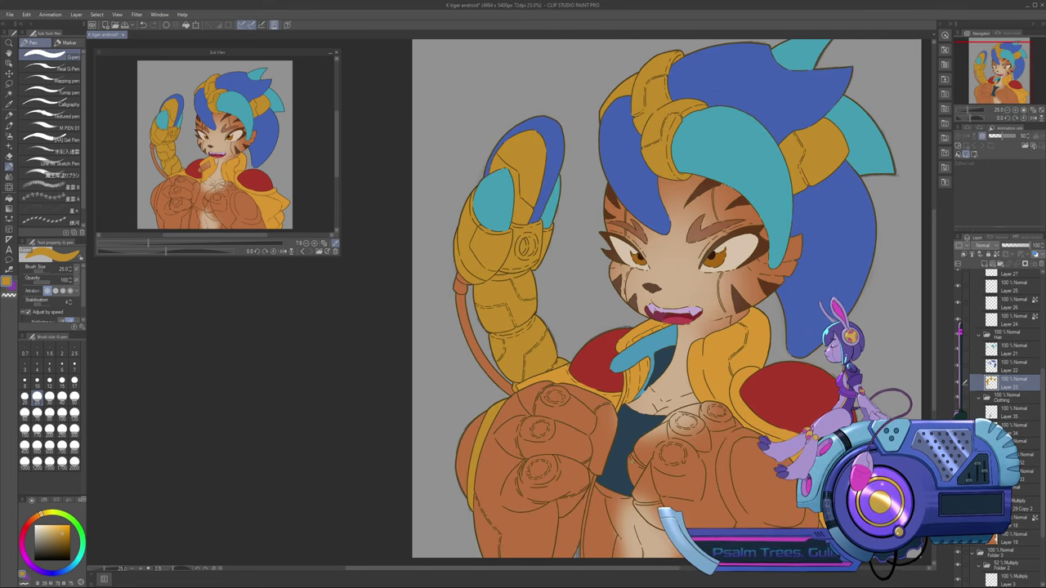
pyautogui.keyDown('alt'); pyautogui.click(727, 143); pyautogui.keyUp('alt')
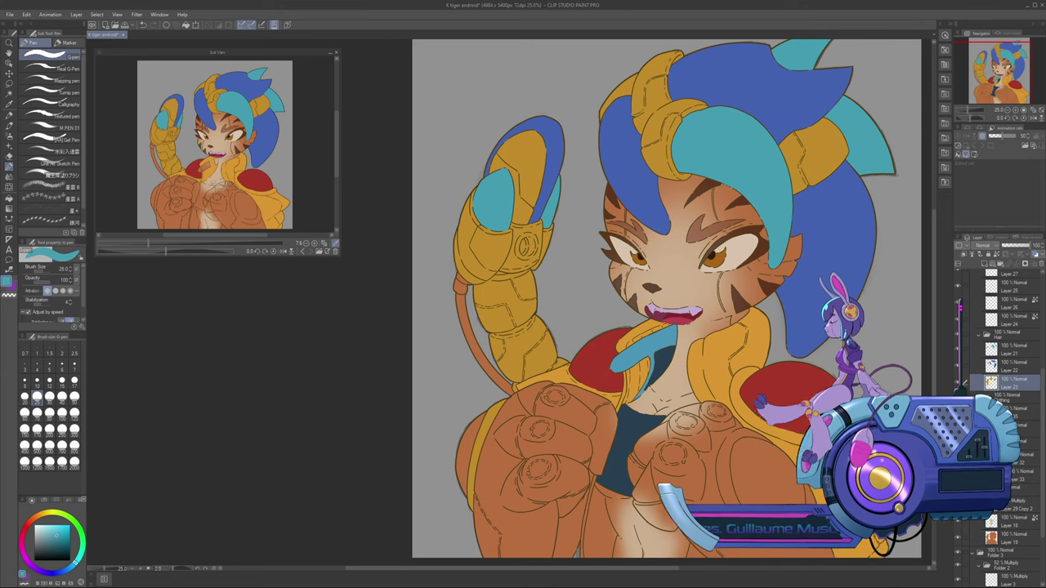
pyautogui.keyDown('alt'); pyautogui.click(557, 157); pyautogui.keyUp('alt')
# Try a blue stroke over the red shoulder gem on Layer 23 and undo it
pyautogui.moveTo(601, 339); pyautogui.dragTo(577, 361)
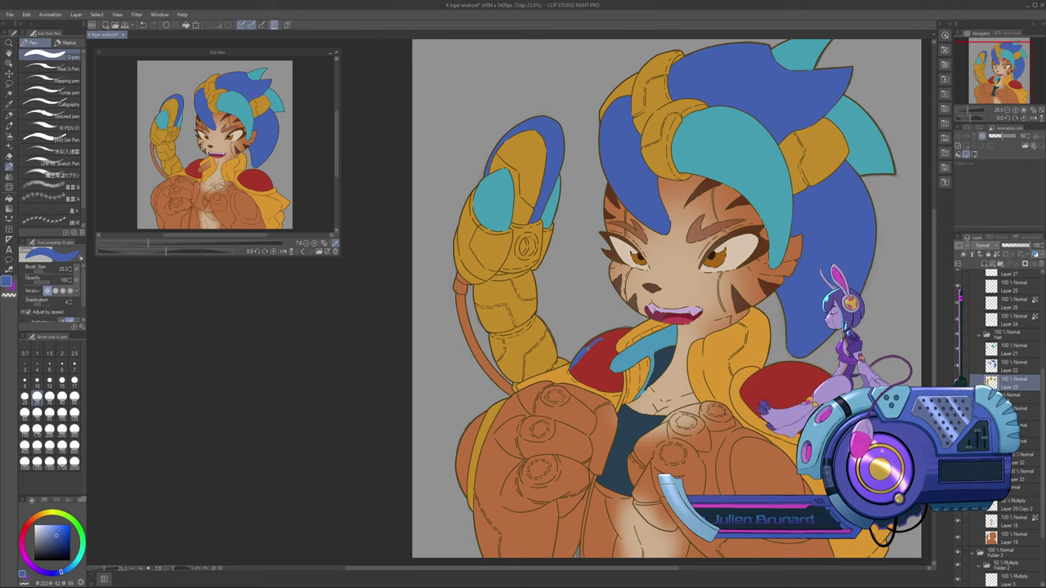
pyautogui.hotkey('ctrl', 'z')
pyautogui.hotkey('ctrl', 'z')
# Make Layer 32 active and recolour both red shoulder gems blue with brush size 700
pyautogui.click(1017, 458)
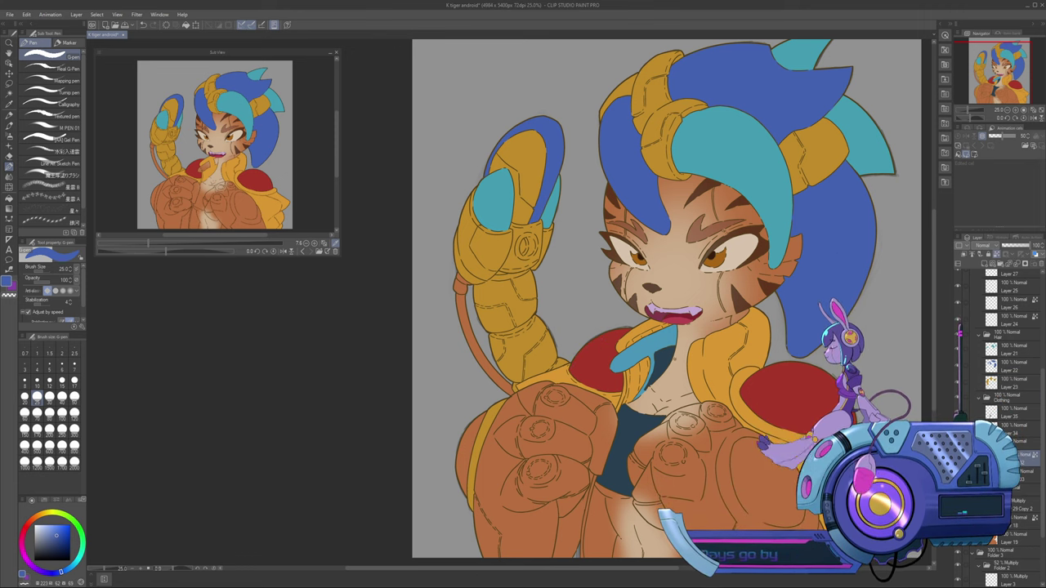
pyautogui.press(']')
pyautogui.press(']')
pyautogui.press(']')
pyautogui.press(']')
pyautogui.press(']')
pyautogui.press(']')
pyautogui.press(']')
pyautogui.press(']')
pyautogui.press(']')
pyautogui.press(']')
pyautogui.press(']')
pyautogui.press(']')
pyautogui.press(']')
pyautogui.press(']')
pyautogui.press(']')
pyautogui.press(']')
pyautogui.press(']')
pyautogui.moveTo(612, 357)
pyautogui.mouseDown()
pyautogui.moveTo(600, 357)
pyautogui.moveTo(818, 399)
pyautogui.mouseUp()
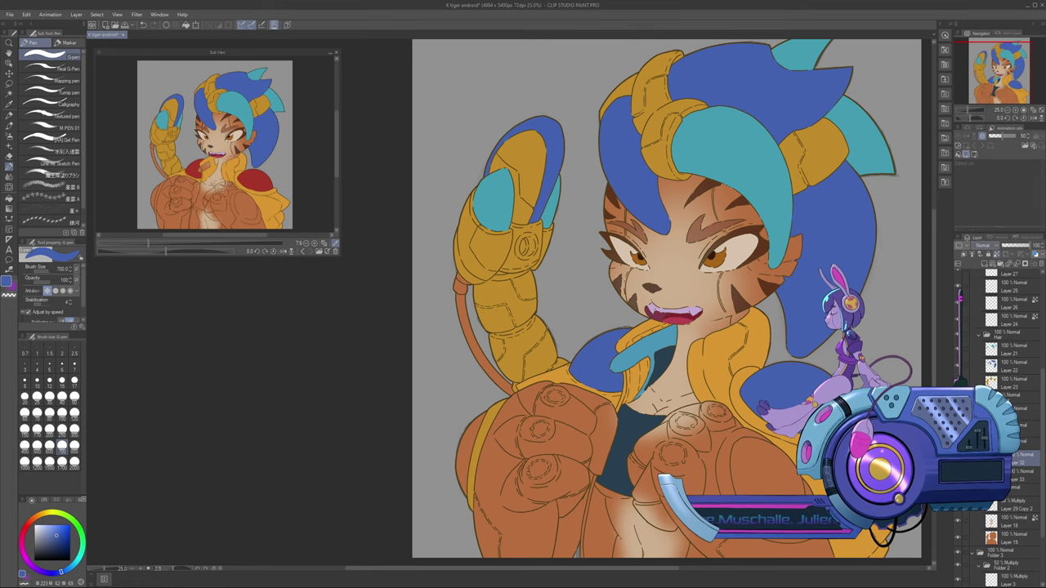
pyautogui.moveTo(678, 327); pyautogui.dragTo(733, 251)
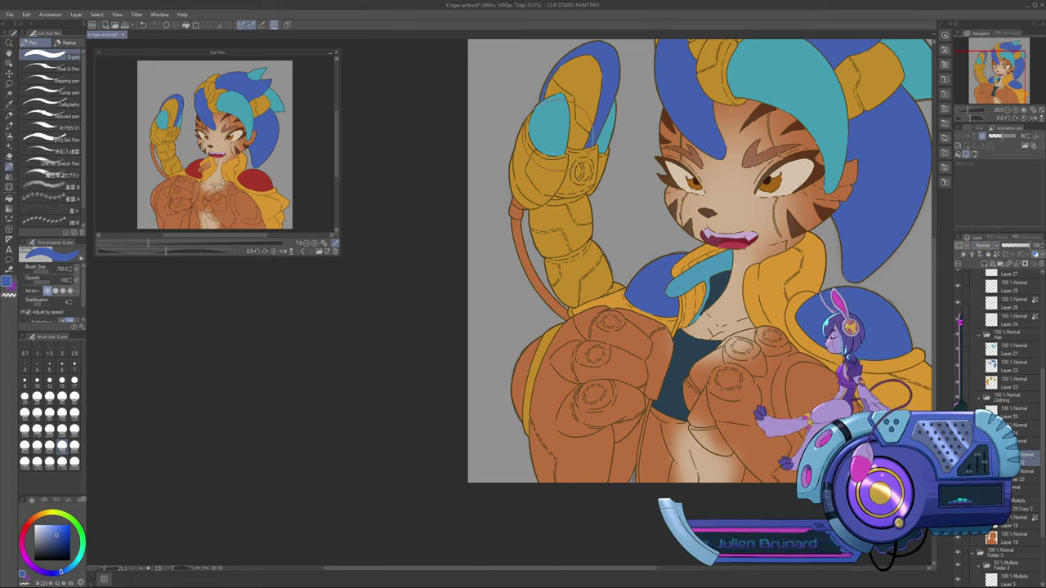
# Sample the teal from the raised arm and paint the edges of the outer panel beside the yellow arm band with brush size 20
pyautogui.keyDown('alt'); pyautogui.click(553, 134); pyautogui.keyUp('alt')
pyautogui.hotkey('ctrl', '+')
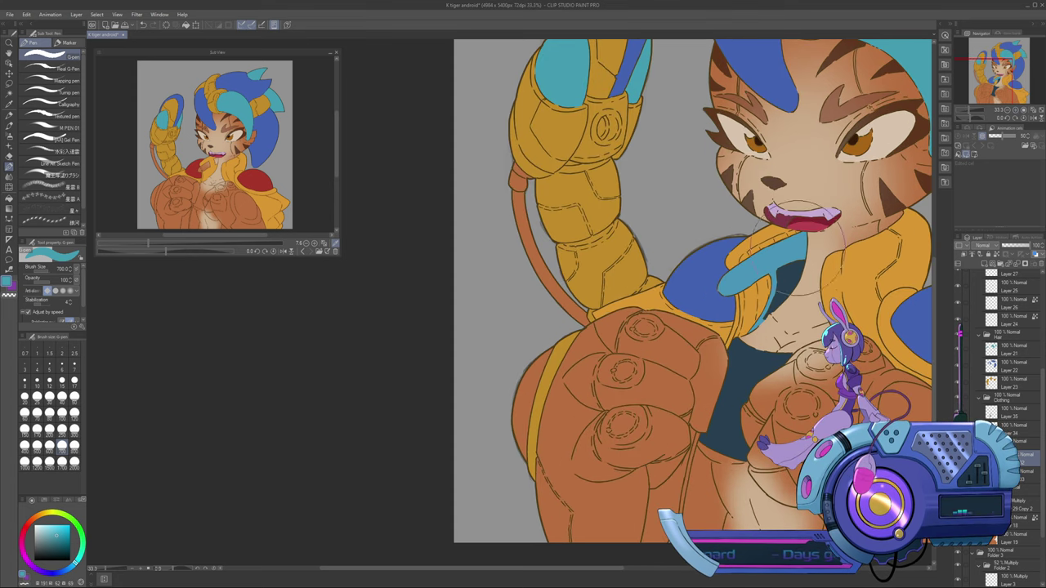
pyautogui.press('[')
pyautogui.press('[')
pyautogui.press('[')
pyautogui.press('[')
pyautogui.press('[')
pyautogui.press('[')
pyautogui.press('[')
pyautogui.press('[')
pyautogui.press('[')
pyautogui.press('[')
pyautogui.press('[')
pyautogui.press('[')
pyautogui.press('[')
pyautogui.press('[')
pyautogui.press('[')
pyautogui.press('[')
pyautogui.press('[')
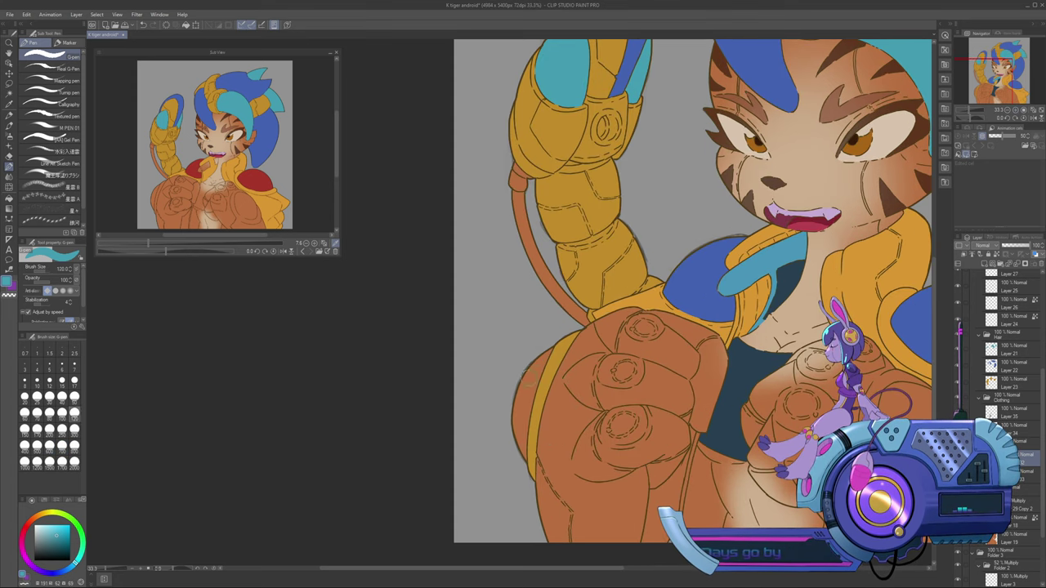
pyautogui.press('[')
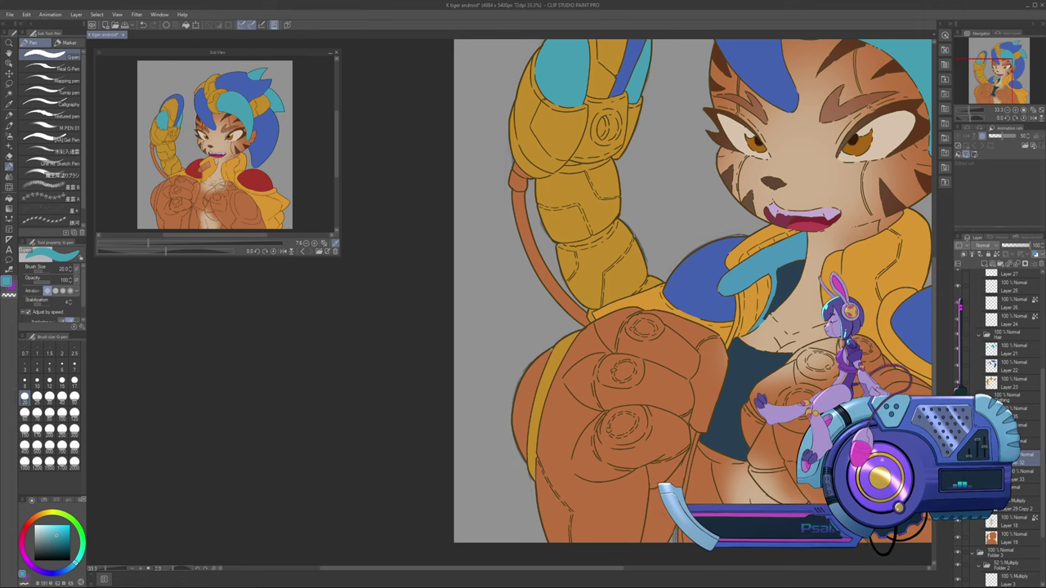
pyautogui.moveTo(539, 379); pyautogui.dragTo(533, 398)
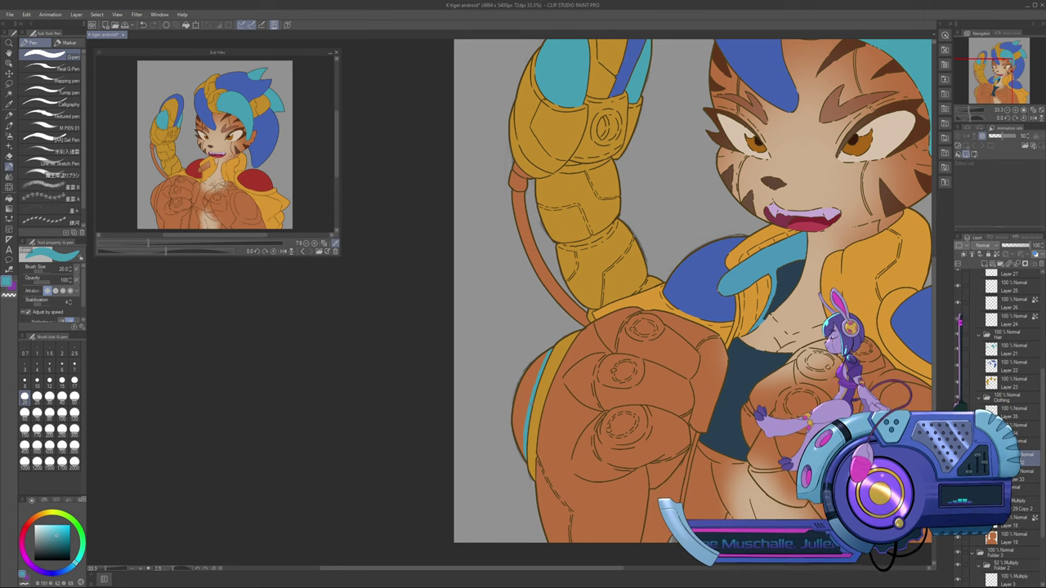
pyautogui.moveTo(544, 354); pyautogui.dragTo(530, 367)
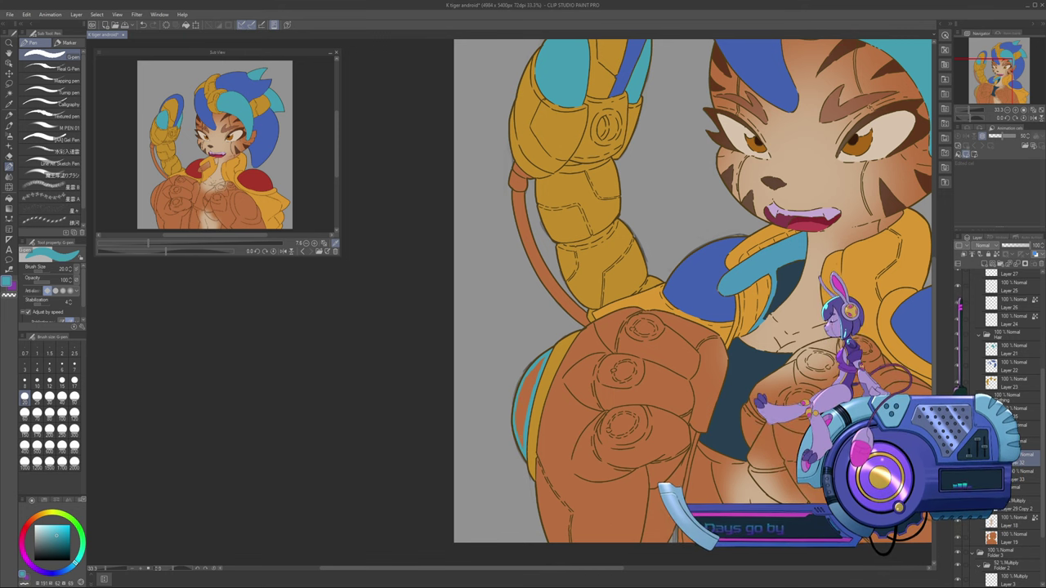
pyautogui.moveTo(520, 423); pyautogui.dragTo(523, 447)
pyautogui.moveTo(520, 405); pyautogui.dragTo(518, 422)
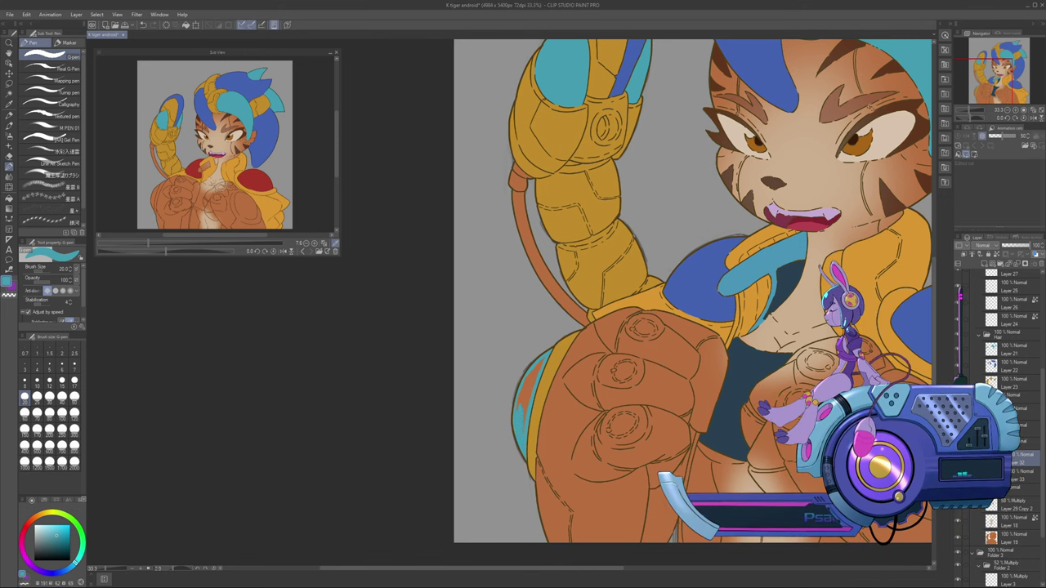
# Fill the remaining interior of the outer arm panel with teal using brush size 60
pyautogui.press(']')
pyautogui.press(']')
pyautogui.press(']')
pyautogui.press(']')
pyautogui.press(']')
pyautogui.moveTo(541, 362); pyautogui.dragTo(521, 404)
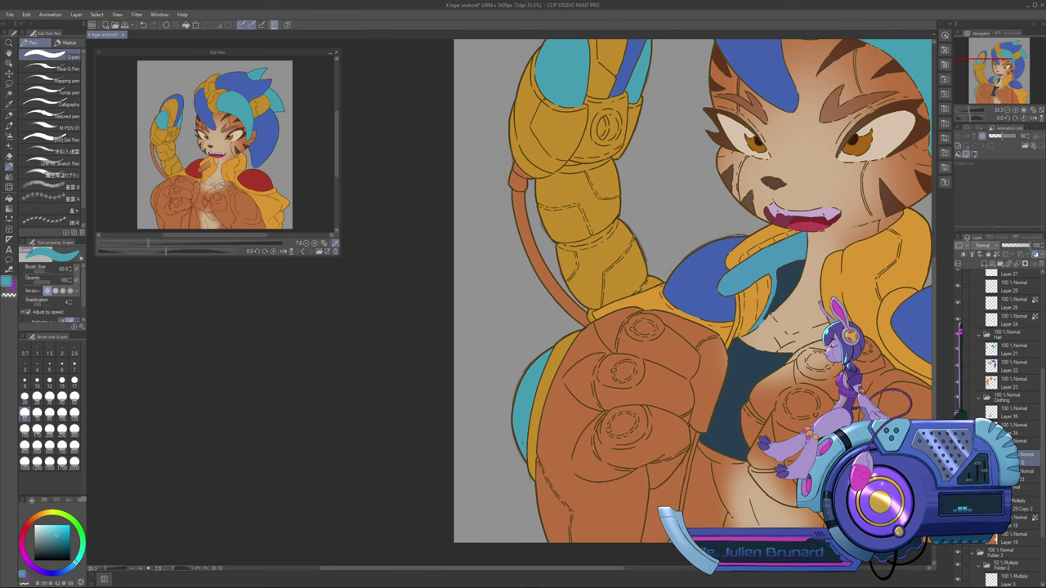
# Paint teal along the inner edge of the oval panel on the other arm and save the illustration
pyautogui.moveTo(523, 443); pyautogui.dragTo(125, 336)
pyautogui.moveTo(487, 280)
pyautogui.mouseDown()
pyautogui.moveTo(485, 322)
pyautogui.moveTo(496, 365)
pyautogui.moveTo(537, 385)
pyautogui.moveTo(490, 325)
pyautogui.moveTo(497, 339)
pyautogui.moveTo(495, 316)
pyautogui.moveTo(494, 338)
pyautogui.moveTo(498, 280)
pyautogui.mouseUp()
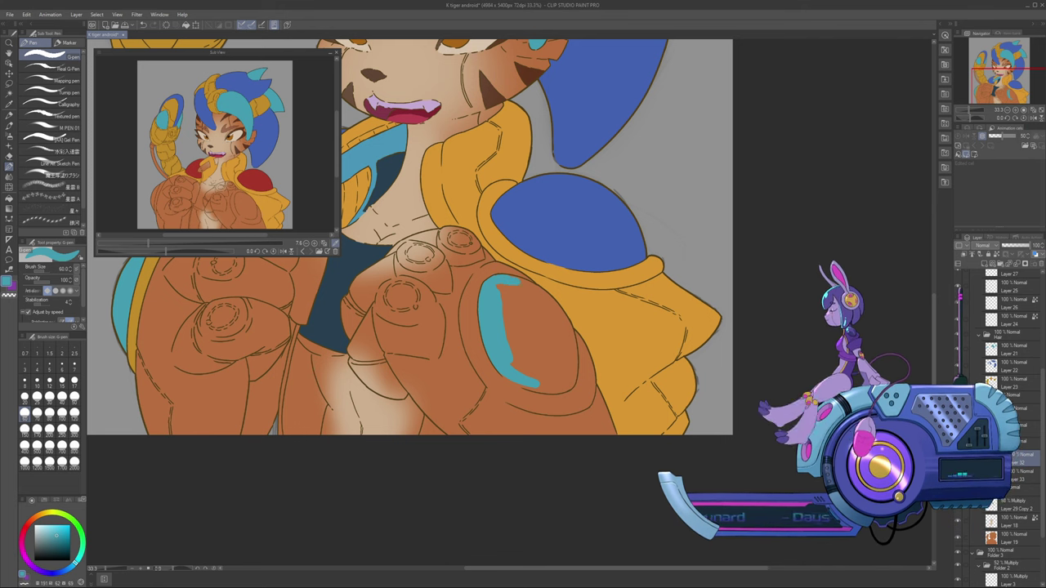
pyautogui.hotkey('ctrl', 's')
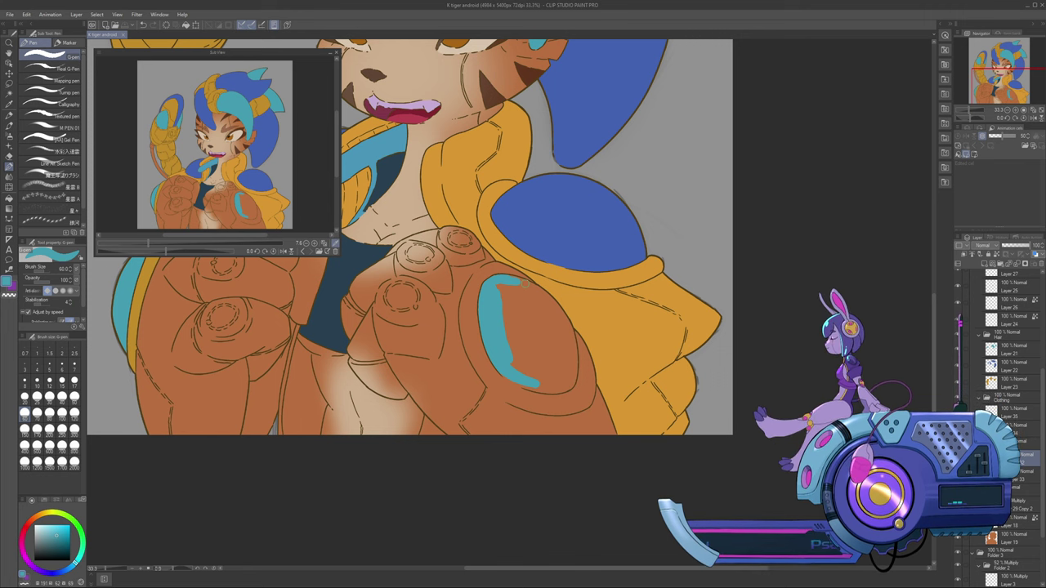
pyautogui.moveTo(518, 281); pyautogui.dragTo(531, 285)
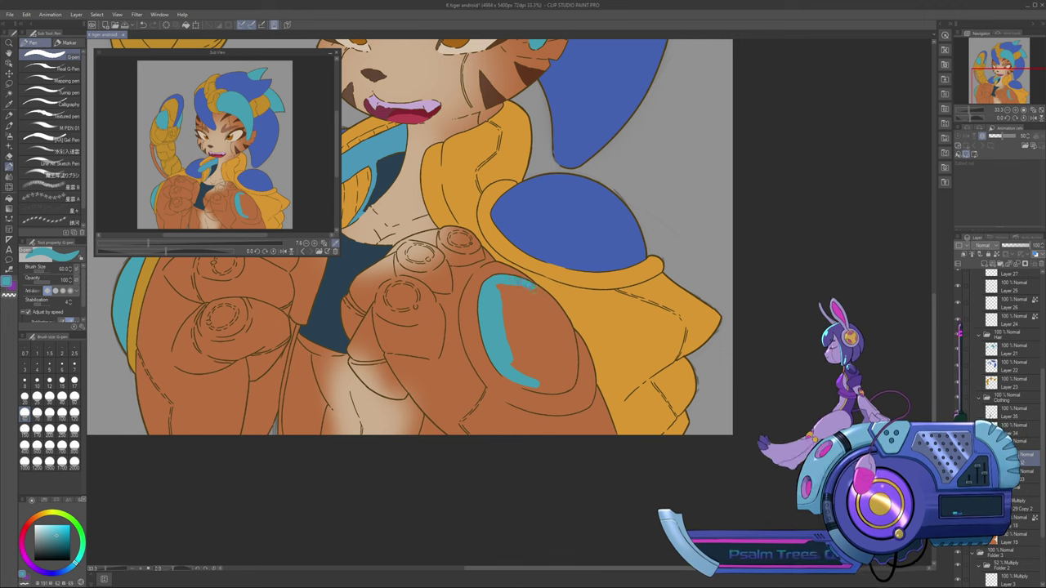
pyautogui.hotkey('ctrl', 'z')
pyautogui.hotkey('ctrl', 'z')
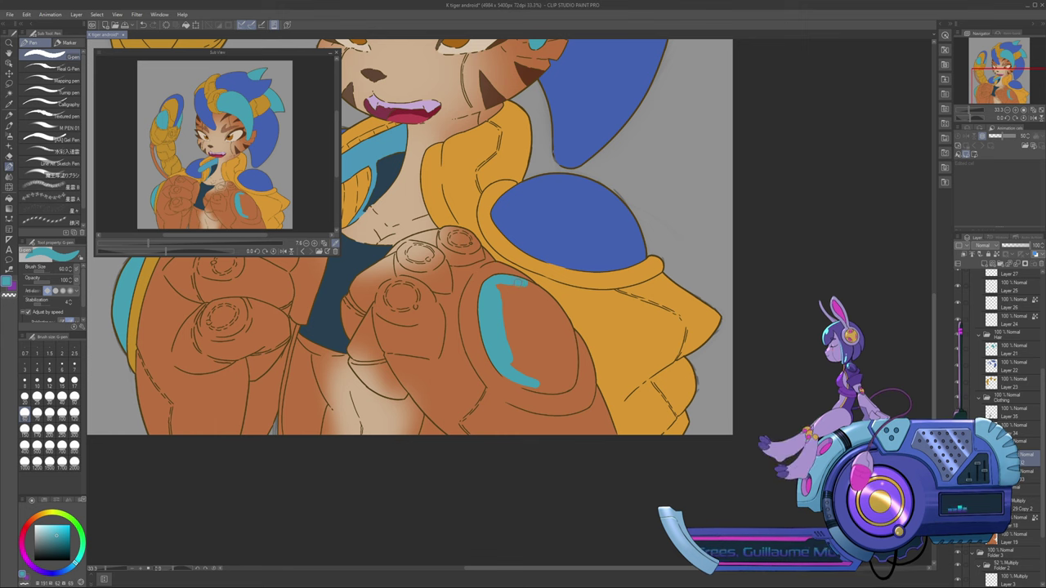
# Paint teal along the oval panel's outer edge and fill its whole interior
pyautogui.moveTo(526, 282)
pyautogui.mouseDown()
pyautogui.moveTo(569, 324)
pyautogui.moveTo(572, 382)
pyautogui.mouseUp()
pyautogui.hotkey('ctrl', 'z')
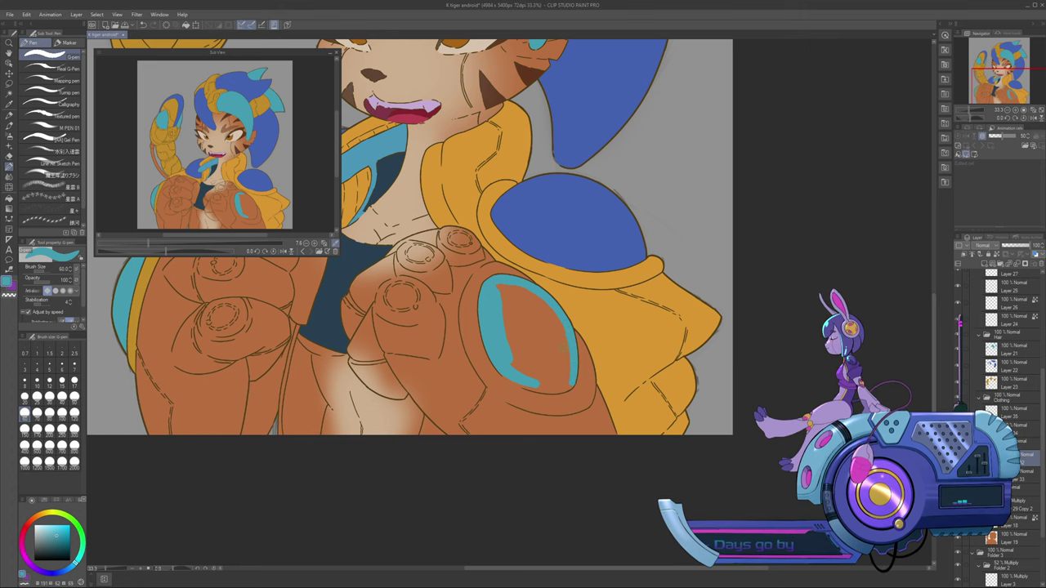
pyautogui.moveTo(499, 285)
pyautogui.mouseDown()
pyautogui.moveTo(515, 317)
pyautogui.moveTo(511, 345)
pyautogui.moveTo(539, 382)
pyautogui.moveTo(513, 292)
pyautogui.moveTo(559, 323)
pyautogui.moveTo(564, 343)
pyautogui.mouseUp()
pyautogui.moveTo(528, 299)
pyautogui.mouseDown()
pyautogui.moveTo(541, 352)
pyautogui.moveTo(546, 325)
pyautogui.mouseUp()
pyautogui.moveTo(562, 368)
pyautogui.mouseDown()
pyautogui.moveTo(566, 344)
pyautogui.moveTo(541, 374)
pyautogui.moveTo(561, 382)
pyautogui.mouseUp()
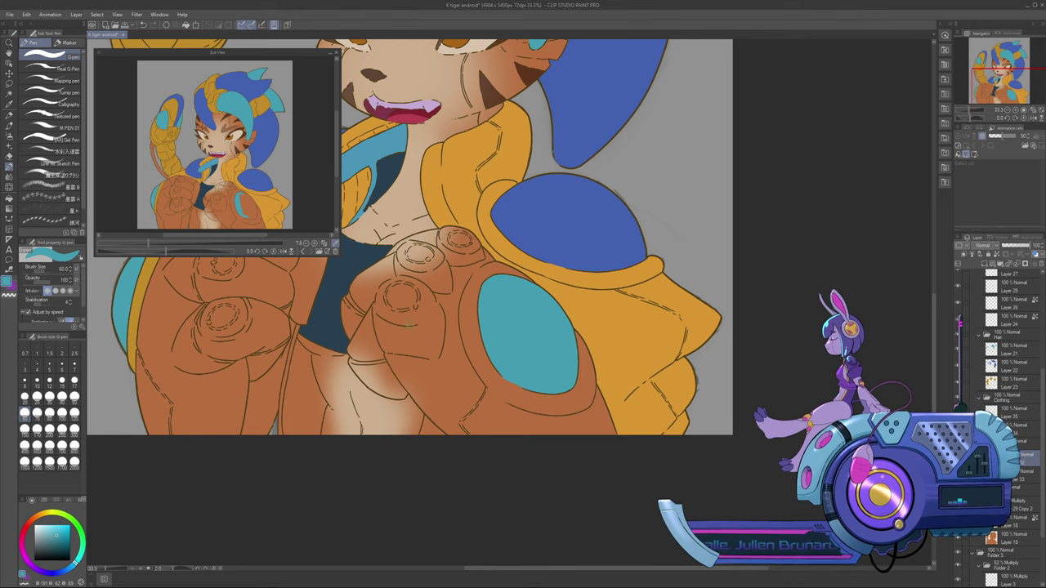
# Sample the golden yellow from the raised segmented arm
pyautogui.moveTo(576, 568); pyautogui.dragTo(499, 562)
pyautogui.keyDown('alt'); pyautogui.click(414, 135); pyautogui.keyUp('alt')
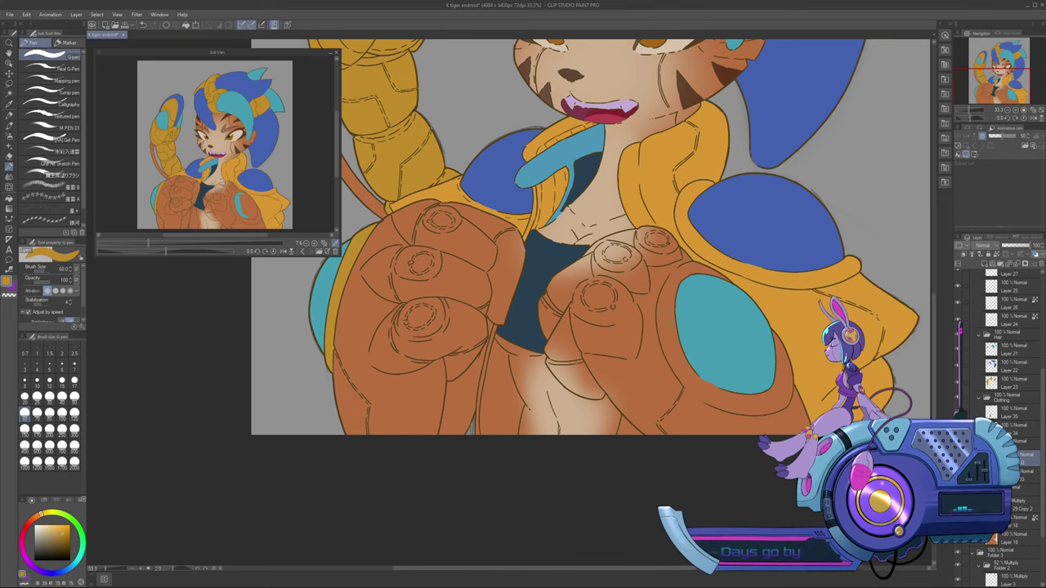
pyautogui.moveTo(667, 297)
pyautogui.mouseDown()
pyautogui.moveTo(663, 331)
pyautogui.moveTo(671, 329)
pyautogui.mouseUp()
pyautogui.hotkey('ctrl', 'z')
pyautogui.hotkey('ctrl', 'z')
pyautogui.hotkey('ctrl', 'z')
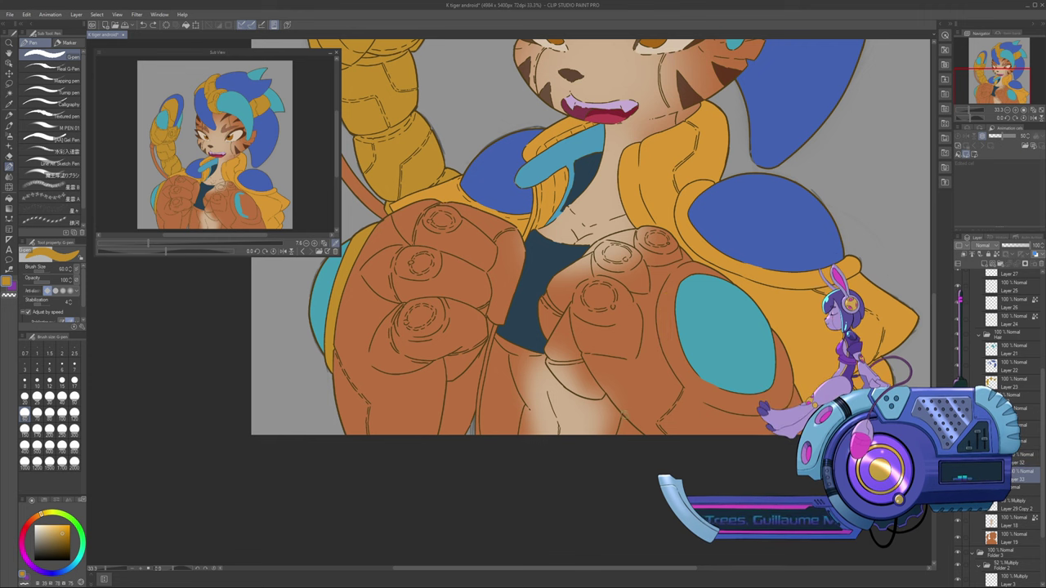
# Make Layer 23 active and paint a golden yellow band along the inner side of the teal oval with brush size 60
pyautogui.click(1013, 383)
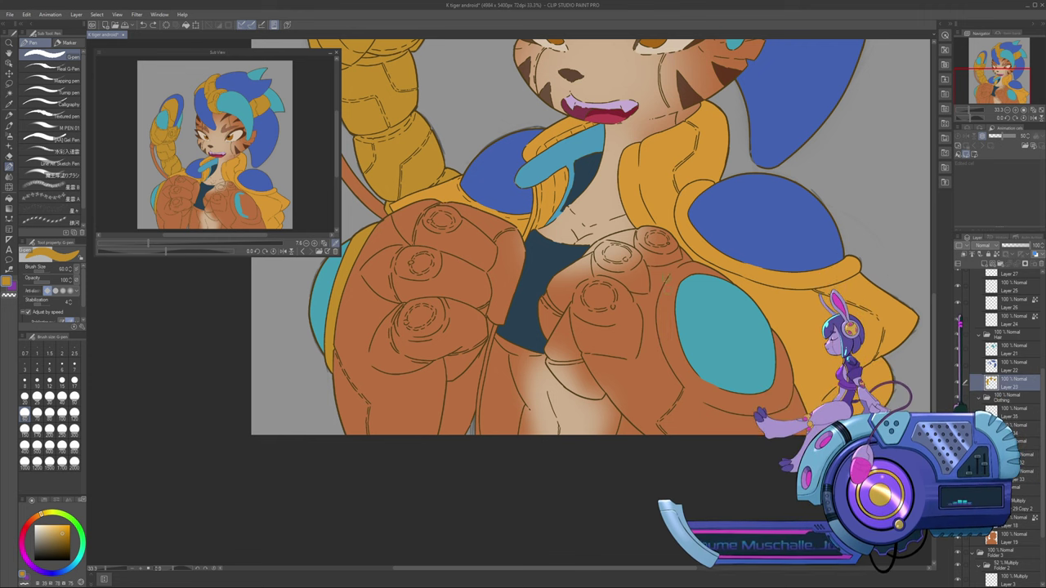
pyautogui.moveTo(673, 281)
pyautogui.mouseDown()
pyautogui.moveTo(663, 330)
pyautogui.moveTo(661, 316)
pyautogui.moveTo(678, 375)
pyautogui.moveTo(668, 316)
pyautogui.moveTo(686, 372)
pyautogui.moveTo(677, 357)
pyautogui.mouseUp()
pyautogui.hotkey('ctrl', 'z')
pyautogui.moveTo(669, 299); pyautogui.dragTo(688, 372)
pyautogui.moveTo(671, 336)
pyautogui.mouseDown()
pyautogui.moveTo(691, 378)
pyautogui.moveTo(675, 365)
pyautogui.moveTo(701, 394)
pyautogui.moveTo(683, 357)
pyautogui.mouseUp()
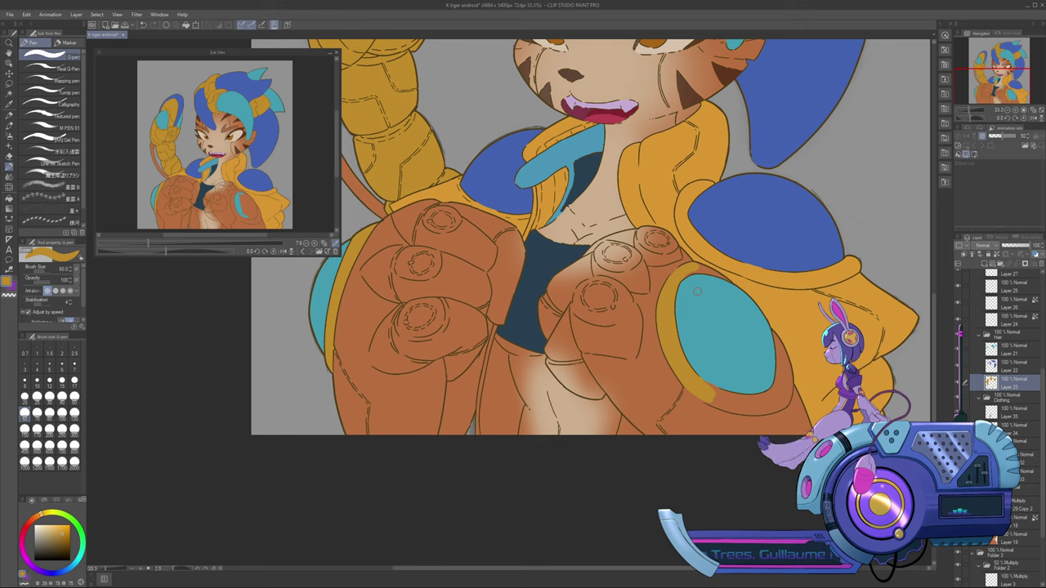
# Extend the golden yellow band around the teal oval's lower end, working its edges with brush sizes 25 and 15
pyautogui.moveTo(620, 568); pyautogui.dragTo(677, 567)
pyautogui.moveTo(545, 388)
pyautogui.mouseDown()
pyautogui.moveTo(581, 408)
pyautogui.moveTo(544, 384)
pyautogui.moveTo(579, 405)
pyautogui.moveTo(567, 406)
pyautogui.moveTo(609, 411)
pyautogui.mouseUp()
pyautogui.hotkey('ctrl', 'z')
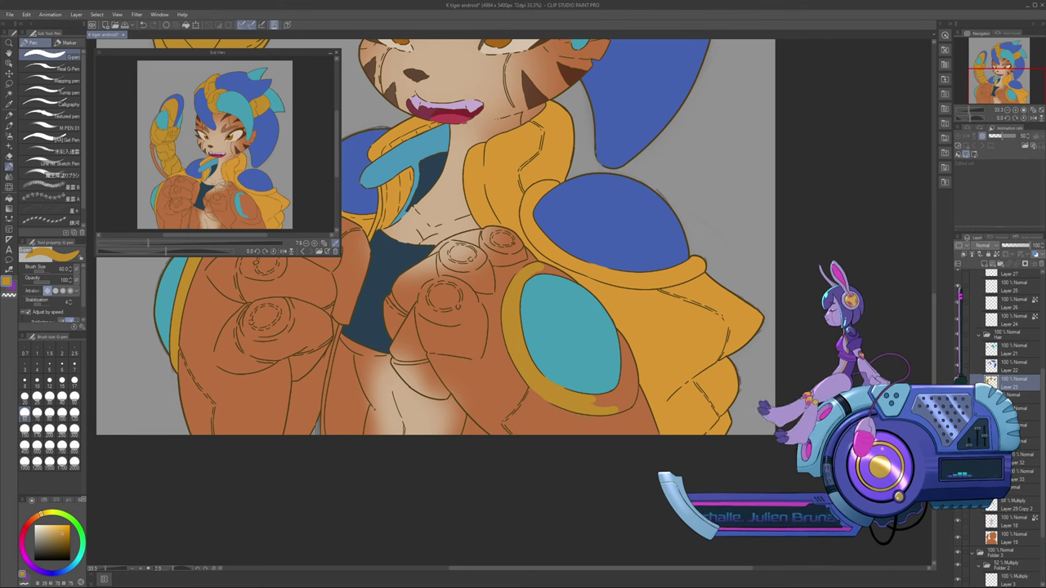
pyautogui.moveTo(591, 402); pyautogui.dragTo(625, 396)
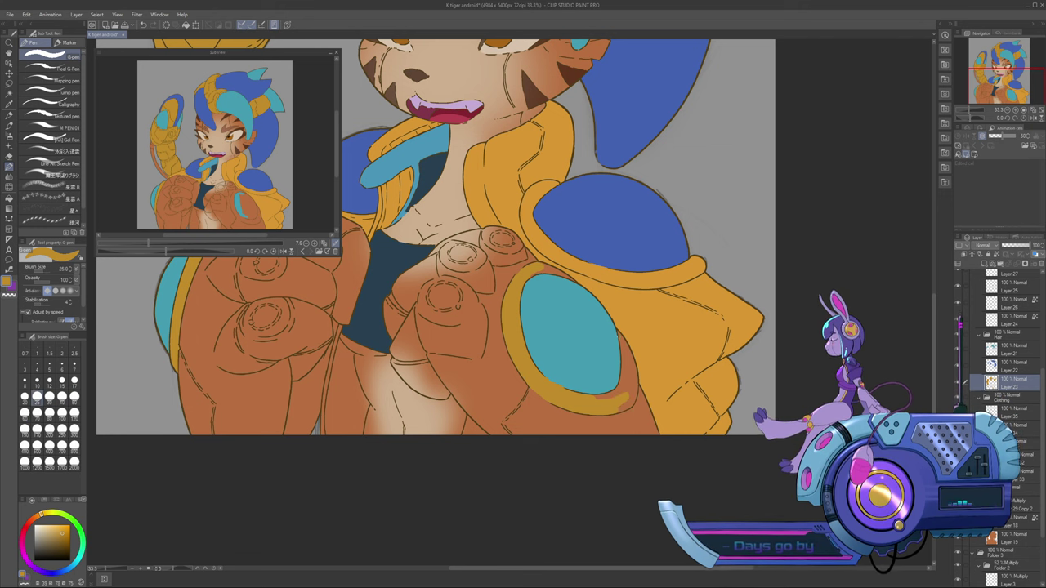
pyautogui.click(61, 381)
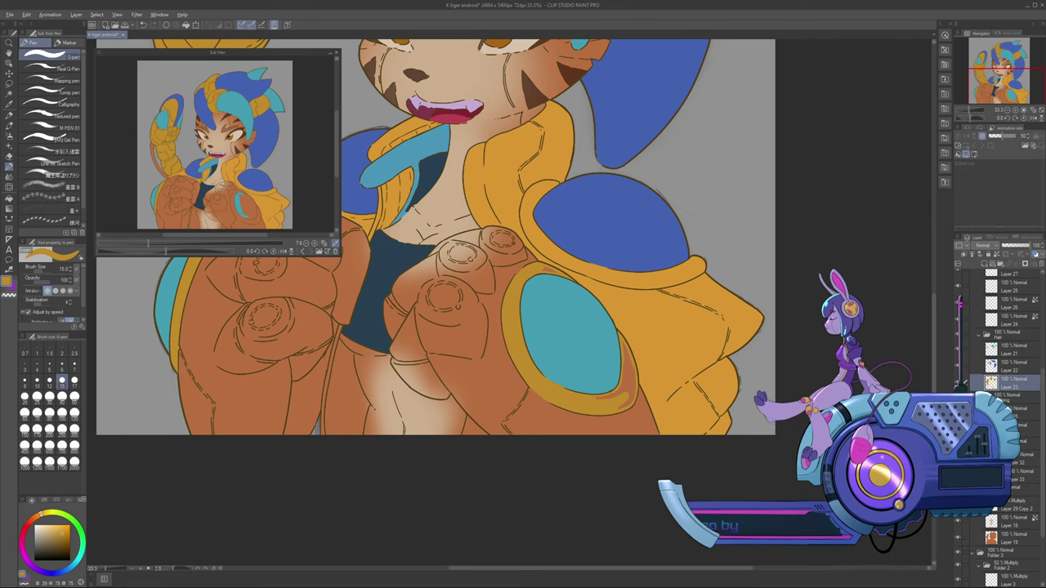
pyautogui.keyDown('alt'); pyautogui.click(587, 332); pyautogui.keyUp('alt')
pyautogui.click(965, 349)
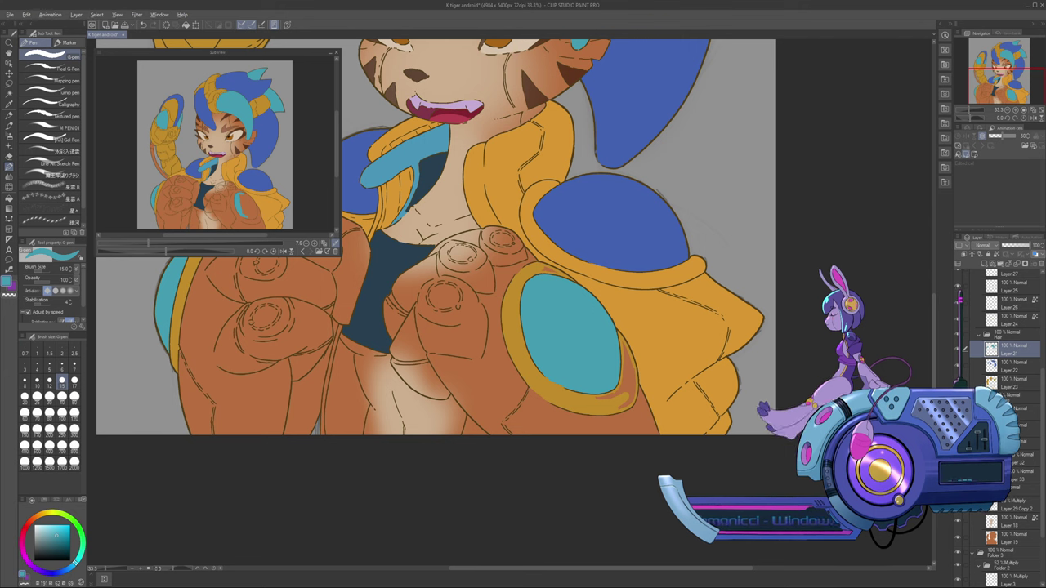
pyautogui.keyDown('alt'); pyautogui.click(569, 400); pyautogui.keyUp('alt')
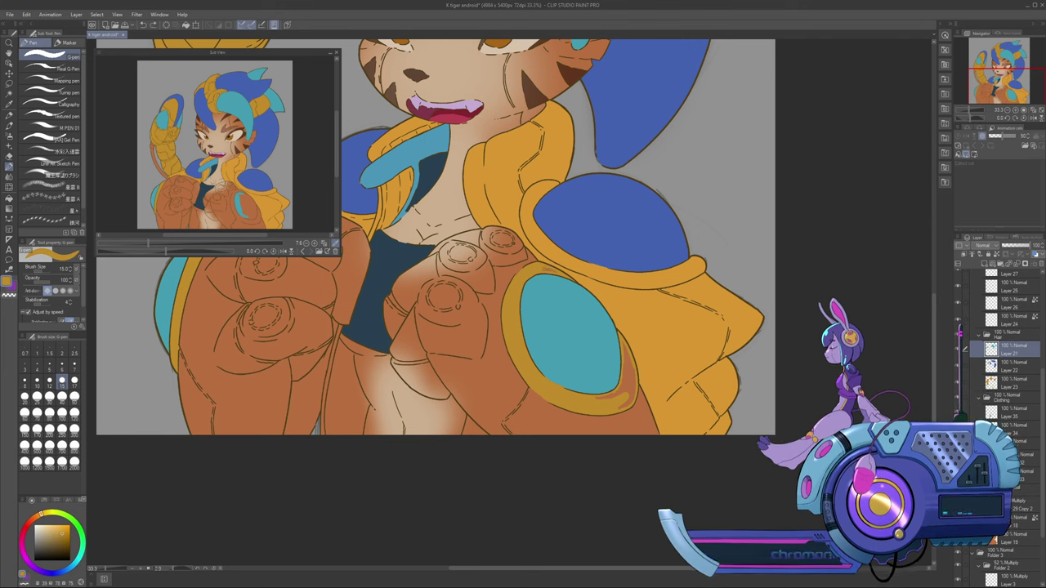
pyautogui.click(964, 381)
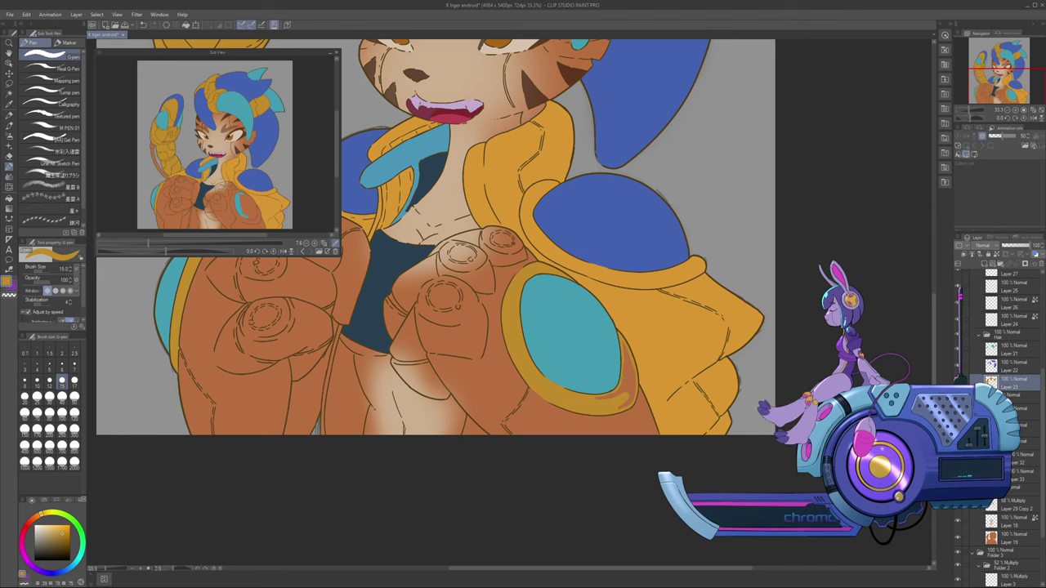
# Fill the remaining gaps in the golden yellow band around the teal oval with brush size 30
pyautogui.press(']')
pyautogui.press(']')
pyautogui.press(']')
pyautogui.press(']')
pyautogui.moveTo(594, 397); pyautogui.dragTo(617, 395)
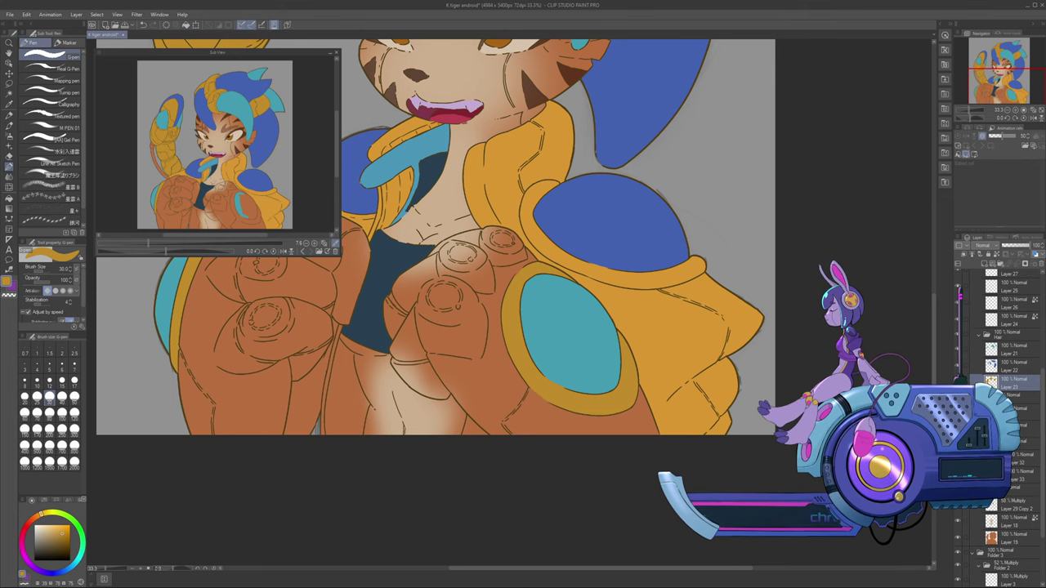
# Fill the jacket area between the forearm and the torso with the jacket's orange-yellow on Layer 33
pyautogui.moveTo(411, 207)
pyautogui.mouseDown()
pyautogui.moveTo(473, 193)
pyautogui.moveTo(671, 217)
pyautogui.mouseUp()
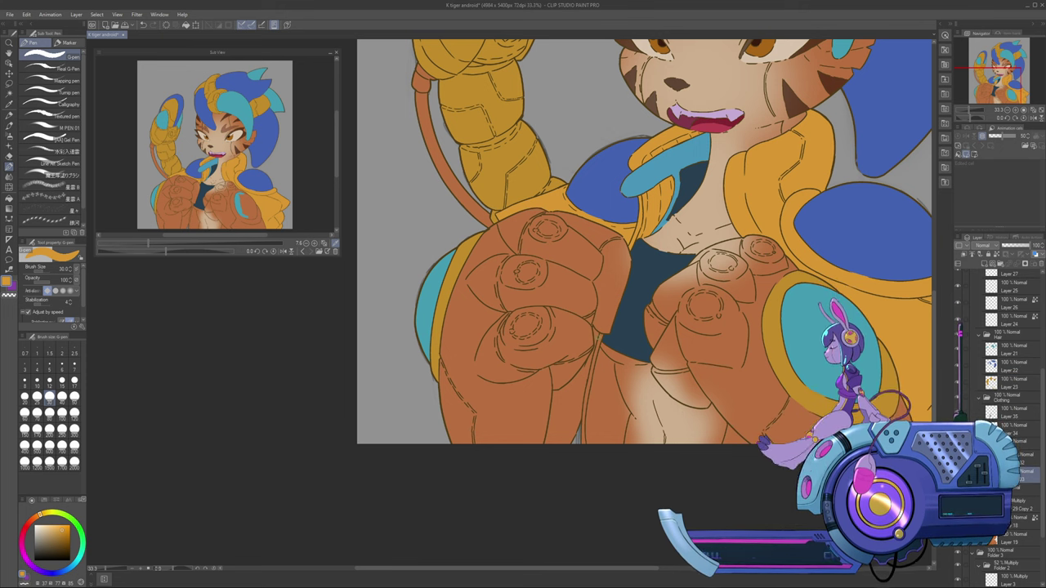
pyautogui.moveTo(596, 347); pyautogui.dragTo(583, 434)
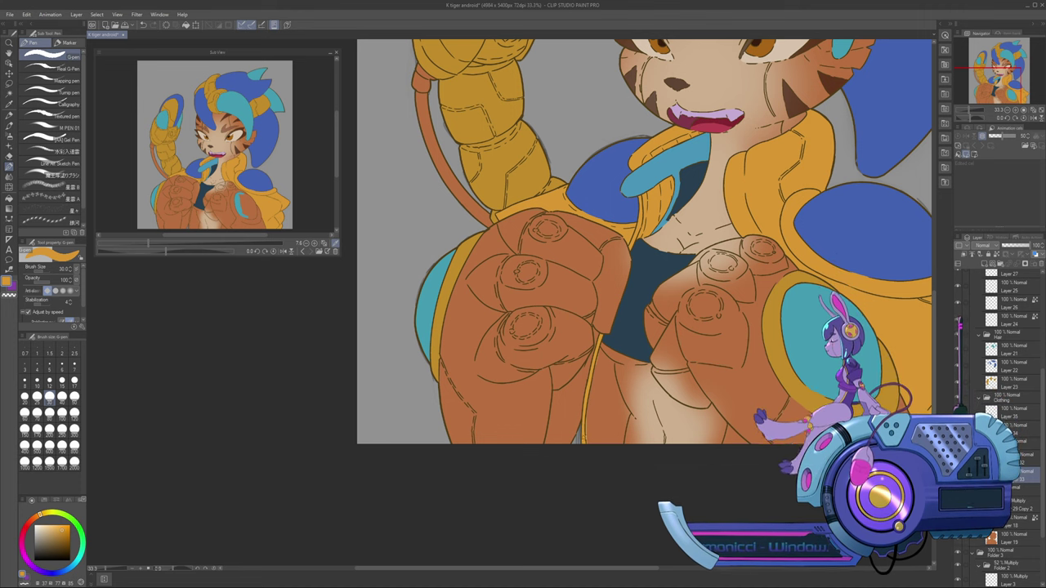
pyautogui.moveTo(585, 442)
pyautogui.mouseDown()
pyautogui.moveTo(605, 403)
pyautogui.moveTo(617, 408)
pyautogui.moveTo(620, 441)
pyautogui.moveTo(611, 368)
pyautogui.mouseUp()
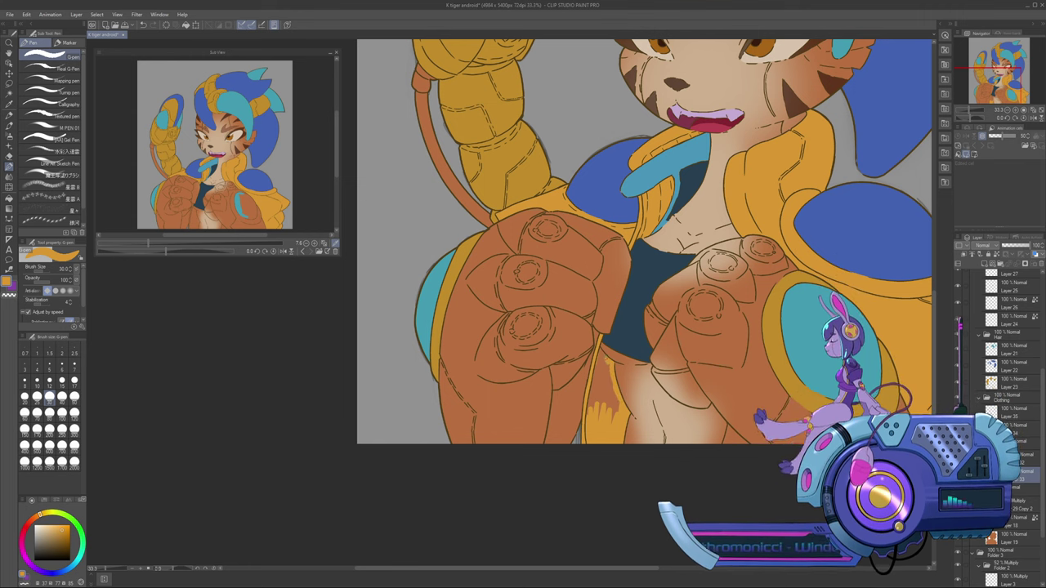
pyautogui.moveTo(601, 349)
pyautogui.mouseDown()
pyautogui.moveTo(588, 416)
pyautogui.moveTo(598, 380)
pyautogui.moveTo(613, 400)
pyautogui.moveTo(615, 392)
pyautogui.moveTo(602, 366)
pyautogui.mouseUp()
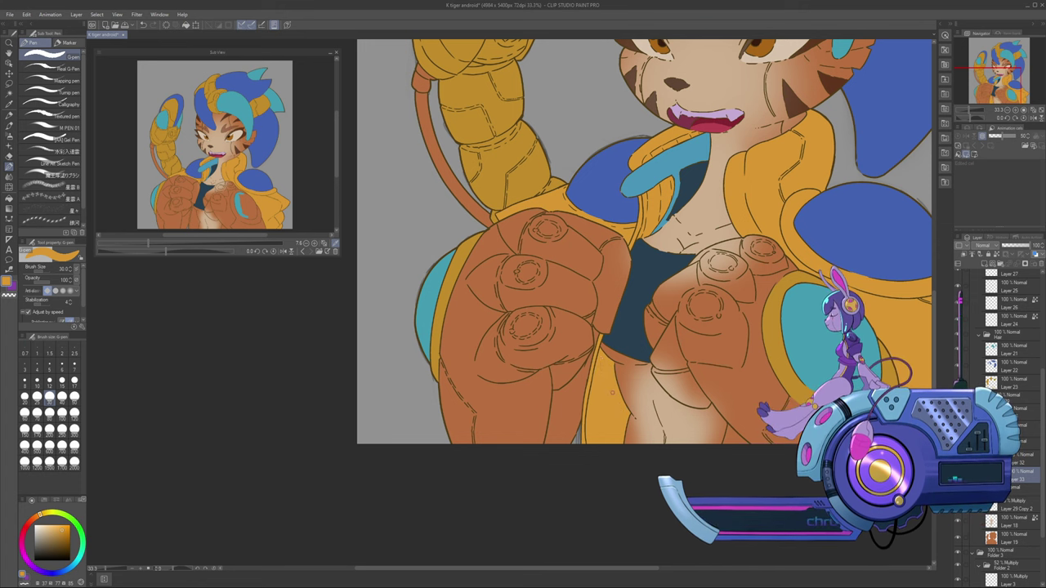
# Sample the dark brown line colour and make Layer 20 active with brush size 10
pyautogui.moveTo(572, 568)
pyautogui.mouseDown()
pyautogui.moveTo(647, 568)
pyautogui.moveTo(604, 567)
pyautogui.mouseUp()
pyautogui.keyDown('alt'); pyautogui.click(549, 340); pyautogui.keyUp('alt')
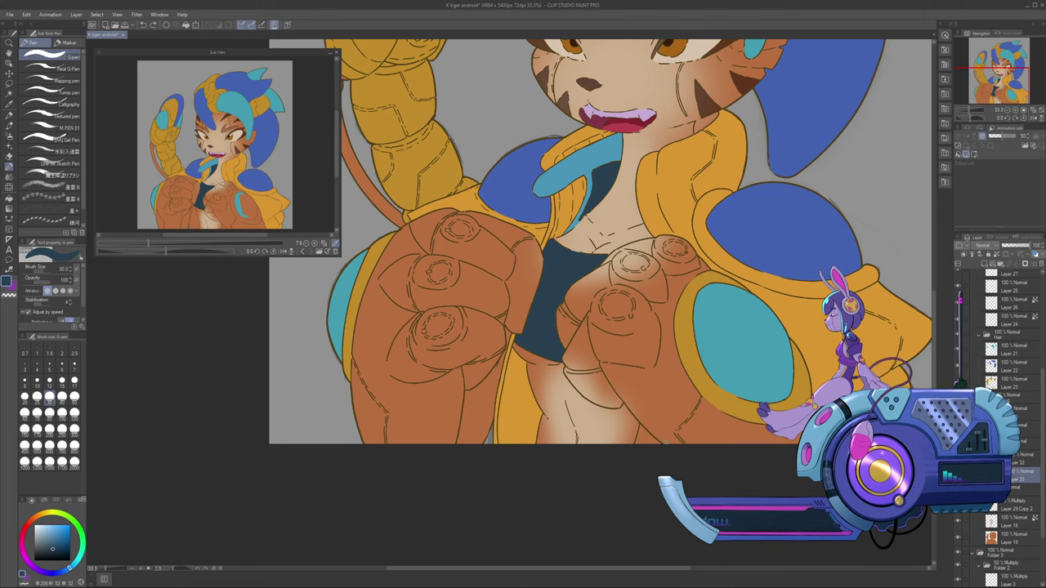
pyautogui.keyDown('alt'); pyautogui.click(657, 437); pyautogui.keyUp('alt')
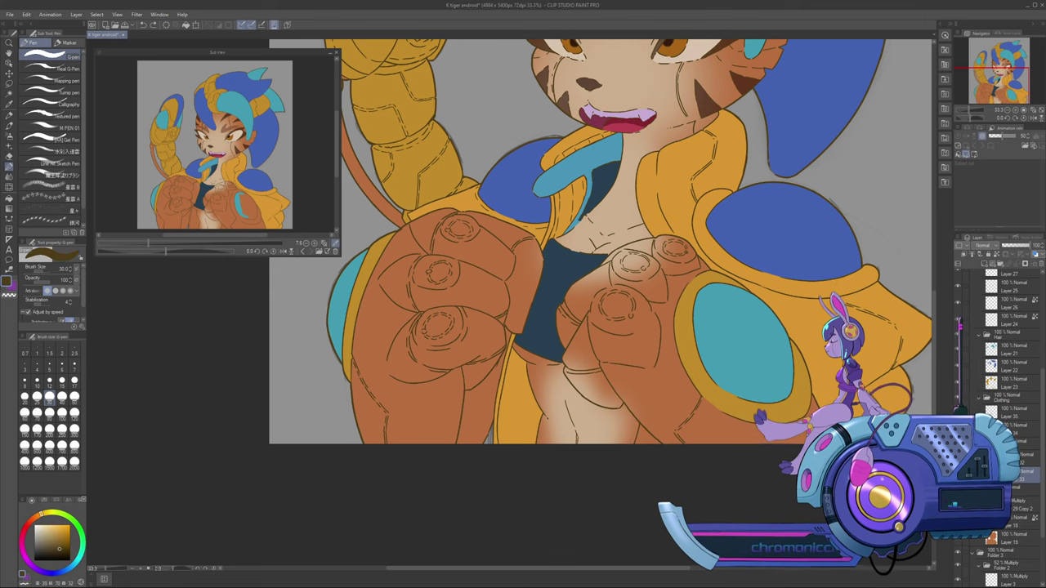
pyautogui.moveTo(1043, 413); pyautogui.dragTo(1042, 314)
pyautogui.click(1006, 290)
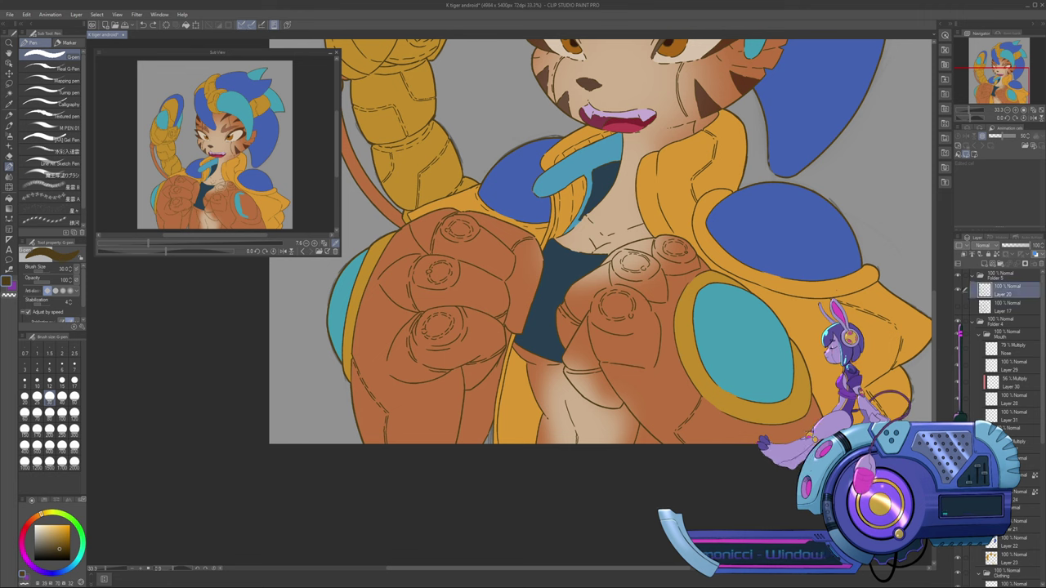
pyautogui.press('[')
pyautogui.press('[')
pyautogui.press('[')
pyautogui.press('[')
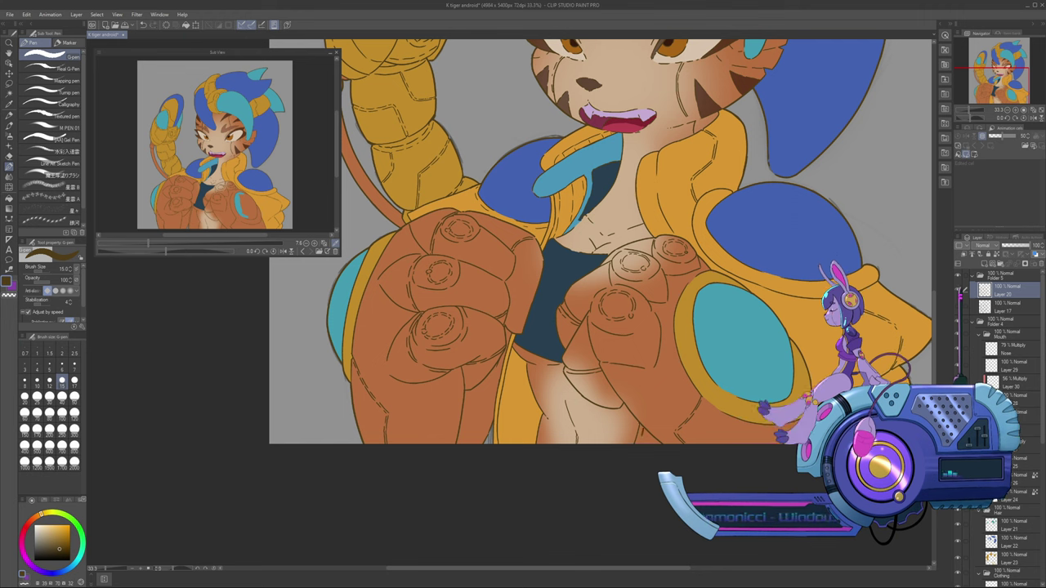
pyautogui.press('[')
pyautogui.press('[')
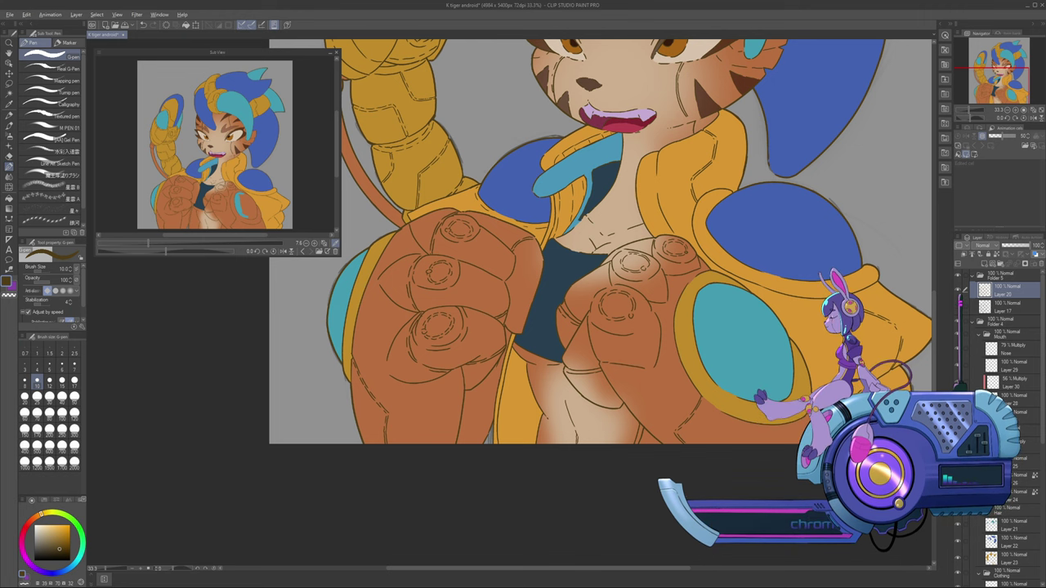
# Sample the collar's light blue and paint the jacket lining between the lower torso and the forearm with brush size 20
pyautogui.keyDown('alt'); pyautogui.click(590, 176); pyautogui.keyUp('alt')
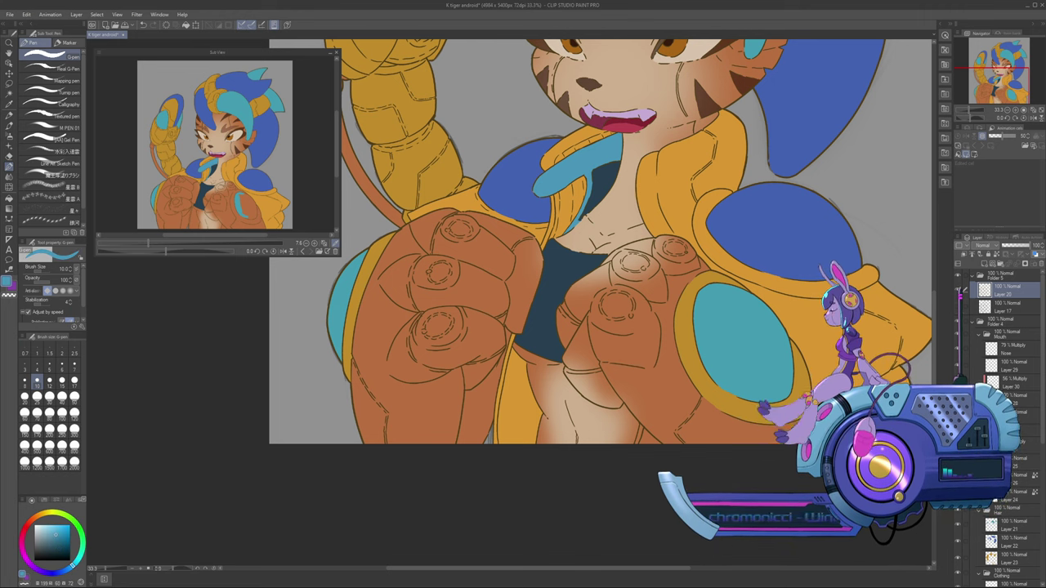
pyautogui.press(']')
pyautogui.press(']')
pyautogui.press(']')
pyautogui.press(']')
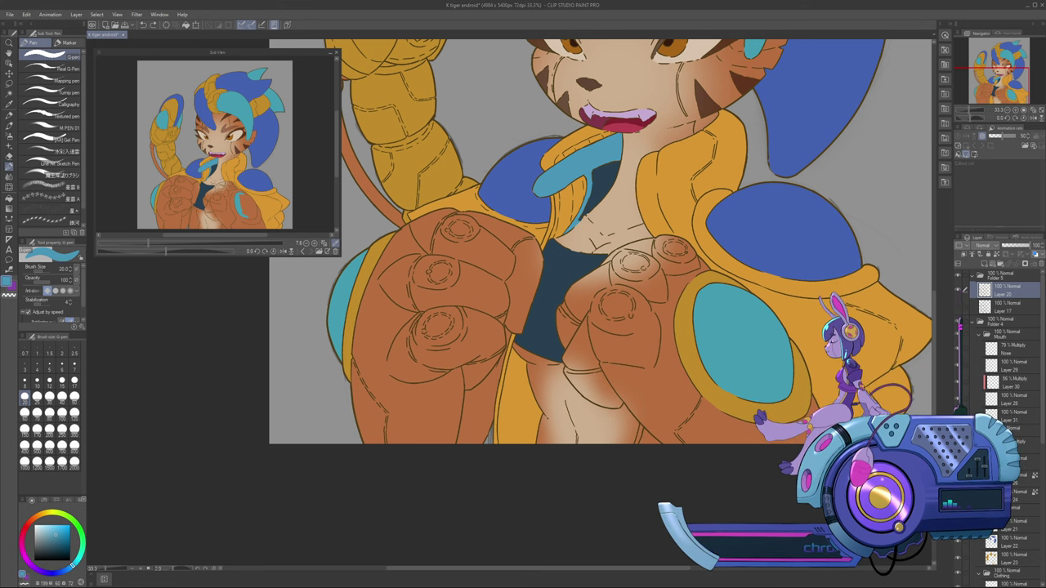
pyautogui.scroll(-5, 1001, 368)
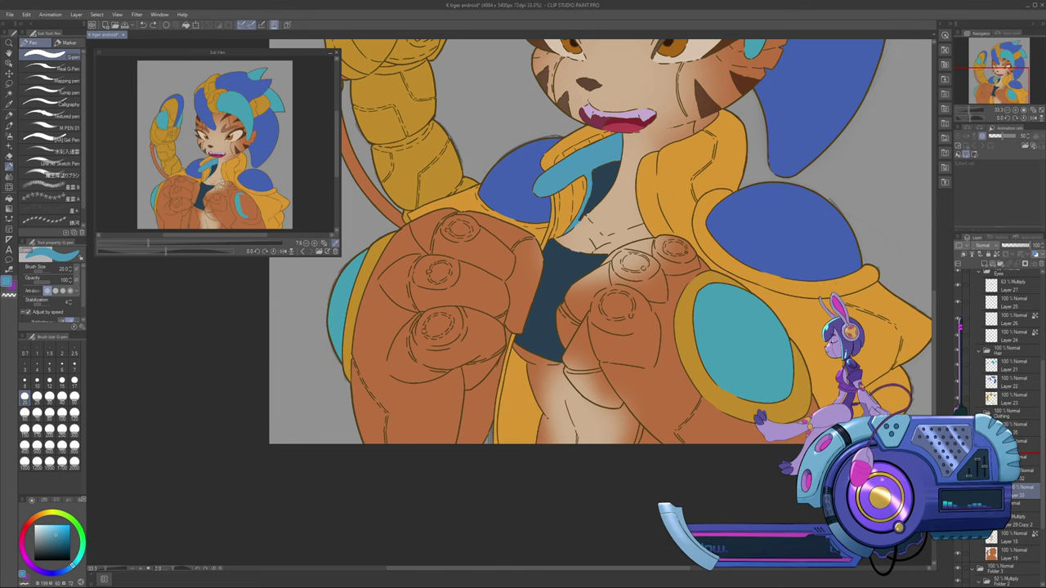
pyautogui.moveTo(1023, 491); pyautogui.dragTo(1023, 453)
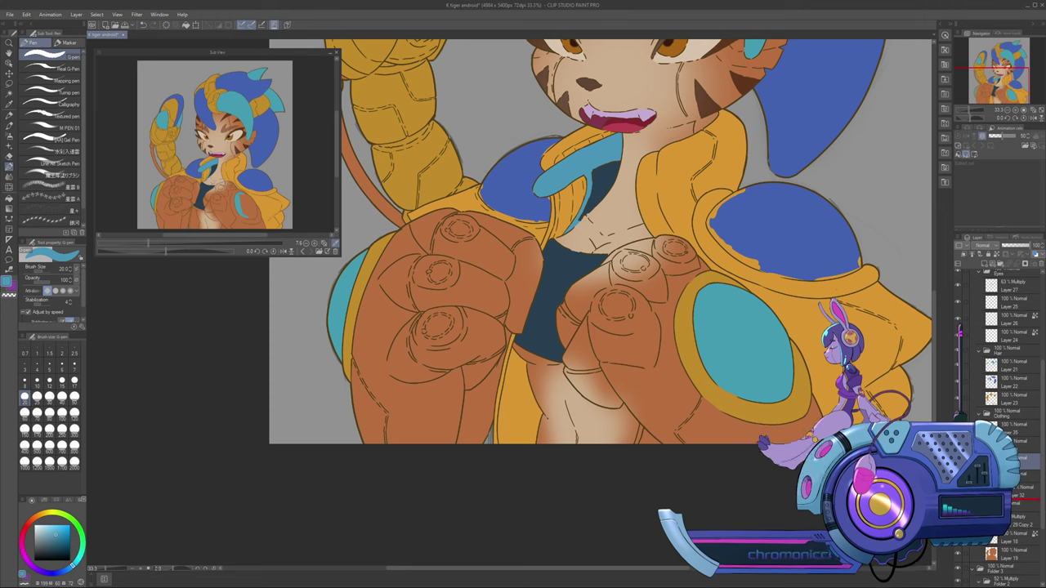
pyautogui.click(959, 328)
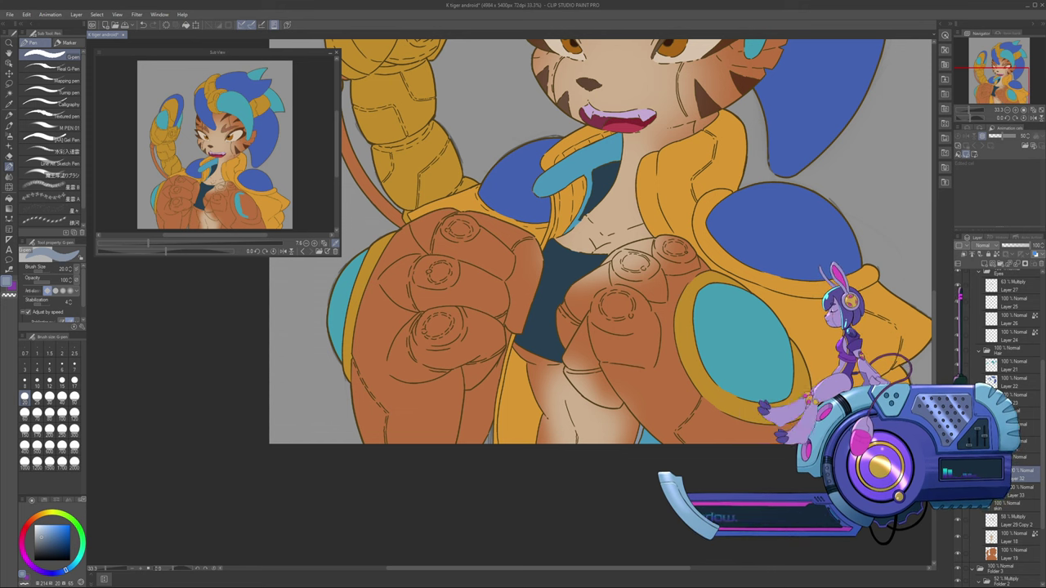
# Sample the band's golden yellow and fill the three round finger pads beside the large teal oval on Layer 23 with brush size 70
pyautogui.keyDown('alt'); pyautogui.click(686, 337); pyautogui.keyUp('alt')
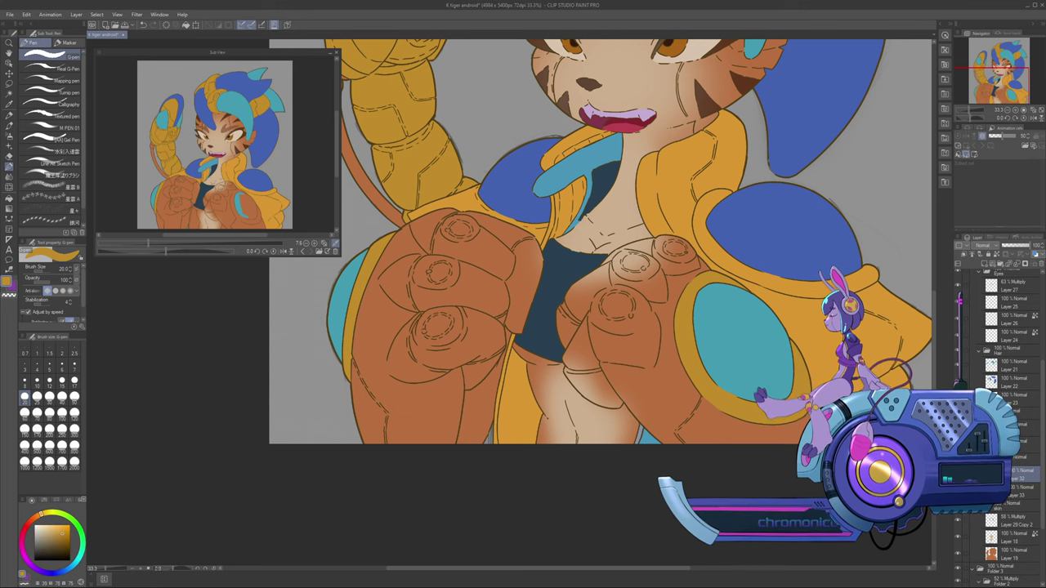
pyautogui.click(1013, 399)
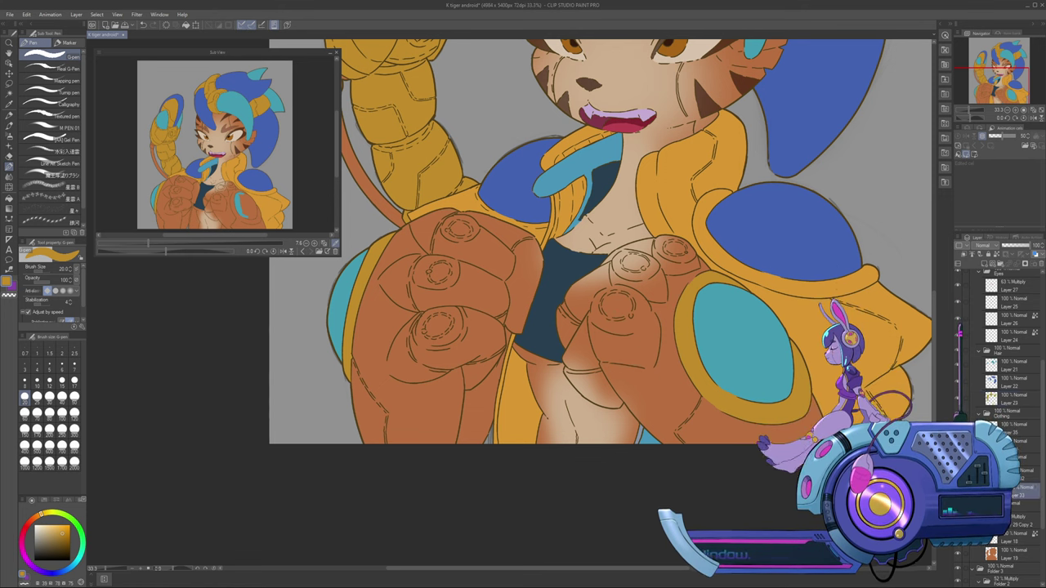
pyautogui.press(']')
pyautogui.press(']')
pyautogui.press(']')
pyautogui.press(']')
pyautogui.press(']')
pyautogui.press(']')
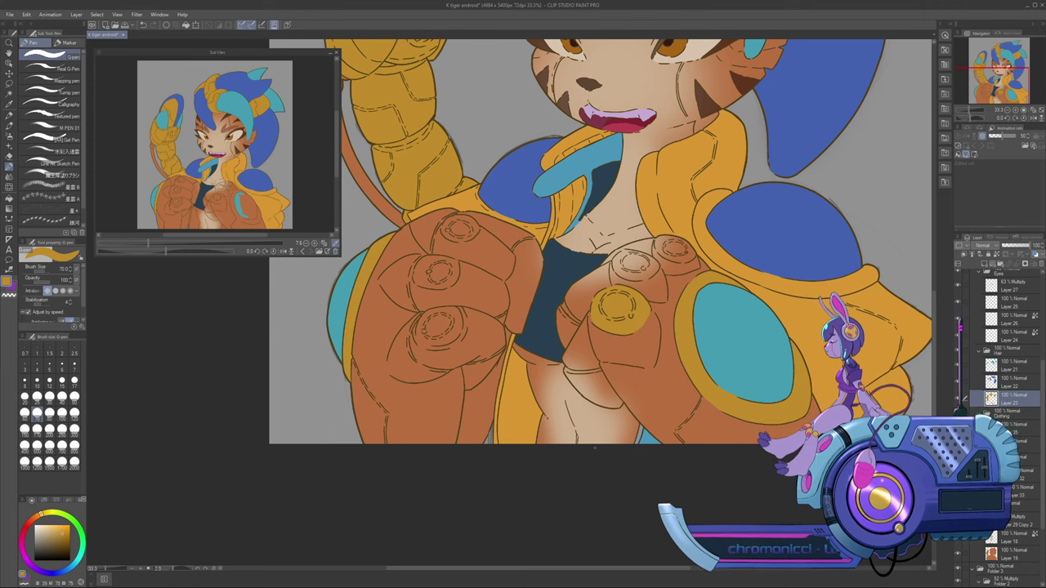
pyautogui.moveTo(658, 254)
pyautogui.mouseDown()
pyautogui.moveTo(620, 260)
pyautogui.moveTo(651, 268)
pyautogui.moveTo(633, 258)
pyautogui.moveTo(623, 269)
pyautogui.moveTo(652, 266)
pyautogui.mouseUp()
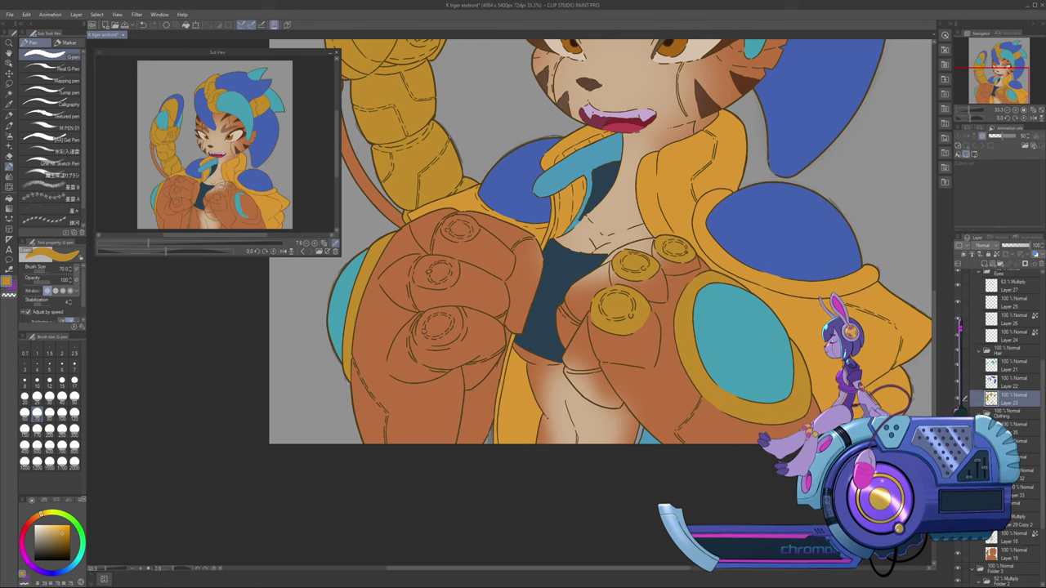
# Check Layer 18's cream fur shading by toggling its visibility, and clean it up around the fingers beside the torso
pyautogui.click(1015, 537)
pyautogui.click(958, 537)
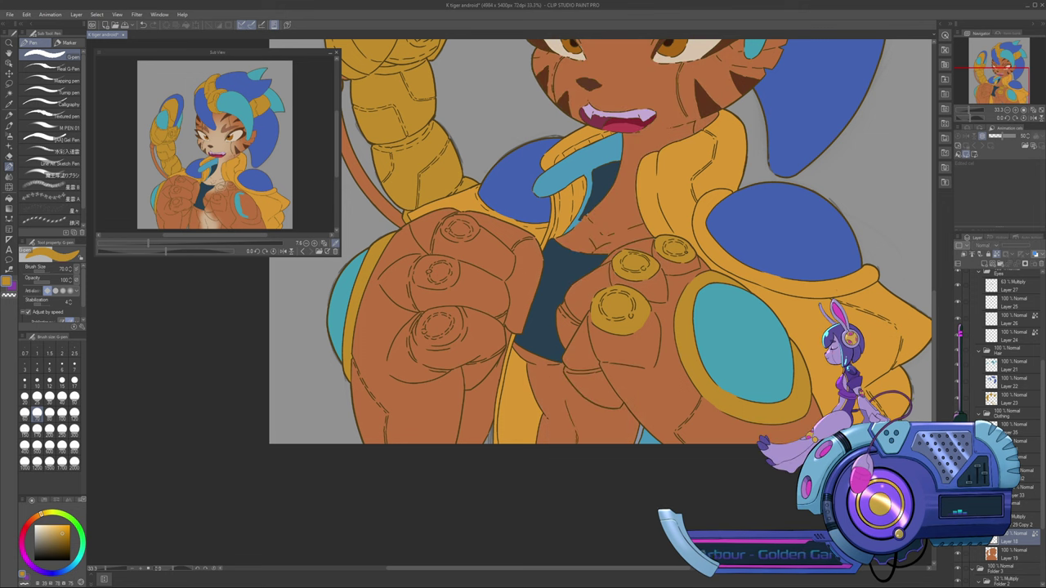
pyautogui.click(958, 538)
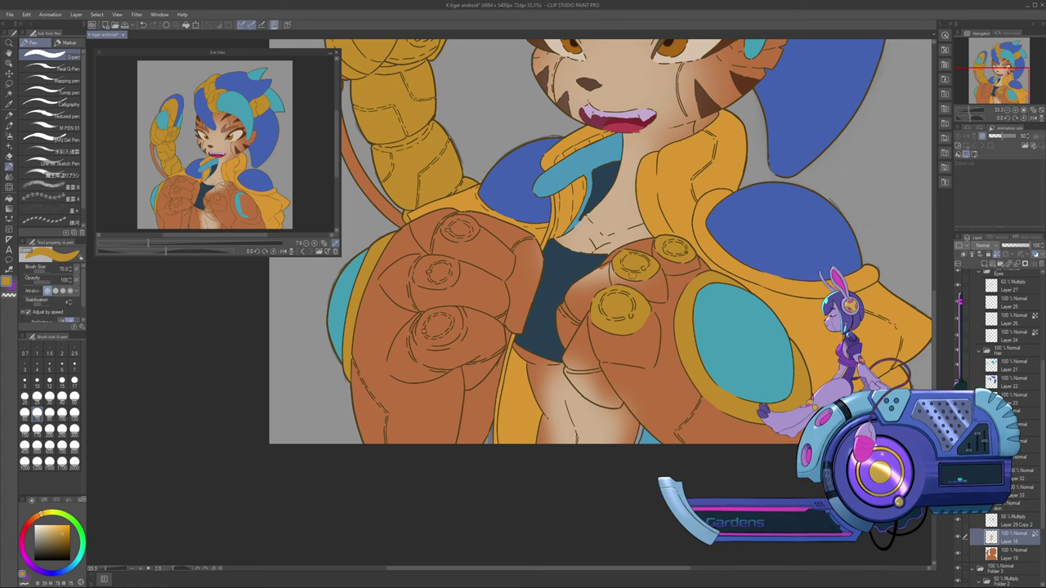
pyautogui.moveTo(612, 277)
pyautogui.mouseDown()
pyautogui.moveTo(562, 298)
pyautogui.moveTo(631, 284)
pyautogui.mouseUp()
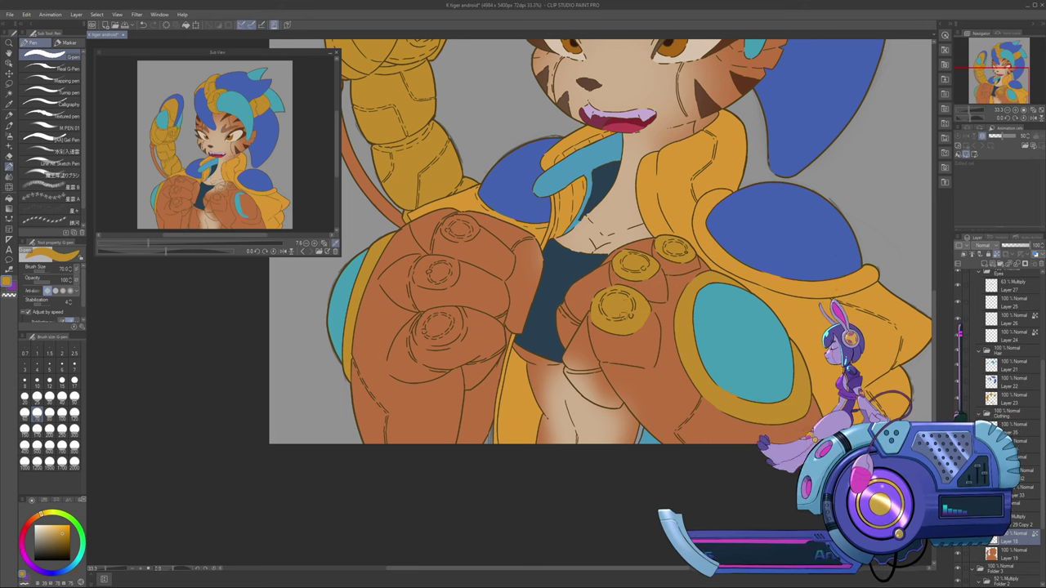
pyautogui.moveTo(563, 356); pyautogui.dragTo(563, 376)
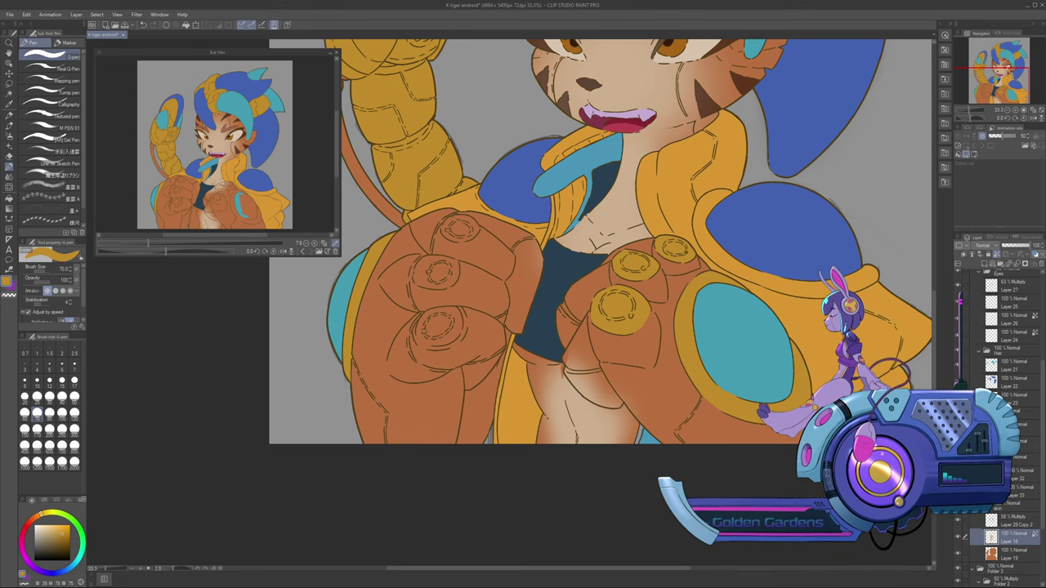
# Fill the other hand's three round finger pads with golden yellow on Layer 23, redoing the stroke on the lowest pad
pyautogui.moveTo(536, 569); pyautogui.dragTo(482, 568)
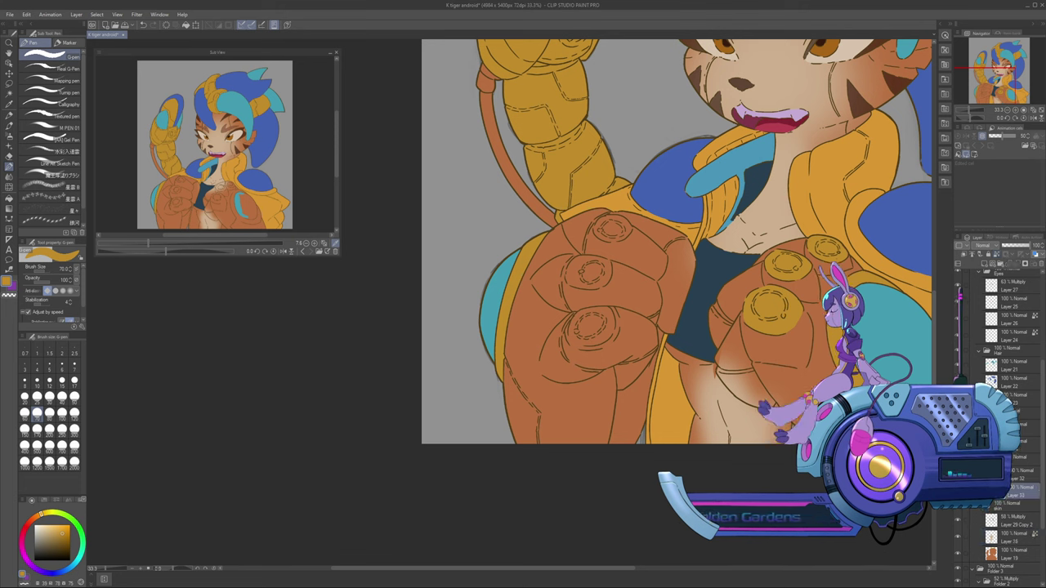
pyautogui.click(957, 399)
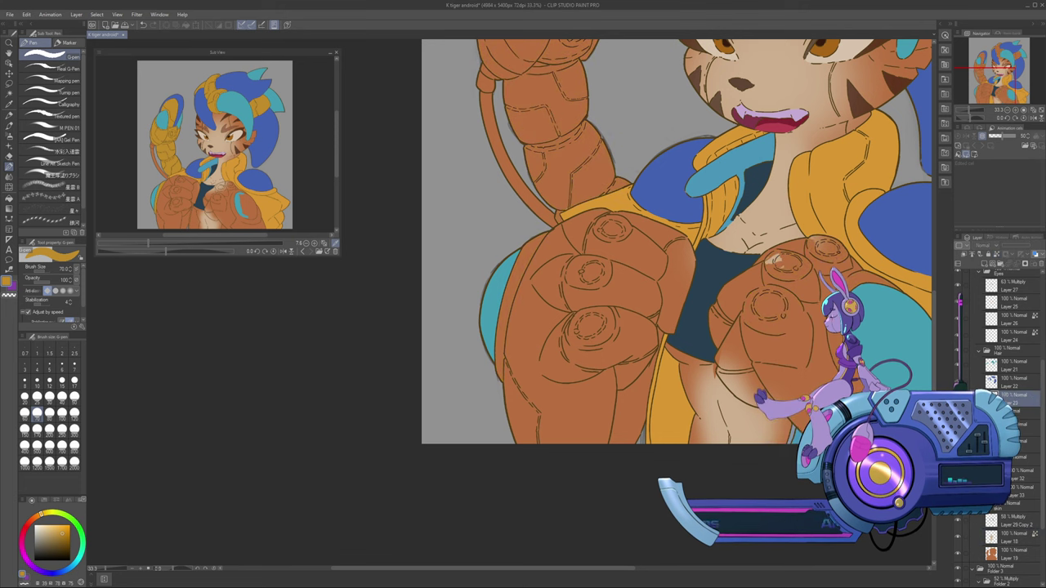
pyautogui.click(957, 399)
pyautogui.moveTo(583, 323)
pyautogui.mouseDown()
pyautogui.moveTo(598, 316)
pyautogui.moveTo(583, 317)
pyautogui.moveTo(585, 338)
pyautogui.moveTo(611, 323)
pyautogui.moveTo(606, 313)
pyautogui.moveTo(615, 322)
pyautogui.moveTo(612, 332)
pyautogui.moveTo(571, 329)
pyautogui.moveTo(572, 339)
pyautogui.mouseUp()
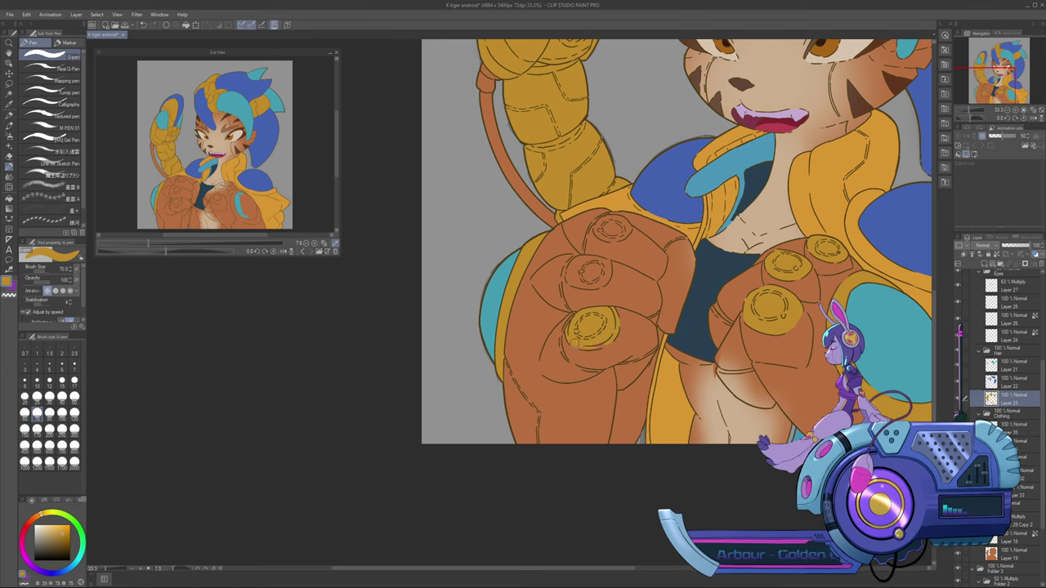
pyautogui.hotkey('ctrl', 'z')
pyautogui.moveTo(577, 344); pyautogui.dragTo(611, 340)
pyautogui.hscroll(5, 564, 523)
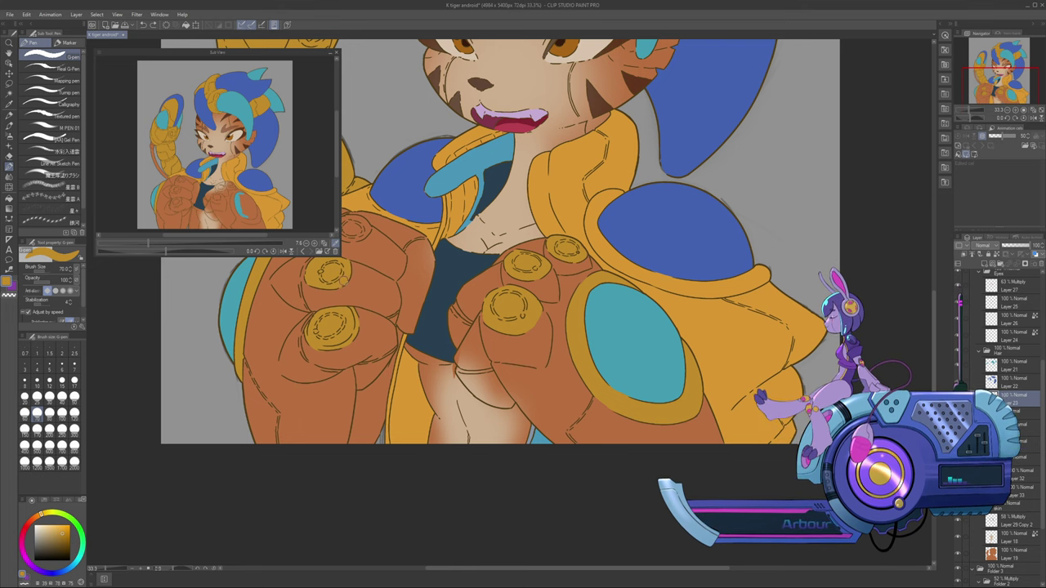
pyautogui.moveTo(504, 568); pyautogui.dragTo(464, 568)
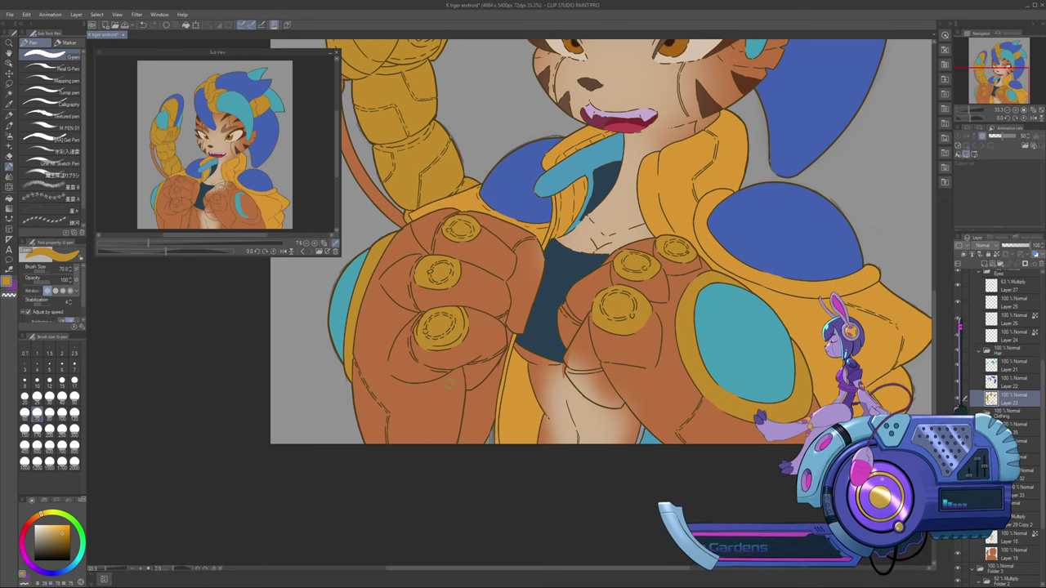
# Refine the golden finger pads' outlines on Layer 20 with the sampled dark brown line colour at brush size 7
pyautogui.keyDown('alt'); pyautogui.click(462, 419); pyautogui.keyUp('alt')
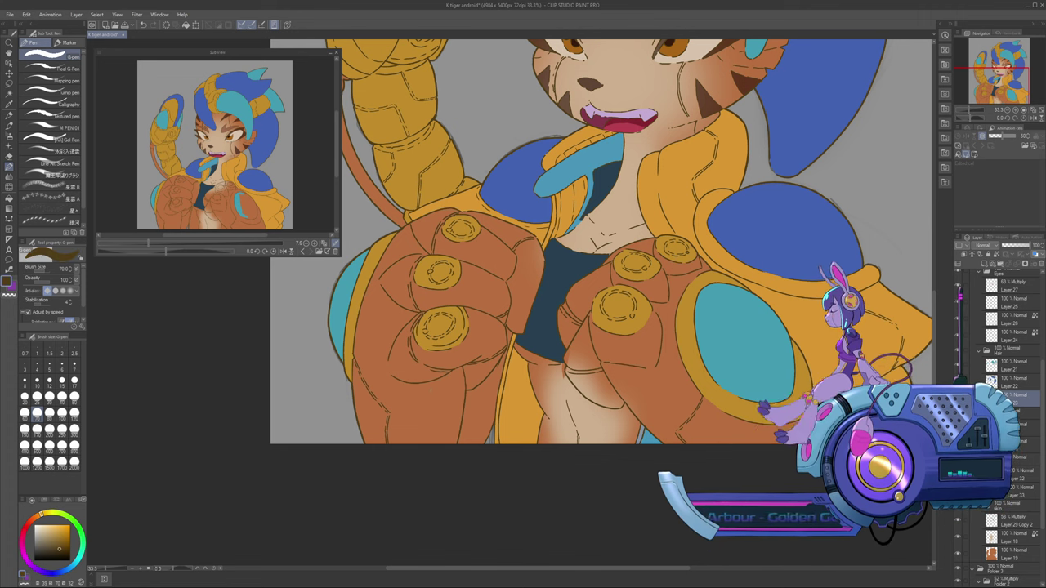
pyautogui.moveTo(1042, 364); pyautogui.dragTo(1043, 314)
pyautogui.click(1004, 290)
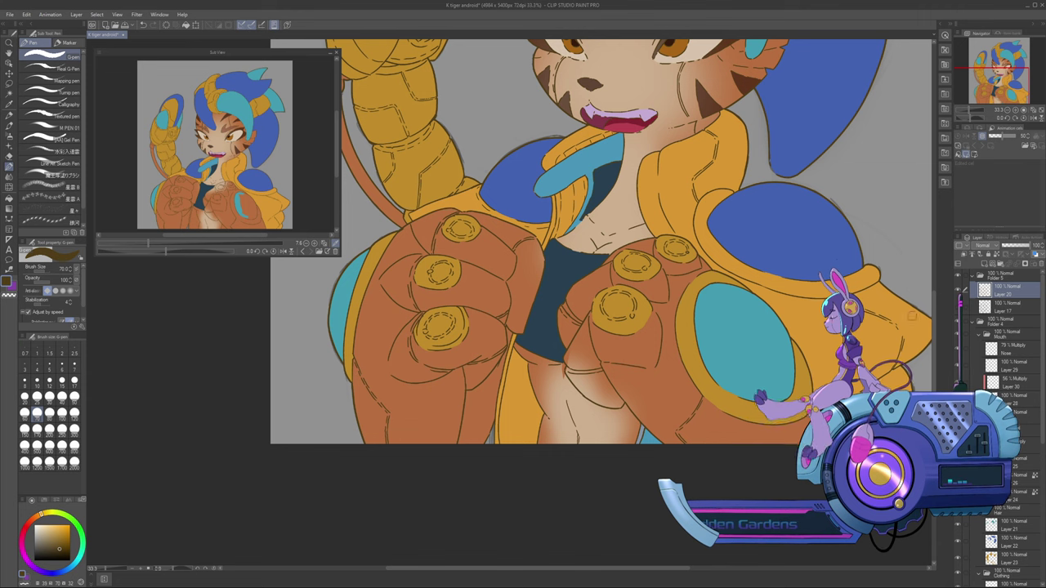
pyautogui.click(49, 380)
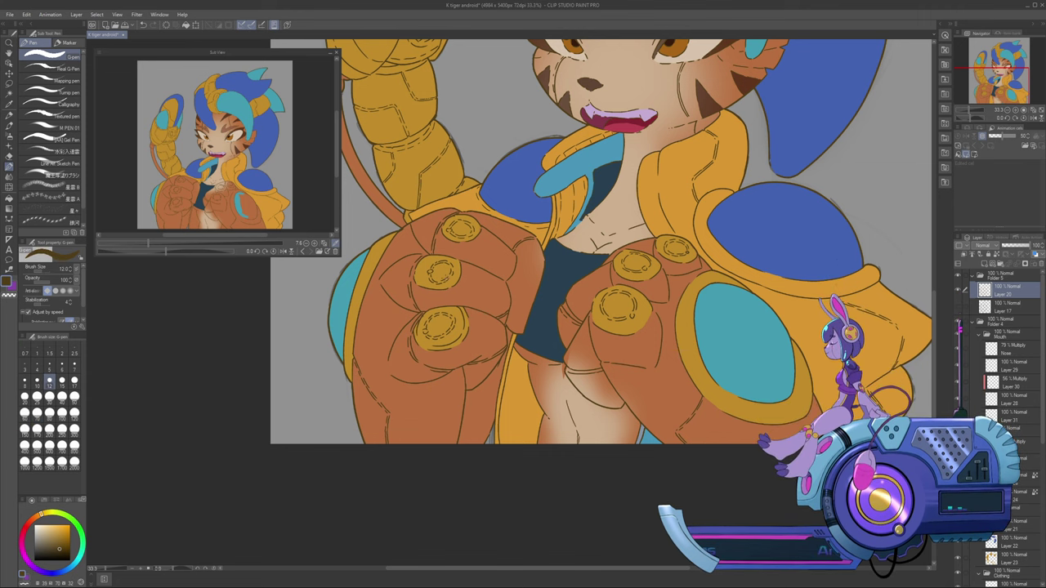
pyautogui.press(']')
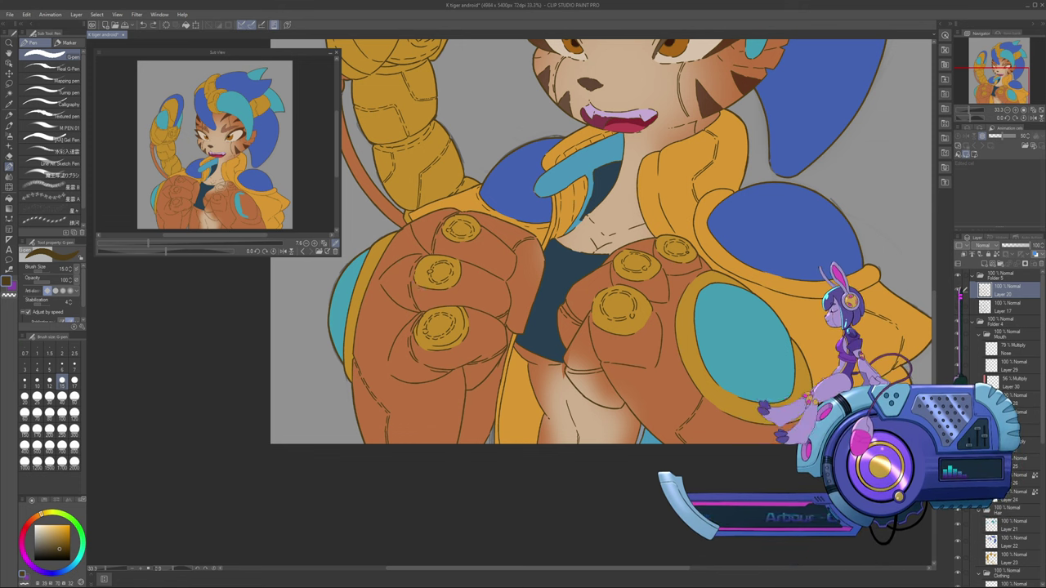
pyautogui.press('[')
pyautogui.press('[')
pyautogui.press('[')
pyautogui.press('[')
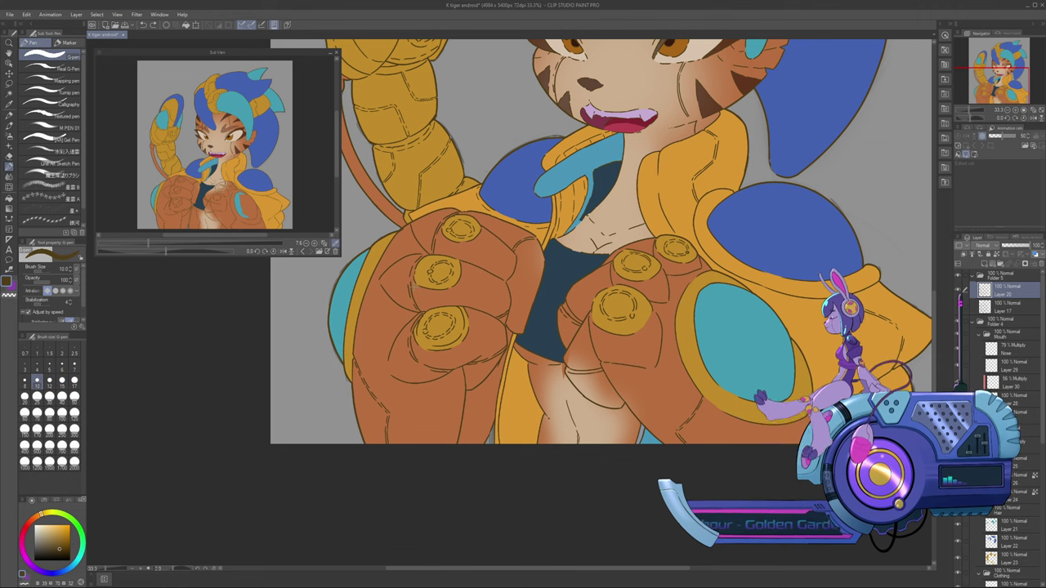
pyautogui.press('[')
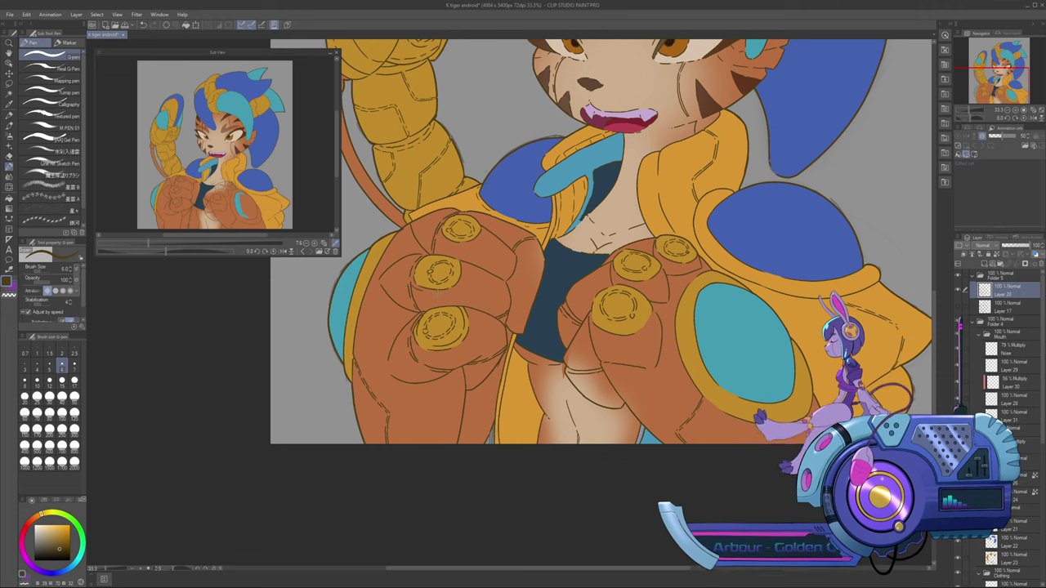
pyautogui.press('[')
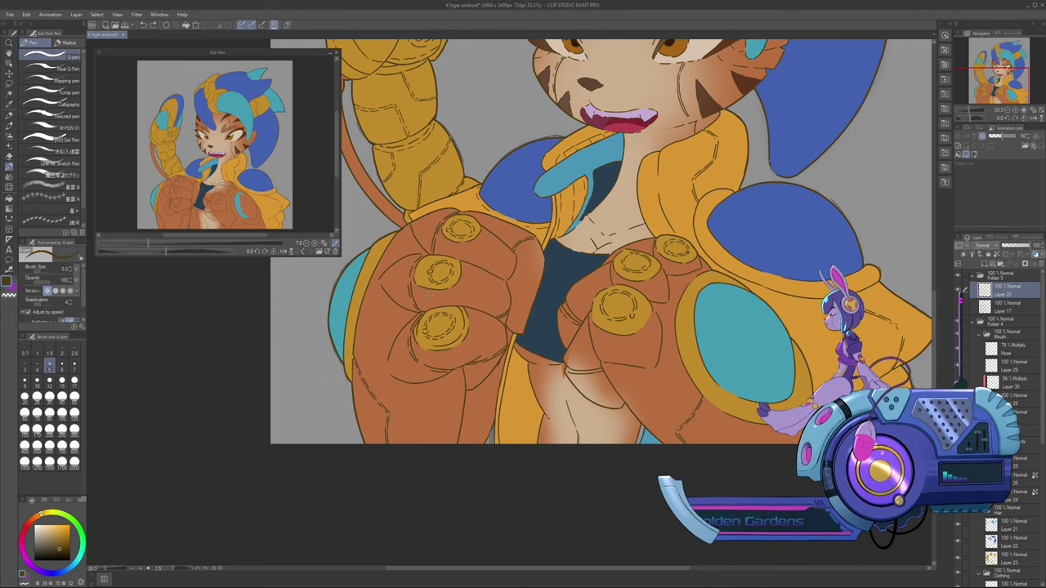
pyautogui.press(']')
pyautogui.press(']')
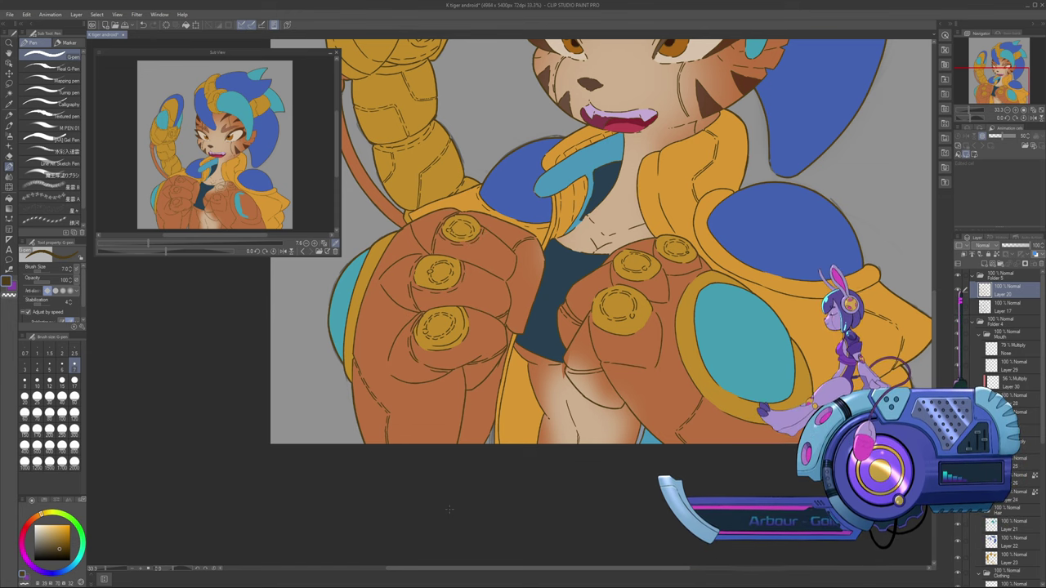
pyautogui.moveTo(537, 569); pyautogui.dragTo(611, 569)
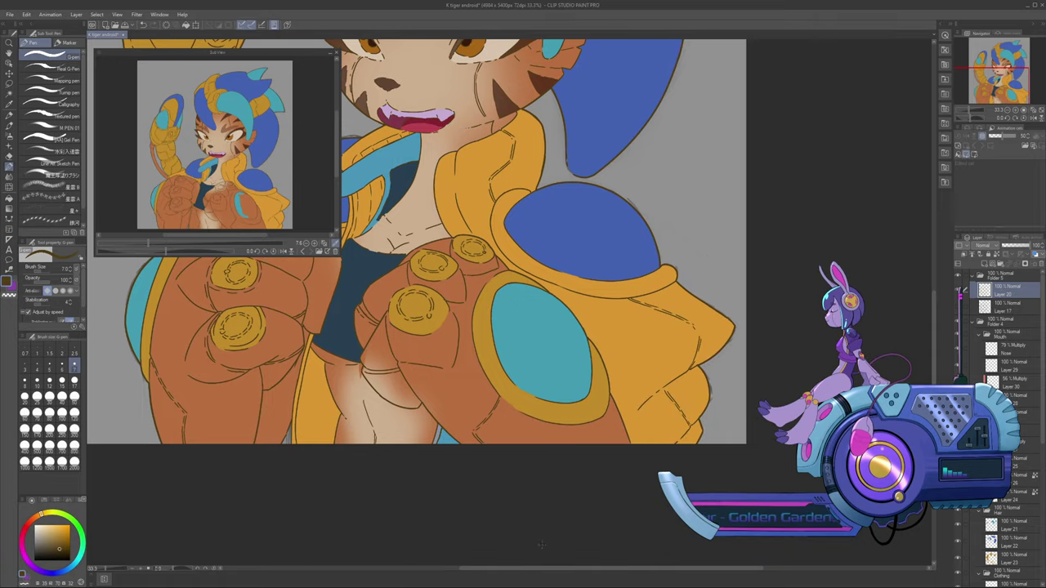
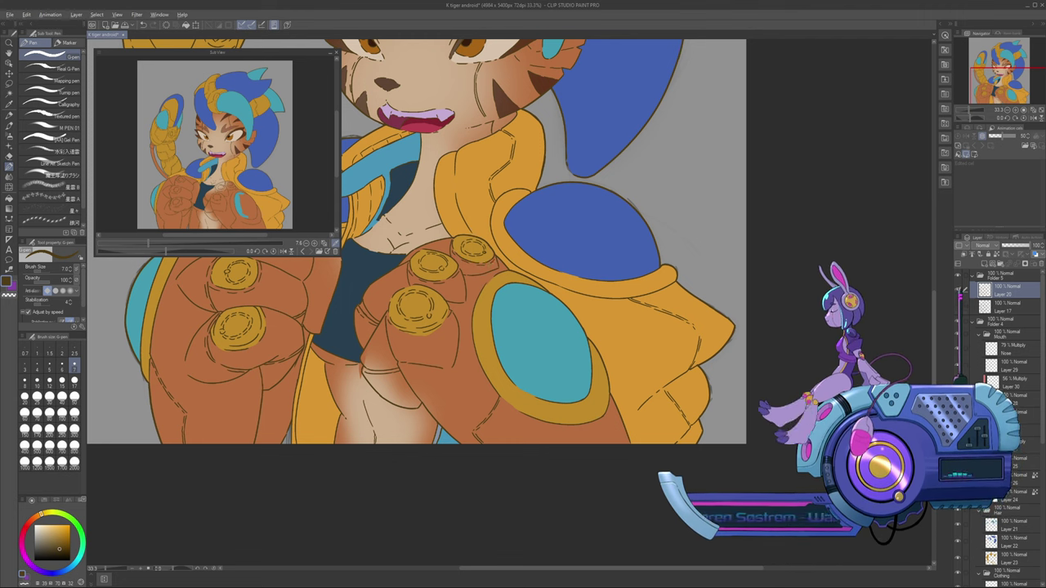
# Sample the finger pads' golden yellow and set the blending mode of Folder 5 to Multiply
pyautogui.keyDown('alt'); pyautogui.click(418, 318); pyautogui.keyUp('alt')
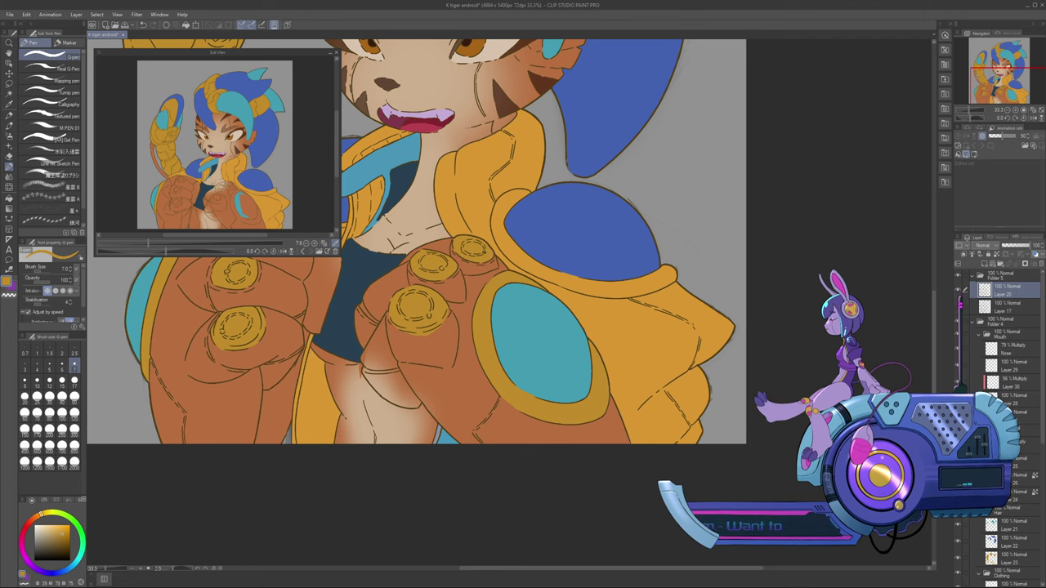
pyautogui.click(1005, 276)
pyautogui.click(984, 245)
pyautogui.click(984, 276)
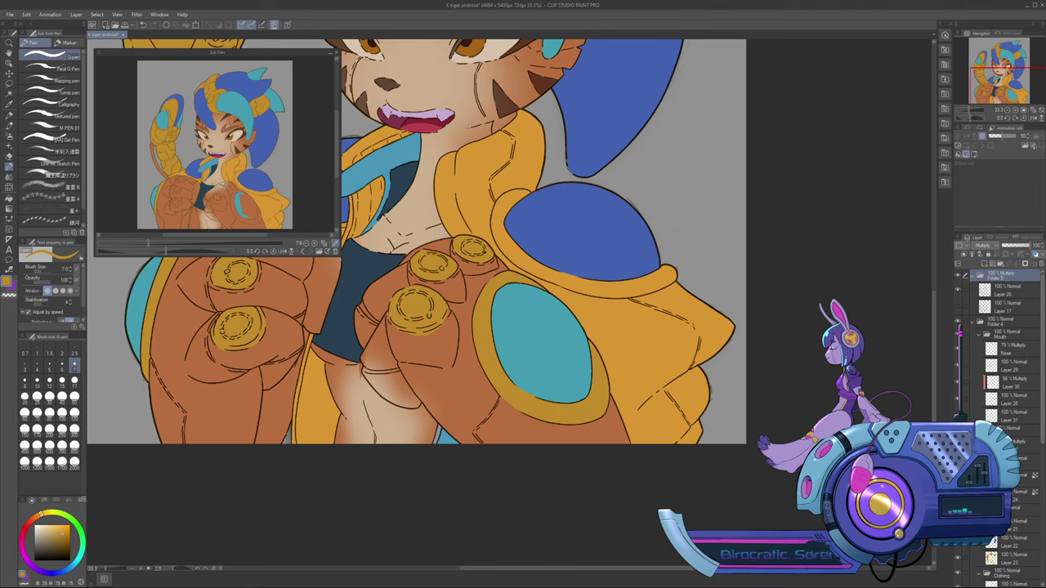
# Touch up the golden yellow fill of the finger pads on Layer 23 with brush size 25
pyautogui.scroll(-4, 1004, 352)
pyautogui.click(1018, 431)
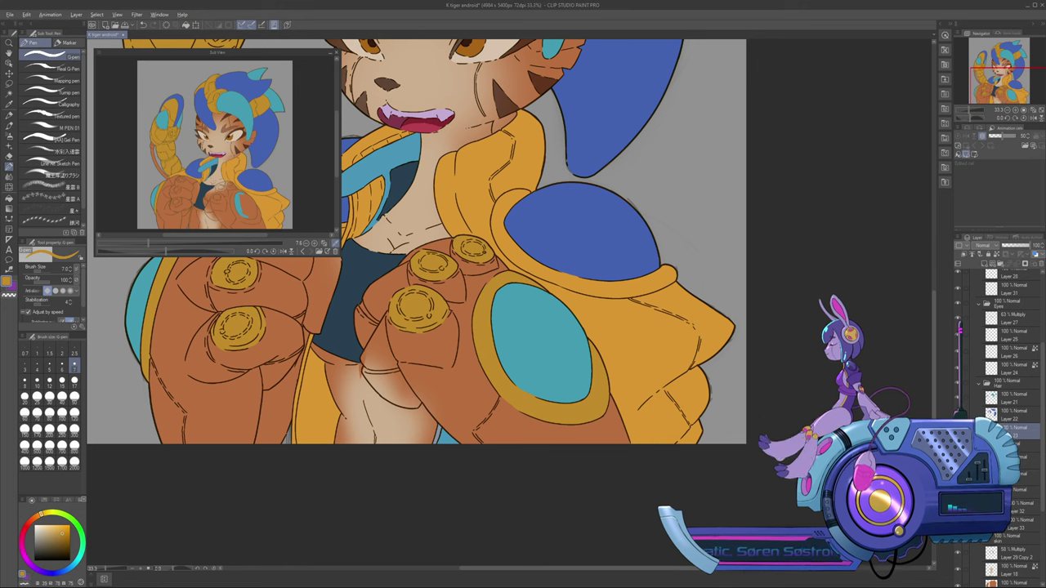
pyautogui.press(']')
pyautogui.press(']')
pyautogui.press(']')
pyautogui.press(']')
pyautogui.press(']')
pyautogui.press(']')
pyautogui.press(']')
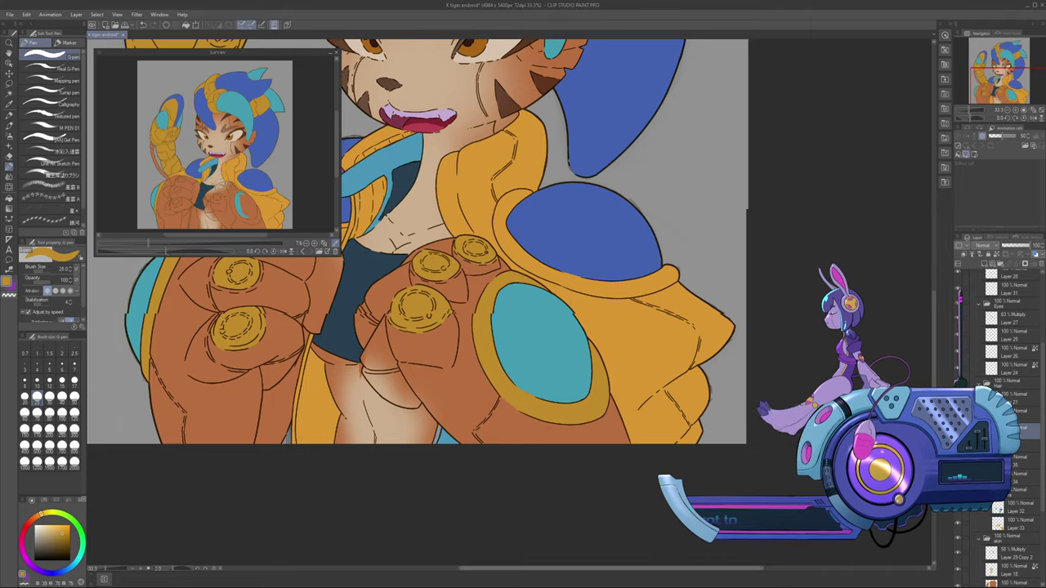
# Airbrush the belly fur with the sampled cream on Layer 18 using the Soft airbrush enlarged to size 500, undoing the last stroke
pyautogui.moveTo(611, 568); pyautogui.dragTo(564, 568)
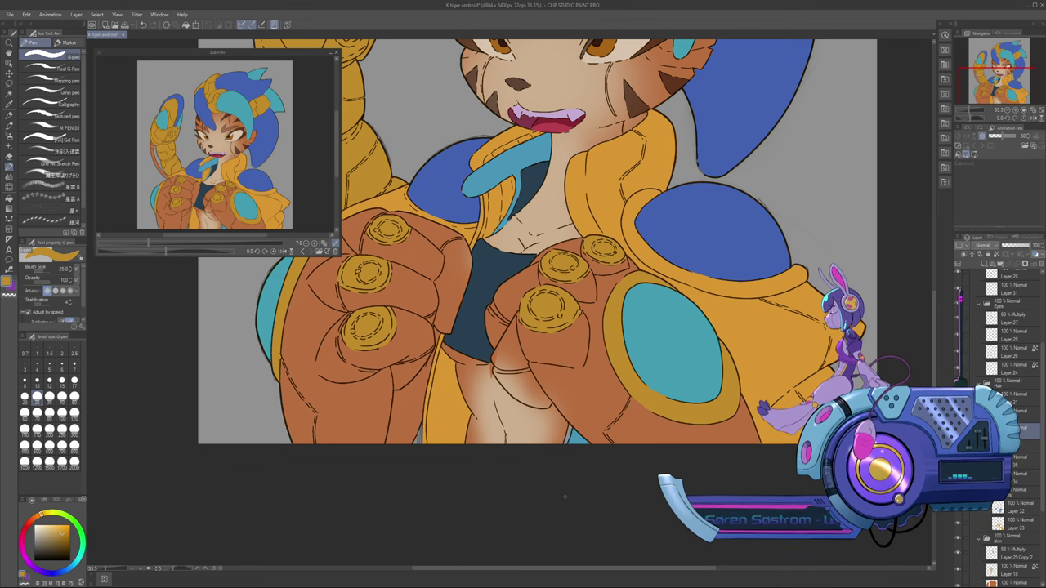
pyautogui.keyDown('alt'); pyautogui.click(518, 422); pyautogui.keyUp('alt')
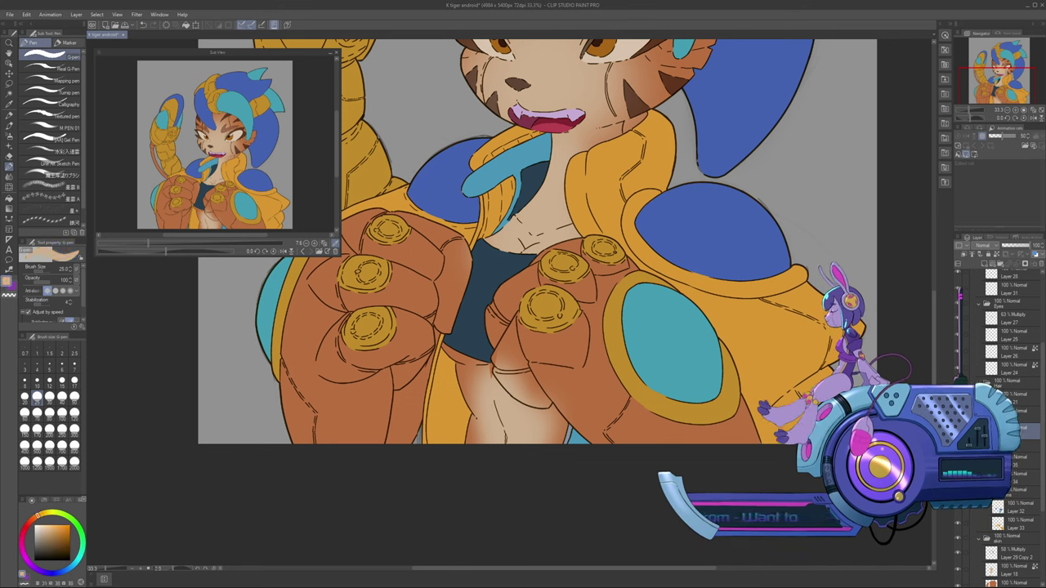
pyautogui.click(9, 136)
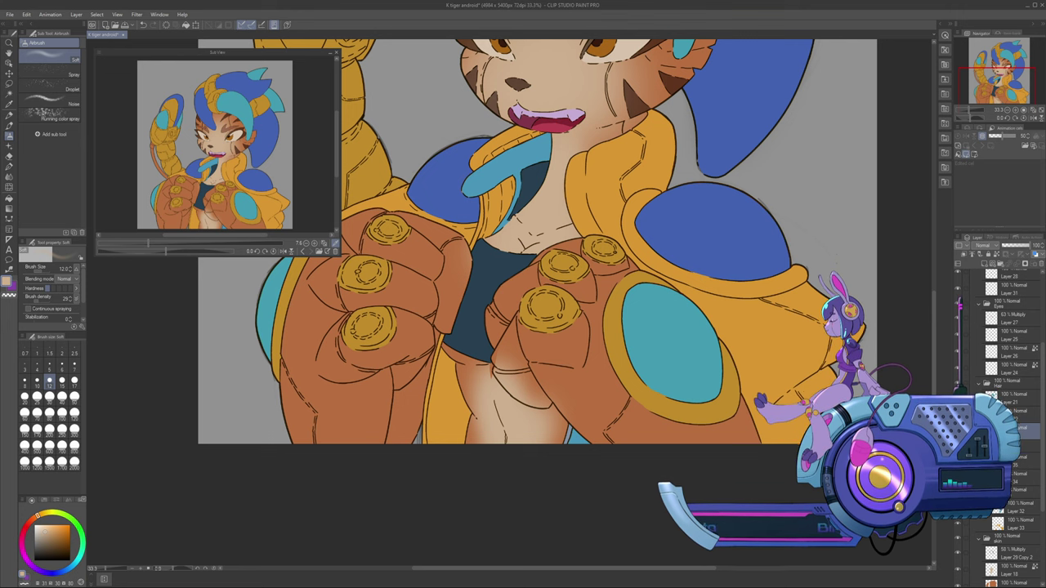
pyautogui.click(1013, 570)
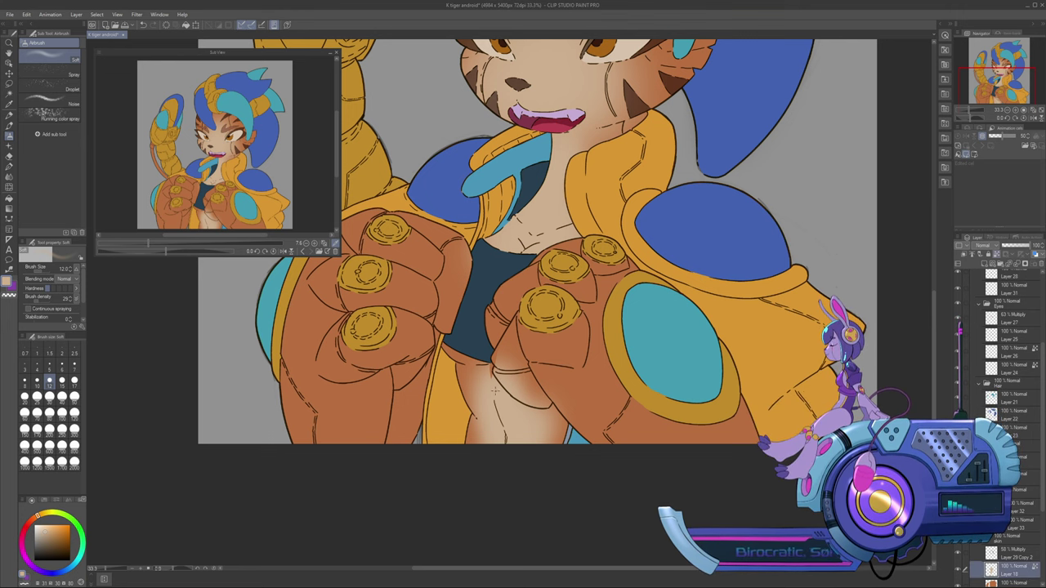
pyautogui.moveTo(495, 388); pyautogui.dragTo(494, 398)
pyautogui.press(']')
pyautogui.press(']')
pyautogui.press(']')
pyautogui.press(']')
pyautogui.press(']')
pyautogui.press(']')
pyautogui.press(']')
pyautogui.press(']')
pyautogui.press(']')
pyautogui.press(']')
pyautogui.press(']')
pyautogui.press(']')
pyautogui.press(']')
pyautogui.press(']')
pyautogui.press(']')
pyautogui.press(']')
pyautogui.press(']')
pyautogui.press(']')
pyautogui.press(']')
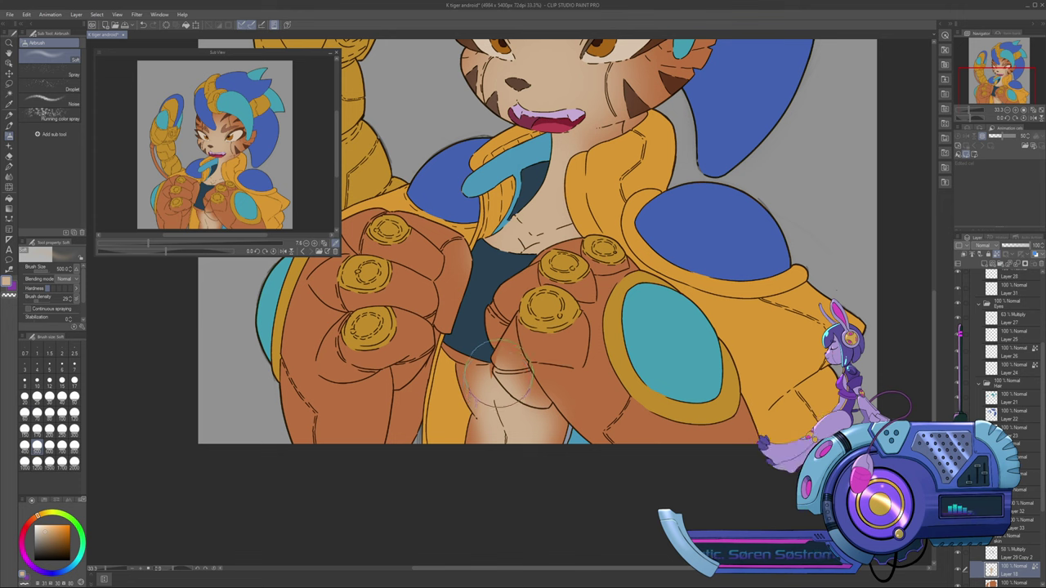
pyautogui.moveTo(500, 384); pyautogui.dragTo(527, 421)
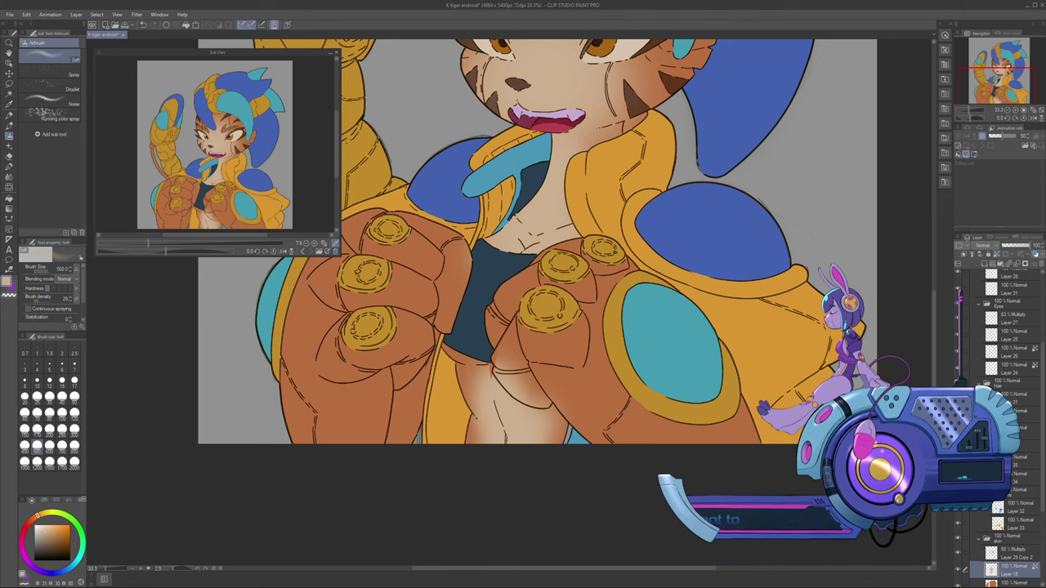
pyautogui.moveTo(499, 381)
pyautogui.mouseDown()
pyautogui.moveTo(501, 364)
pyautogui.moveTo(515, 386)
pyautogui.mouseUp()
pyautogui.hotkey('ctrl', 'z')
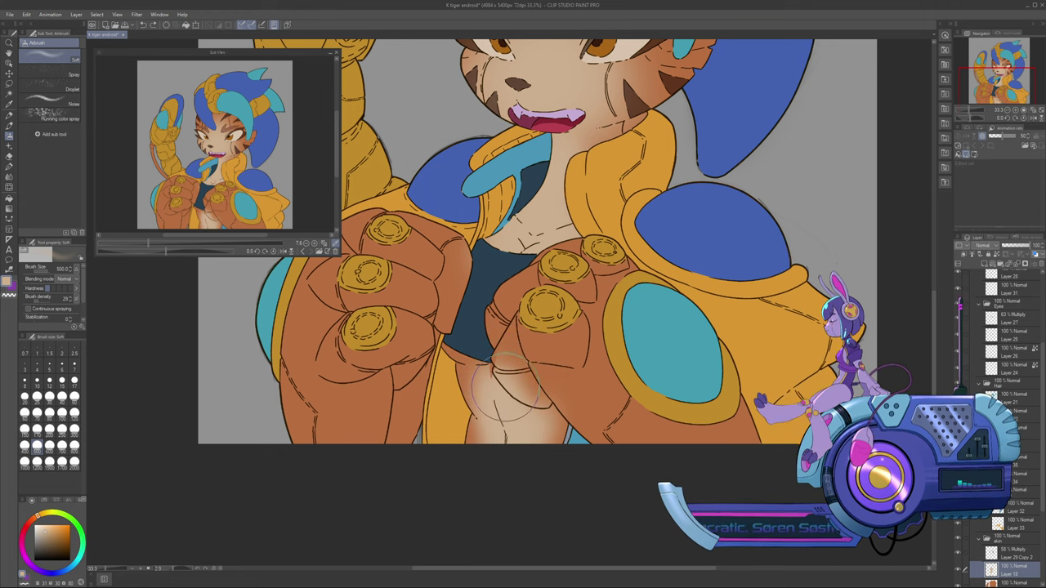
# Blend more cream into the belly fur beside the hand with the Soft airbrush reduced to size 250
pyautogui.press('[')
pyautogui.press('[')
pyautogui.press('[')
pyautogui.moveTo(500, 374)
pyautogui.mouseDown()
pyautogui.moveTo(500, 359)
pyautogui.moveTo(494, 372)
pyautogui.moveTo(529, 419)
pyautogui.mouseUp()
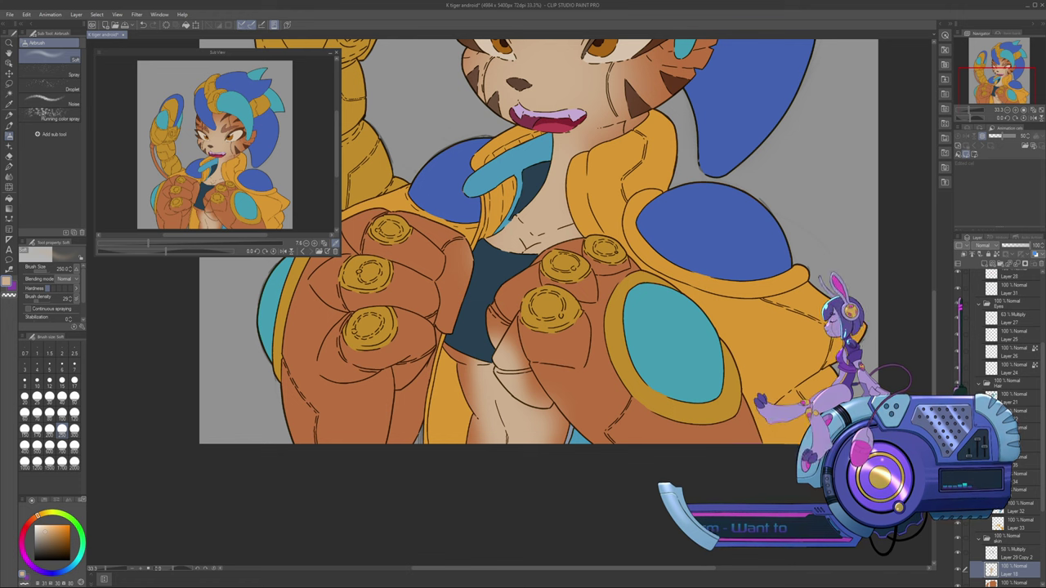
# Clean the stray cream off the orange-brown fingers beside the belly with the Mechanical pencil on Layer 18
pyautogui.click(9, 116)
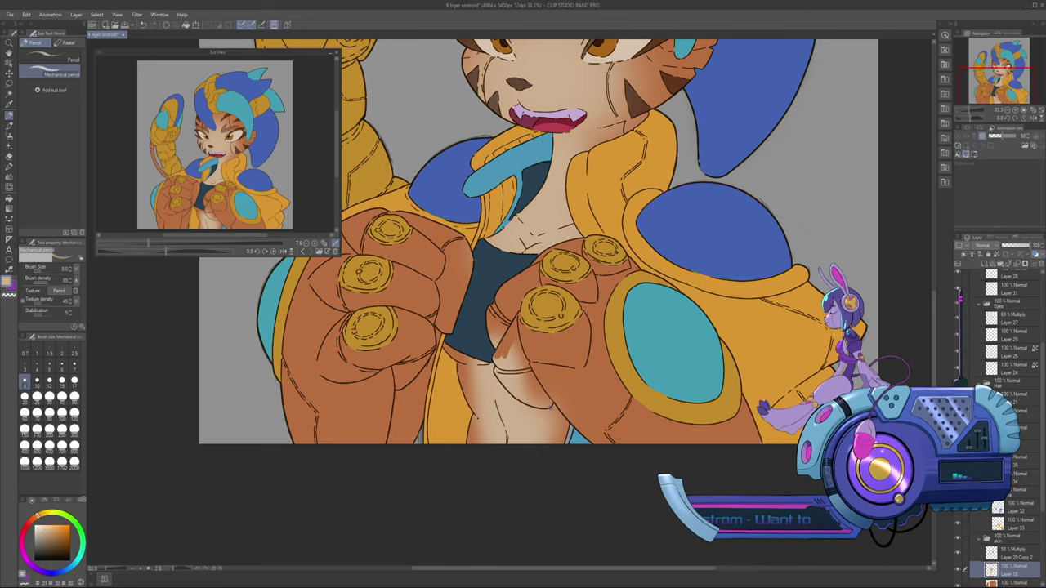
pyautogui.moveTo(523, 237); pyautogui.dragTo(522, 241)
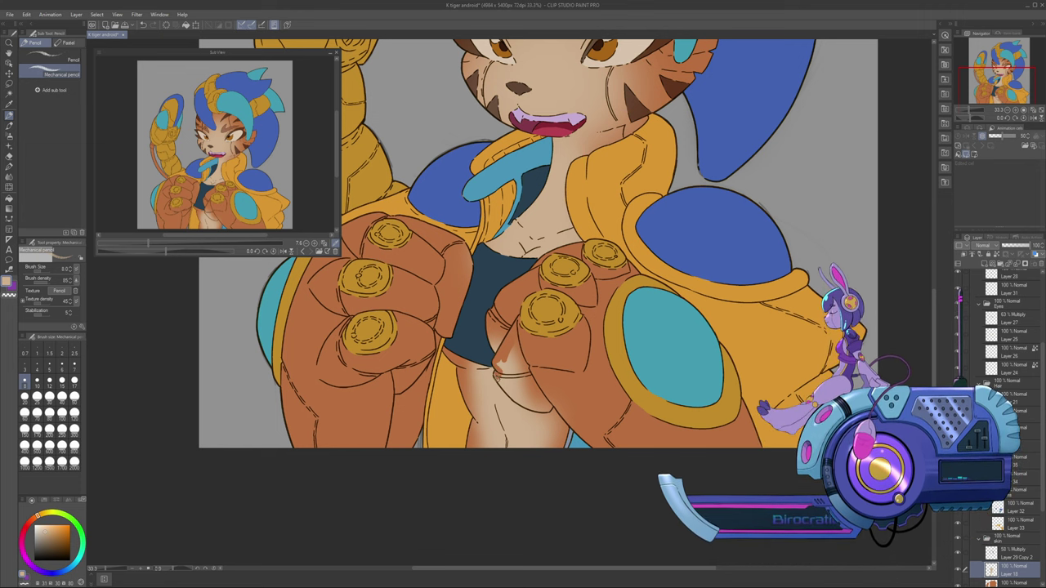
pyautogui.moveTo(497, 374); pyautogui.dragTo(536, 410)
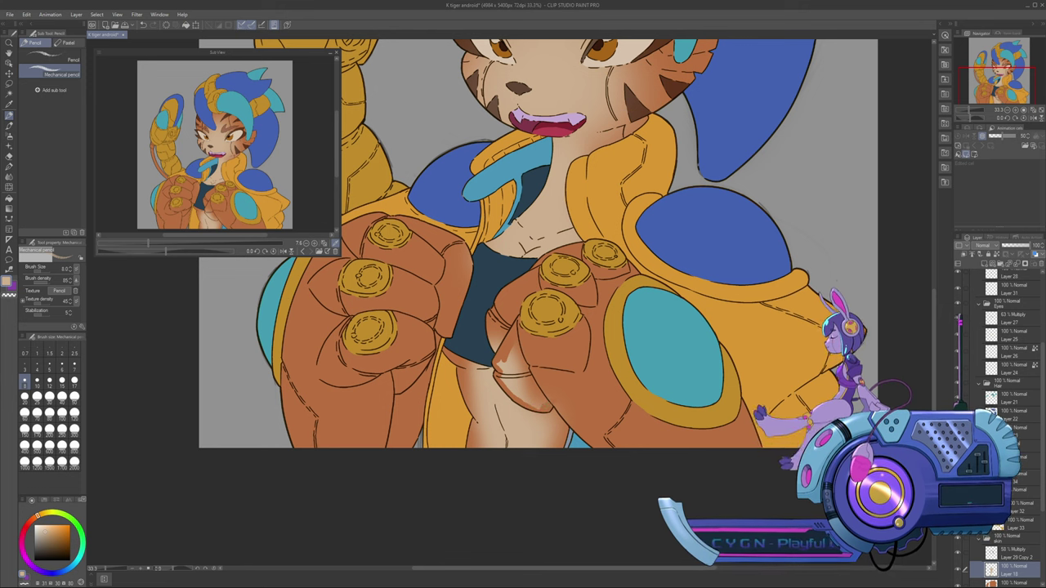
pyautogui.moveTo(516, 353)
pyautogui.mouseDown()
pyautogui.moveTo(508, 382)
pyautogui.moveTo(537, 405)
pyautogui.mouseUp()
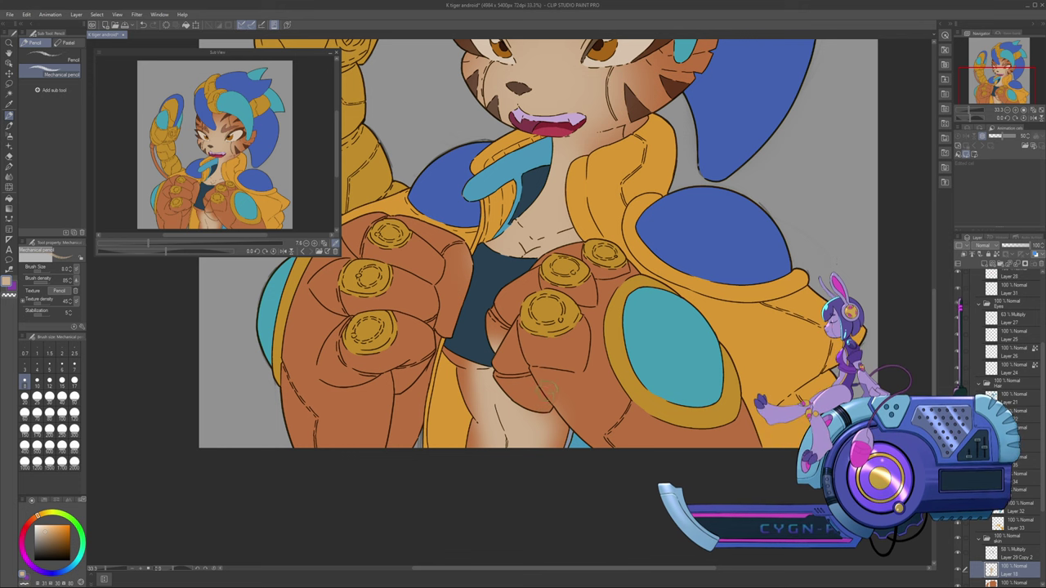
pyautogui.moveTo(500, 330); pyautogui.dragTo(493, 341)
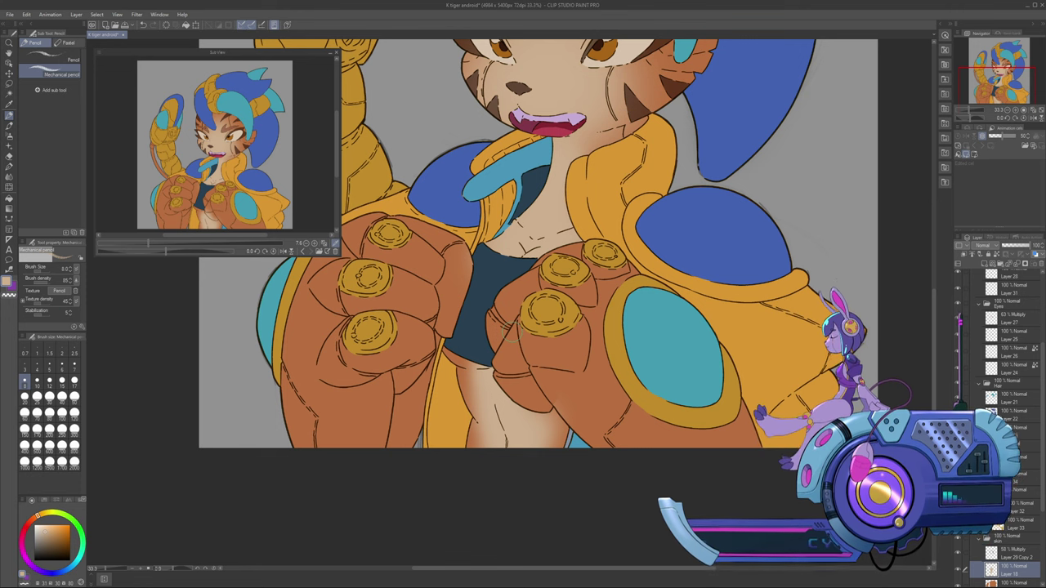
pyautogui.scroll(-3, 510, 332)
pyautogui.moveTo(509, 332); pyautogui.dragTo(484, 423)
# Show the background layer above Paper, fill it with a muted blue, and shift its hue to a muted green
pyautogui.keyDown('alt'); pyautogui.click(607, 348); pyautogui.keyUp('alt')
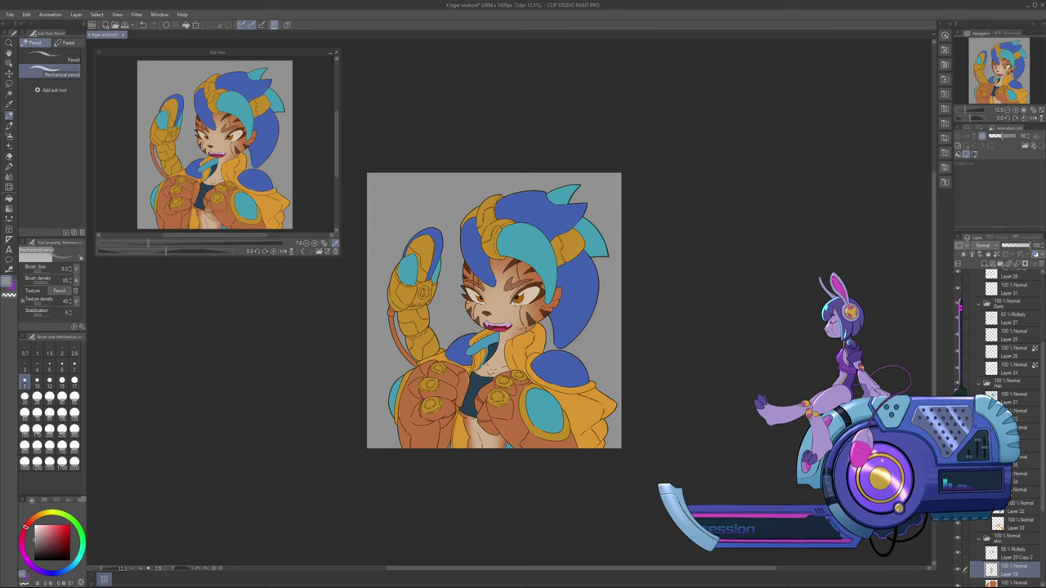
pyautogui.moveTo(31, 566); pyautogui.dragTo(70, 567)
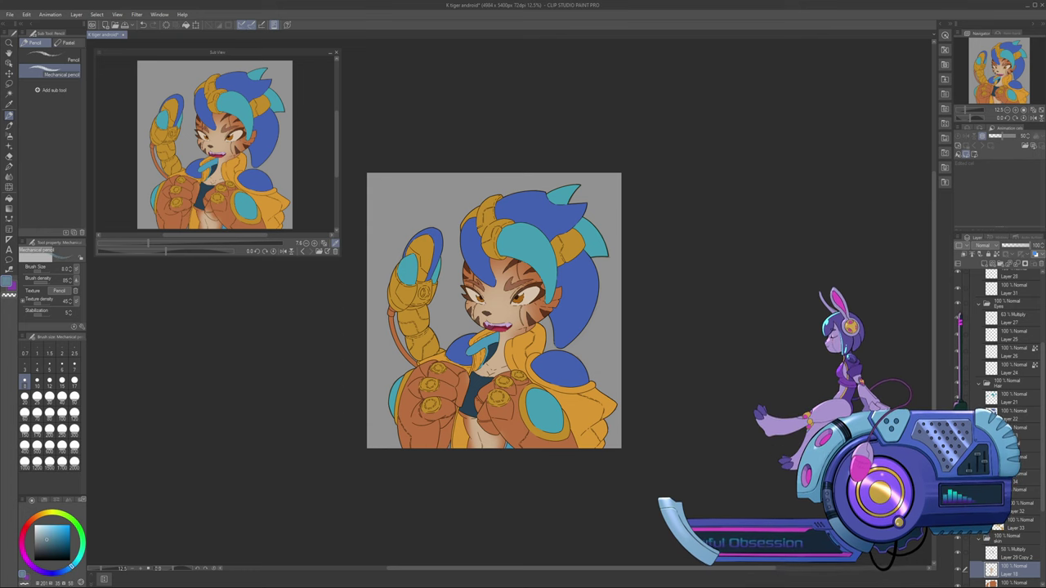
pyautogui.press('g')
pyautogui.scroll(-5, 996, 408)
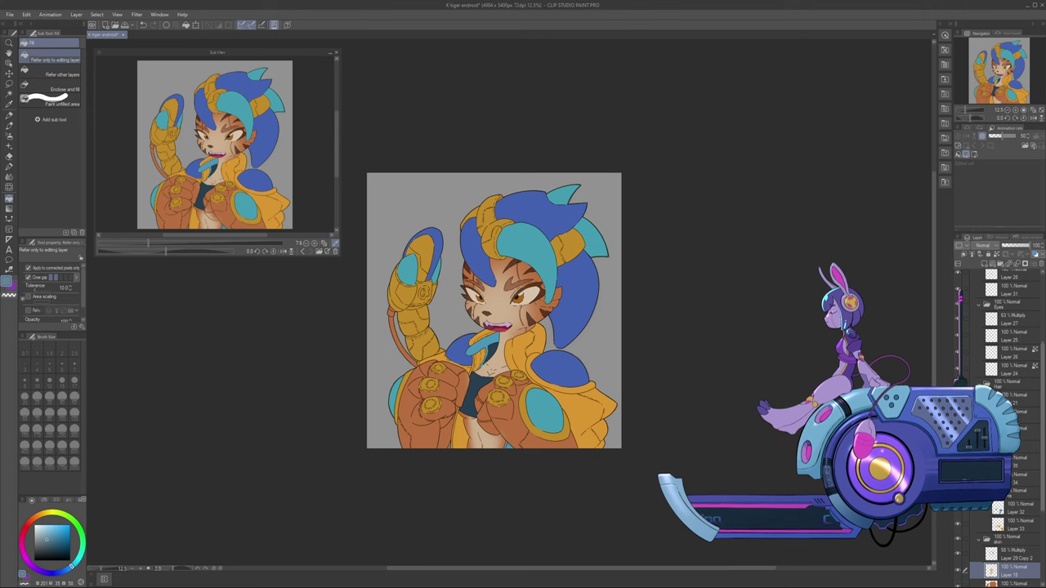
pyautogui.click(1005, 562)
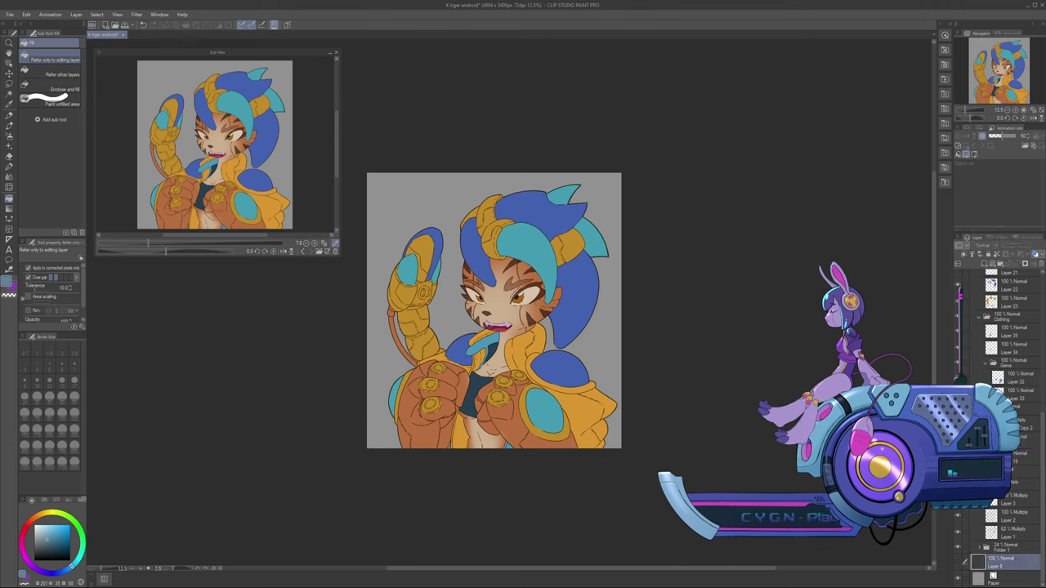
pyautogui.click(957, 562)
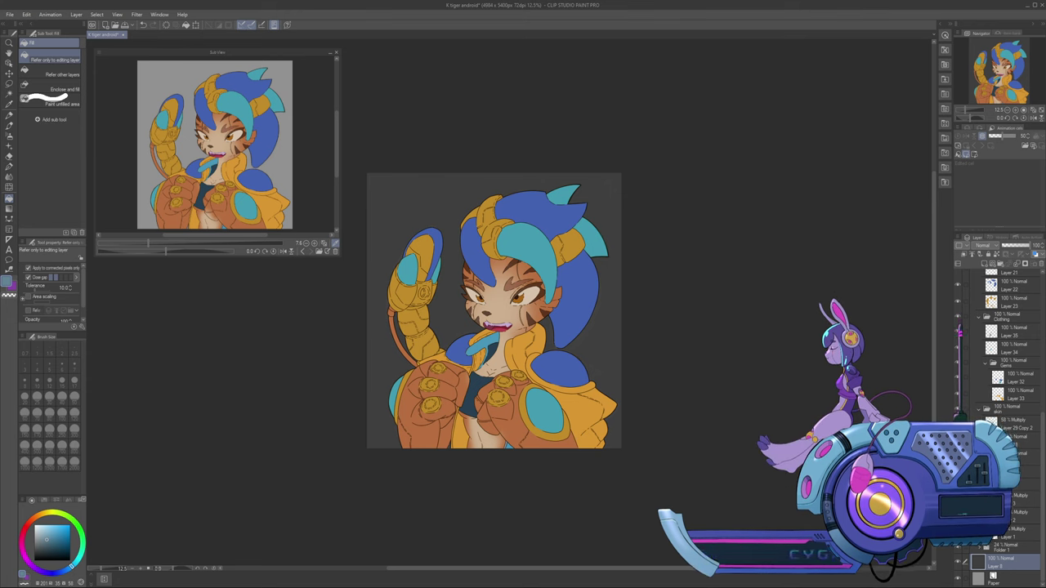
pyautogui.click(425, 204)
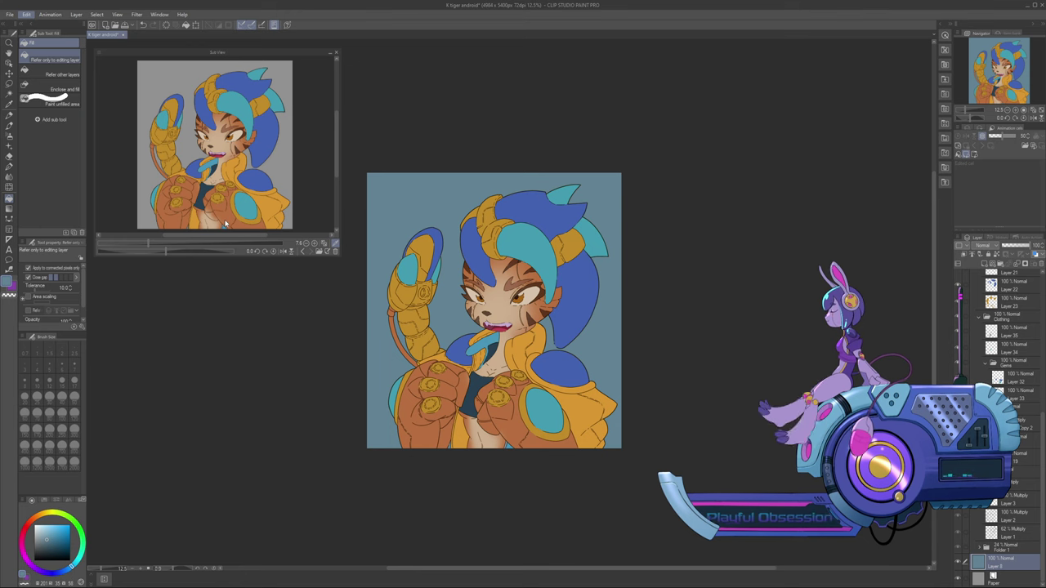
pyautogui.hotkey('ctrl', 'u')
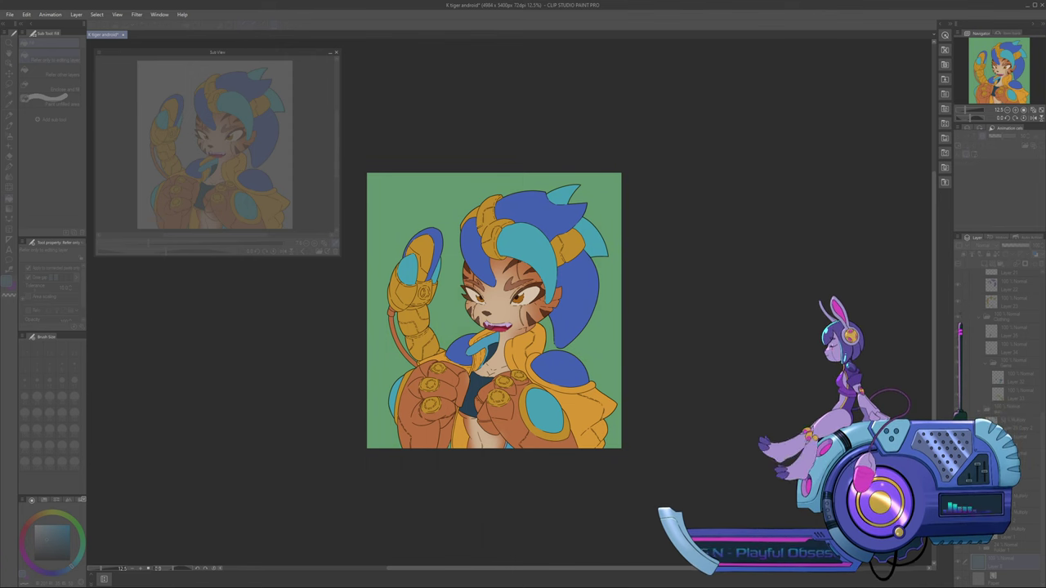
pyautogui.press('Return')
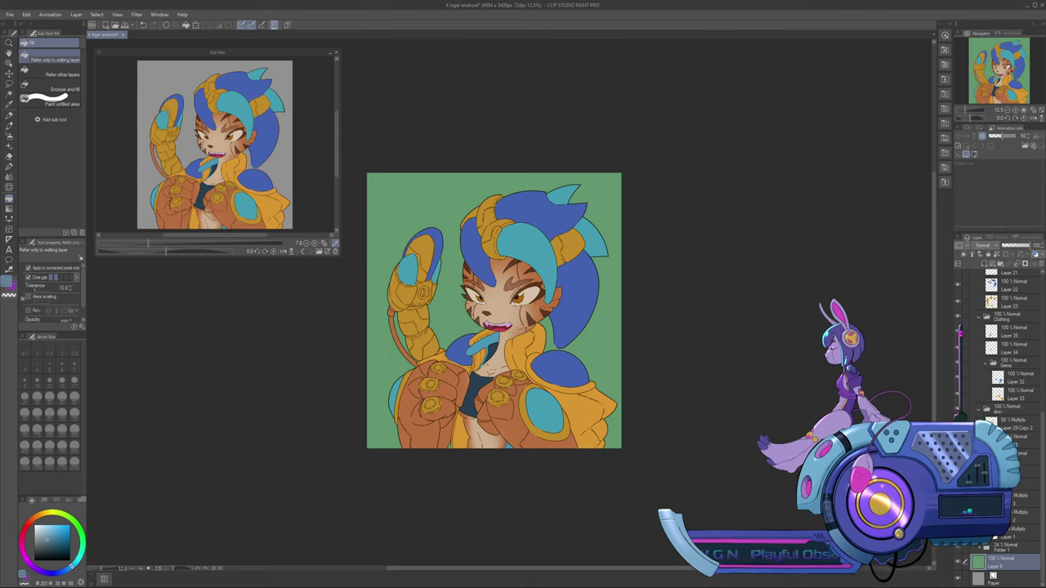
# Add a new layer folder directly above Folder 4, which holds the character's colour folders
pyautogui.scroll(8, 1001, 409)
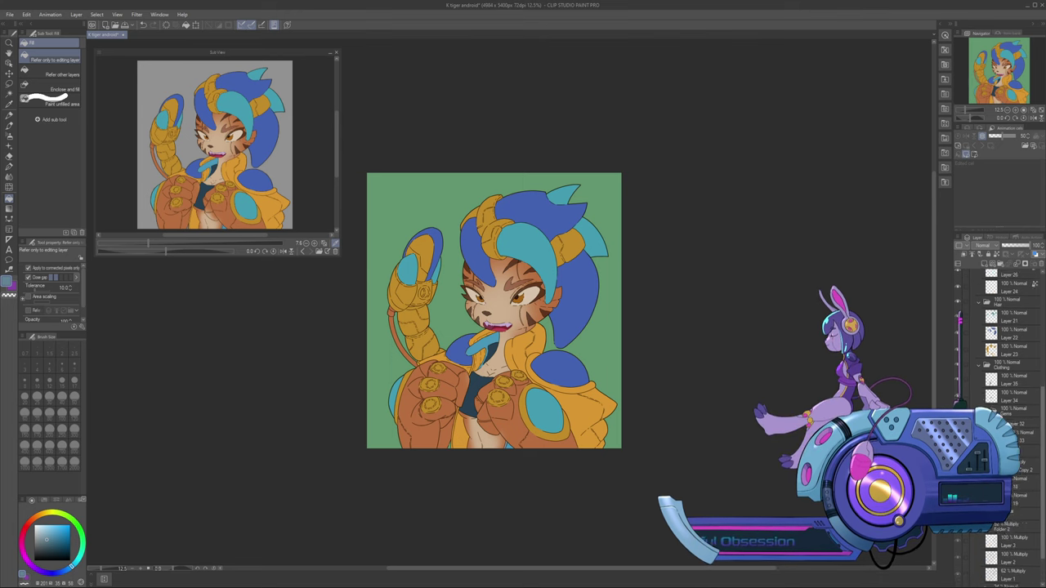
pyautogui.scroll(-3, 1001, 409)
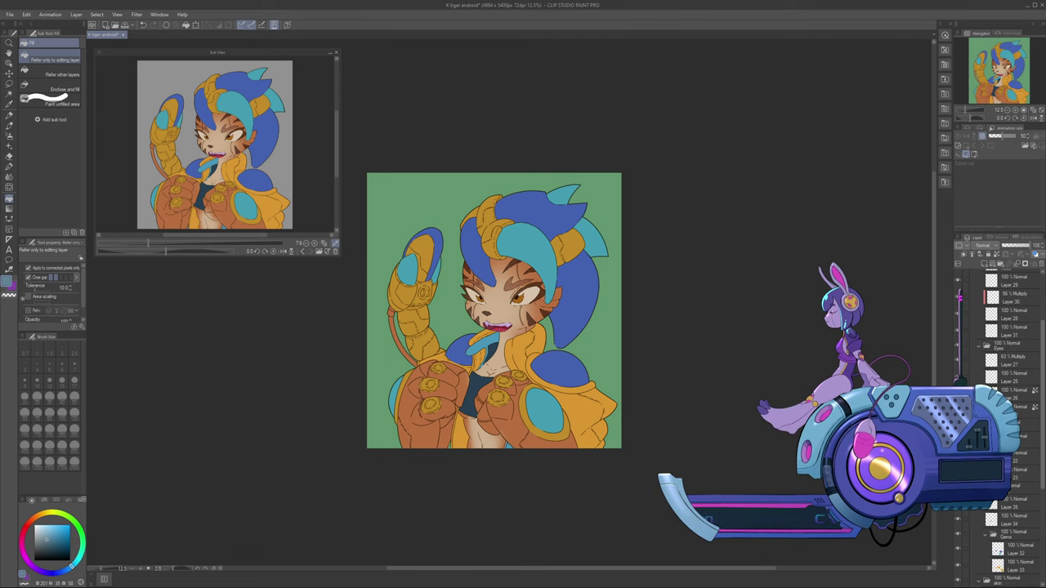
pyautogui.click(1015, 360)
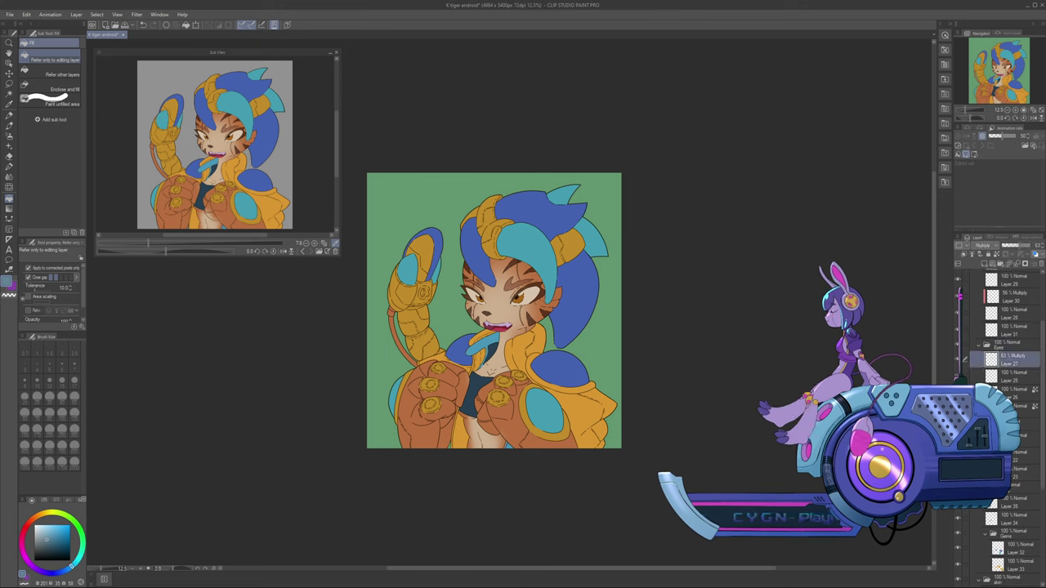
pyautogui.click(1014, 376)
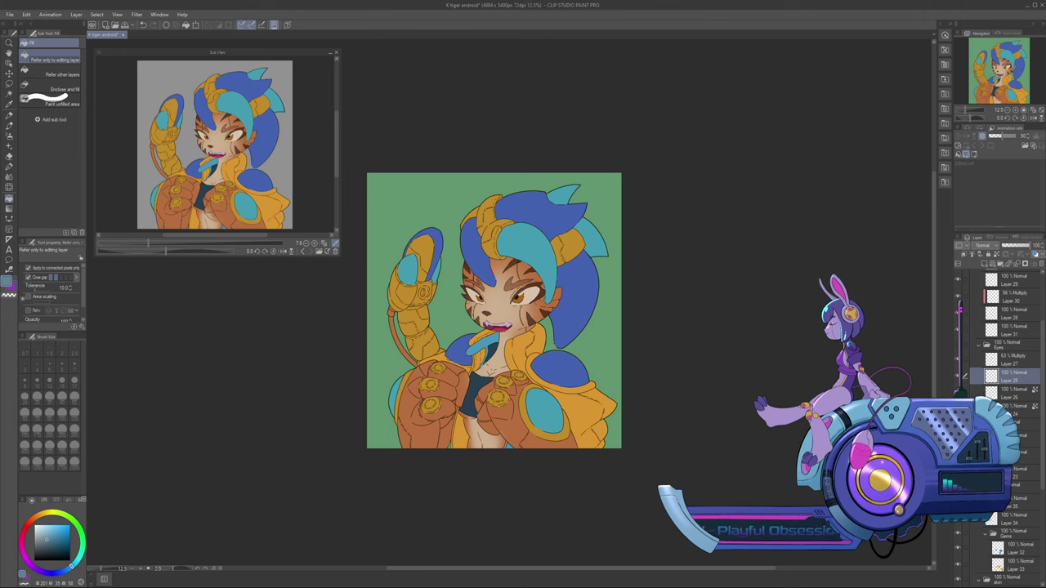
pyautogui.click(957, 376)
pyautogui.click(958, 345)
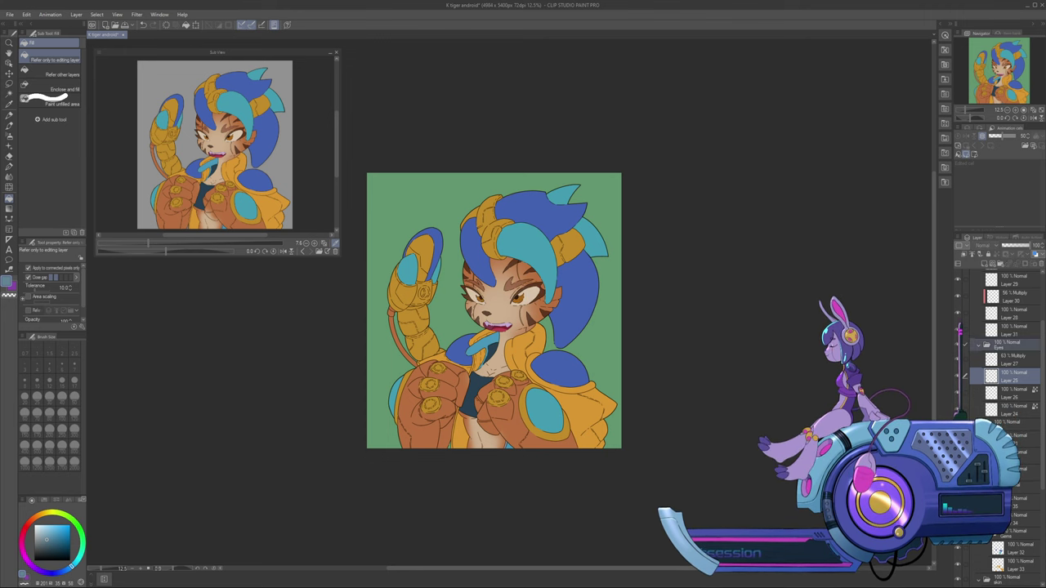
pyautogui.moveTo(1042, 360); pyautogui.dragTo(1043, 313)
pyautogui.click(1006, 334)
pyautogui.click(1004, 322)
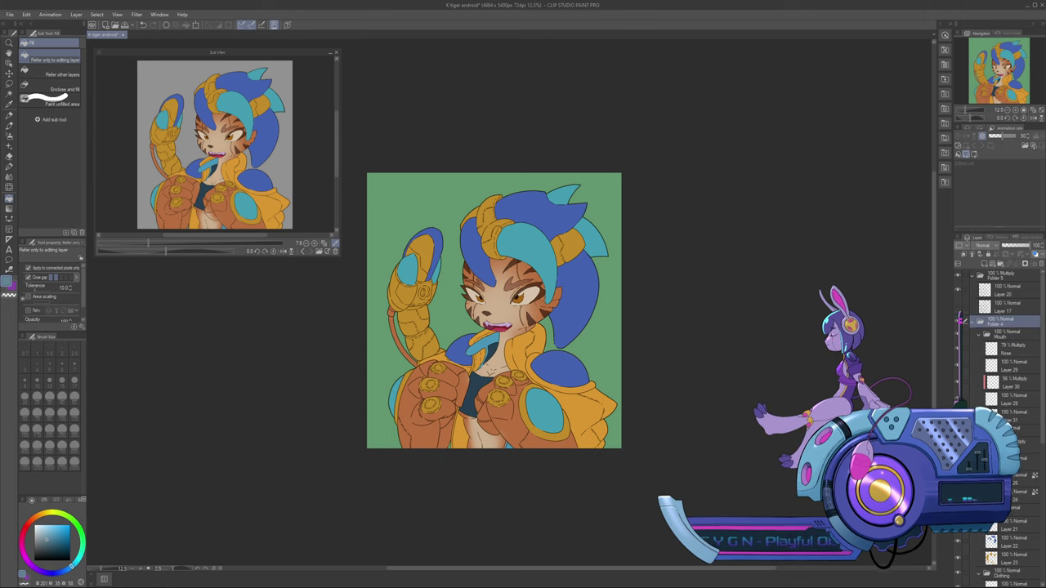
pyautogui.click(1007, 334)
pyautogui.click(1003, 322)
pyautogui.click(1000, 264)
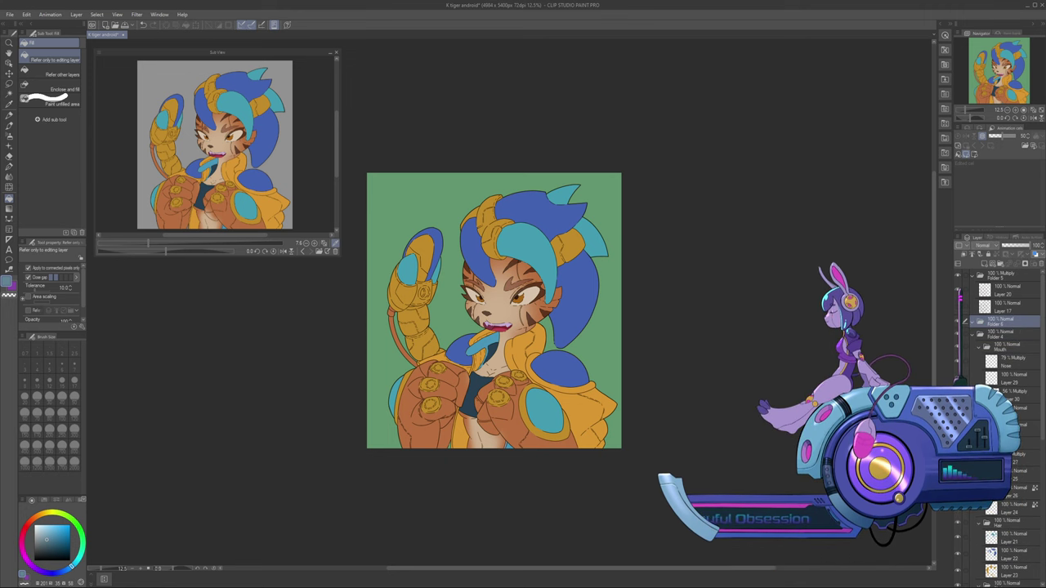
# Rename Folder 4, which contains the colour folders, as Shade
pyautogui.click(1006, 334)
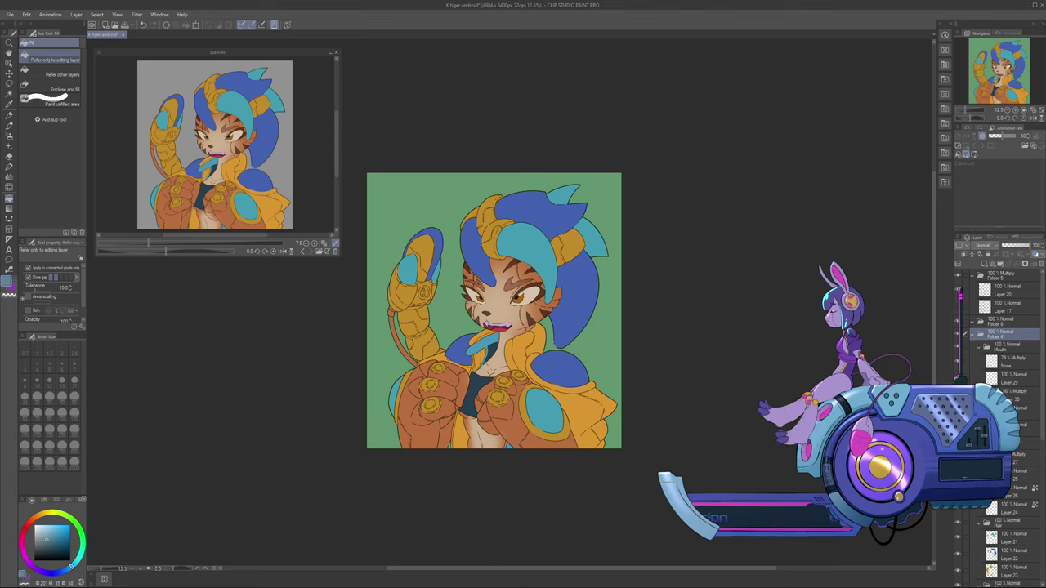
pyautogui.write('Shade')
pyautogui.press('Return')
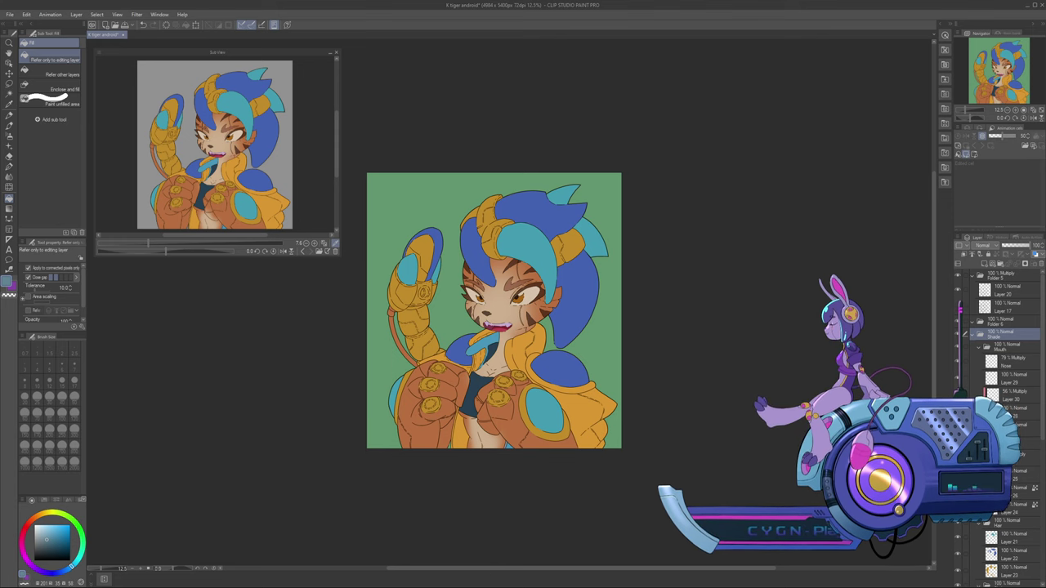
# Add another layer folder directly above Shade and name it Light
pyautogui.click(1000, 264)
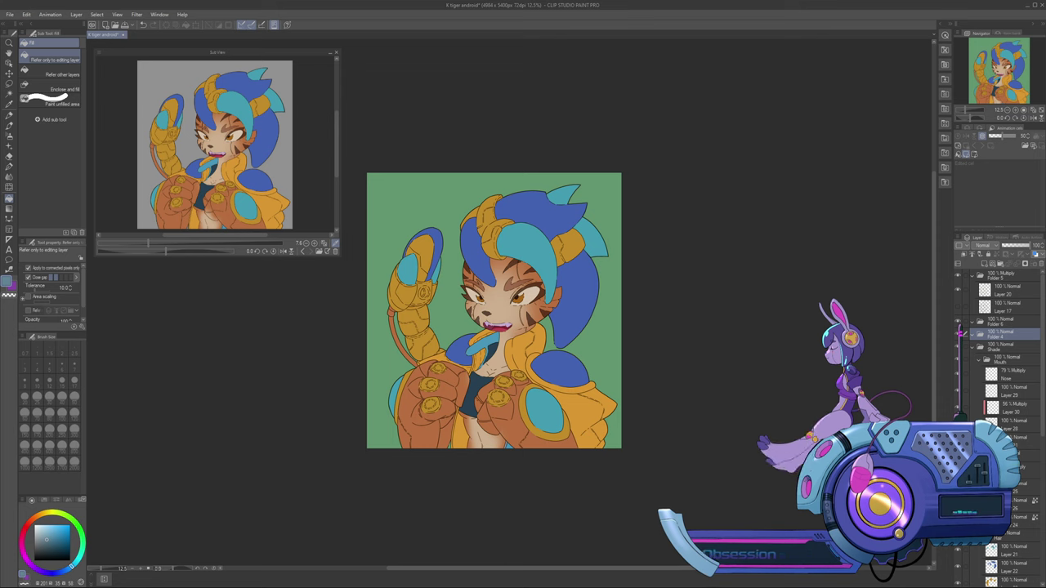
pyautogui.doubleClick(995, 336)
pyautogui.write('Light')
pyautogui.press('Return')
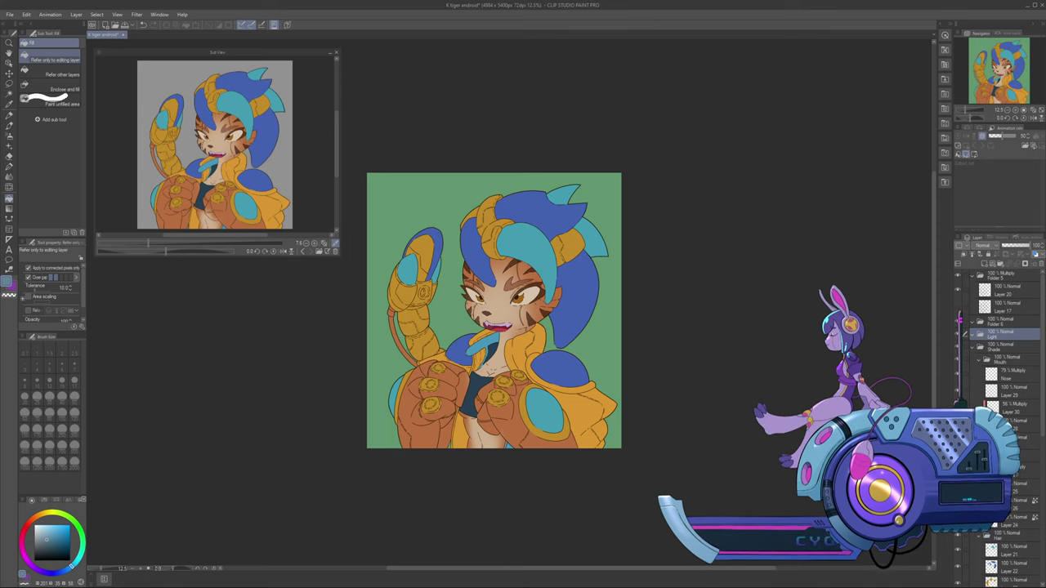
# Collapse the Mouth, Eyes, Hair, Clothing and skin folders inside Shade, and select the folder just below skin
pyautogui.click(978, 456)
pyautogui.click(978, 469)
pyautogui.click(978, 482)
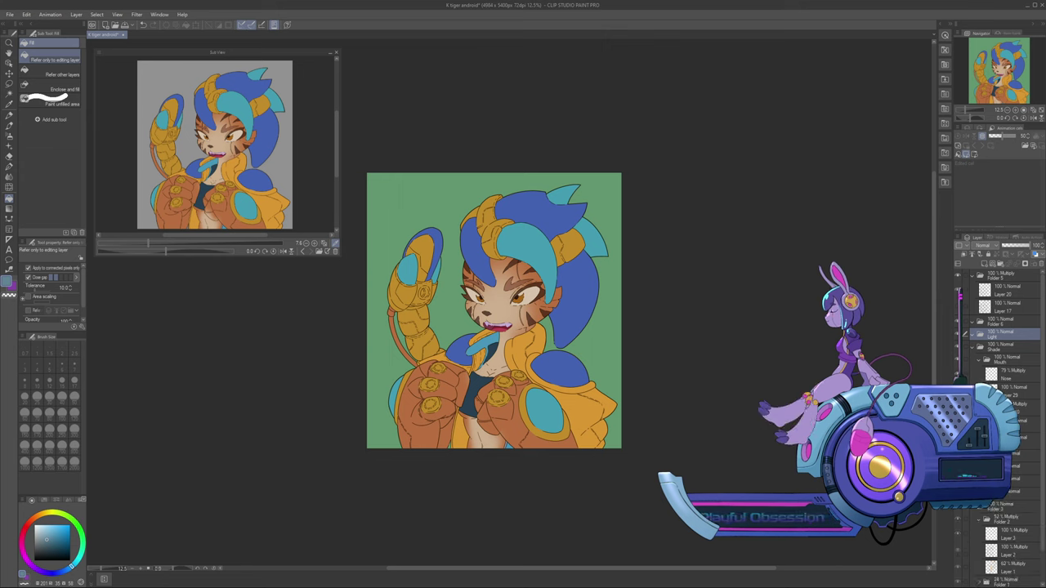
pyautogui.click(979, 359)
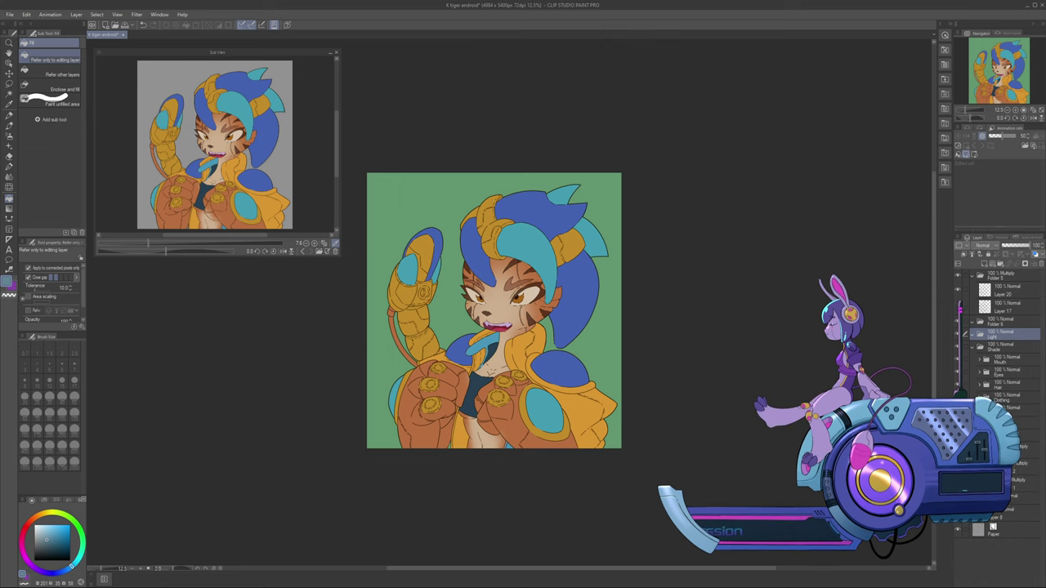
pyautogui.click(1011, 423)
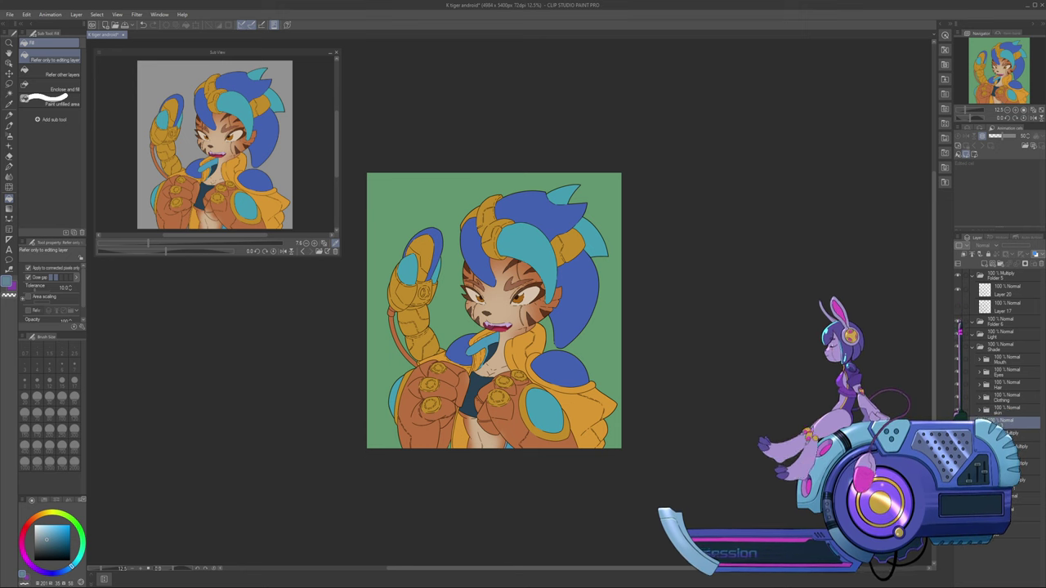
# Save the illustration, and save a second version of the file as K tiger android 2
pyautogui.hotkey('ctrl', 's')
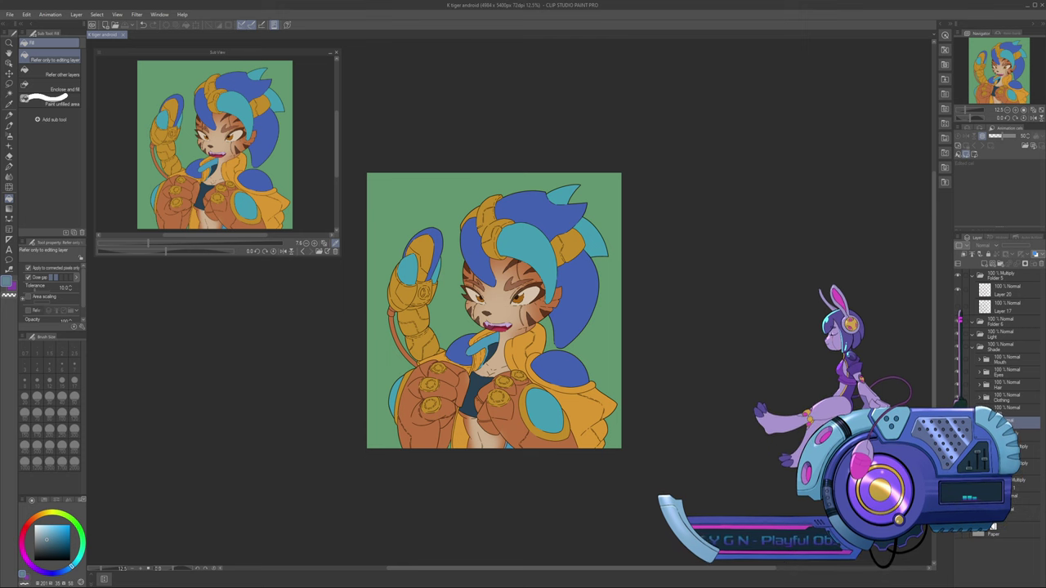
pyautogui.click(10, 14)
pyautogui.click(123, 150)
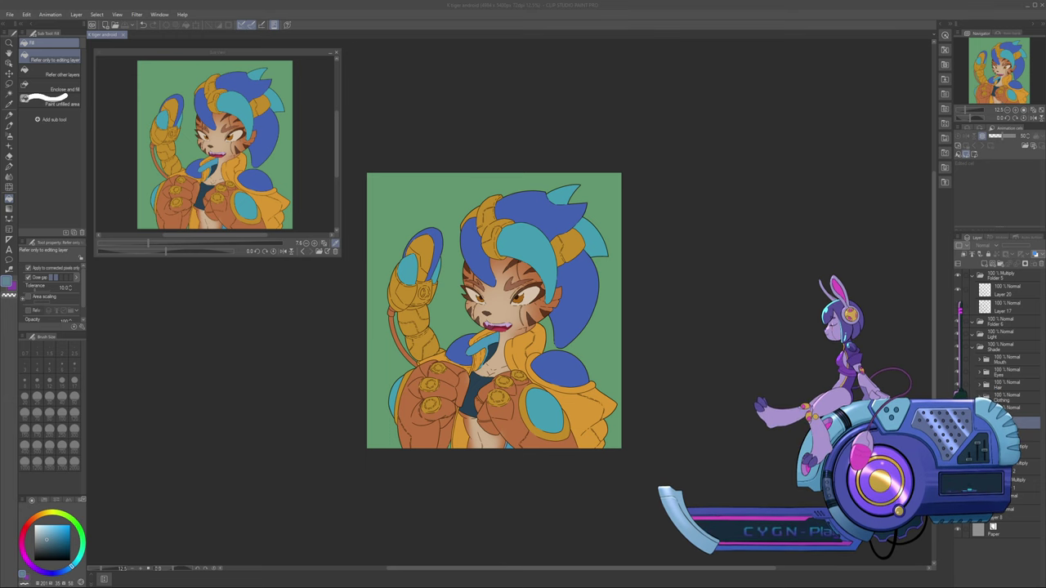
pyautogui.press('Return')
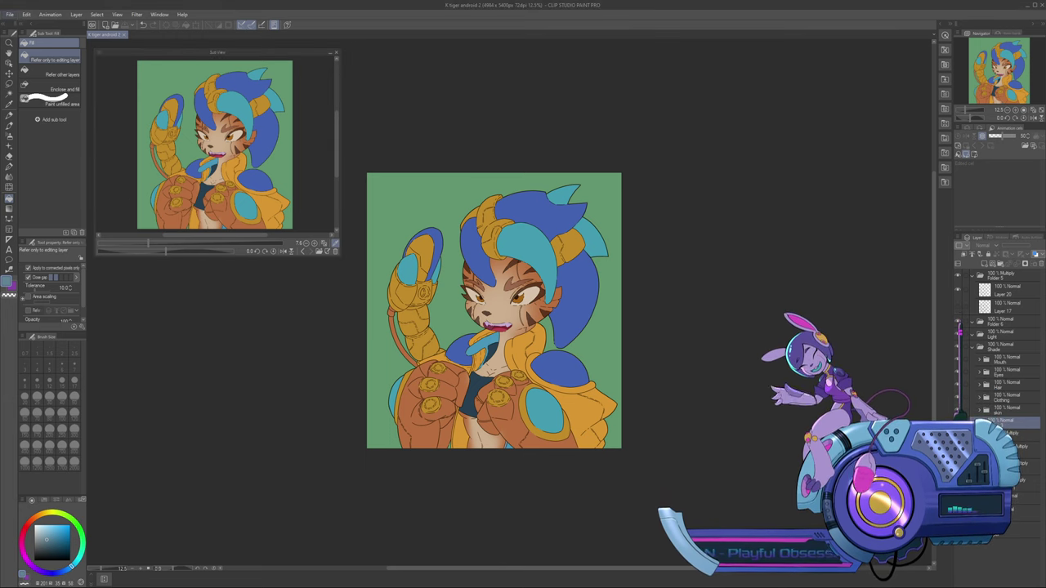
pyautogui.click(9, 14)
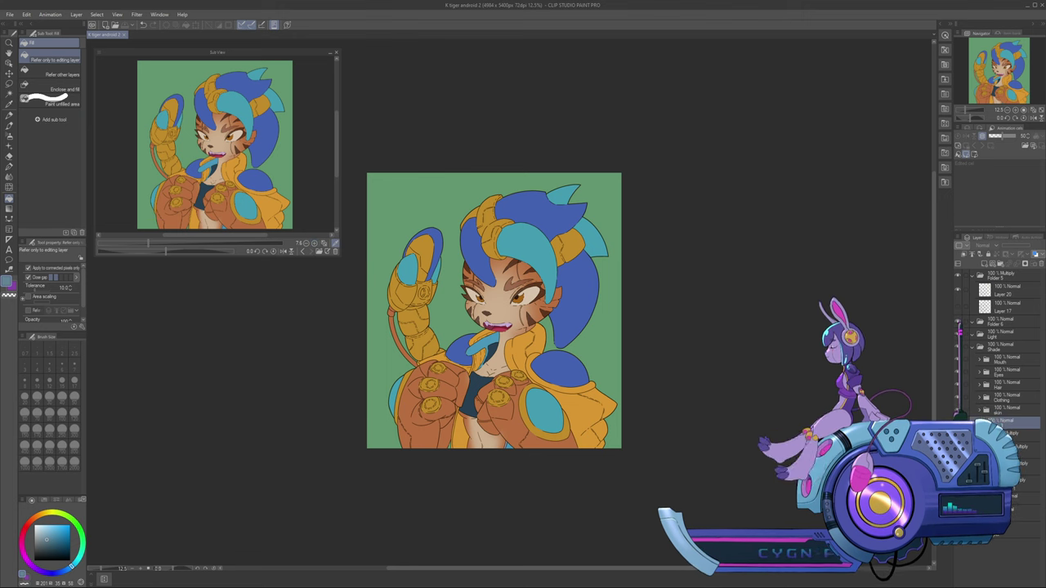
pyautogui.click(319, 251)
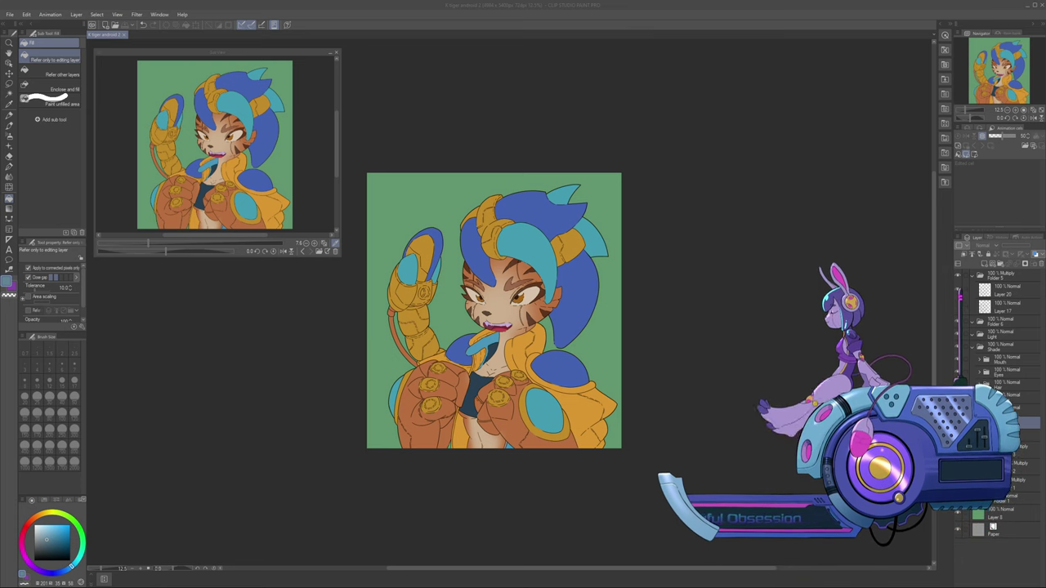
pyautogui.hotkey('alt', 'Tab')
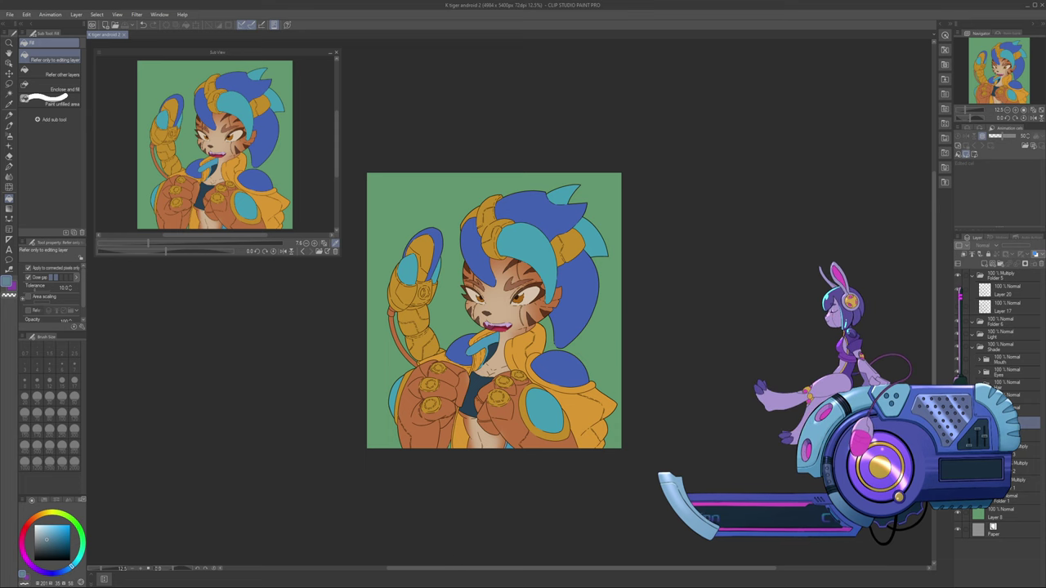
# Add a new layer folder inside Shade, directly above the Mouth folder
pyautogui.click(966, 345)
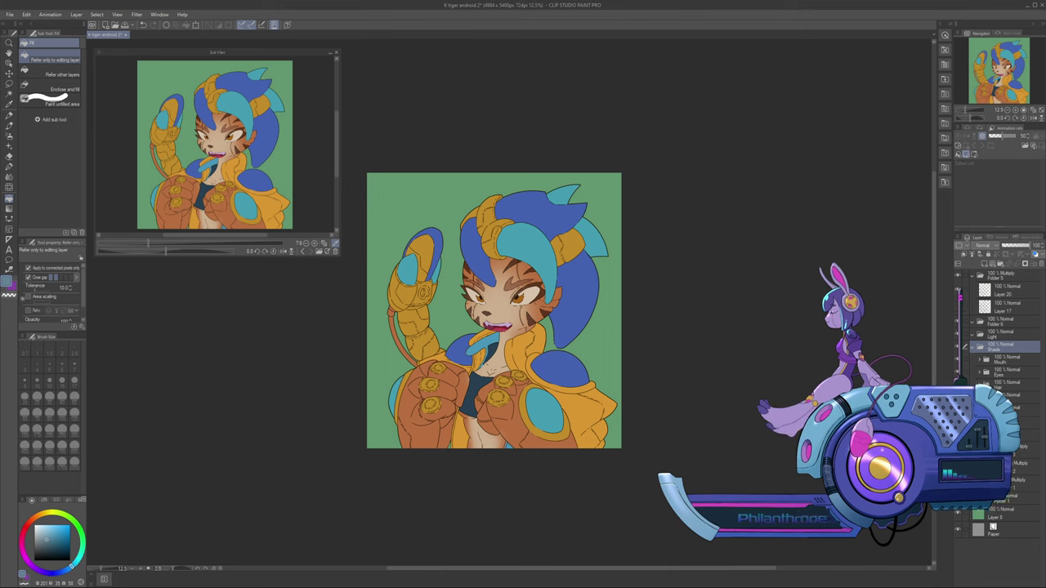
pyautogui.click(1005, 360)
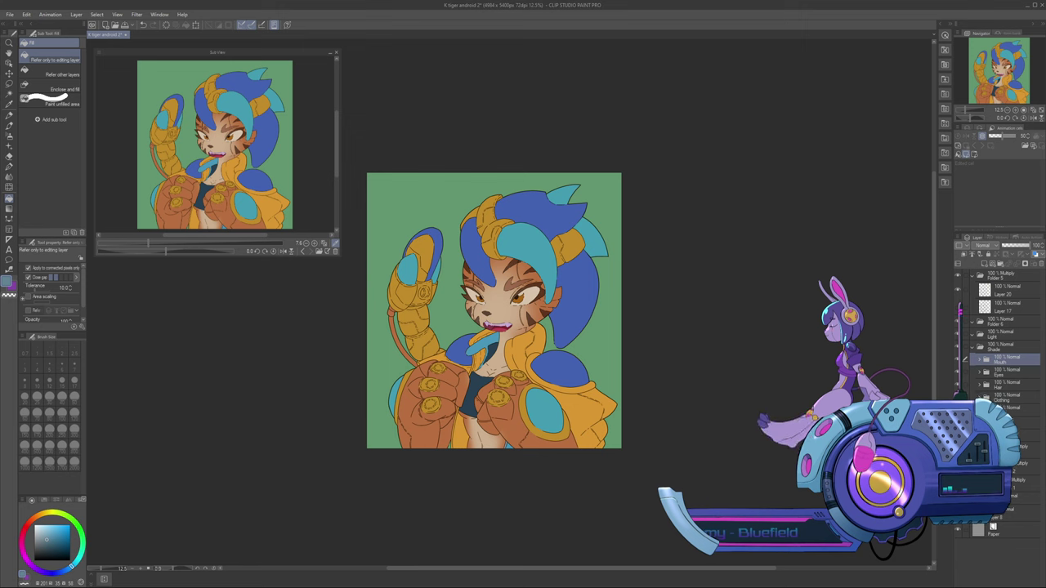
pyautogui.keyDown('shift'); pyautogui.click(1005, 410); pyautogui.keyUp('shift')
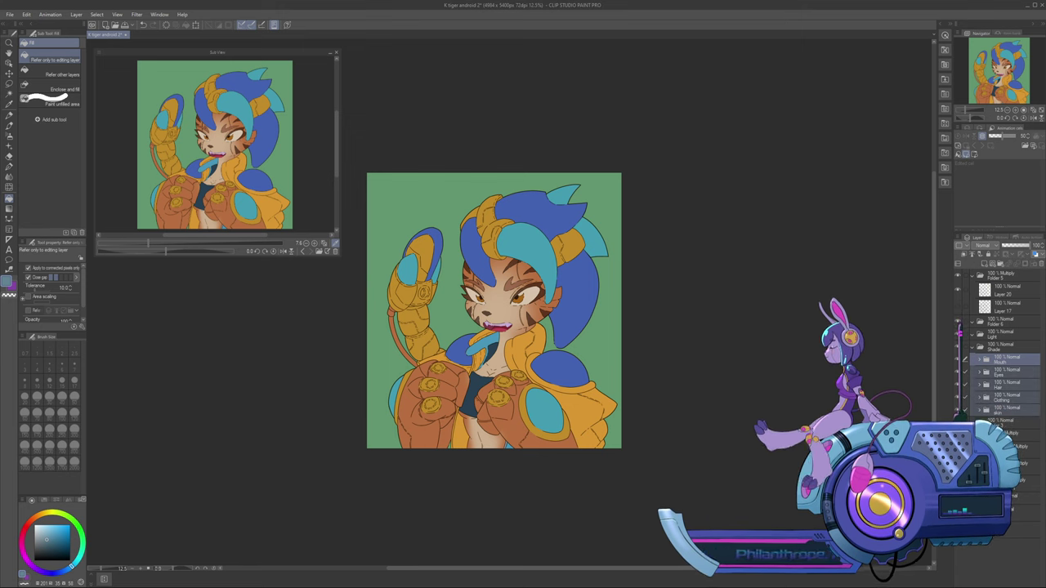
pyautogui.click(1005, 347)
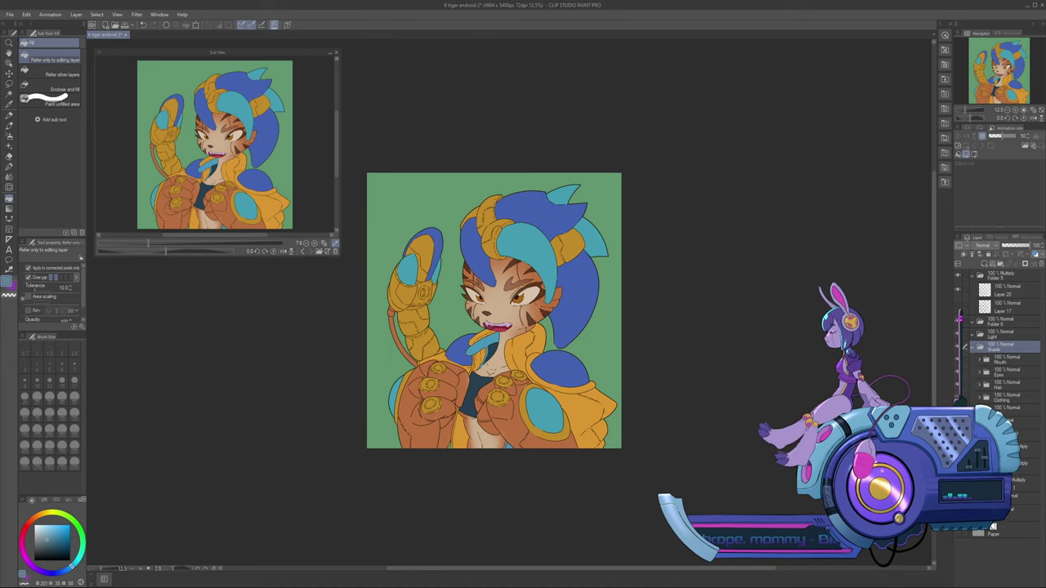
pyautogui.moveTo(1005, 347)
pyautogui.mouseDown()
pyautogui.moveTo(1005, 335)
pyautogui.moveTo(1005, 346)
pyautogui.mouseUp()
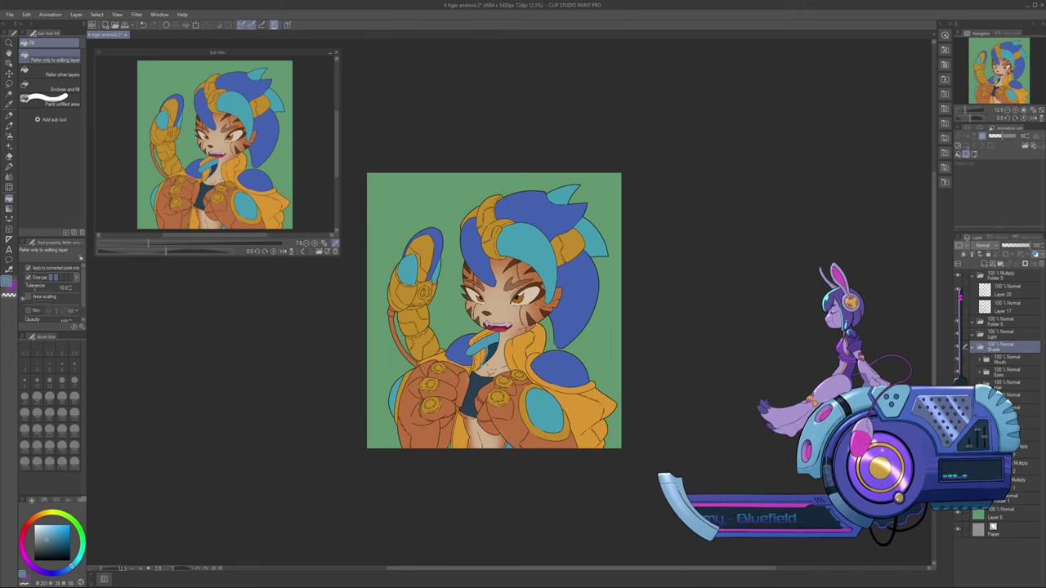
pyautogui.click(1006, 359)
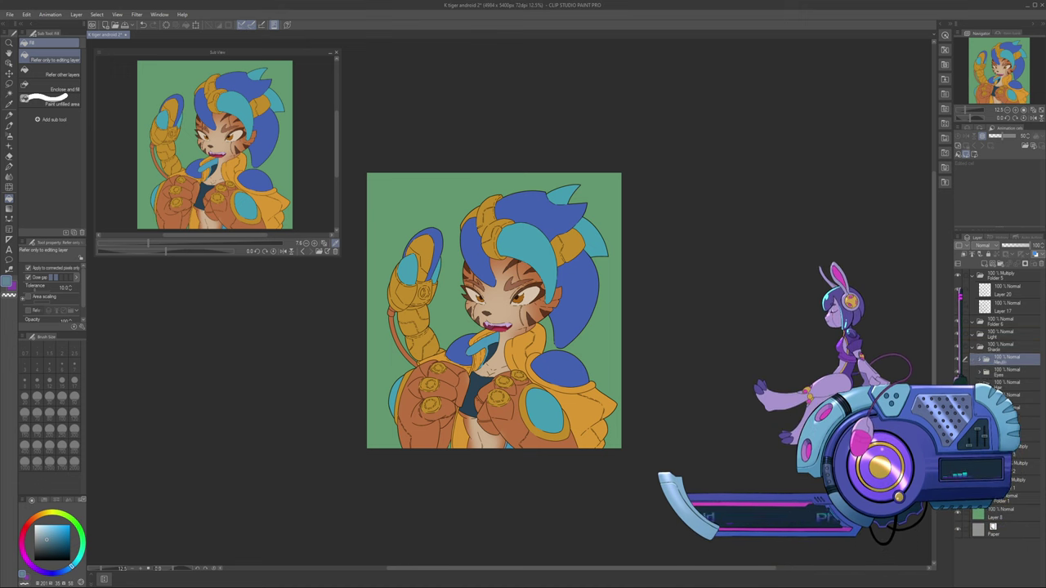
pyautogui.click(1005, 347)
pyautogui.click(1007, 359)
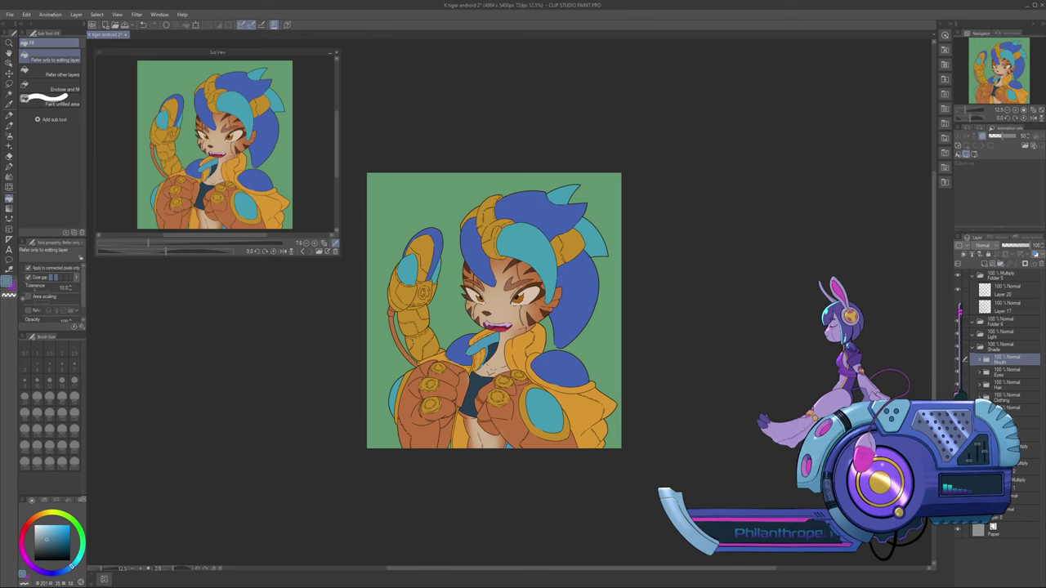
pyautogui.click(1001, 263)
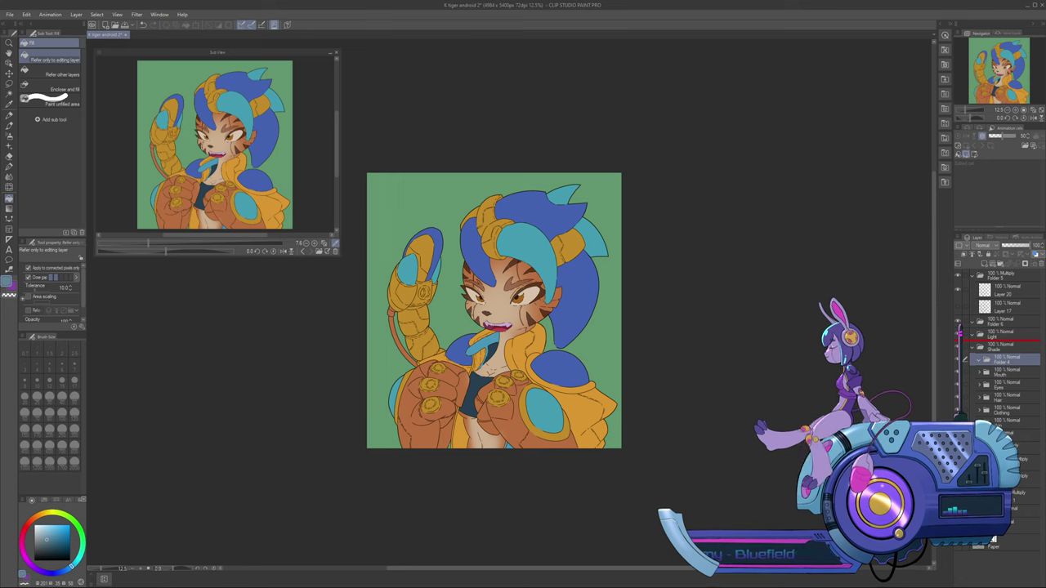
# Take the new Folder 4 out of Shade and reorder the two so that Shade sits above Folder 4
pyautogui.moveTo(1006, 359); pyautogui.dragTo(1003, 341)
pyautogui.click(1004, 360)
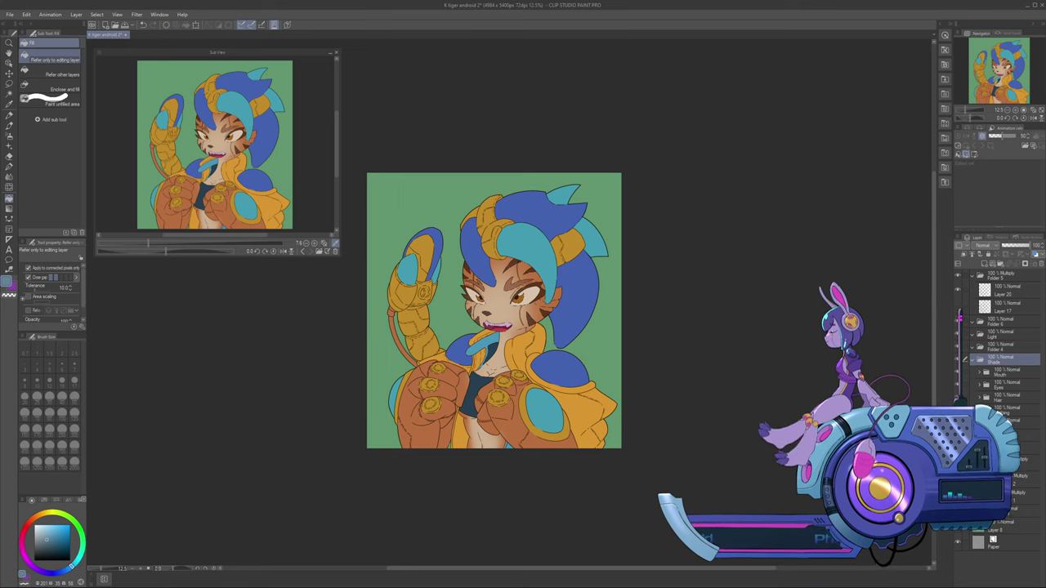
pyautogui.moveTo(960, 304); pyautogui.dragTo(960, 300)
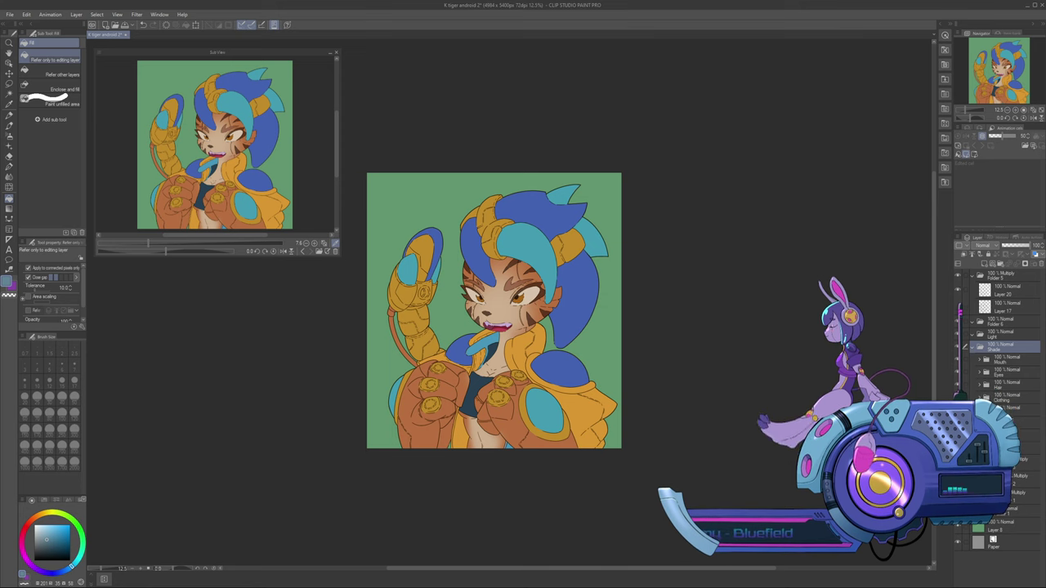
pyautogui.hotkey('ctrl', 'z')
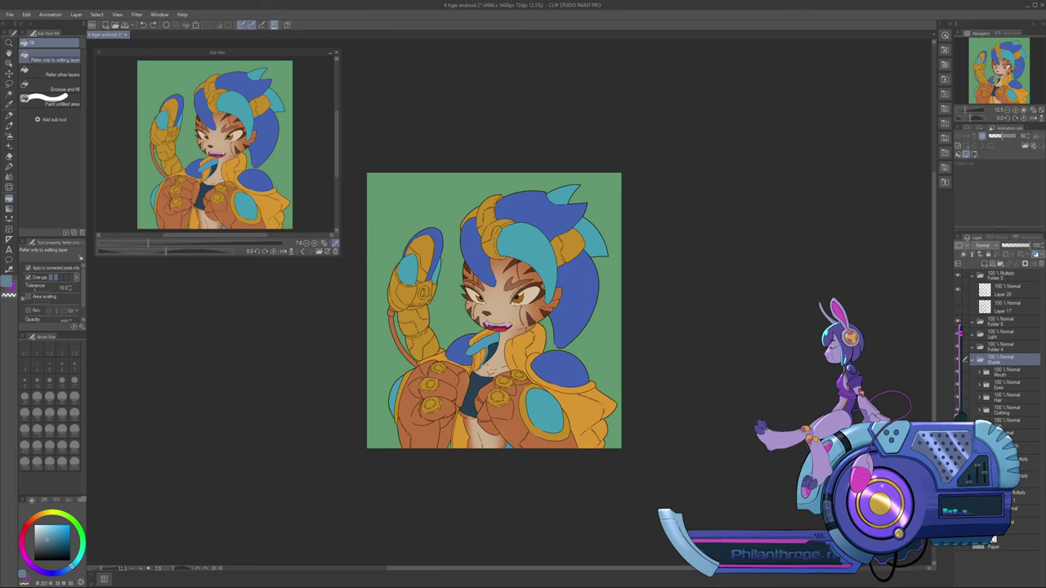
pyautogui.hotkey('ctrl', 'y')
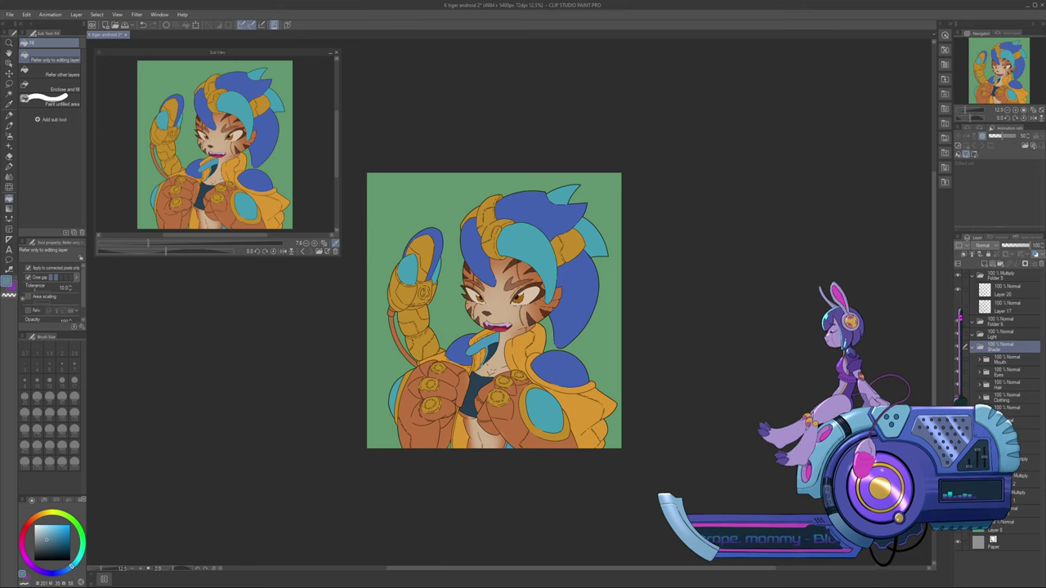
# Move the Mouth, Eyes, Hair, Clothing and skin folders from Shade into Folder 4, and rename Folder 4 as Color flat
pyautogui.click(1021, 410)
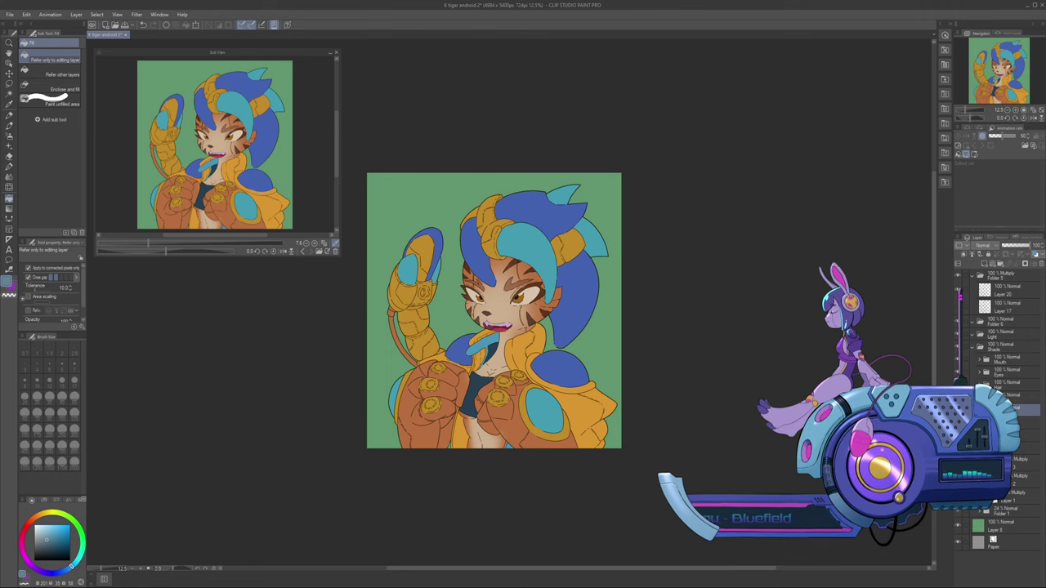
pyautogui.keyDown('shift'); pyautogui.click(1011, 360); pyautogui.keyUp('shift')
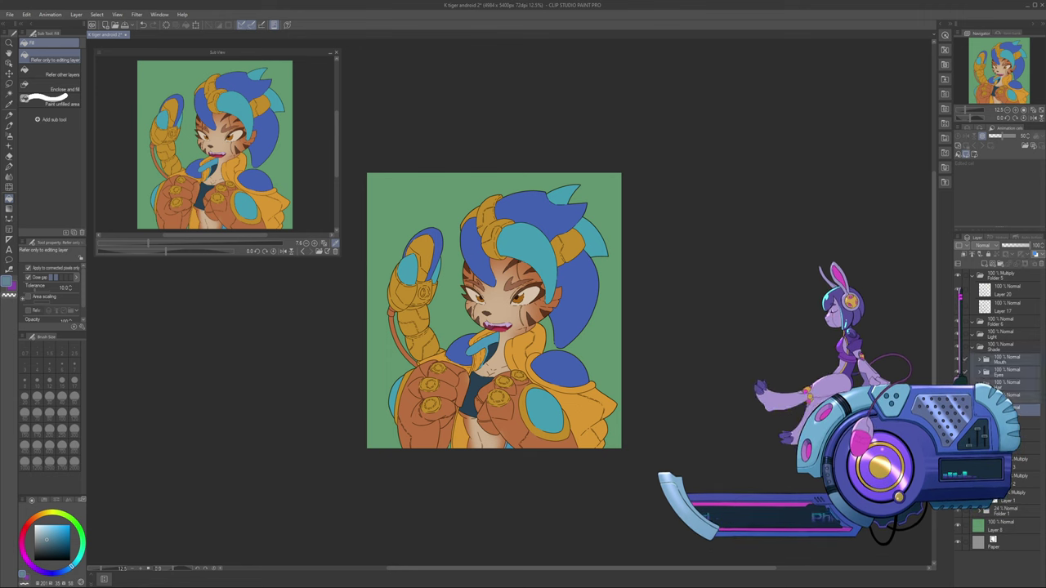
pyautogui.moveTo(1011, 360); pyautogui.dragTo(1022, 423)
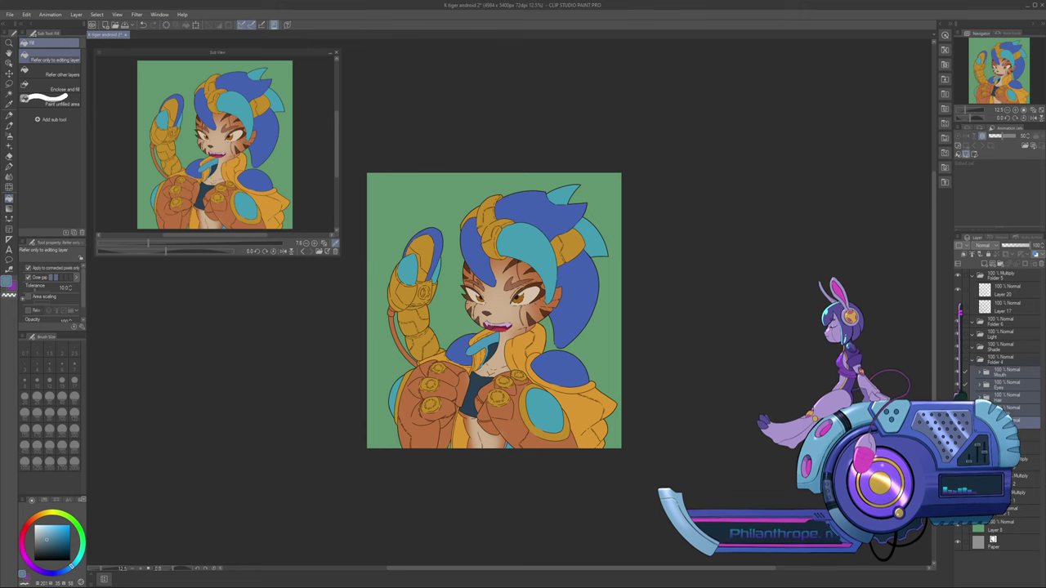
pyautogui.click(1010, 359)
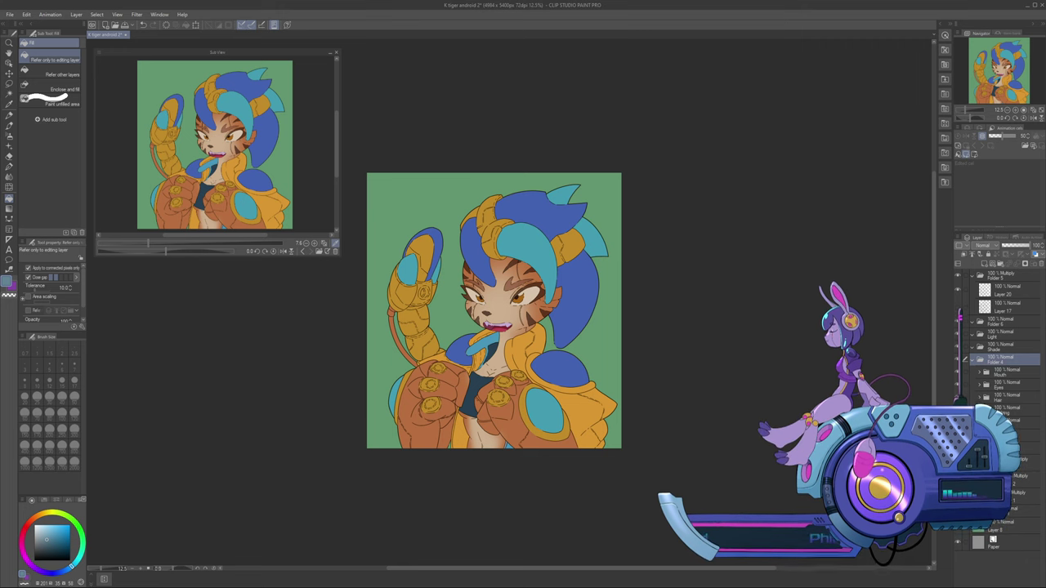
pyautogui.write('Color flat')
# Add a new raster layer inside the Shade folder and set its blending mode to Multiply
pyautogui.click(1010, 347)
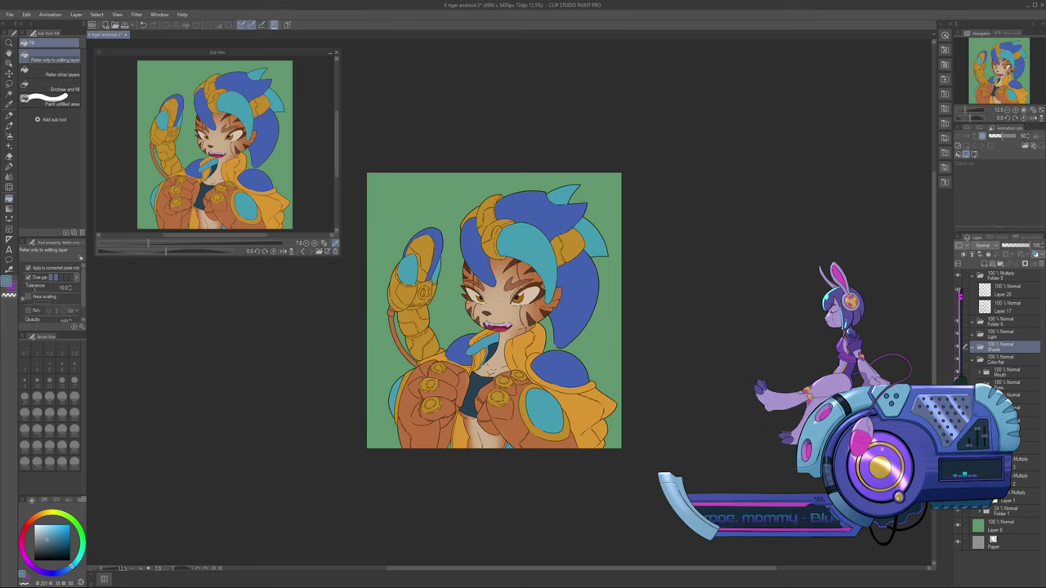
pyautogui.click(984, 264)
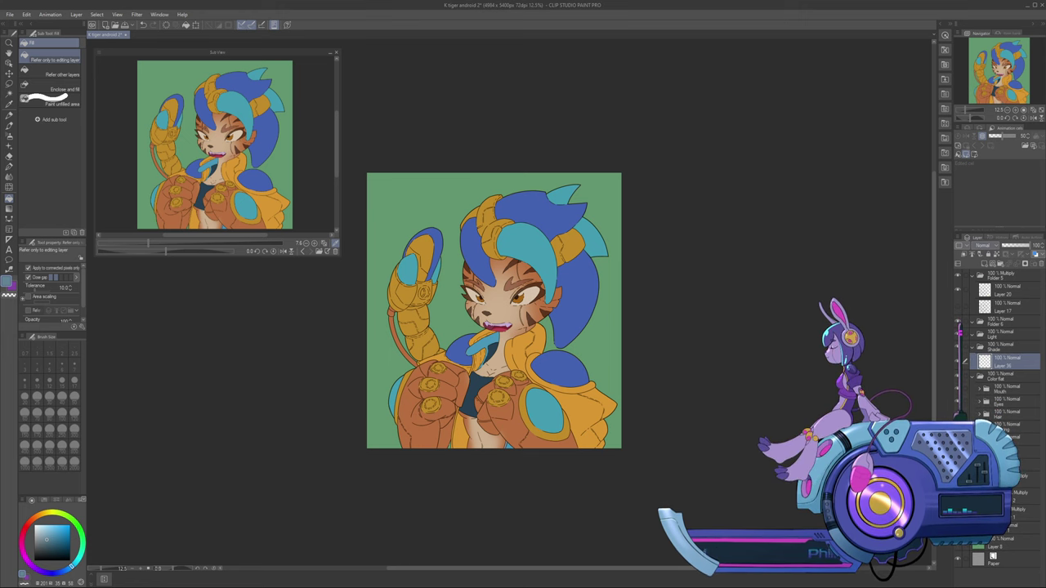
pyautogui.scroll(-1, 986, 245)
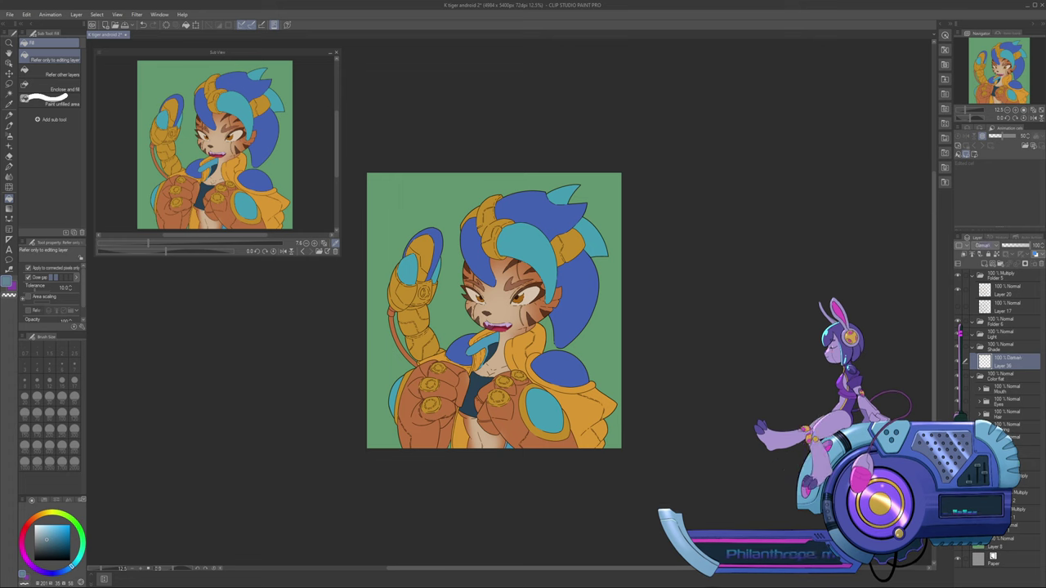
pyautogui.scroll(-1, 989, 245)
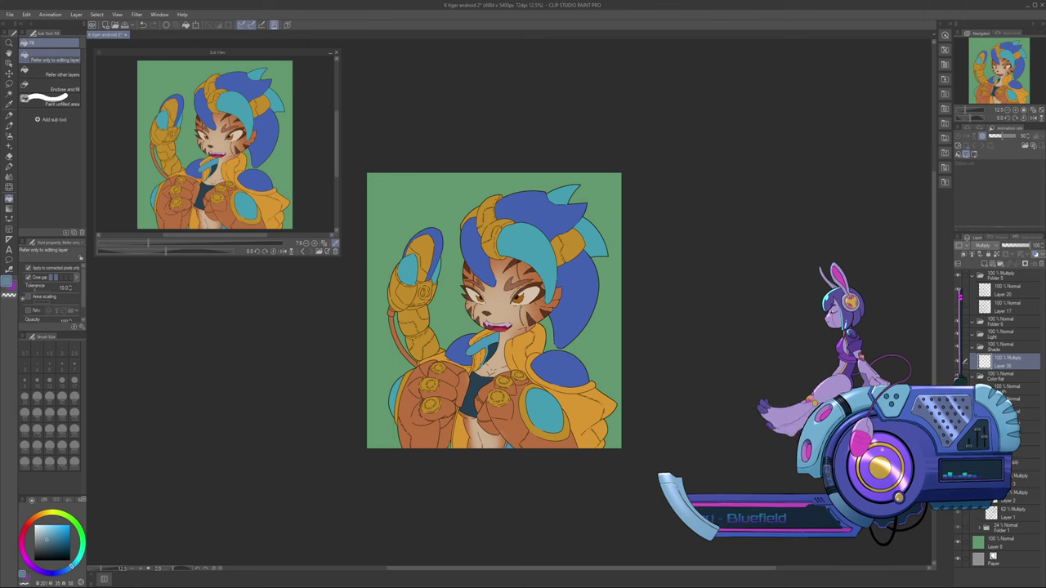
# Set up the G-pen with a saturated green drawing colour and a brush size of 700
pyautogui.click(9, 167)
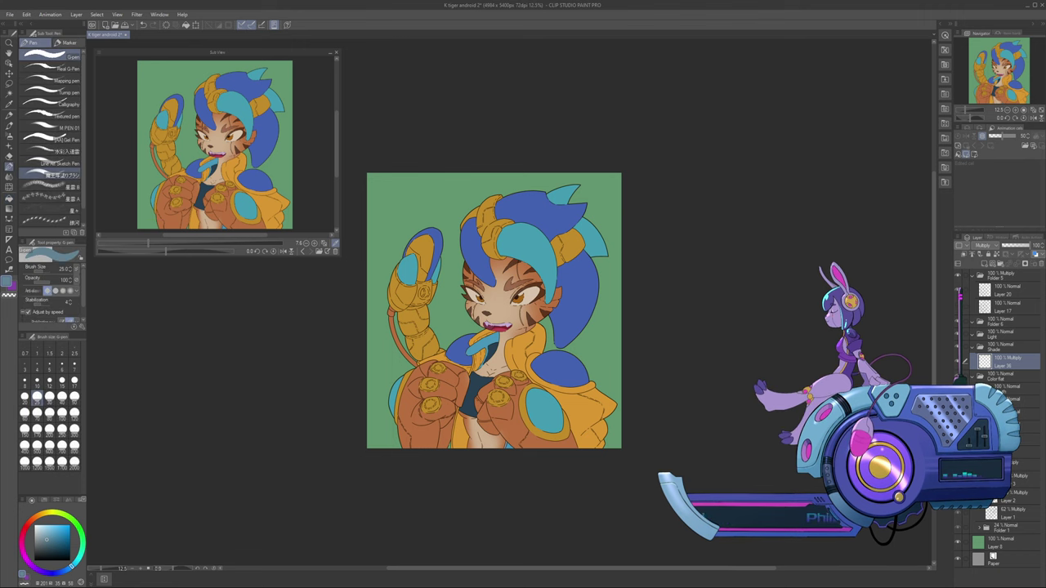
pyautogui.moveTo(72, 566); pyautogui.dragTo(83, 544)
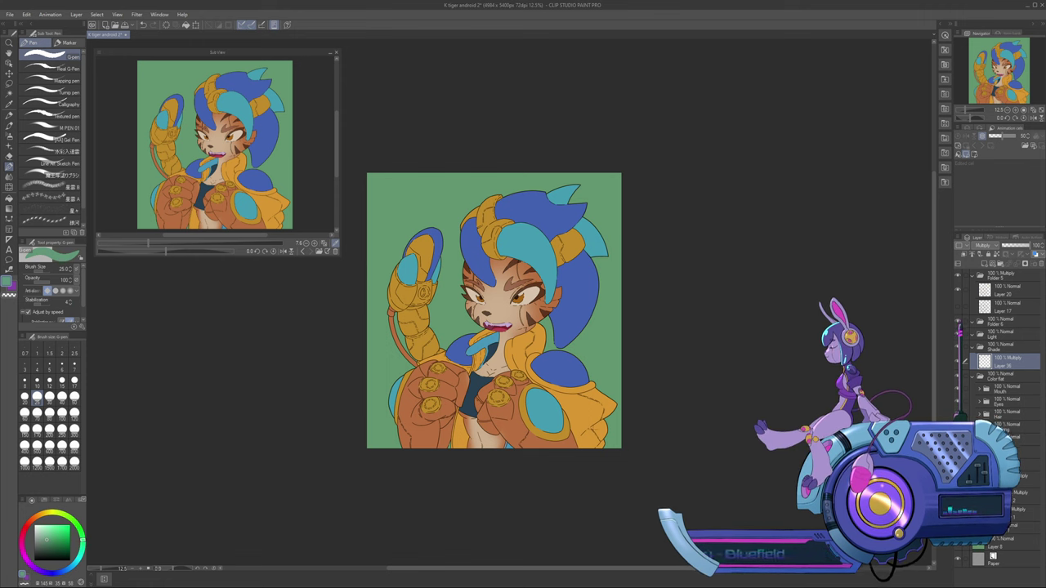
pyautogui.click(62, 538)
pyautogui.press('^')
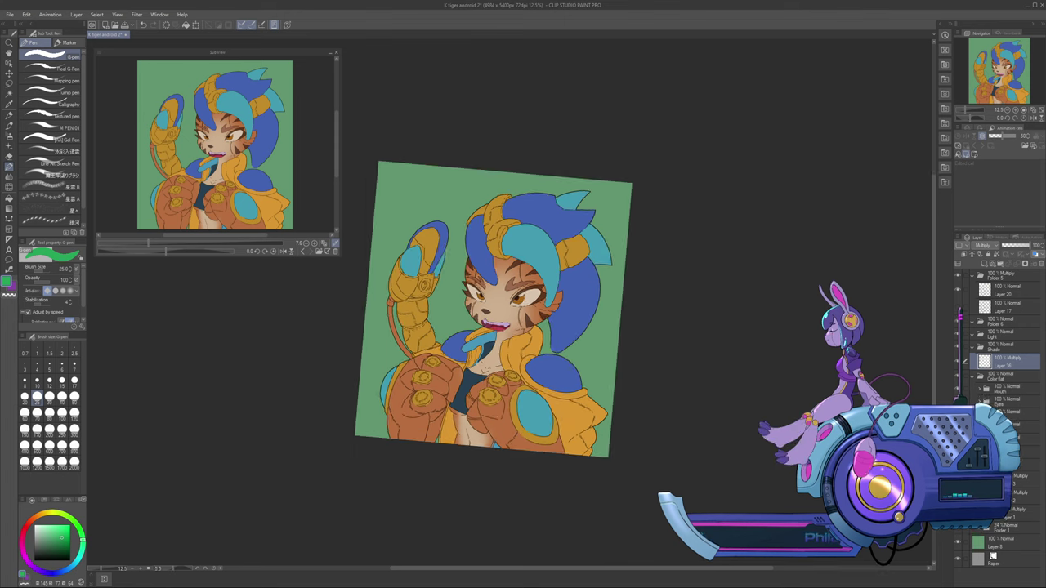
pyautogui.press('^')
pyautogui.press('^')
pyautogui.press('^')
pyautogui.press('^')
pyautogui.press('^')
pyautogui.press('^')
pyautogui.press('^')
pyautogui.press('^')
pyautogui.press('^')
pyautogui.press('^')
pyautogui.press('-')
pyautogui.press('-')
pyautogui.press('-')
pyautogui.press('-')
pyautogui.press('-')
pyautogui.press('-')
pyautogui.press('-')
pyautogui.press('-')
pyautogui.press('-')
pyautogui.press('-')
pyautogui.press('-')
pyautogui.press('-')
pyautogui.press('-')
pyautogui.press('-')
pyautogui.press('-')
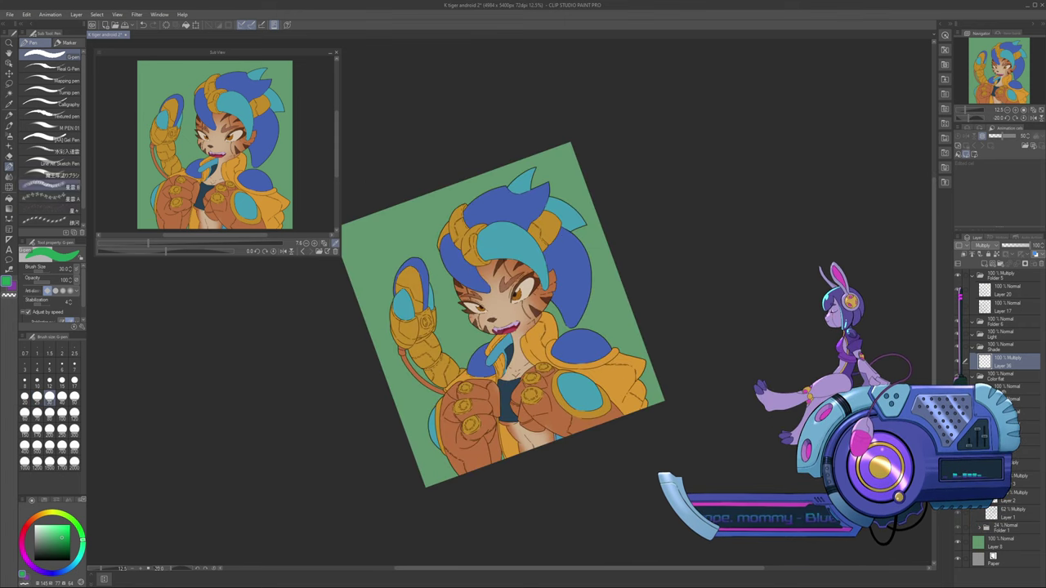
pyautogui.press('^')
pyautogui.press('^')
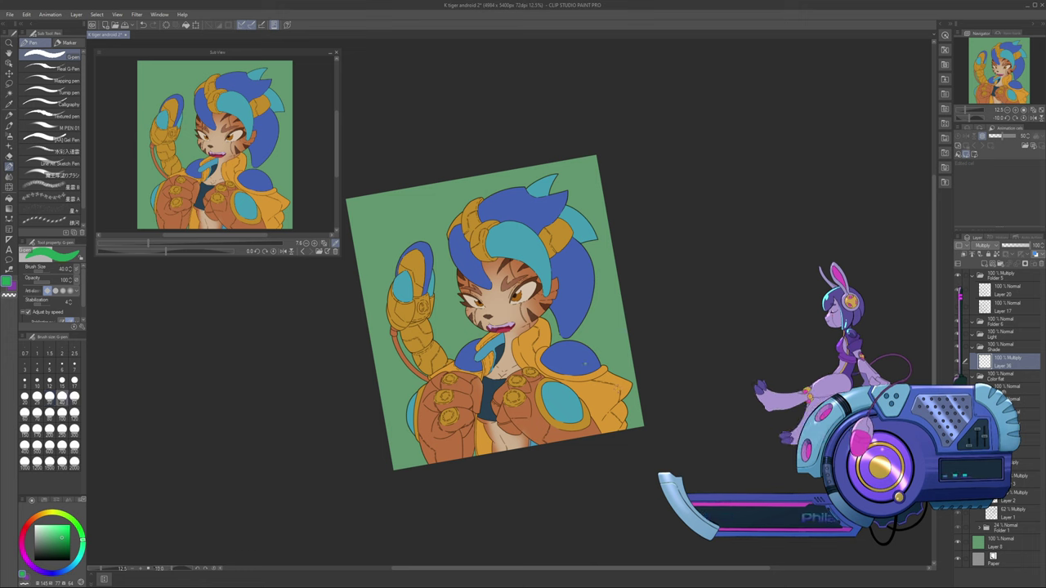
pyautogui.click(24, 446)
# Try green strokes over the blue shoulder pad, undoing each, and lower the Multiply layer's opacity to 51%
pyautogui.moveTo(584, 350)
pyautogui.mouseDown()
pyautogui.moveTo(609, 366)
pyautogui.moveTo(604, 384)
pyautogui.mouseUp()
pyautogui.hotkey('ctrl', 'z')
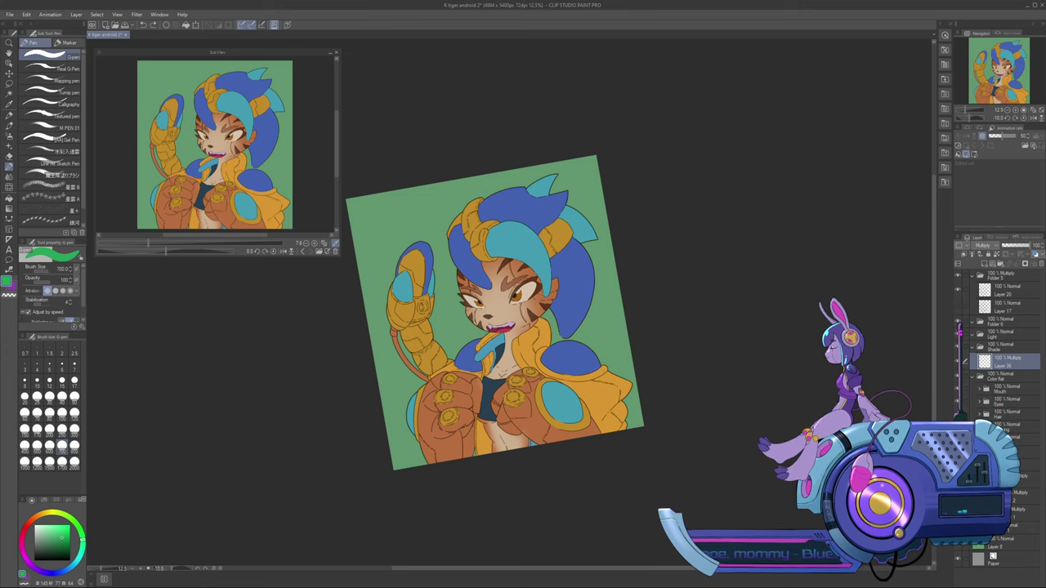
pyautogui.click(1015, 245)
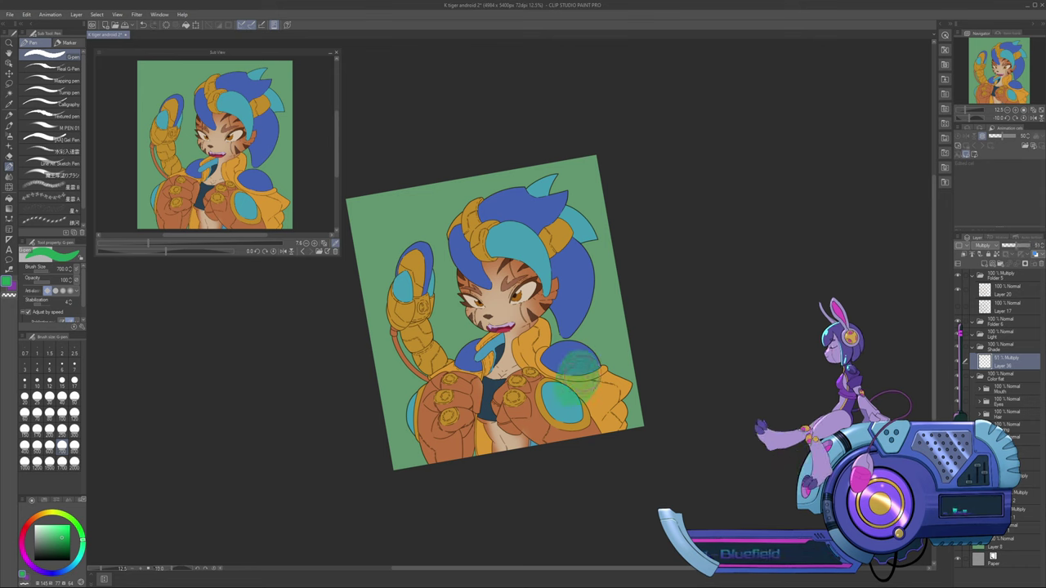
pyautogui.moveTo(574, 360)
pyautogui.mouseDown()
pyautogui.moveTo(559, 393)
pyautogui.moveTo(540, 404)
pyautogui.moveTo(598, 409)
pyautogui.mouseUp()
pyautogui.hotkey('ctrl', 'z')
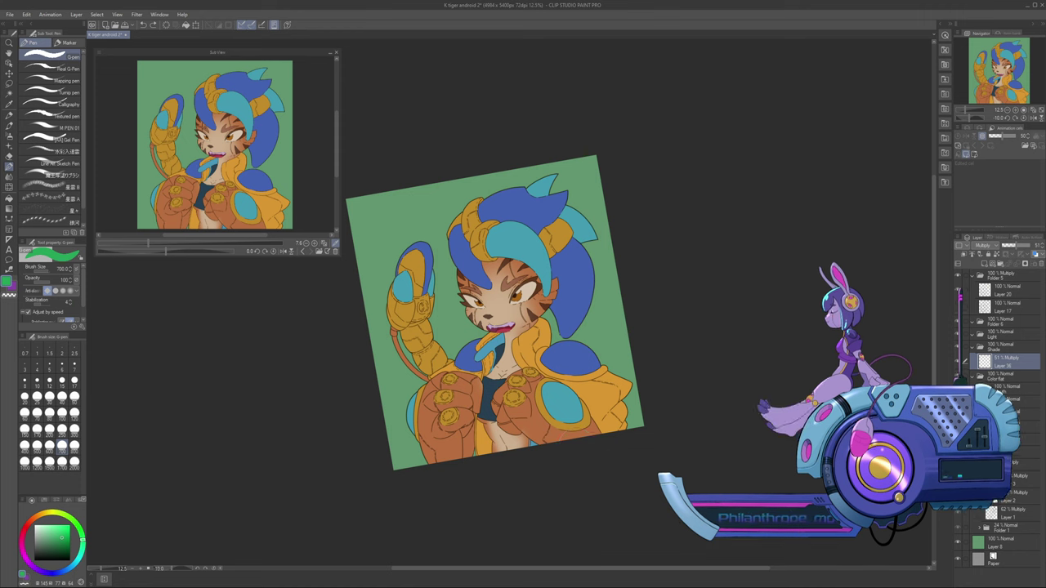
# Try dark green, olive green and brown G-pen strokes over the orange jacket sleeve, undoing each
pyautogui.click(61, 544)
pyautogui.moveTo(584, 372)
pyautogui.mouseDown()
pyautogui.moveTo(556, 384)
pyautogui.moveTo(543, 433)
pyautogui.moveTo(621, 416)
pyautogui.moveTo(645, 454)
pyautogui.mouseUp()
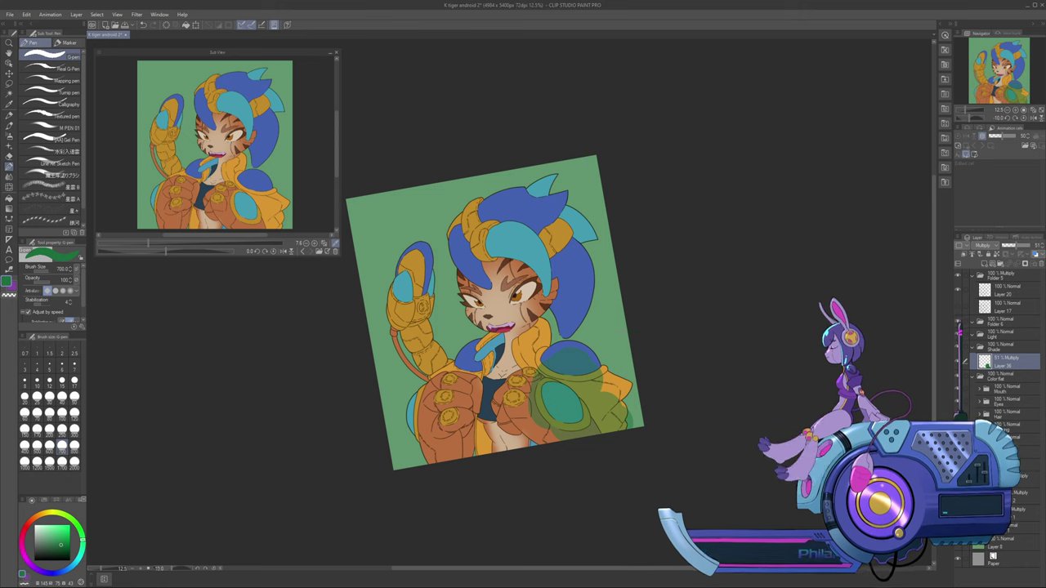
pyautogui.hotkey('ctrl', 'z')
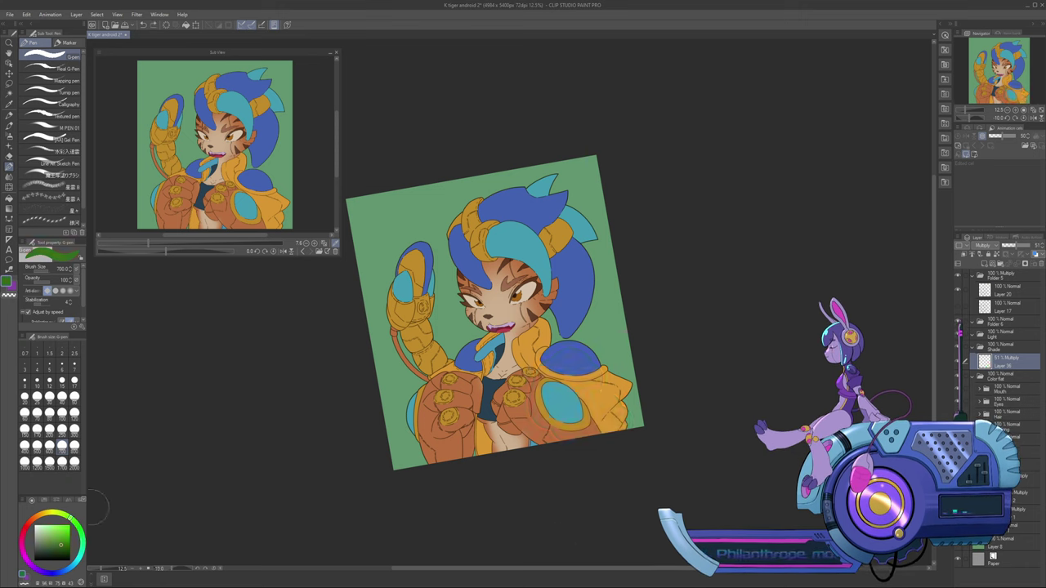
pyautogui.moveTo(629, 404); pyautogui.dragTo(584, 420)
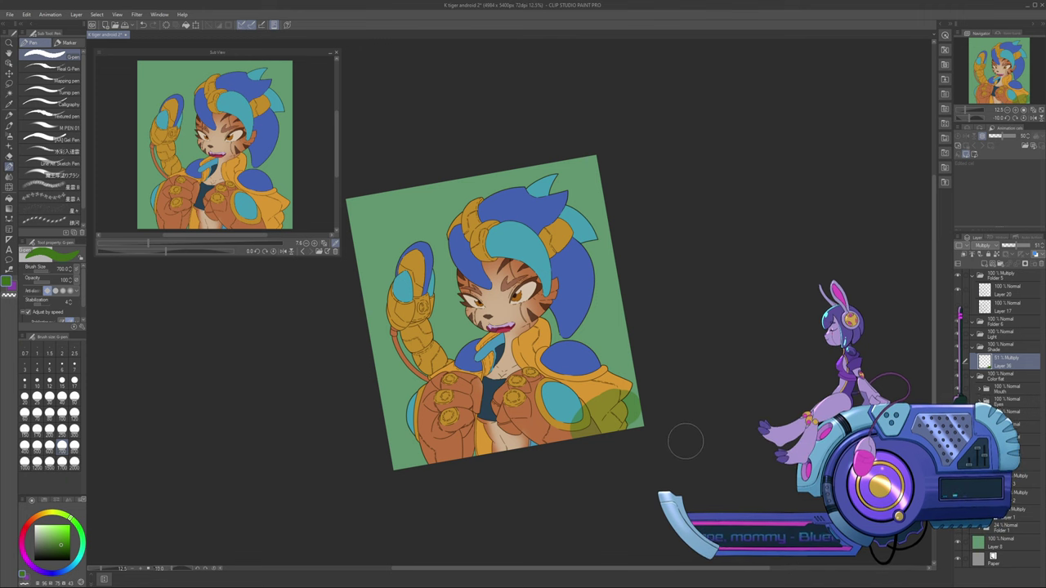
pyautogui.hotkey('ctrl', 'z')
pyautogui.moveTo(576, 380)
pyautogui.mouseDown()
pyautogui.moveTo(564, 393)
pyautogui.moveTo(562, 434)
pyautogui.mouseUp()
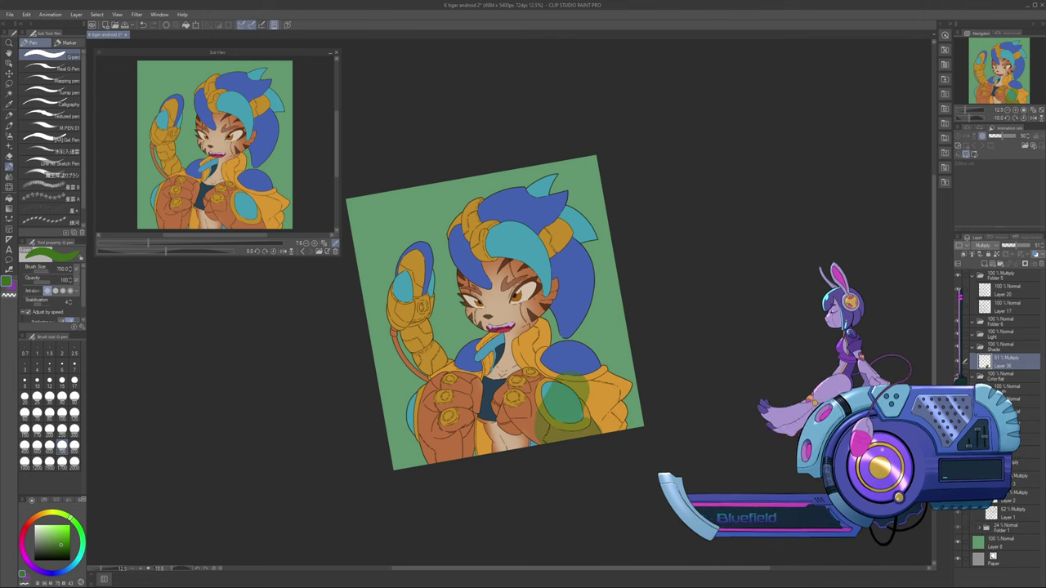
pyautogui.hotkey('ctrl', 'z')
pyautogui.press('x')
pyautogui.moveTo(611, 400); pyautogui.dragTo(597, 422)
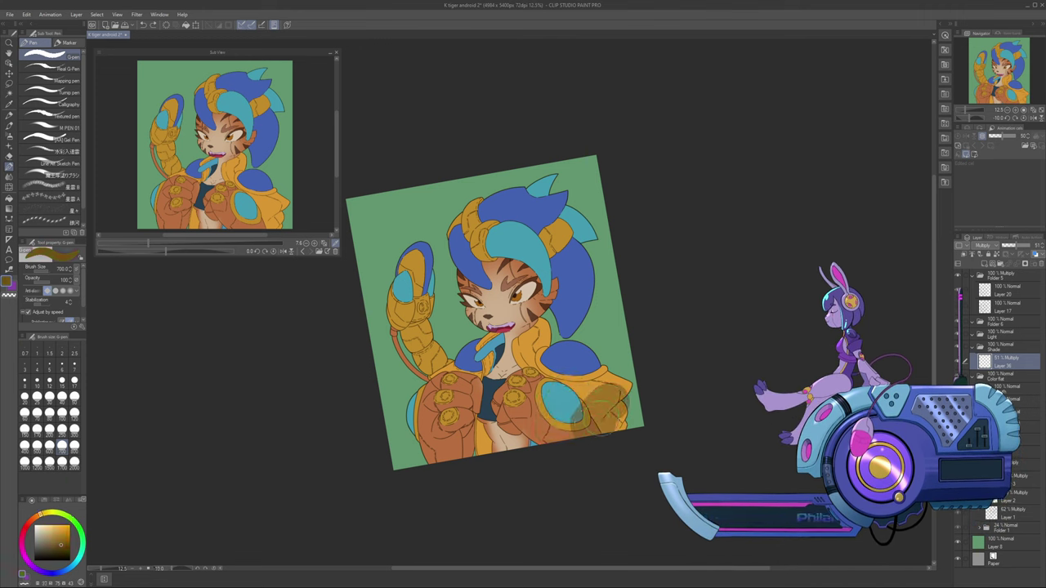
pyautogui.hotkey('ctrl', 'z')
# Choose a dark magenta drawing colour and try it with strokes over the gloves and sleeve, undoing each
pyautogui.click(40, 514)
pyautogui.click(22, 538)
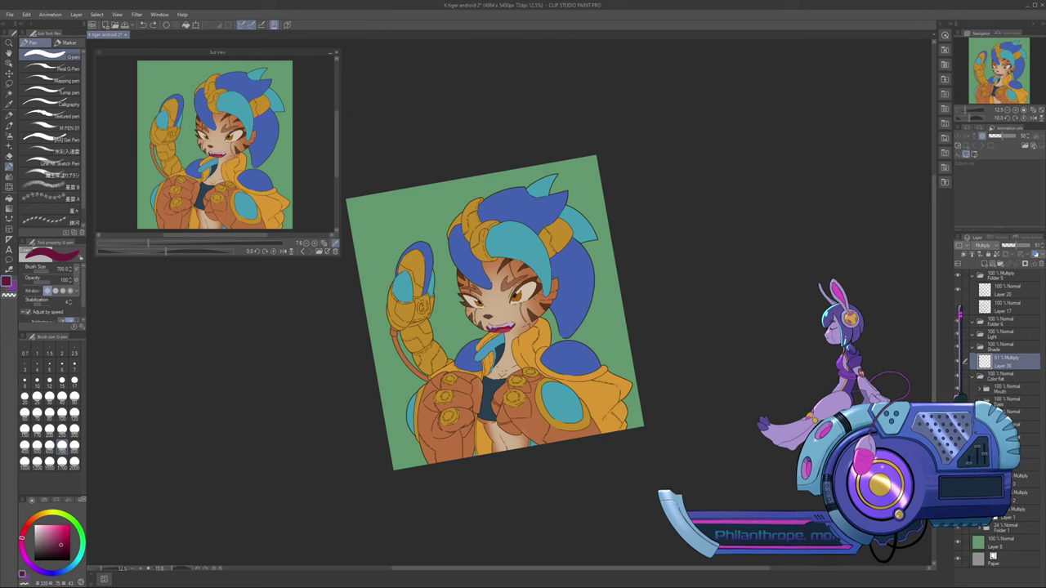
pyautogui.moveTo(579, 384)
pyautogui.mouseDown()
pyautogui.moveTo(582, 416)
pyautogui.moveTo(612, 426)
pyautogui.moveTo(566, 400)
pyautogui.moveTo(521, 401)
pyautogui.moveTo(494, 385)
pyautogui.moveTo(461, 405)
pyautogui.mouseUp()
pyautogui.hotkey('ctrl', 'z')
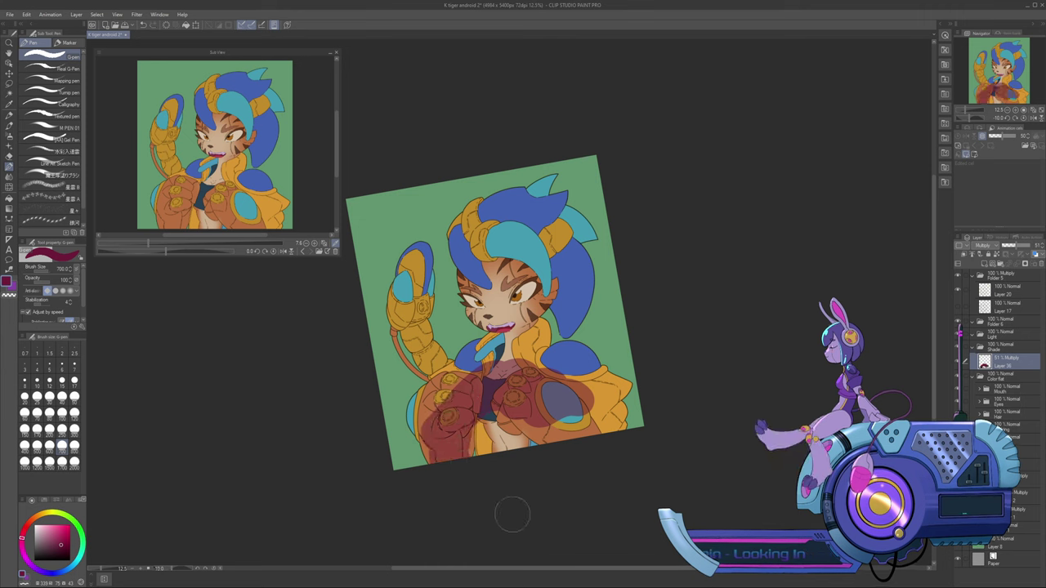
pyautogui.hotkey('ctrl', 'z')
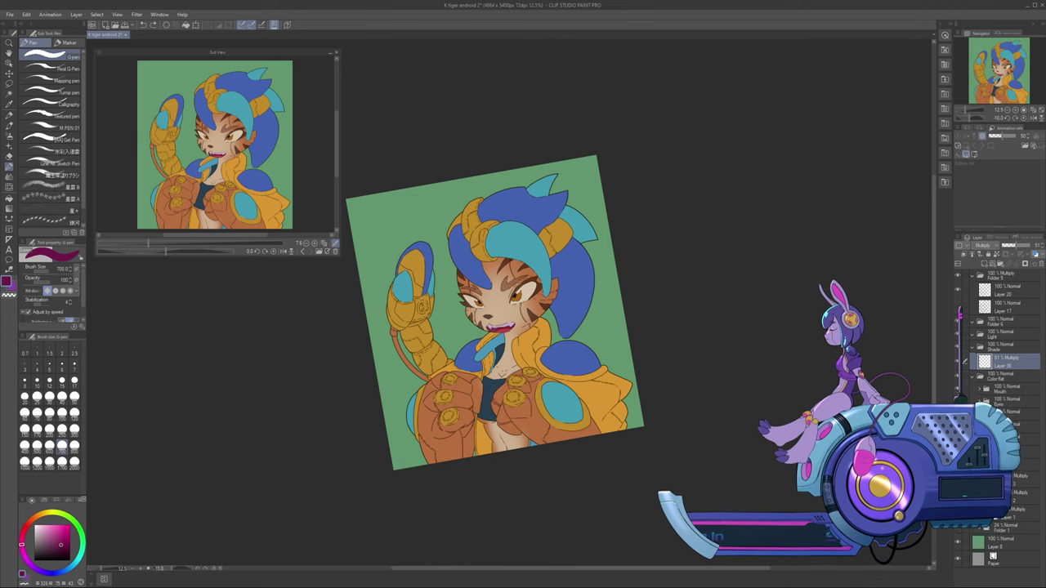
pyautogui.moveTo(497, 383)
pyautogui.mouseDown()
pyautogui.moveTo(535, 391)
pyautogui.moveTo(580, 419)
pyautogui.mouseUp()
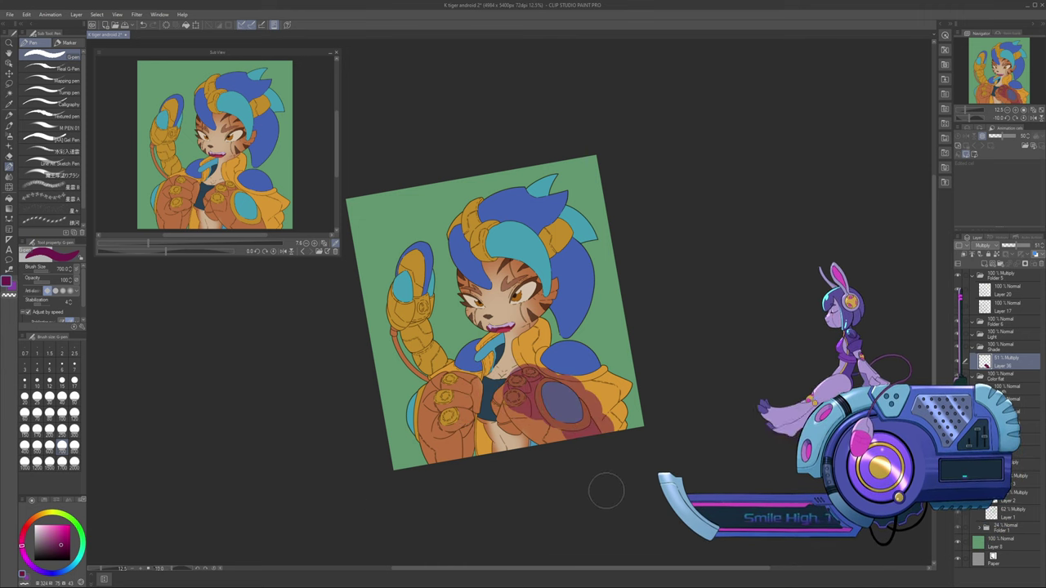
pyautogui.hotkey('ctrl', 'z')
pyautogui.moveTo(452, 396); pyautogui.dragTo(453, 447)
pyautogui.hotkey('ctrl', 'z')
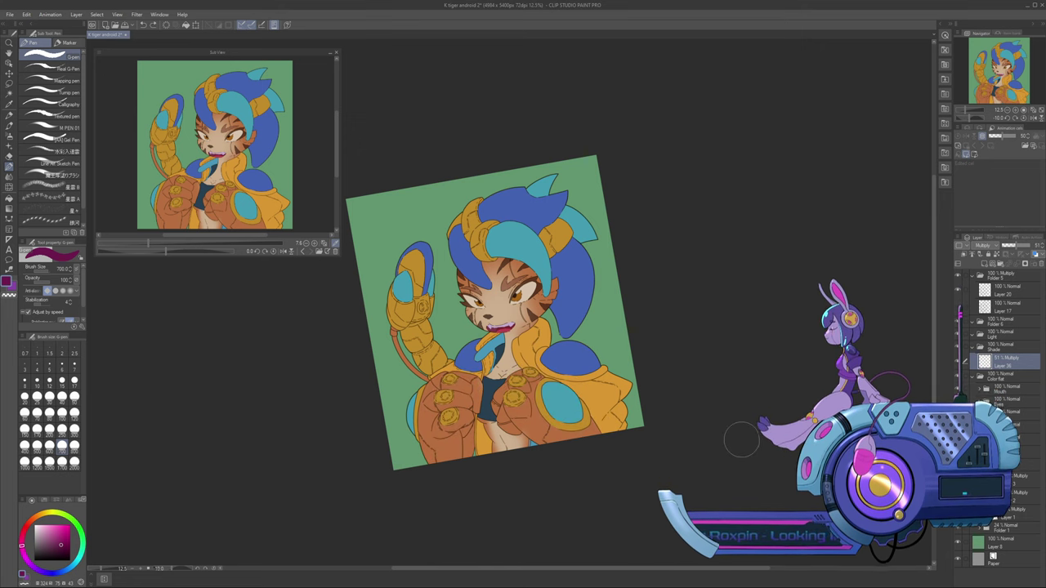
# Reduce the G-pen's brush size to 70
pyautogui.click(1015, 111)
pyautogui.click(1001, 77)
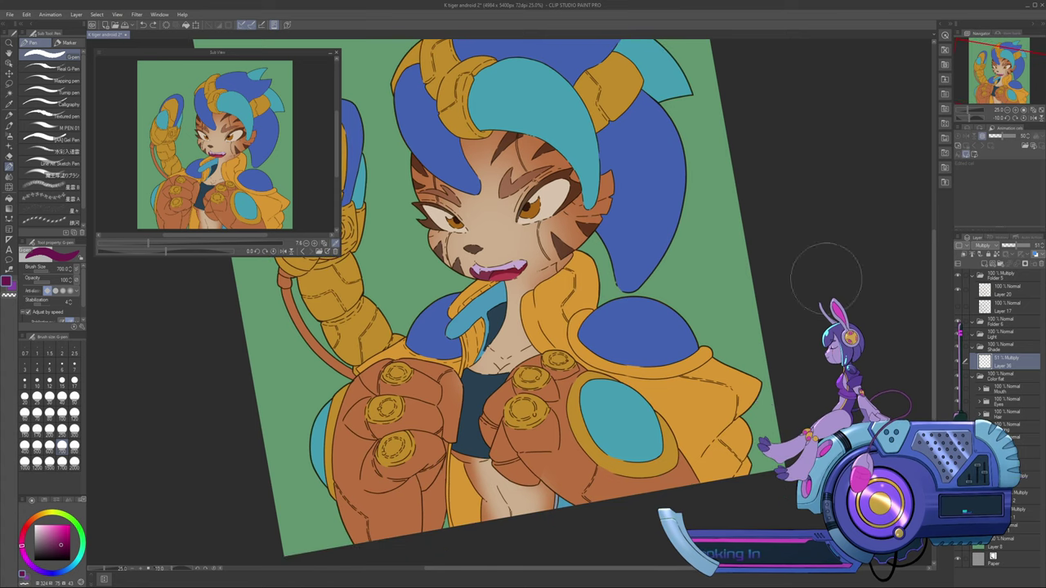
pyautogui.press('[')
pyautogui.press('[')
pyautogui.press('[')
pyautogui.press('[')
pyautogui.press('[')
pyautogui.press('[')
pyautogui.press('[')
pyautogui.press('[')
pyautogui.press('[')
pyautogui.press('[')
pyautogui.press('[')
pyautogui.press('[')
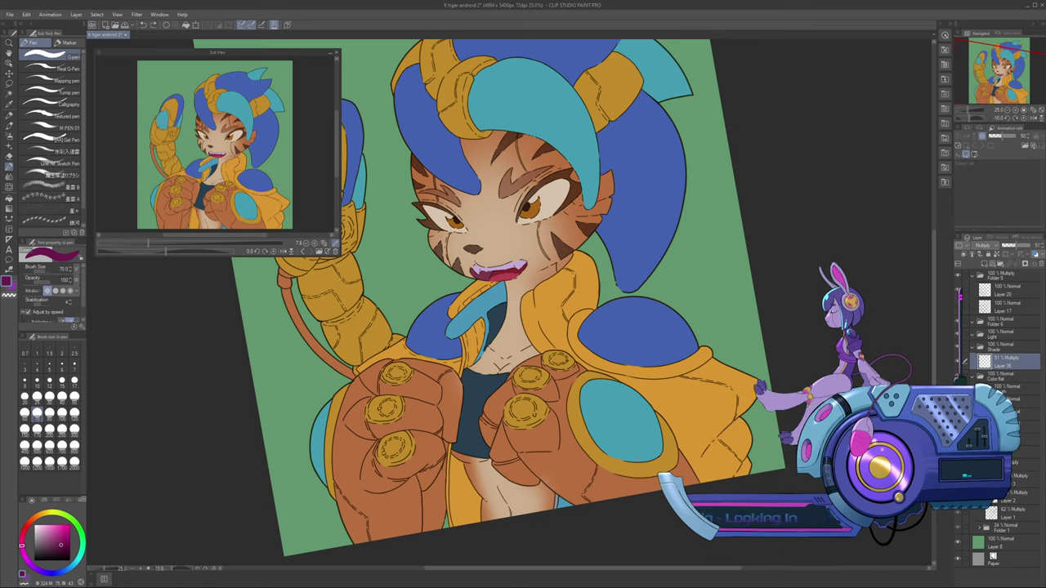
# Expand the Clothing folder, load the orange jacket layer's area as a selection, and clear the selection
pyautogui.press('m')
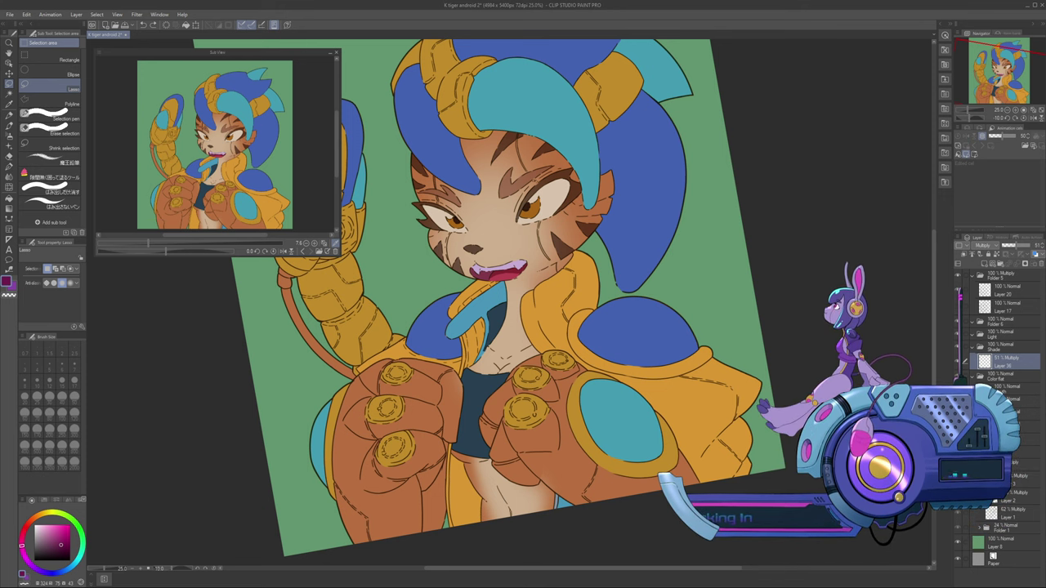
pyautogui.click(979, 427)
pyautogui.keyDown('ctrl'); pyautogui.click(998, 505); pyautogui.keyUp('ctrl')
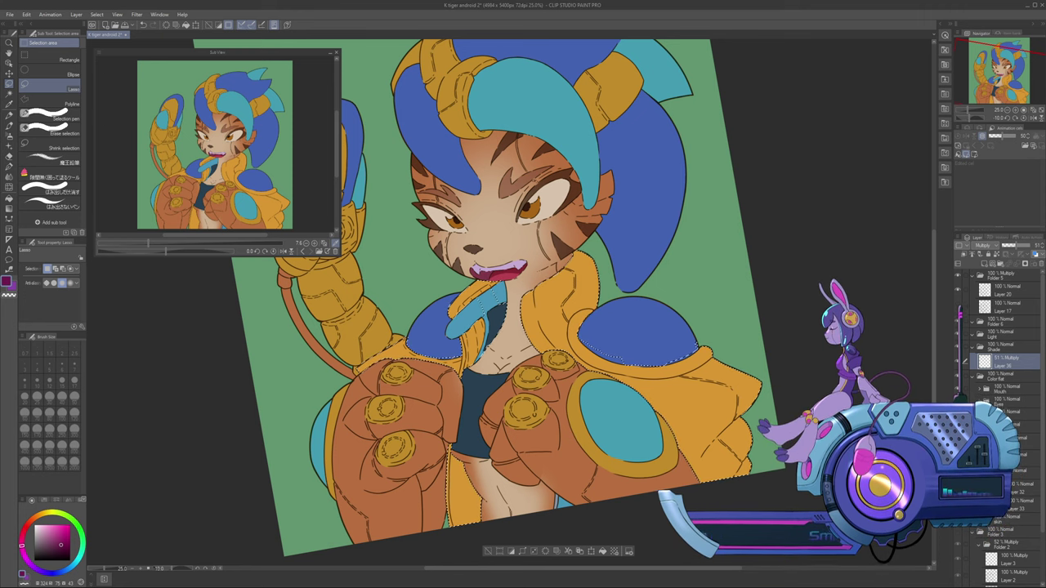
pyautogui.hotkey('ctrl', 'd')
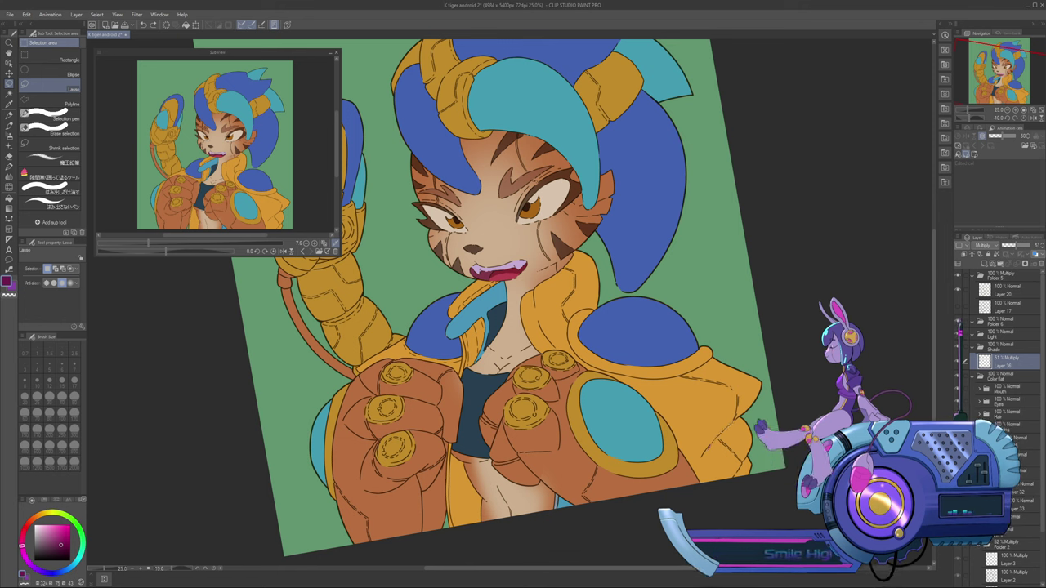
# Lasso the lower fold of the orange sleeve, shade it with a magenta foreground-to-transparent gradient on the Multiply layer, and deselect
pyautogui.moveTo(700, 462)
pyautogui.mouseDown()
pyautogui.moveTo(704, 480)
pyautogui.moveTo(750, 474)
pyautogui.moveTo(768, 423)
pyautogui.mouseUp()
pyautogui.hotkey('ctrl', '+')
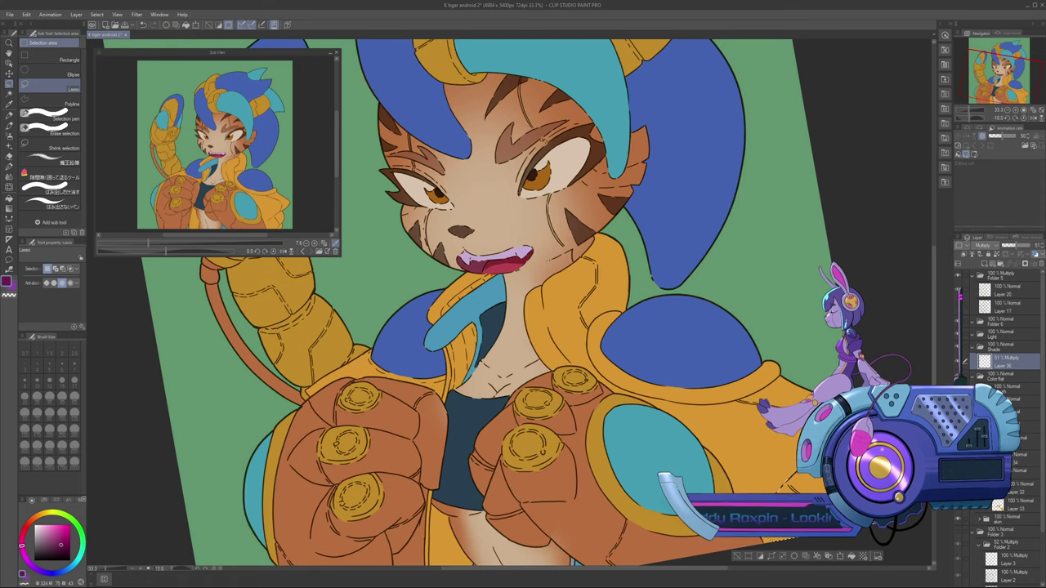
pyautogui.moveTo(555, 367); pyautogui.dragTo(502, 259)
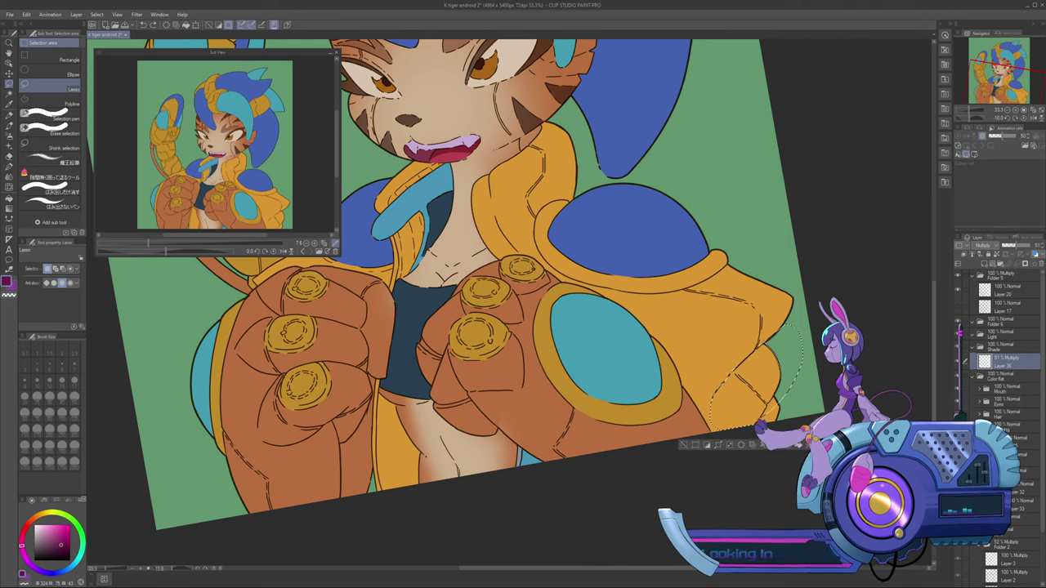
pyautogui.moveTo(827, 366); pyautogui.dragTo(807, 323)
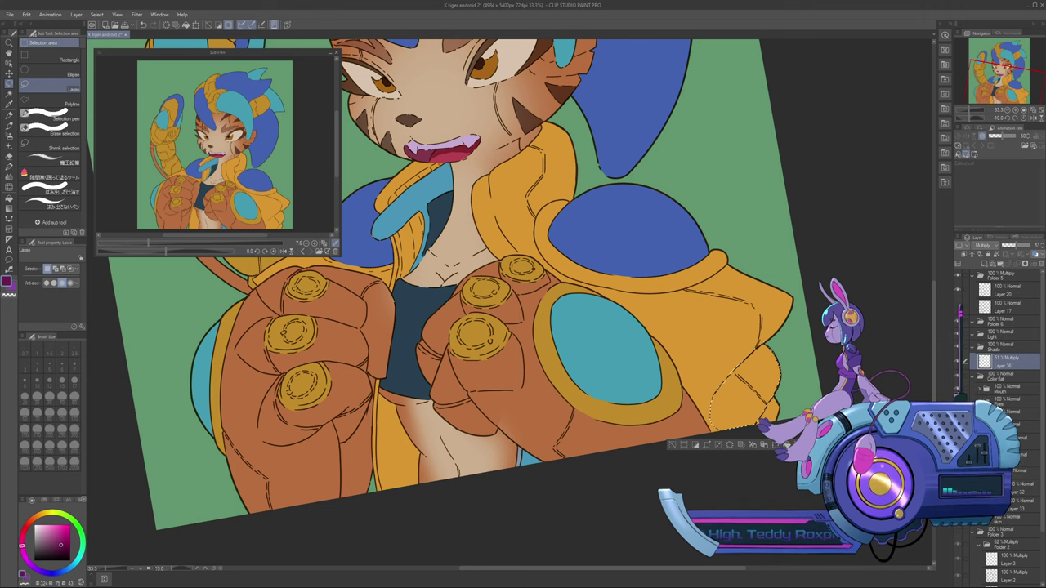
pyautogui.press('g')
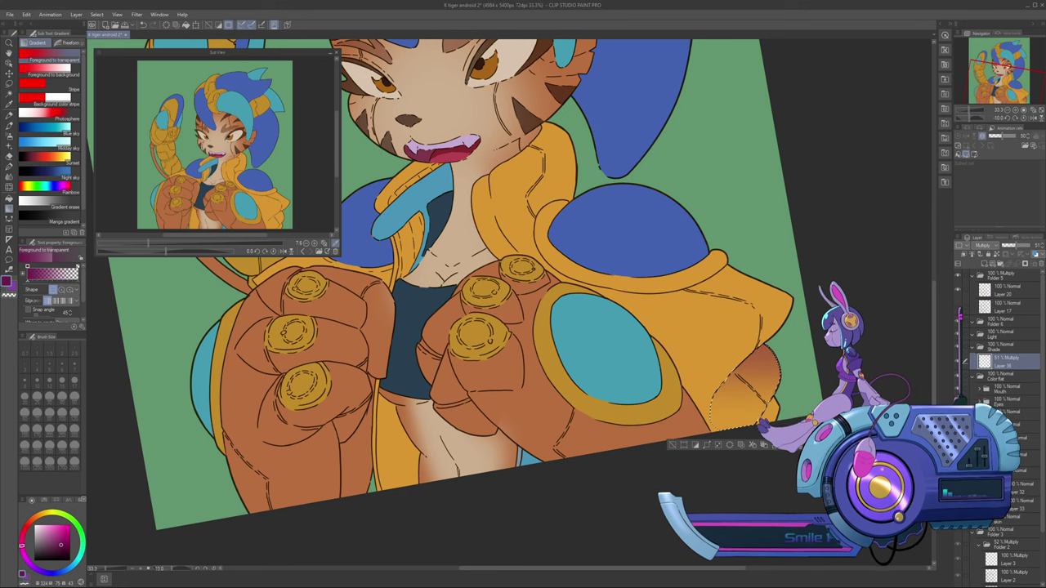
pyautogui.hotkey('ctrl', 'd')
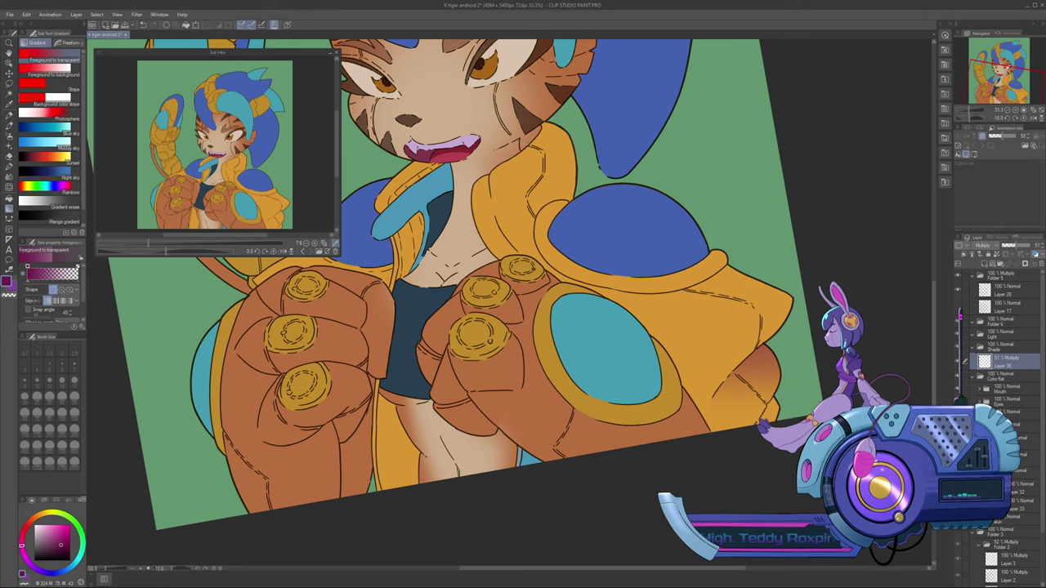
# Mask the Shade folder with a selection loaded from the Color flat folder, and make its Multiply layer active again
pyautogui.scroll(-1, 959, 330)
pyautogui.scroll(2, 959, 330)
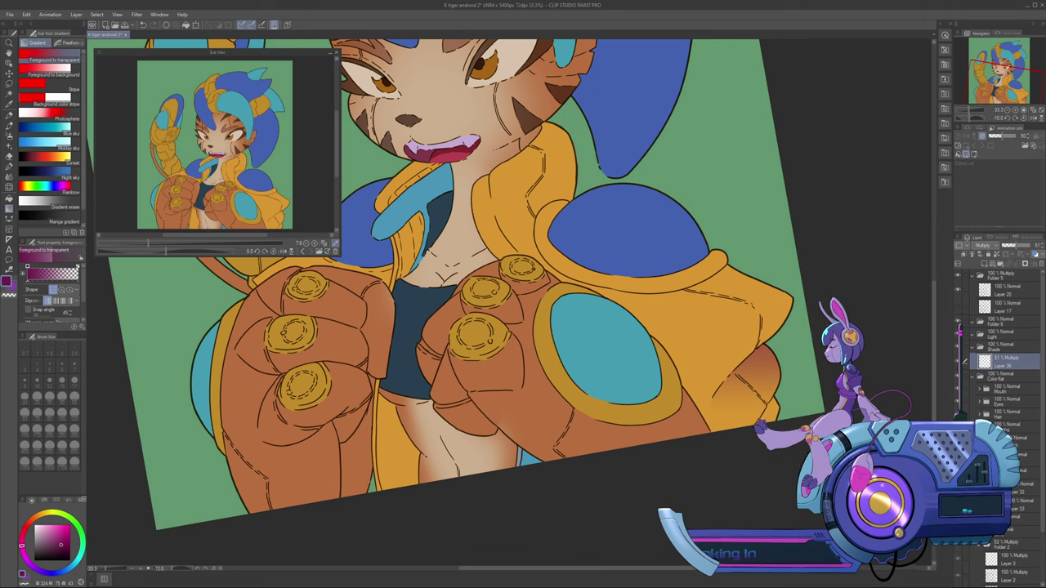
pyautogui.keyDown('ctrl'); pyautogui.click(981, 377); pyautogui.keyUp('ctrl')
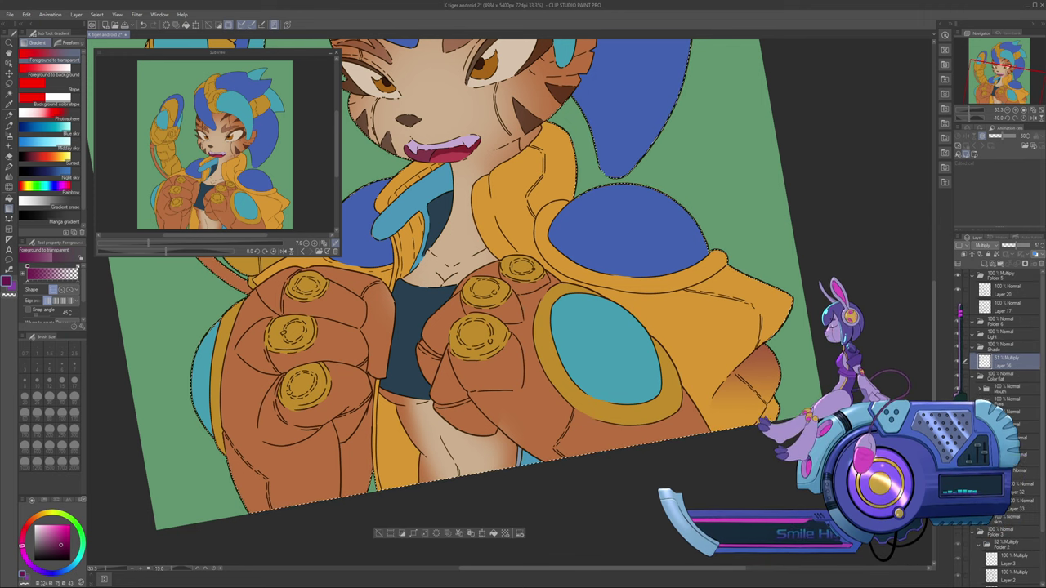
pyautogui.click(1001, 347)
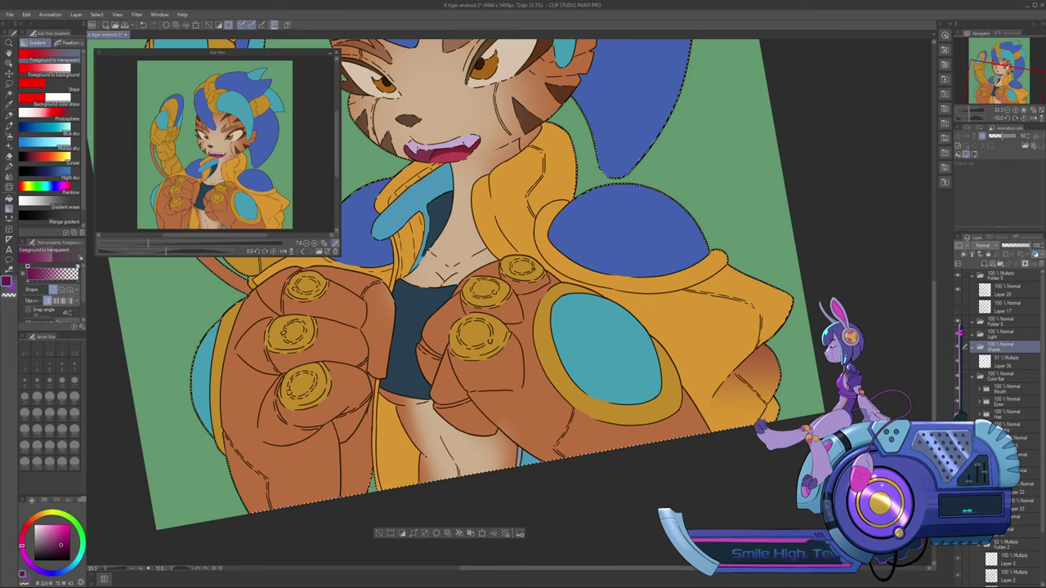
pyautogui.click(1025, 263)
pyautogui.click(1008, 366)
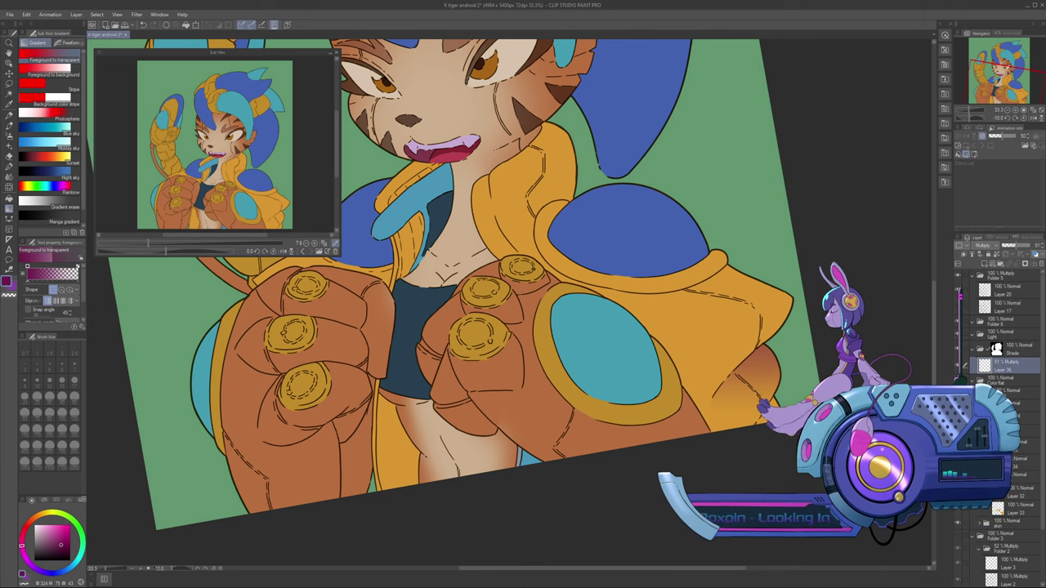
# Lasso the area at the sleeve's lowest edge, add a foreground-to-transparent gradient to it, and deselect
pyautogui.press('m')
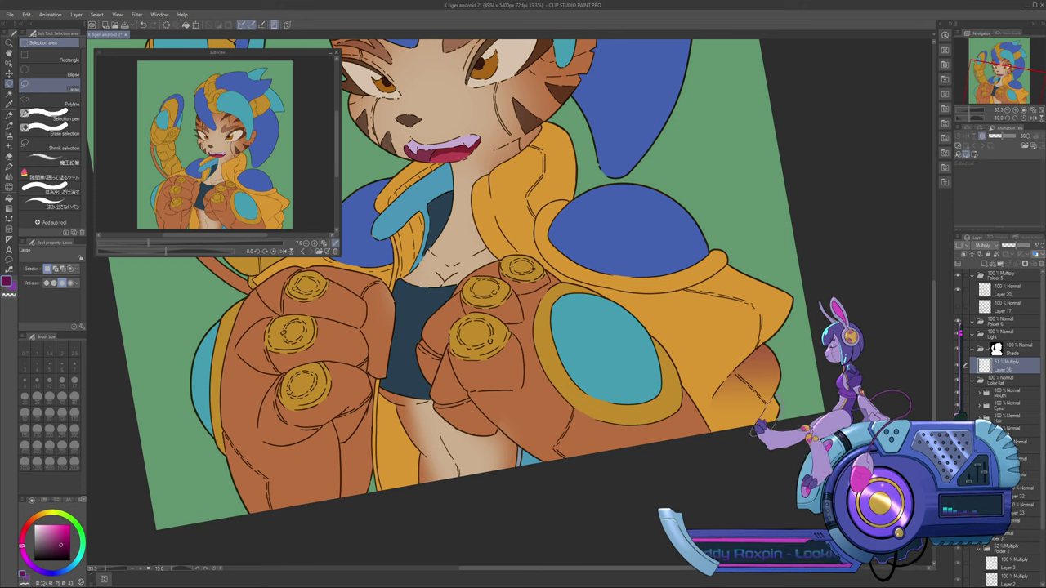
pyautogui.moveTo(753, 434); pyautogui.dragTo(780, 401)
pyautogui.press('g')
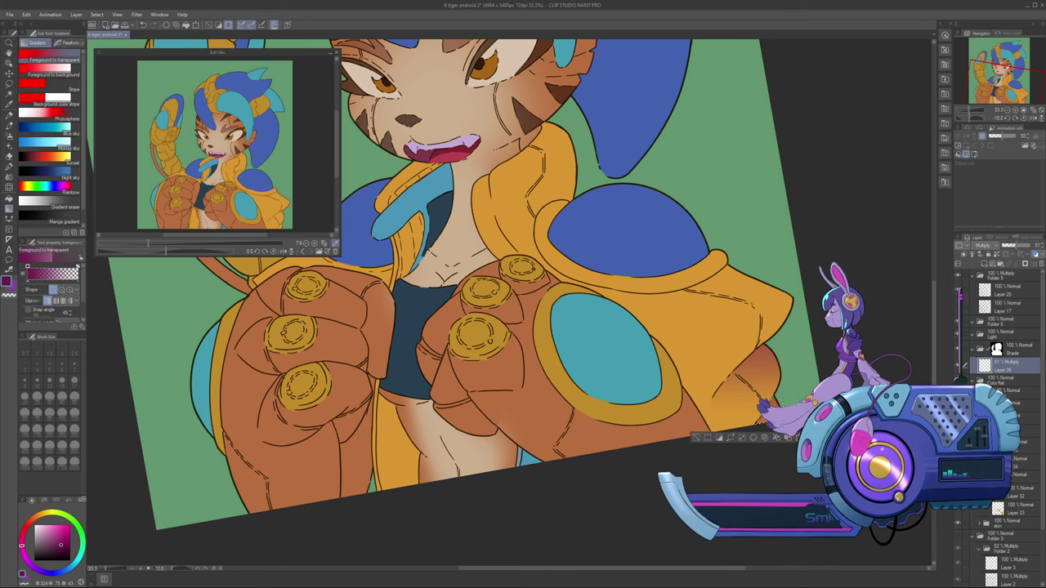
pyautogui.hotkey('ctrl', 'd')
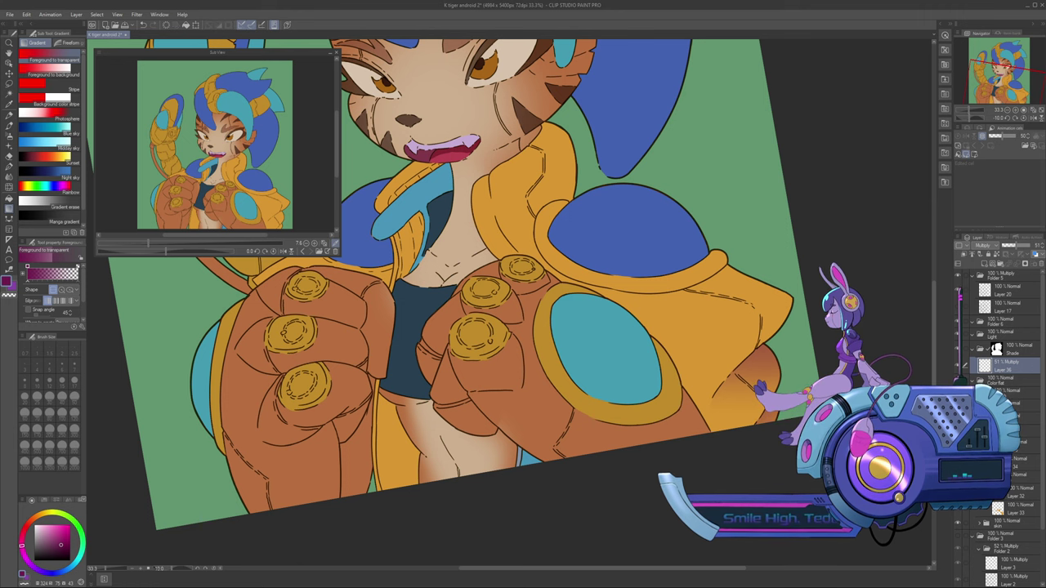
# Shift the hue of the sleeve's gradient shading from magenta to green
pyautogui.moveTo(522, 294); pyautogui.dragTo(594, 350)
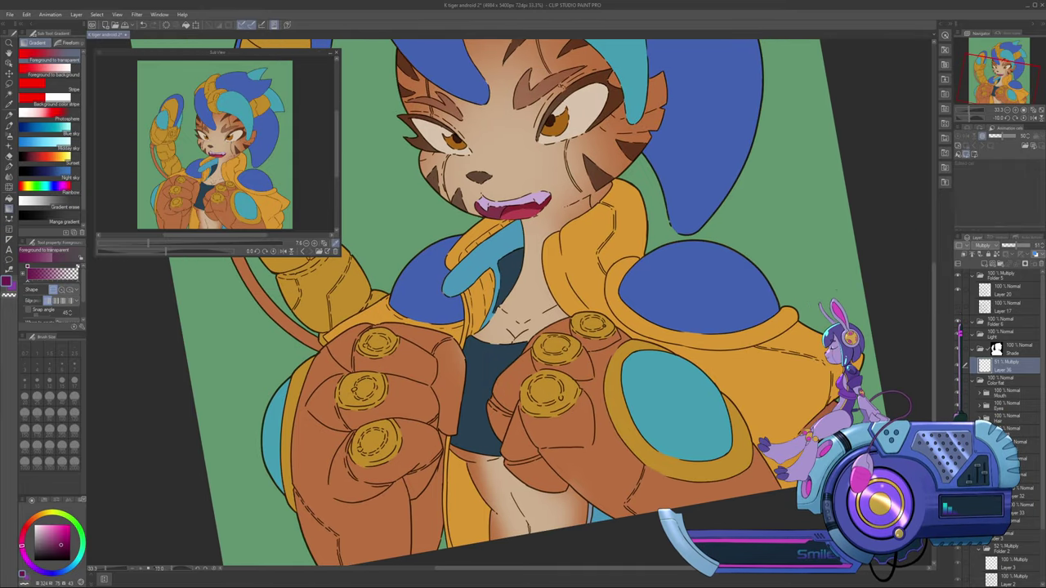
pyautogui.moveTo(458, 269); pyautogui.dragTo(641, 418)
pyautogui.moveTo(1002, 70); pyautogui.dragTo(1000, 75)
pyautogui.click(1007, 109)
pyautogui.click(1008, 109)
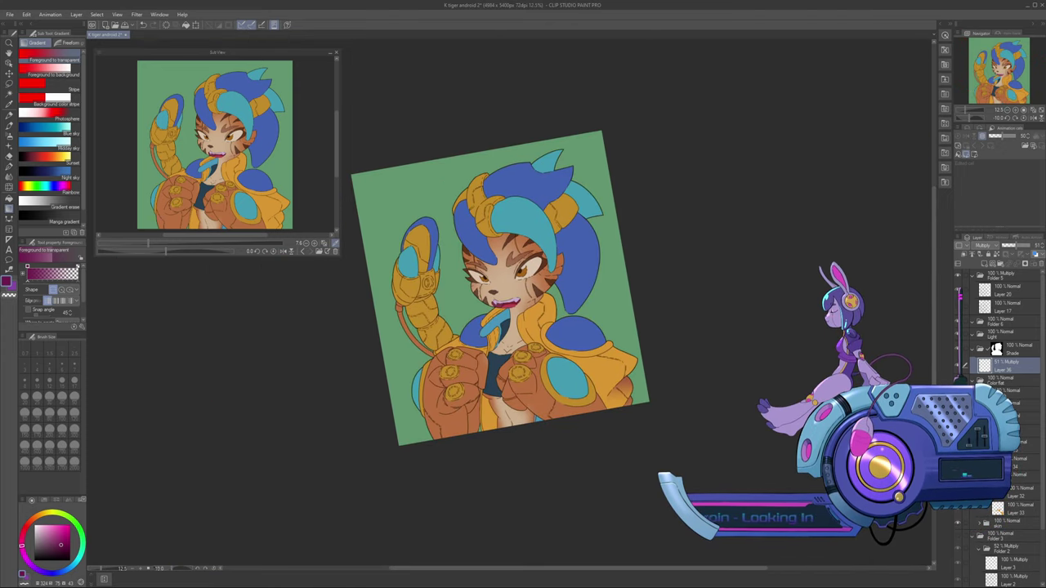
pyautogui.hotkey('ctrl', '+')
pyautogui.hotkey('ctrl', '+')
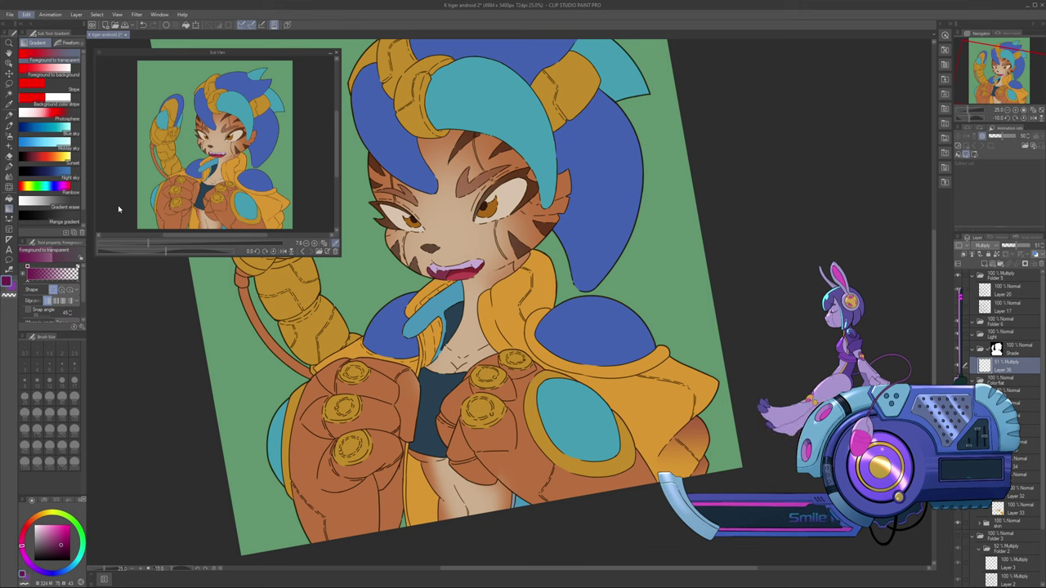
pyautogui.press('Tab')
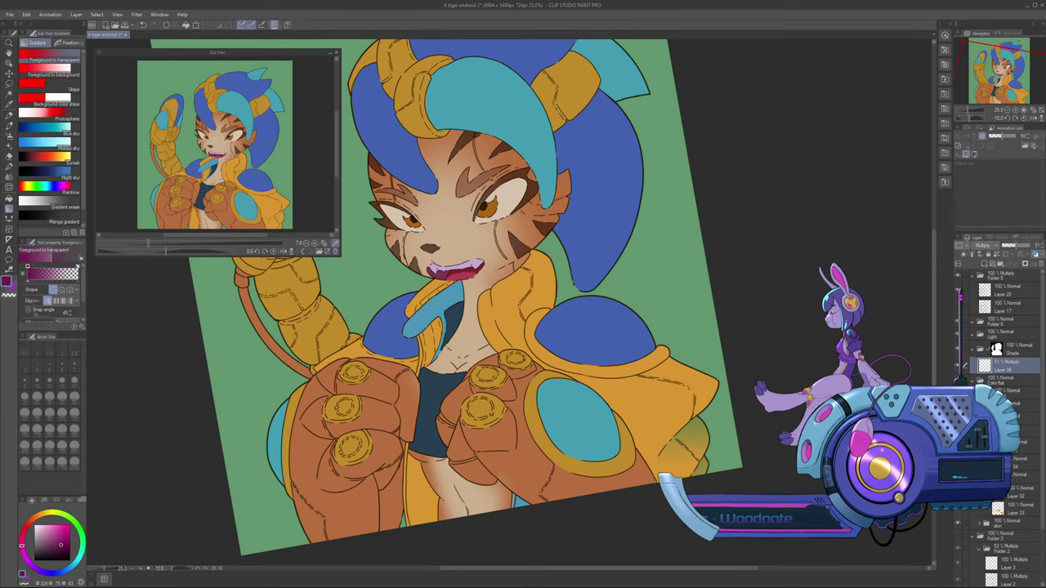
# Sample the sleeve shading's green with its layer at Normal and 100% opacity, and return the layer to Multiply at 52%
pyautogui.click(1023, 119)
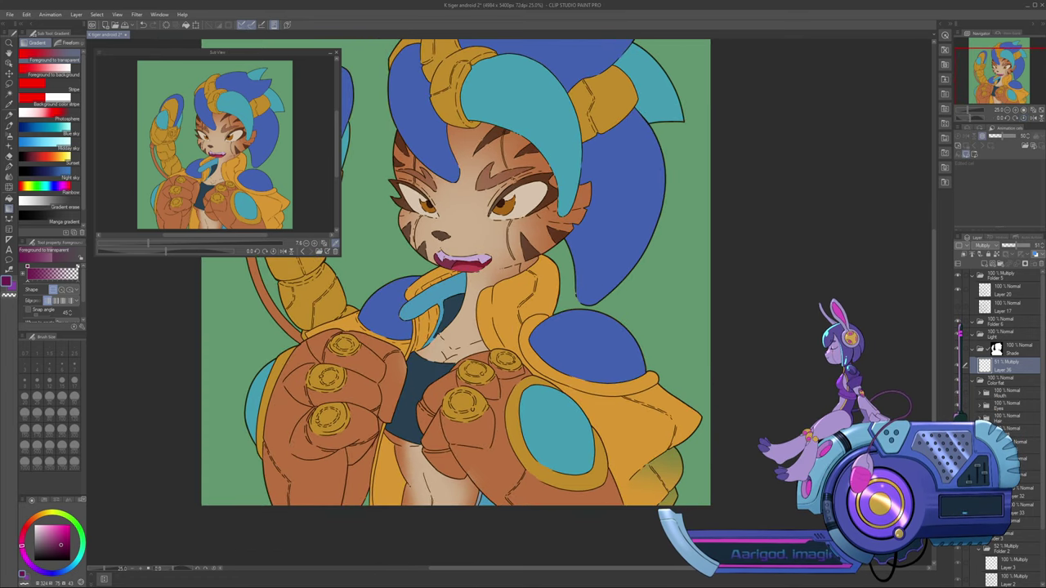
pyautogui.moveTo(1015, 245); pyautogui.dragTo(1031, 245)
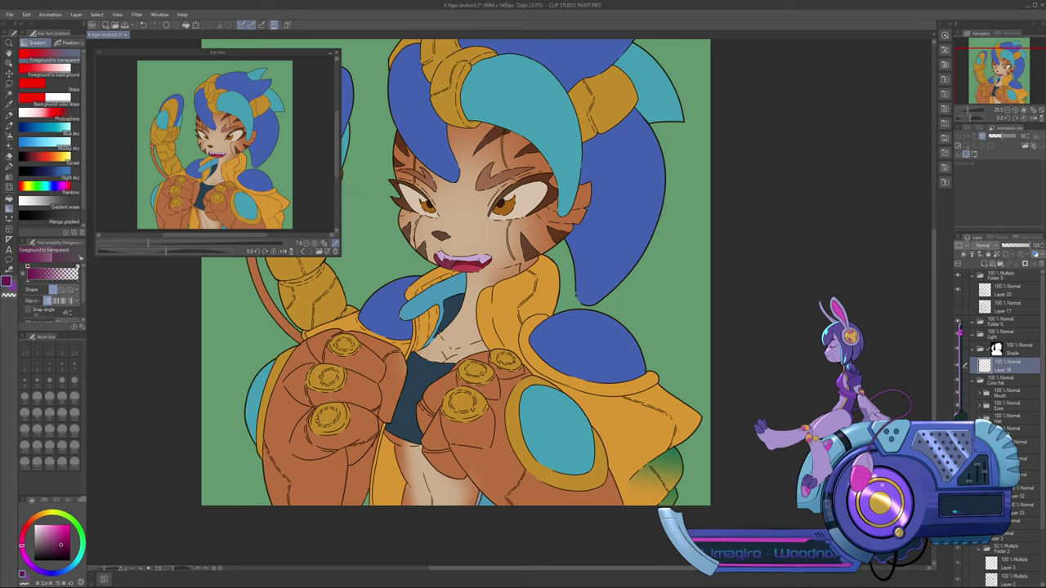
pyautogui.keyDown('alt'); pyautogui.click(674, 455); pyautogui.keyUp('alt')
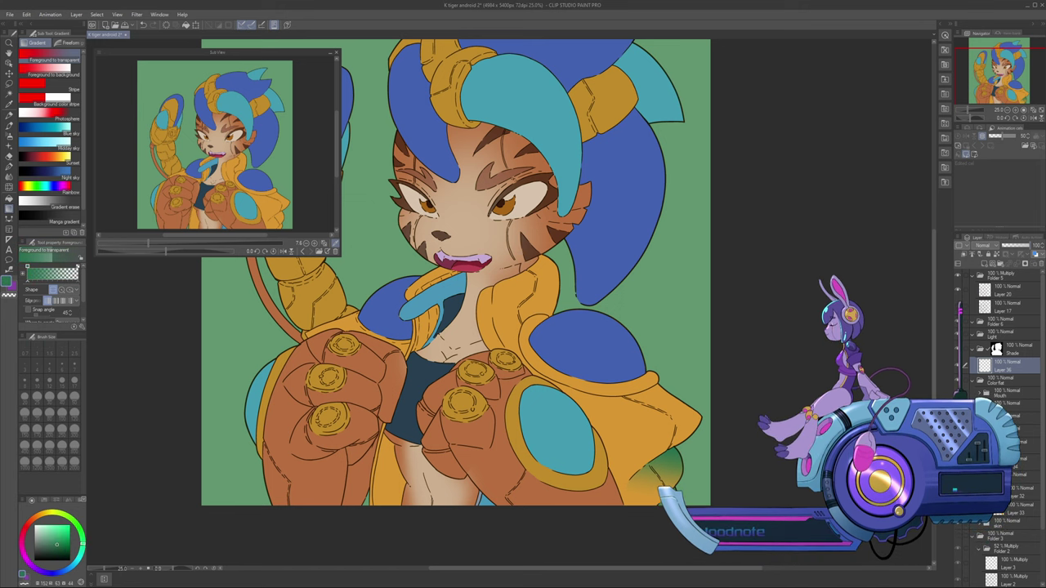
pyautogui.click(1017, 245)
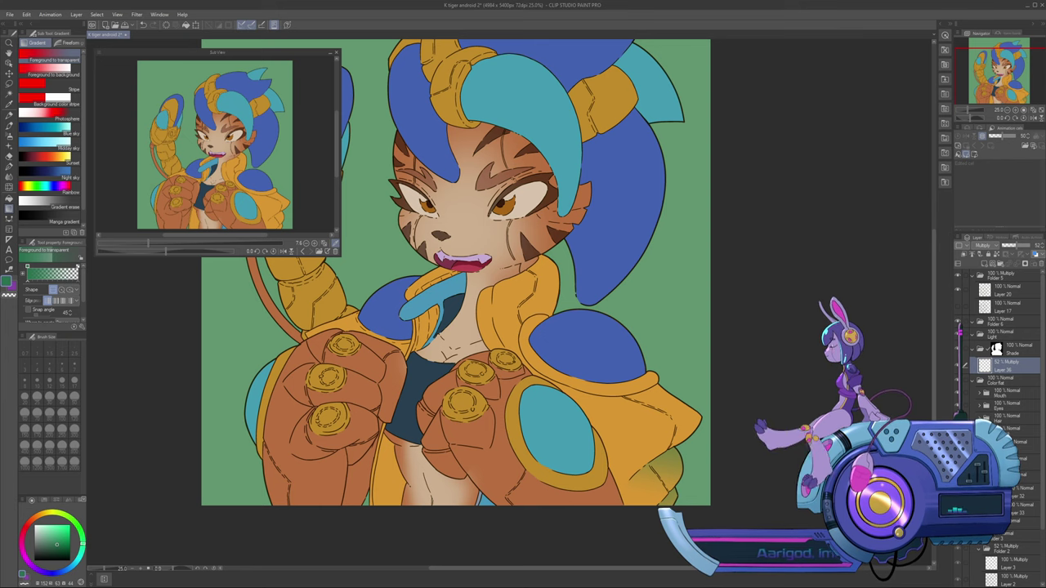
# Load a selection from the blue hair's flat color layer
pyautogui.moveTo(506, 327); pyautogui.dragTo(532, 403)
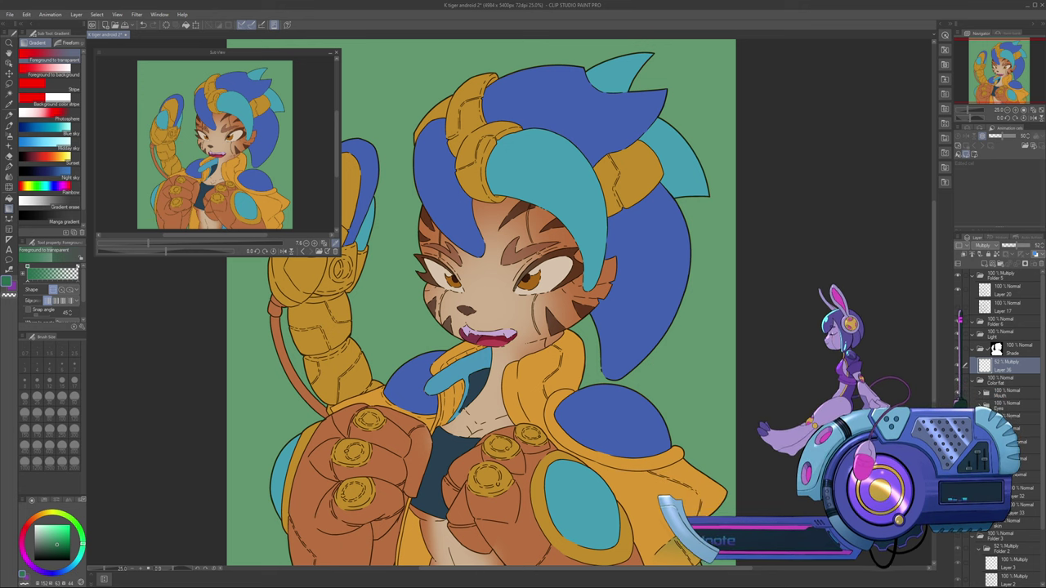
pyautogui.scroll(-3, 1001, 319)
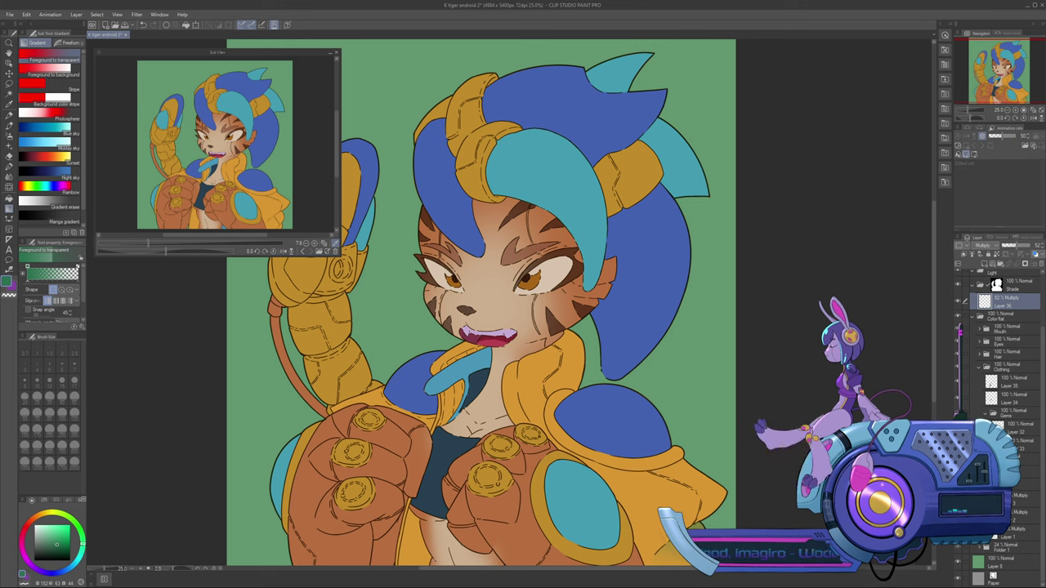
pyautogui.scroll(3, 1000, 318)
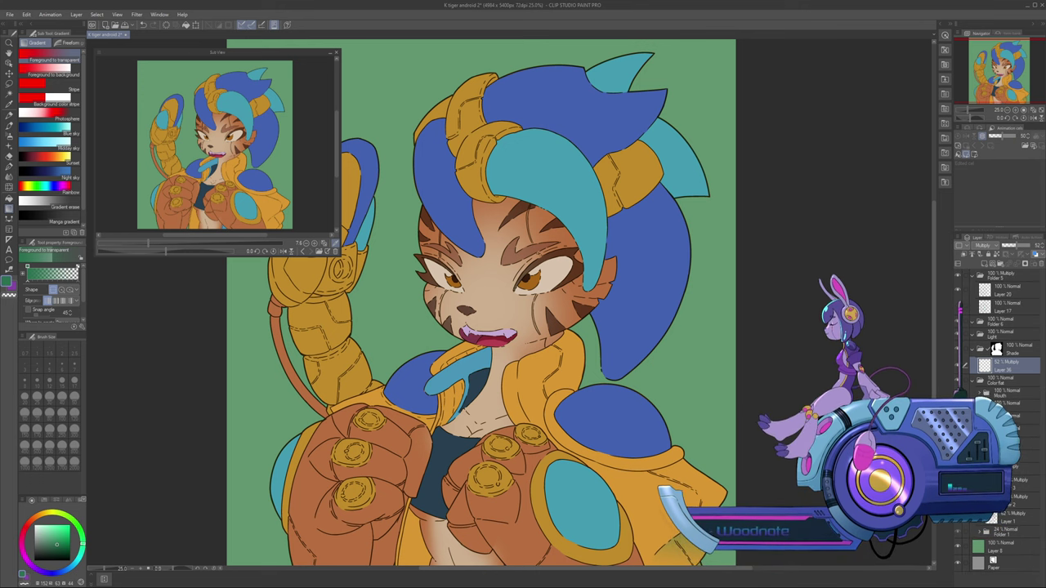
pyautogui.click(980, 417)
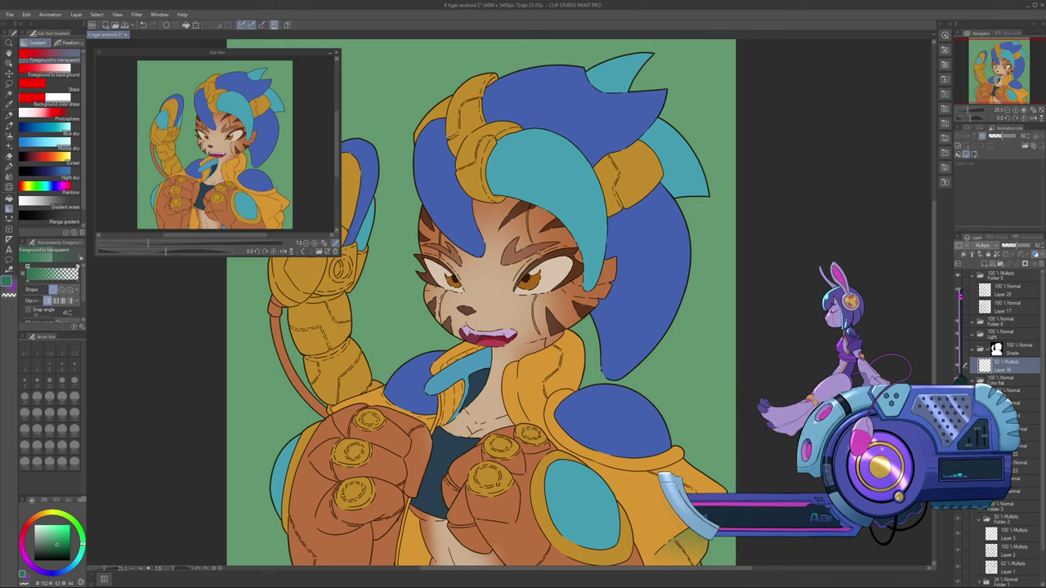
pyautogui.keyDown('ctrl'); pyautogui.click(991, 449); pyautogui.keyUp('ctrl')
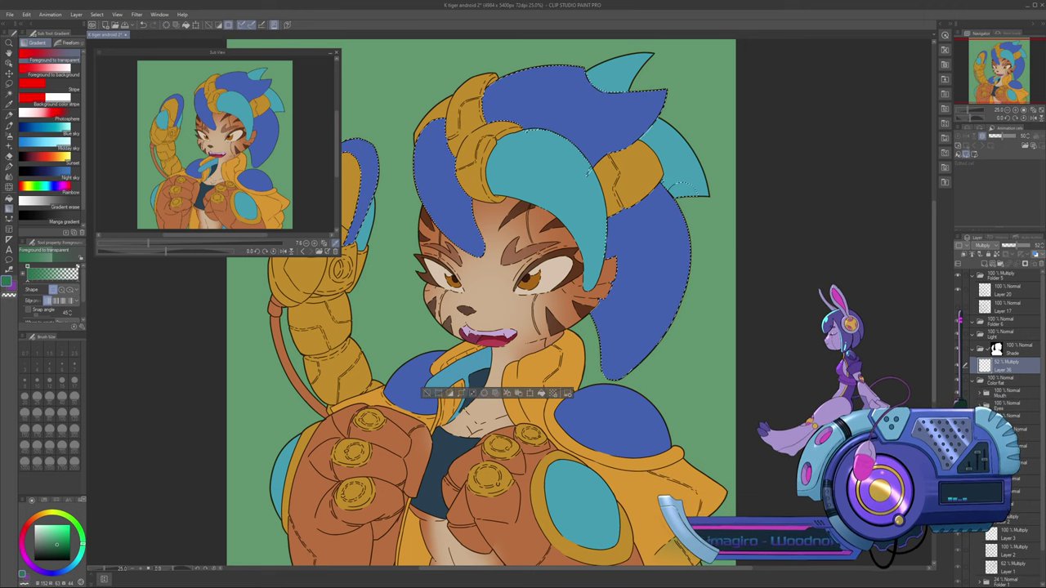
# Try shading the blue hair behind the ear with a green gradient and with the soft airbrush
pyautogui.press('m')
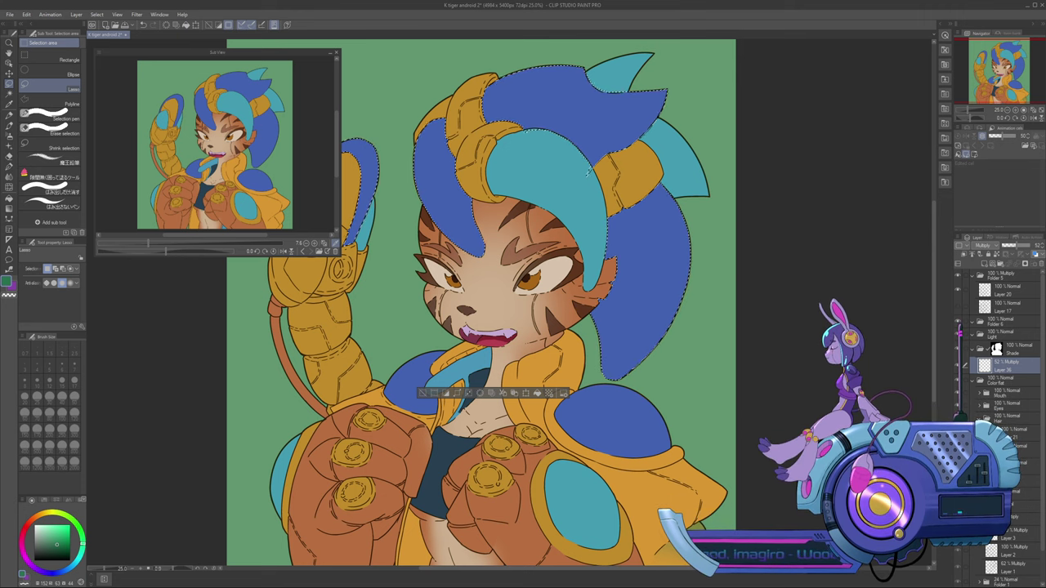
pyautogui.press('g')
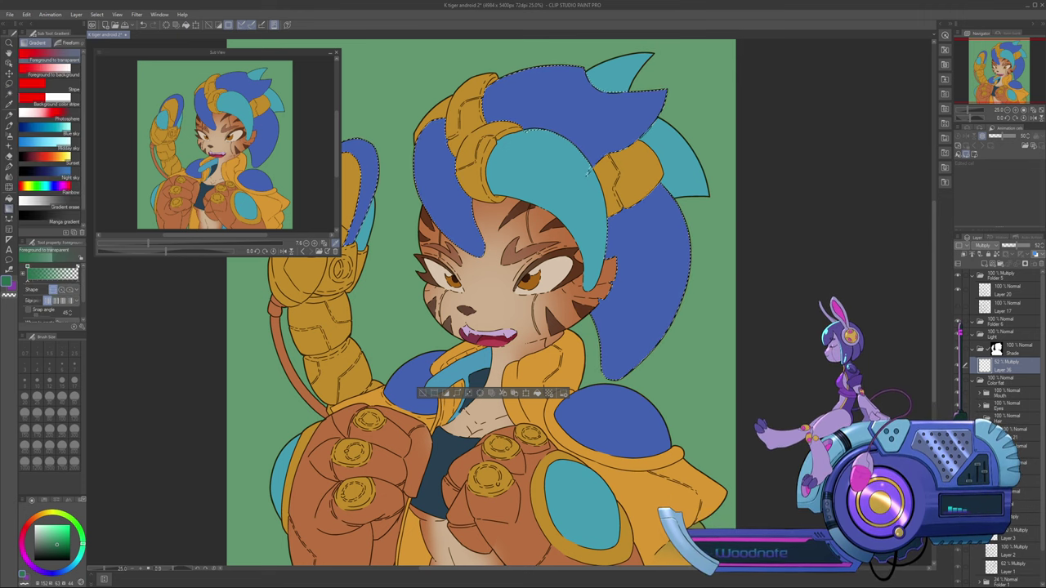
pyautogui.moveTo(535, 265); pyautogui.dragTo(637, 224)
pyautogui.hotkey('ctrl', 'z')
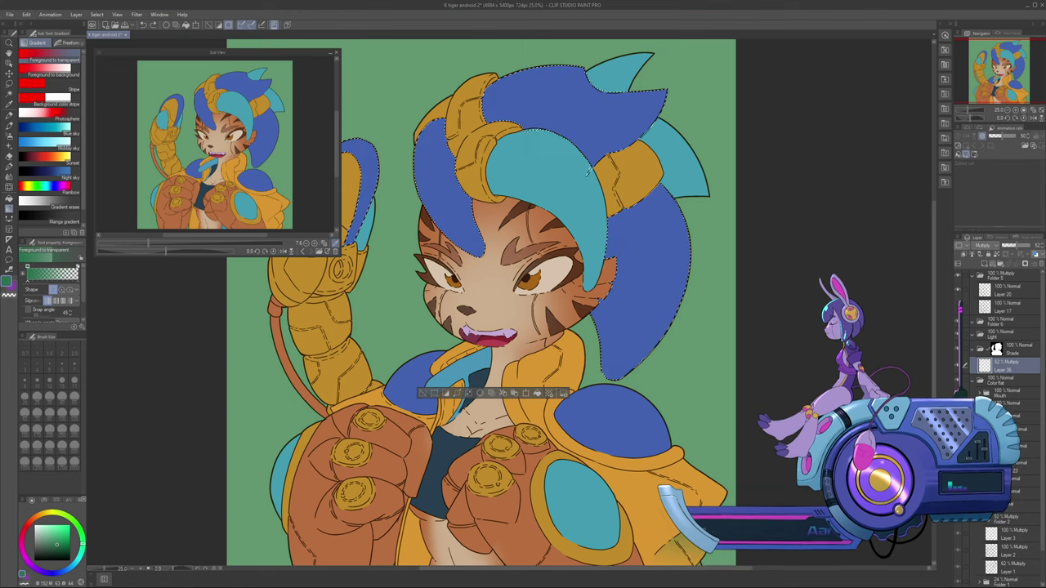
pyautogui.press('b')
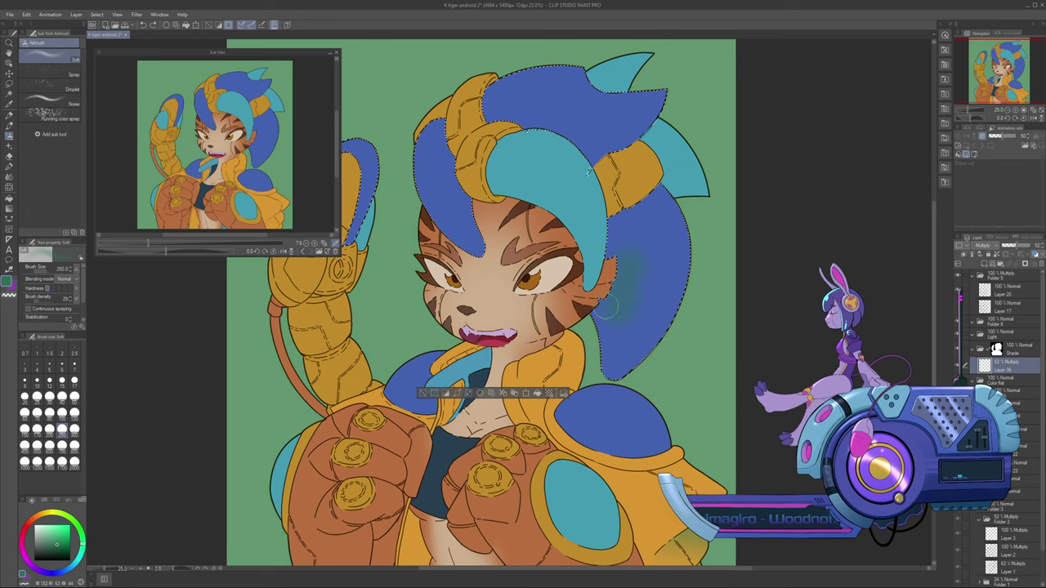
pyautogui.moveTo(600, 331); pyautogui.dragTo(619, 307)
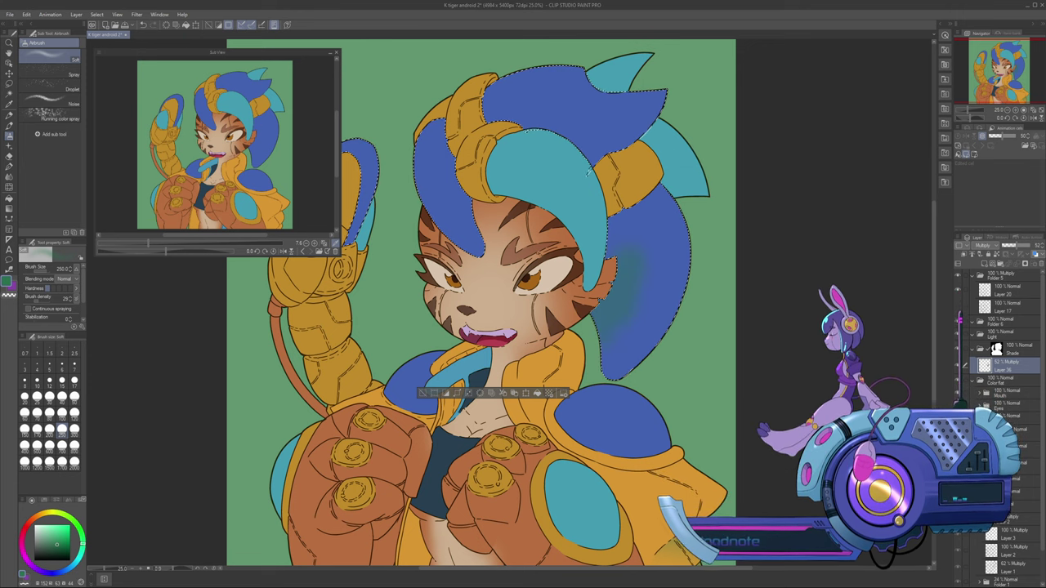
# Try the Multiply blending mode on the Shade folder, return the folder to Normal, and clear the hair selection
pyautogui.click(1013, 350)
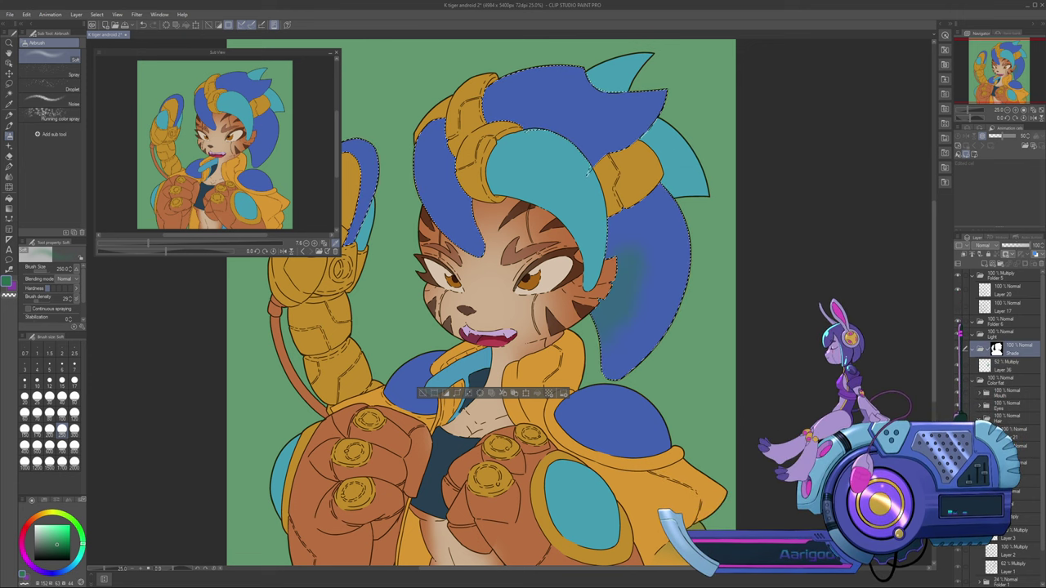
pyautogui.click(985, 268)
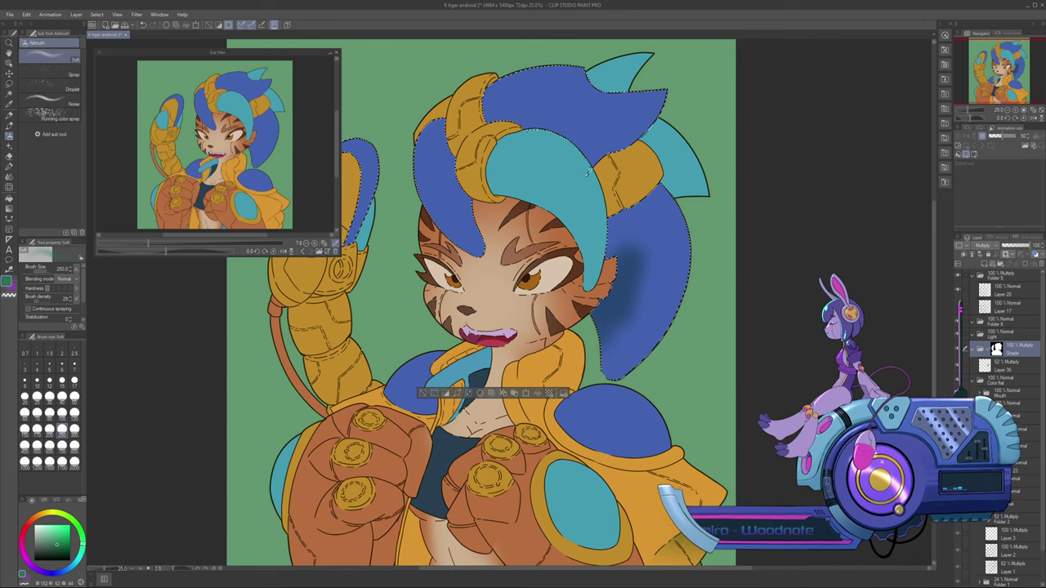
pyautogui.click(1006, 366)
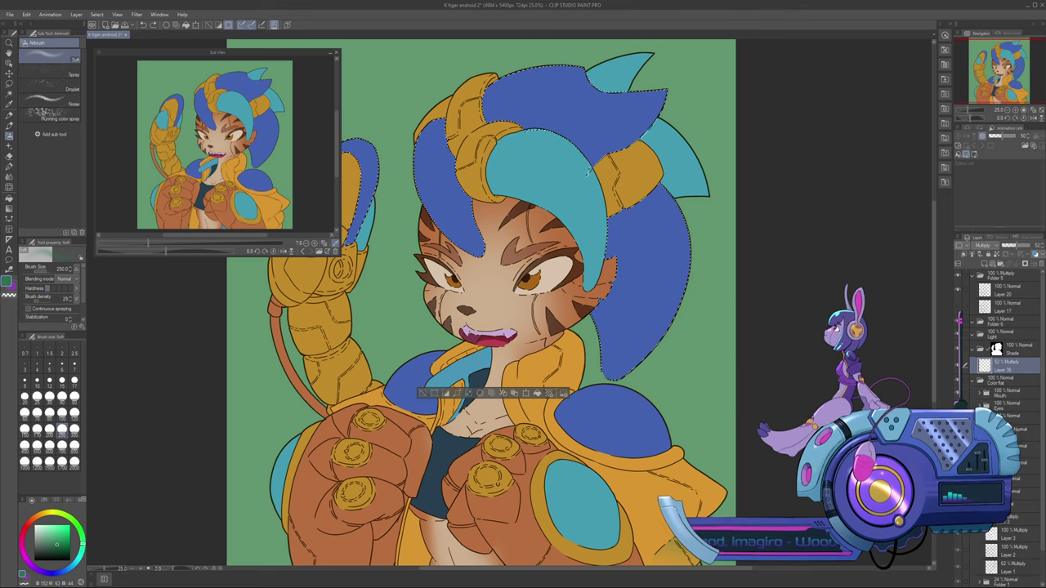
pyautogui.click(1015, 349)
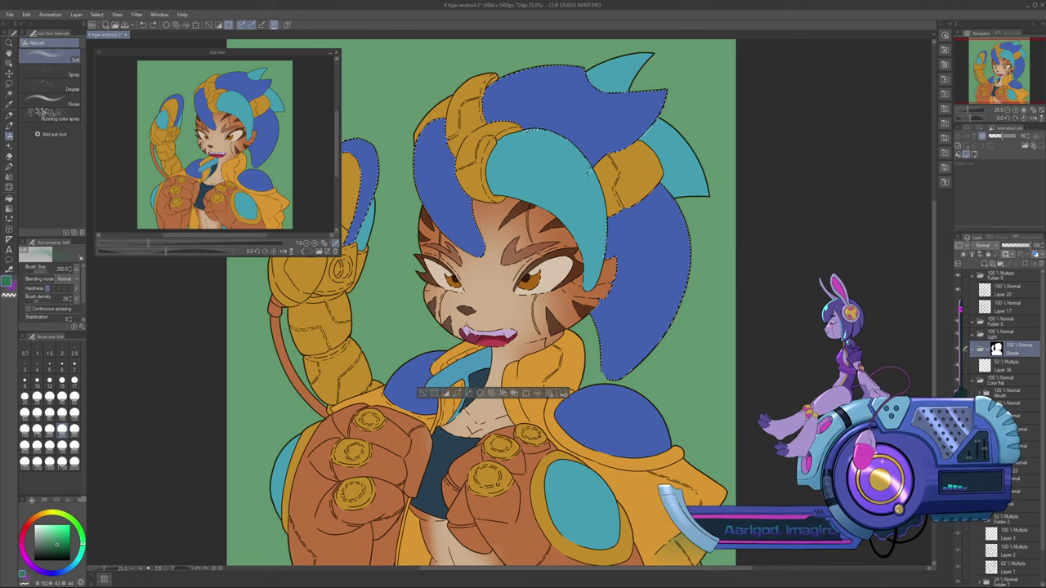
pyautogui.hotkey('ctrl', 'd')
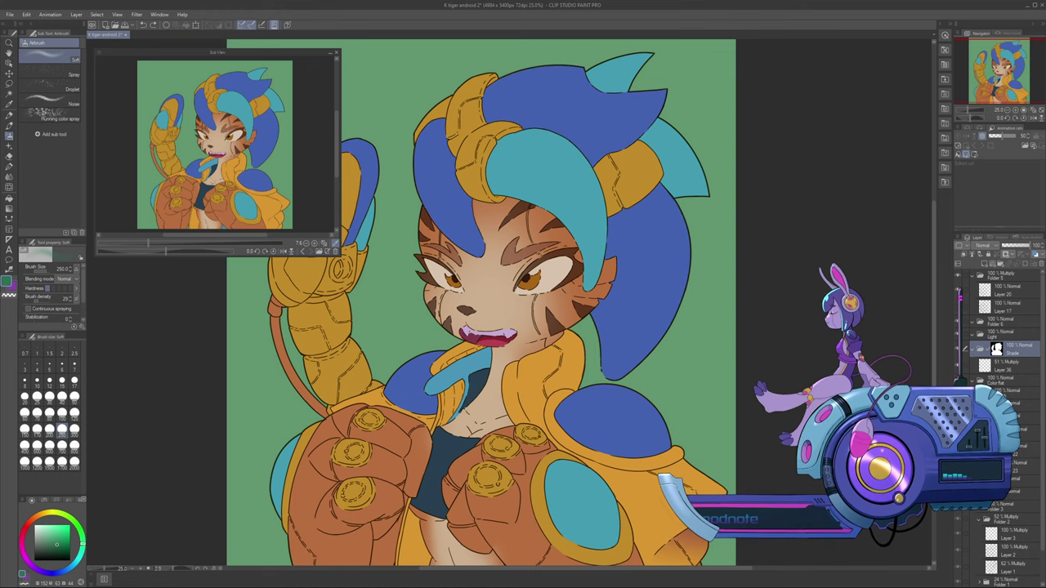
# Try the Shade folder in Multiply with its shading layer at 71% opacity, and undo the folder's blending change
pyautogui.moveTo(522, 392); pyautogui.dragTo(539, 251)
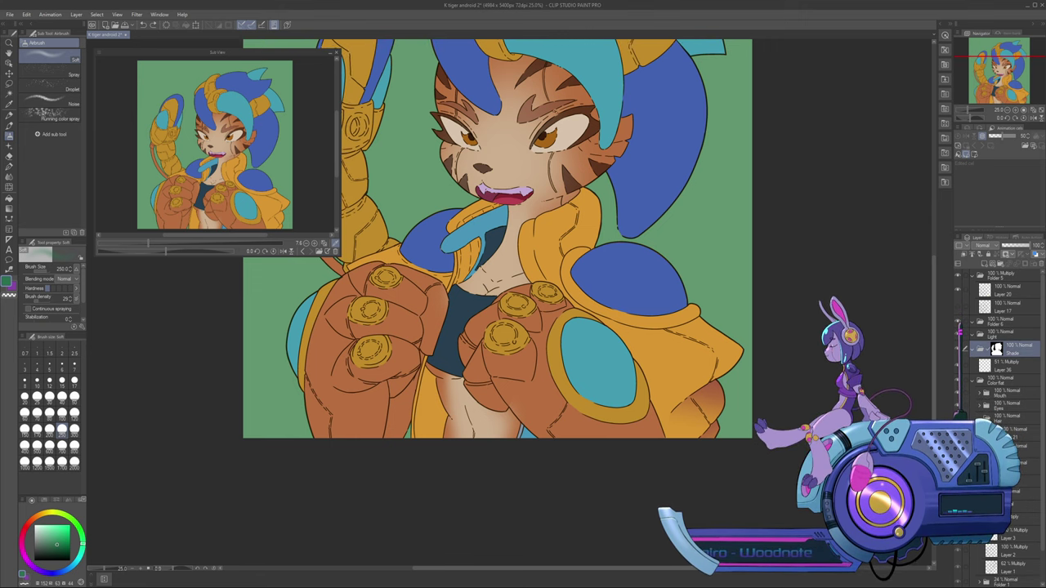
pyautogui.hotkey('ctrl', 'y')
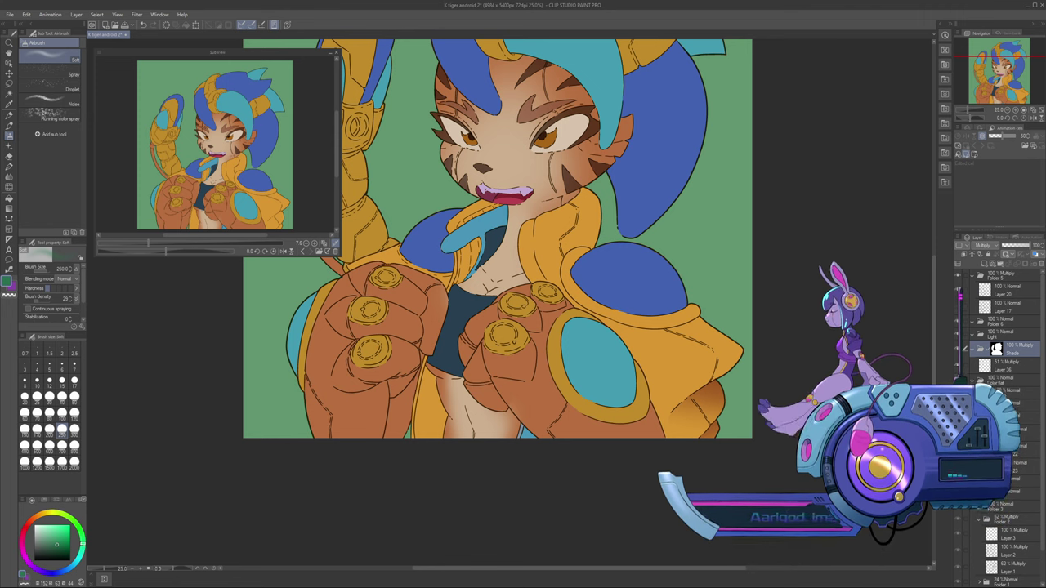
pyautogui.click(1009, 366)
pyautogui.click(1022, 245)
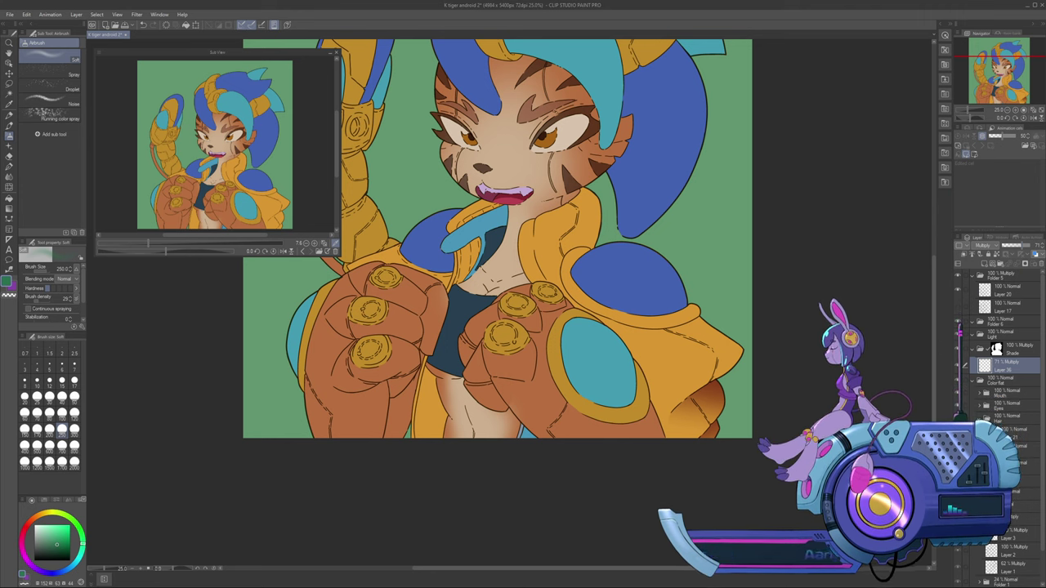
pyautogui.click(1018, 349)
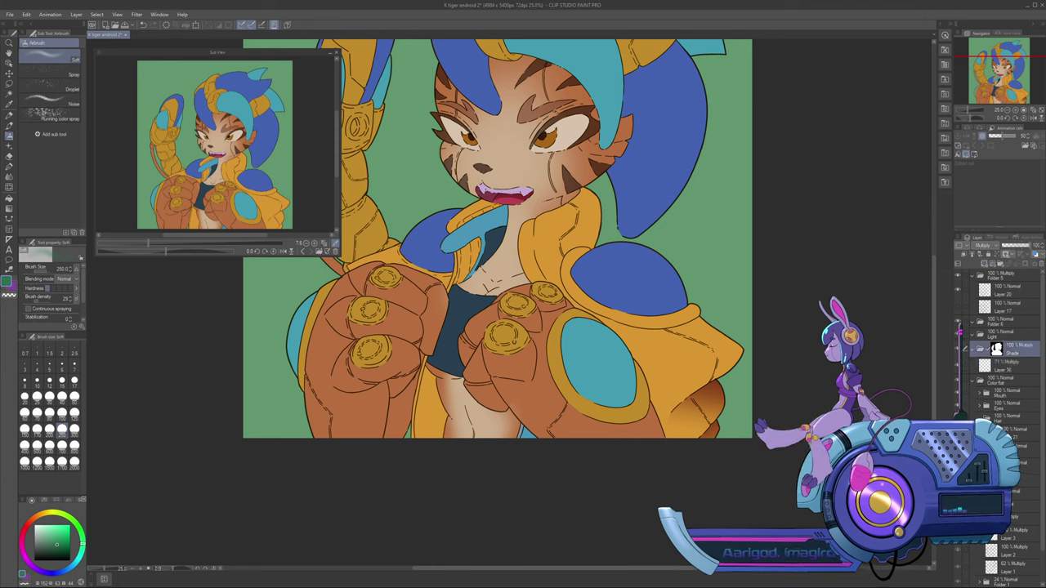
pyautogui.hotkey('ctrl', 'z')
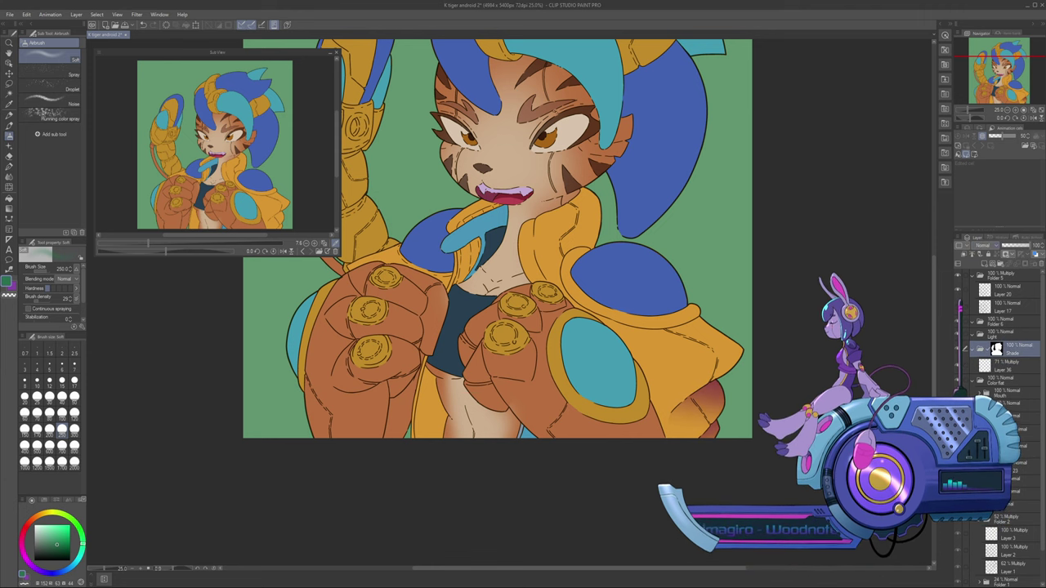
# Set the sleeve shading's layer to Normal at 100% opacity and sample its magenta as the drawing color
pyautogui.click(1011, 366)
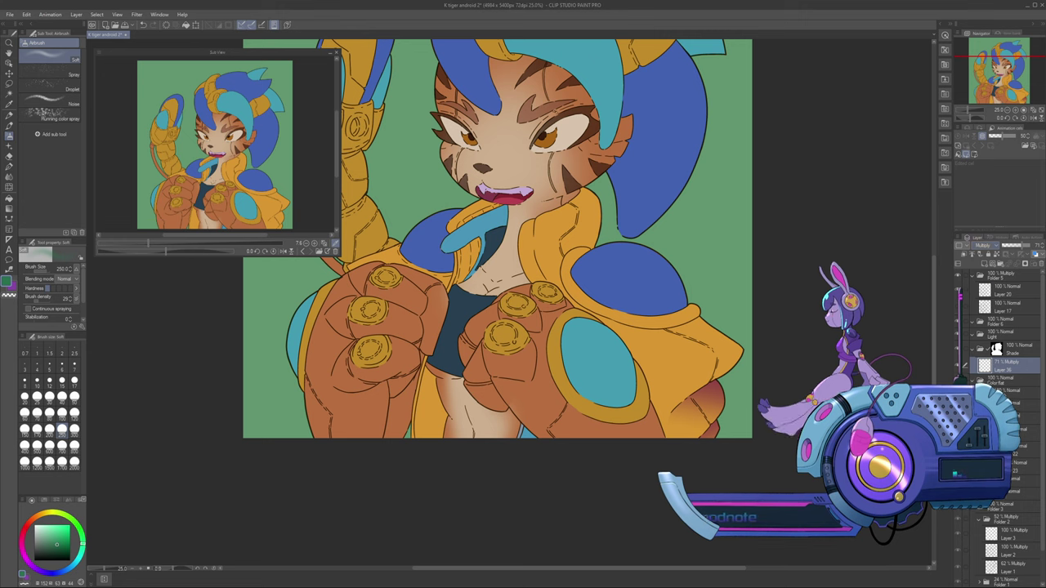
pyautogui.click(985, 245)
pyautogui.click(984, 263)
pyautogui.click(1017, 350)
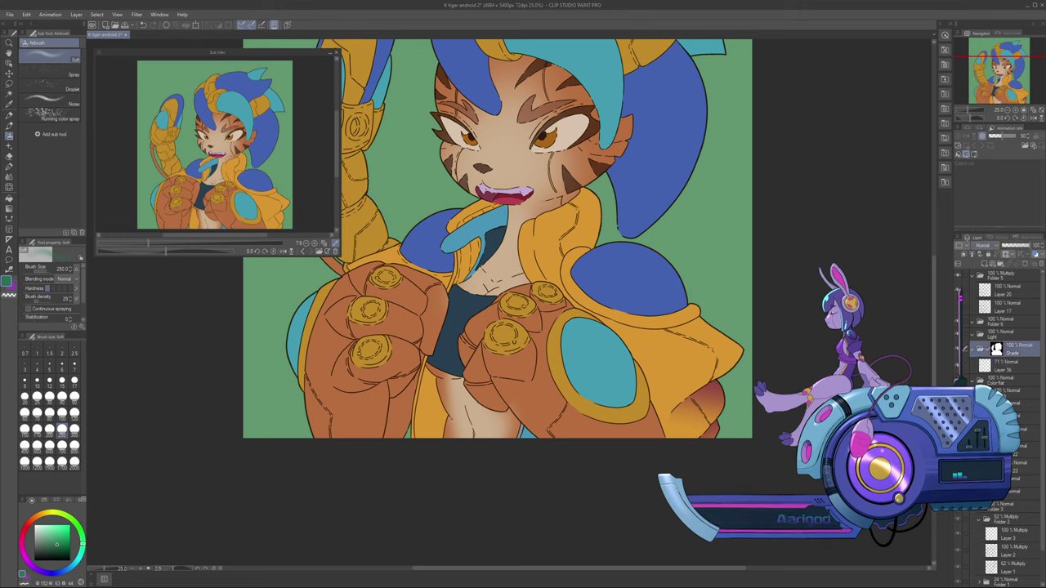
pyautogui.click(1012, 366)
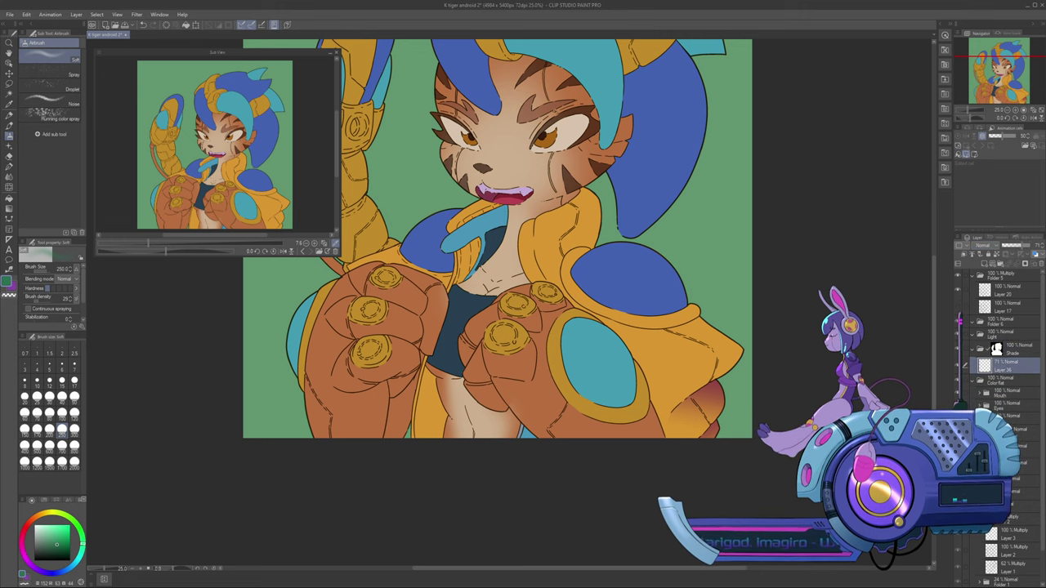
pyautogui.click(1031, 245)
pyautogui.keyDown('alt'); pyautogui.click(711, 384); pyautogui.keyUp('alt')
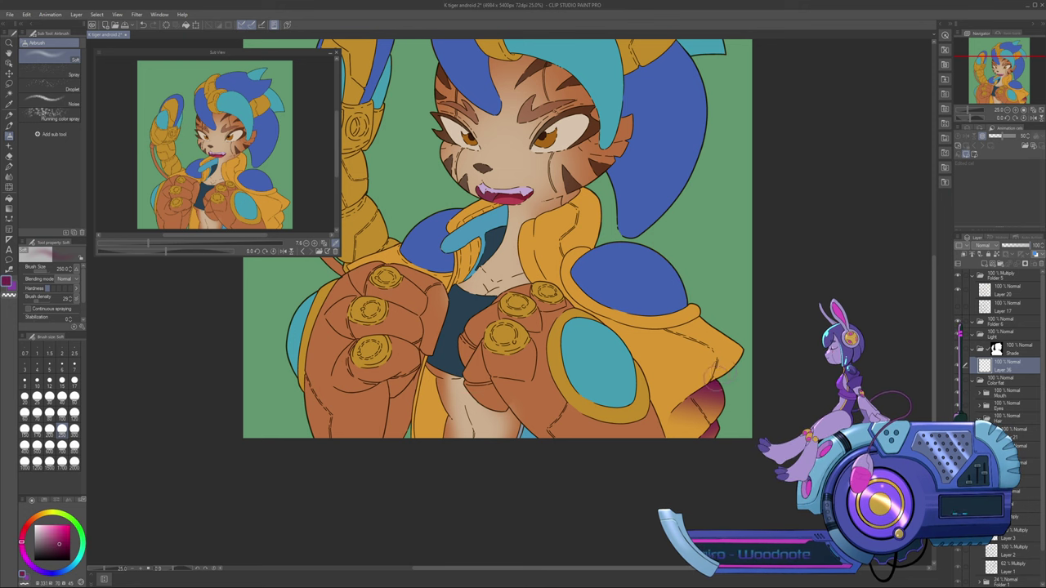
# Try Multiply on the Shade folder, return it to Normal, and lower the folder's opacity to 72%
pyautogui.click(1018, 350)
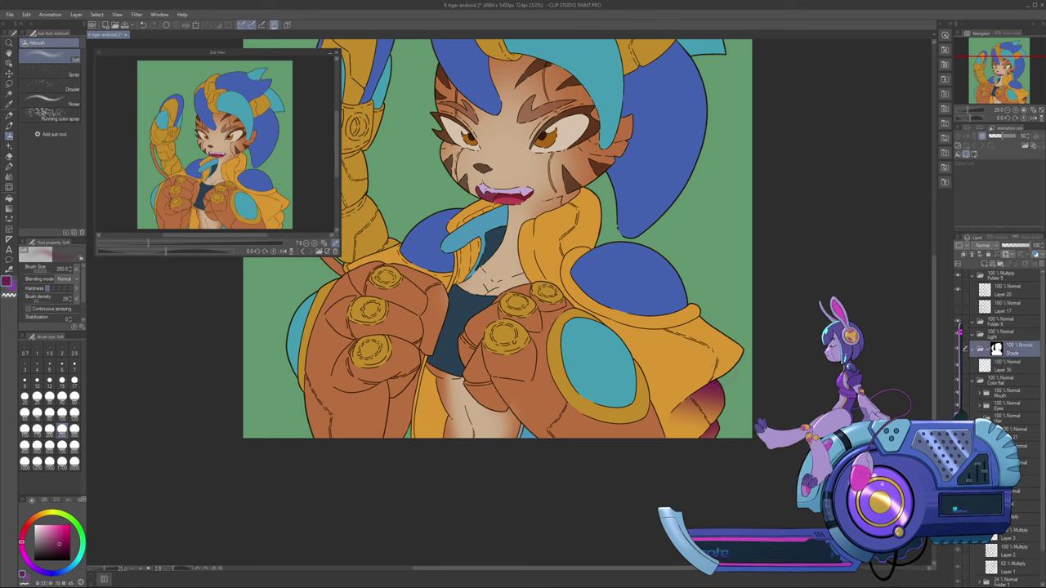
pyautogui.click(985, 276)
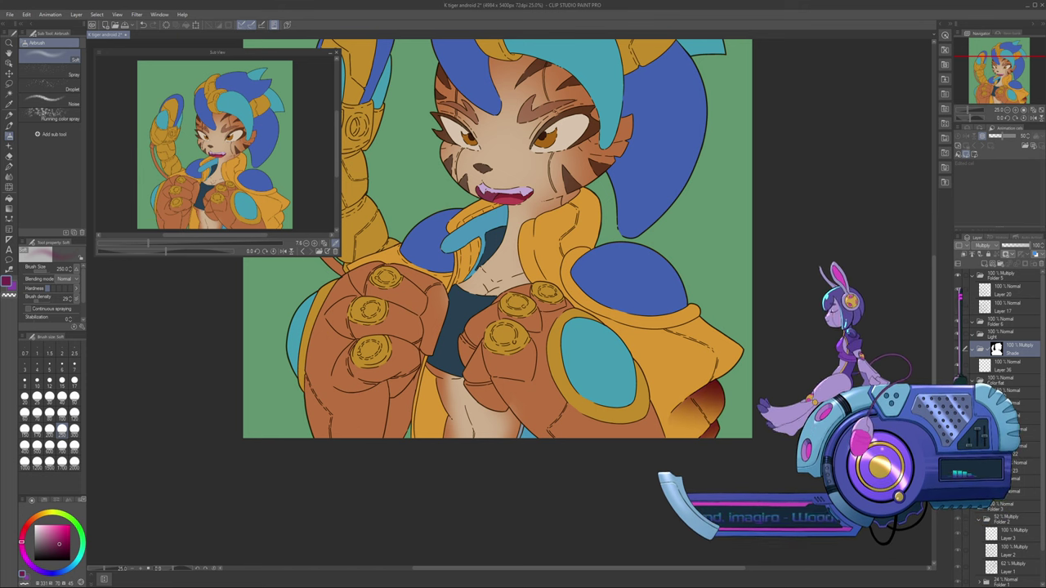
pyautogui.hotkey('shift', 'alt', 'n')
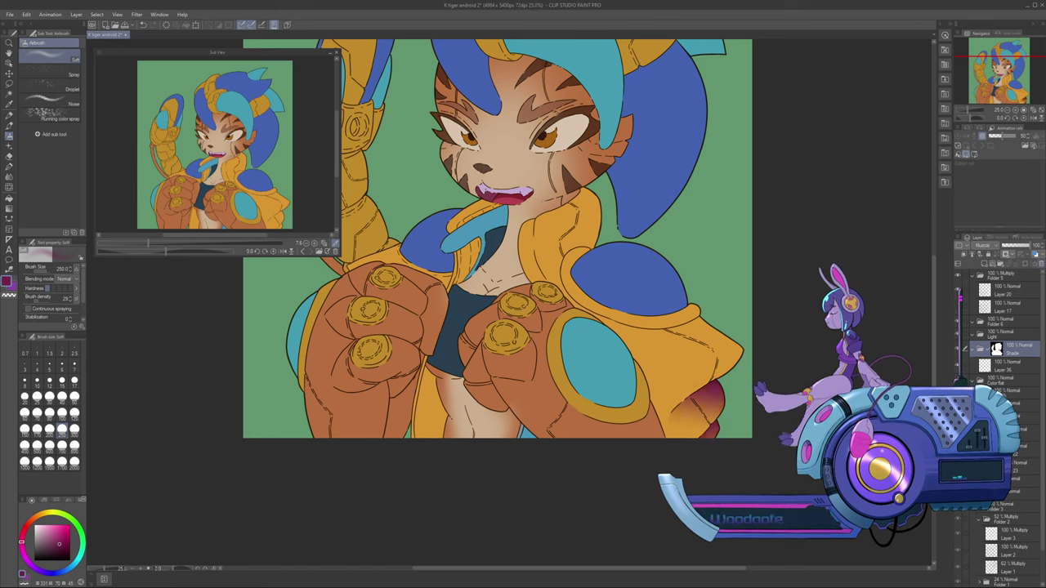
pyautogui.click(1022, 246)
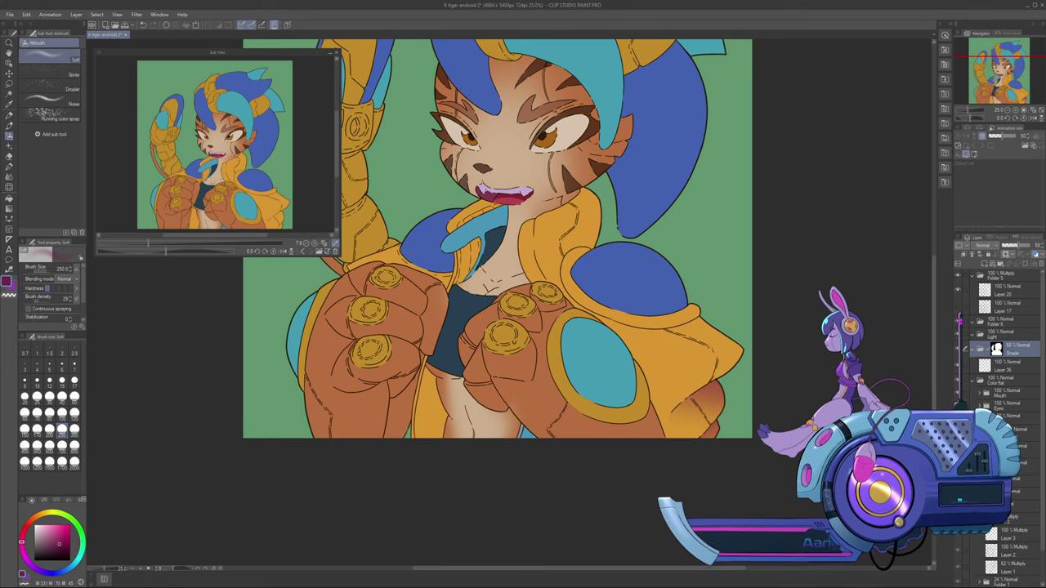
pyautogui.moveTo(1021, 246); pyautogui.dragTo(1021, 246)
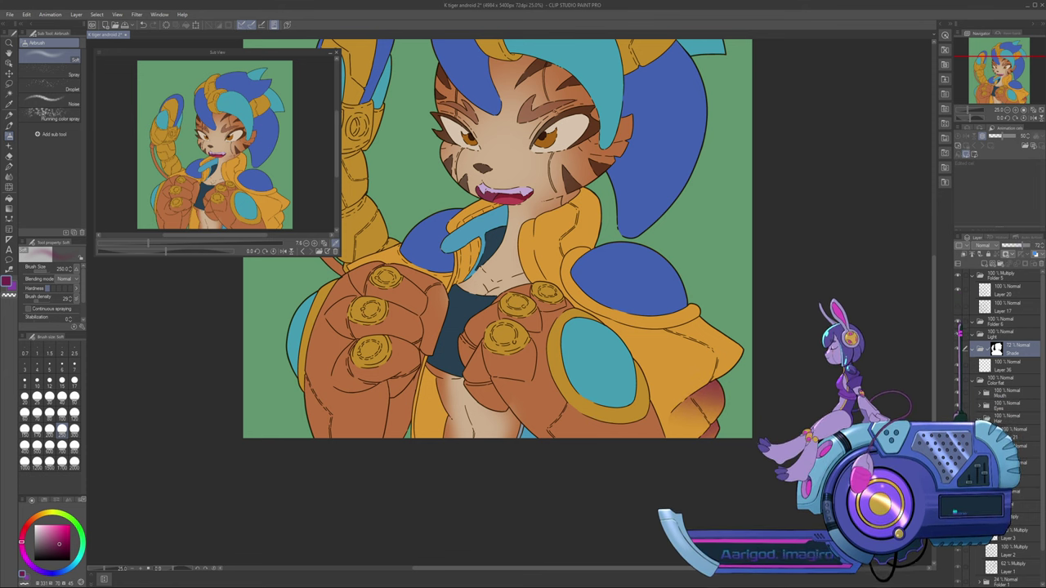
# Try soft magenta airbrush shading on the sleeve's pointed tip and on the blue hair, undoing each stroke
pyautogui.click(1010, 366)
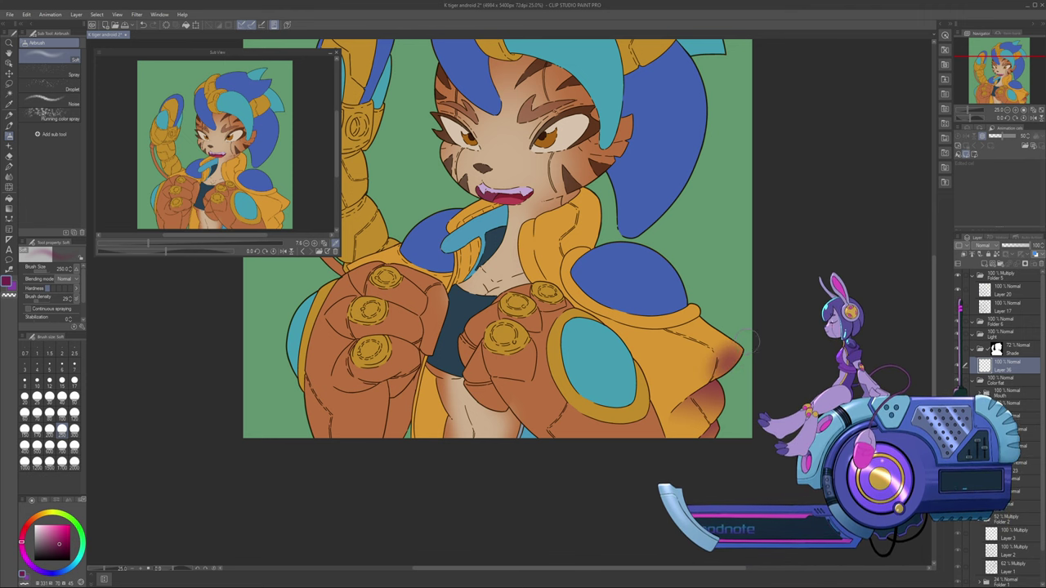
pyautogui.moveTo(744, 351); pyautogui.dragTo(718, 382)
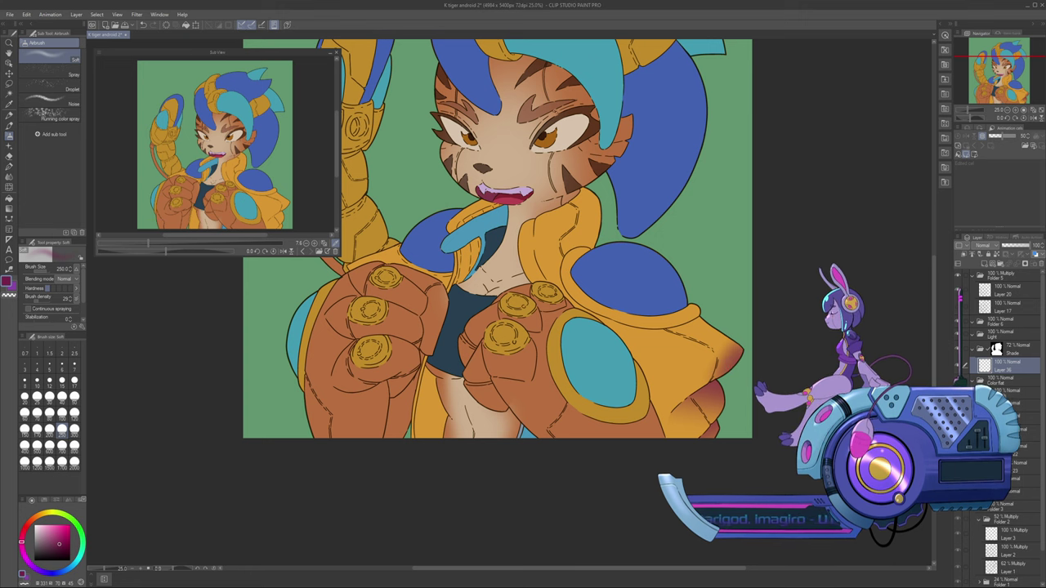
pyautogui.hotkey('ctrl', 'z')
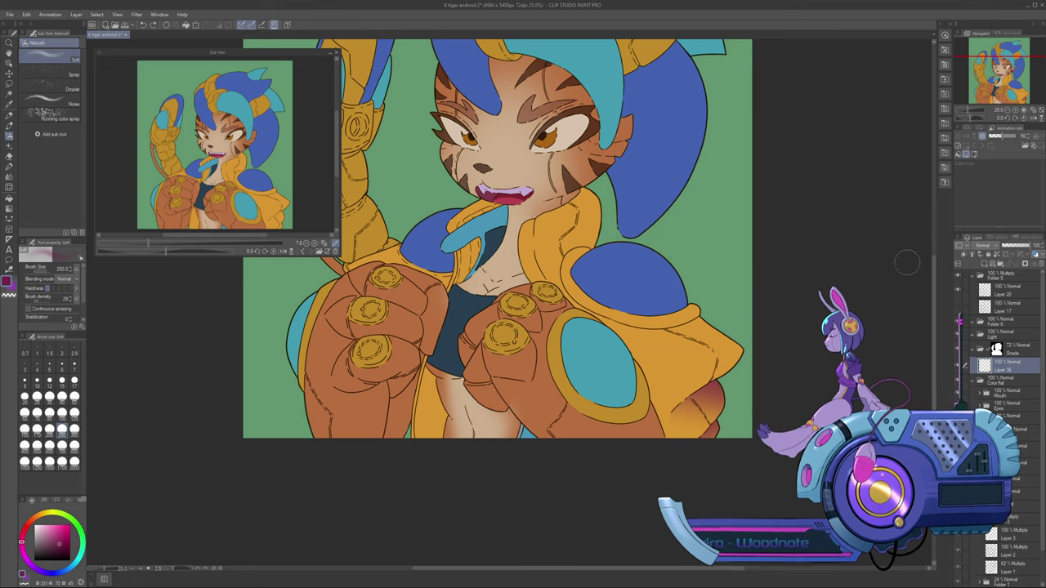
pyautogui.scroll(3, 497, 238)
pyautogui.moveTo(665, 205); pyautogui.dragTo(639, 243)
pyautogui.hotkey('ctrl', 'z')
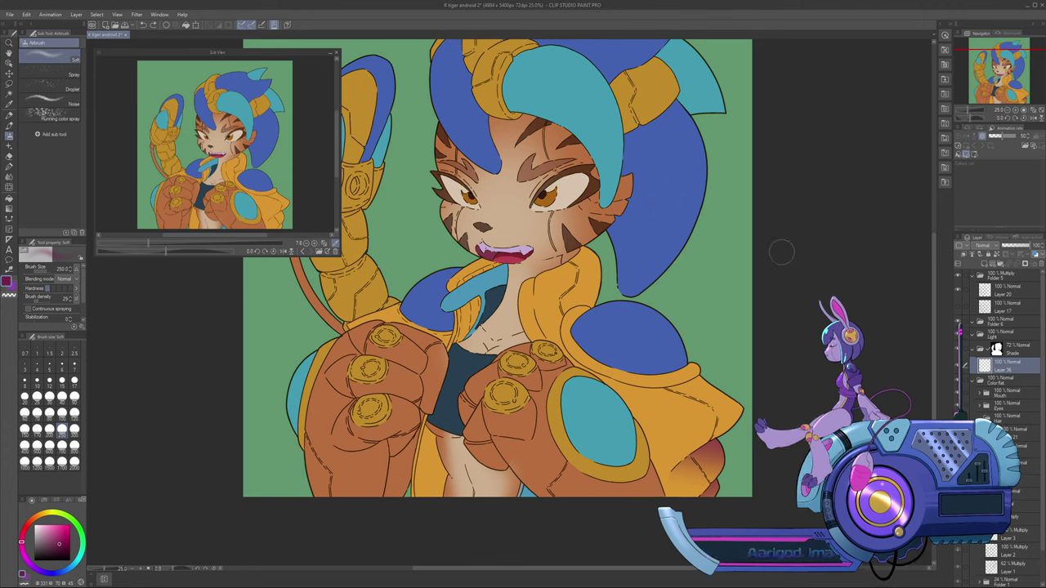
# Add a new layer above the sleeve shading inside the Shade folder and set the folder to Multiply
pyautogui.click(971, 254)
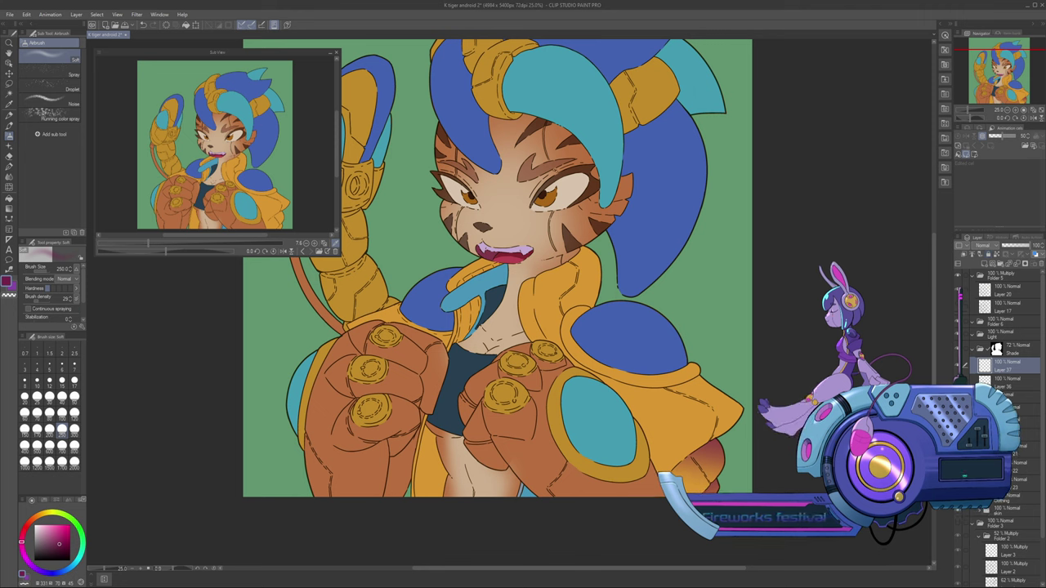
pyautogui.click(1017, 350)
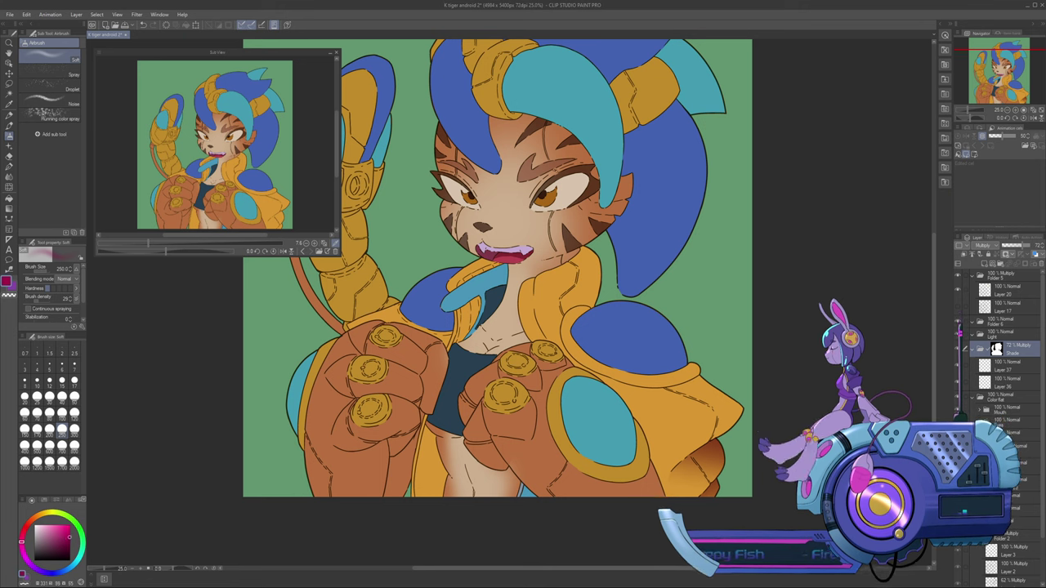
pyautogui.click(1011, 366)
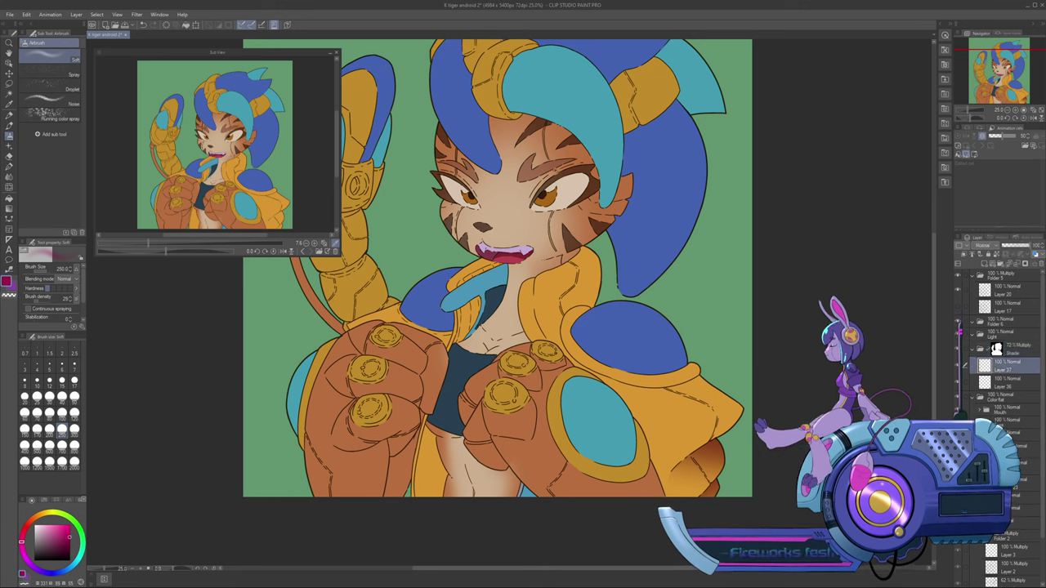
# Lock the transparent pixels of the sleeve shading's layer and enlarge the G-pen to size 600
pyautogui.click(1011, 382)
pyautogui.click(997, 254)
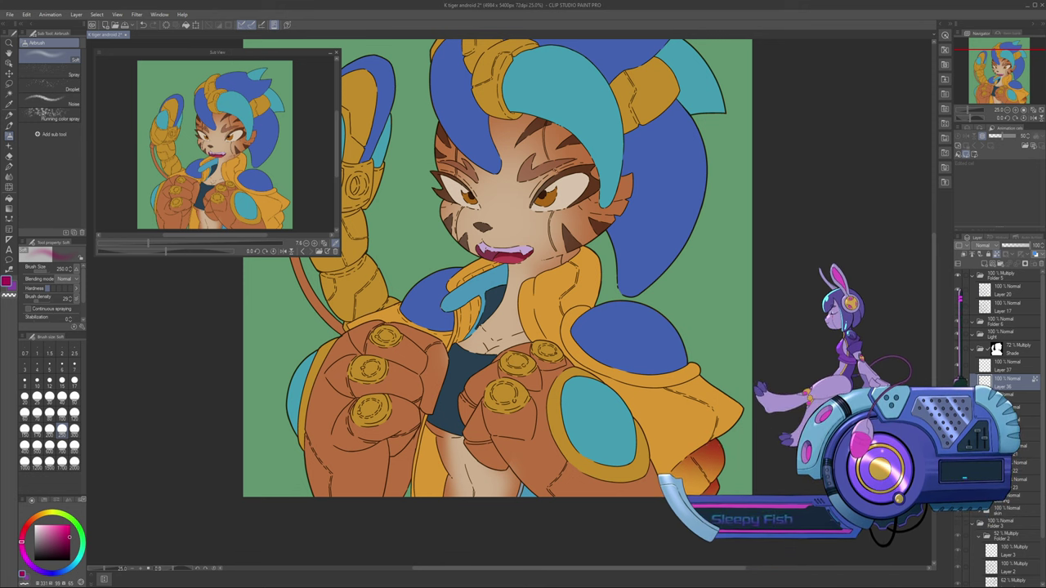
pyautogui.click(9, 167)
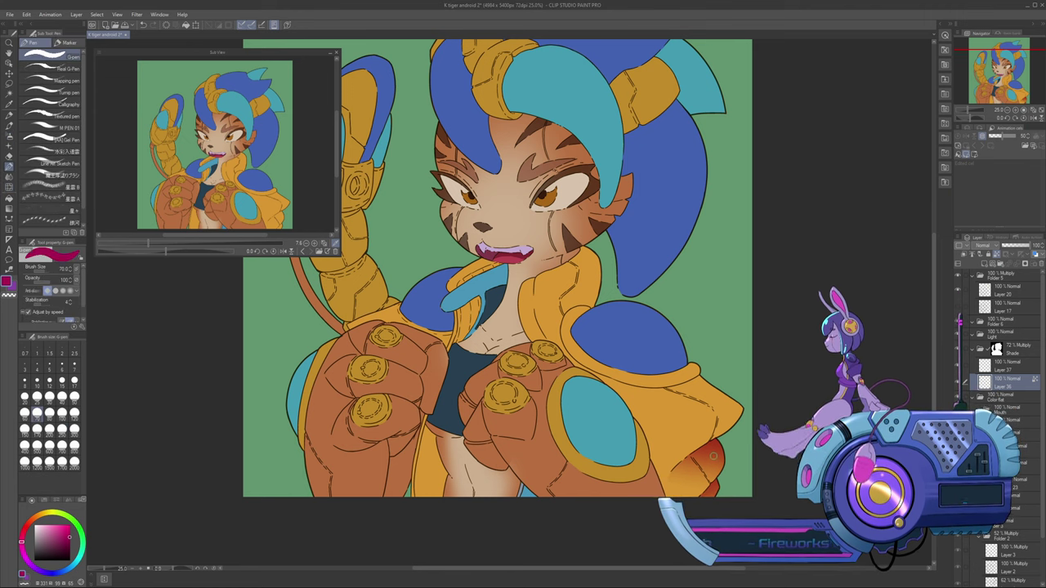
pyautogui.press(']')
pyautogui.press(']')
pyautogui.press(']')
pyautogui.press(']')
pyautogui.press(']')
pyautogui.press(']')
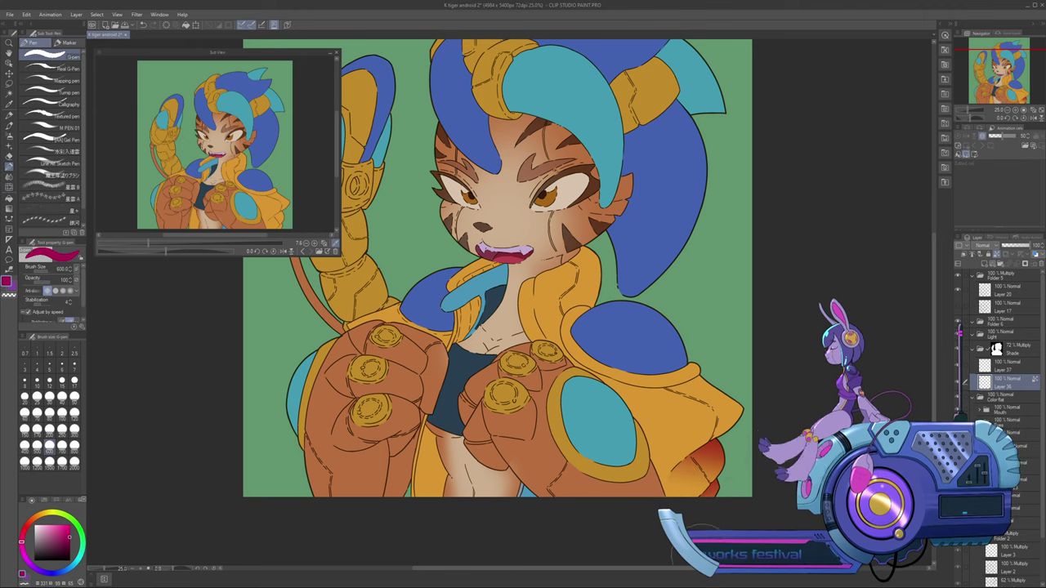
pyautogui.click(1006, 110)
pyautogui.click(1006, 110)
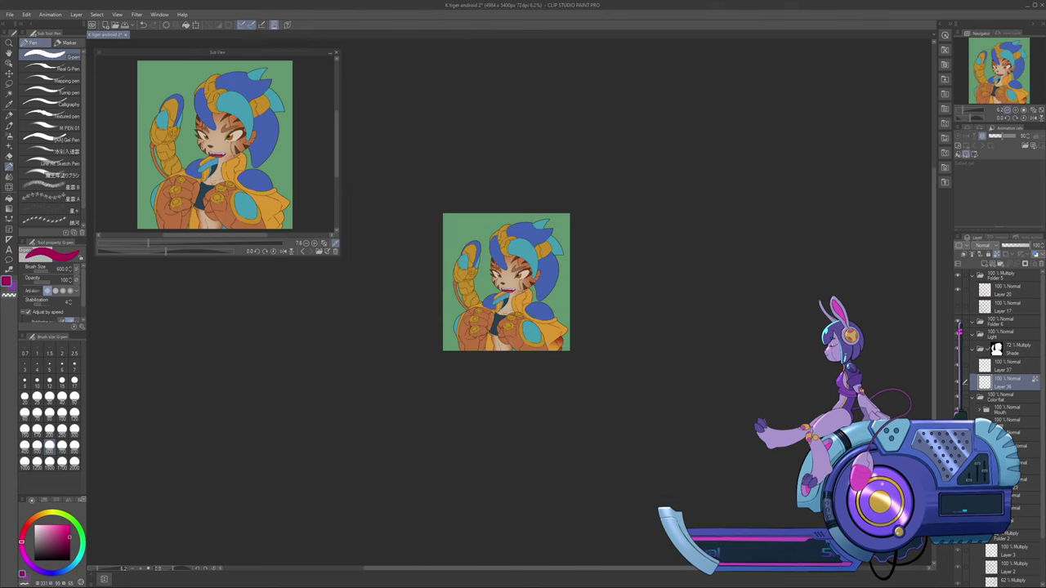
pyautogui.click(1007, 110)
pyautogui.click(1016, 110)
pyautogui.scroll(5, 506, 282)
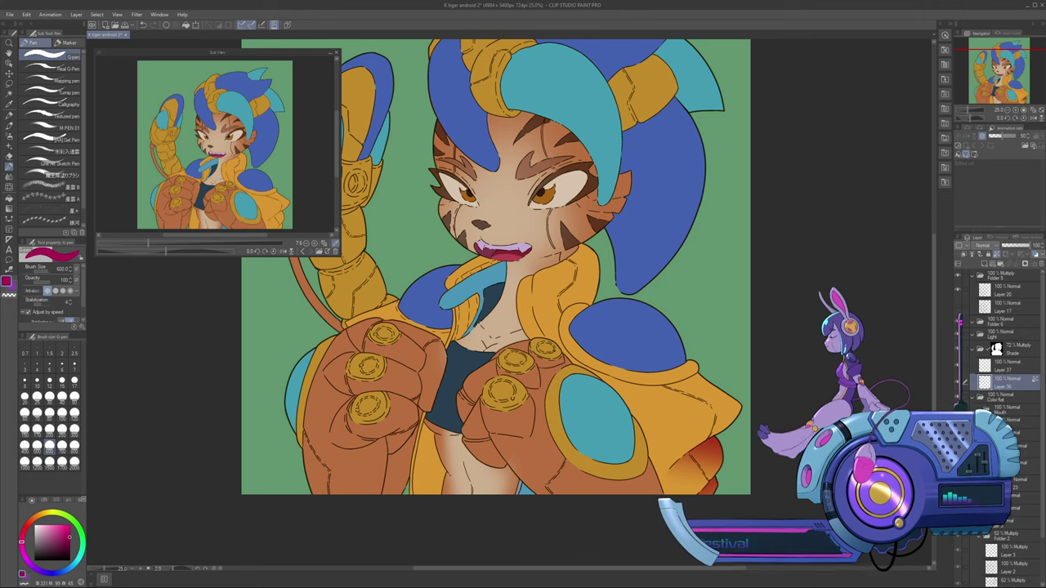
# Try shading the blue hair lock behind the cheek with the G-pen and the Soft airbrush, undoing the attempts
pyautogui.moveTo(654, 200); pyautogui.dragTo(645, 237)
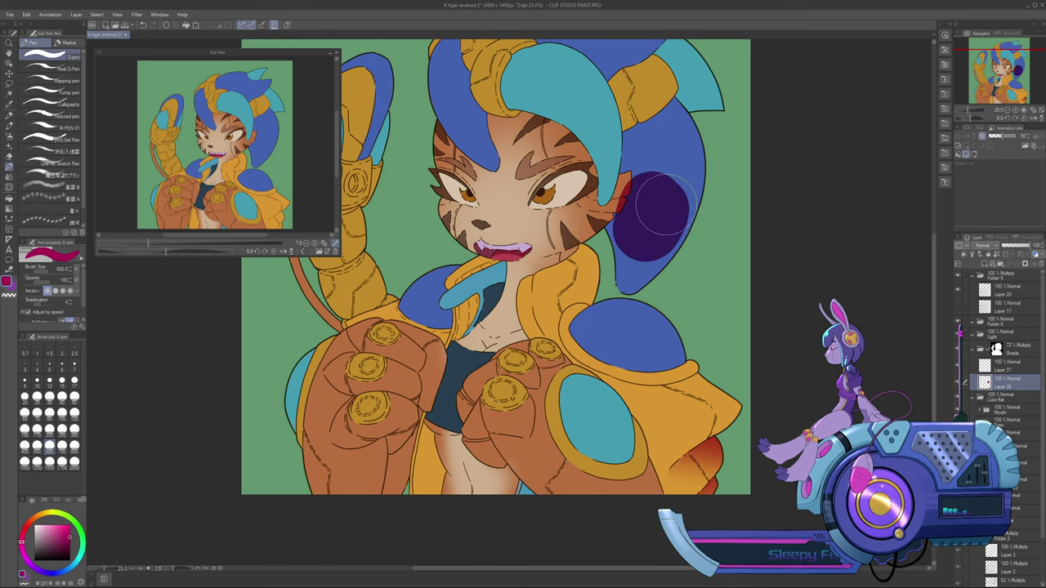
pyautogui.hotkey('ctrl', 'z')
pyautogui.press('b')
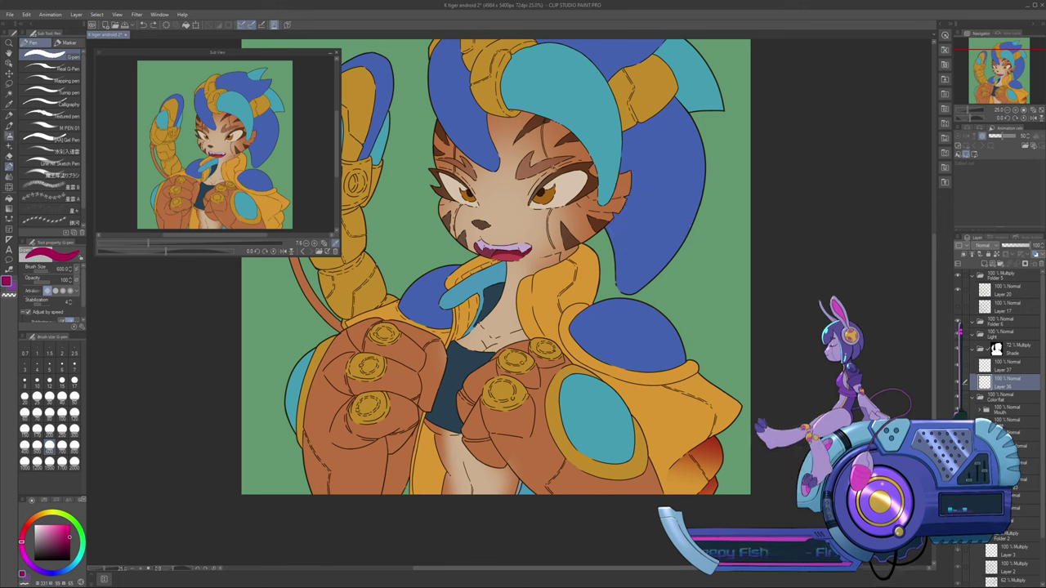
pyautogui.moveTo(639, 228); pyautogui.dragTo(645, 220)
pyautogui.hotkey('ctrl', 'z')
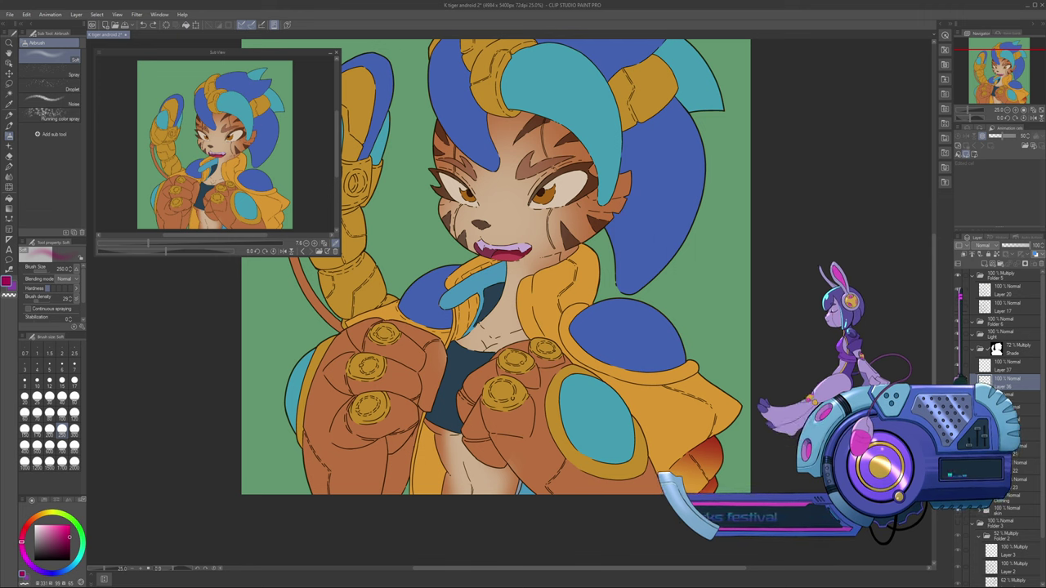
pyautogui.hotkey('ctrl', 'z')
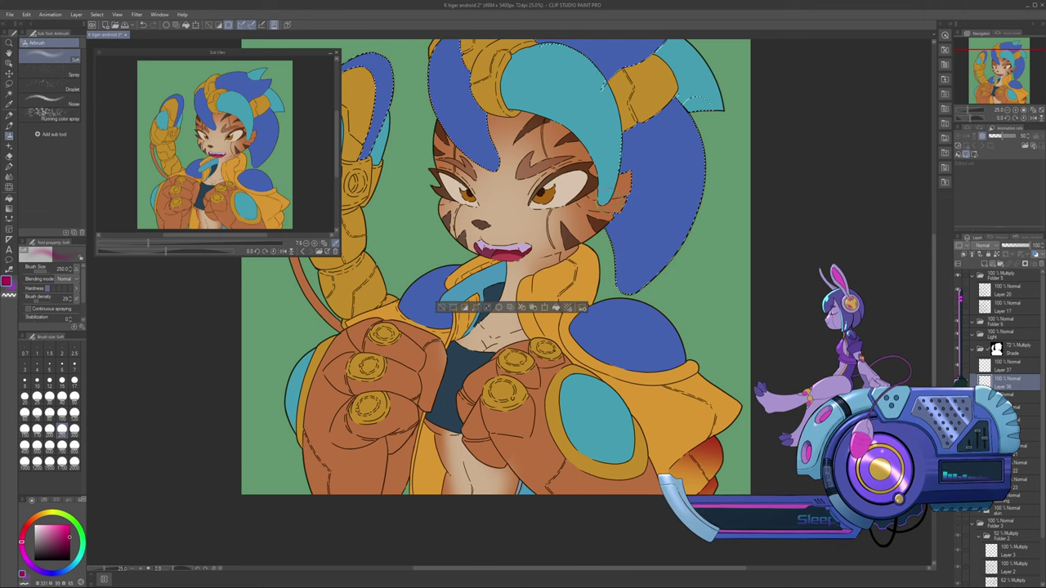
# Restrict the blue hair selection to the large lock behind the cheek using the Lasso
pyautogui.press('m')
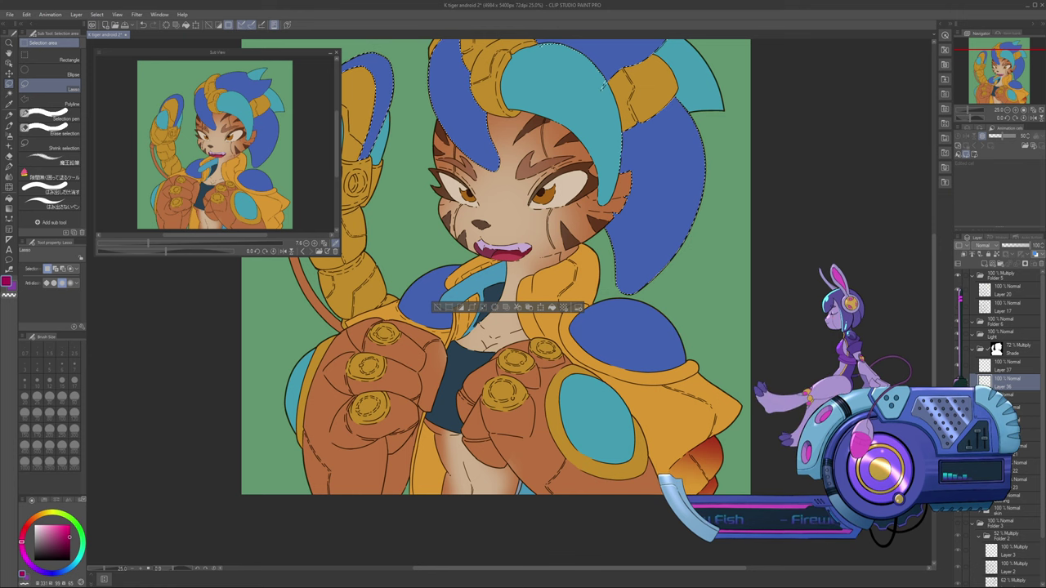
pyautogui.moveTo(604, 85); pyautogui.dragTo(587, 301)
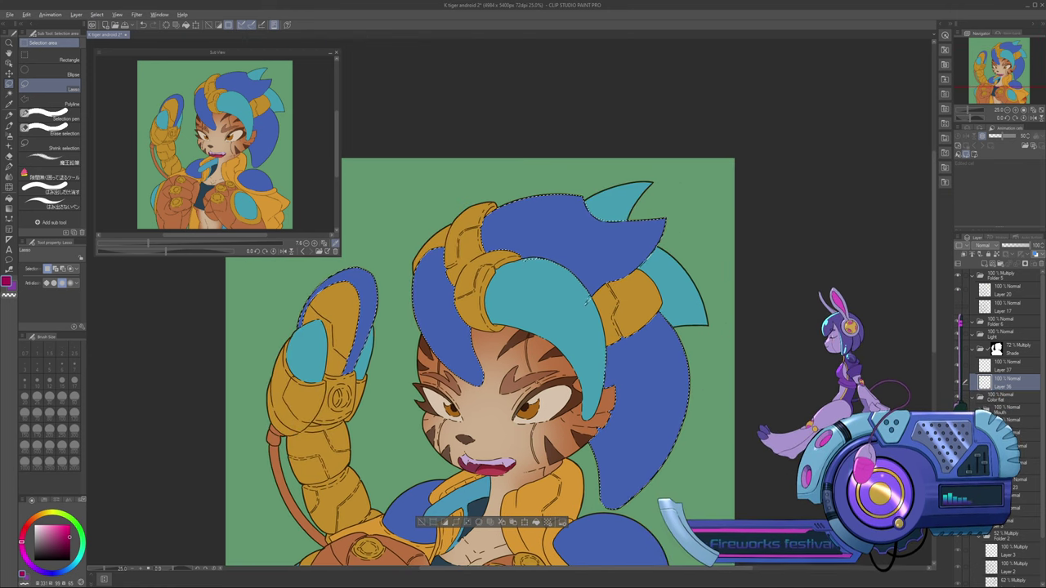
pyautogui.moveTo(555, 339)
pyautogui.mouseDown()
pyautogui.moveTo(474, 179)
pyautogui.moveTo(264, 388)
pyautogui.moveTo(418, 455)
pyautogui.moveTo(546, 386)
pyautogui.moveTo(559, 347)
pyautogui.mouseUp()
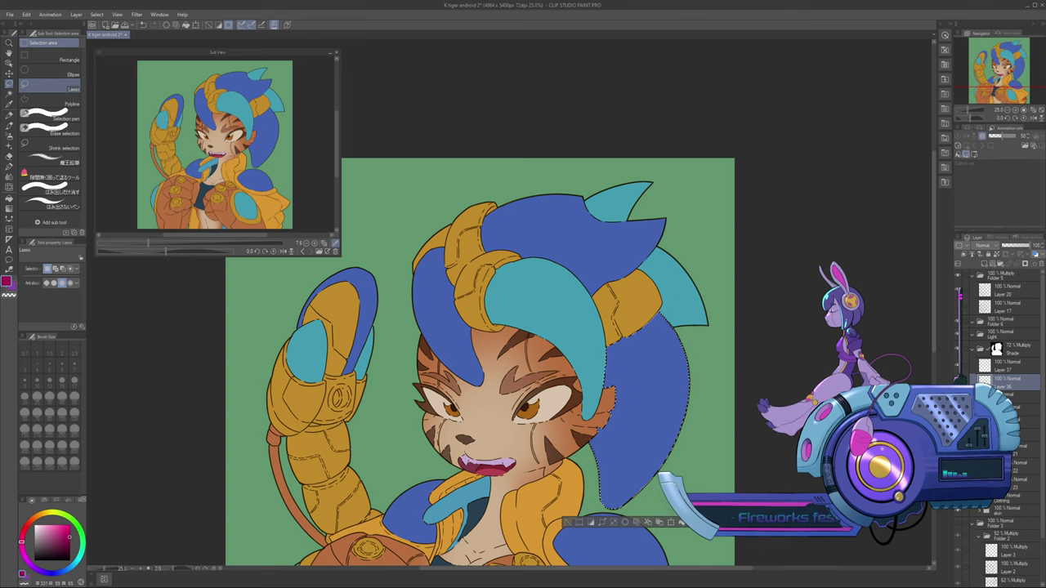
# Try a foreground-to-transparent gradient running down from the upper end of the selected hair lock
pyautogui.press('g')
pyautogui.hotkey('ctrl', 'z')
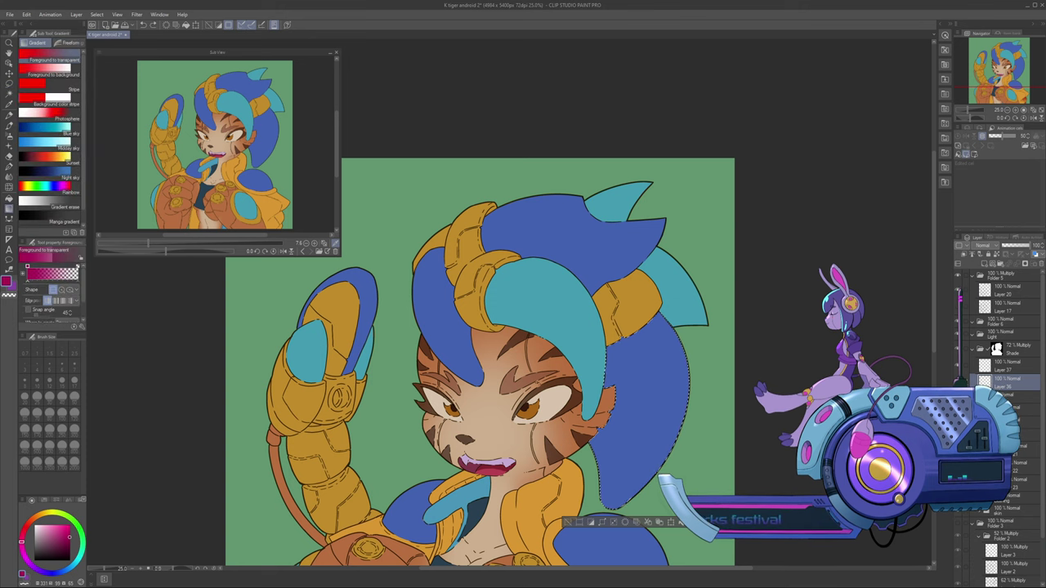
pyautogui.moveTo(639, 329); pyautogui.dragTo(651, 398)
pyautogui.hotkey('ctrl', 'z')
pyautogui.hotkey('ctrl', 'y')
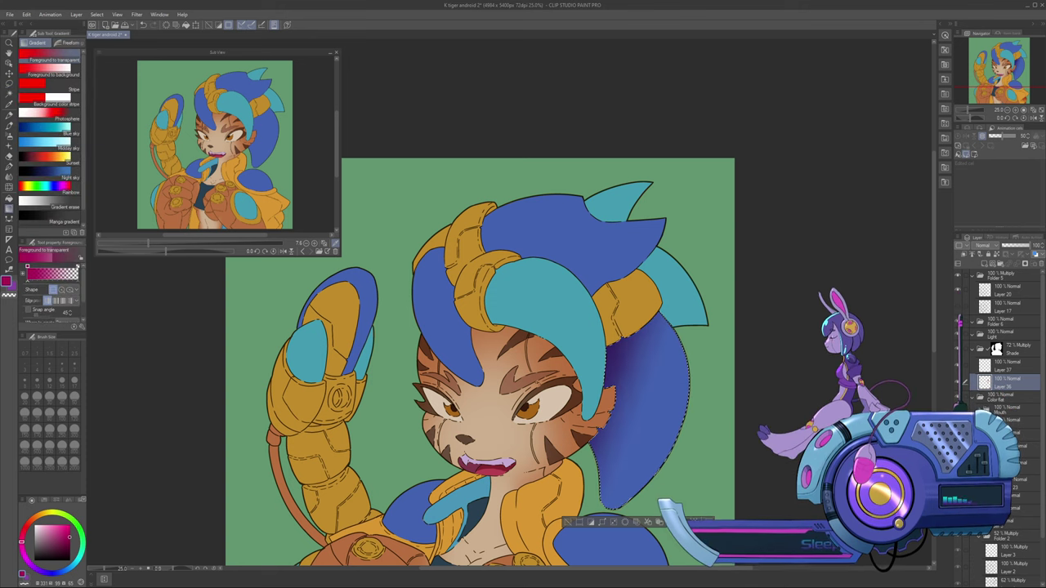
pyautogui.hotkey('ctrl', 'z')
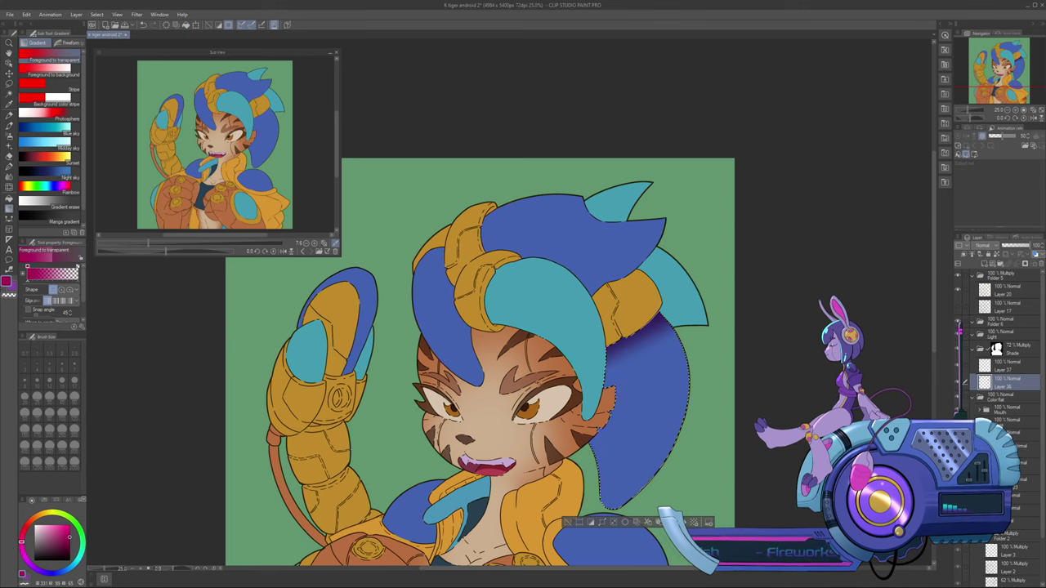
# Try shading the selected hair lock in dark purple with the Soft airbrush at sizes from 250 to 400
pyautogui.press('b')
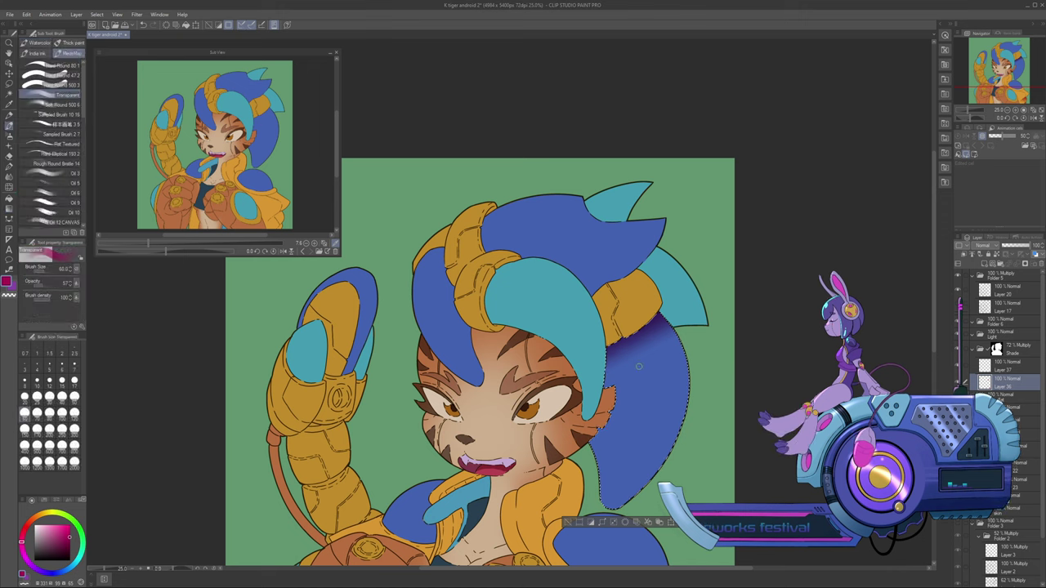
pyautogui.press('b')
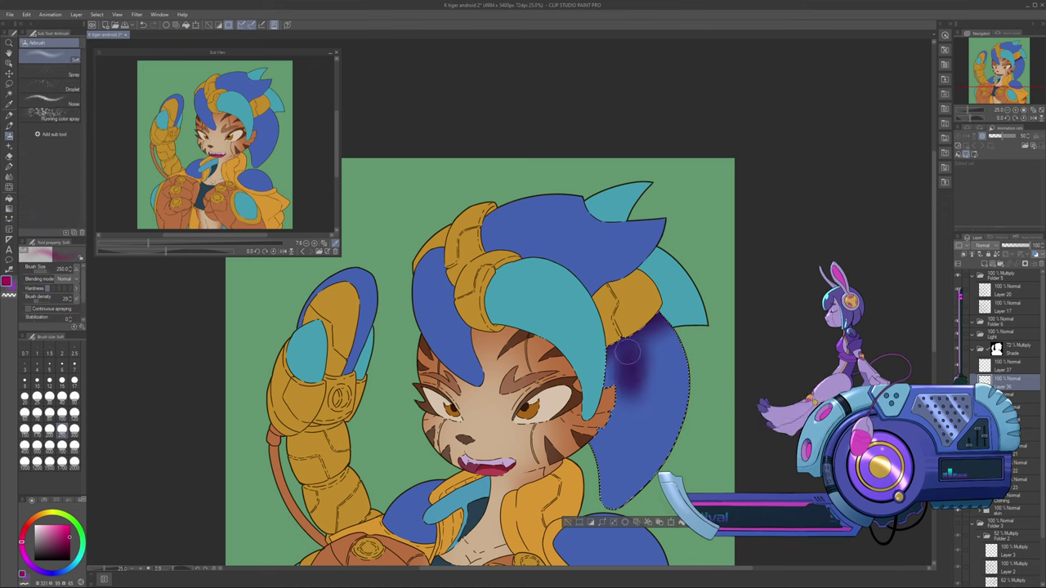
pyautogui.moveTo(627, 352); pyautogui.dragTo(618, 357)
pyautogui.moveTo(619, 406)
pyautogui.mouseDown()
pyautogui.moveTo(627, 368)
pyautogui.moveTo(638, 396)
pyautogui.moveTo(641, 343)
pyautogui.moveTo(623, 395)
pyautogui.moveTo(620, 346)
pyautogui.moveTo(651, 380)
pyautogui.moveTo(640, 326)
pyautogui.moveTo(645, 393)
pyautogui.moveTo(643, 347)
pyautogui.moveTo(643, 382)
pyautogui.mouseUp()
pyautogui.hotkey('ctrl', '-')
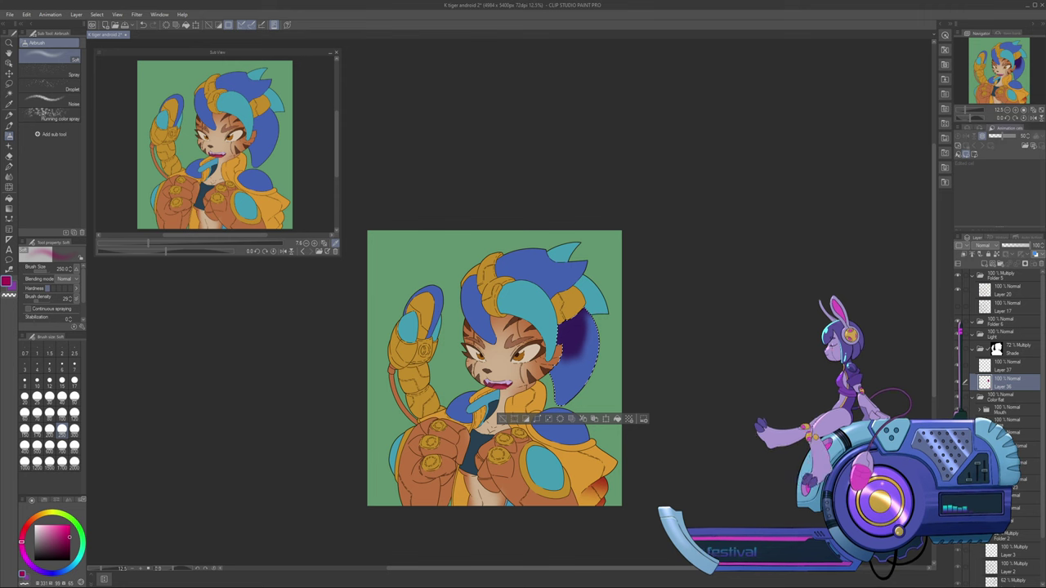
pyautogui.press(']')
pyautogui.press(']')
pyautogui.press(']')
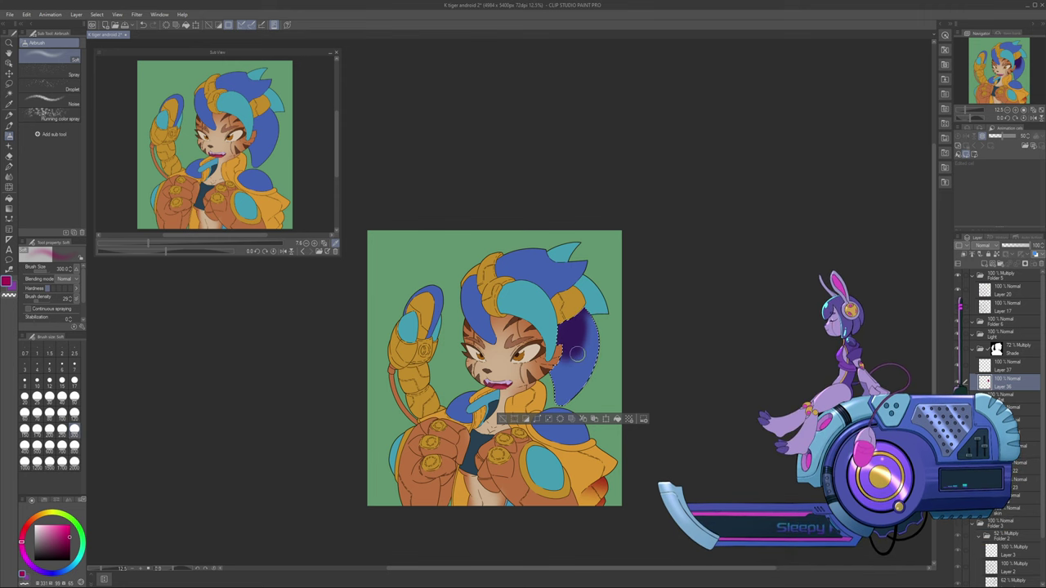
pyautogui.press('[')
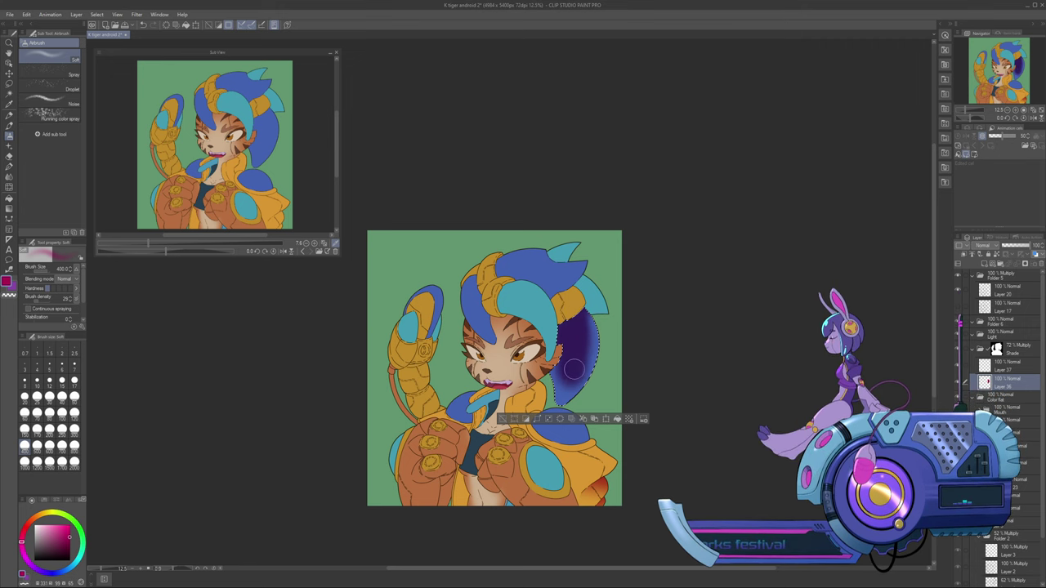
pyautogui.press('[')
pyautogui.press('[')
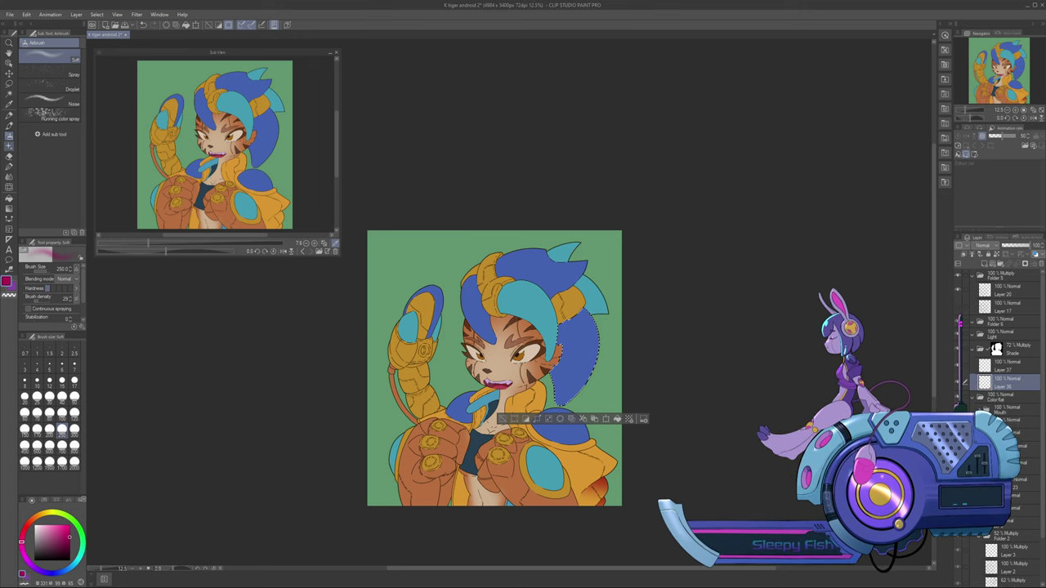
# Try shading the selected hair lock with the Transparent brush at sizes 400 and 600, and undo the strokes
pyautogui.click(9, 166)
pyautogui.click(9, 126)
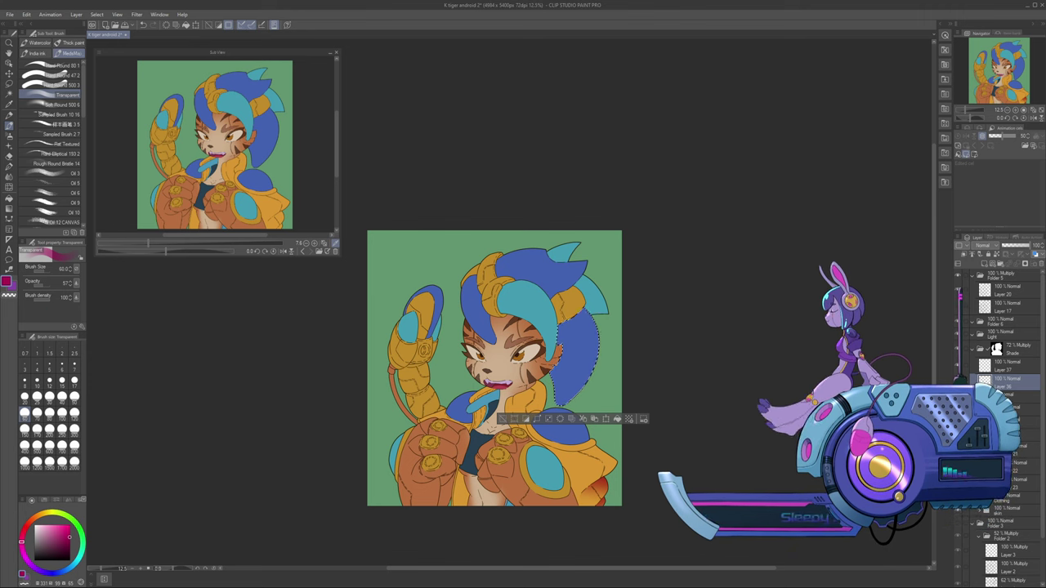
pyautogui.press(']')
pyautogui.press(']')
pyautogui.press(']')
pyautogui.press(']')
pyautogui.press(']')
pyautogui.press(']')
pyautogui.press(']')
pyautogui.press(']')
pyautogui.press(']')
pyautogui.press(']')
pyautogui.press(']')
pyautogui.press(']')
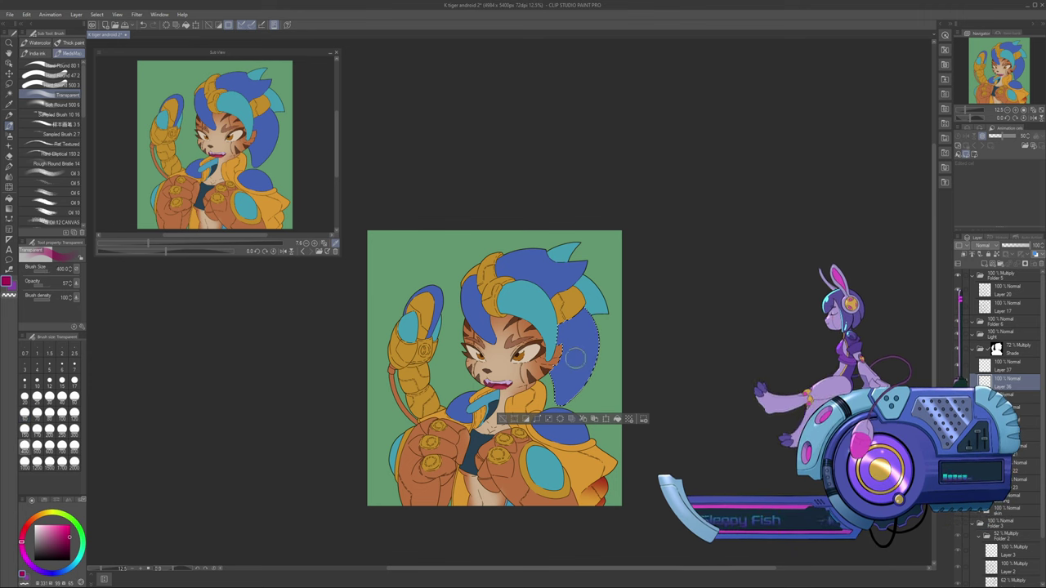
pyautogui.moveTo(575, 372)
pyautogui.mouseDown()
pyautogui.moveTo(579, 346)
pyautogui.moveTo(574, 372)
pyautogui.mouseUp()
pyautogui.hotkey('ctrl', 'z')
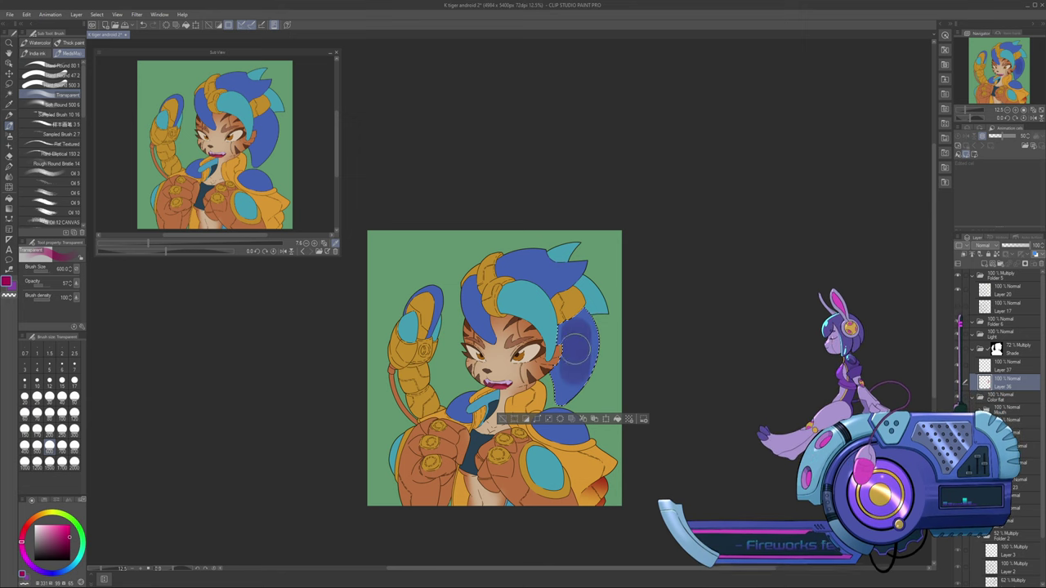
pyautogui.moveTo(579, 331); pyautogui.dragTo(571, 383)
pyautogui.hotkey('ctrl', 'z')
pyautogui.hotkey('ctrl', 'z')
pyautogui.hotkey('ctrl', 'z')
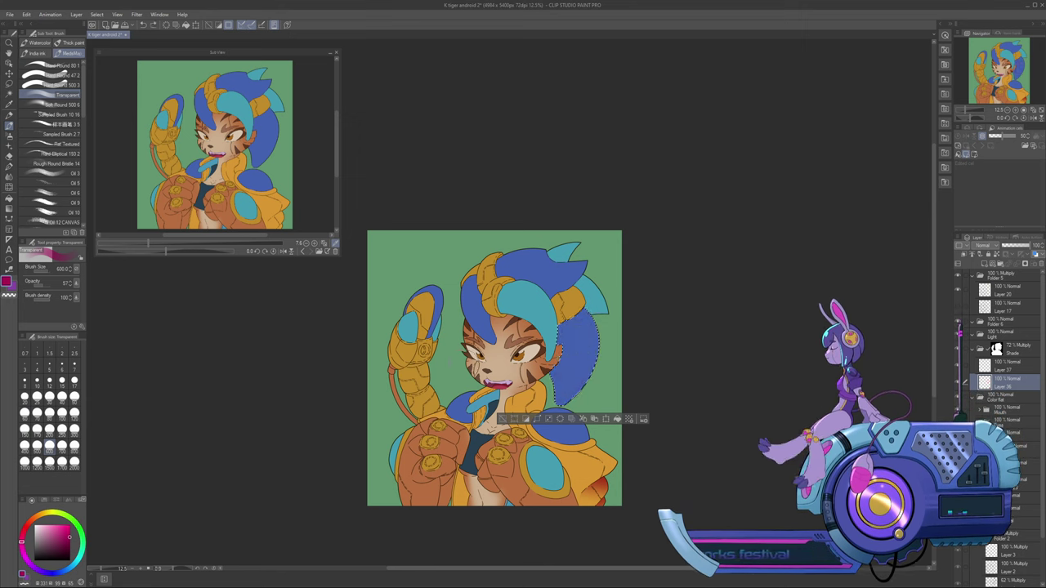
# Try a vertical shading stroke on the selected hair lock with the Soft Round brush enlarged to 120
pyautogui.click(49, 105)
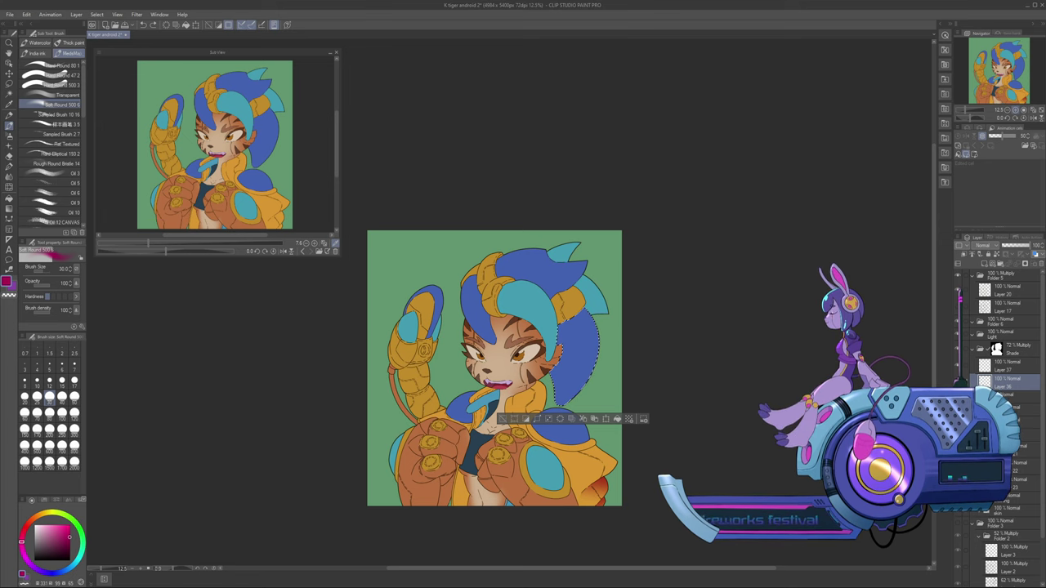
pyautogui.click(1015, 110)
pyautogui.press(']')
pyautogui.press(']')
pyautogui.press(']')
pyautogui.press(']')
pyautogui.press(']')
pyautogui.press(']')
pyautogui.press(']')
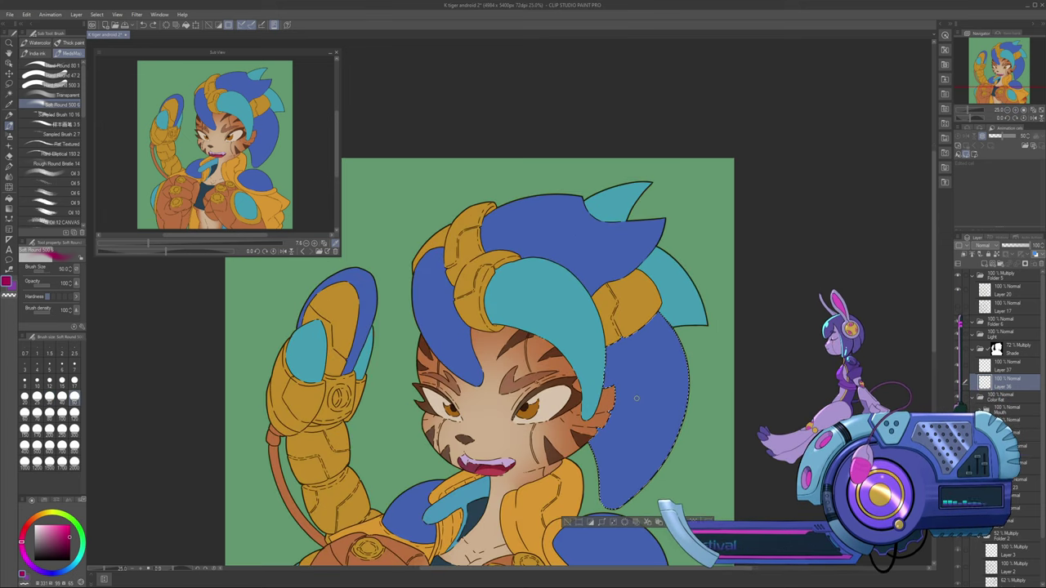
pyautogui.moveTo(634, 346)
pyautogui.mouseDown()
pyautogui.moveTo(635, 388)
pyautogui.moveTo(637, 379)
pyautogui.mouseUp()
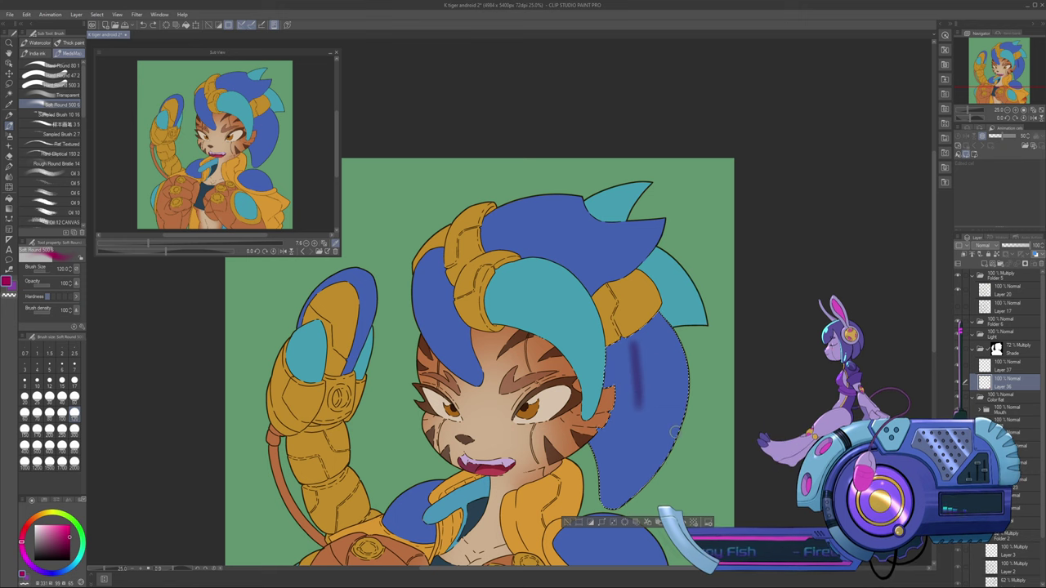
# Try shading the selected hair lock with the Oil 9 brush at enlarged sizes up to 400, and undo the strokes
pyautogui.click(49, 202)
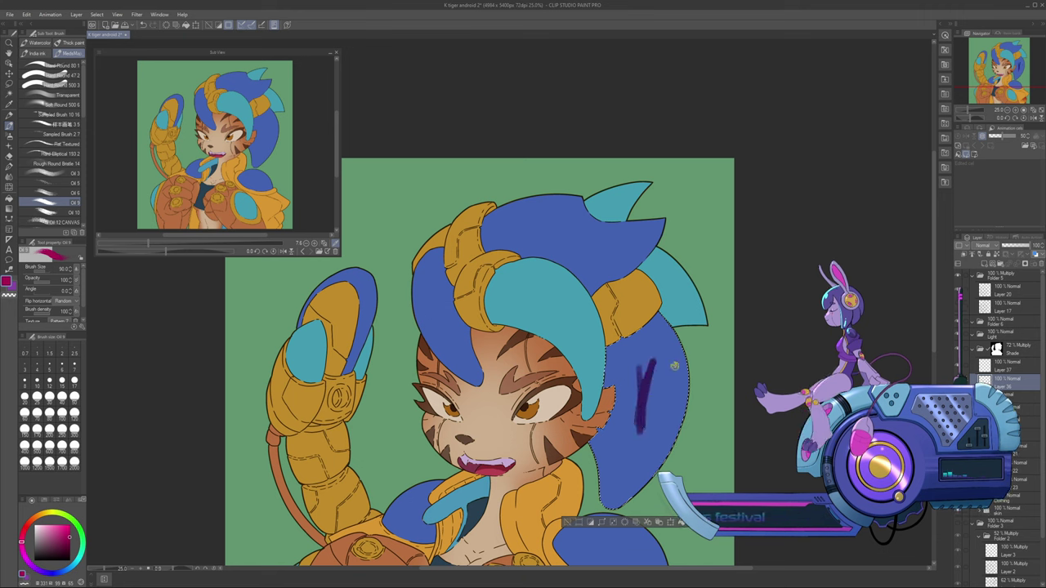
pyautogui.press(']')
pyautogui.press(']')
pyautogui.press(']')
pyautogui.press(']')
pyautogui.press(']')
pyautogui.press(']')
pyautogui.press(']')
pyautogui.press(']')
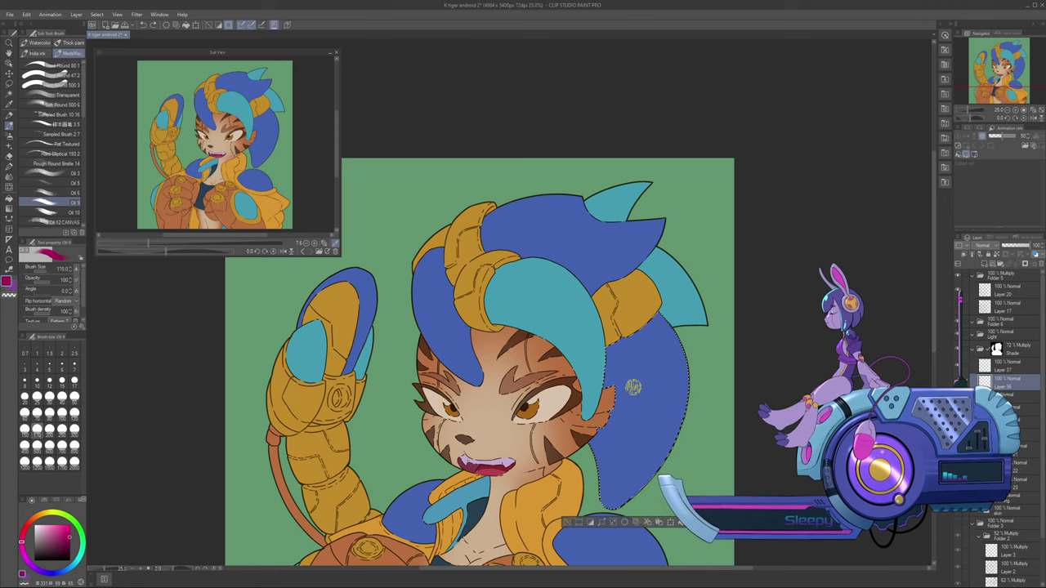
pyautogui.moveTo(637, 347)
pyautogui.mouseDown()
pyautogui.moveTo(639, 445)
pyautogui.moveTo(629, 453)
pyautogui.moveTo(645, 367)
pyautogui.mouseUp()
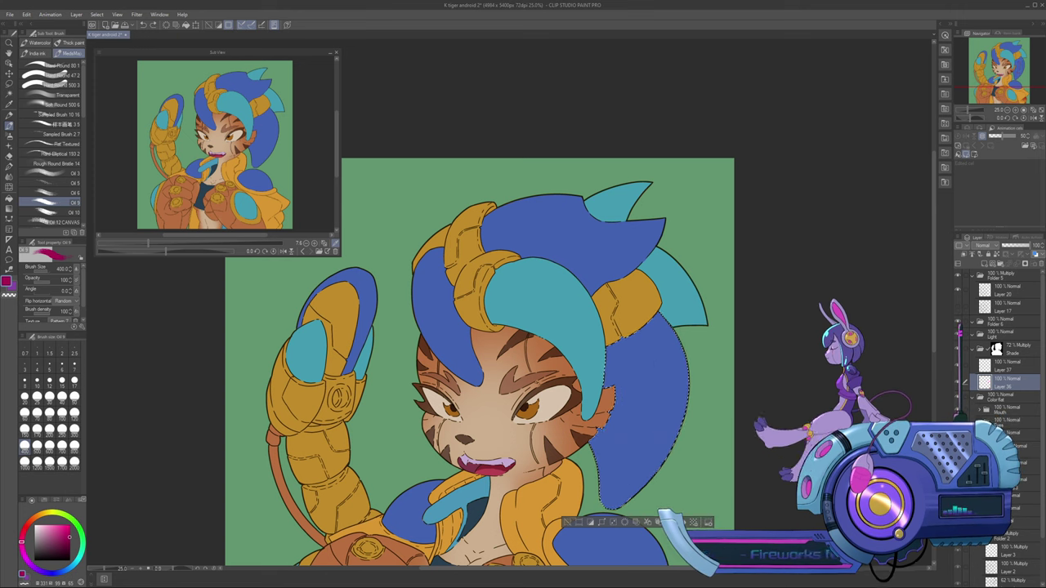
pyautogui.hotkey('ctrl', 'z')
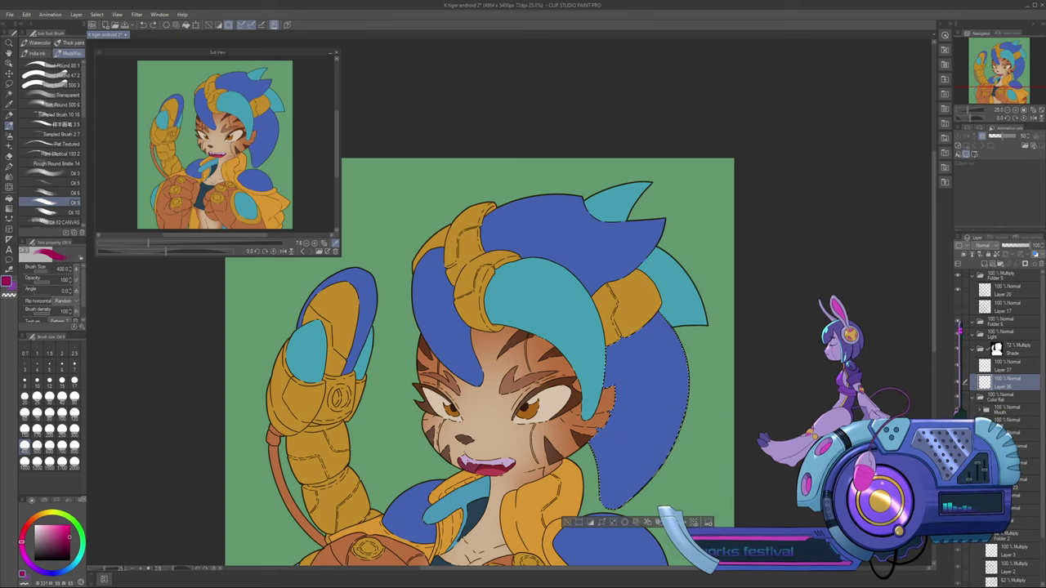
# Paint dark purple shading over the selected hair lock with the Rough Round Bristle brush at size 300, leaving the outer rim blue
pyautogui.click(54, 164)
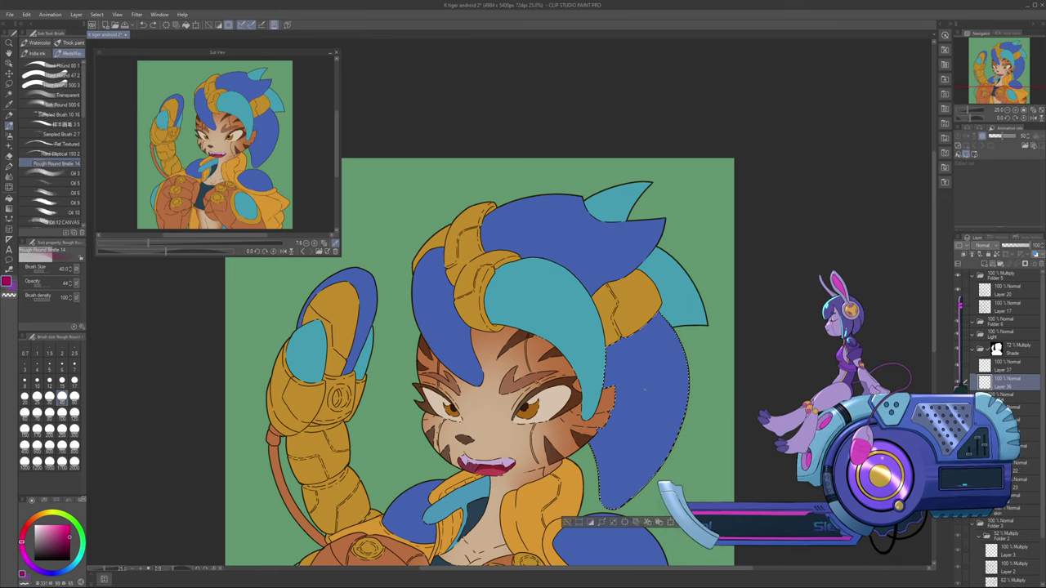
pyautogui.press(']')
pyautogui.press(']')
pyautogui.press(']')
pyautogui.press(']')
pyautogui.press(']')
pyautogui.press(']')
pyautogui.press(']')
pyautogui.press(']')
pyautogui.press(']')
pyautogui.press(']')
pyautogui.press(']')
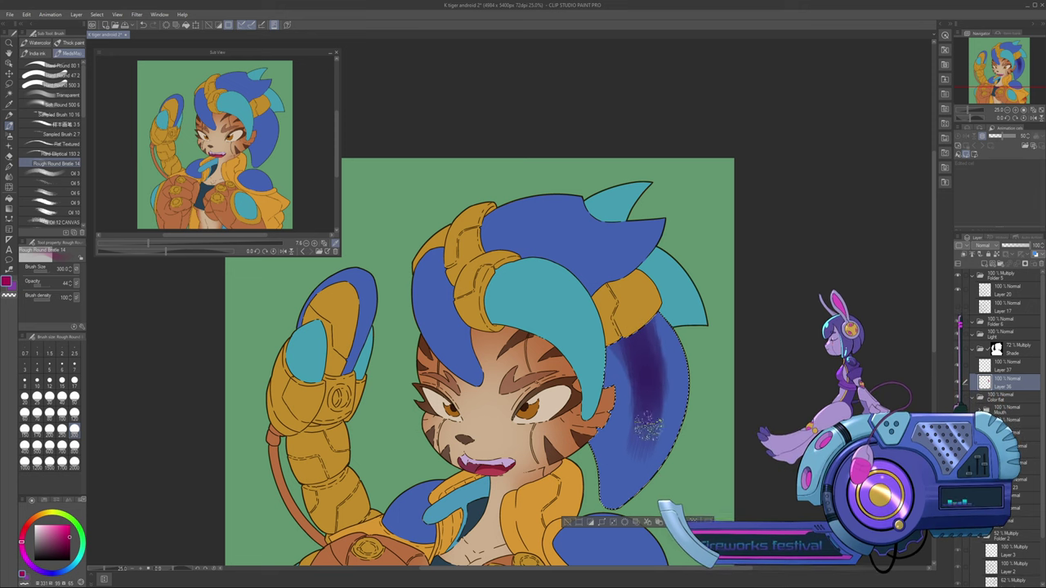
pyautogui.moveTo(637, 455)
pyautogui.mouseDown()
pyautogui.moveTo(653, 389)
pyautogui.moveTo(636, 429)
pyautogui.moveTo(611, 331)
pyautogui.moveTo(594, 337)
pyautogui.moveTo(641, 421)
pyautogui.moveTo(626, 488)
pyautogui.moveTo(628, 339)
pyautogui.mouseUp()
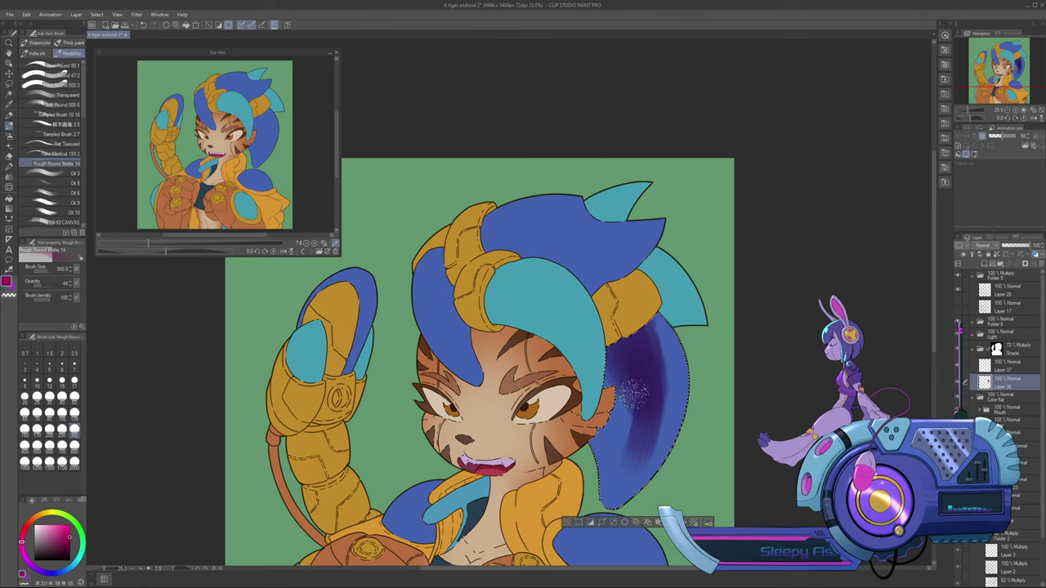
pyautogui.moveTo(618, 454)
pyautogui.mouseDown()
pyautogui.moveTo(628, 391)
pyautogui.moveTo(626, 447)
pyautogui.moveTo(628, 407)
pyautogui.moveTo(629, 442)
pyautogui.moveTo(609, 379)
pyautogui.mouseUp()
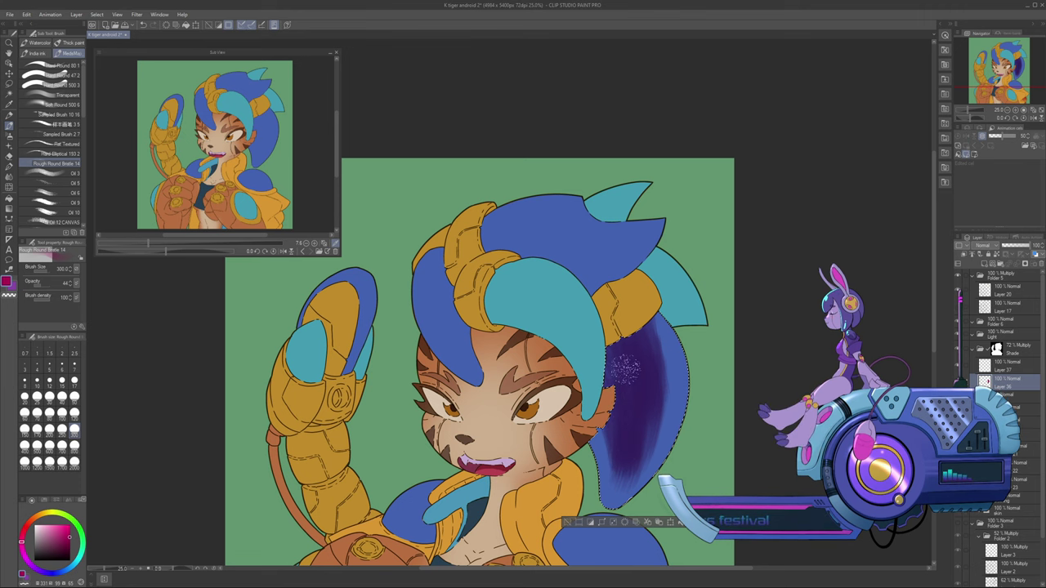
pyautogui.moveTo(649, 441)
pyautogui.mouseDown()
pyautogui.moveTo(650, 371)
pyautogui.moveTo(649, 390)
pyautogui.moveTo(637, 340)
pyautogui.moveTo(634, 368)
pyautogui.moveTo(606, 335)
pyautogui.mouseUp()
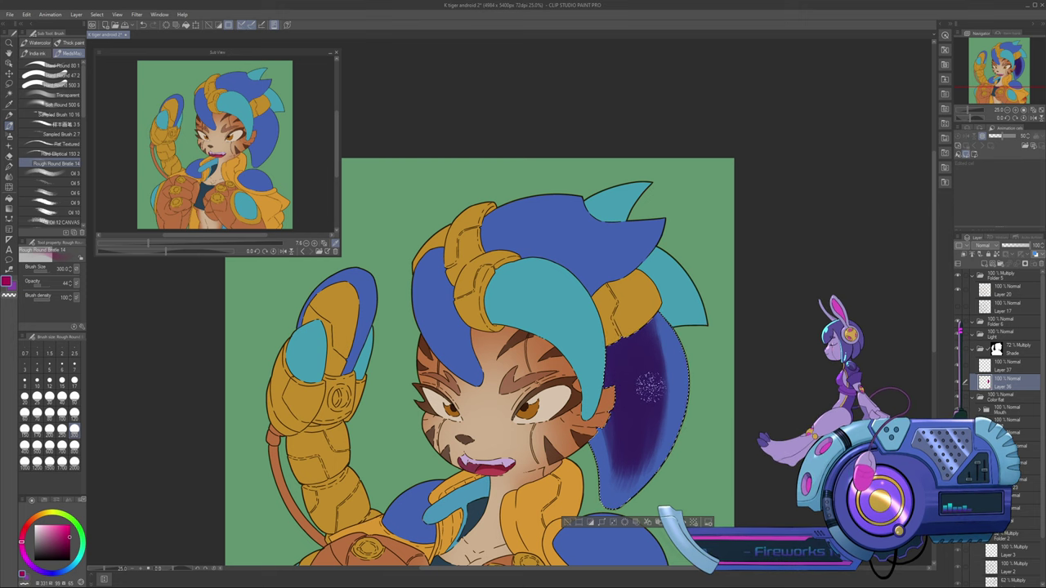
pyautogui.moveTo(650, 343); pyautogui.dragTo(661, 407)
pyautogui.moveTo(652, 363); pyautogui.dragTo(658, 409)
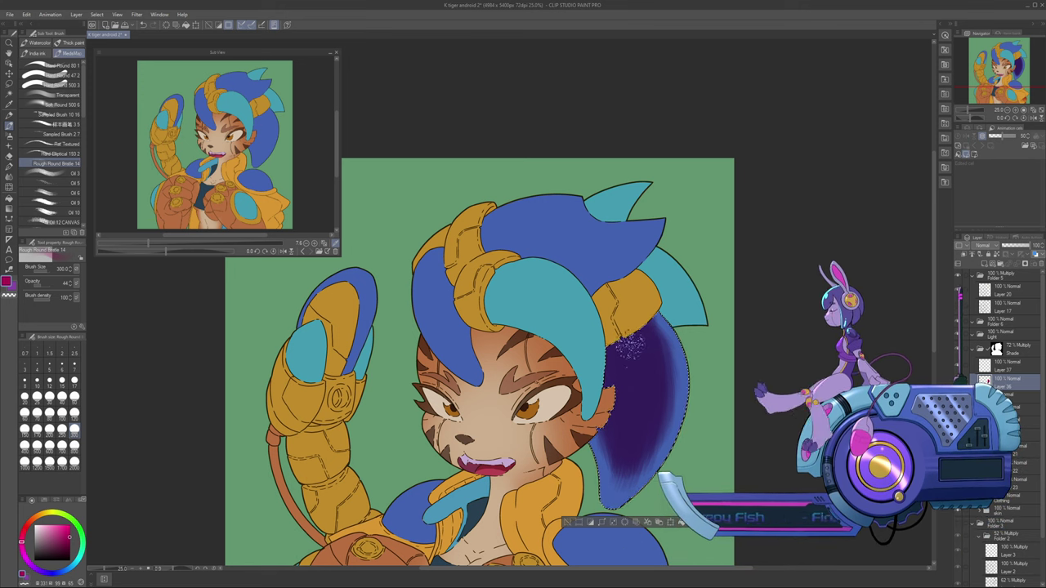
pyautogui.click(1007, 366)
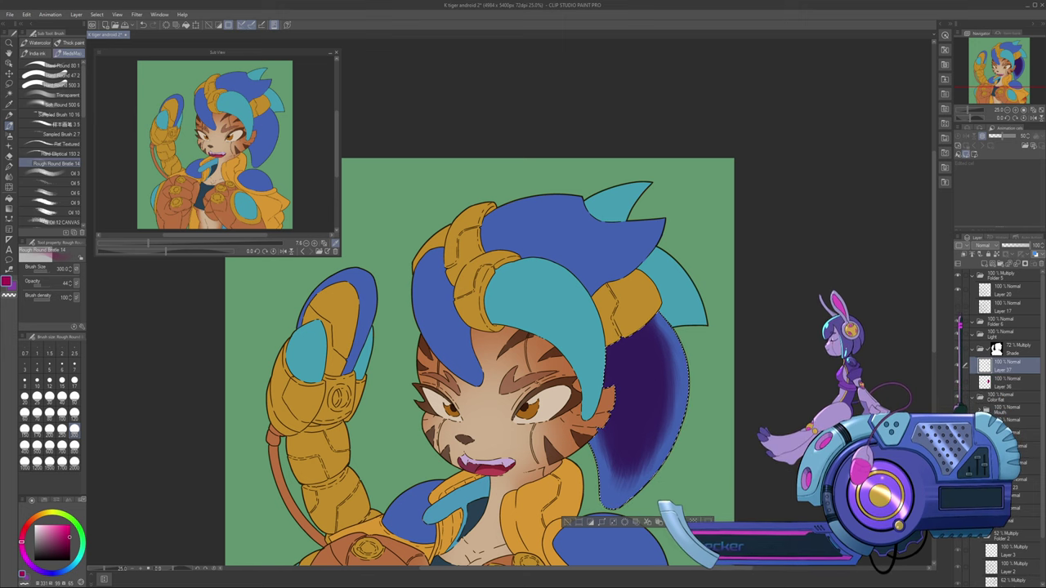
pyautogui.hotkey('alt', '[')
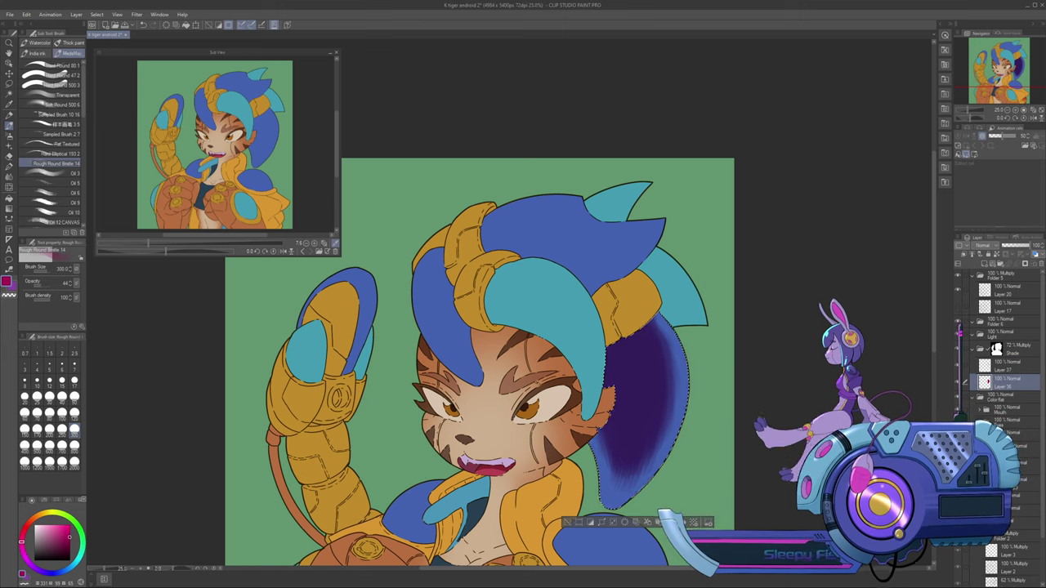
pyautogui.click(988, 254)
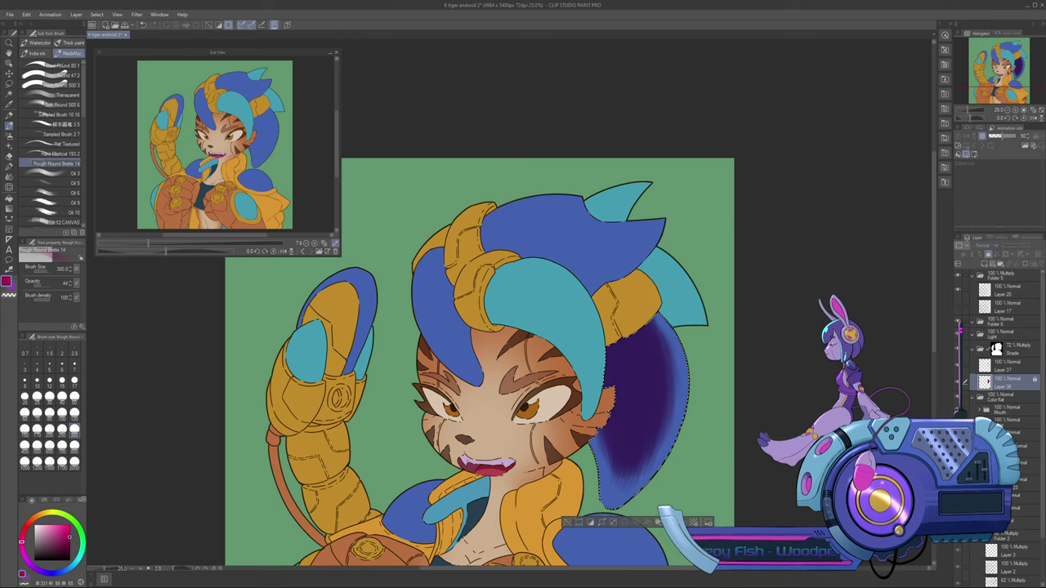
pyautogui.click(987, 254)
# Raise the Shade folder's opacity to 100% and lower the opacity of Layer 36 inside it to 61%
pyautogui.click(1018, 349)
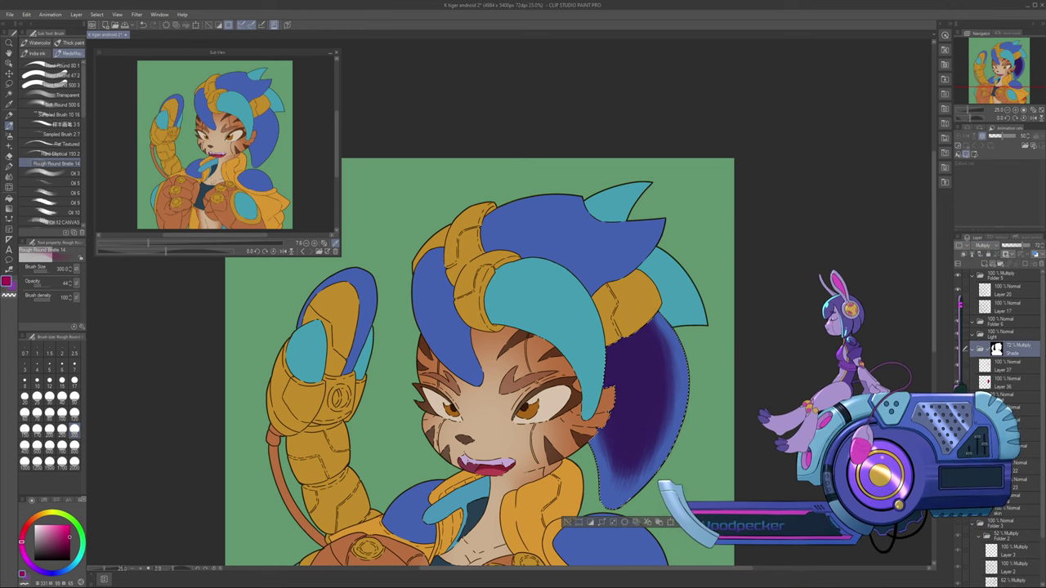
pyautogui.moveTo(1022, 245); pyautogui.dragTo(1034, 246)
pyautogui.click(1009, 385)
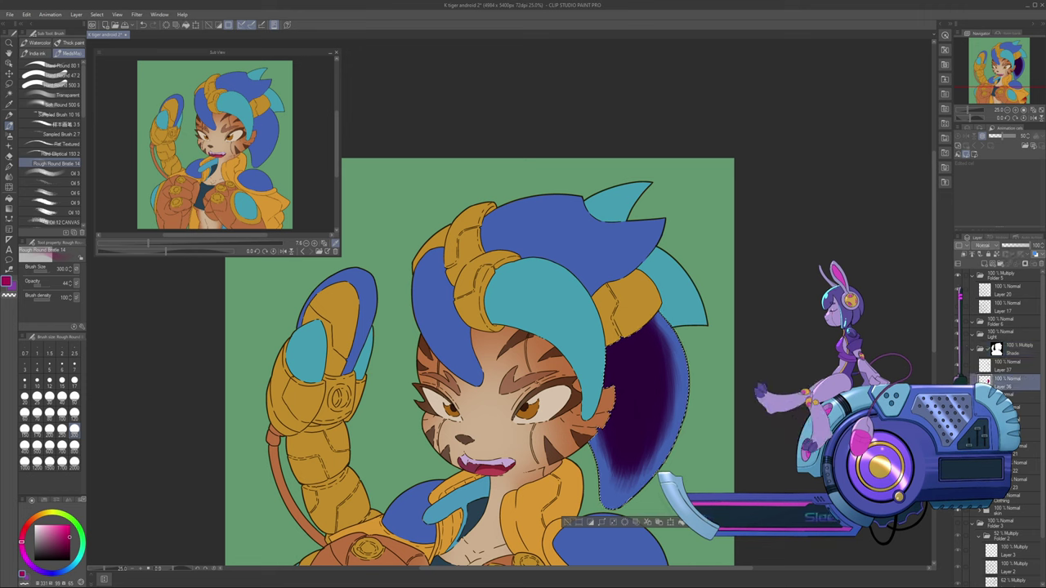
pyautogui.click(1018, 245)
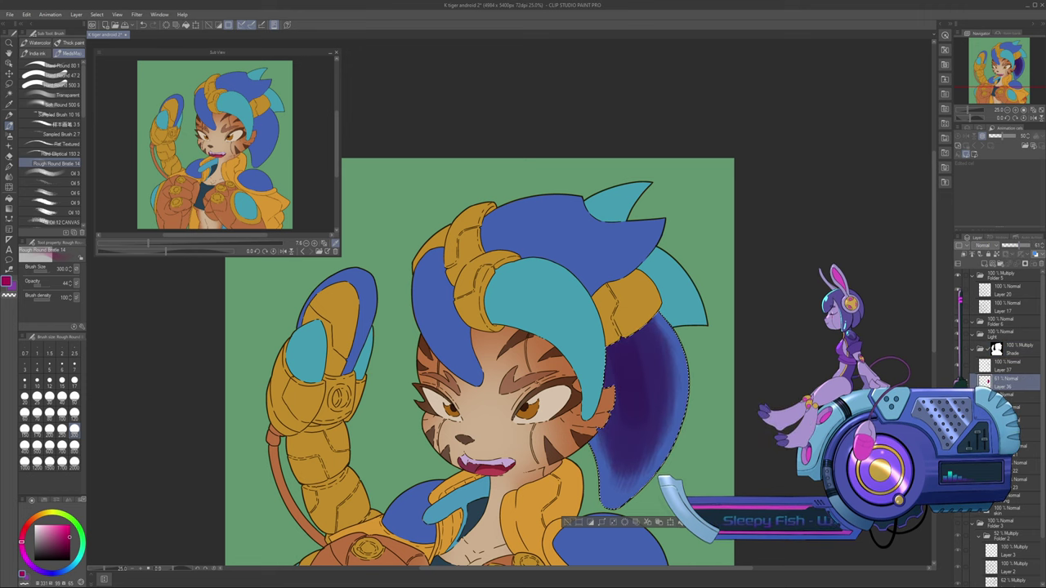
# Paint deeper purple shading over the inner part of the selected hair lock on Layer 37
pyautogui.click(1010, 366)
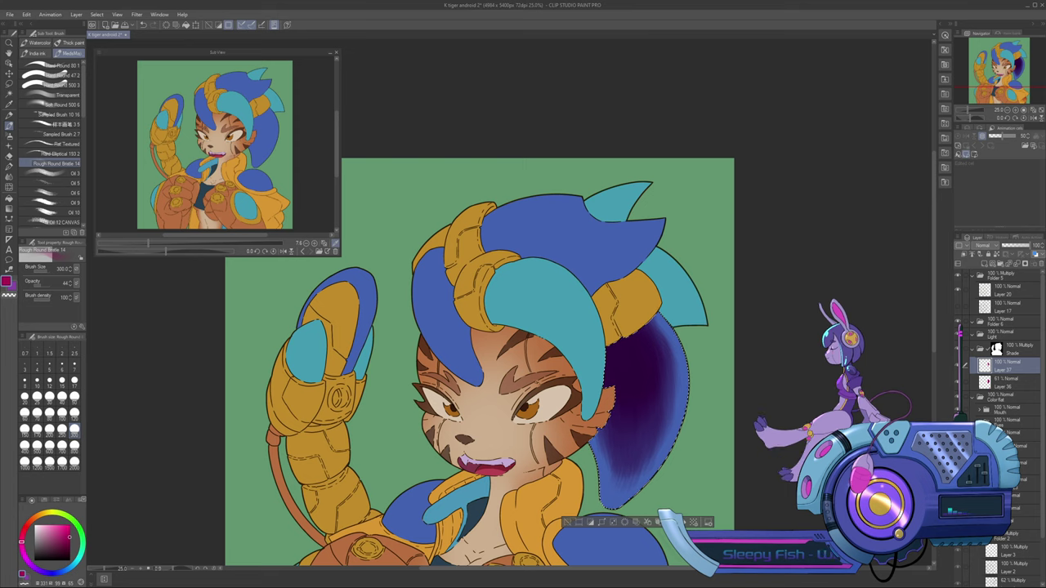
pyautogui.moveTo(637, 392); pyautogui.dragTo(647, 285)
# Create a new layer in the Light folder and choose a light green drawing colour for the G-pen
pyautogui.hotkey('ctrl', 'shift', 'n')
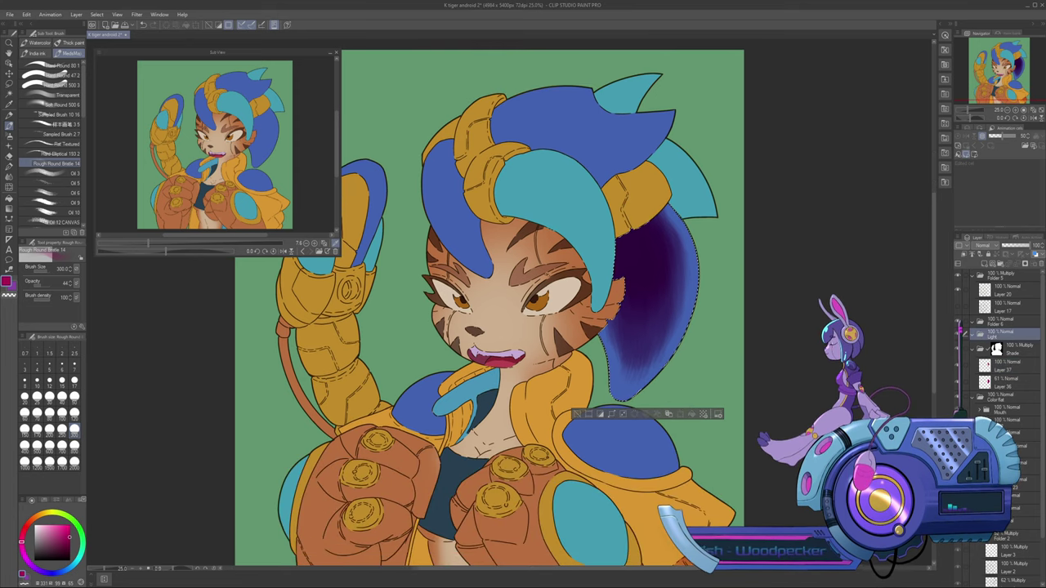
pyautogui.press('p')
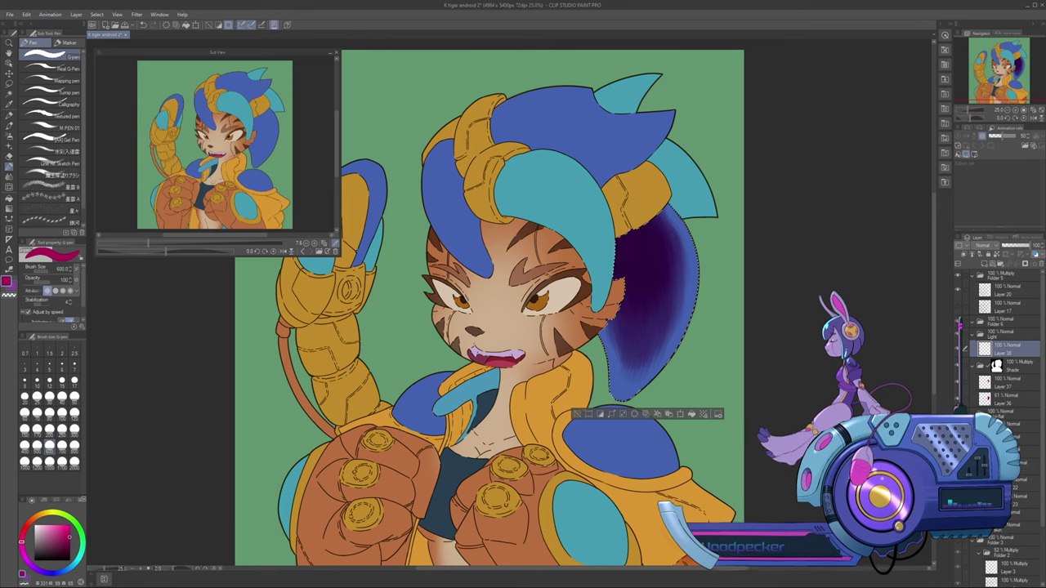
pyautogui.click(47, 525)
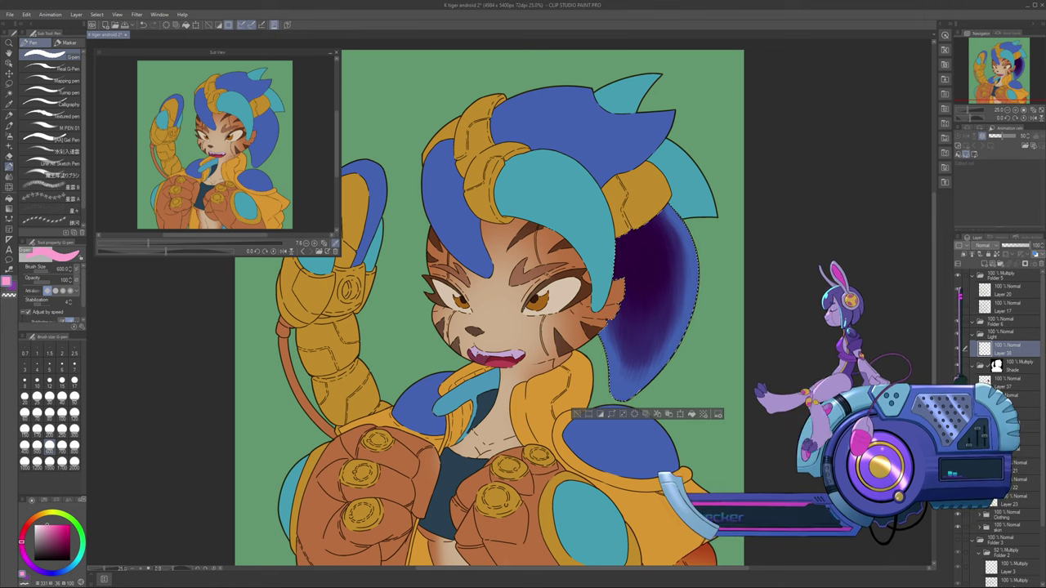
pyautogui.moveTo(69, 518); pyautogui.dragTo(74, 521)
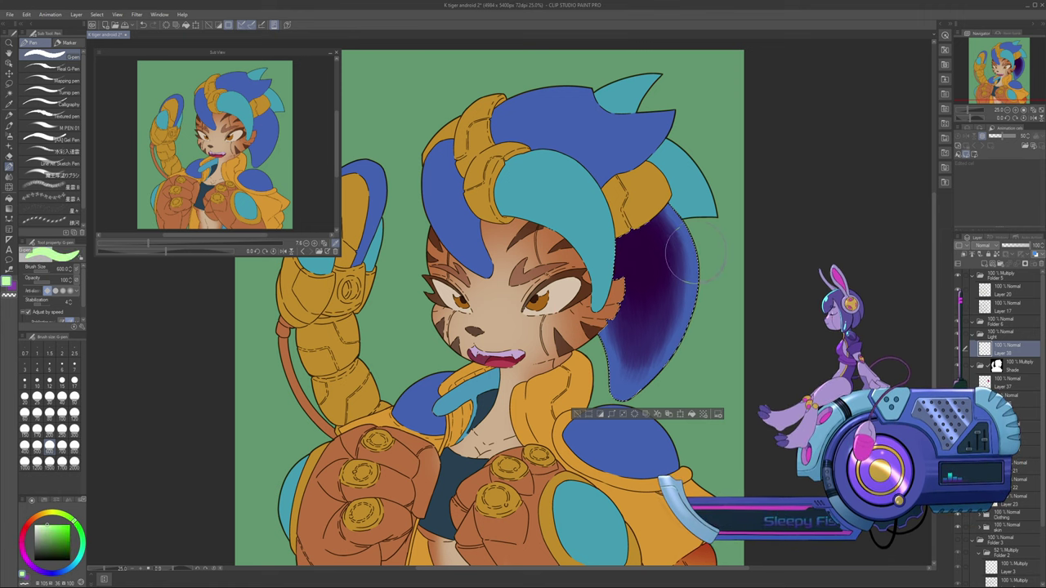
# Draw a thin light green rim highlight along the hair lock's outer edge with the G-pen at size 50
pyautogui.press('[')
pyautogui.press('[')
pyautogui.press('[')
pyautogui.press('[')
pyautogui.press('[')
pyautogui.press('[')
pyautogui.press('[')
pyautogui.press('[')
pyautogui.press('[')
pyautogui.press('[')
pyautogui.press('[')
pyautogui.press('[')
pyautogui.press('[')
pyautogui.moveTo(687, 240); pyautogui.dragTo(676, 220)
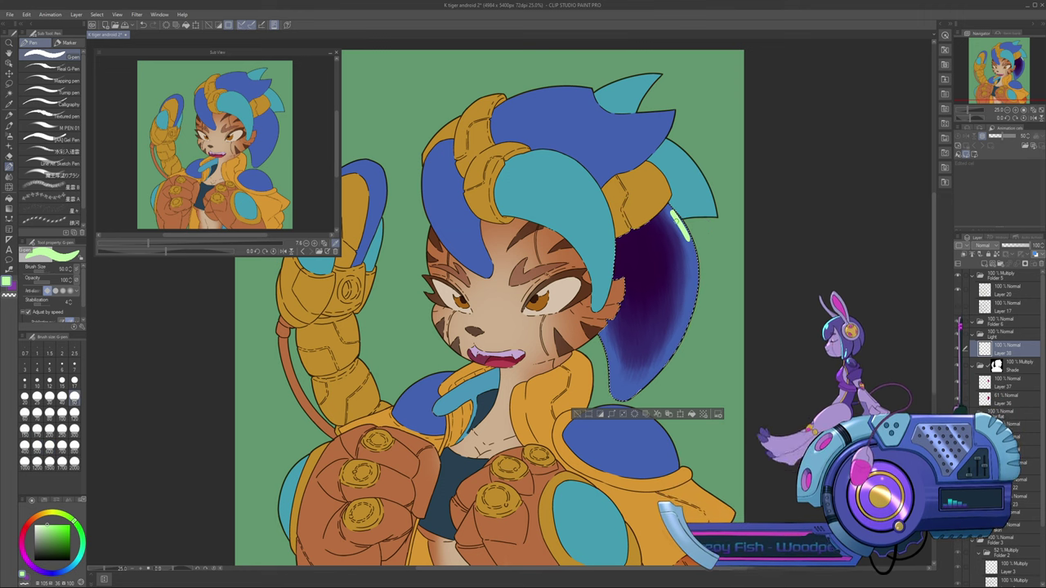
pyautogui.hotkey('ctrl', 'z')
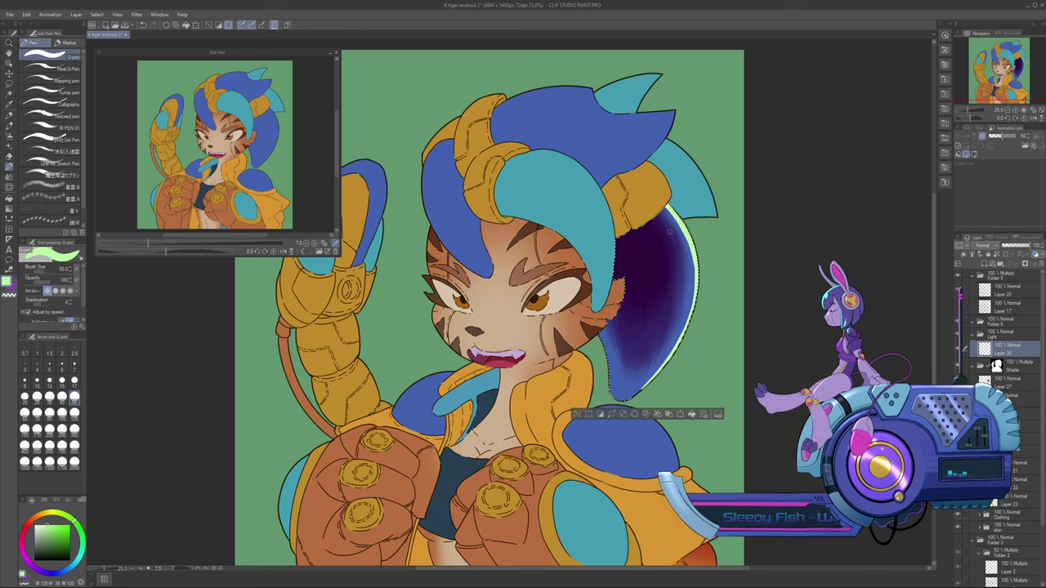
# Paint two round light green highlight dots near the top of the hair lock, at G-pen sizes 100 and 60
pyautogui.press(']')
pyautogui.press(']')
pyautogui.press(']')
pyautogui.press(']')
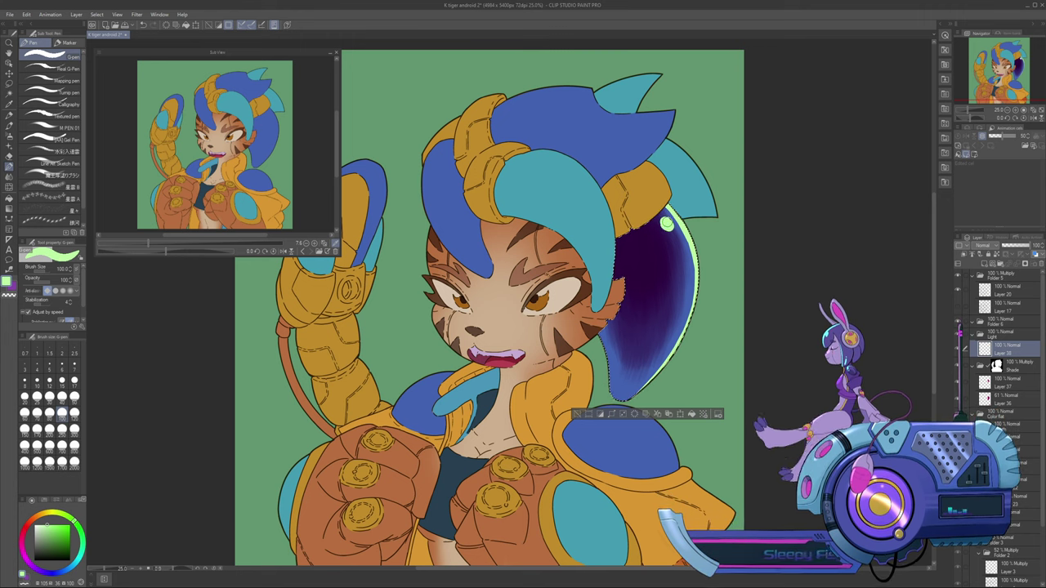
pyautogui.press('[')
pyautogui.press('[')
pyautogui.press('[')
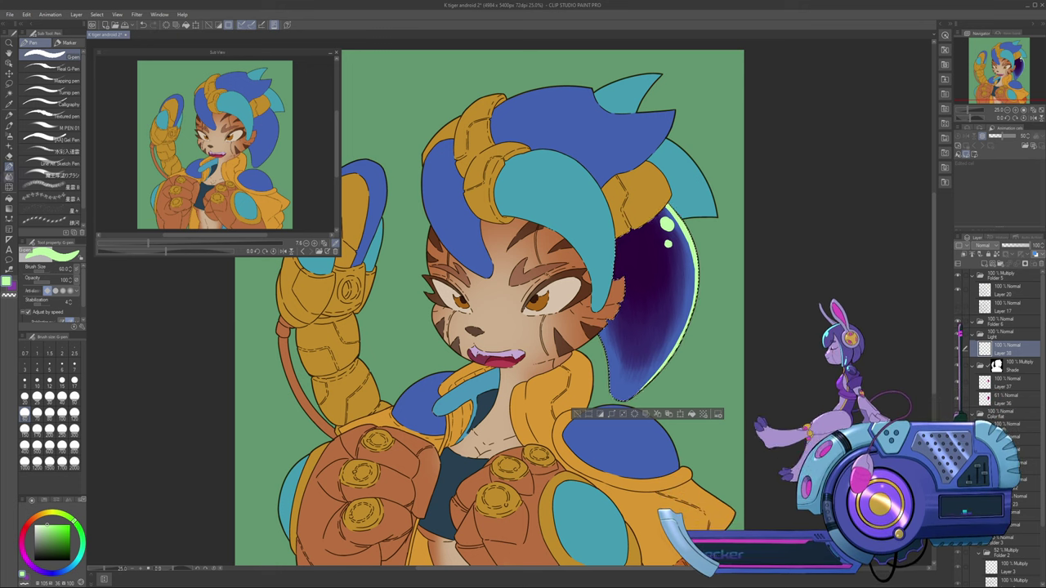
# Try softening the light green highlight dots with the Blend tool at size 100
pyautogui.click(9, 177)
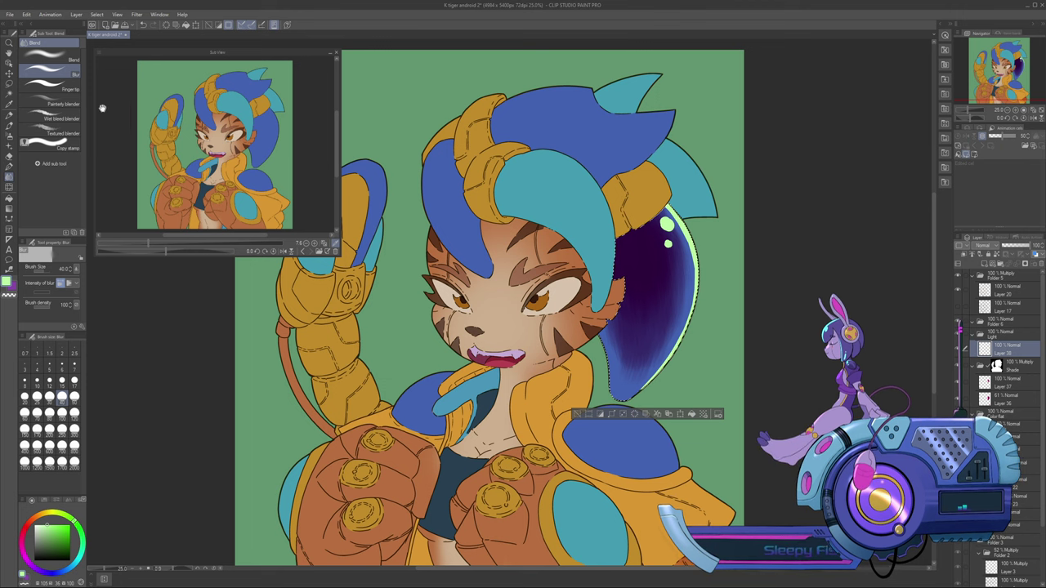
pyautogui.click(52, 56)
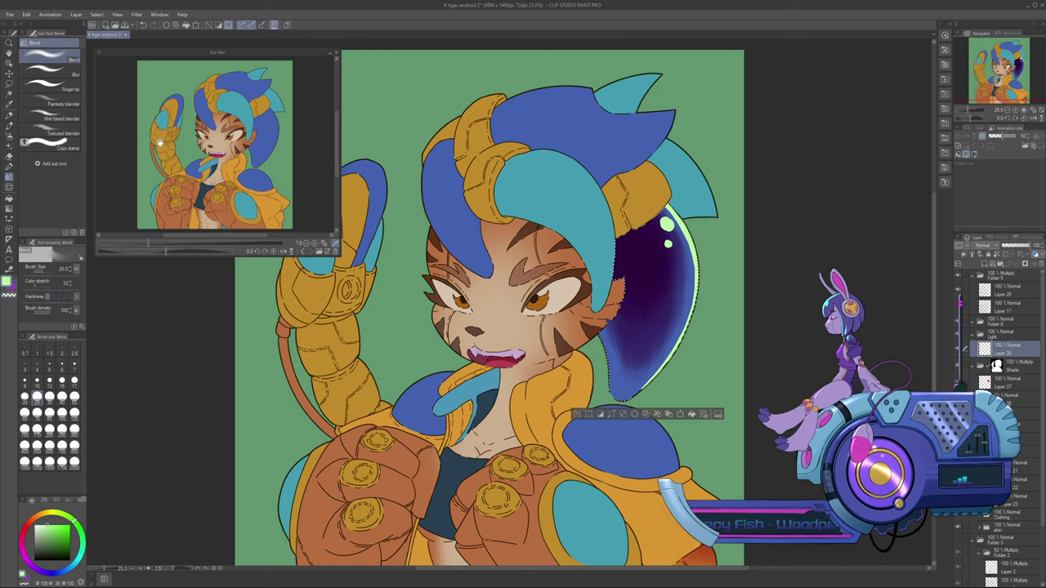
pyautogui.press(']')
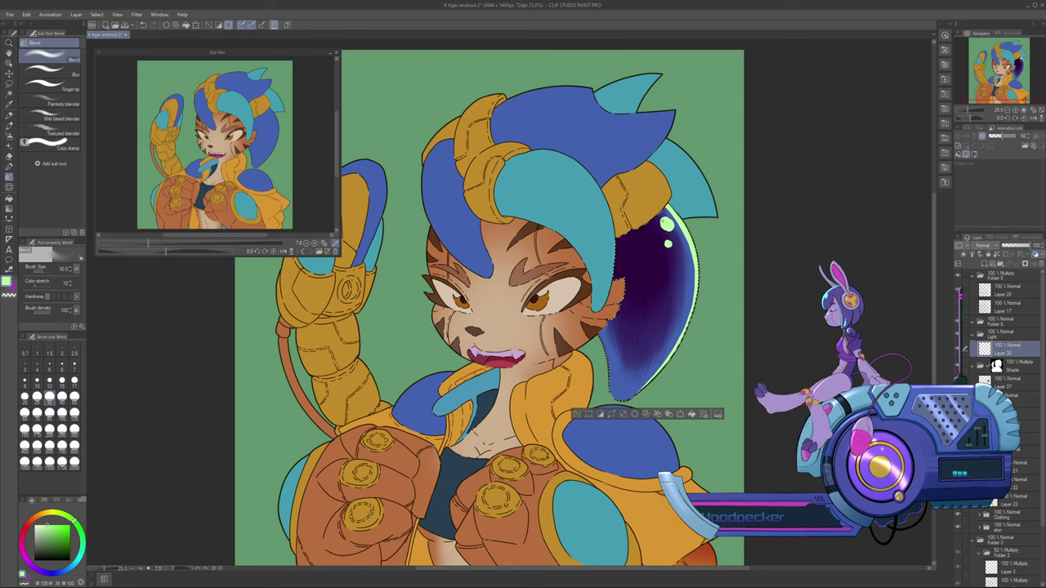
pyautogui.click(62, 414)
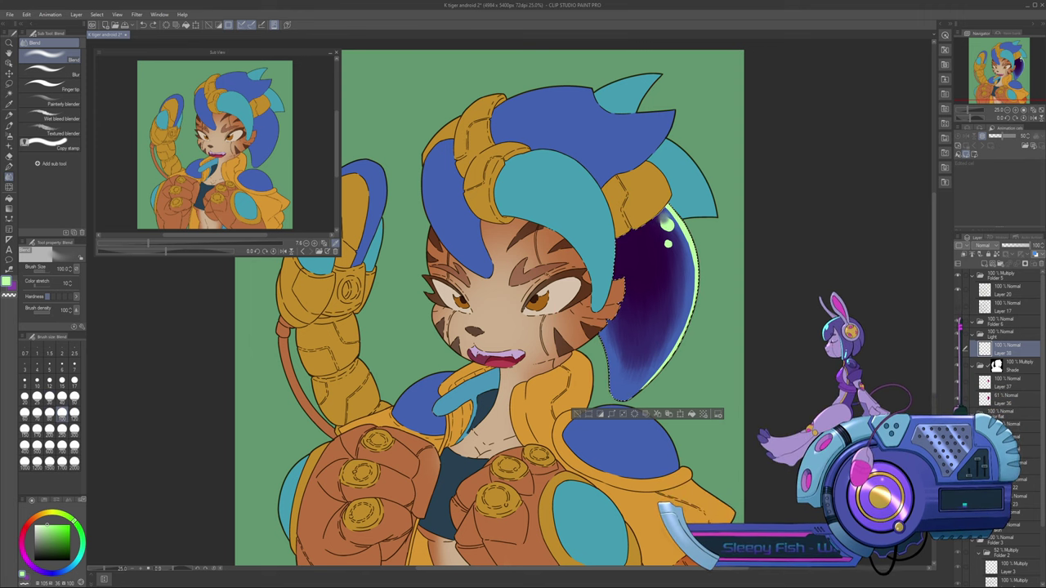
# Soften the highlight dots and rim light on the hair lock with the Blur tool at size 120
pyautogui.click(53, 74)
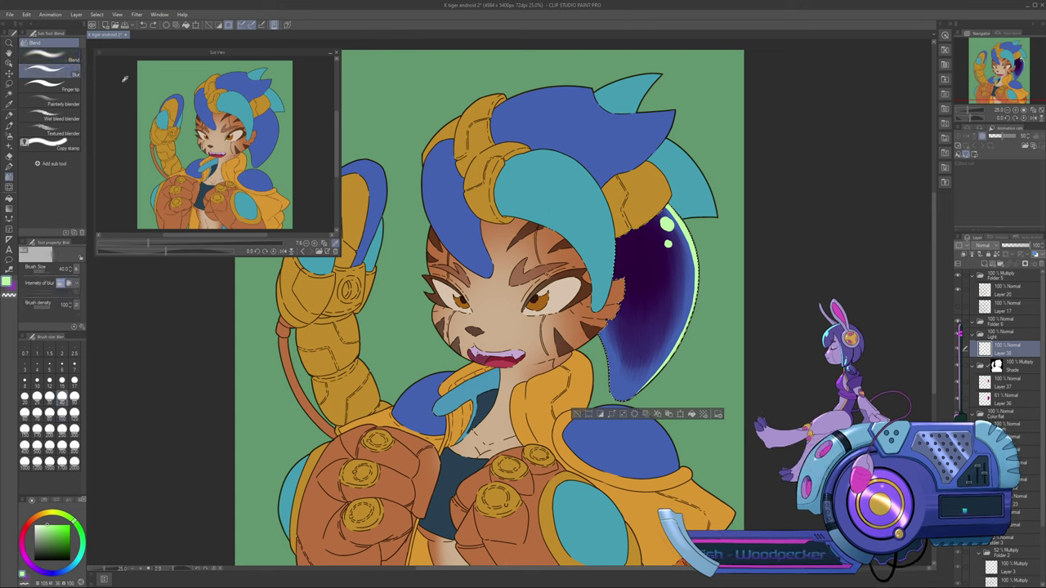
pyautogui.click(75, 414)
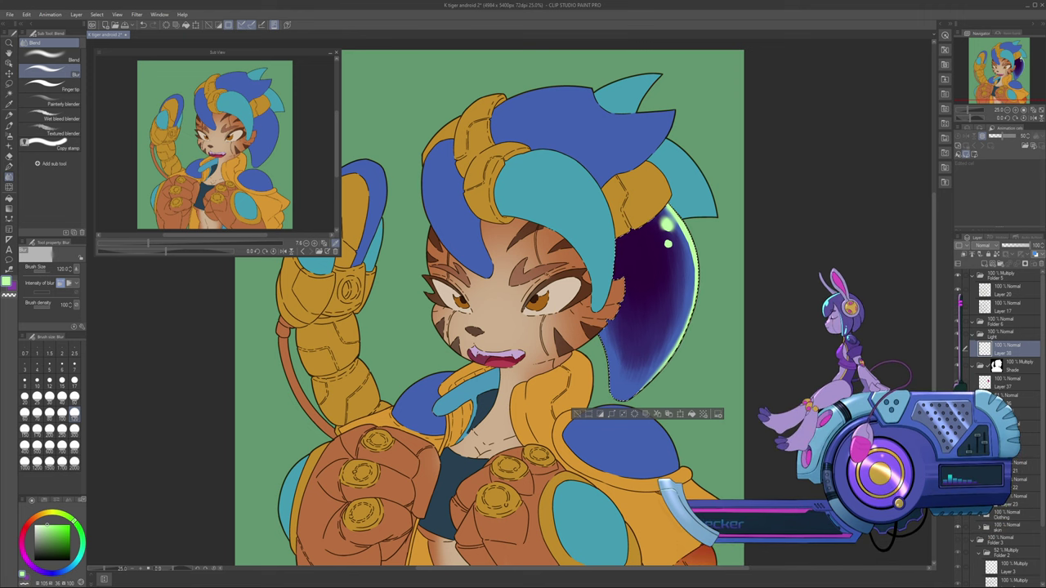
# Add another new layer above the highlights in the Light folder and set the G-pen's opacity to 44
pyautogui.press('p')
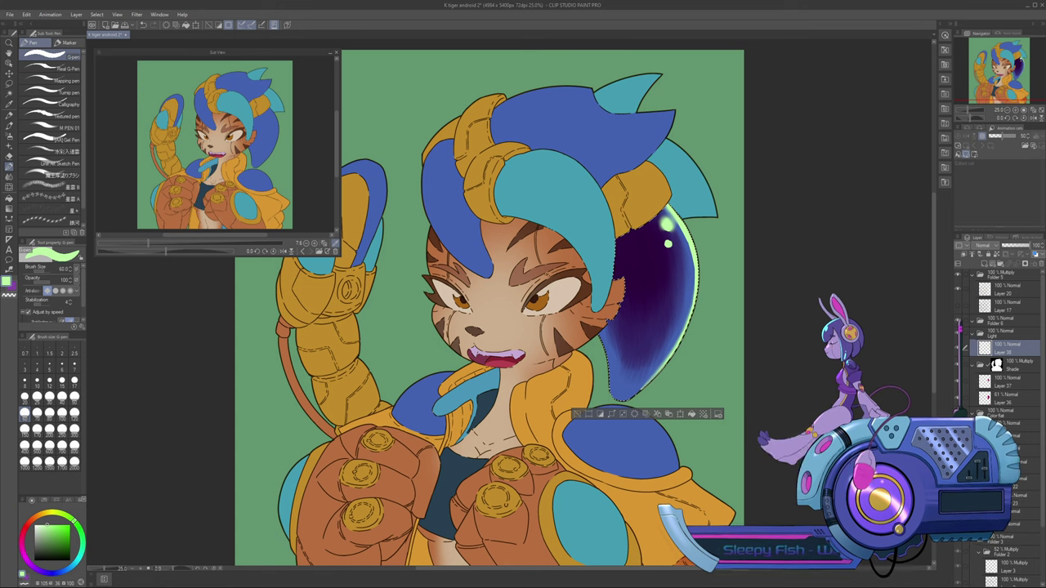
pyautogui.click(984, 263)
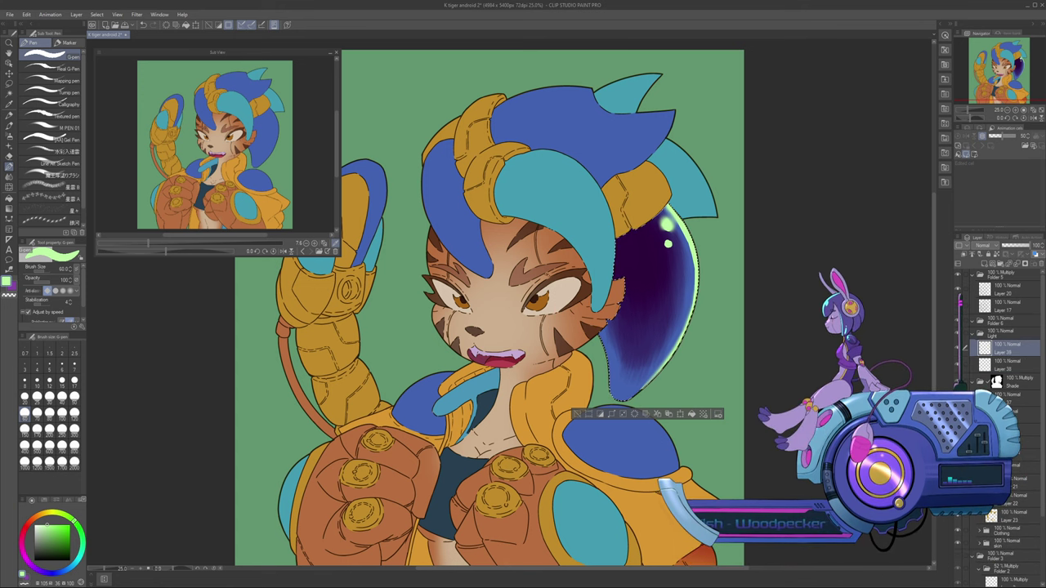
pyautogui.moveTo(57, 282); pyautogui.dragTo(40, 281)
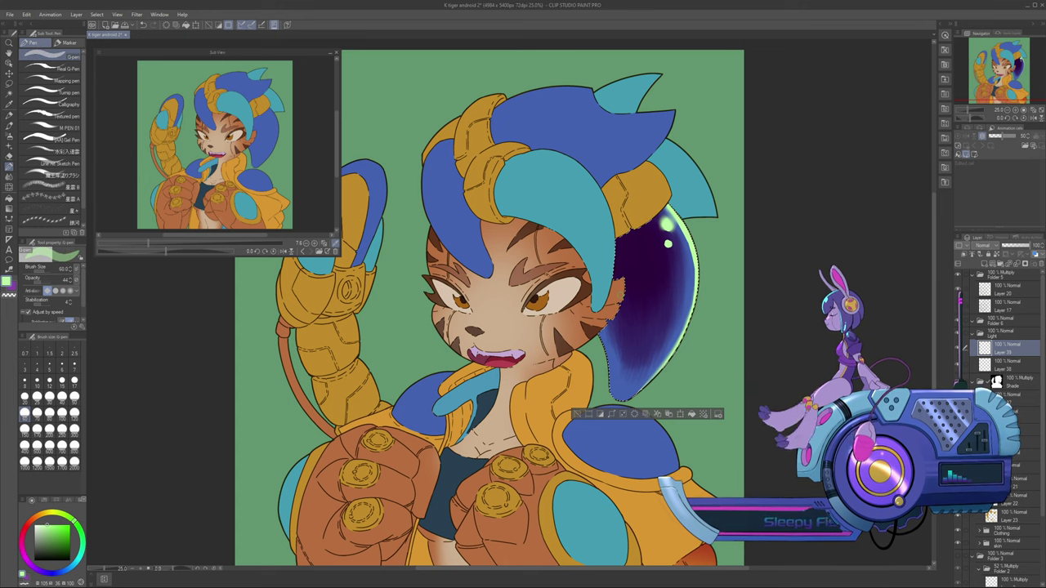
# Paint translucent light green strokes inside the hair lock's outer rim with the Rough Round Bristle brush at size 300, undoing the last stroke
pyautogui.press('b')
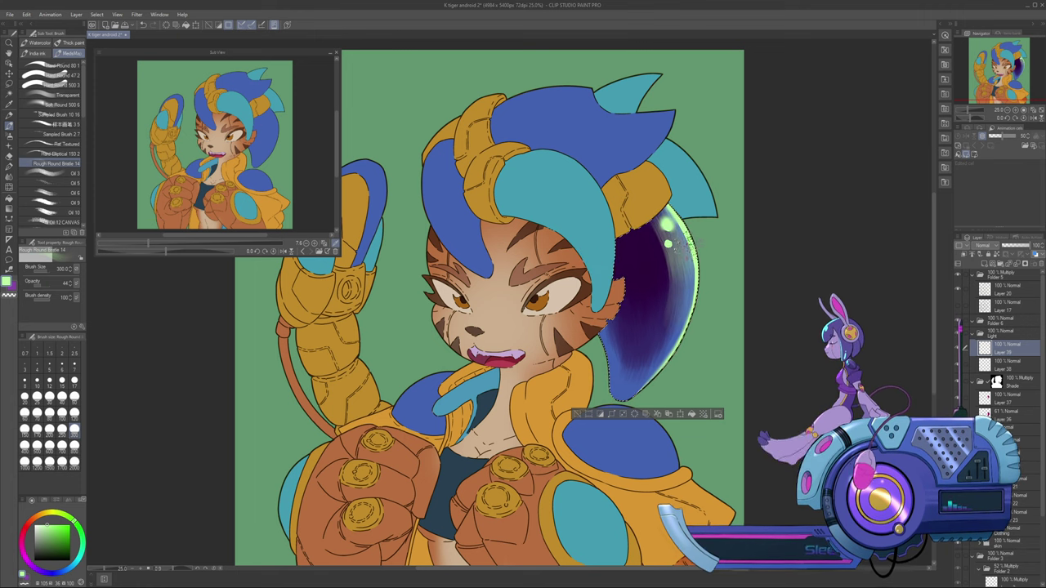
pyautogui.moveTo(689, 242); pyautogui.dragTo(694, 279)
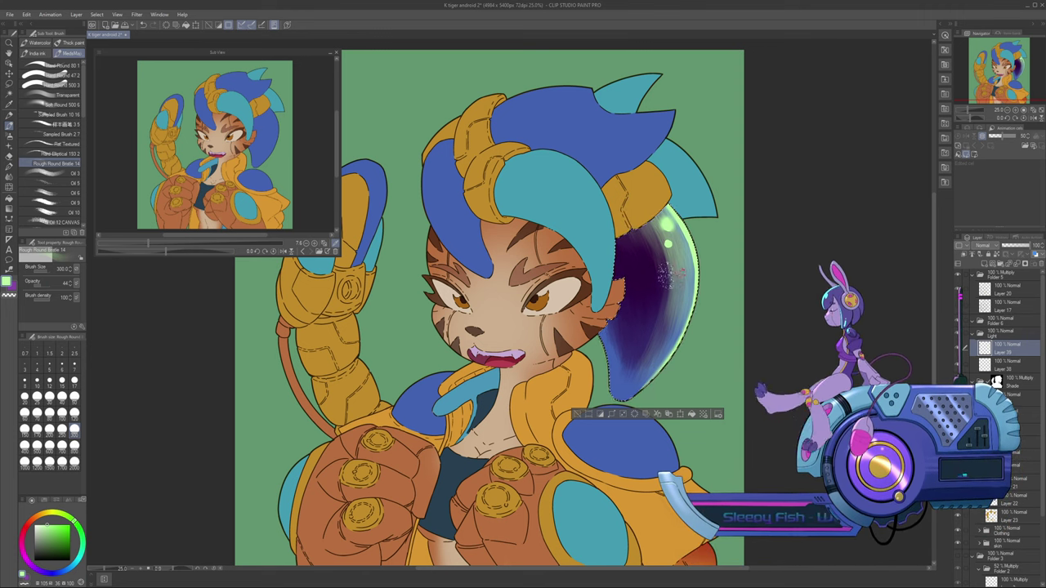
pyautogui.hotkey('ctrl', 'z')
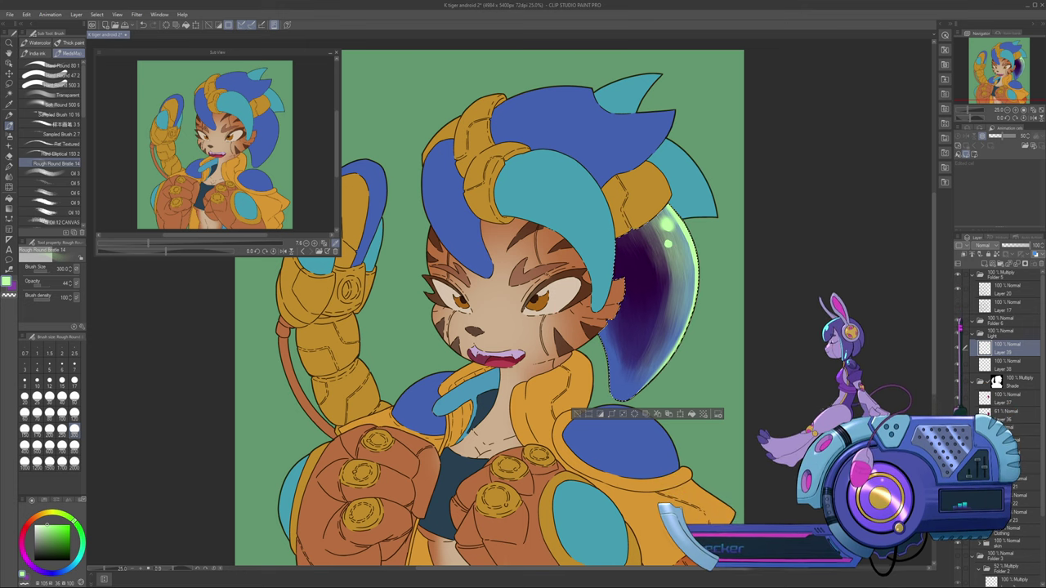
# Examine the shading and highlights on the hair lock up close and in the whole illustration at reduced size
pyautogui.hotkey('ctrl', '+')
pyautogui.hotkey('ctrl', '+')
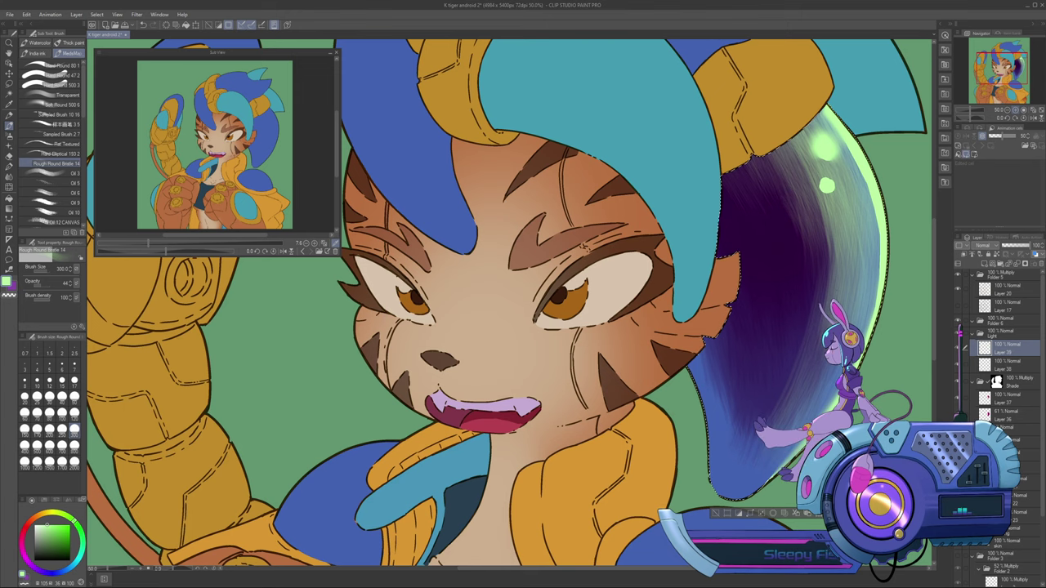
pyautogui.hotkey('ctrl', '-')
pyautogui.hotkey('ctrl', '-')
pyautogui.hotkey('ctrl', '-')
pyautogui.hotkey('ctrl', '-')
pyautogui.hotkey('ctrl', '-')
pyautogui.hotkey('ctrl', '-')
pyautogui.hotkey('ctrl', '-')
pyautogui.hotkey('ctrl', '-')
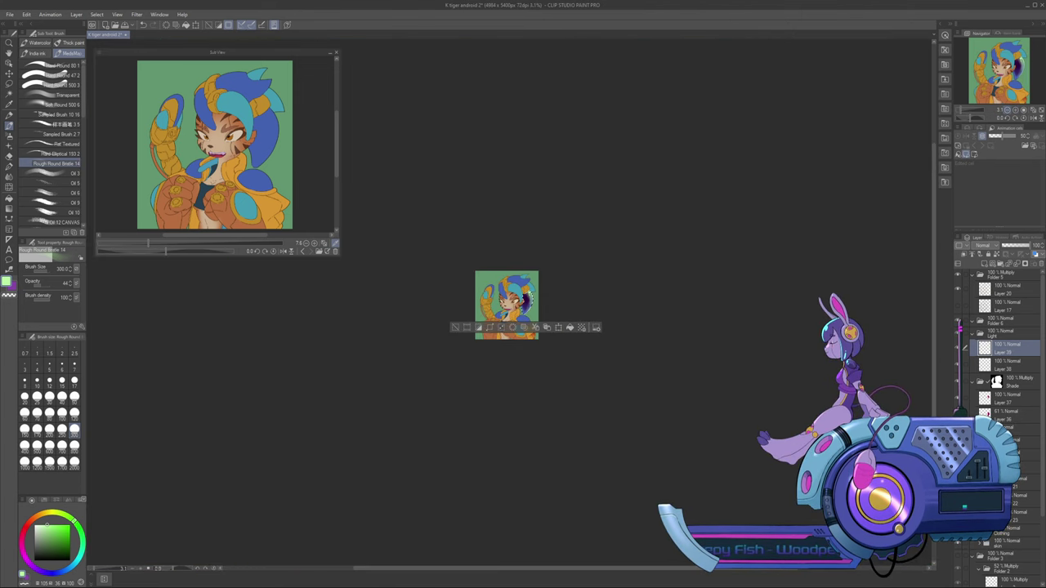
pyautogui.hotkey('ctrl', '+')
pyautogui.hotkey('ctrl', '+')
pyautogui.hotkey('ctrl', '+')
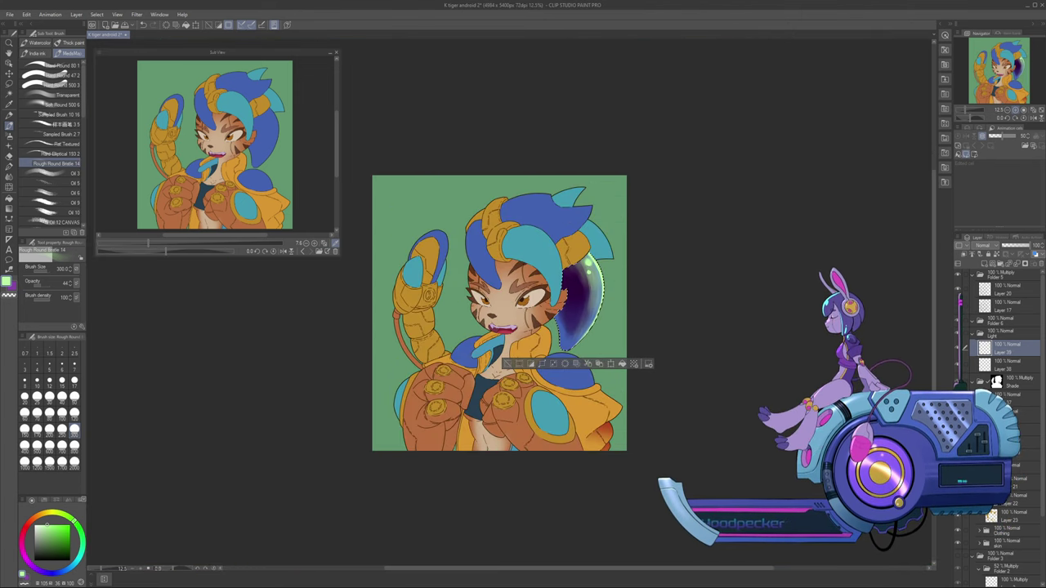
pyautogui.hotkey('ctrl', '+')
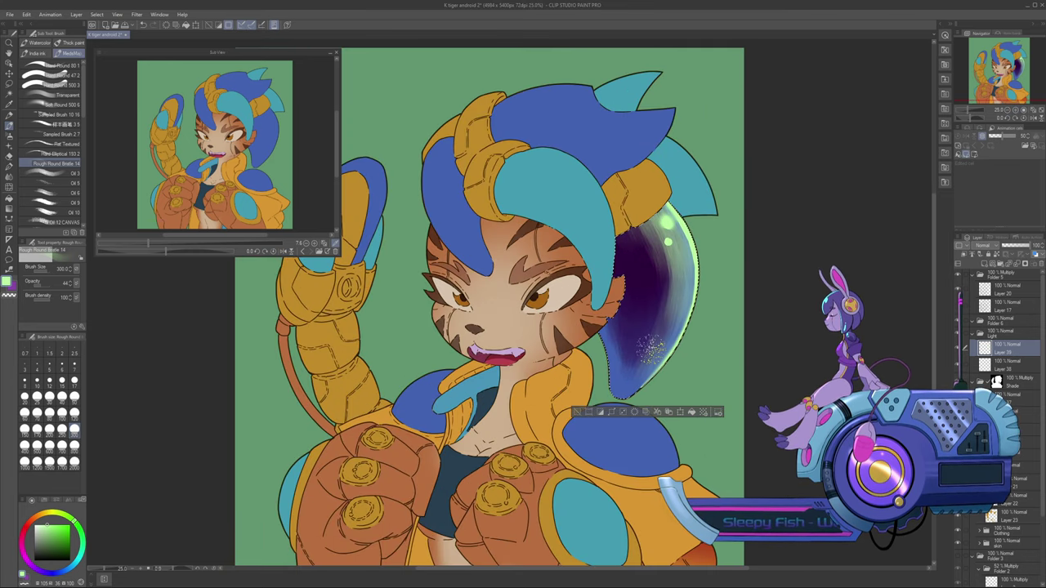
# Switch to the Blur tool and clear the selection around the hair lock
pyautogui.press('j')
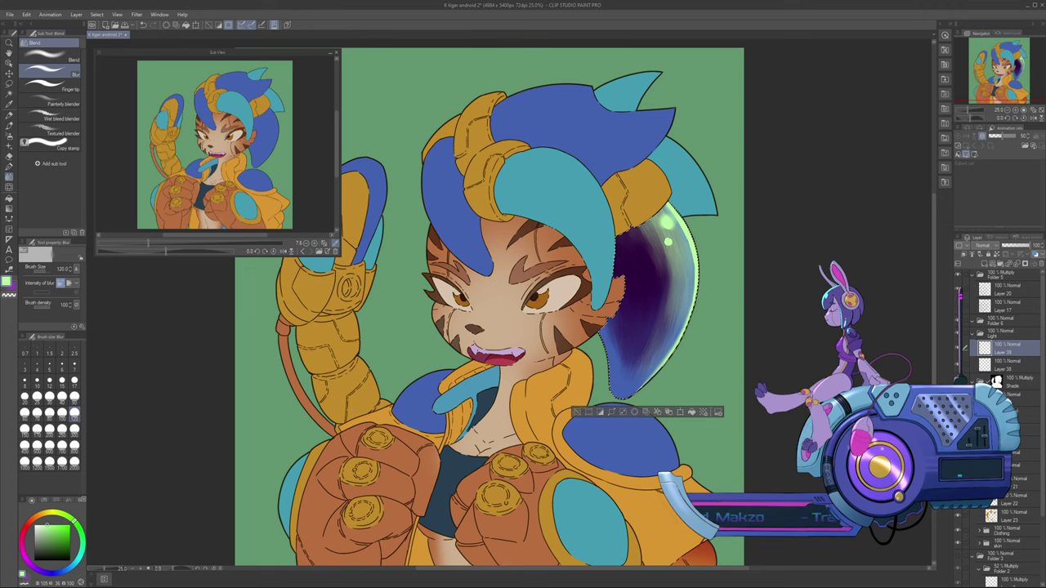
pyautogui.hotkey('ctrl', 'd')
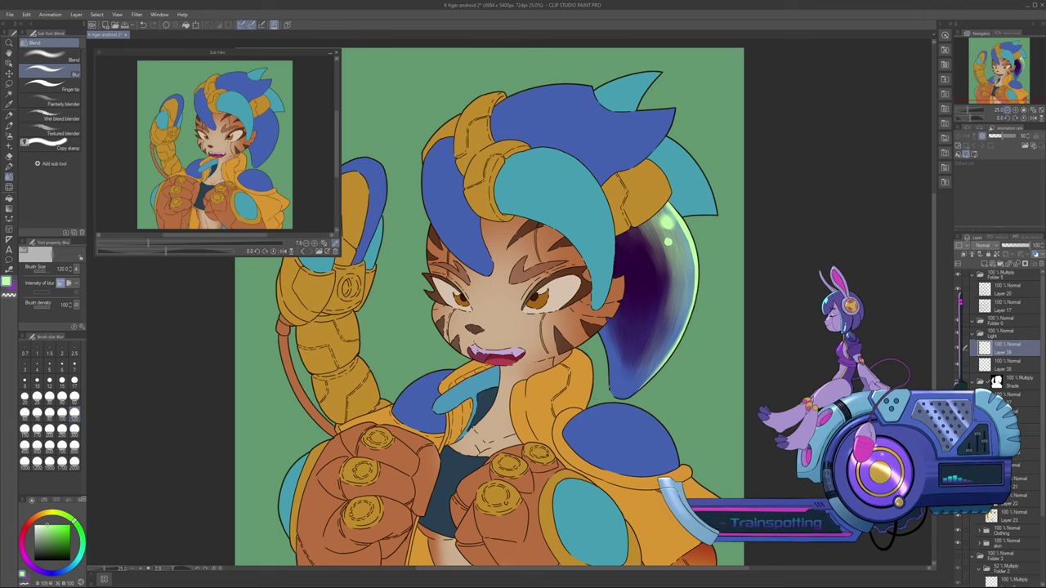
# Check how the rendered hair lock reads in the full illustration with the selection outline gone
pyautogui.click(1007, 109)
pyautogui.click(1007, 110)
pyautogui.click(1007, 110)
pyautogui.click(1015, 110)
pyautogui.click(1016, 110)
pyautogui.click(1015, 110)
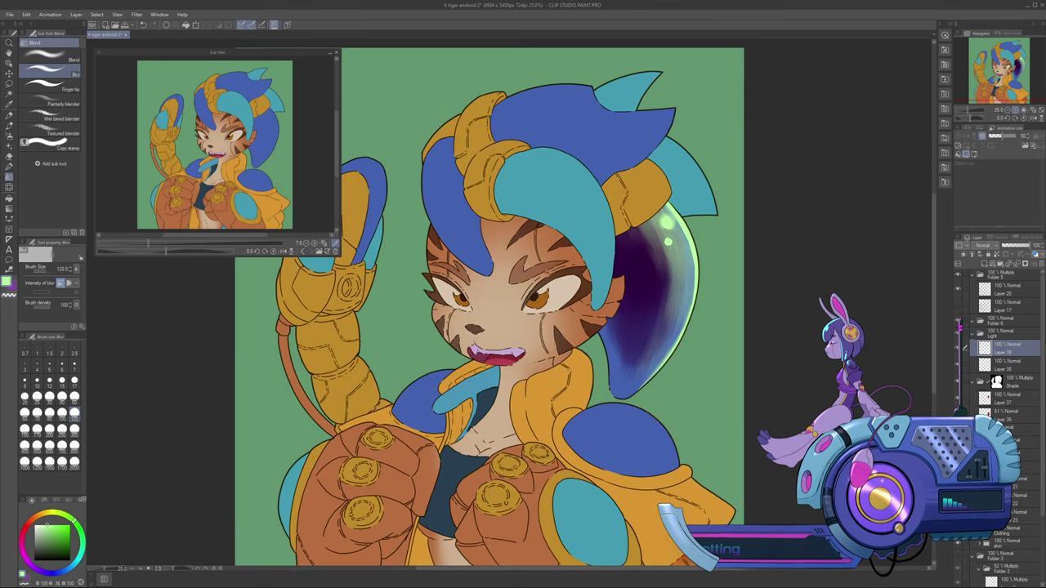
pyautogui.click(1007, 109)
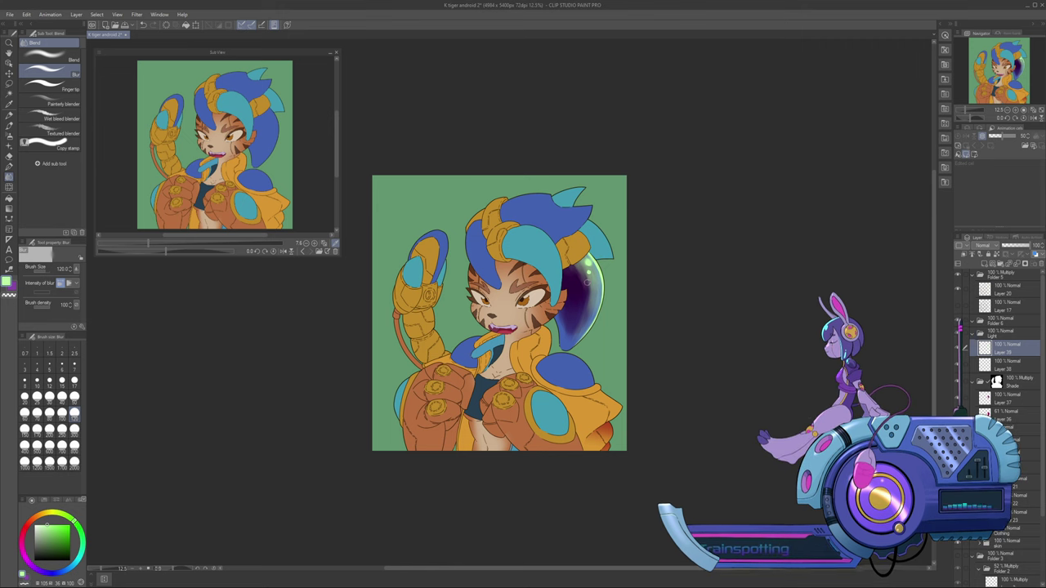
# Set the Blur tool's size to 170, select Layer 38 in the Light folder and switch to the Hard Elliptical brush at size 120
pyautogui.press(']')
pyautogui.press(']')
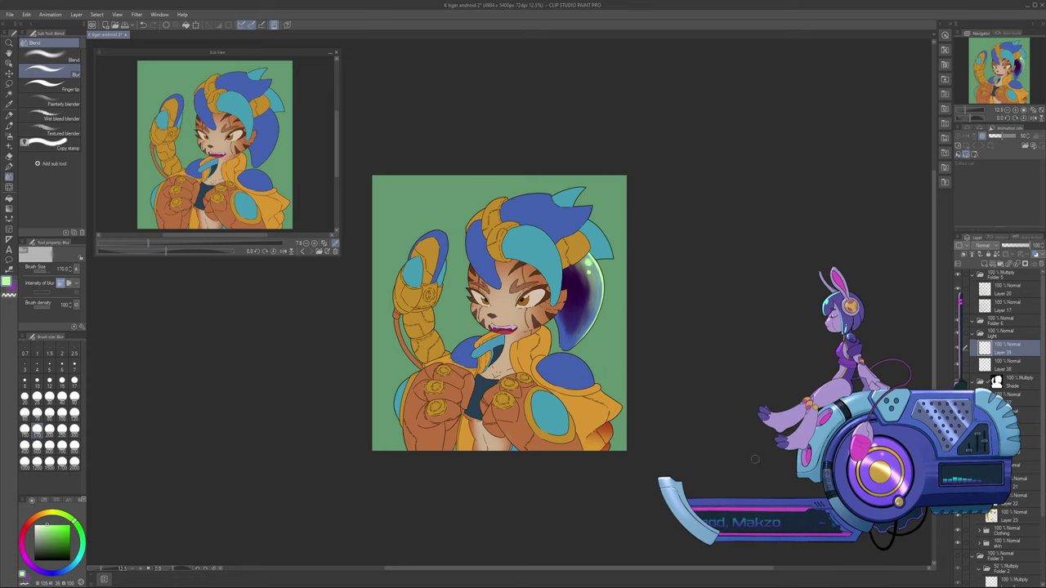
pyautogui.scroll(4, 508, 256)
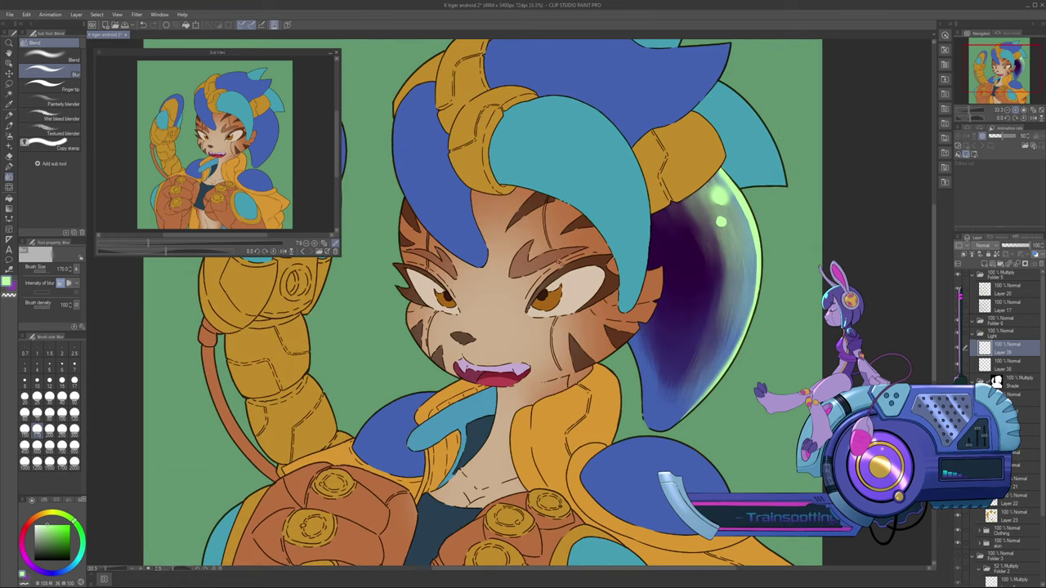
pyautogui.moveTo(743, 213); pyautogui.dragTo(648, 290)
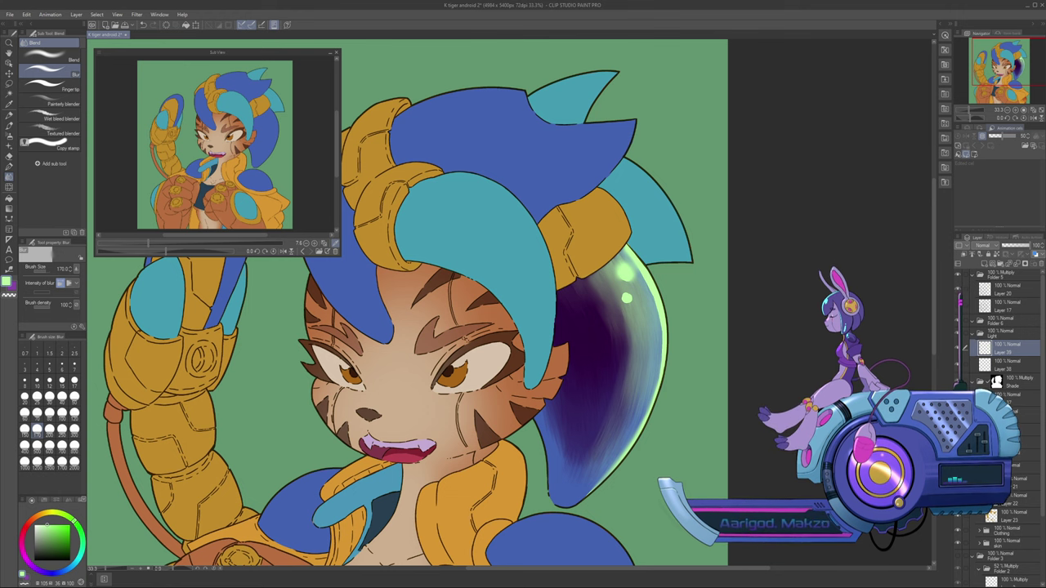
pyautogui.hotkey('alt', '[')
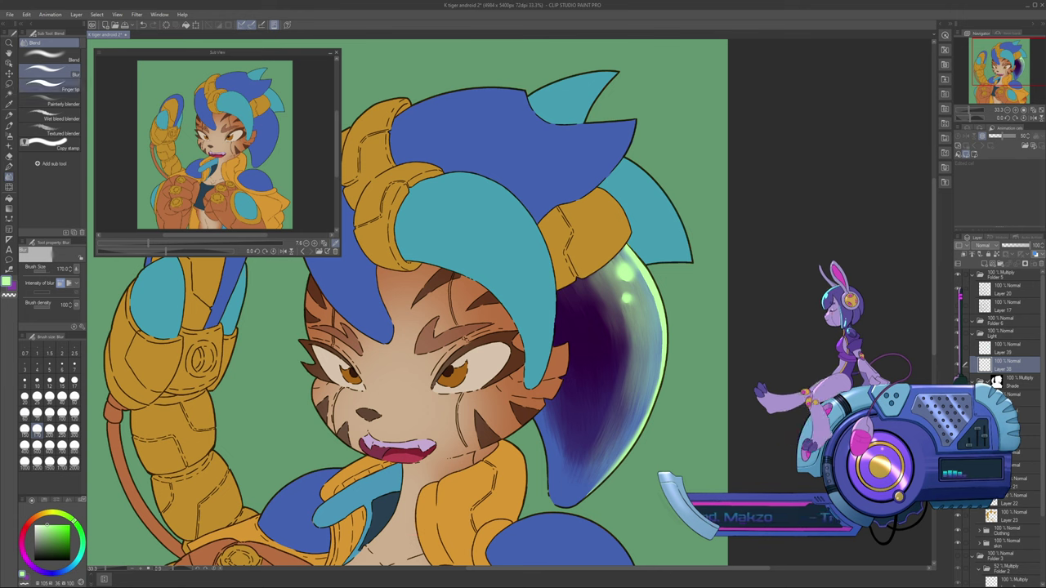
pyautogui.click(49, 87)
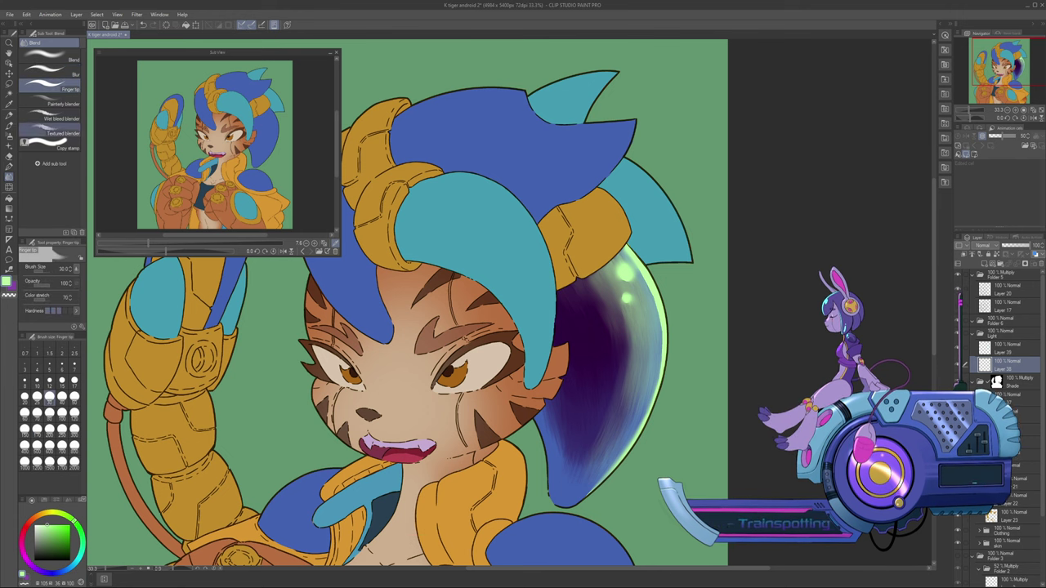
pyautogui.click(9, 130)
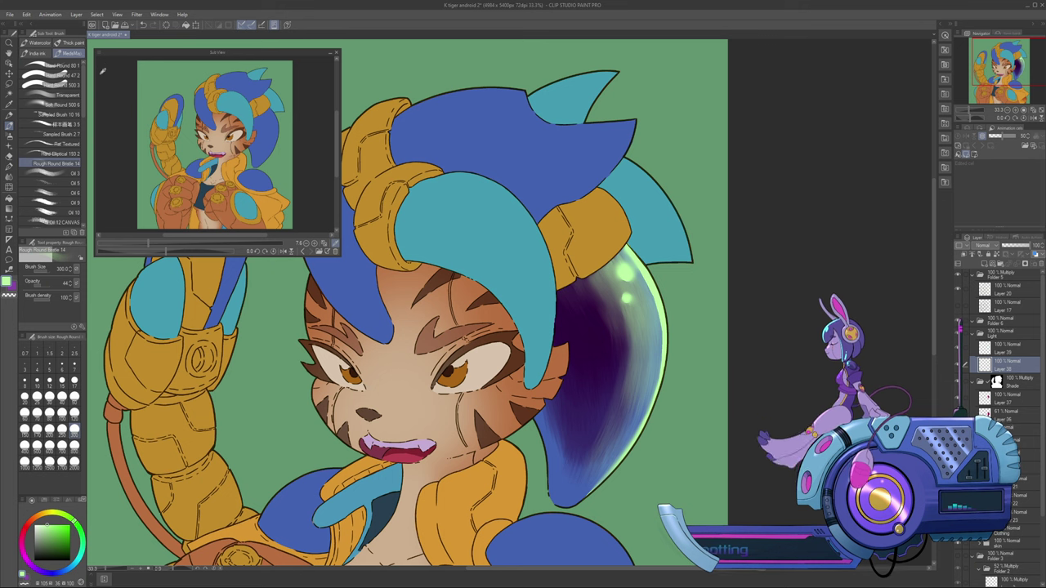
pyautogui.click(56, 153)
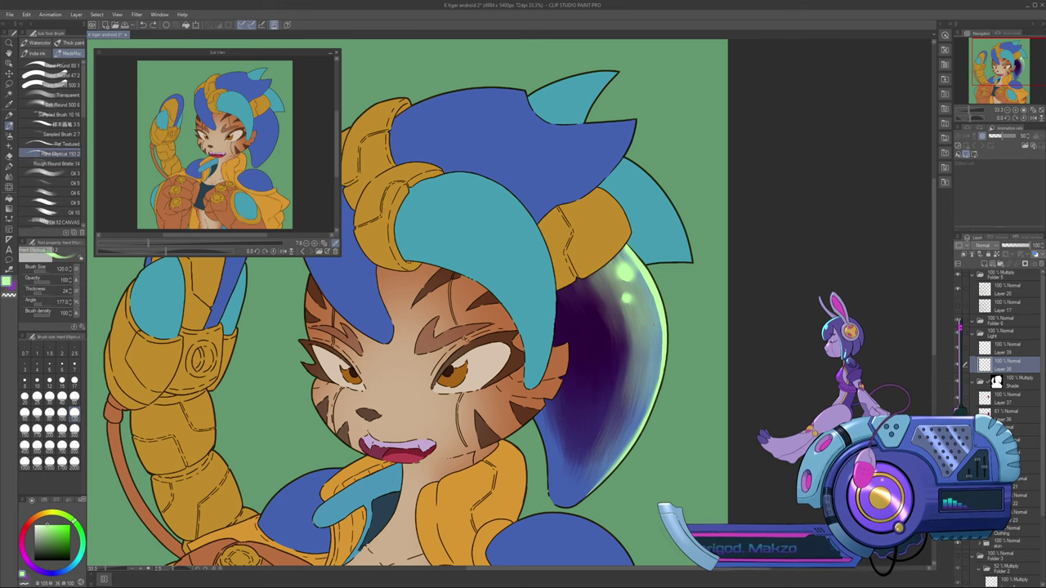
# Try curved light green strokes across the lower part of the shaded hair lock on Layer 38 and undo them
pyautogui.moveTo(658, 328)
pyautogui.mouseDown()
pyautogui.moveTo(559, 428)
pyautogui.moveTo(614, 394)
pyautogui.mouseUp()
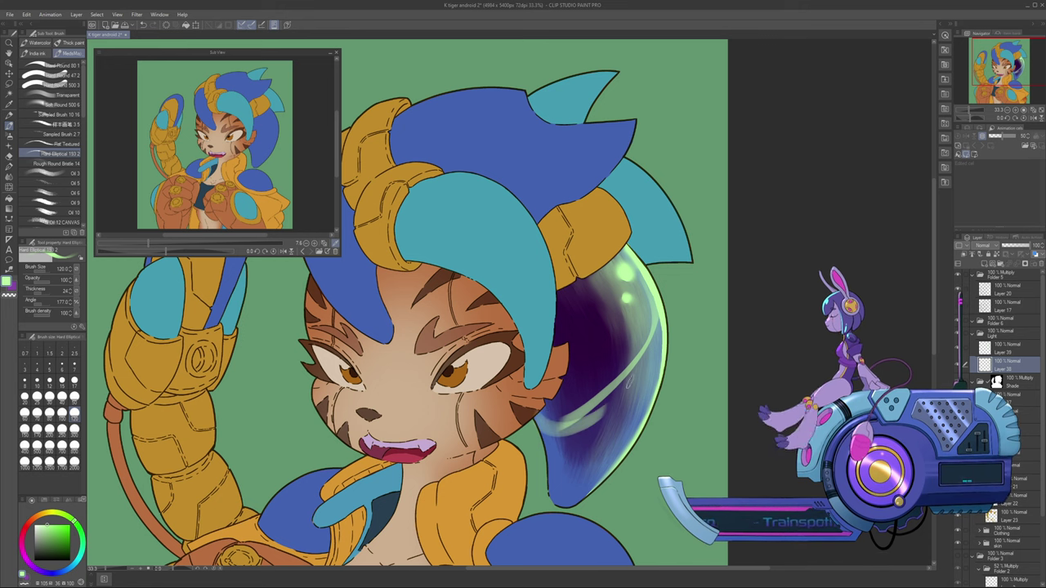
pyautogui.hotkey('ctrl', 'z')
pyautogui.hotkey('ctrl', 'z')
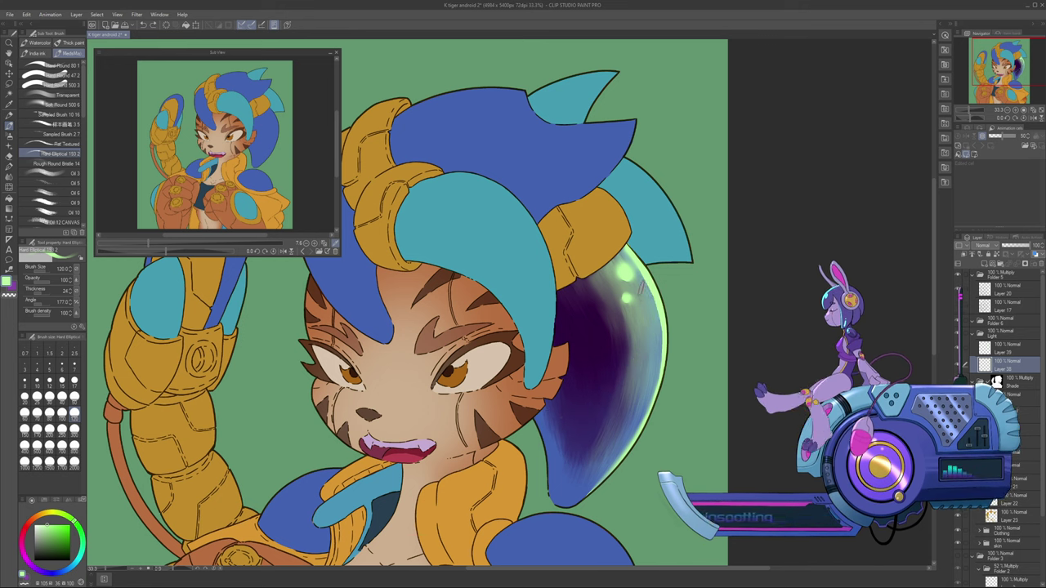
pyautogui.moveTo(643, 276)
pyautogui.mouseDown()
pyautogui.moveTo(578, 446)
pyautogui.moveTo(545, 464)
pyautogui.mouseUp()
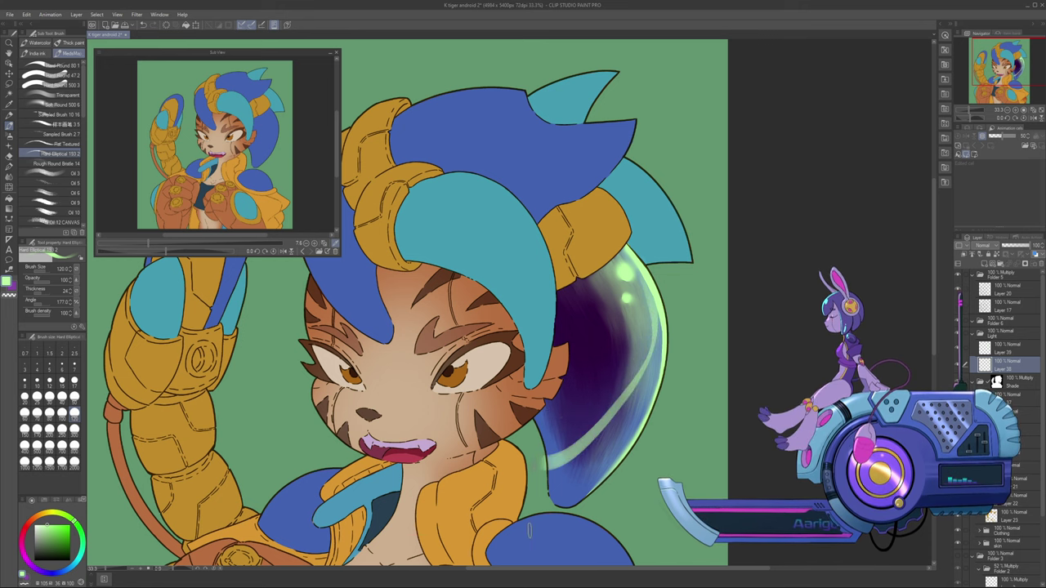
pyautogui.hotkey('ctrl', 'z')
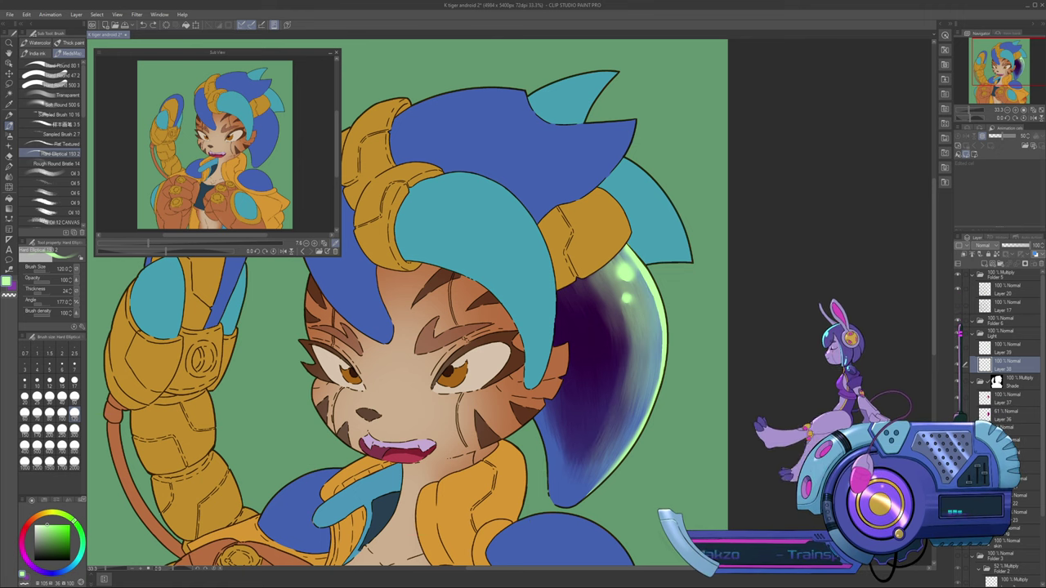
# Load the Shade folder's mask as a selection and use it to create a layer mask on the Light folder
pyautogui.keyDown('ctrl'); pyautogui.click(996, 381); pyautogui.keyUp('ctrl')
pyautogui.click(1003, 333)
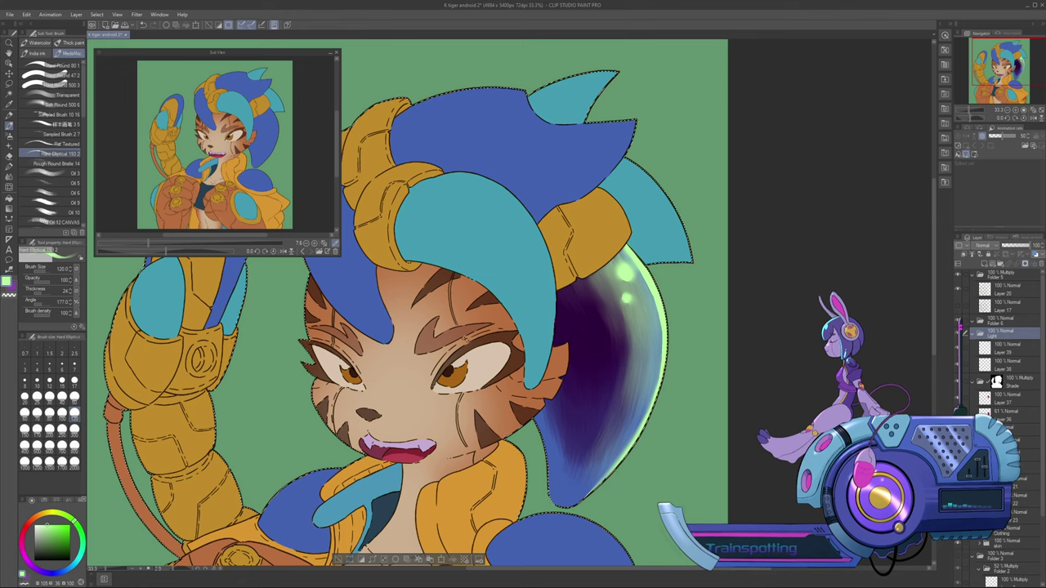
pyautogui.click(1025, 264)
pyautogui.click(1005, 352)
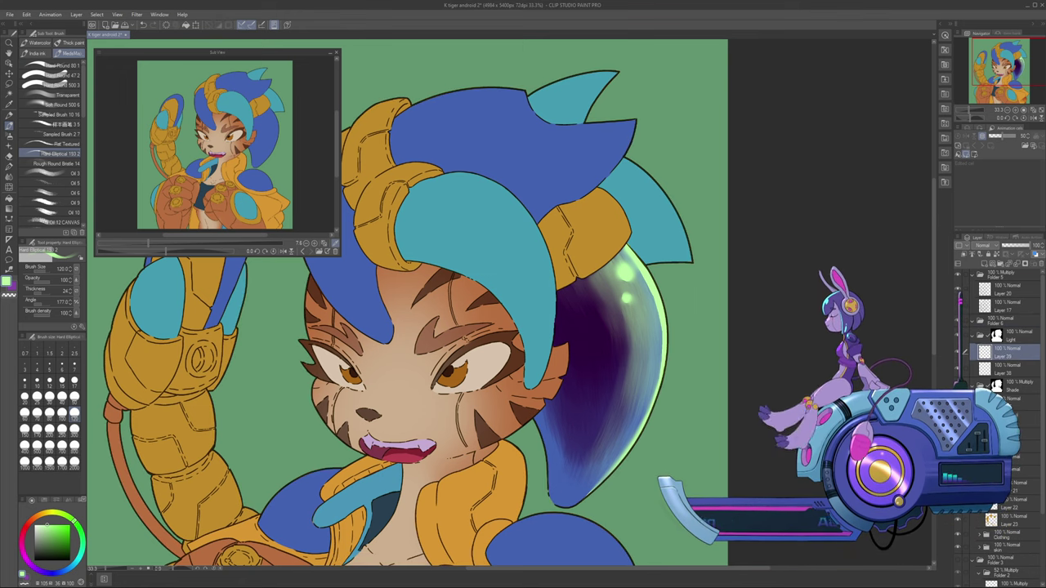
# Paint a curved light green band across the lower hair lock on Layer 38, undoing the first stroke and repainting it
pyautogui.click(1006, 369)
pyautogui.moveTo(652, 299)
pyautogui.mouseDown()
pyautogui.moveTo(613, 426)
pyautogui.moveTo(592, 451)
pyautogui.mouseUp()
pyautogui.hotkey('ctrl', 'z')
pyautogui.moveTo(658, 323)
pyautogui.mouseDown()
pyautogui.moveTo(610, 425)
pyautogui.moveTo(537, 418)
pyautogui.mouseUp()
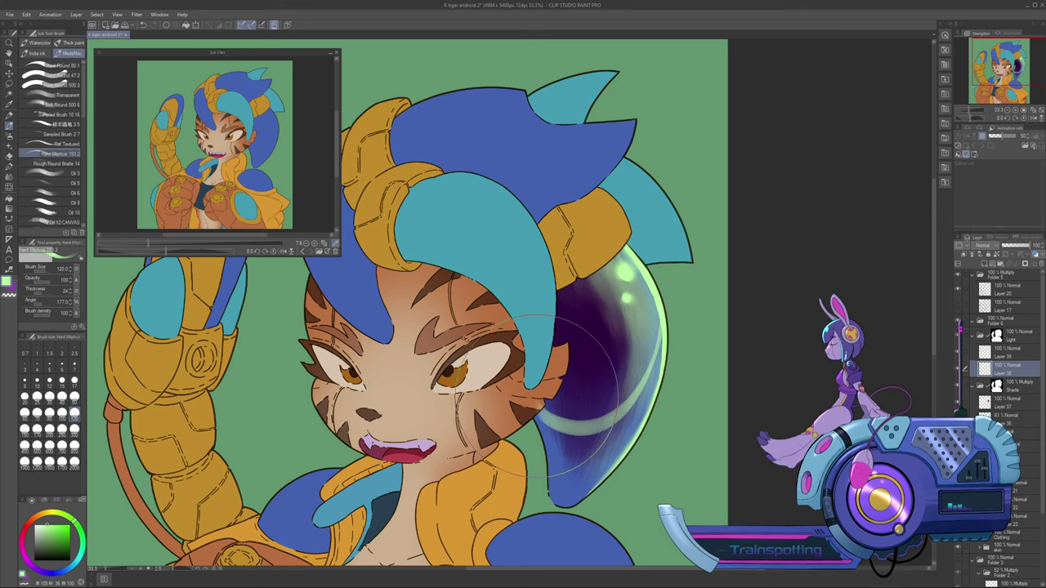
# Fade both ends of the light green band with the Soft eraser at size 300
pyautogui.press('e')
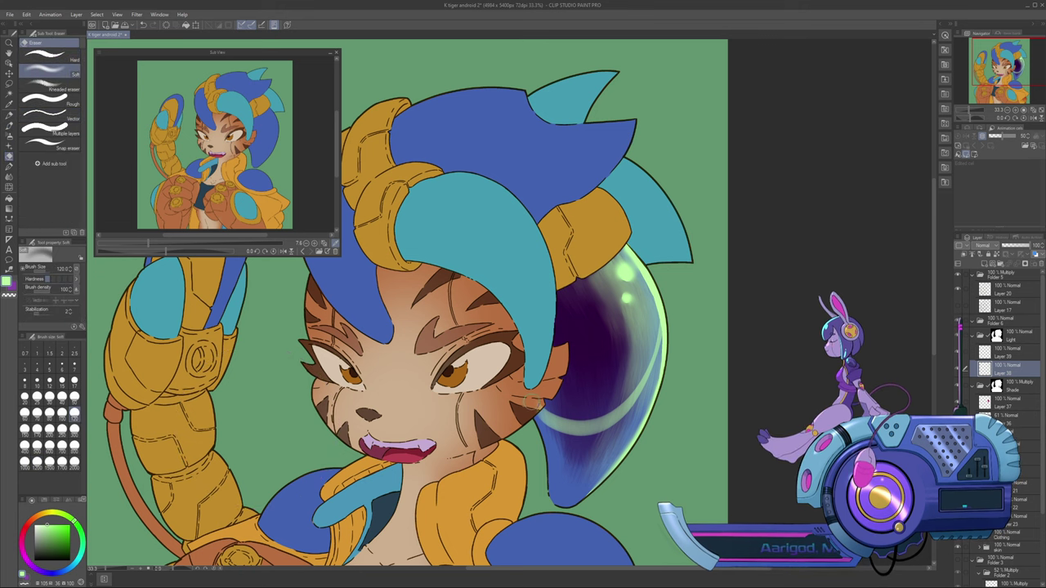
pyautogui.press(']')
pyautogui.press(']')
pyautogui.press(']')
pyautogui.press(']')
pyautogui.press(']')
pyautogui.moveTo(534, 415); pyautogui.dragTo(539, 426)
pyautogui.moveTo(671, 307); pyautogui.dragTo(655, 357)
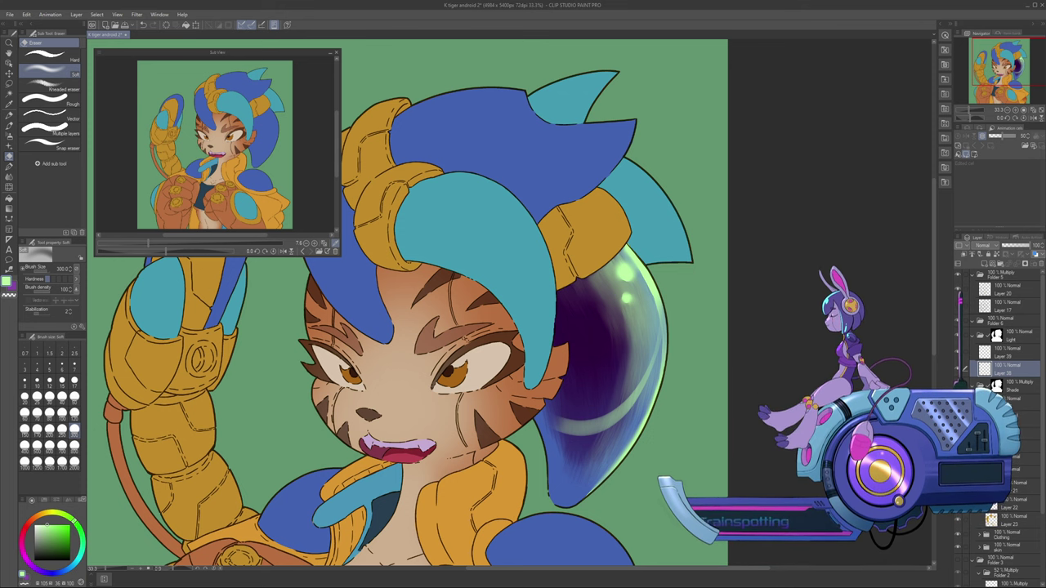
# Undo the soft erasing and the light green band on Layer 38
pyautogui.hotkey('ctrl', 'z')
pyautogui.hotkey('ctrl', 'z')
pyautogui.hotkey('ctrl', 'z')
pyautogui.hotkey('ctrl', 'z')
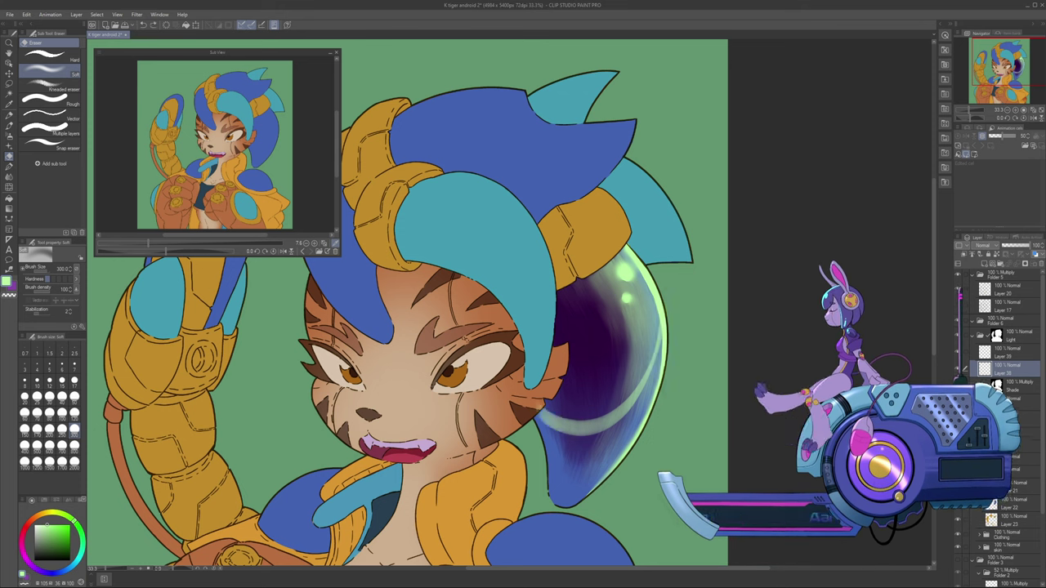
pyautogui.hotkey('ctrl', 'z')
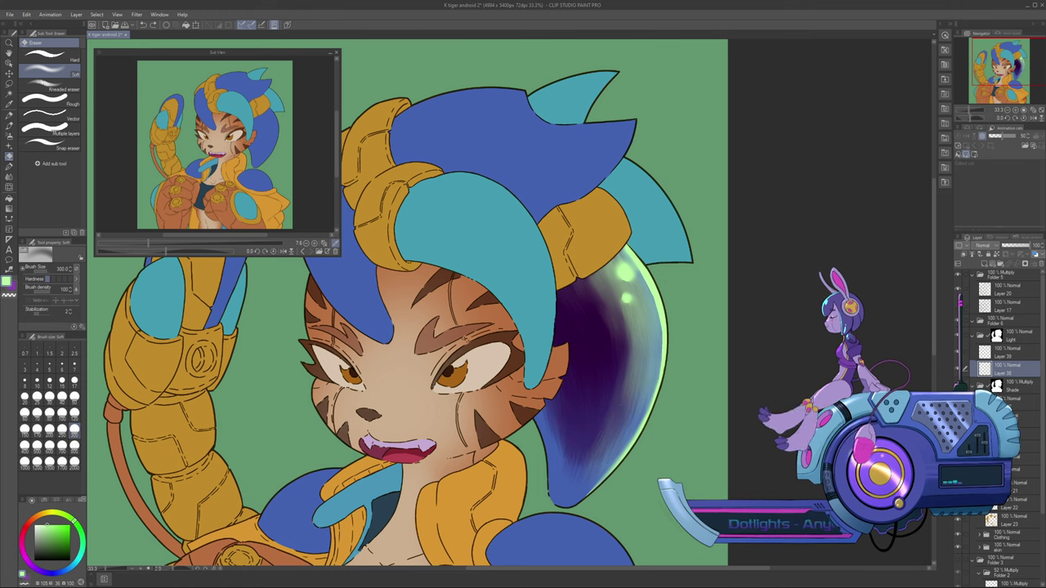
# Paint a curved light green band with the Hard Elliptical brush on a new layer above Layer 38 and lower the layer's opacity to 62%
pyautogui.press('p')
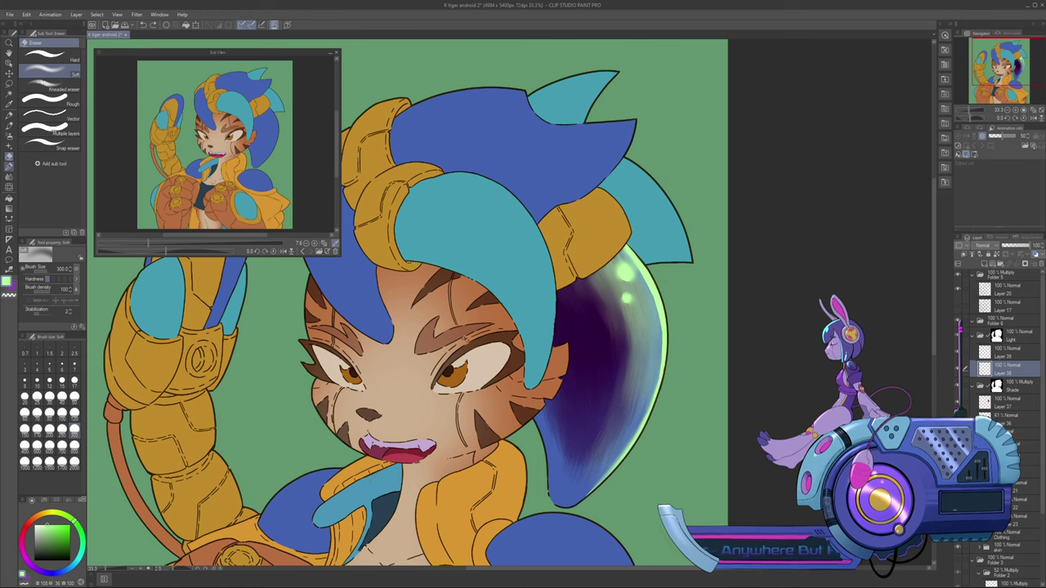
pyautogui.press('b')
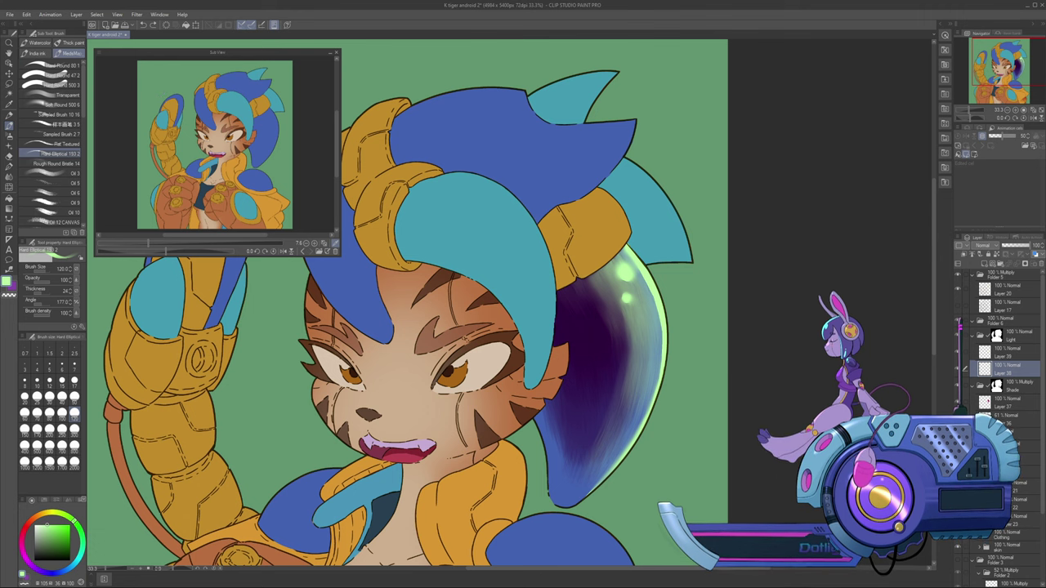
pyautogui.click(985, 264)
pyautogui.moveTo(653, 302)
pyautogui.mouseDown()
pyautogui.moveTo(558, 423)
pyautogui.moveTo(542, 418)
pyautogui.moveTo(657, 340)
pyautogui.mouseUp()
pyautogui.hotkey('ctrl', 'z')
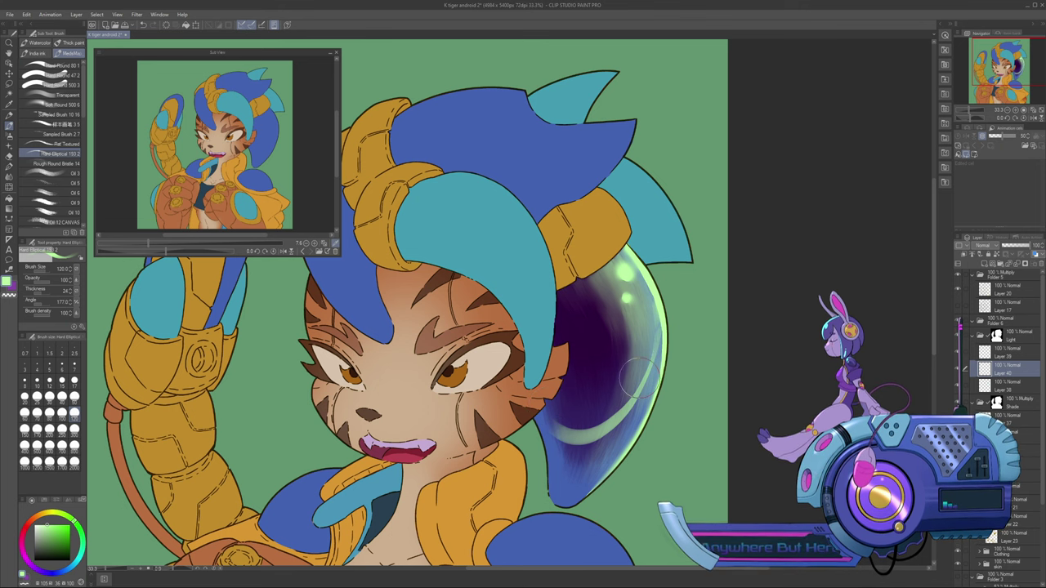
pyautogui.click(1020, 245)
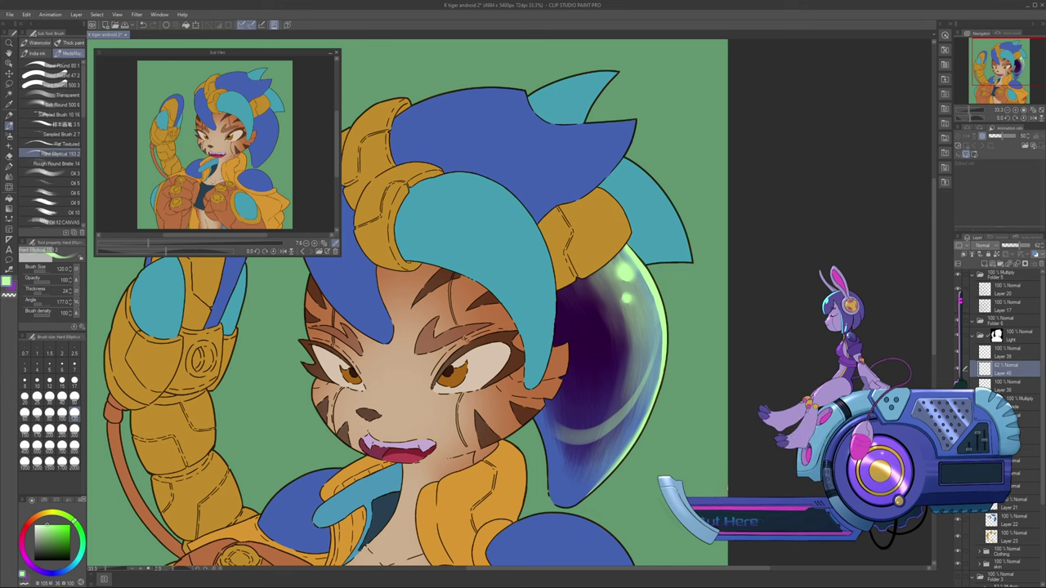
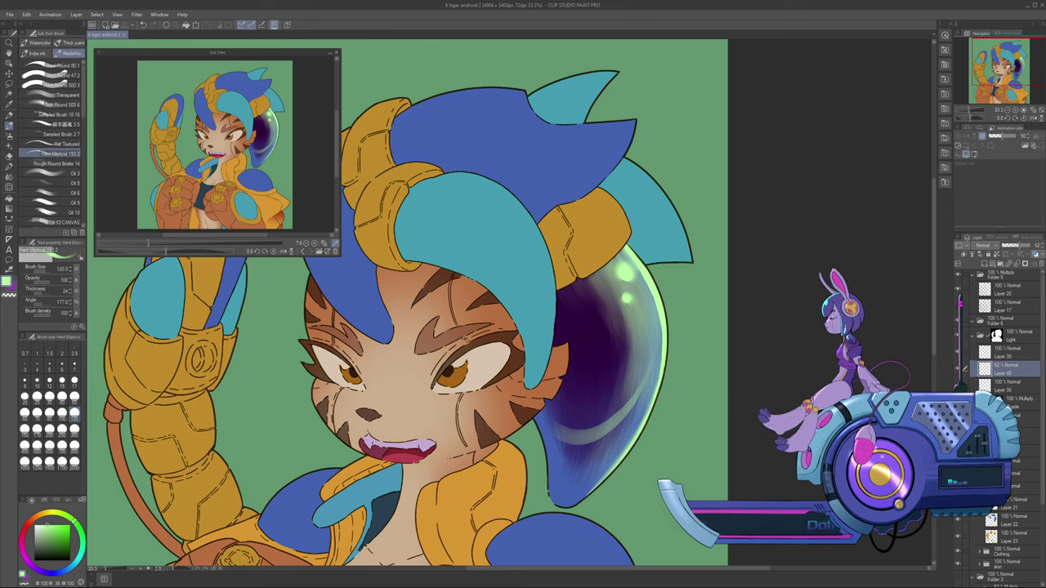
# Add a layer at the top of the Shade folder and sample the hair lock's magenta with the folder temporarily set to Normal, restoring Multiply
pyautogui.click(1010, 419)
pyautogui.click(984, 264)
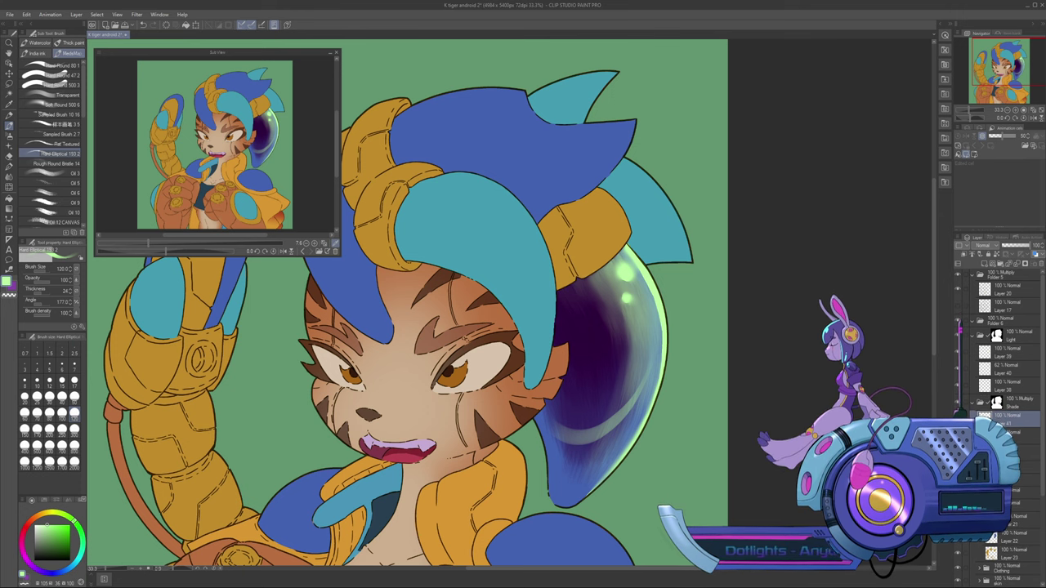
pyautogui.click(1016, 403)
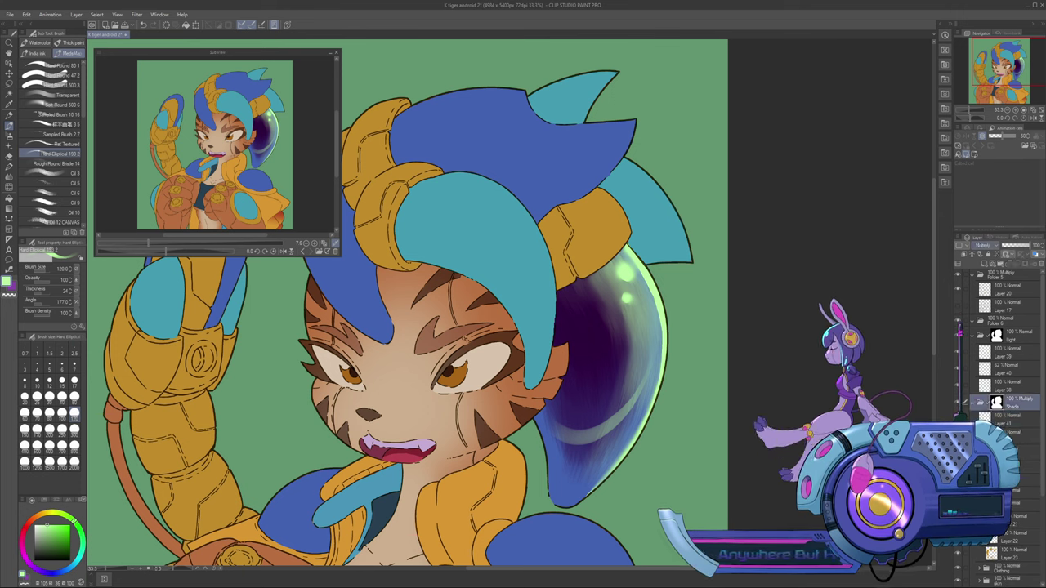
pyautogui.click(983, 252)
pyautogui.keyDown('alt'); pyautogui.click(590, 340); pyautogui.keyUp('alt')
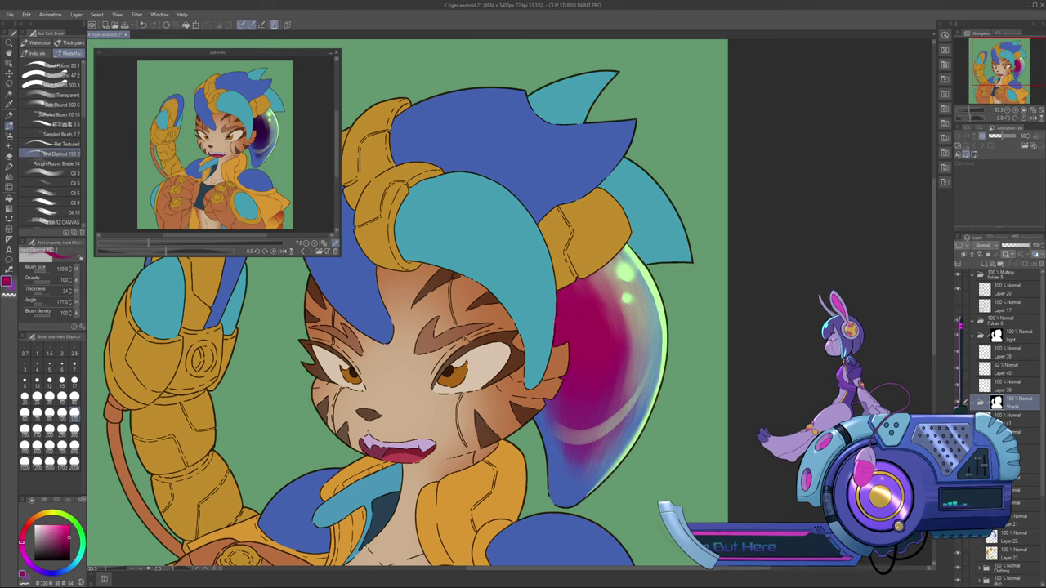
pyautogui.hotkey('ctrl', 'z')
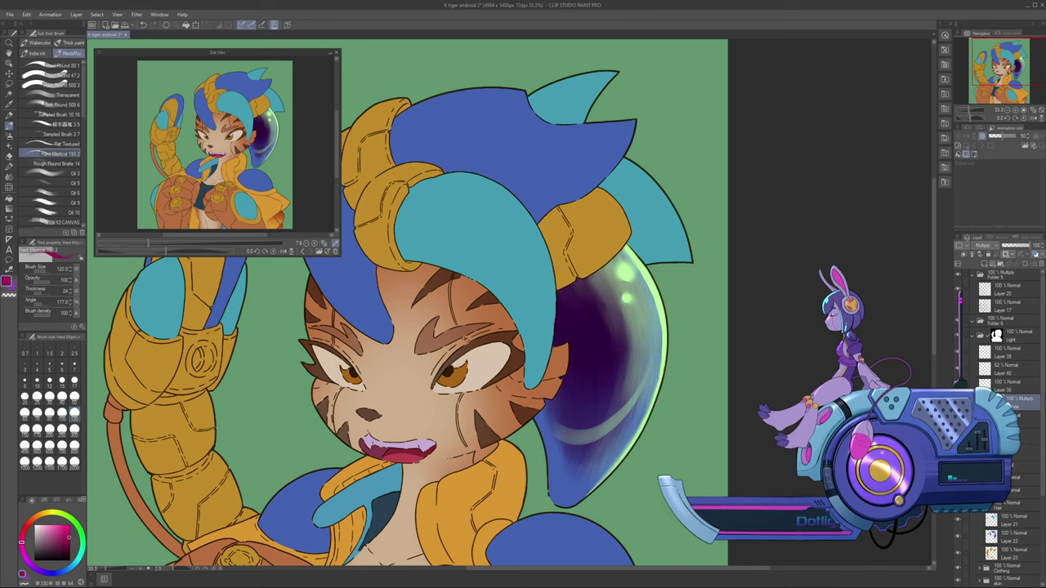
# Airbrush soft purple over the hair lock's dark area on Layer 41 with the Soft airbrush at size 250, with the layer at 74% opacity
pyautogui.click(1023, 418)
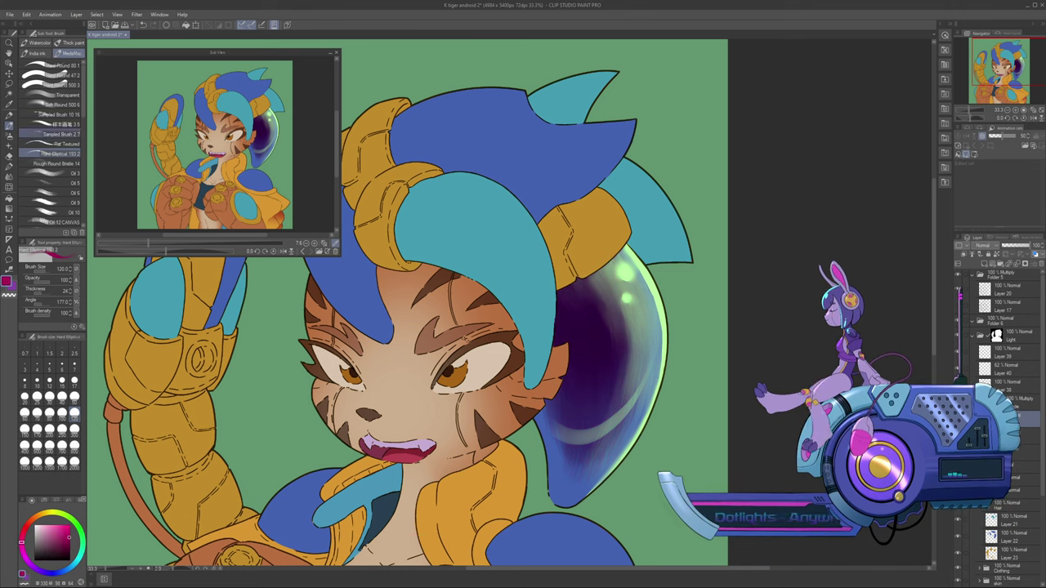
pyautogui.press('b')
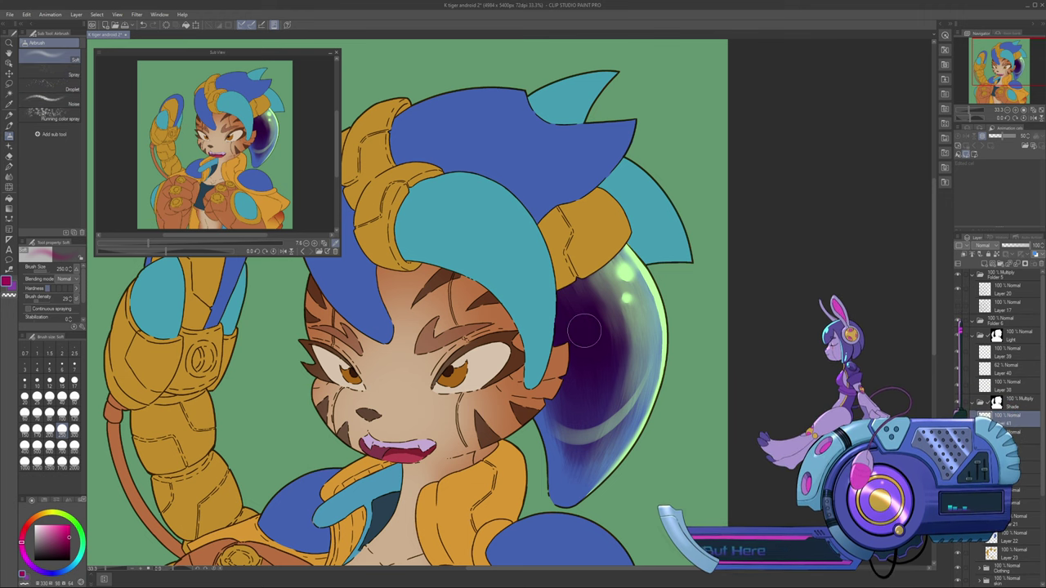
pyautogui.moveTo(584, 334)
pyautogui.mouseDown()
pyautogui.moveTo(584, 344)
pyautogui.moveTo(582, 323)
pyautogui.moveTo(601, 314)
pyautogui.moveTo(586, 347)
pyautogui.moveTo(601, 338)
pyautogui.moveTo(610, 295)
pyautogui.mouseUp()
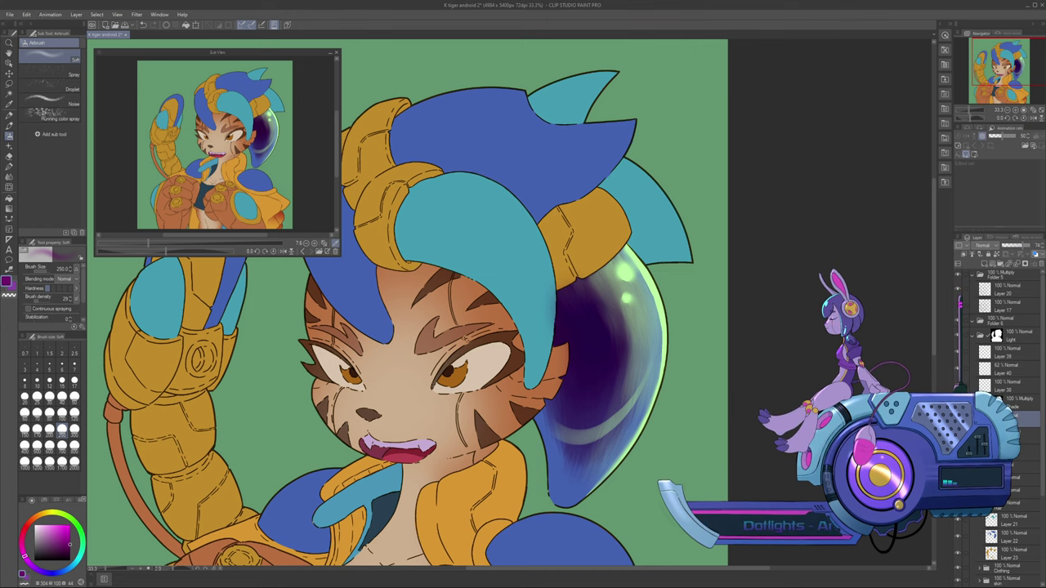
# Check how the purple shading and the curved highlight on the hair lock read in the whole illustration at reduced size
pyautogui.click(1008, 109)
pyautogui.click(1007, 109)
pyautogui.click(1007, 110)
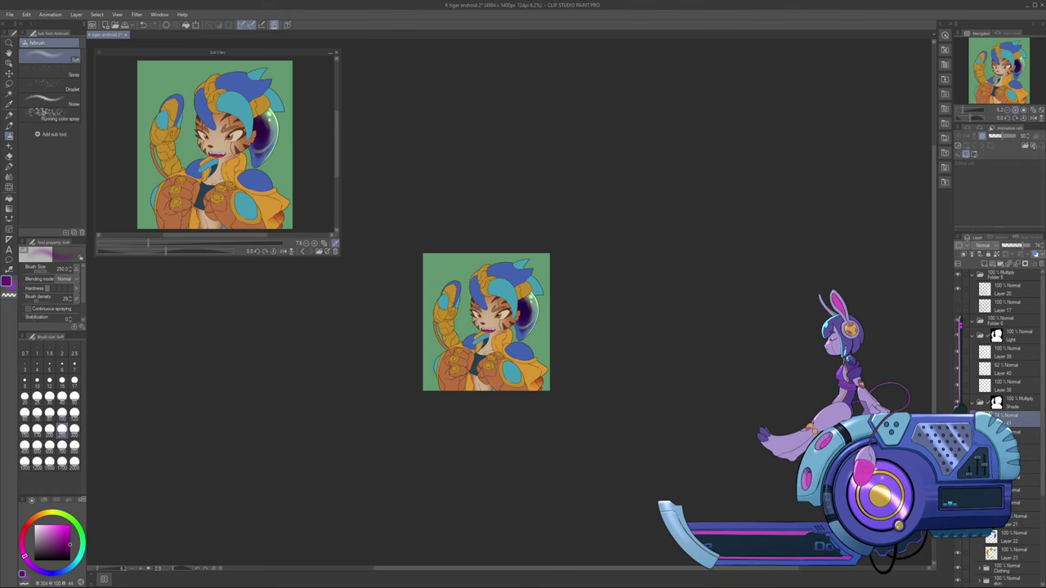
pyautogui.click(1016, 109)
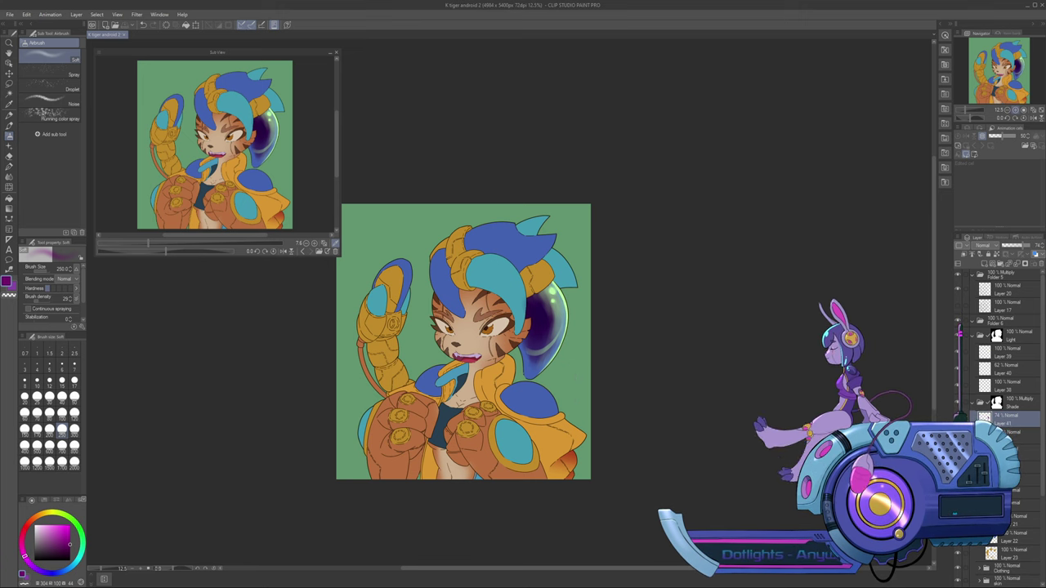
pyautogui.hotkey('ctrl', '+')
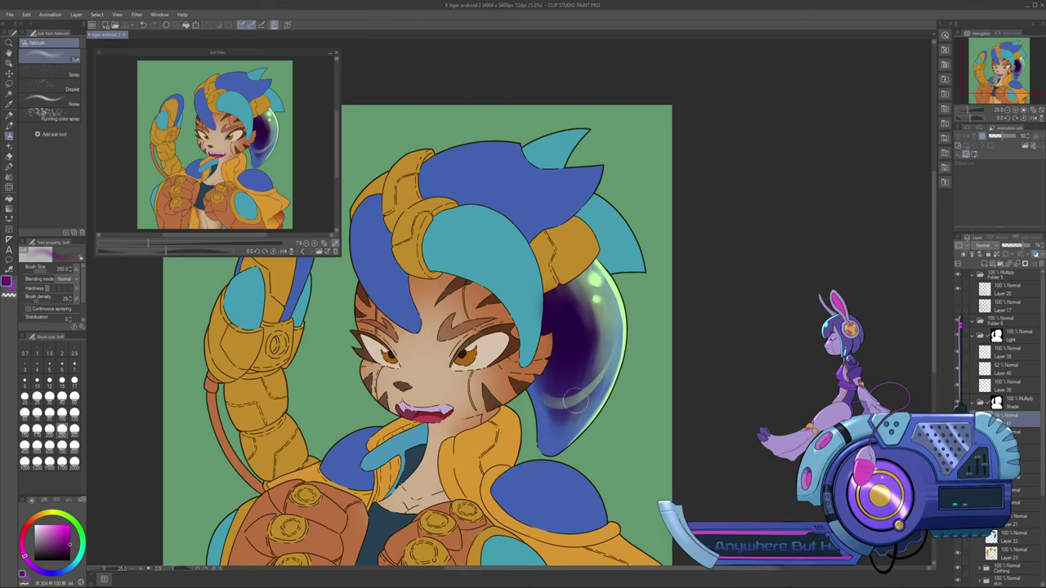
# Sample the hair lock's magenta with the Shade folder temporarily set to Normal, store it in the Standard color set, and restore Multiply
pyautogui.click(1026, 435)
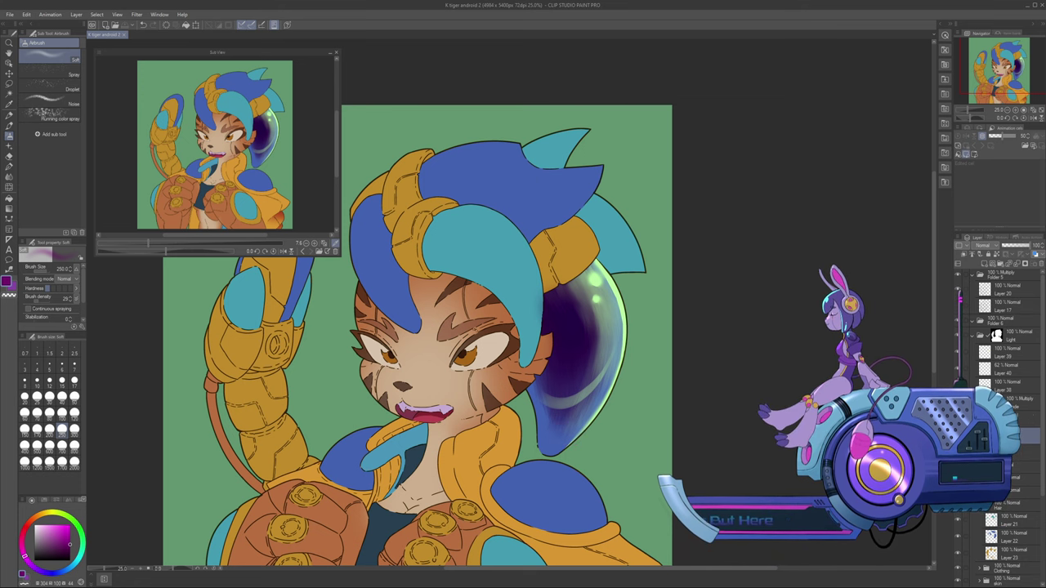
pyautogui.click(1026, 401)
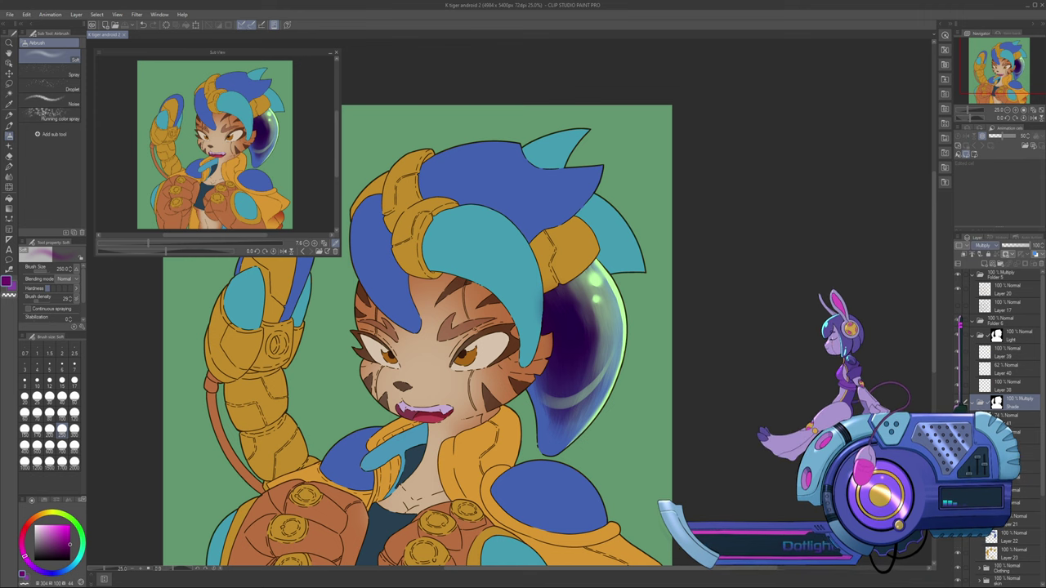
pyautogui.hotkey('ctrl', 'z')
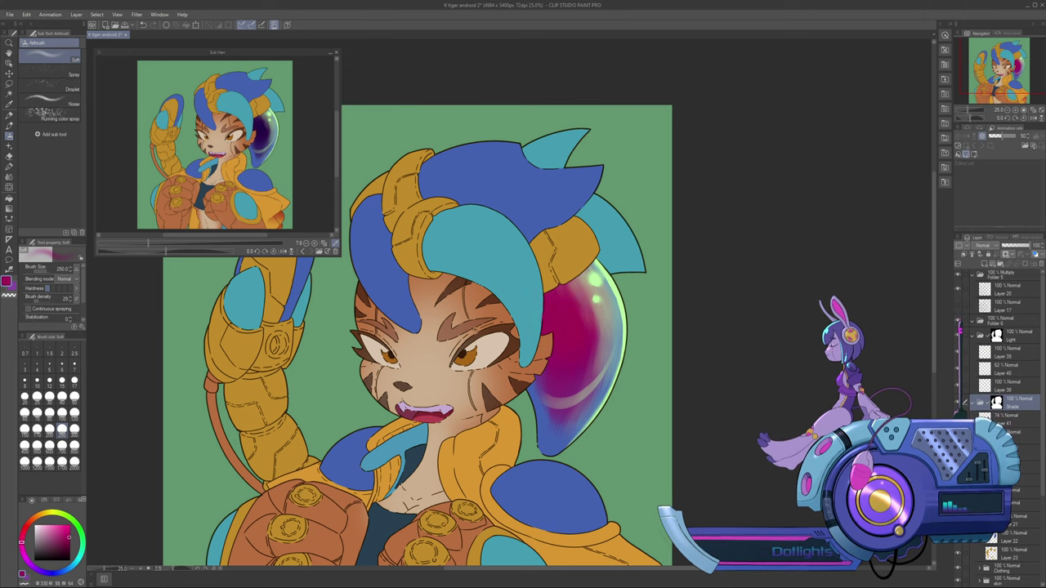
pyautogui.click(45, 500)
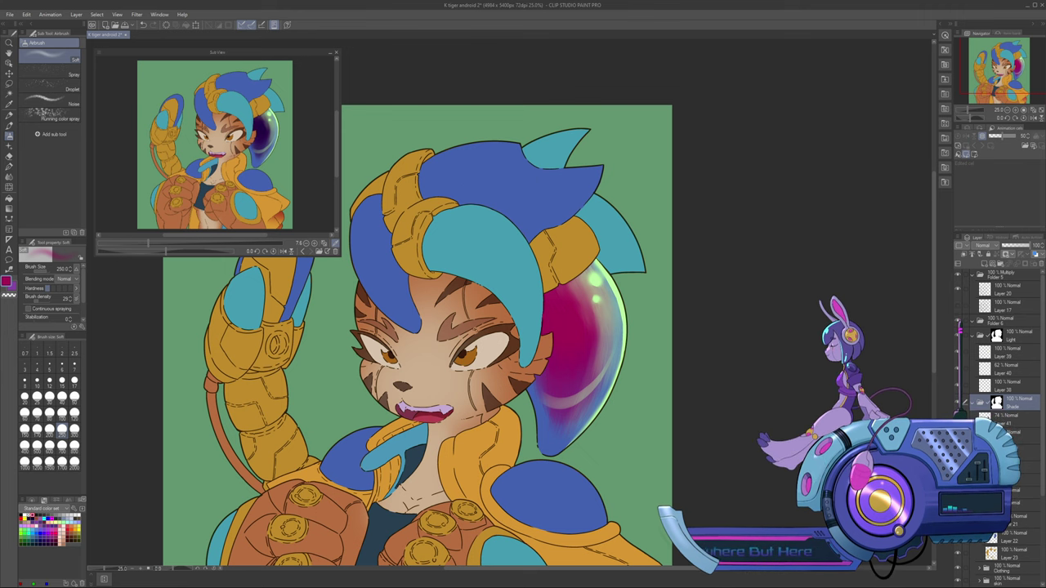
pyautogui.click(1008, 111)
pyautogui.click(1007, 110)
pyautogui.hotkey('ctrl', '+')
pyautogui.hotkey('ctrl', '+')
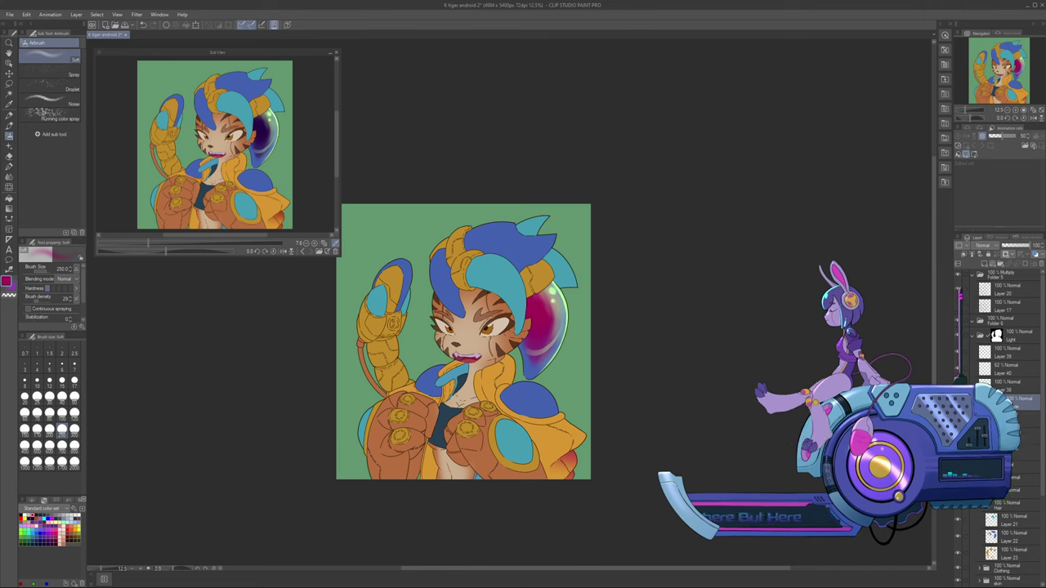
pyautogui.click(985, 268)
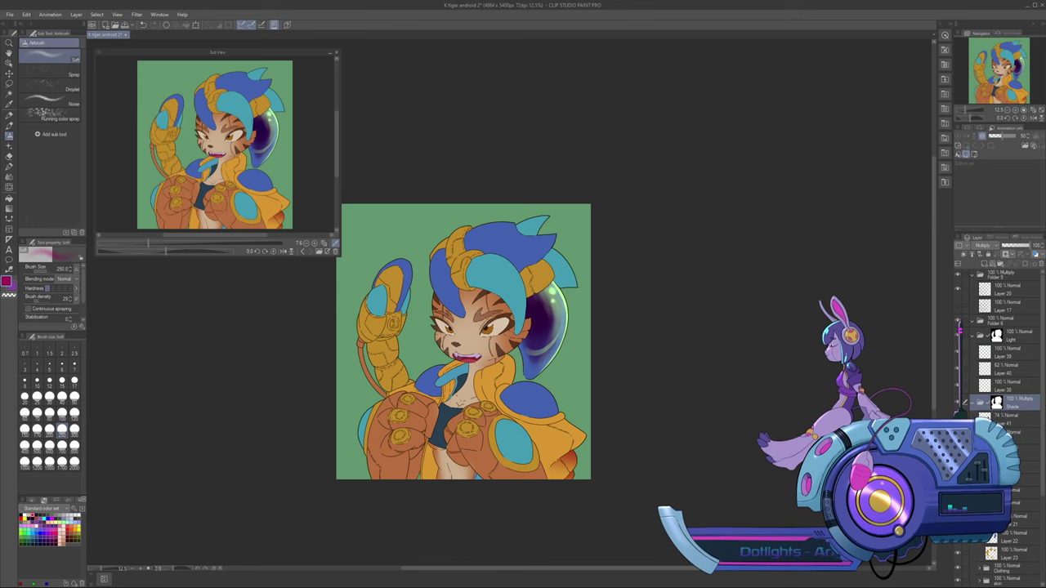
# Set the Shade folder to Normal, sample the lock's purple and shift it to dark violet, with Layer 41 at 100% opacity and transparent pixels locked
pyautogui.click(1013, 419)
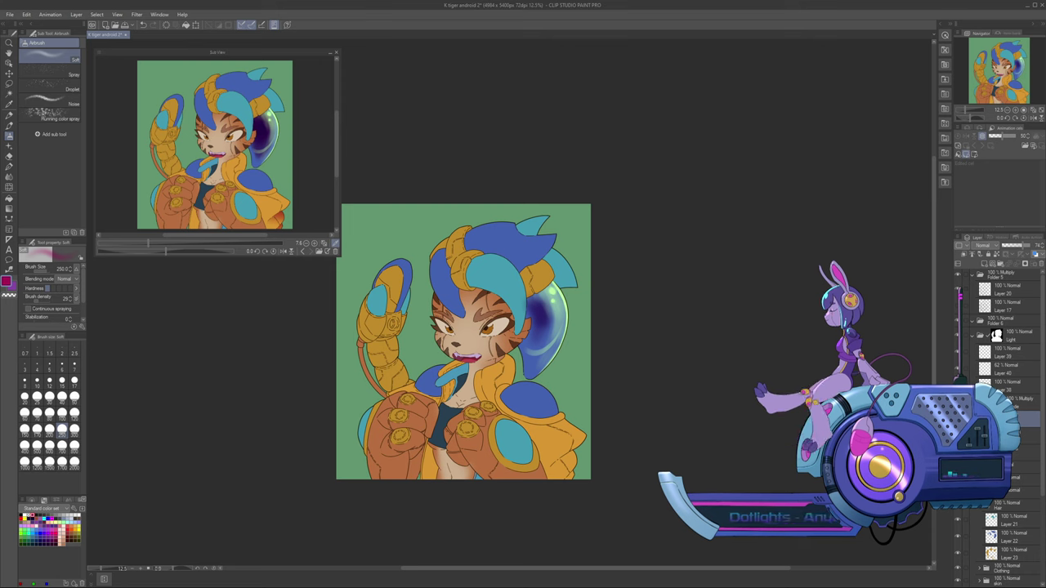
pyautogui.click(1018, 403)
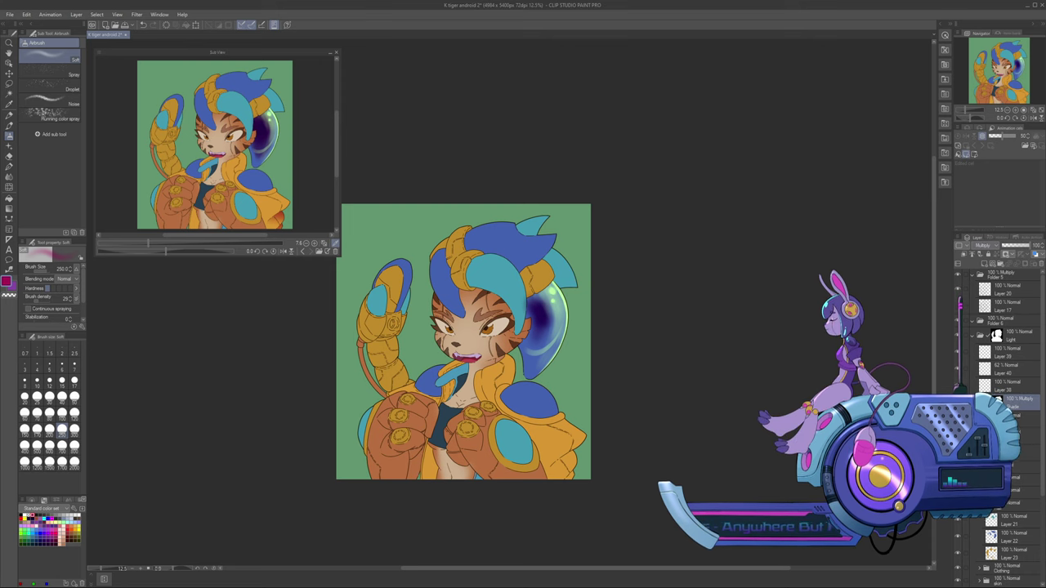
pyautogui.click(985, 245)
pyautogui.click(985, 262)
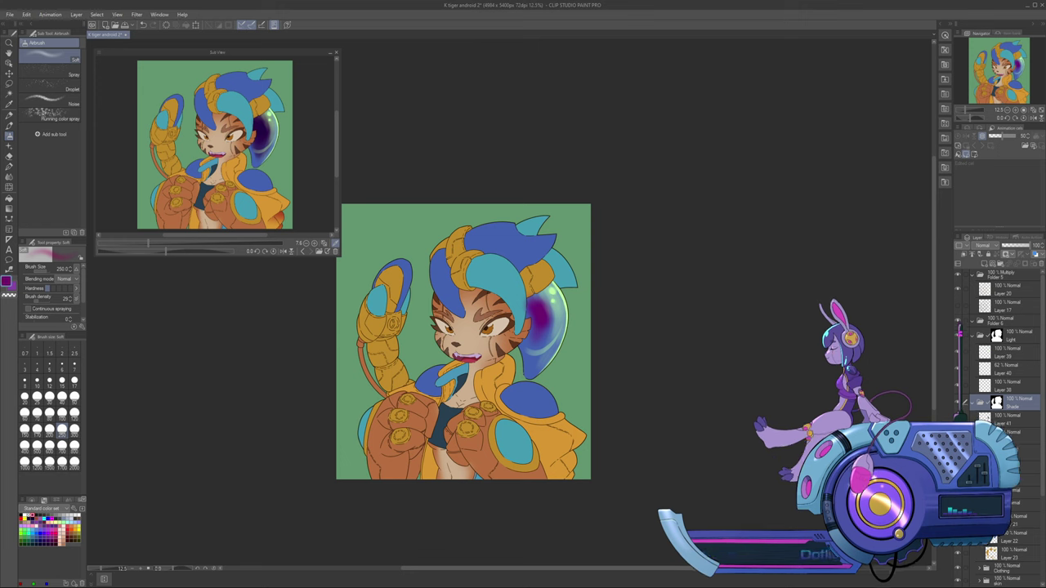
pyautogui.click(32, 500)
pyautogui.moveTo(29, 561); pyautogui.dragTo(36, 570)
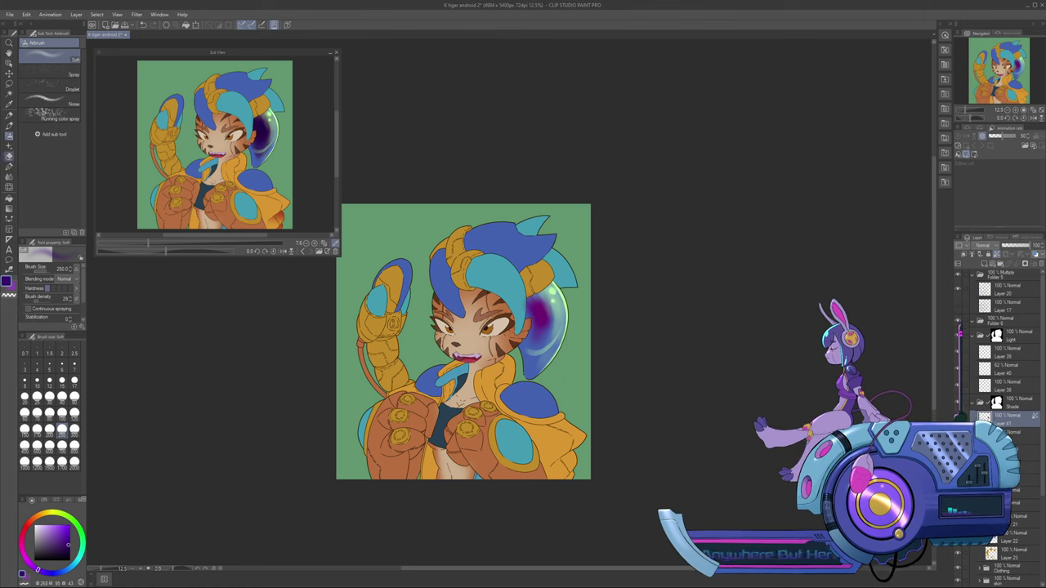
# Recolor Layer 41's shading in dark violet with one broad G-pen stroke at brush size 1200
pyautogui.click(9, 166)
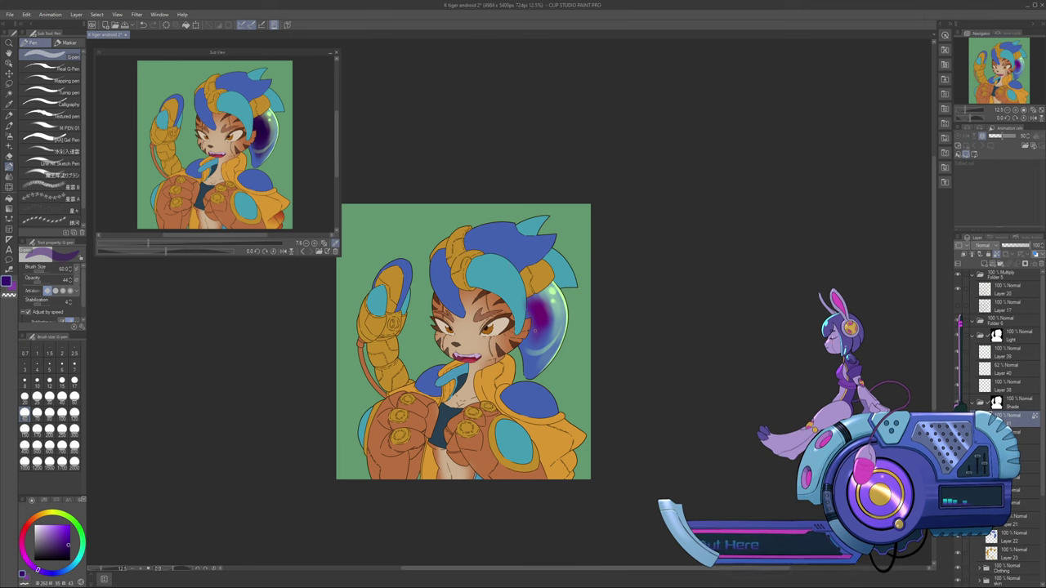
pyautogui.press(']')
pyautogui.press(']')
pyautogui.press(']')
pyautogui.press(']')
pyautogui.press(']')
pyautogui.press(']')
pyautogui.press(']')
pyautogui.press(']')
pyautogui.press(']')
pyautogui.press(']')
pyautogui.press(']')
pyautogui.press(']')
pyautogui.press(']')
pyautogui.press(']')
pyautogui.press(']')
pyautogui.press(']')
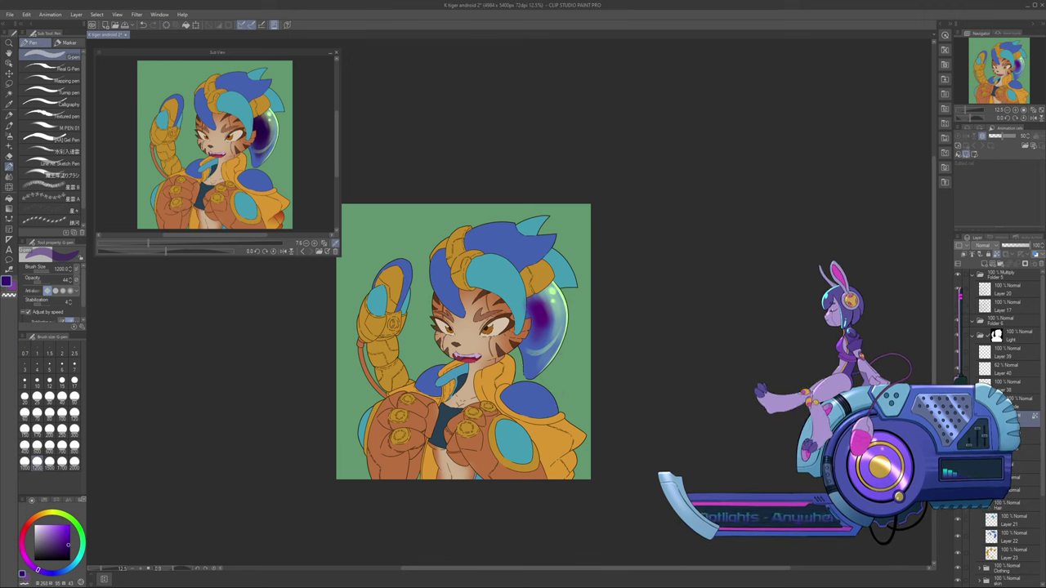
pyautogui.moveTo(541, 304); pyautogui.dragTo(564, 464)
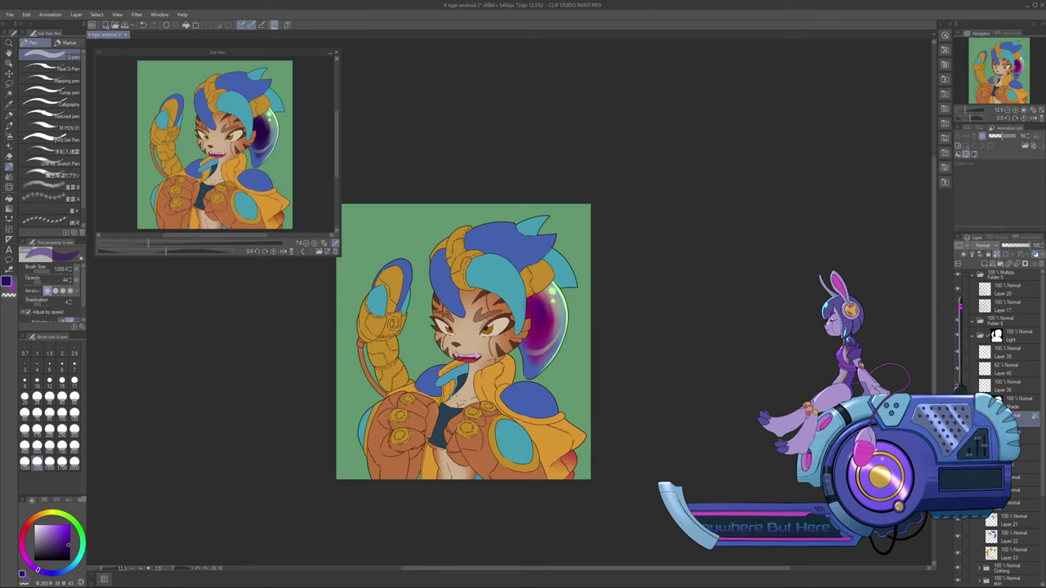
# Return the Shade folder to Multiply blending and store the dark violet in the Standard color set
pyautogui.click(1017, 403)
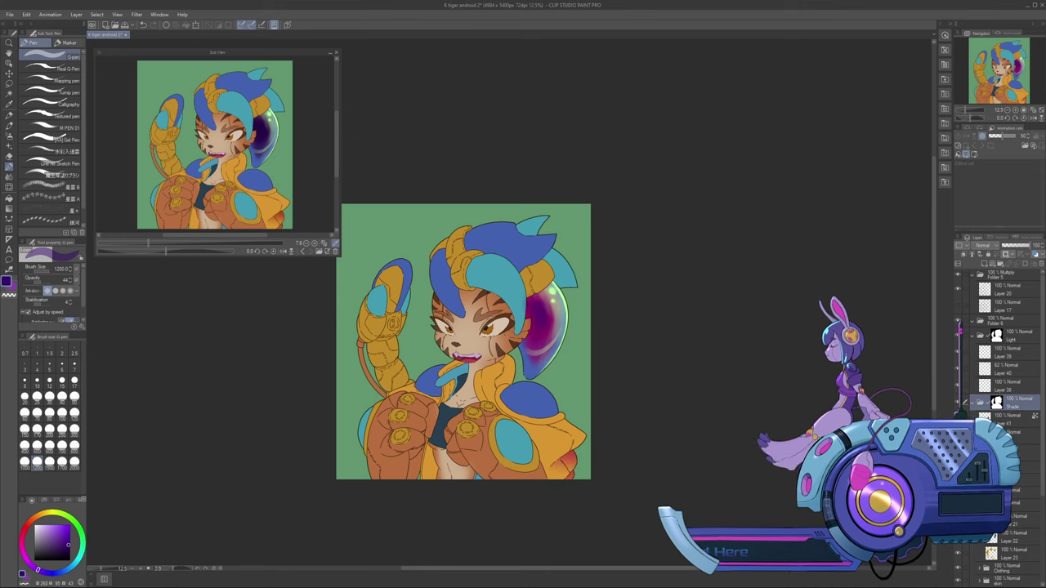
pyautogui.click(984, 266)
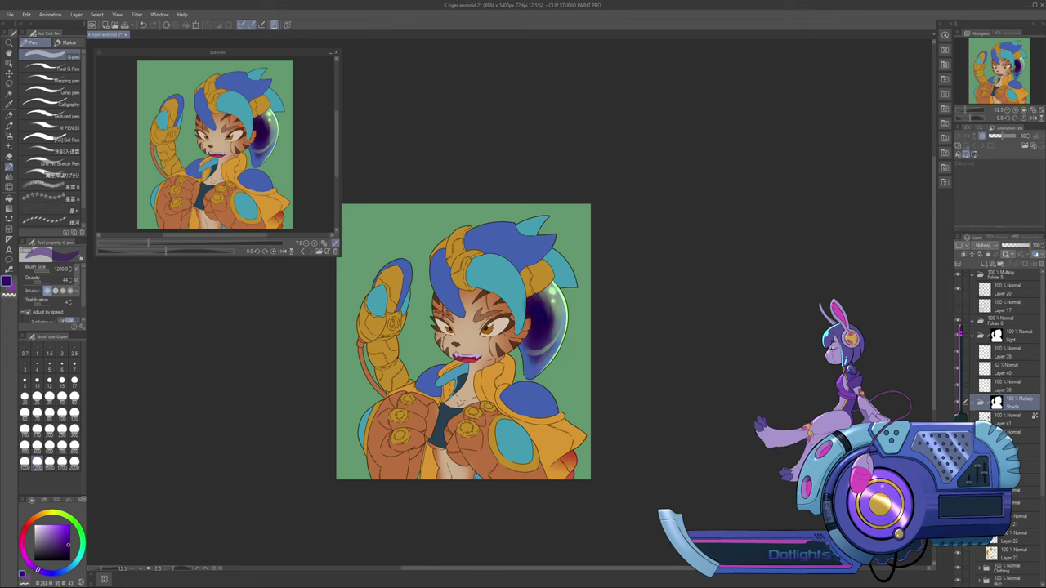
pyautogui.click(44, 500)
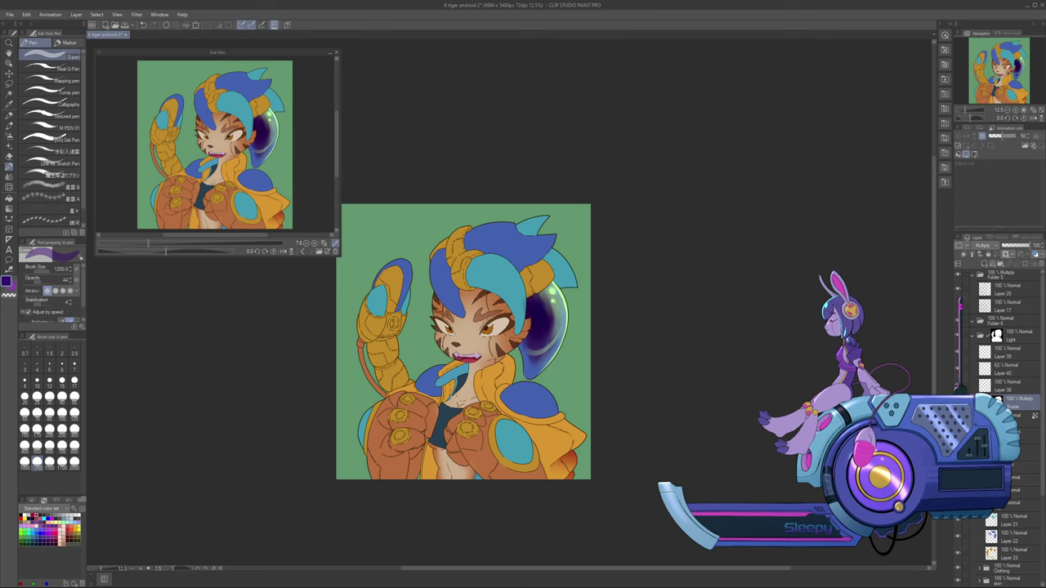
# Pick the stored magenta from the color set and select the teal hair areas from Layer 21's contents
pyautogui.click(1014, 110)
pyautogui.click(1015, 110)
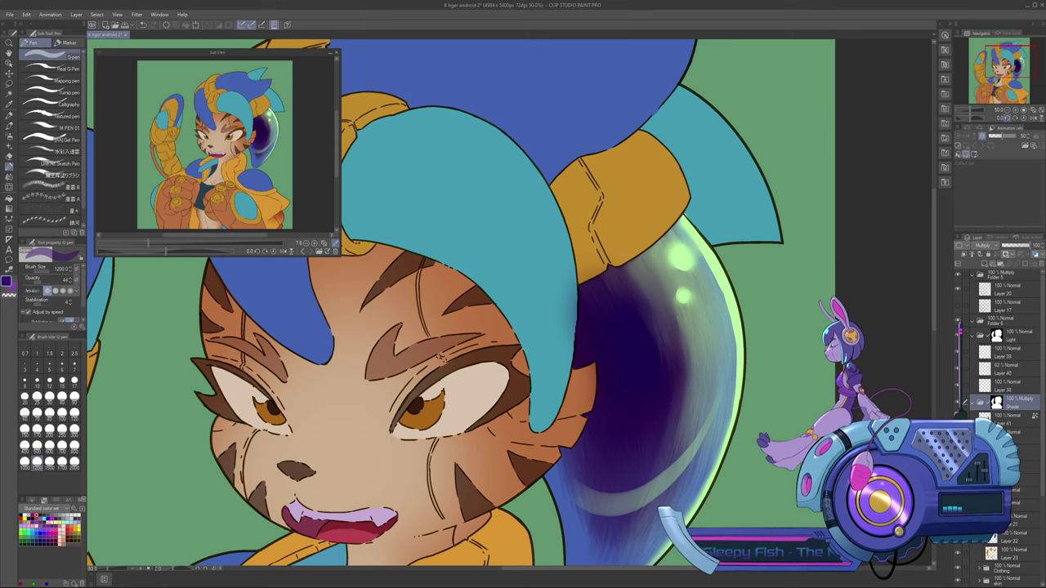
pyautogui.hotkey('ctrl', '-')
pyautogui.moveTo(463, 337); pyautogui.dragTo(500, 297)
pyautogui.click(1028, 436)
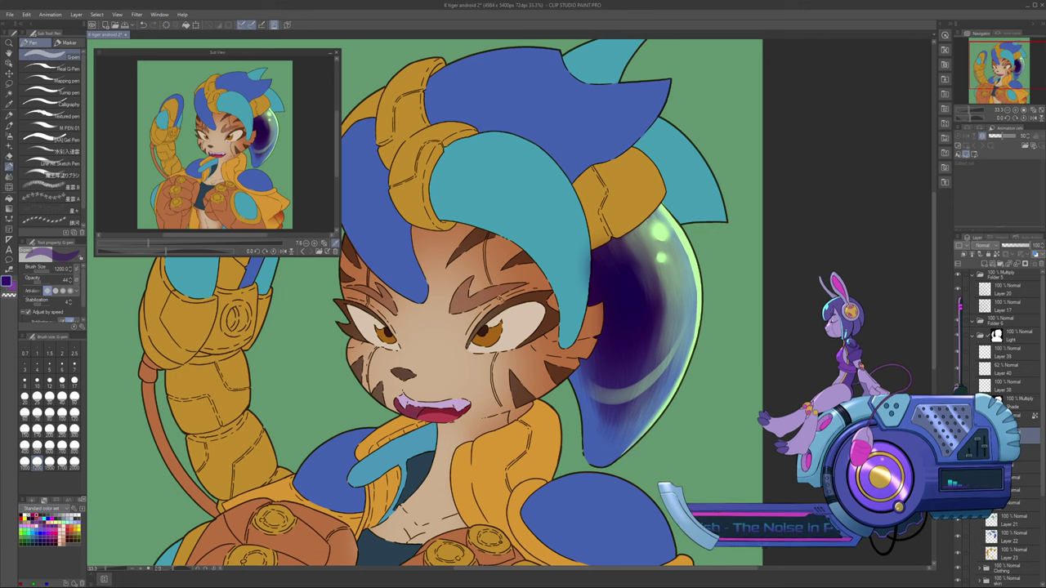
pyautogui.click(33, 515)
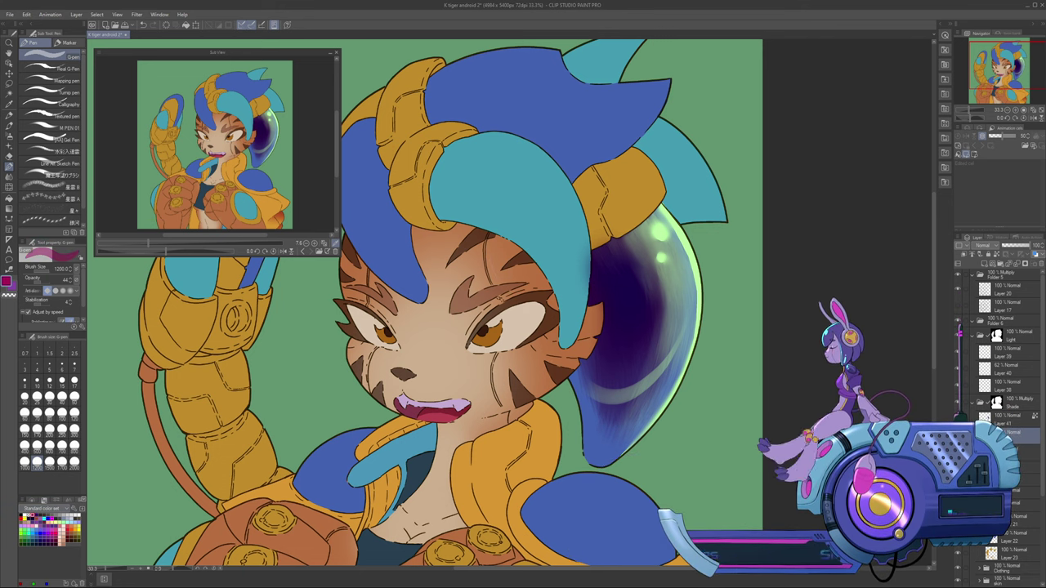
pyautogui.keyDown('ctrl'); pyautogui.click(990, 521); pyautogui.keyUp('ctrl')
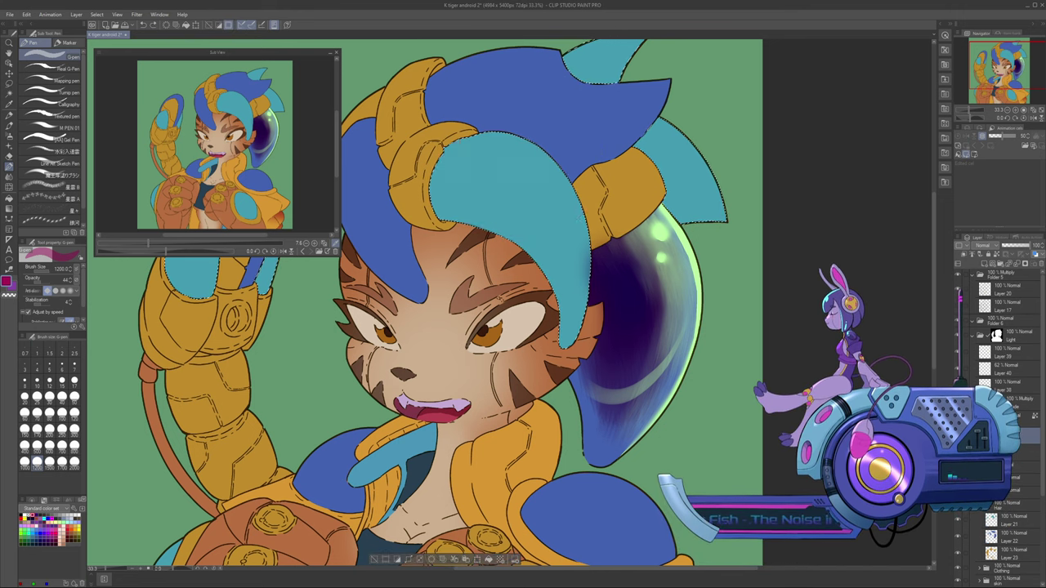
# Try soft magenta shading on the teal front lock with the Soft airbrush at size 250, adding a new Shade layer at 52% opacity
pyautogui.click(9, 136)
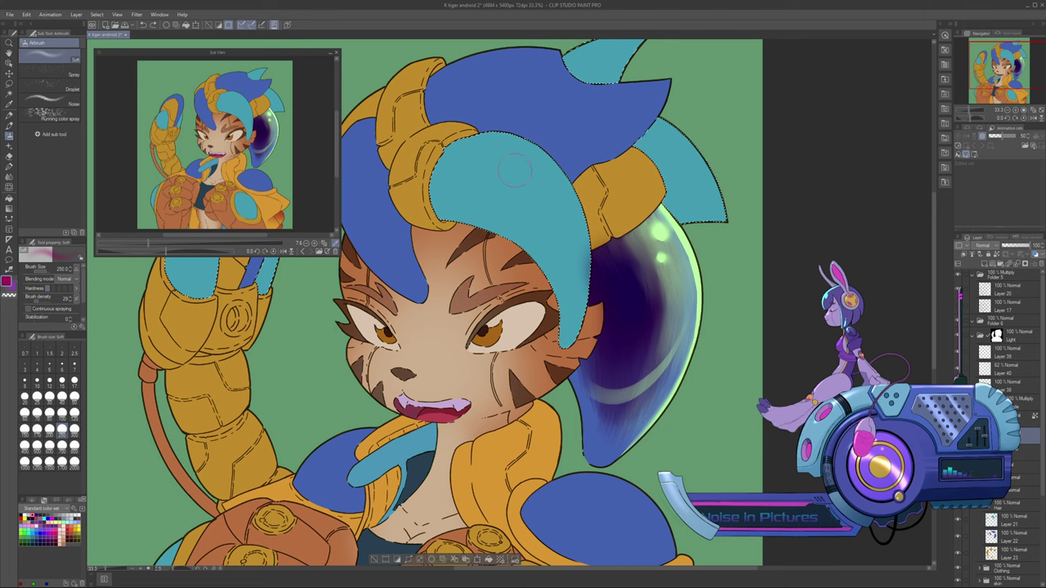
pyautogui.moveTo(504, 183)
pyautogui.mouseDown()
pyautogui.moveTo(501, 165)
pyautogui.moveTo(461, 184)
pyautogui.moveTo(531, 206)
pyautogui.moveTo(500, 188)
pyautogui.mouseUp()
pyautogui.hotkey('ctrl', 'z')
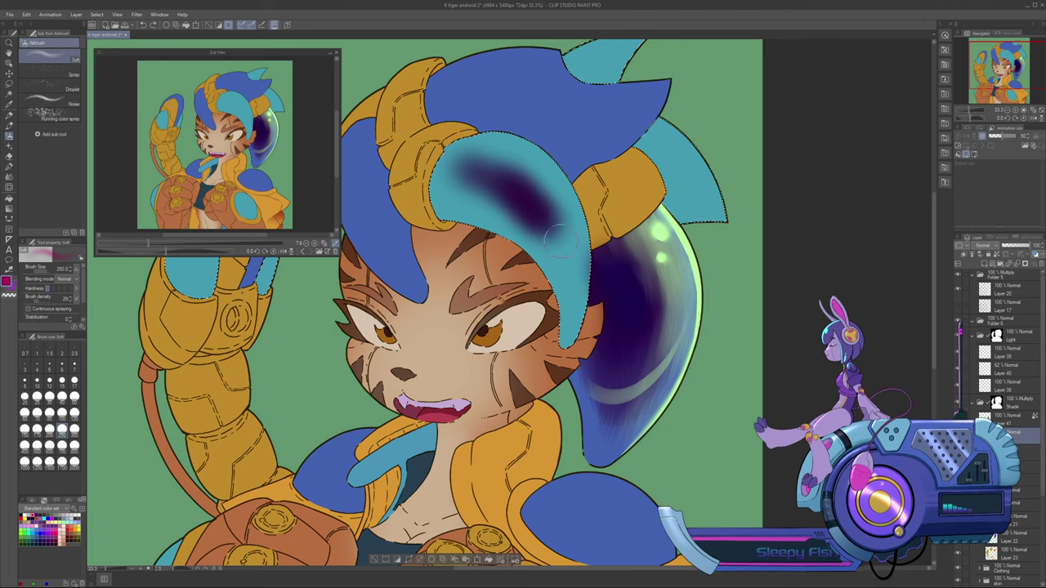
pyautogui.moveTo(559, 236); pyautogui.dragTo(571, 283)
pyautogui.press('Delete')
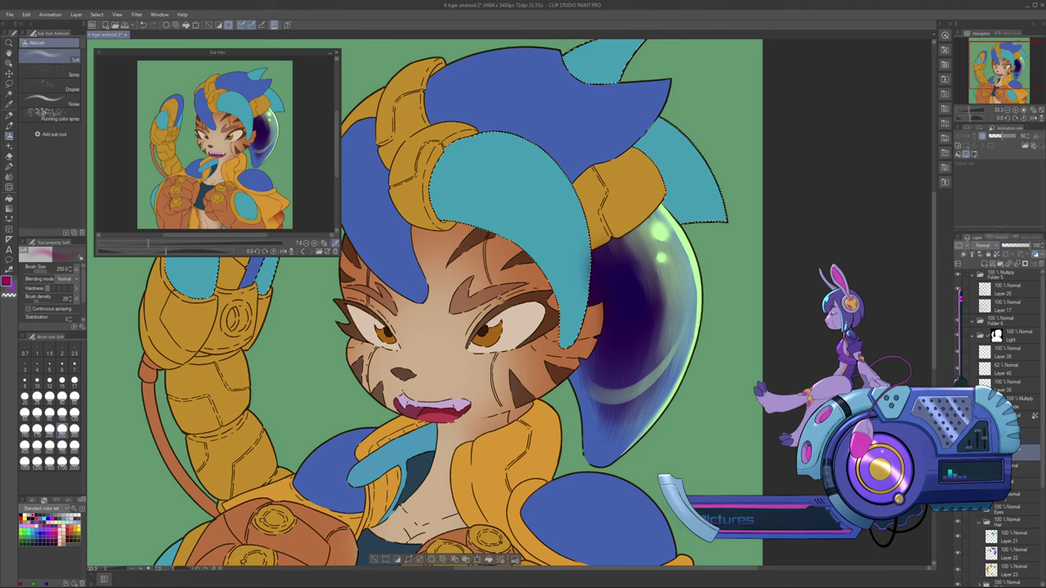
pyautogui.moveTo(482, 175)
pyautogui.mouseDown()
pyautogui.moveTo(515, 198)
pyautogui.moveTo(470, 171)
pyautogui.moveTo(525, 196)
pyautogui.moveTo(523, 173)
pyautogui.moveTo(549, 216)
pyautogui.mouseUp()
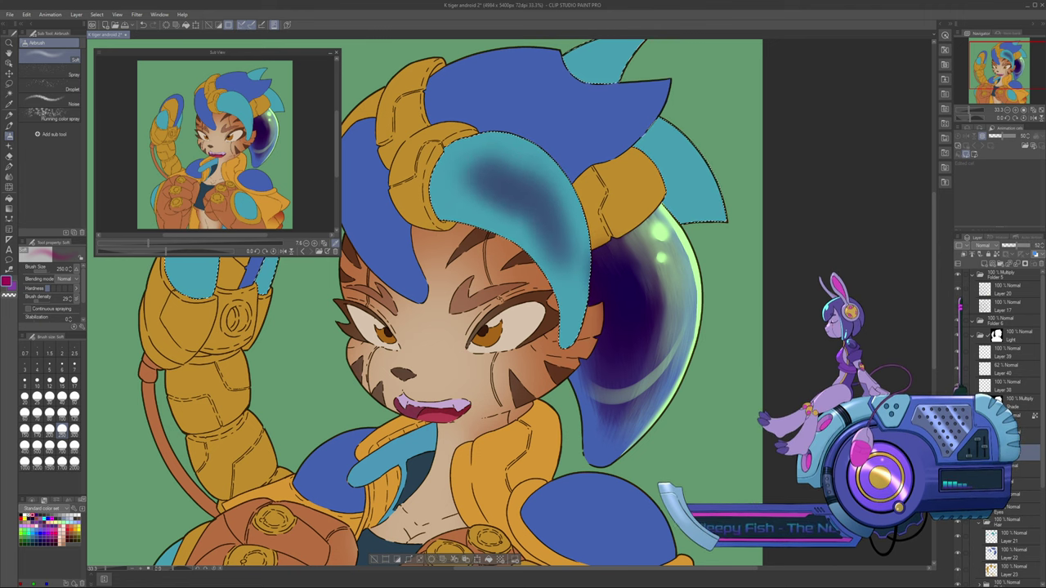
pyautogui.hotkey('ctrl', 'z')
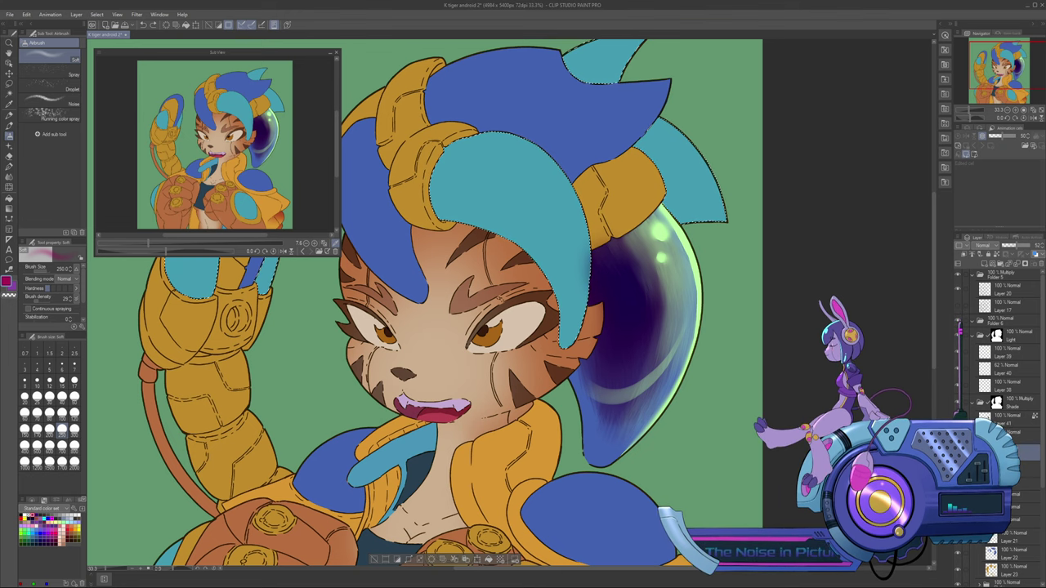
# Group Layers 41, 37 and 36 into a Blue hair folder and Layer 42 into a Teal folder inside Shade, clearing the selection
pyautogui.moveTo(490, 310); pyautogui.dragTo(580, 299)
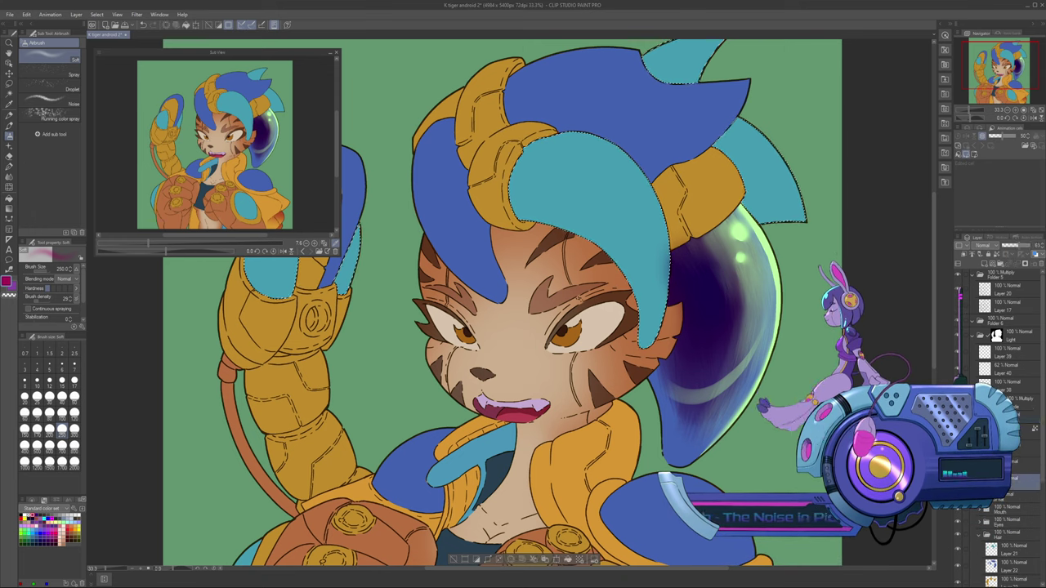
pyautogui.keyDown('ctrl'); pyautogui.click(986, 482); pyautogui.keyUp('ctrl')
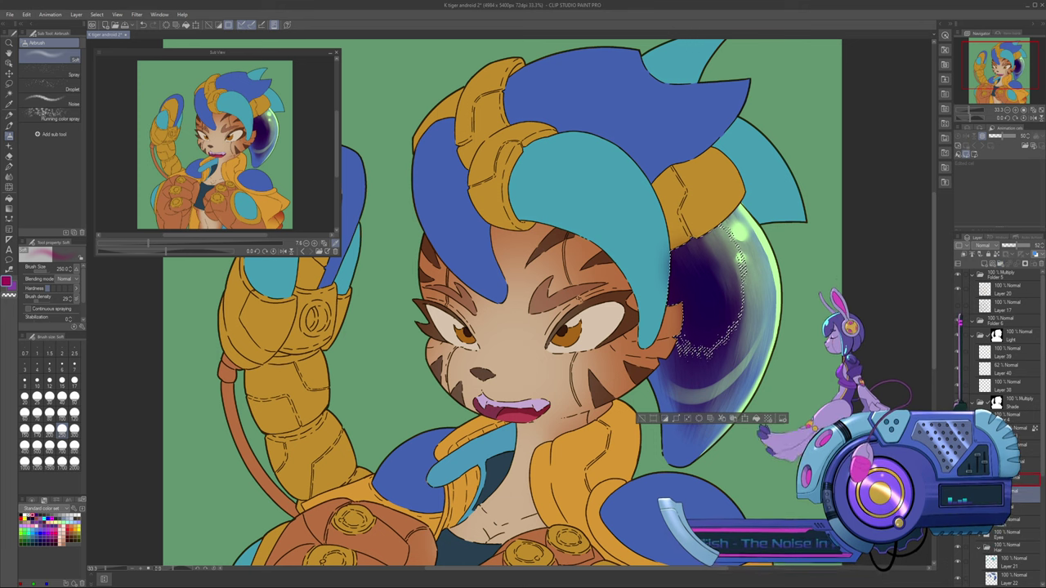
pyautogui.click(1013, 417)
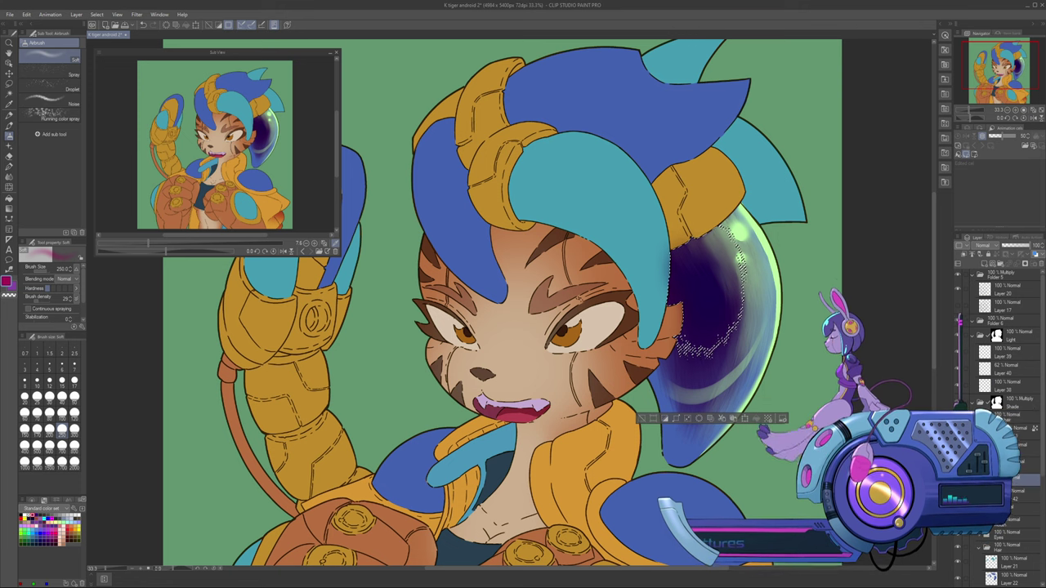
pyautogui.click(1021, 495)
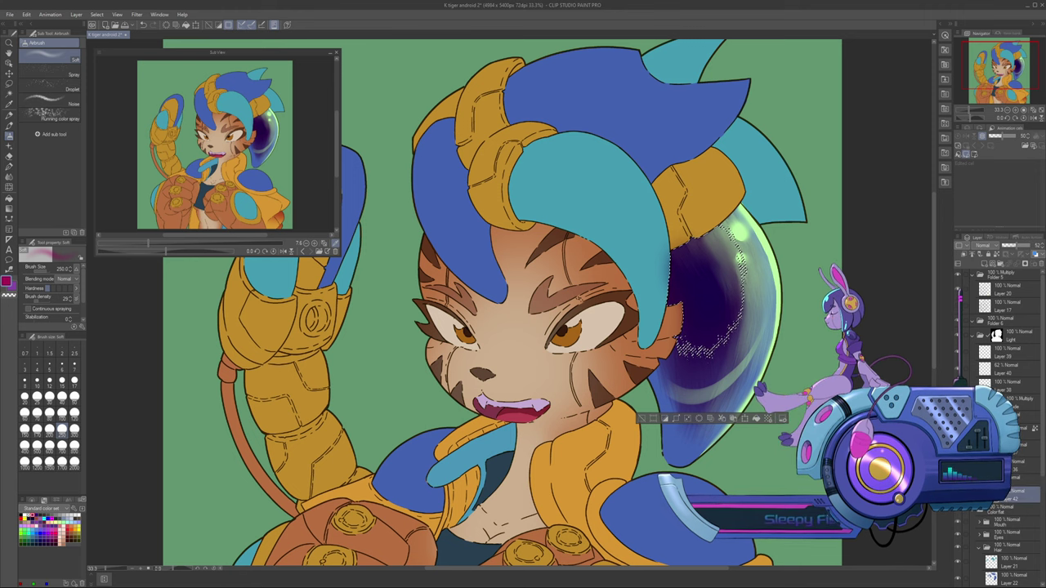
pyautogui.hotkey('ctrl', 'd')
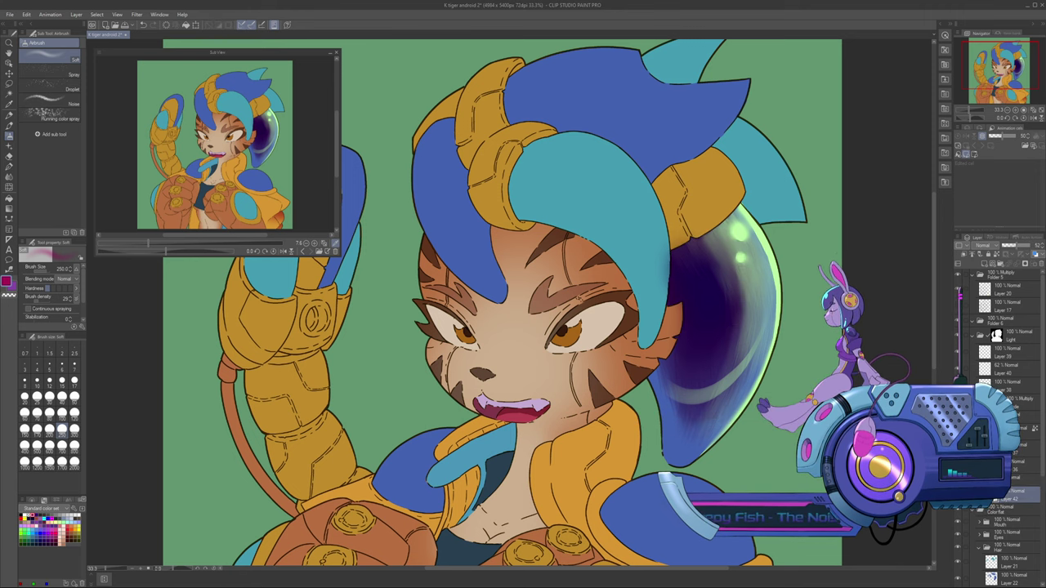
pyautogui.moveTo(580, 299); pyautogui.dragTo(611, 316)
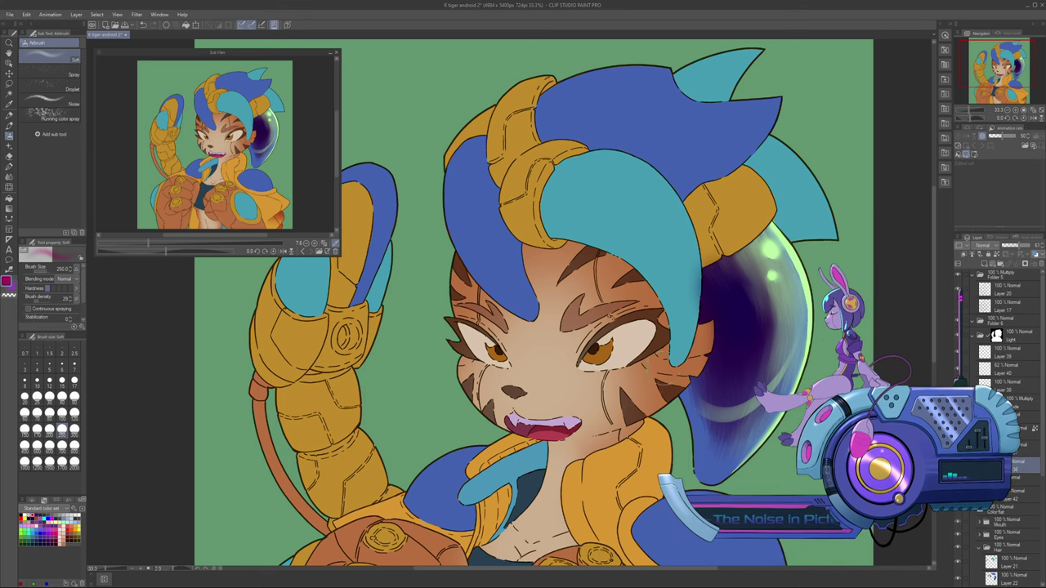
pyautogui.moveTo(1043, 320); pyautogui.dragTo(1043, 357)
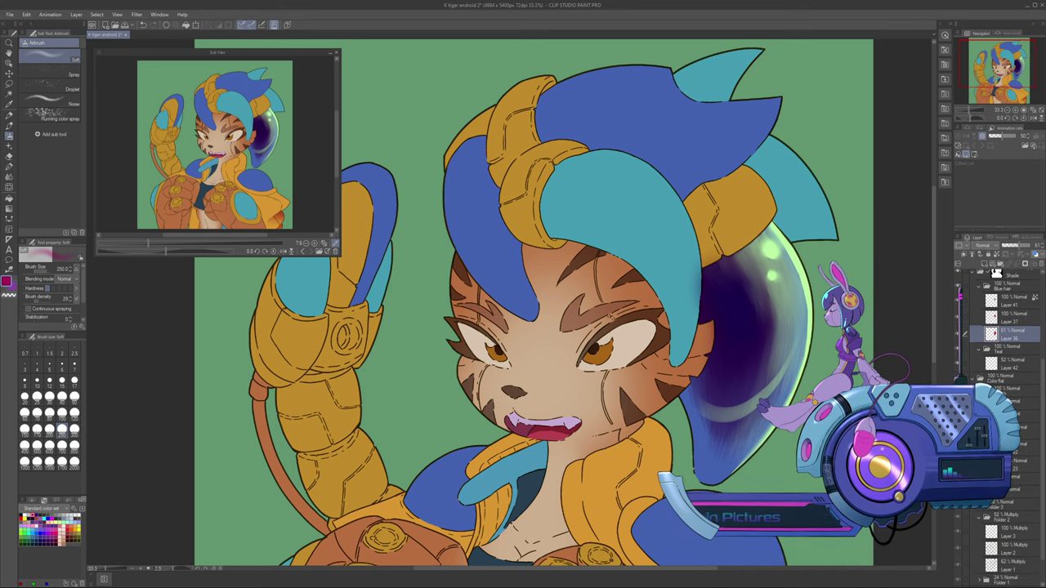
# Reselect the teal hair areas from Layer 21 and try airbrushing soft magenta shading over the front lock on Layer 42
pyautogui.keyDown('ctrl'); pyautogui.click(990, 454); pyautogui.keyUp('ctrl')
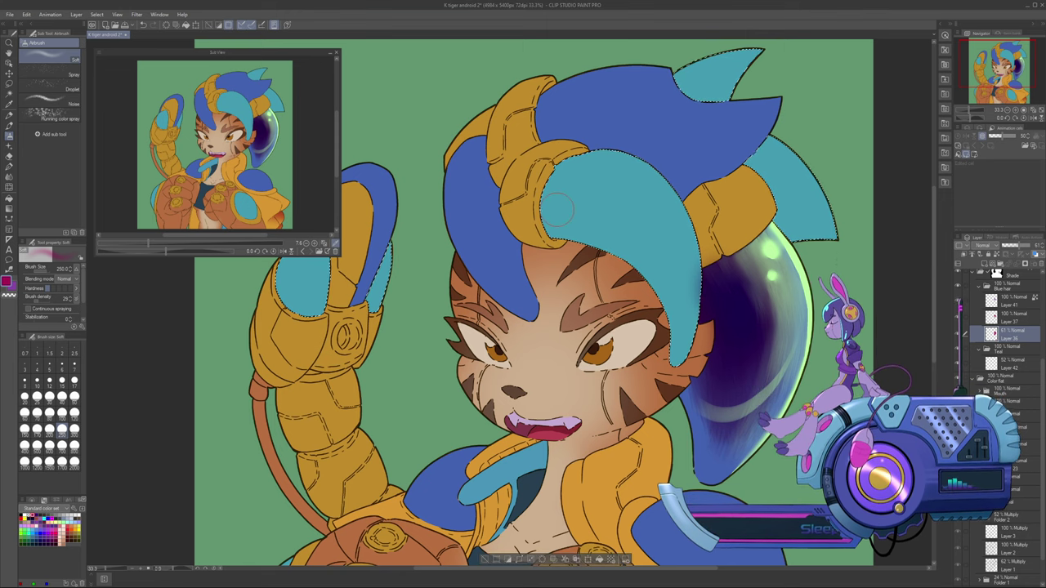
pyautogui.moveTo(558, 208)
pyautogui.mouseDown()
pyautogui.moveTo(567, 209)
pyautogui.moveTo(556, 201)
pyautogui.moveTo(563, 206)
pyautogui.moveTo(572, 185)
pyautogui.moveTo(552, 200)
pyautogui.moveTo(572, 209)
pyautogui.moveTo(565, 183)
pyautogui.moveTo(558, 212)
pyautogui.moveTo(574, 184)
pyautogui.moveTo(633, 200)
pyautogui.moveTo(560, 208)
pyautogui.moveTo(600, 203)
pyautogui.moveTo(609, 189)
pyautogui.moveTo(652, 227)
pyautogui.mouseUp()
pyautogui.hotkey('ctrl', 'z')
pyautogui.click(1013, 363)
pyautogui.moveTo(642, 222)
pyautogui.mouseDown()
pyautogui.moveTo(626, 200)
pyautogui.moveTo(634, 212)
pyautogui.moveTo(562, 192)
pyautogui.moveTo(629, 216)
pyautogui.mouseUp()
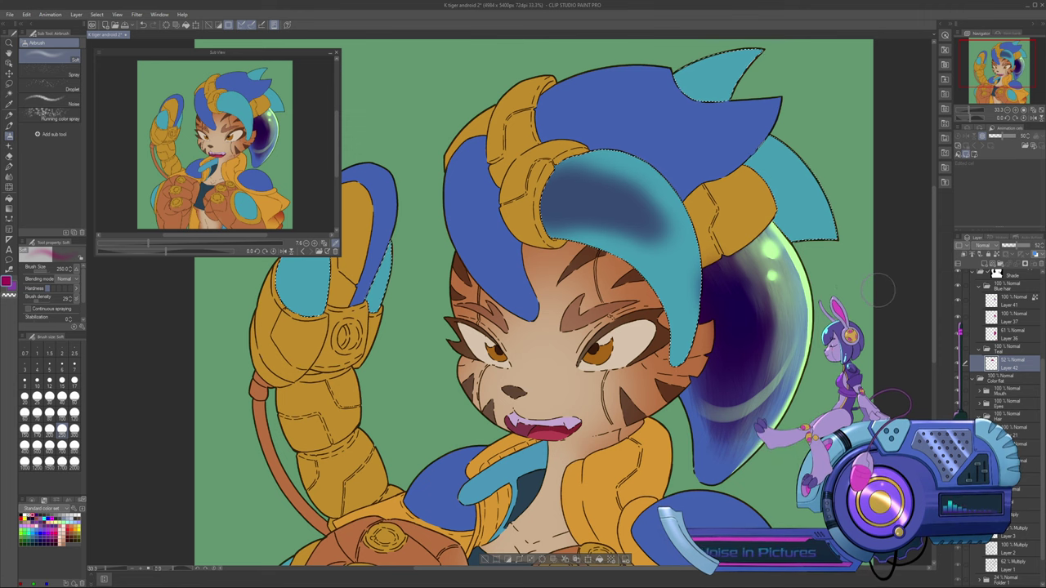
pyautogui.hotkey('ctrl', 'z')
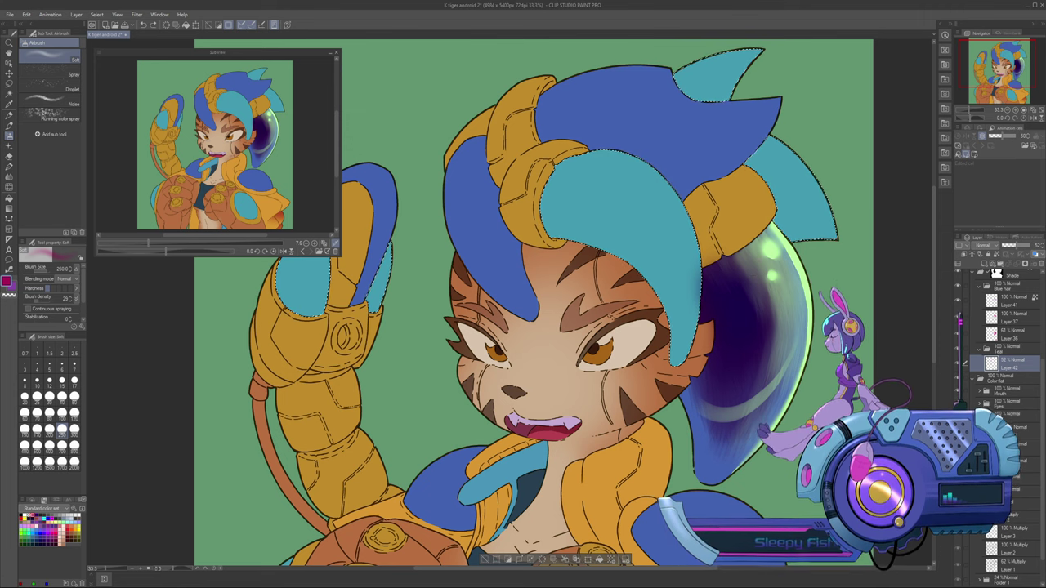
# Paint magenta shading on the root of the teal front lock with the Rough Round Bristle brush at size 300
pyautogui.click(9, 116)
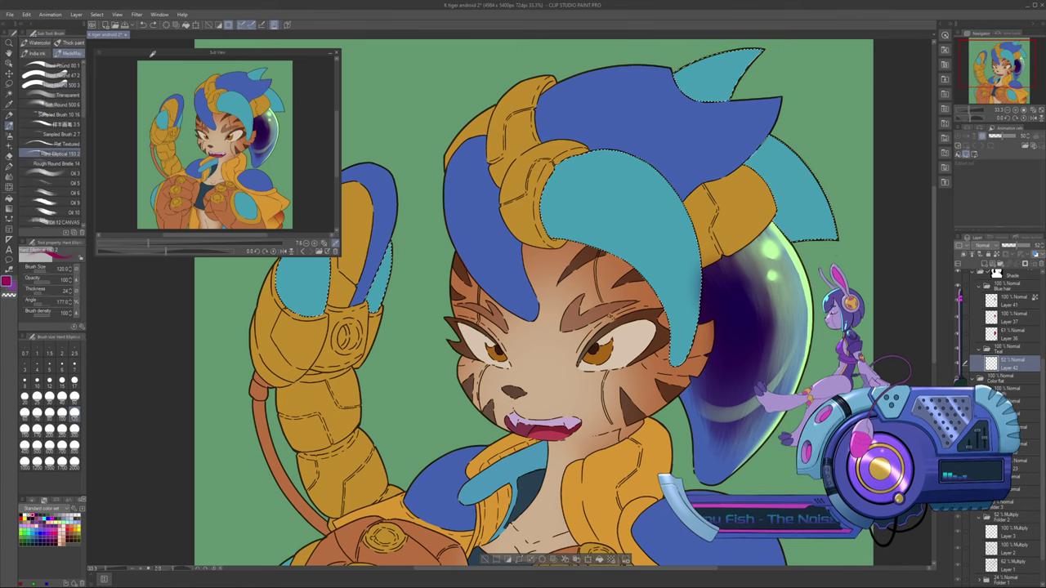
pyautogui.click(53, 164)
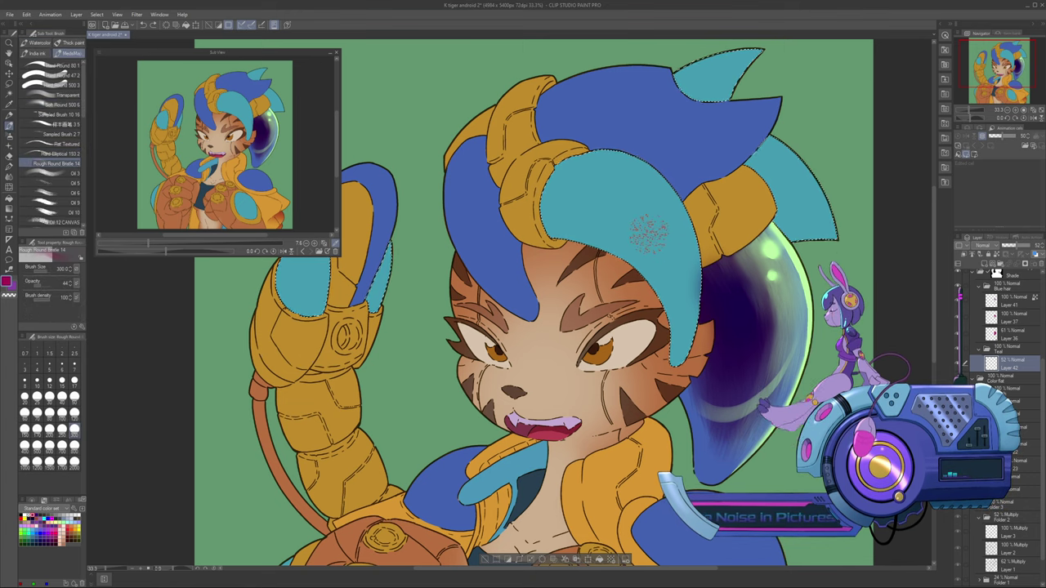
pyautogui.moveTo(579, 190)
pyautogui.mouseDown()
pyautogui.moveTo(532, 200)
pyautogui.moveTo(605, 181)
pyautogui.moveTo(572, 185)
pyautogui.mouseUp()
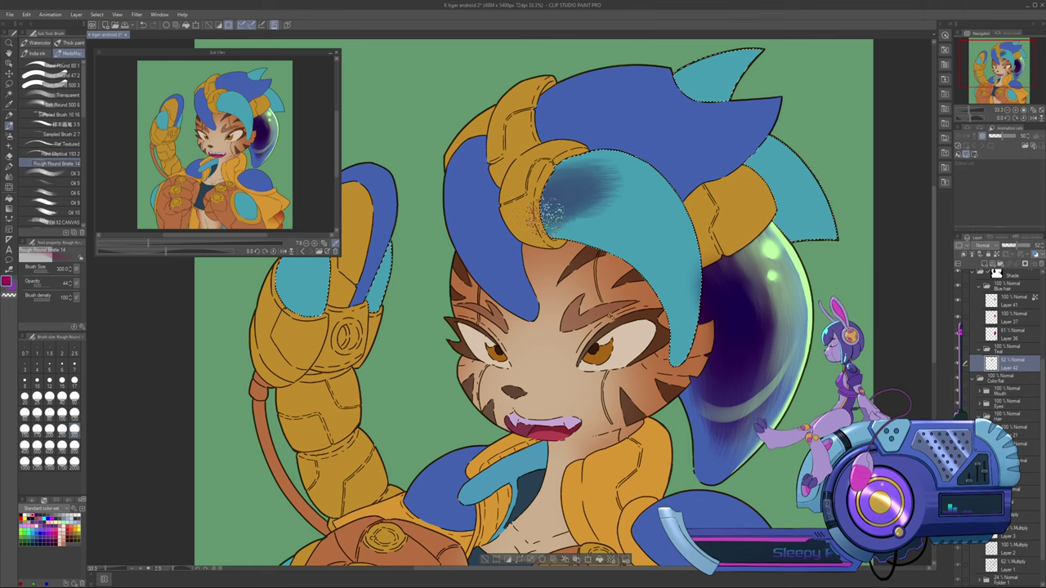
# Set the blending mode of the Blue hair and Teal folders inside Shade to Multiply
pyautogui.click(1008, 350)
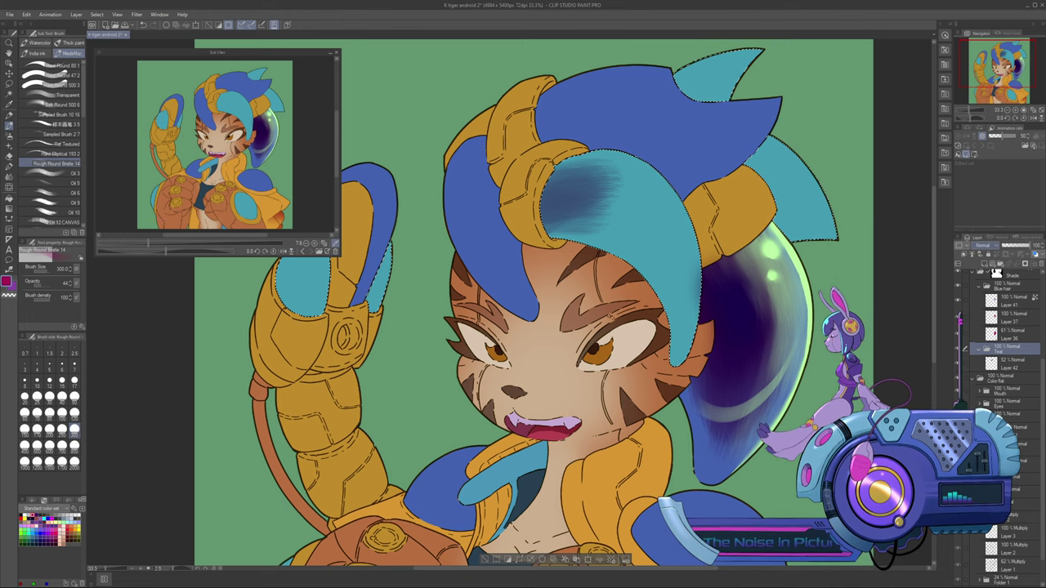
pyautogui.scroll(3, 960, 301)
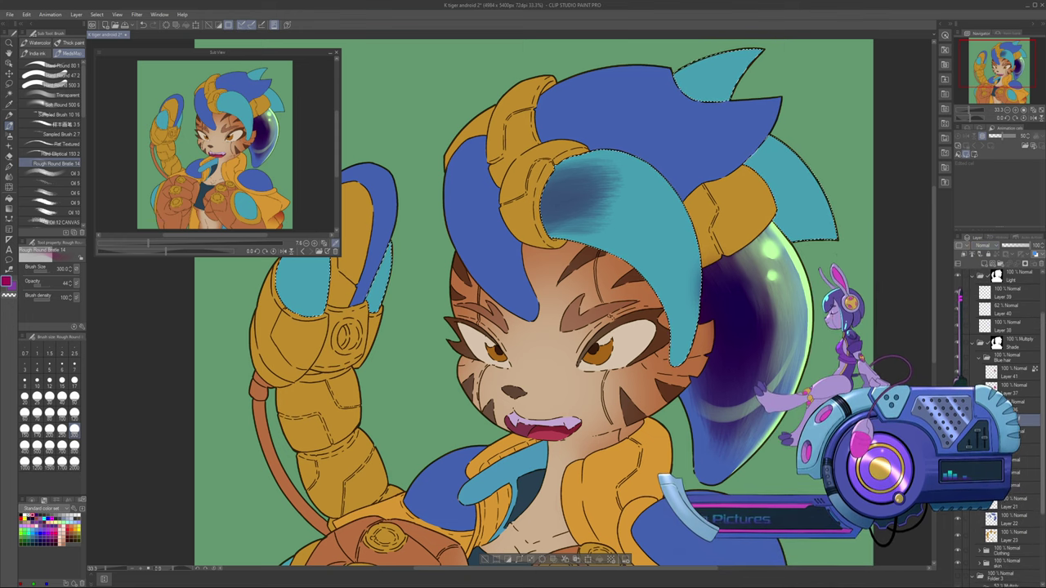
pyautogui.click(1009, 358)
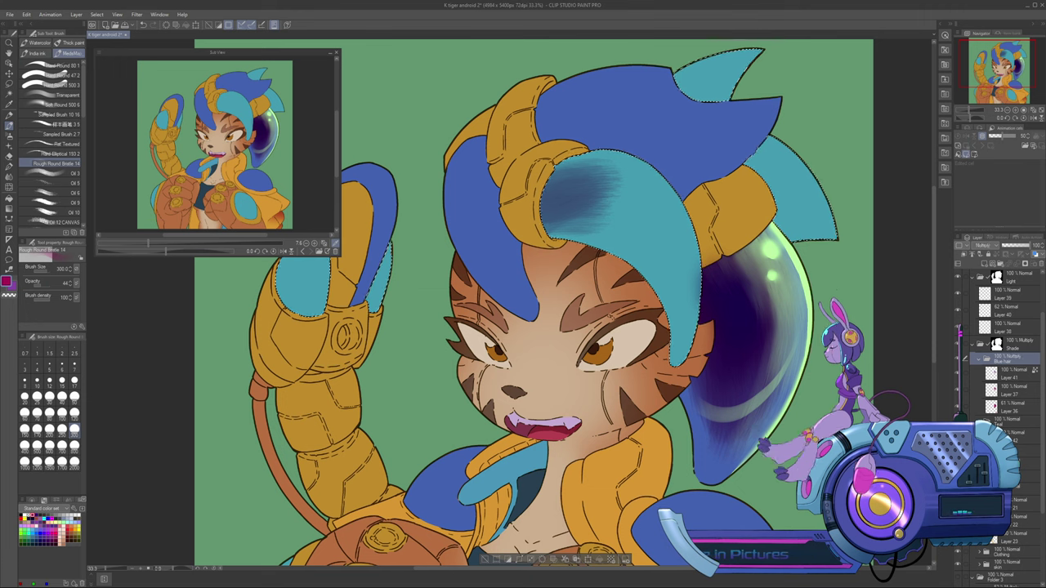
pyautogui.click(1010, 422)
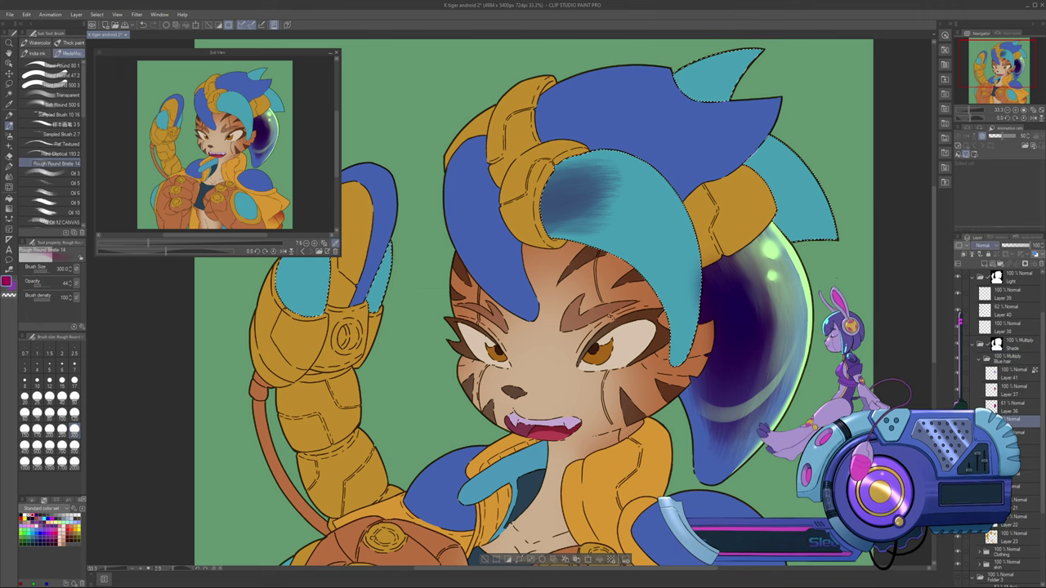
pyautogui.click(985, 245)
pyautogui.click(985, 270)
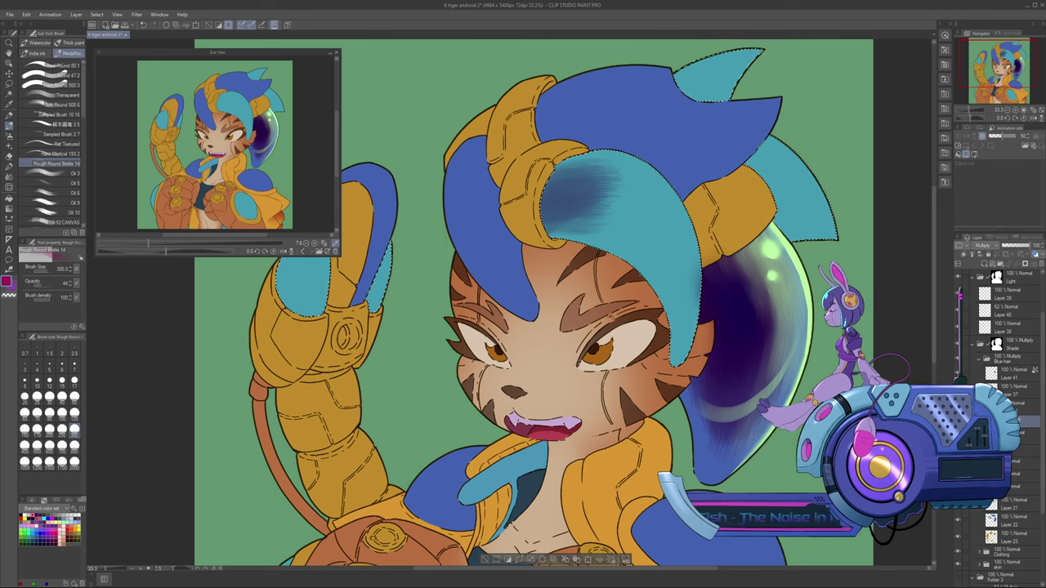
# Extend the magenta shading along the inside of the teal front lock on Layer 42, reducing the brush size to 170
pyautogui.hotkey('alt', '[')
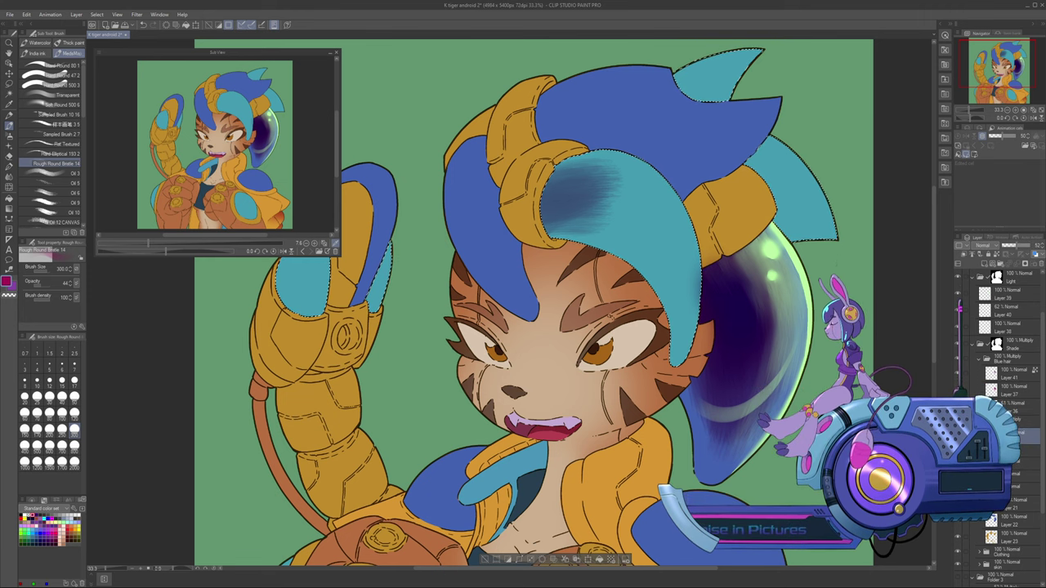
pyautogui.click(1021, 245)
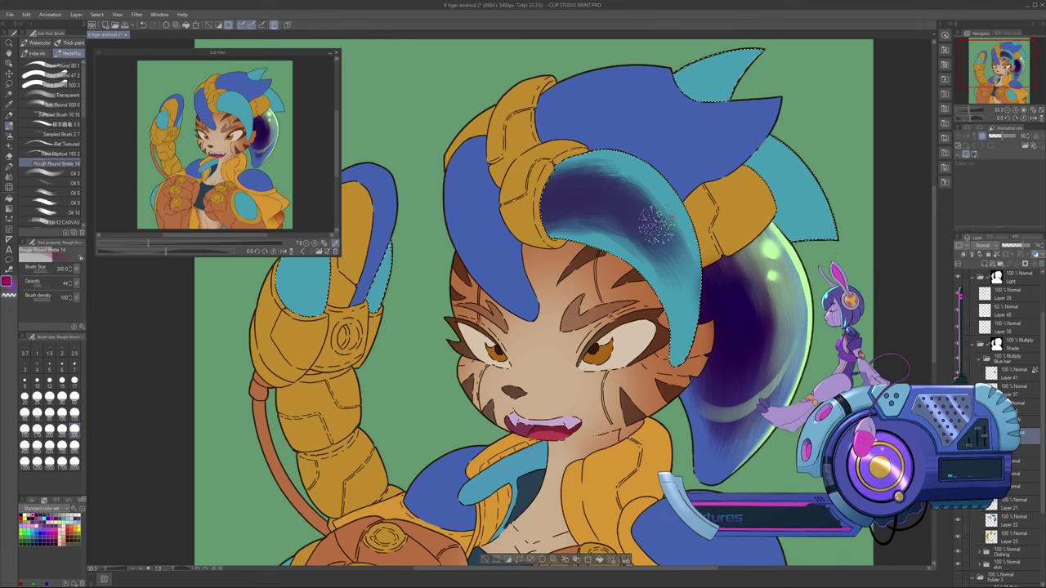
pyautogui.press('[')
pyautogui.press('[')
pyautogui.press('[')
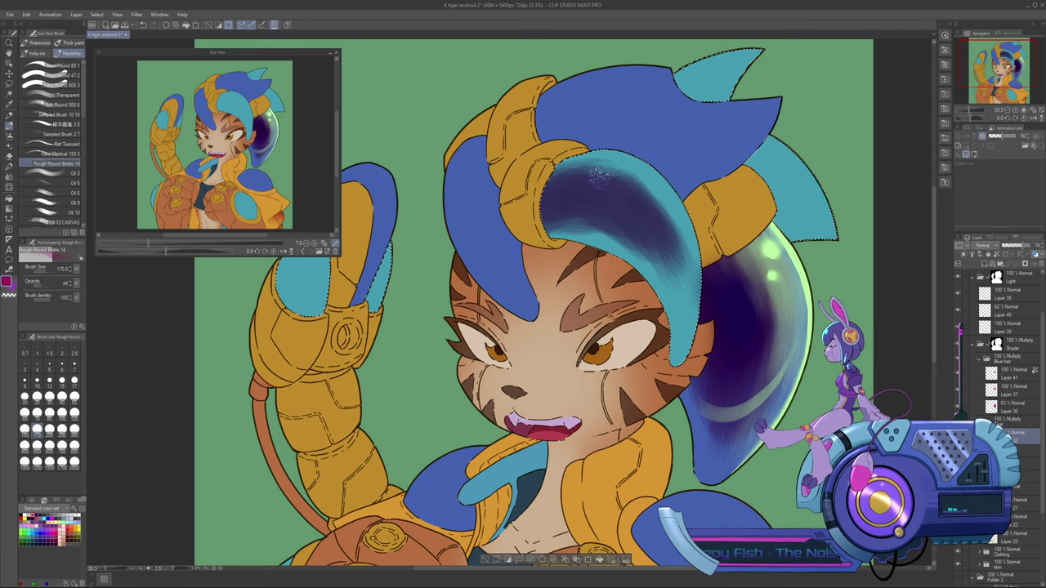
pyautogui.moveTo(623, 178)
pyautogui.mouseDown()
pyautogui.moveTo(665, 205)
pyautogui.moveTo(686, 298)
pyautogui.mouseUp()
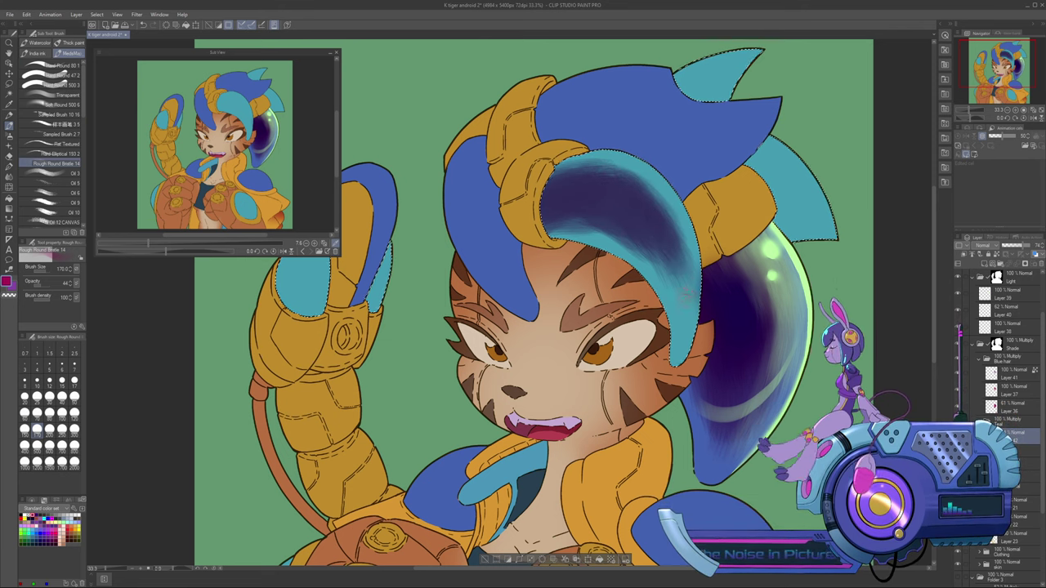
# Refine the shading towards the front lock's tip at brush size 120 and set Layer 42's opacity to 62%
pyautogui.press('[')
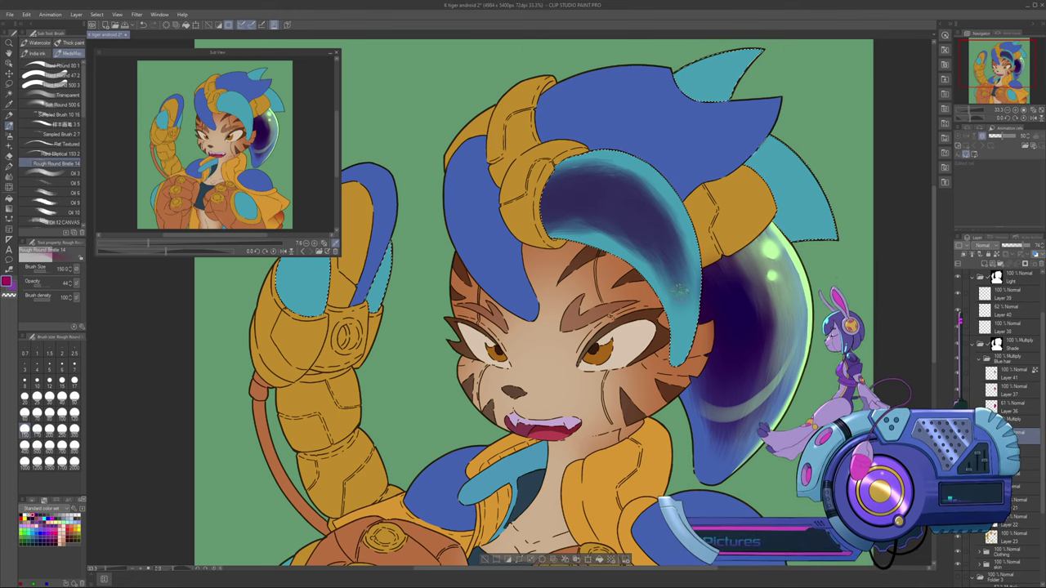
pyautogui.press('[')
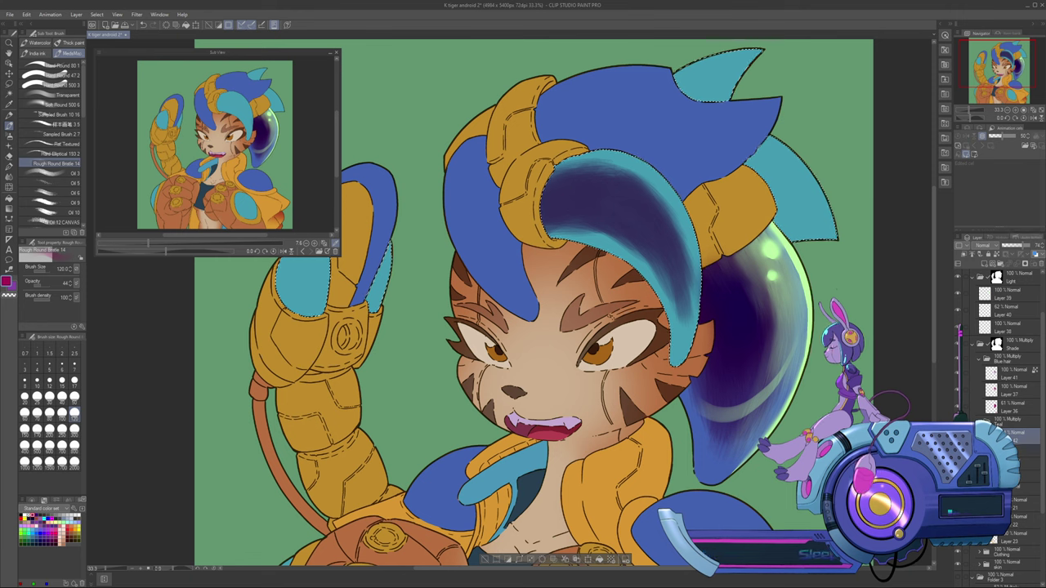
pyautogui.moveTo(1023, 245); pyautogui.dragTo(1020, 245)
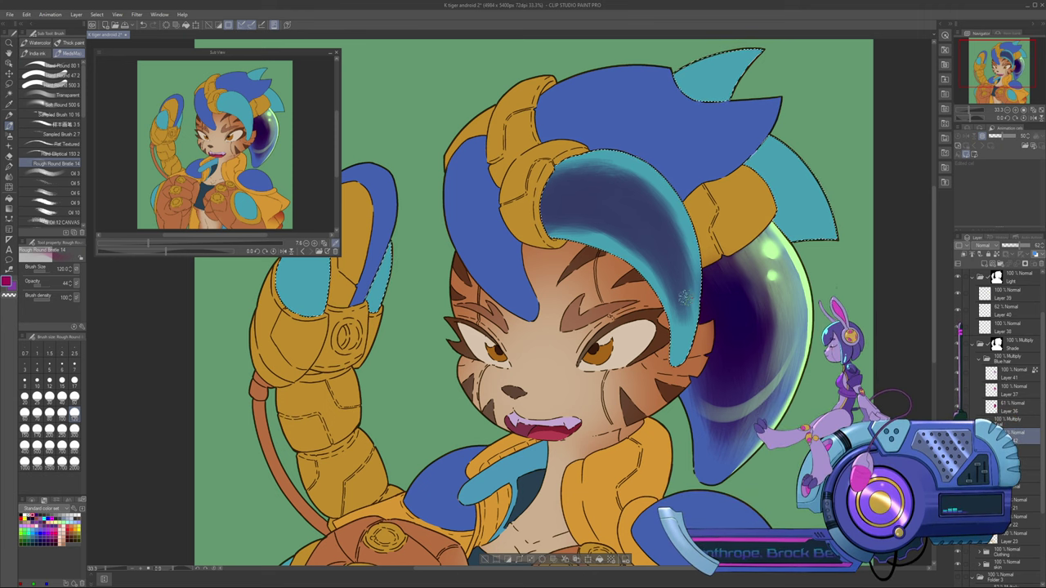
# Check the whole picture, then deepen the middle of the front lock with magenta on a new layer at brush size 170
pyautogui.click(1007, 110)
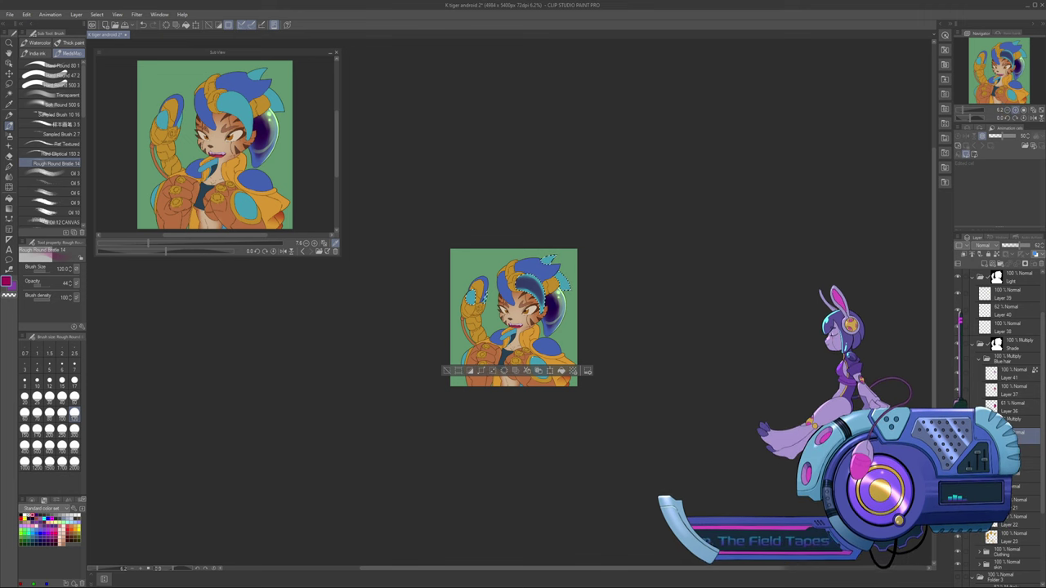
pyautogui.hotkey('ctrl', '+')
pyautogui.hotkey('ctrl', '+')
pyautogui.hotkey('ctrl', '+')
pyautogui.hotkey('ctrl', '+')
pyautogui.hotkey('ctrl', '+')
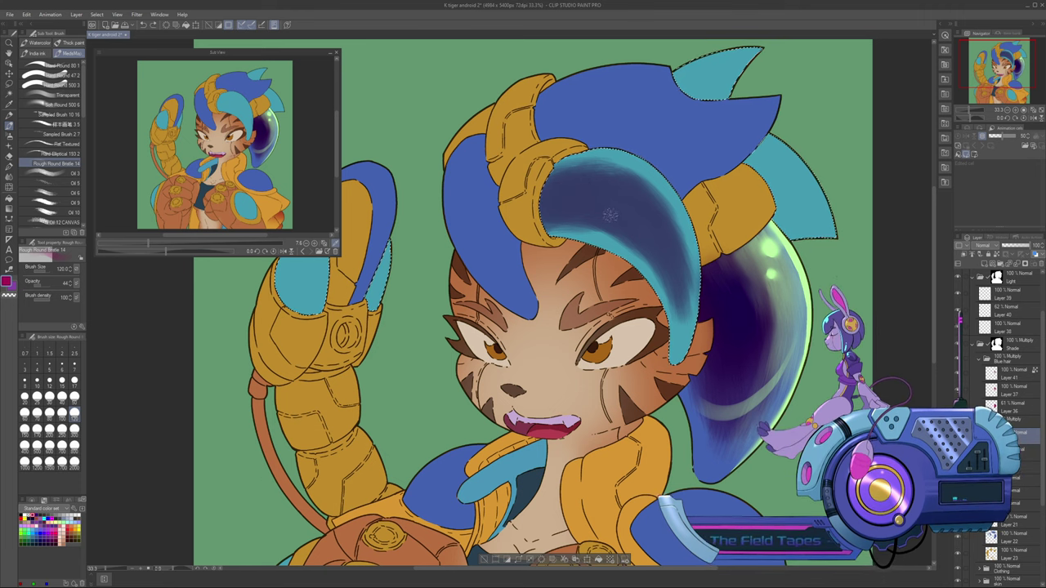
pyautogui.press(']')
pyautogui.press(']')
pyautogui.moveTo(608, 204)
pyautogui.mouseDown()
pyautogui.moveTo(627, 222)
pyautogui.moveTo(598, 197)
pyautogui.moveTo(614, 197)
pyautogui.moveTo(653, 236)
pyautogui.moveTo(620, 192)
pyautogui.moveTo(600, 188)
pyautogui.moveTo(619, 222)
pyautogui.moveTo(589, 208)
pyautogui.moveTo(654, 241)
pyautogui.moveTo(638, 217)
pyautogui.moveTo(670, 256)
pyautogui.moveTo(637, 194)
pyautogui.moveTo(667, 278)
pyautogui.moveTo(633, 225)
pyautogui.mouseUp()
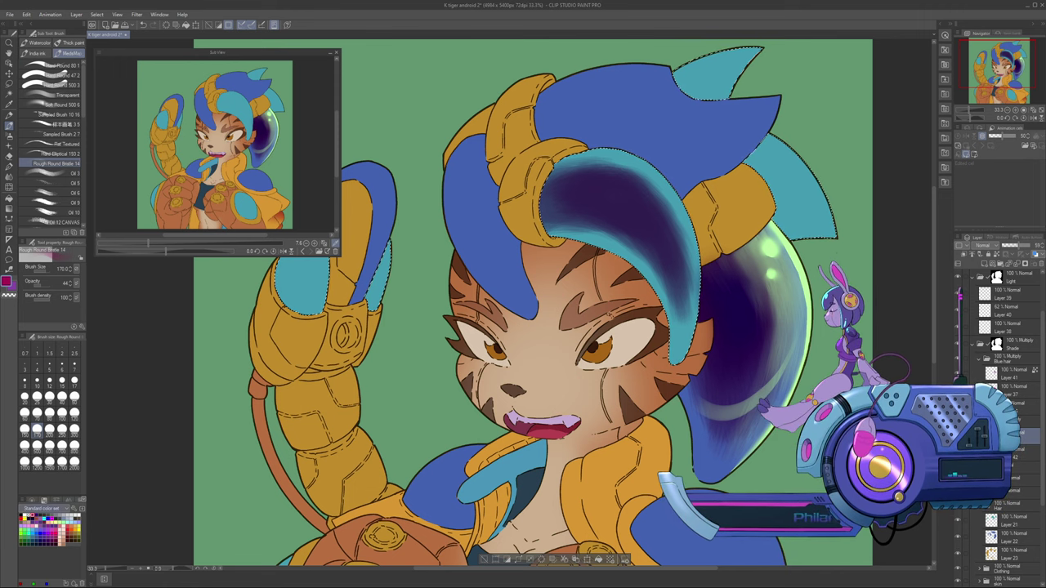
# Pick dark purple from the color set and paint the darkest core of the front lock on another new layer
pyautogui.click(37, 515)
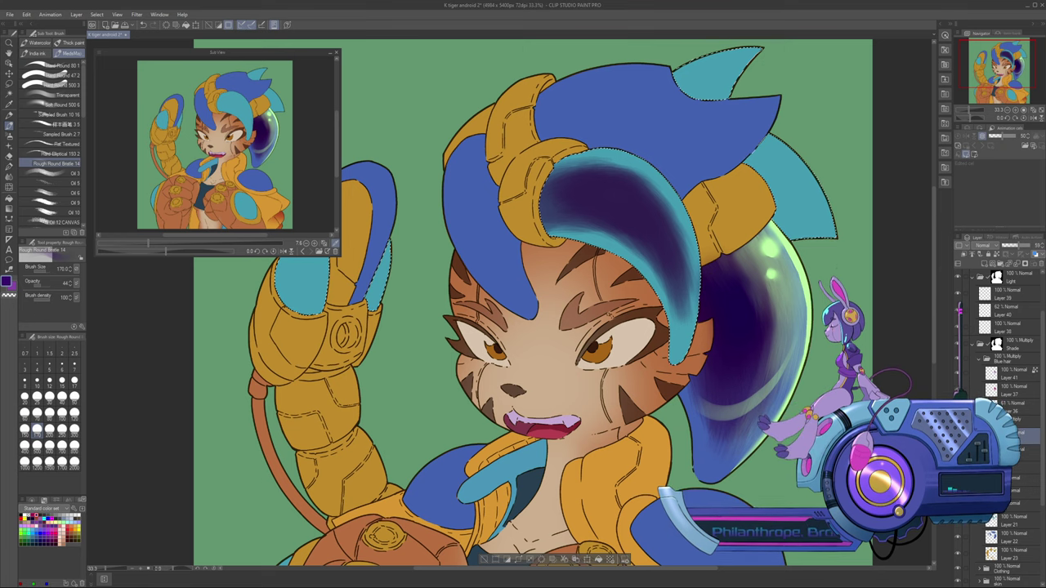
pyautogui.click(984, 263)
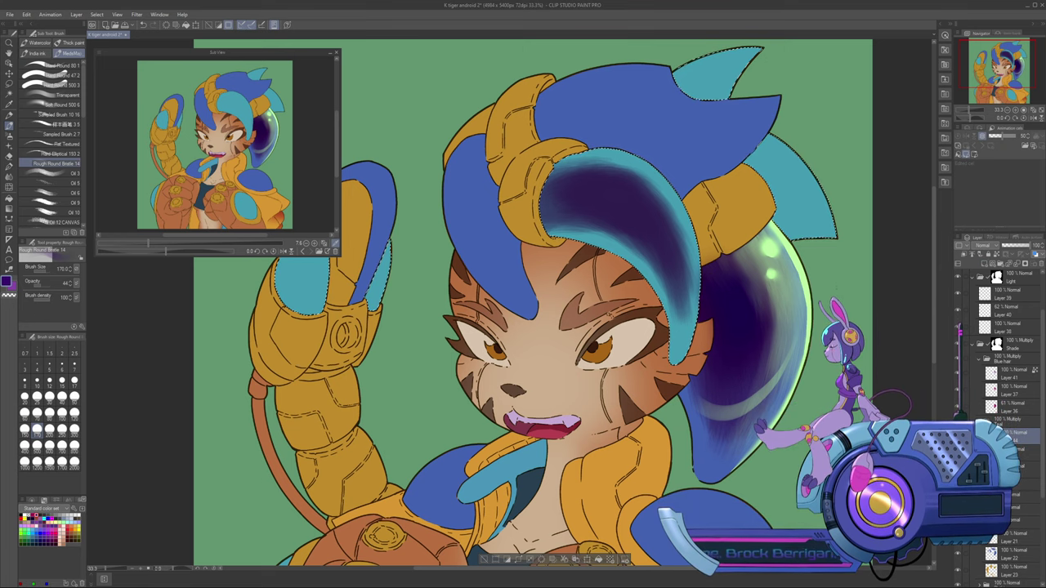
pyautogui.moveTo(608, 286); pyautogui.dragTo(633, 293)
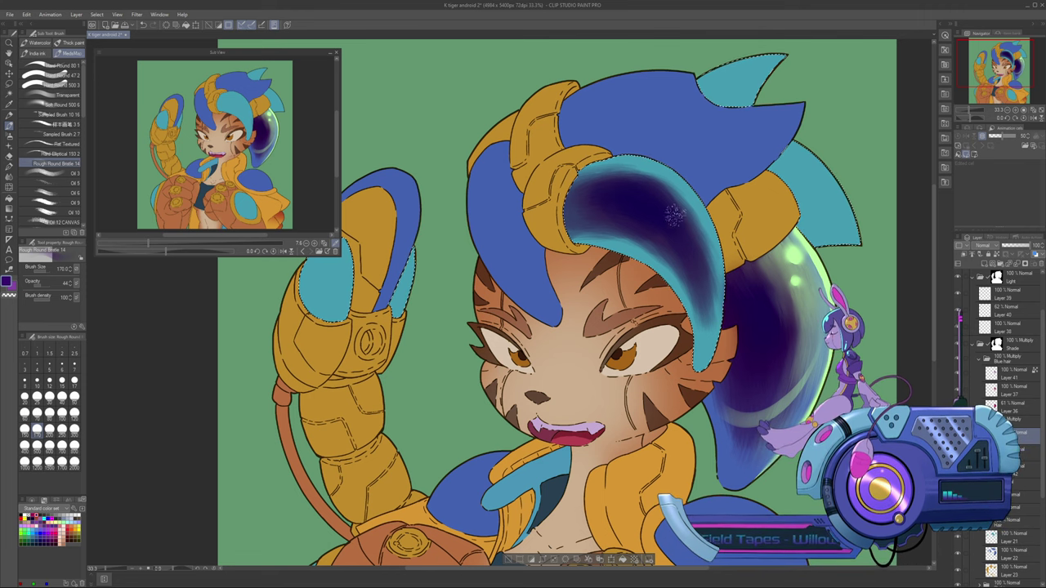
# Work magenta shading into the narrow tip of the front lock on Layer 42 at brush size 100
pyautogui.moveTo(735, 221)
pyautogui.mouseDown()
pyautogui.moveTo(560, 324)
pyautogui.moveTo(542, 215)
pyautogui.moveTo(569, 168)
pyautogui.moveTo(574, 212)
pyautogui.mouseUp()
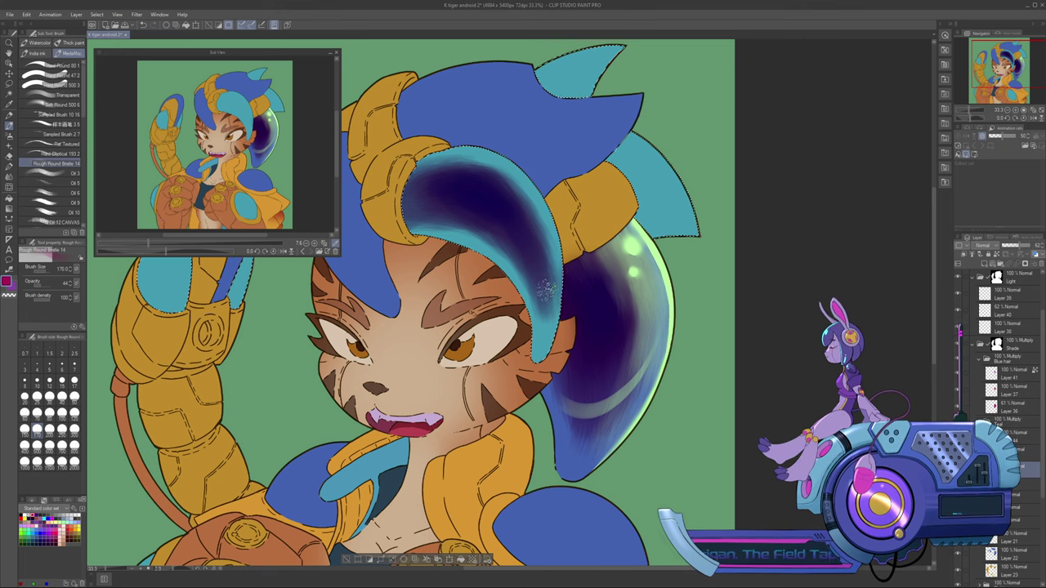
pyautogui.press('[')
pyautogui.press('[')
pyautogui.press('[')
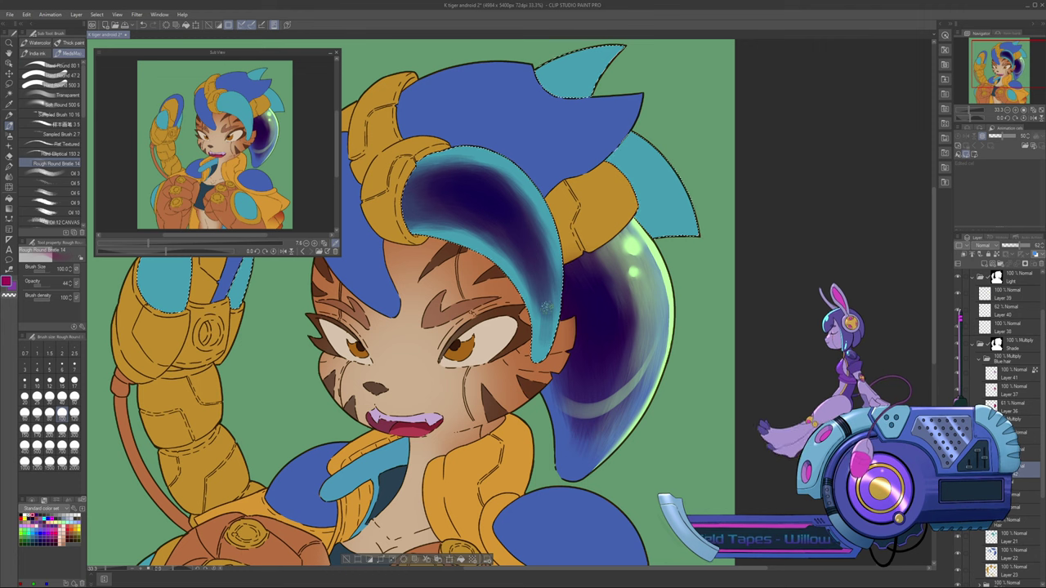
pyautogui.moveTo(548, 337); pyautogui.dragTo(544, 315)
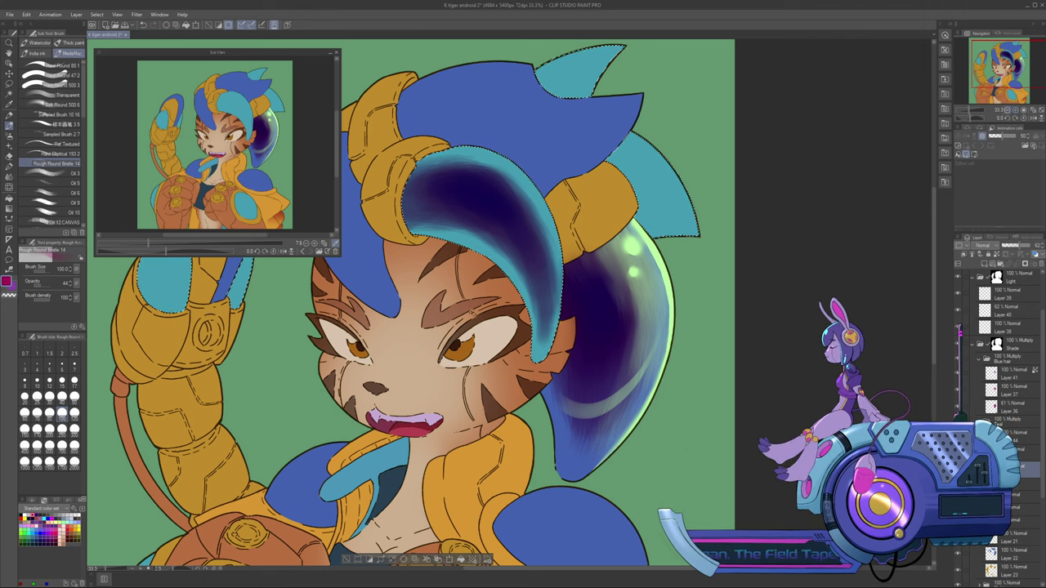
# Check the whole picture, then soften the front lock's shading with the Blur blending tool at size 170
pyautogui.click(1007, 110)
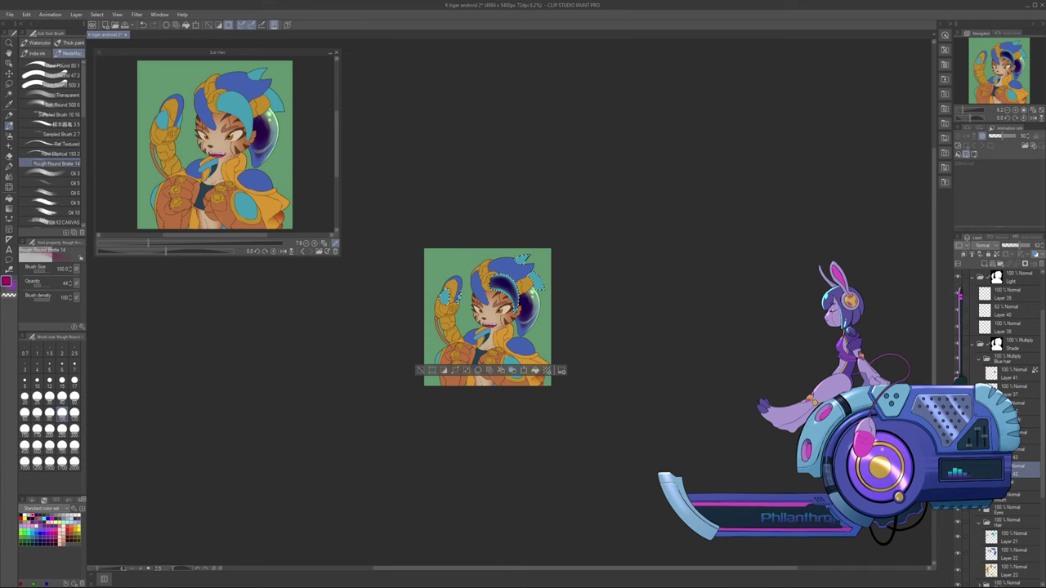
pyautogui.click(1015, 111)
pyautogui.click(1015, 110)
pyautogui.click(1015, 110)
pyautogui.click(1016, 111)
pyautogui.click(1016, 110)
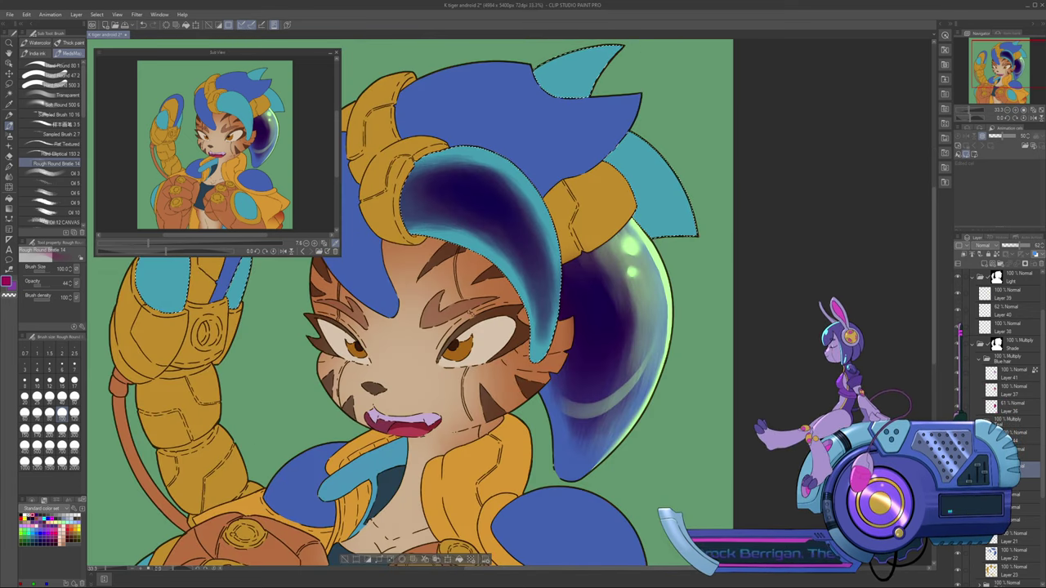
pyautogui.press('j')
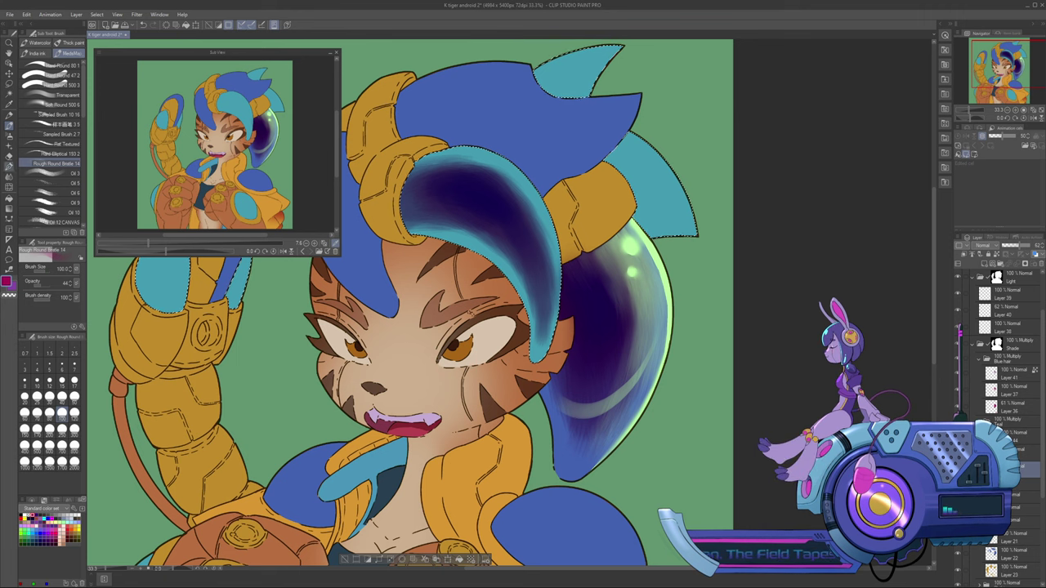
pyautogui.click(62, 72)
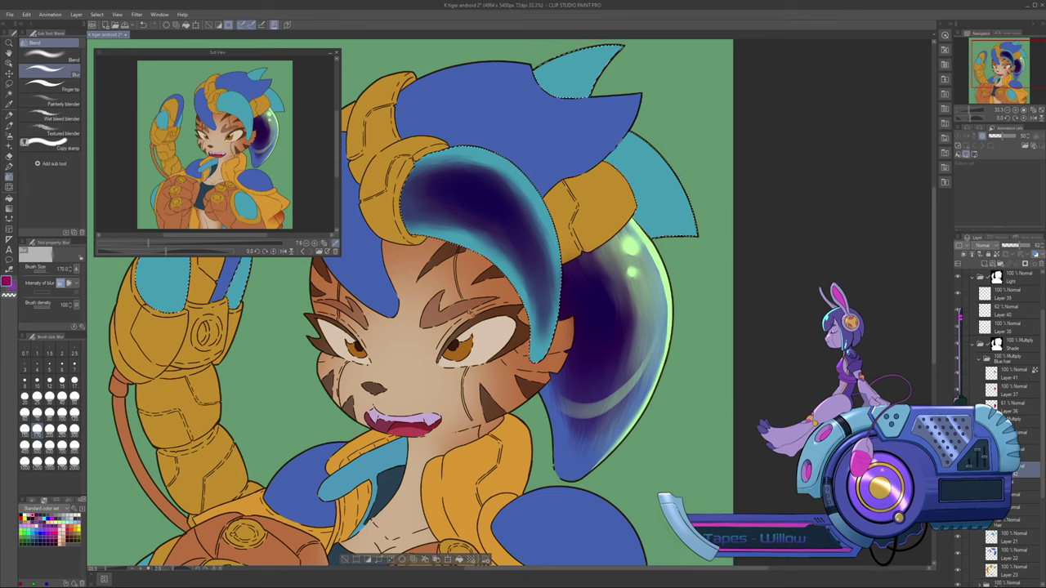
# Toggle Layer 38's visibility to identify its highlights and move it to the top of the Light folder
pyautogui.click(1013, 374)
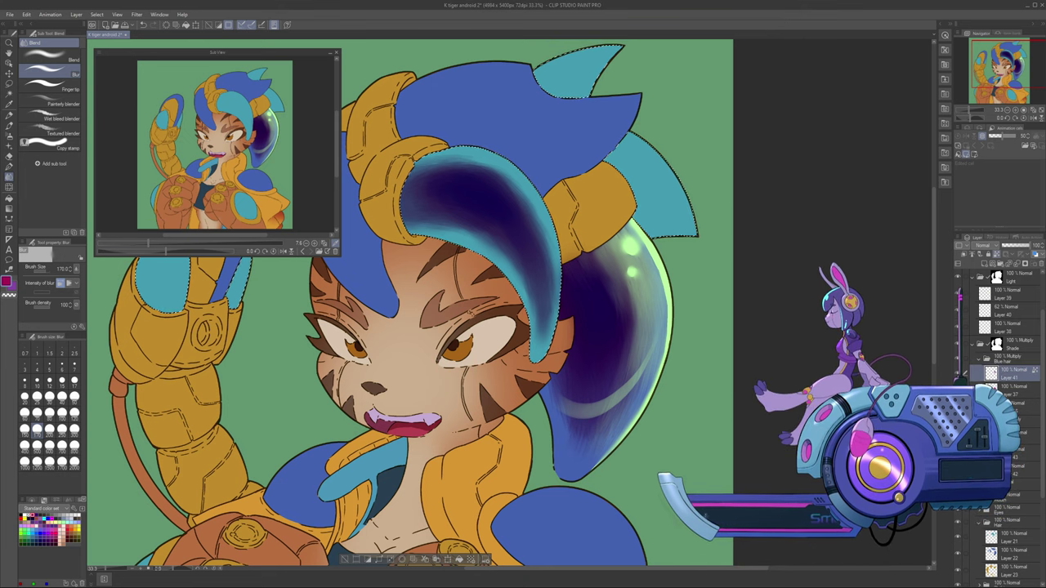
pyautogui.click(1012, 294)
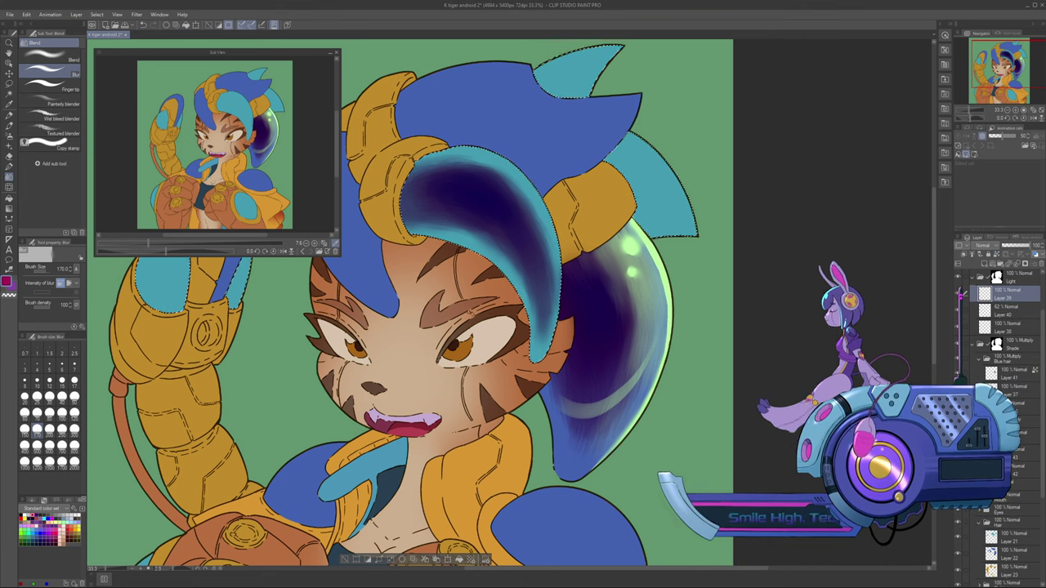
pyautogui.click(1012, 328)
pyautogui.click(957, 327)
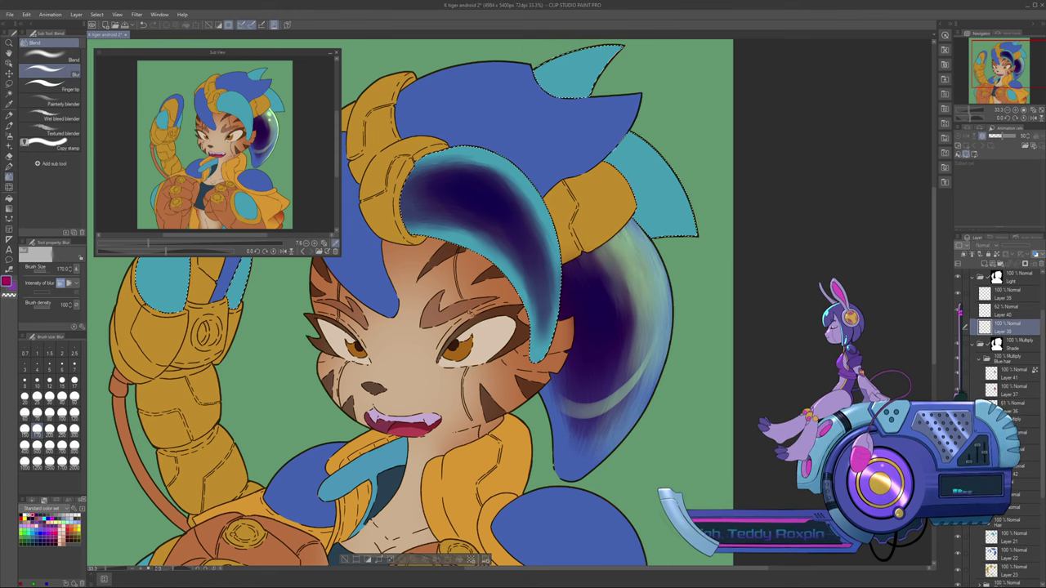
pyautogui.click(959, 324)
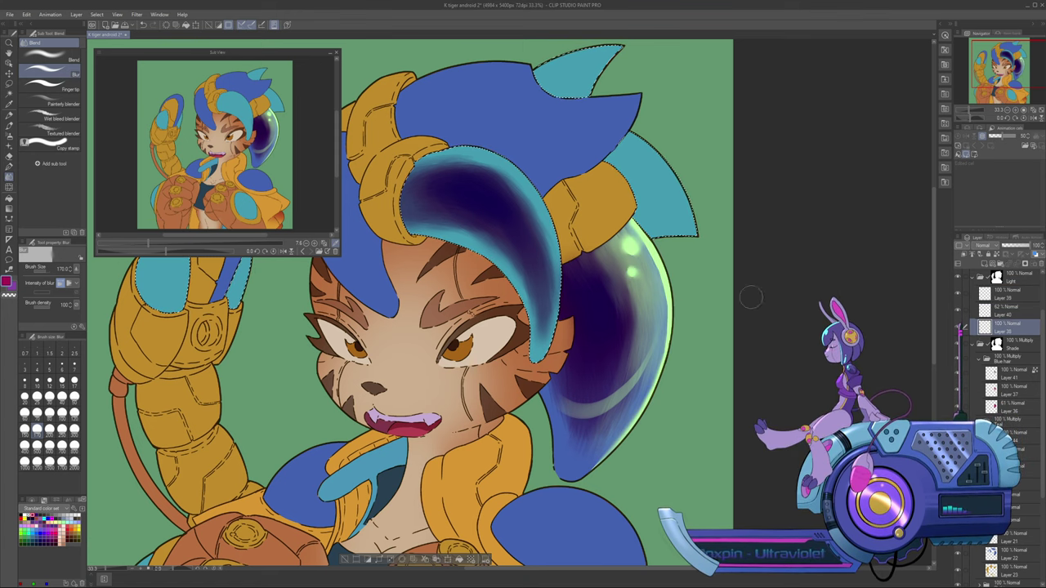
pyautogui.moveTo(960, 329); pyautogui.dragTo(965, 291)
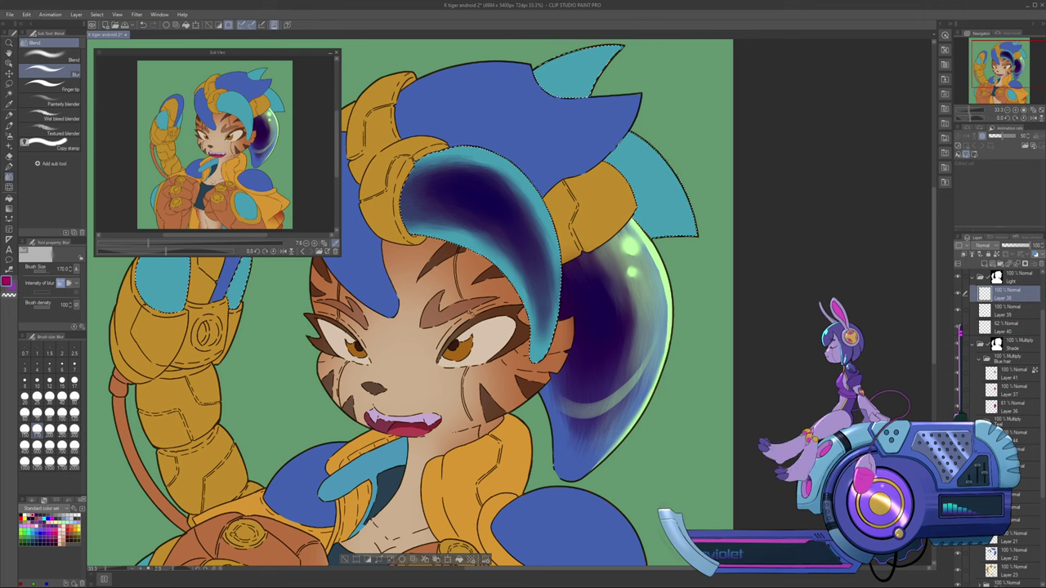
# Paint a light green rim highlight along the front lock's outer edge on Layer 38, using the G-pen at size 30 and opacity 100
pyautogui.keyDown('alt'); pyautogui.click(665, 277); pyautogui.keyUp('alt')
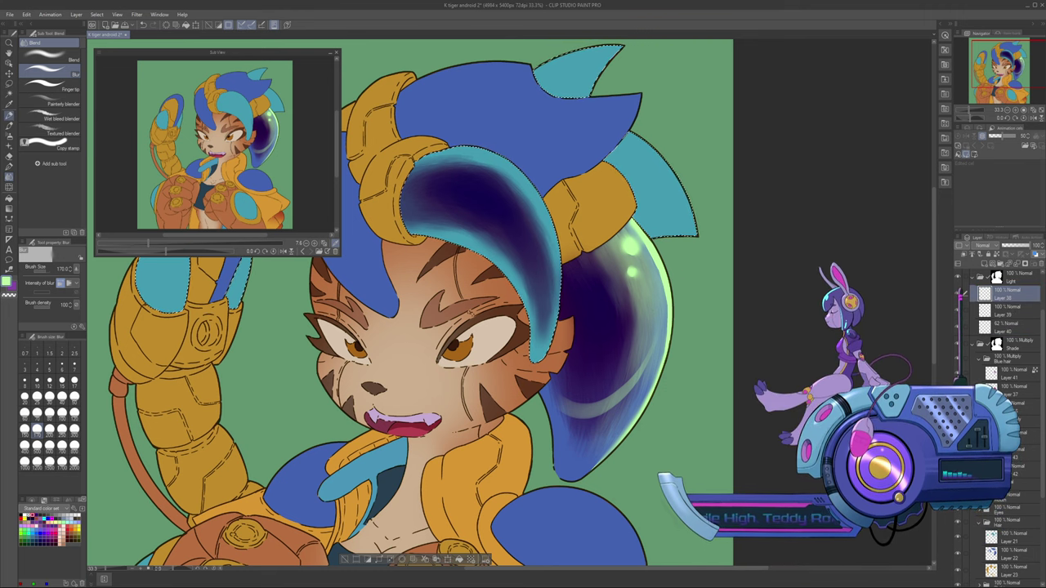
pyautogui.press('p')
pyautogui.click(9, 126)
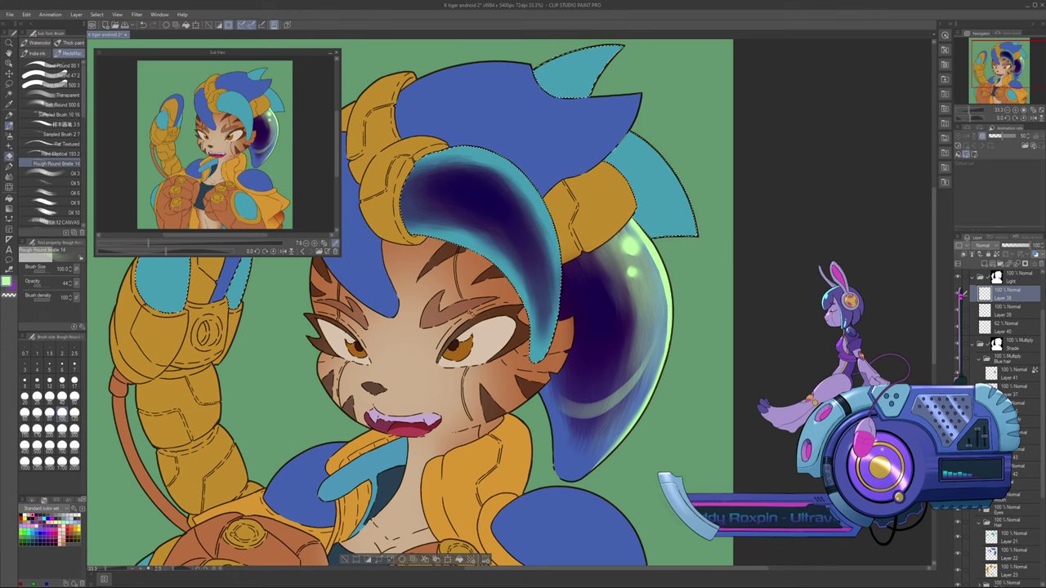
pyautogui.click(8, 167)
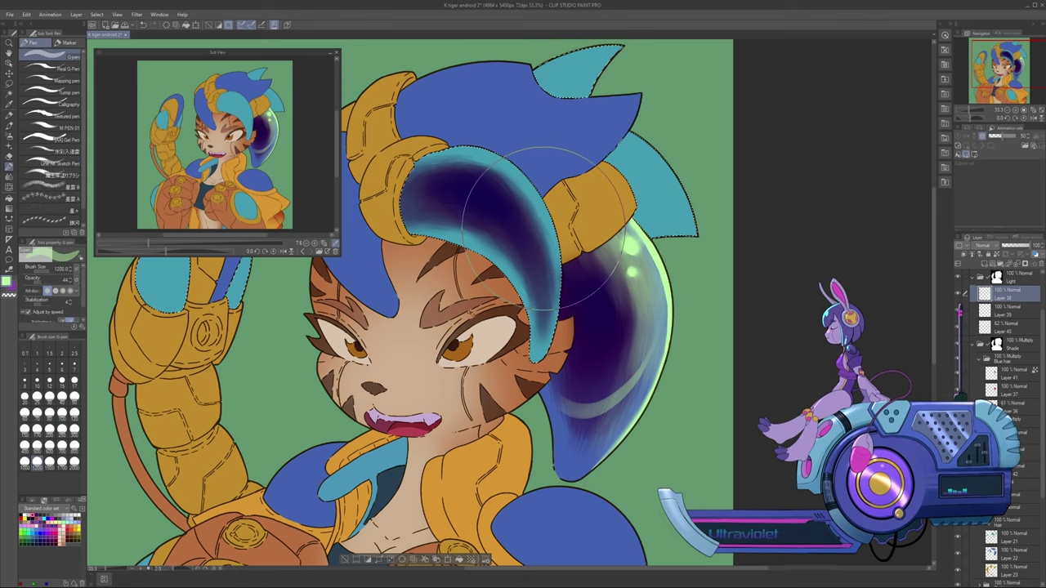
pyautogui.press('[')
pyautogui.press('[')
pyautogui.press('[')
pyautogui.press('[')
pyautogui.press('[')
pyautogui.press('[')
pyautogui.press('[')
pyautogui.press('[')
pyautogui.press('[')
pyautogui.press('[')
pyautogui.press('[')
pyautogui.press('[')
pyautogui.press('[')
pyautogui.press('[')
pyautogui.press('[')
pyautogui.press('[')
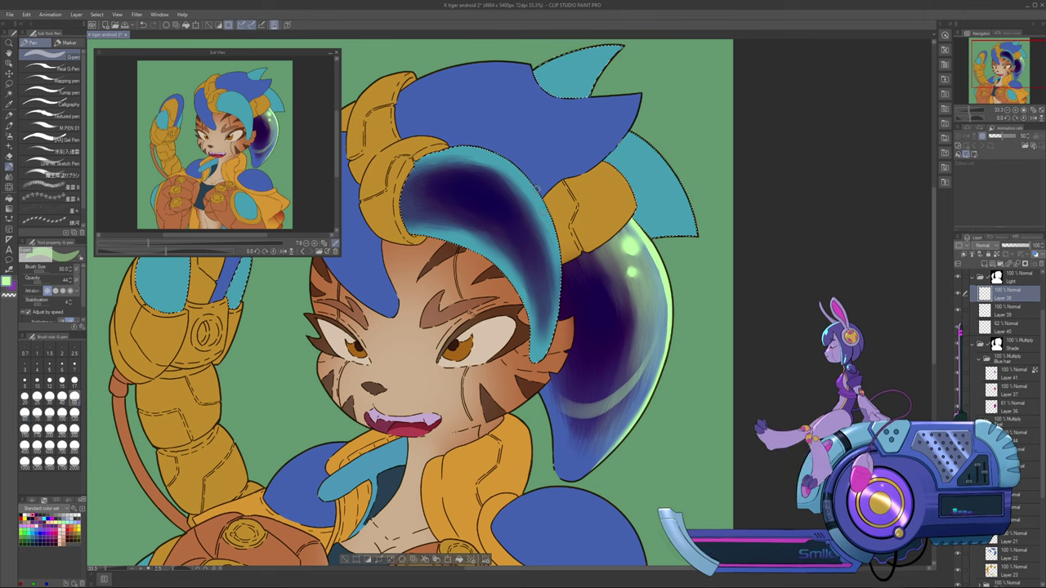
pyautogui.press('[')
pyautogui.press('[')
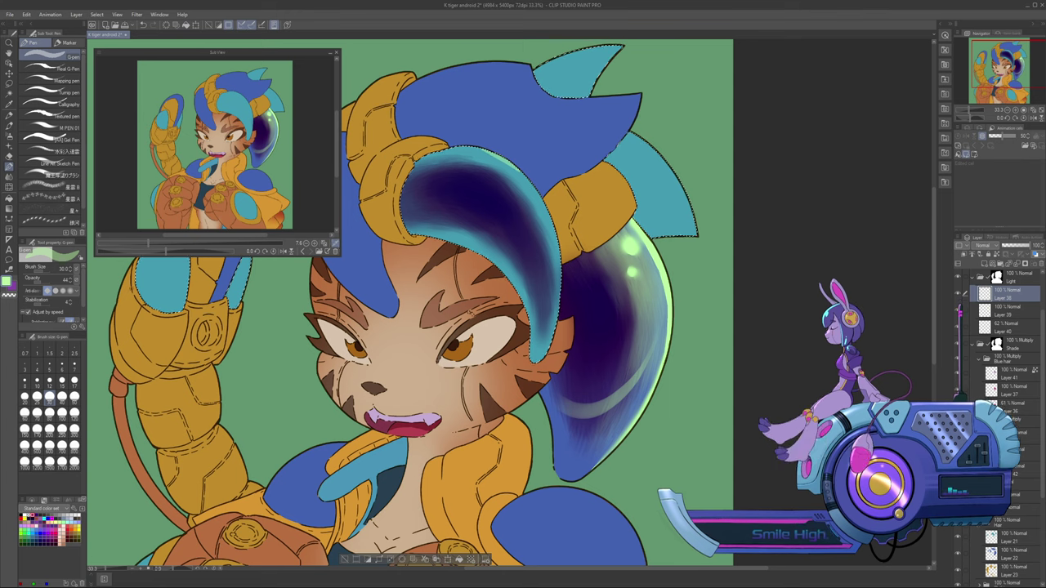
pyautogui.moveTo(57, 281); pyautogui.dragTo(68, 281)
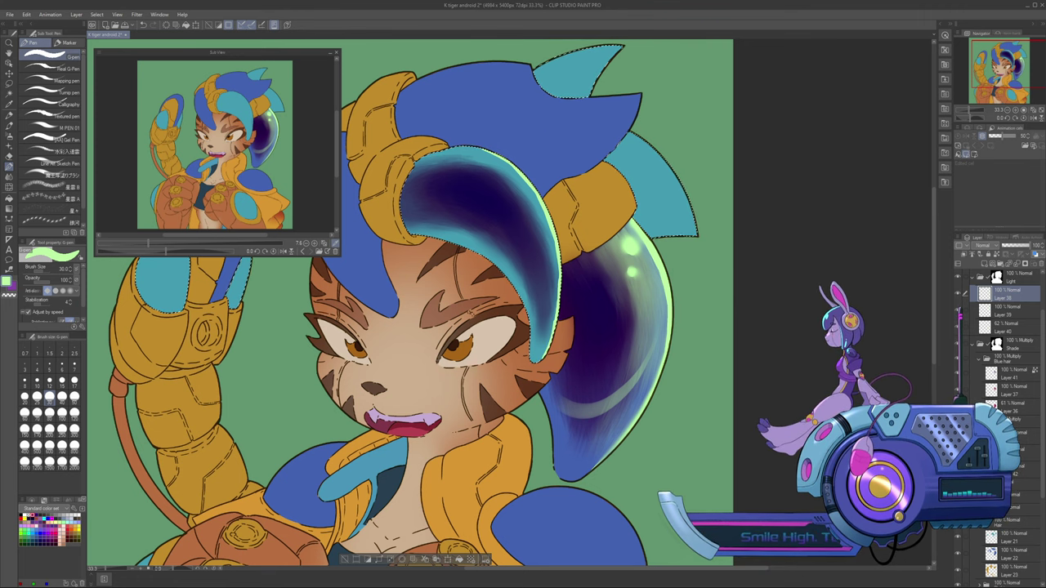
# Dot two round light green highlights on the front lock, a large one at brush size 70 and a smaller one at 40
pyautogui.moveTo(219, 281); pyautogui.dragTo(421, 282)
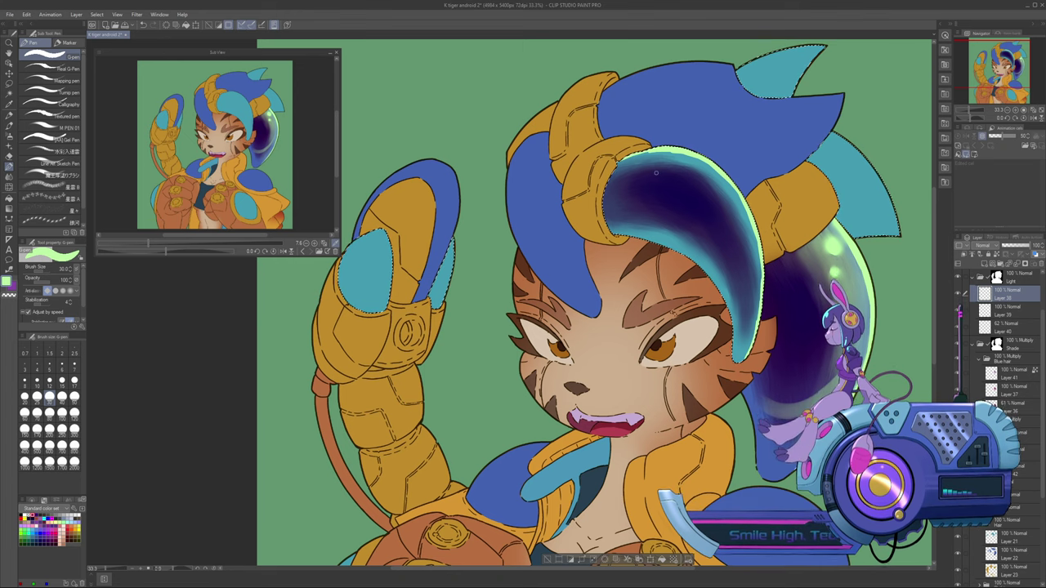
pyautogui.press(']')
pyautogui.press(']')
pyautogui.press(']')
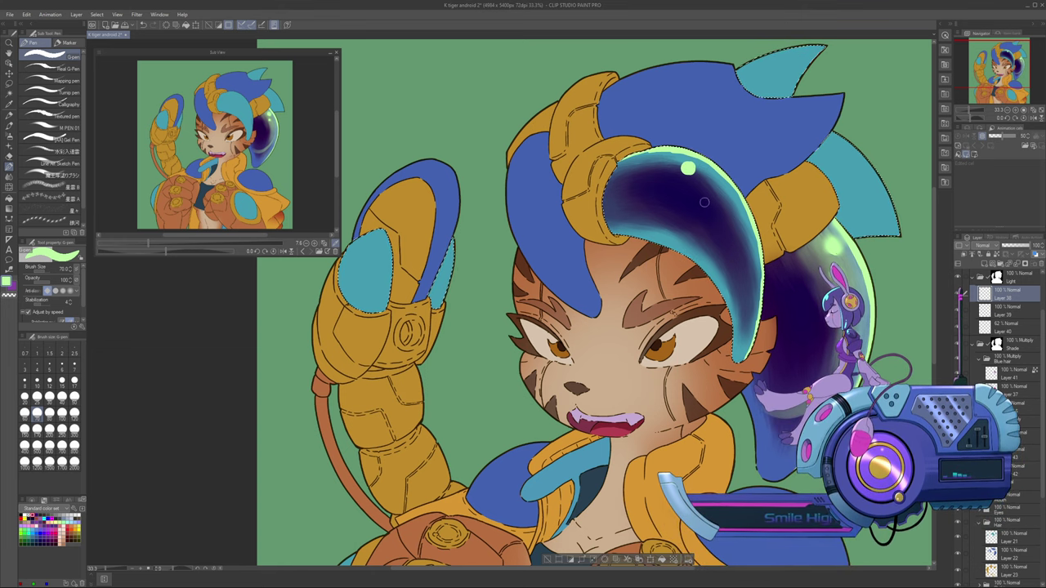
pyautogui.press('[')
pyautogui.press('[')
pyautogui.press('[')
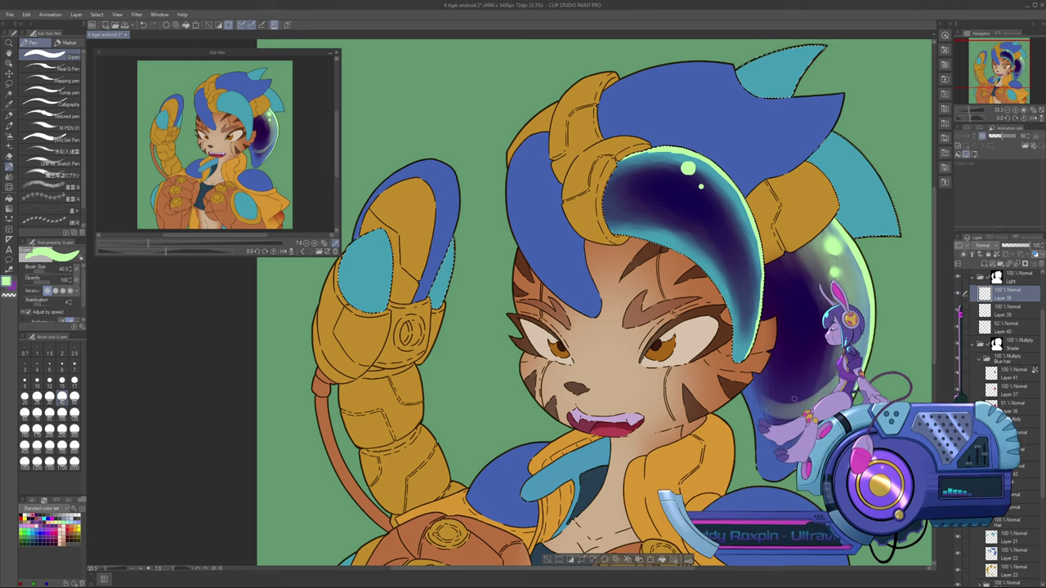
# Soften the larger highlight dot on the front lock with the Blur blending tool at size 170
pyautogui.moveTo(794, 398); pyautogui.dragTo(717, 479)
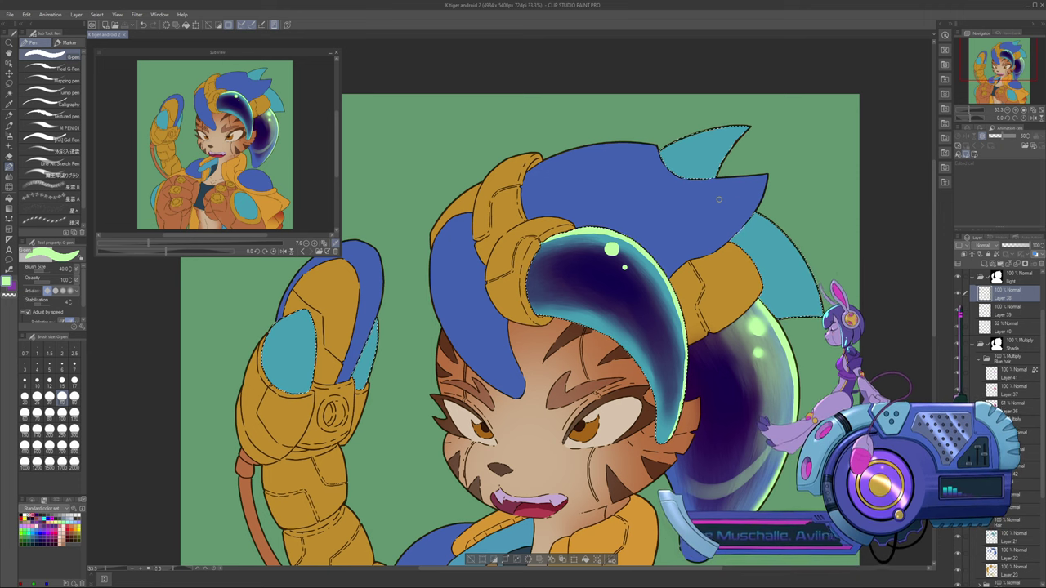
pyautogui.press('j')
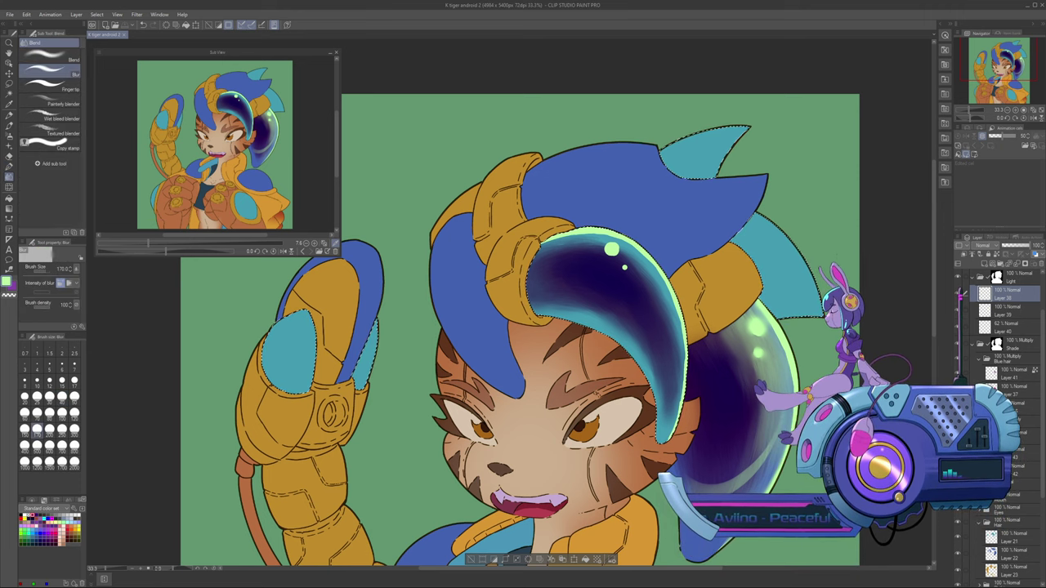
pyautogui.moveTo(600, 254); pyautogui.dragTo(613, 249)
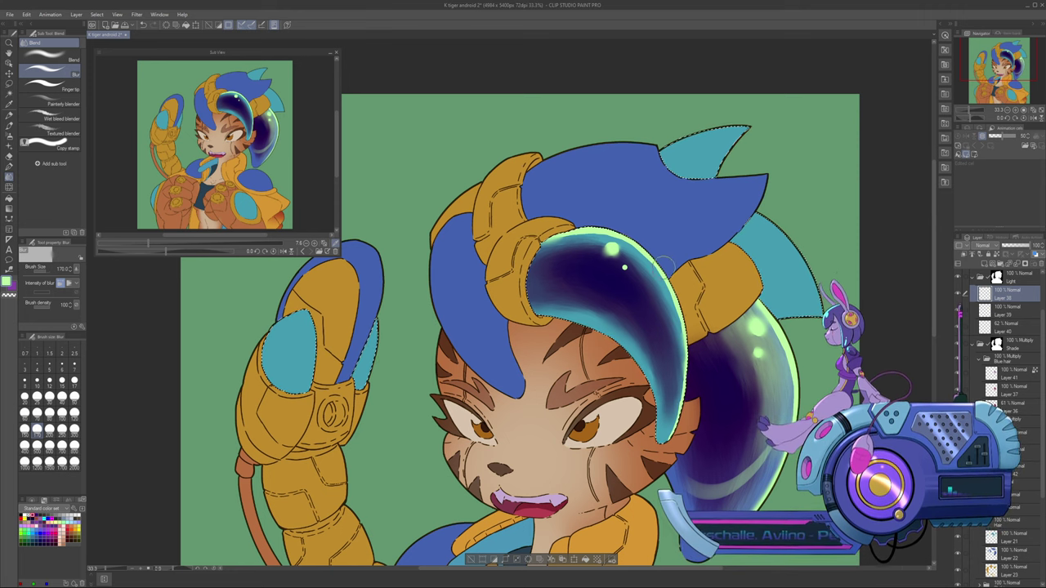
# Brush faint light green glow inside the front lock on Layer 39 with Rough Round Bristle 14 at size 200, and blur it smooth
pyautogui.click(1007, 310)
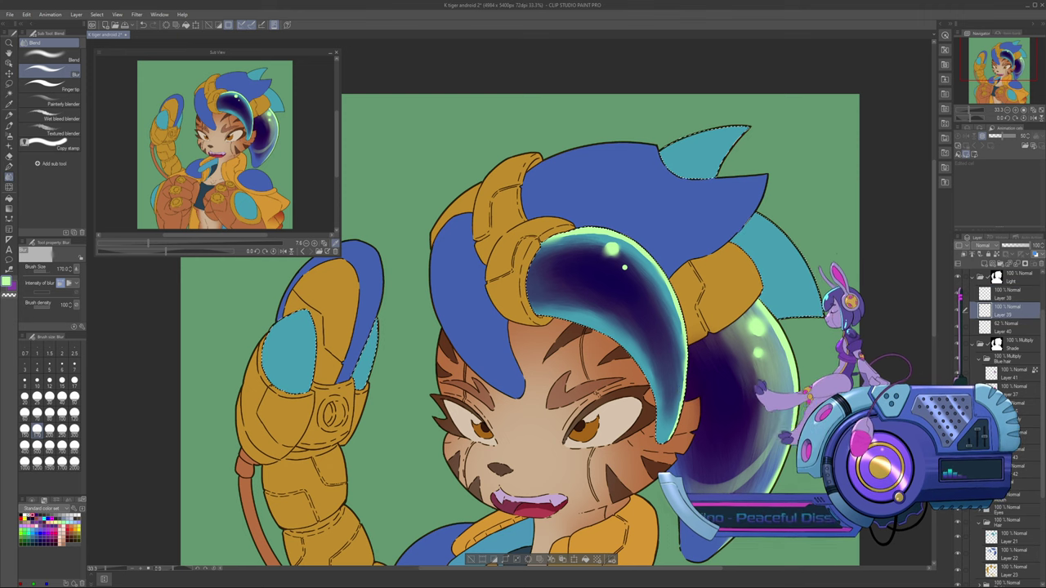
pyautogui.click(957, 310)
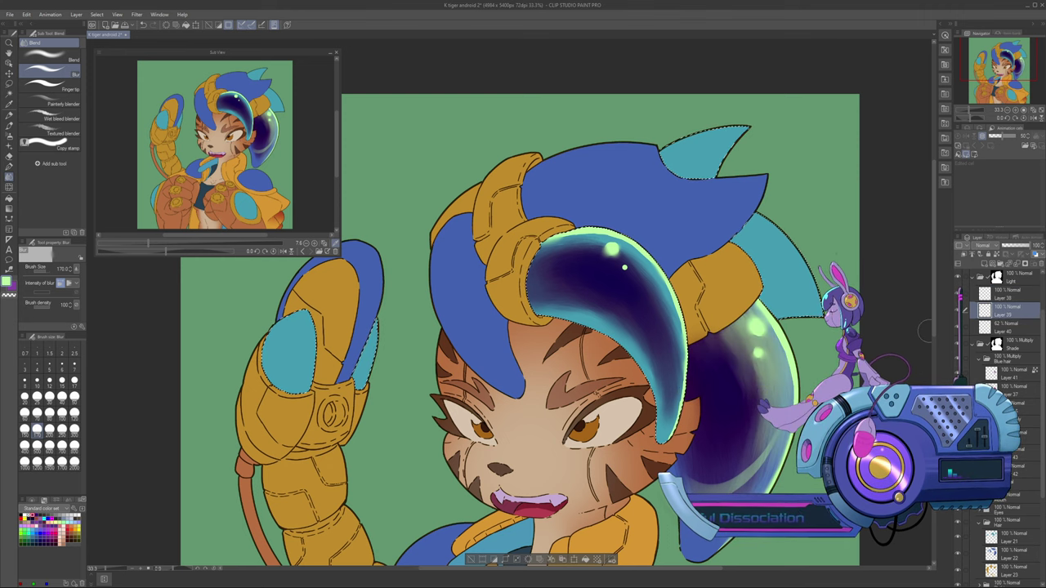
pyautogui.press('b')
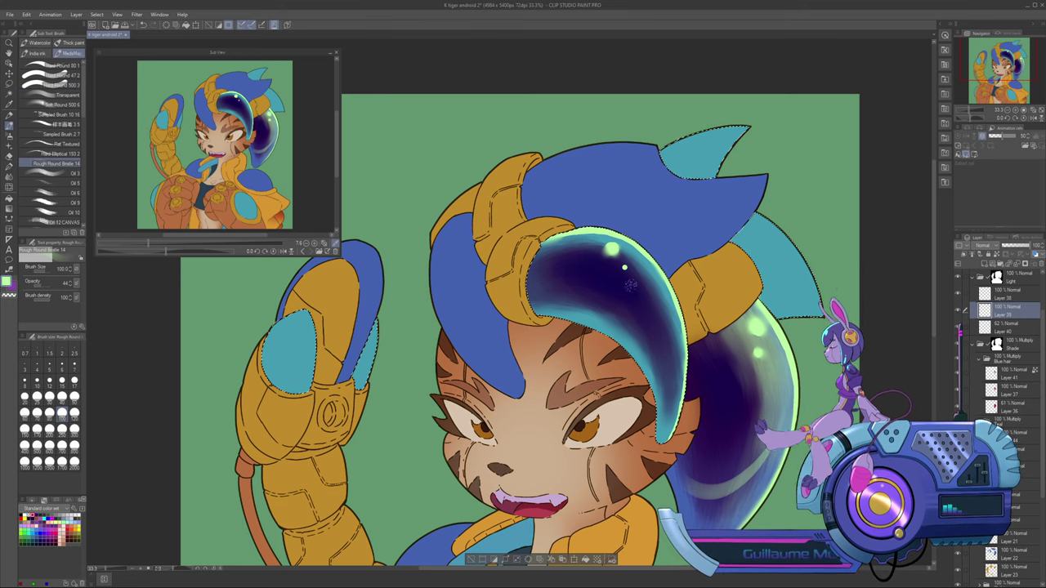
pyautogui.press(']')
pyautogui.press(']')
pyautogui.press(']')
pyautogui.press(']')
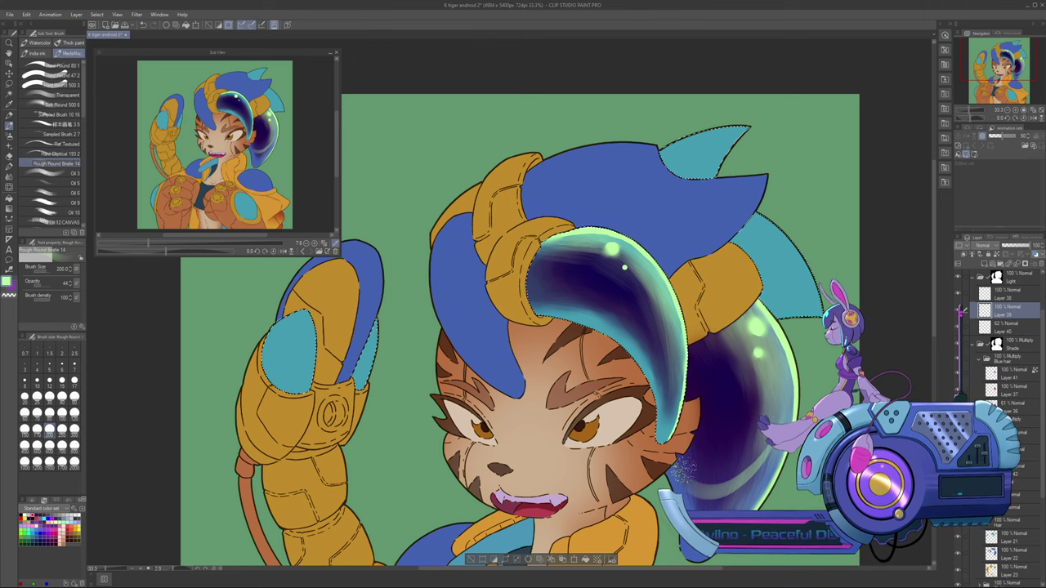
pyautogui.press('j')
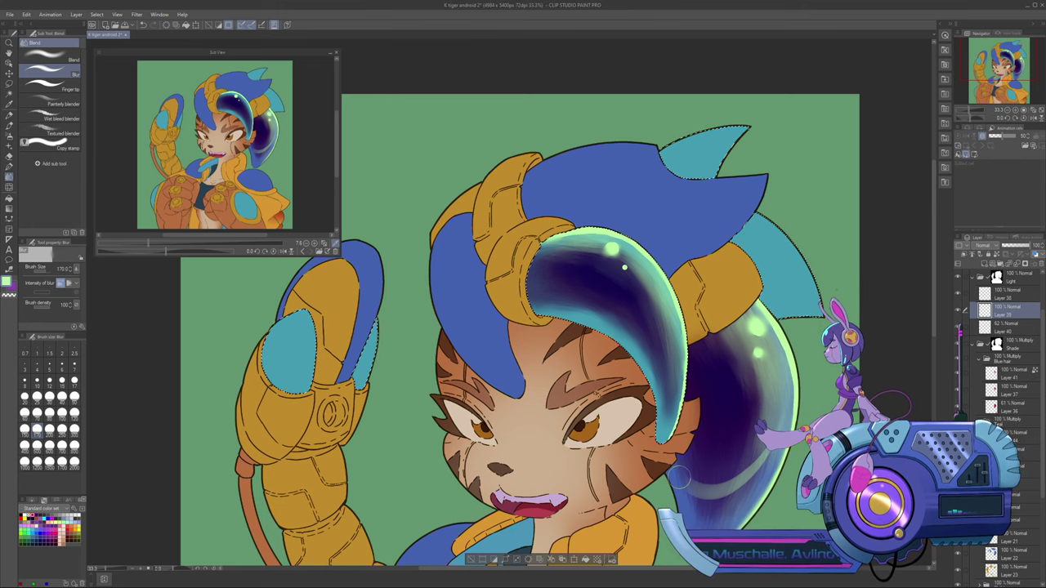
# Check the whole picture and lower the opacity of the Multiply folder holding the teal hair's shading
pyautogui.hotkey('ctrl', '-')
pyautogui.hotkey('ctrl', '-')
pyautogui.hotkey('ctrl', '-')
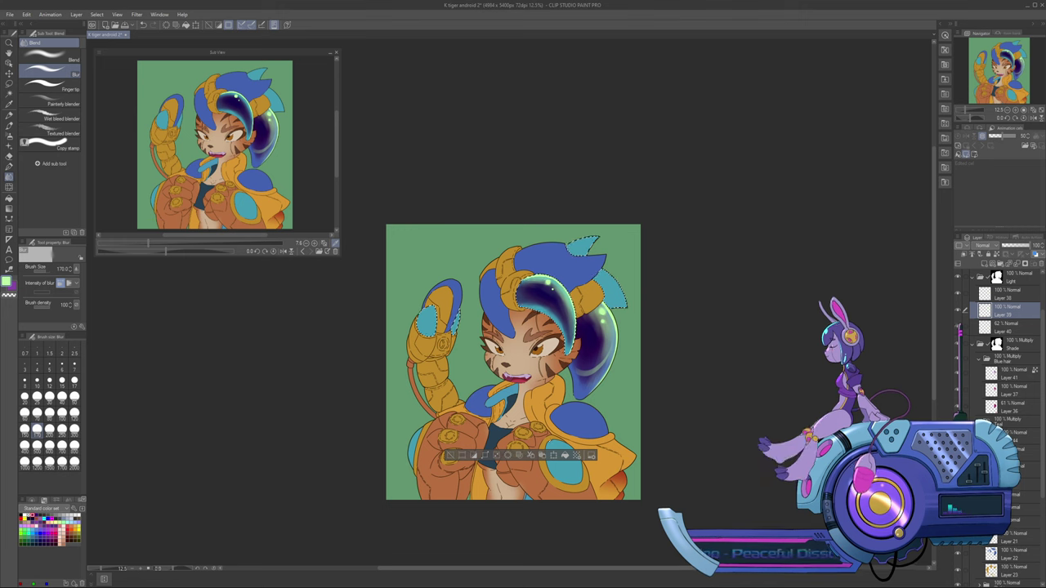
pyautogui.click(1021, 436)
pyautogui.click(1025, 421)
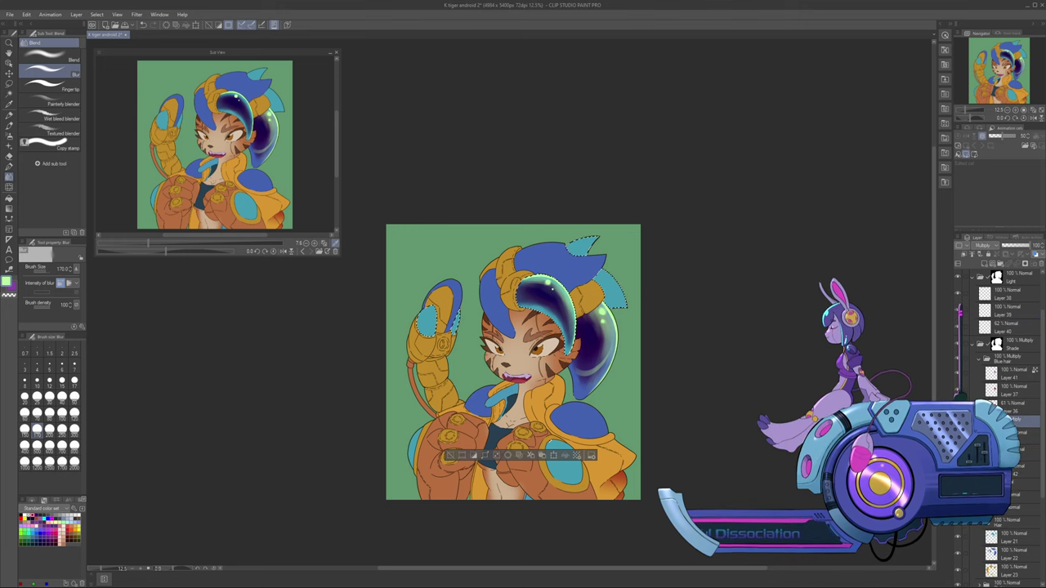
pyautogui.click(1018, 245)
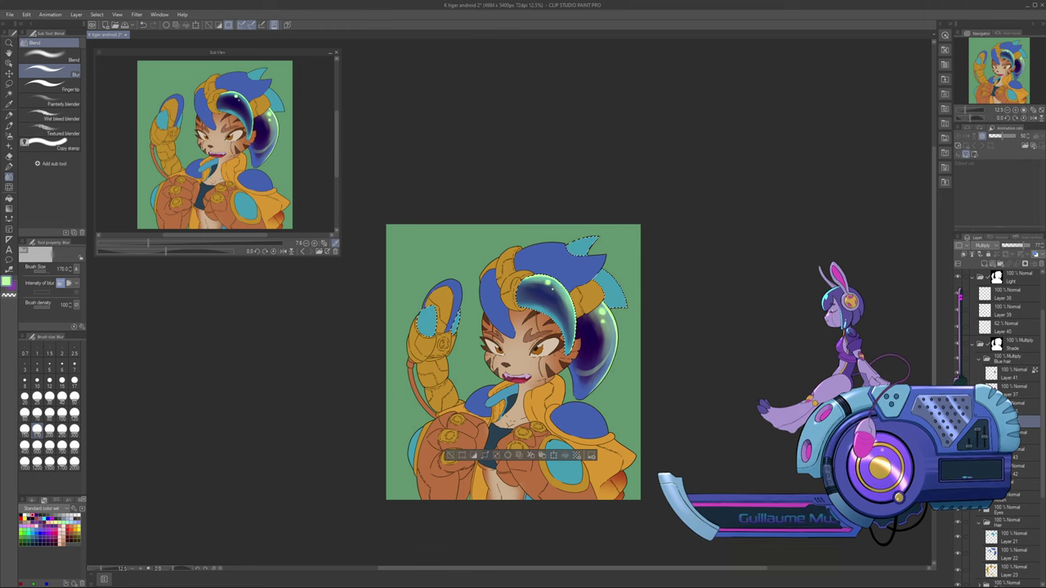
# Adjust the opacity of Layer 44 to slightly lighten the front lock's shading
pyautogui.click(1015, 109)
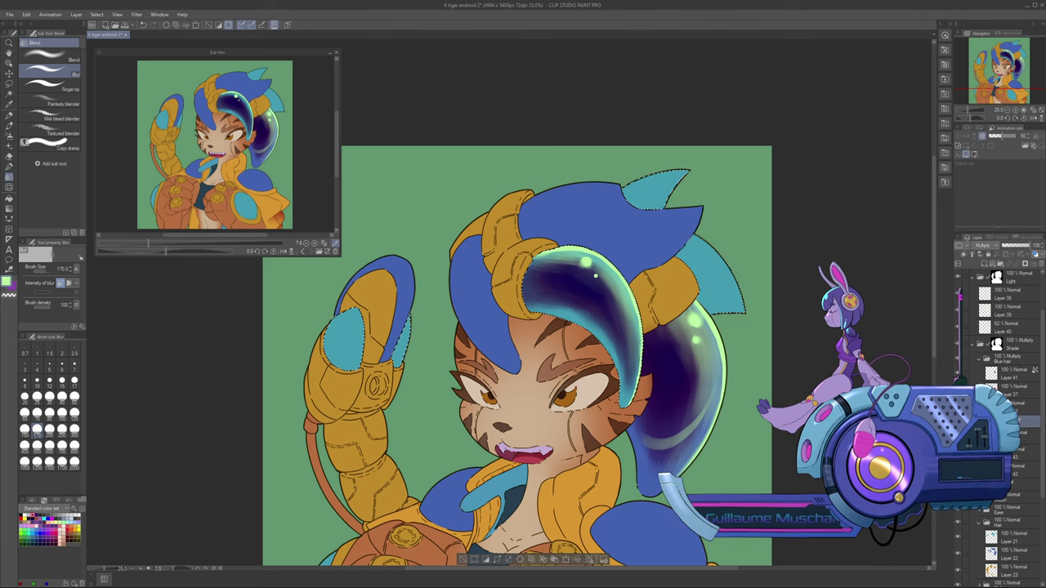
pyautogui.click(1016, 435)
pyautogui.click(1020, 245)
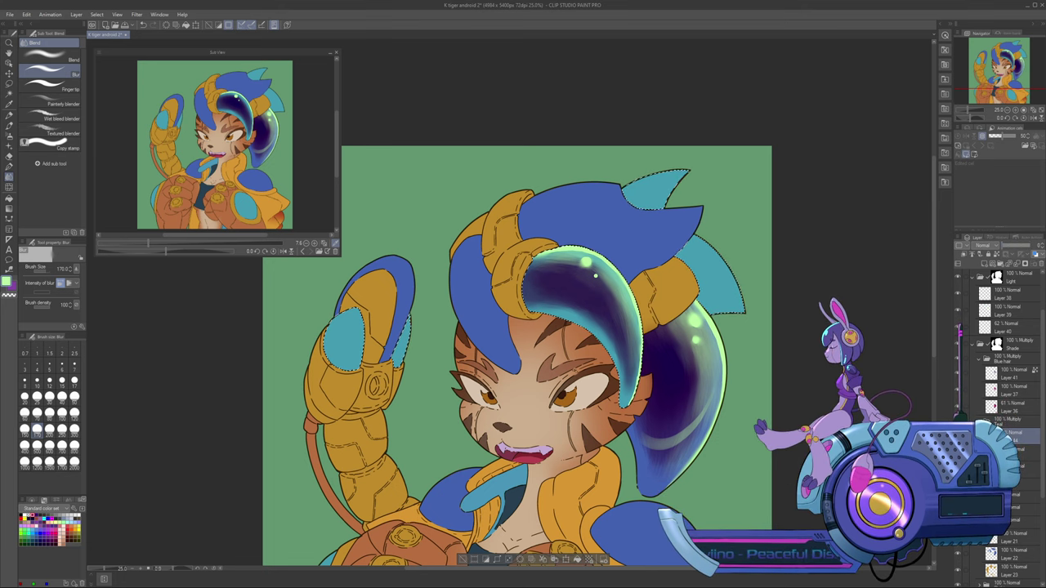
pyautogui.moveTo(1002, 245); pyautogui.dragTo(1028, 245)
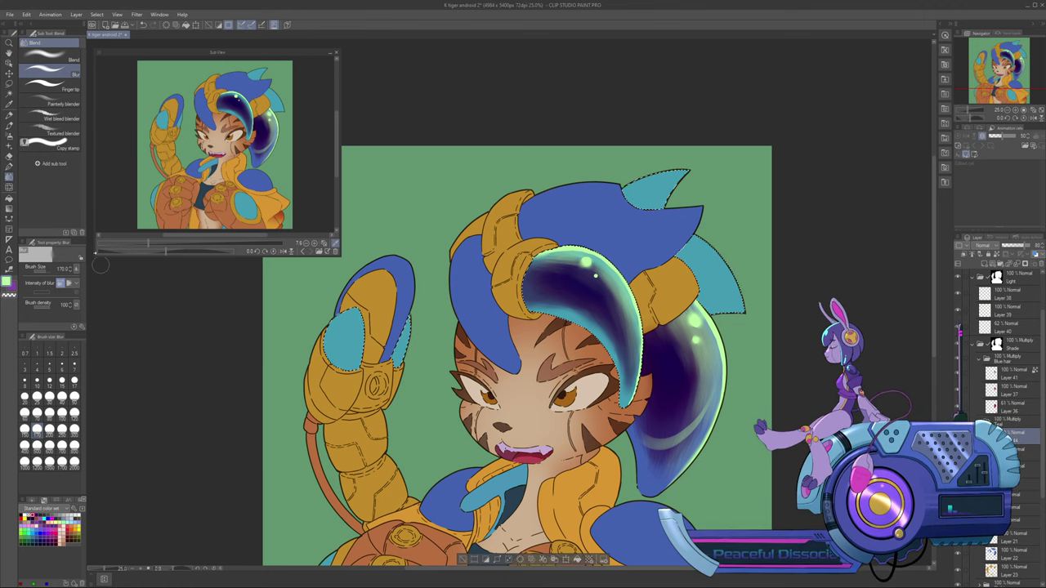
# Paint a thin curved reflection across the front lock on Layer 40 using the Hard Elliptical brush at size 120
pyautogui.click(9, 126)
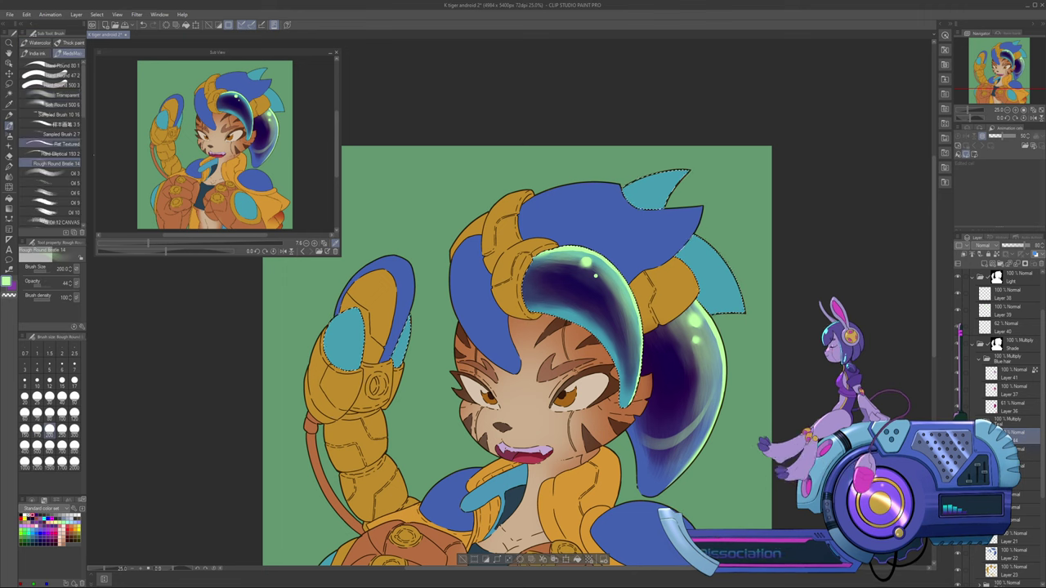
pyautogui.click(53, 154)
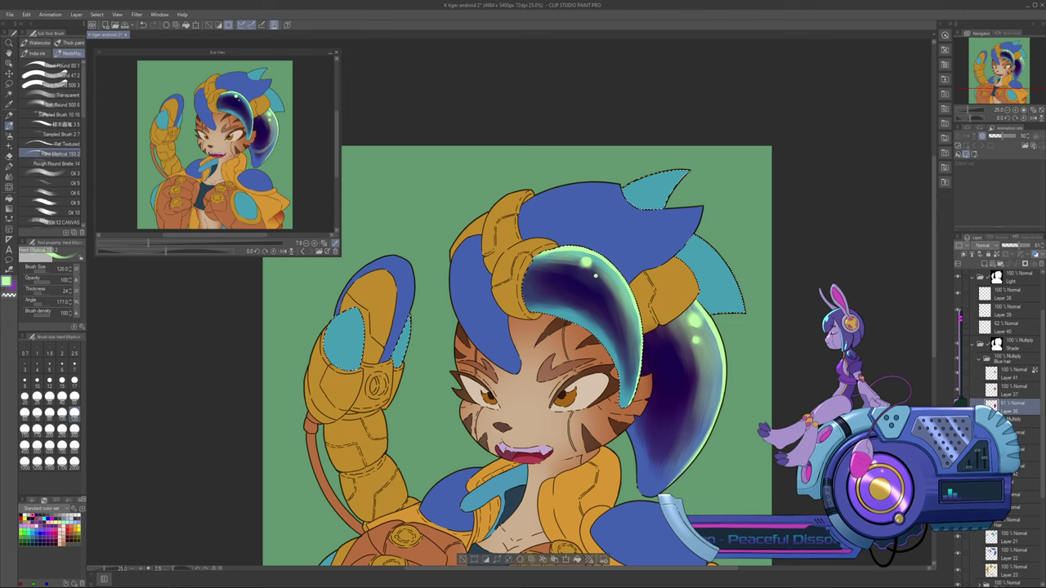
pyautogui.click(962, 330)
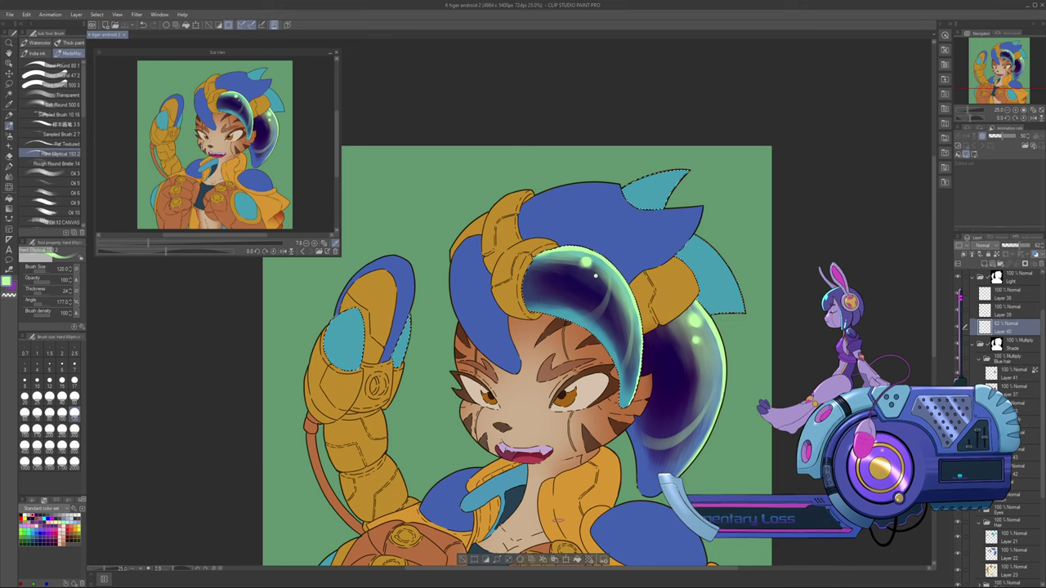
# Review the picture from afar, add a new raster layer above Layer 44, and sample the teal from the front lock
pyautogui.click(1008, 110)
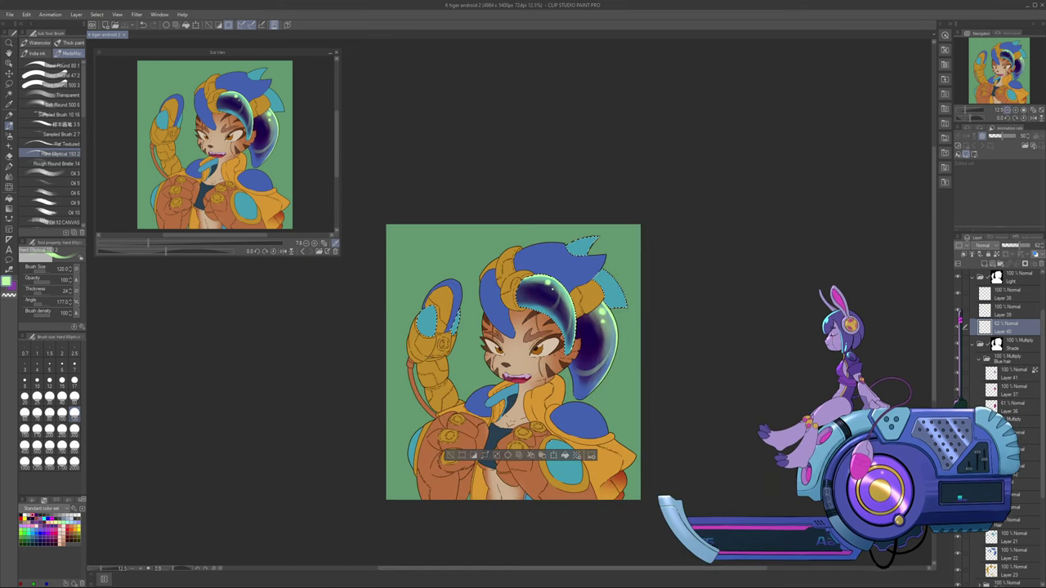
pyautogui.click(1008, 110)
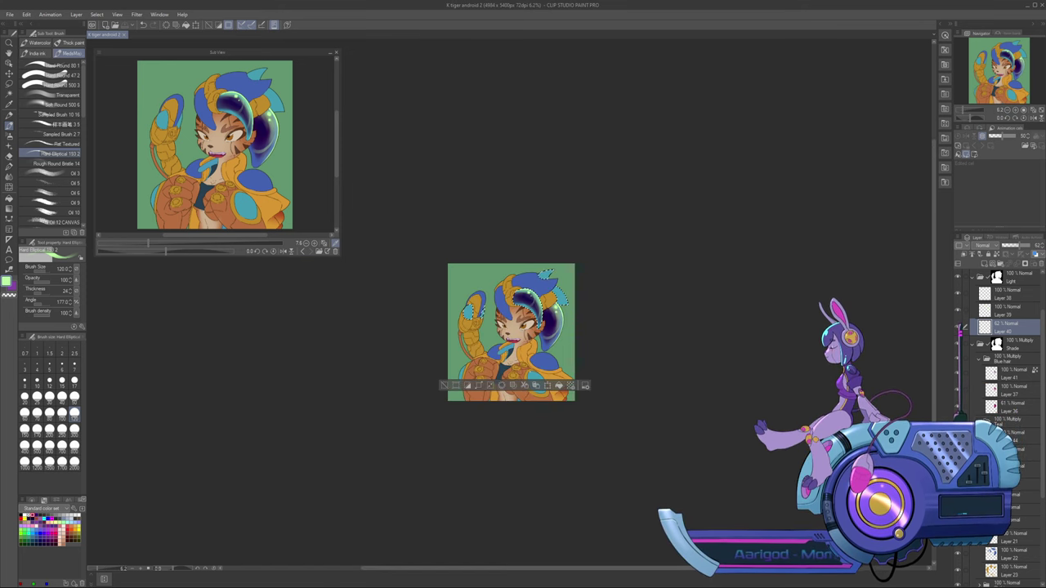
pyautogui.hotkey('ctrl', '+')
pyautogui.hotkey('ctrl', '+')
pyautogui.hotkey('ctrl', '+')
pyautogui.hotkey('ctrl', '+')
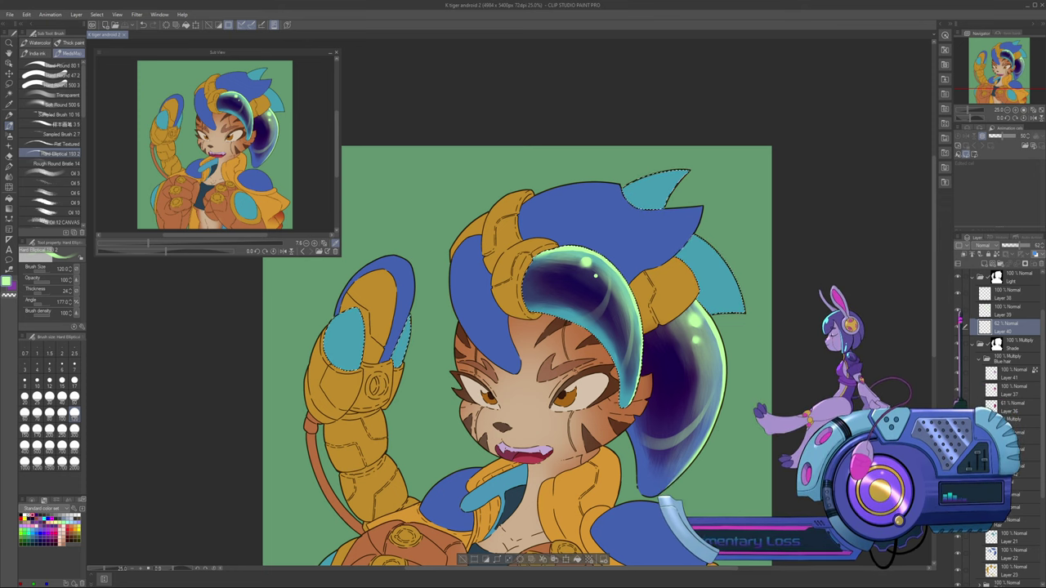
pyautogui.click(1015, 436)
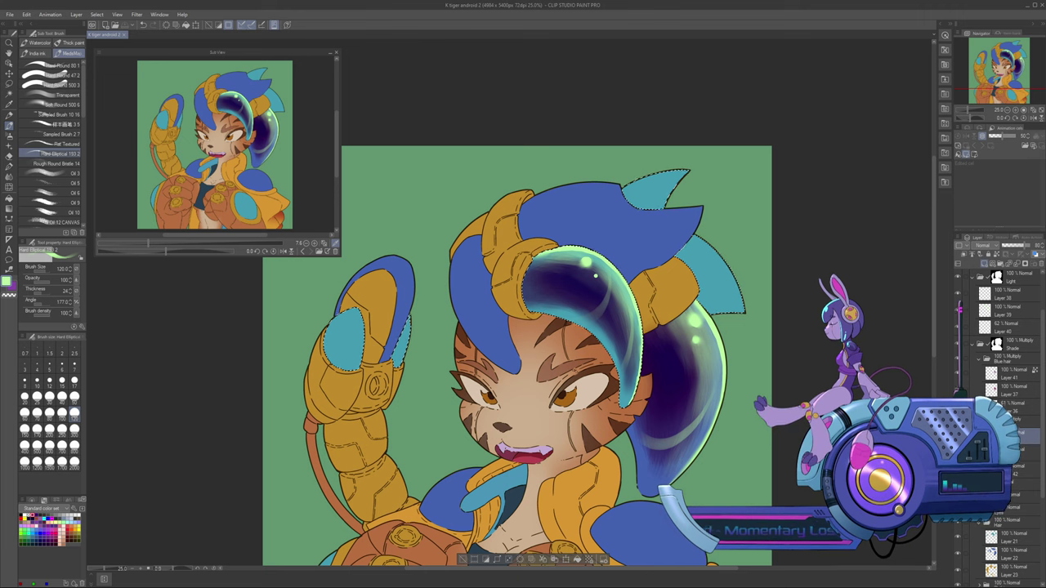
pyautogui.click(985, 264)
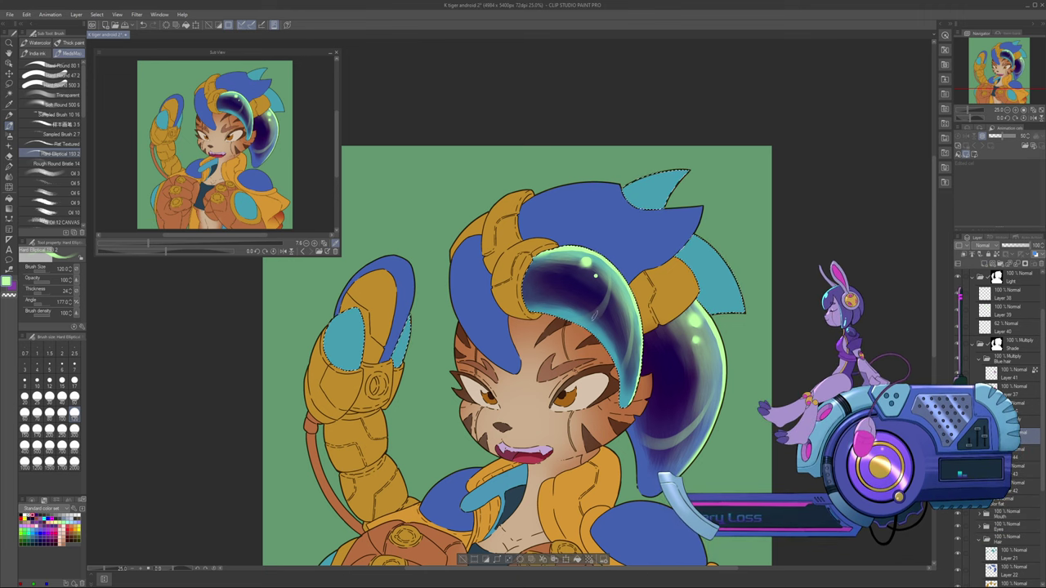
pyautogui.keyDown('alt'); pyautogui.click(579, 317); pyautogui.keyUp('alt')
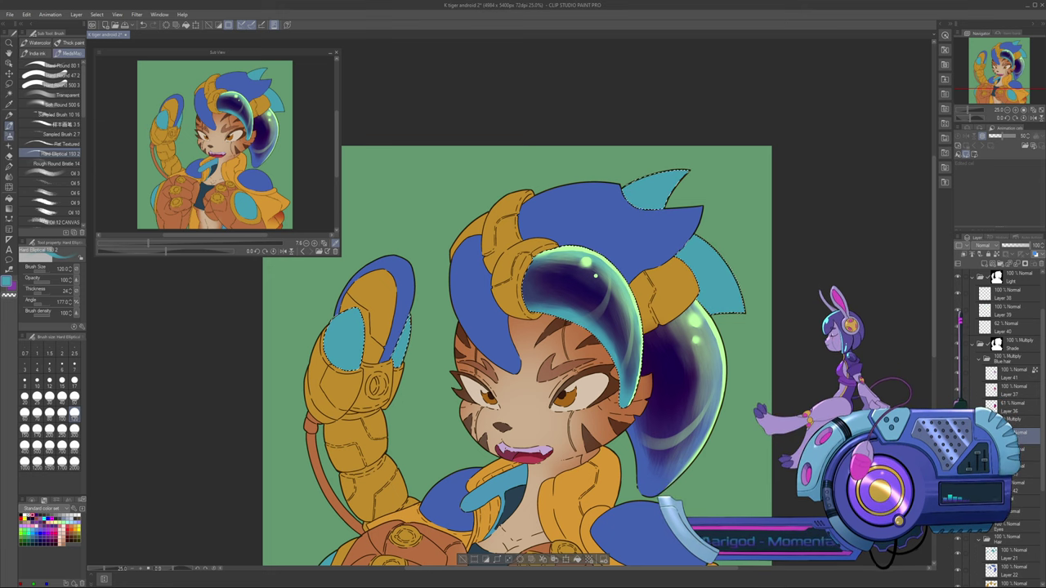
# Airbrush teal over the front lock's dark shading with the Soft airbrush at size 500, with the new layer's opacity reduced to 51%
pyautogui.press('b')
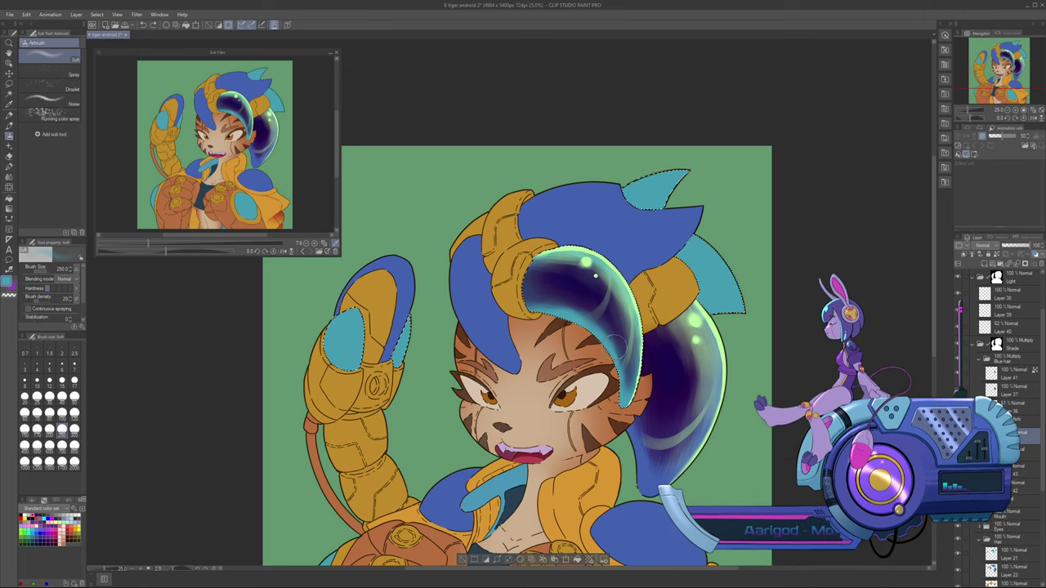
pyautogui.click(1015, 245)
pyautogui.press(']')
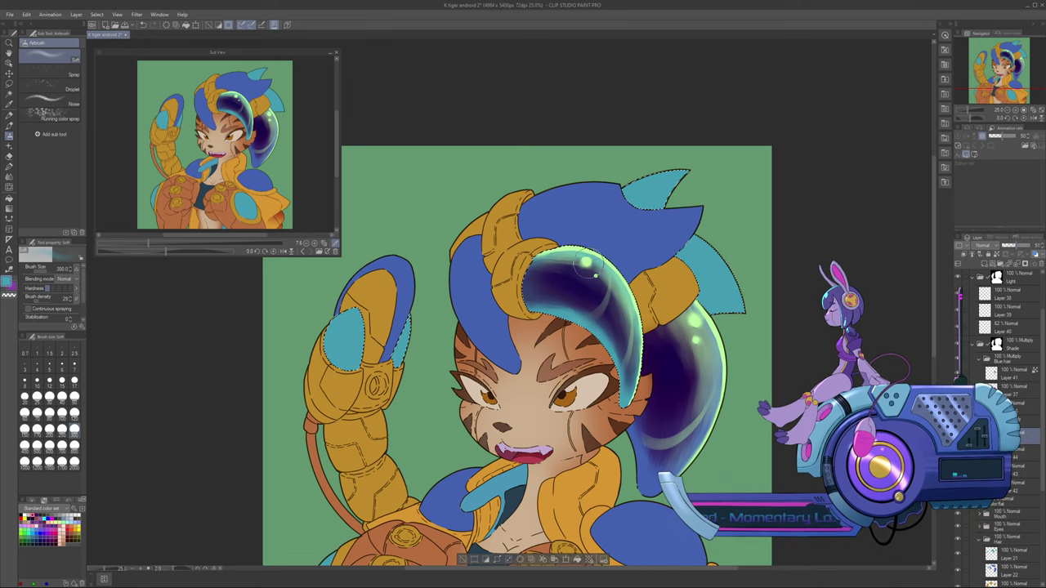
pyautogui.press(']')
pyautogui.press(']')
pyautogui.moveTo(552, 280)
pyautogui.mouseDown()
pyautogui.moveTo(573, 279)
pyautogui.moveTo(629, 400)
pyautogui.mouseUp()
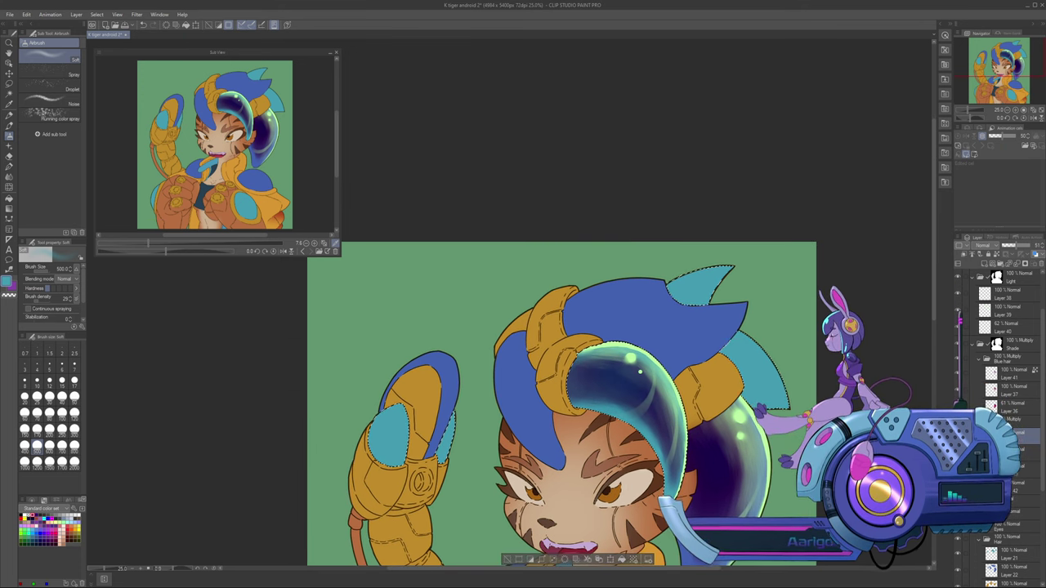
# Lower the opacity of the airbrushed teal layer, Layer 45, to 23%
pyautogui.moveTo(934, 286); pyautogui.dragTo(933, 328)
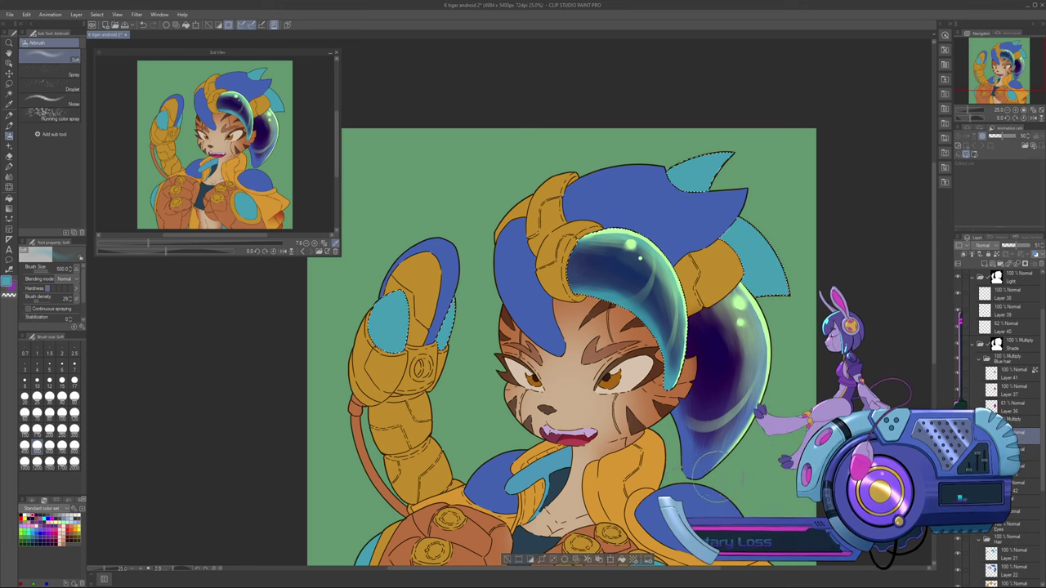
pyautogui.moveTo(1015, 245); pyautogui.dragTo(1008, 246)
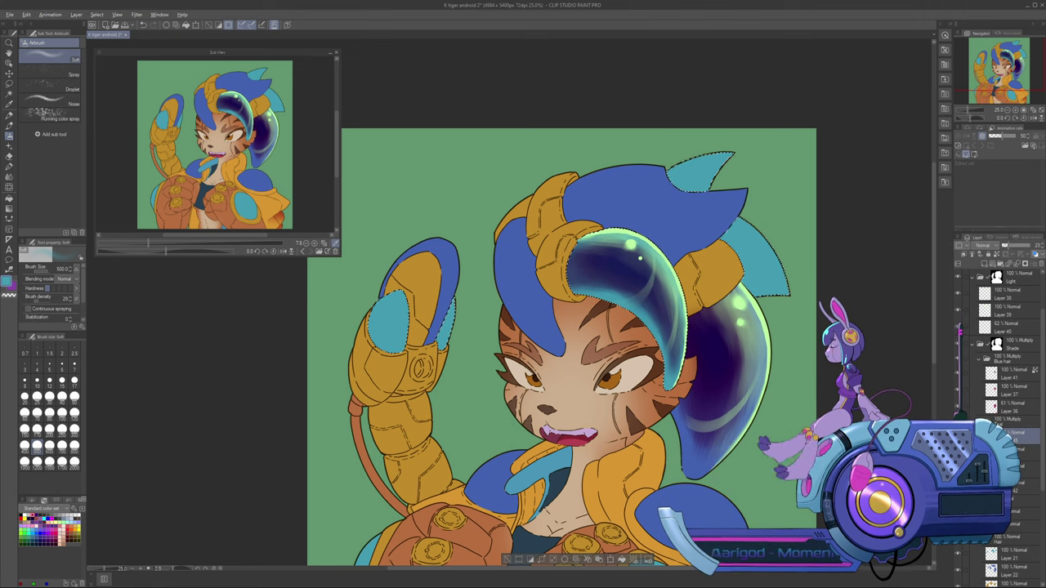
# Add a raster layer above Layer 41 and airbrush sampled blue over the back lock's dark shading within a selection of the blue hair
pyautogui.keyDown('alt'); pyautogui.click(690, 494); pyautogui.keyUp('alt')
pyautogui.click(1013, 373)
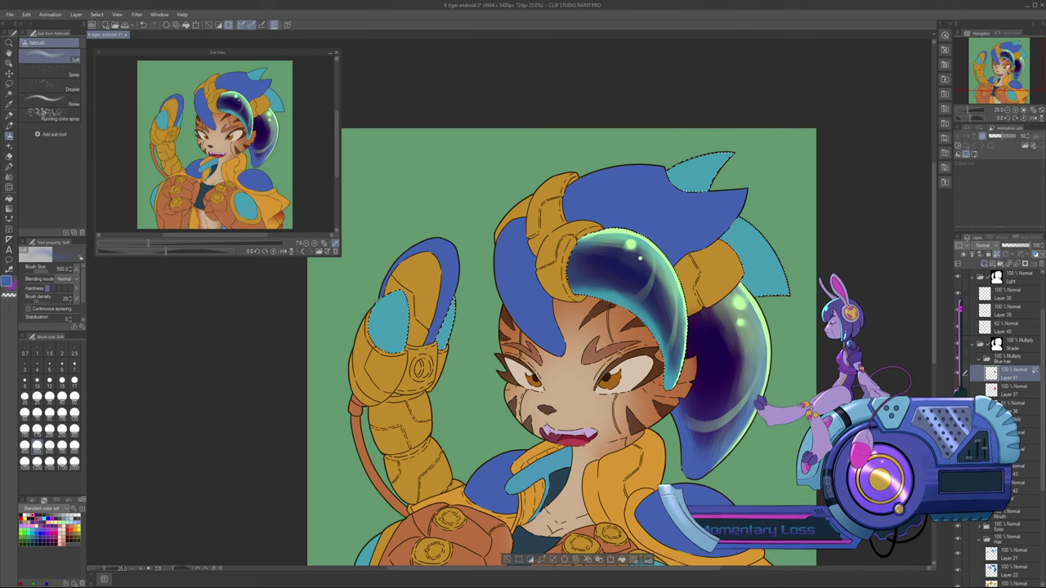
pyautogui.click(985, 264)
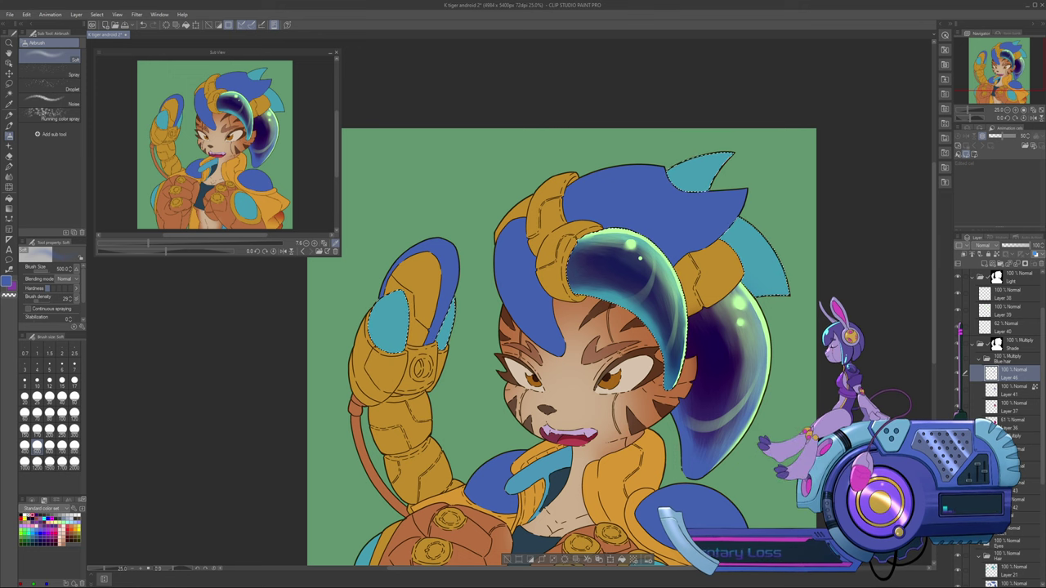
pyautogui.hotkey('ctrl', 'd')
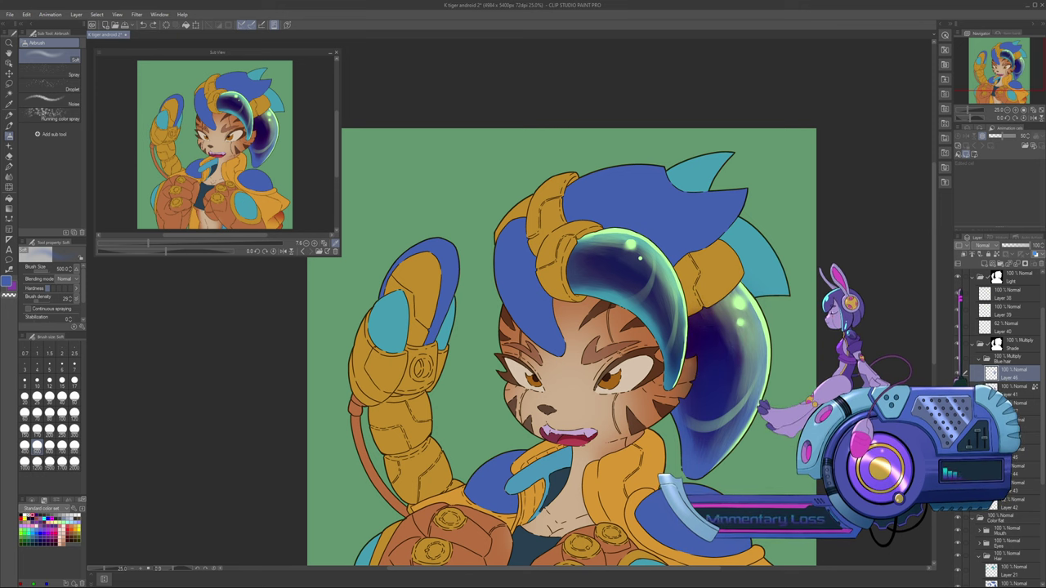
pyautogui.scroll(-4, 1003, 425)
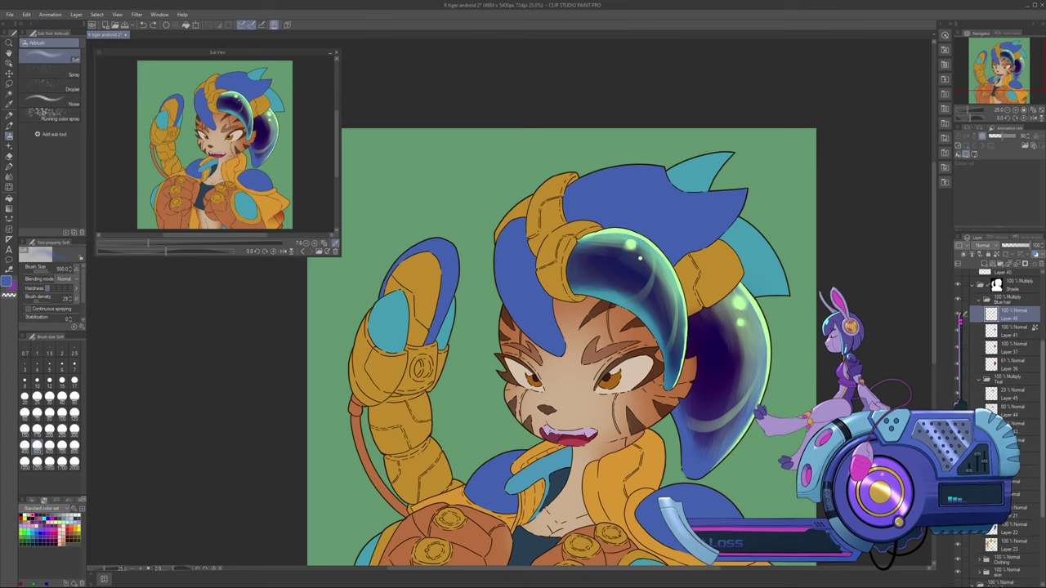
pyautogui.keyDown('ctrl'); pyautogui.click(991, 488); pyautogui.keyUp('ctrl')
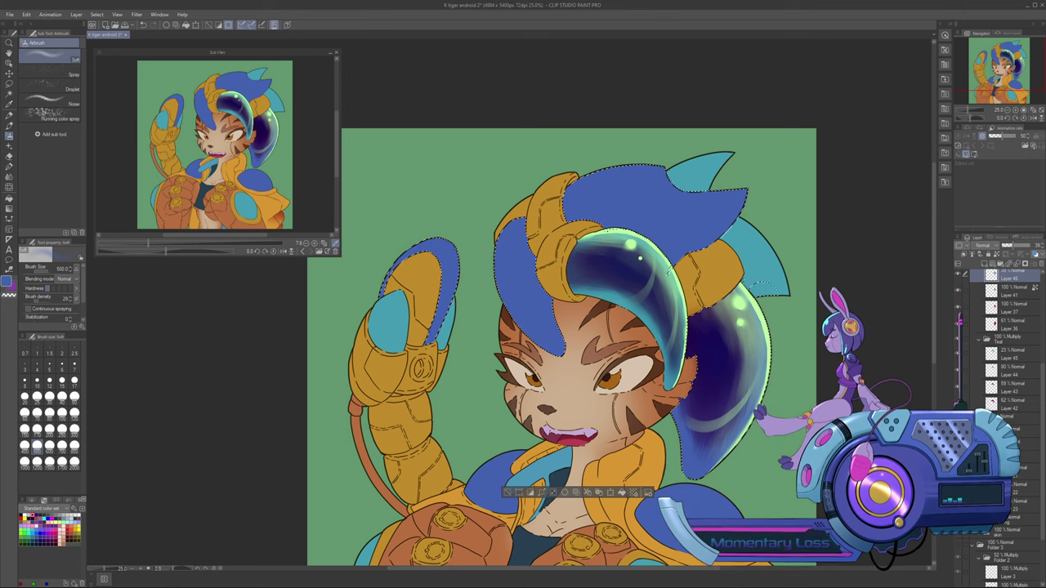
# Clear the selection and set Layer 46's opacity to 58% while judging the picture from afar
pyautogui.hotkey('ctrl', 'd')
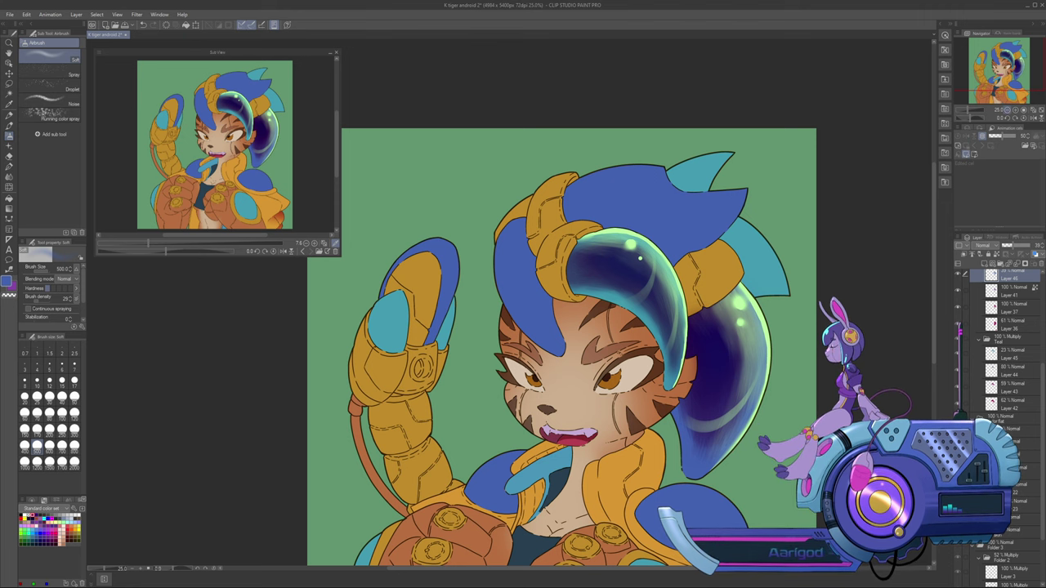
pyautogui.click(1006, 111)
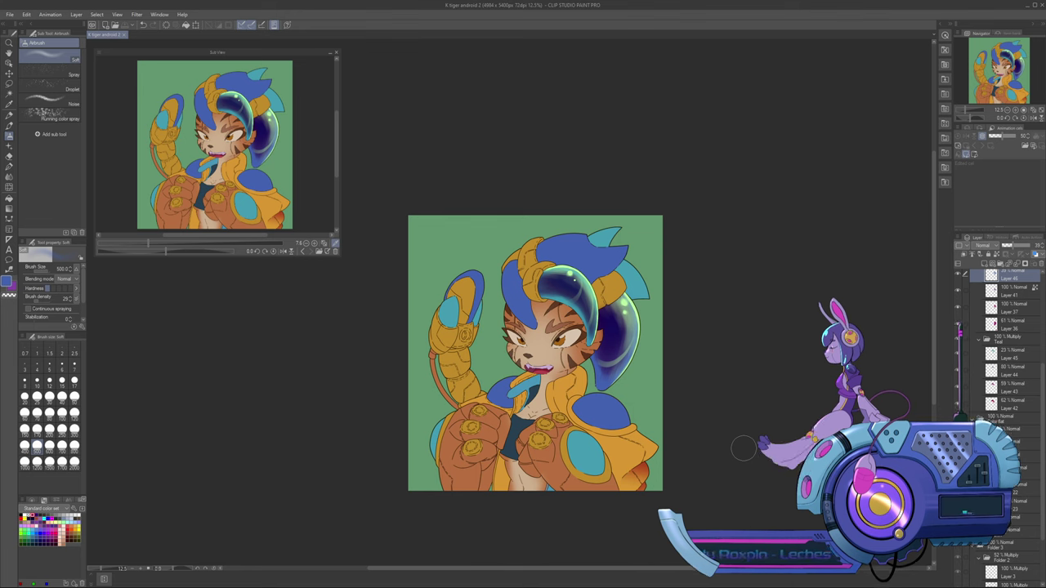
pyautogui.moveTo(1013, 245); pyautogui.dragTo(1019, 245)
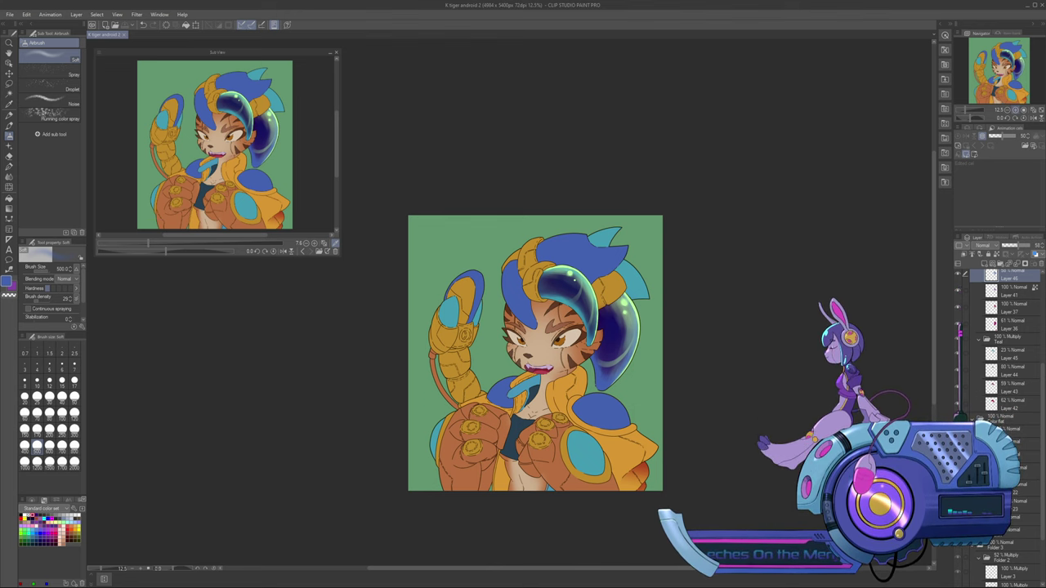
# Soften the airbrushed blue on Layer 46 with the Blur blender at size 170
pyautogui.click(1015, 110)
pyautogui.moveTo(610, 215); pyautogui.dragTo(638, 235)
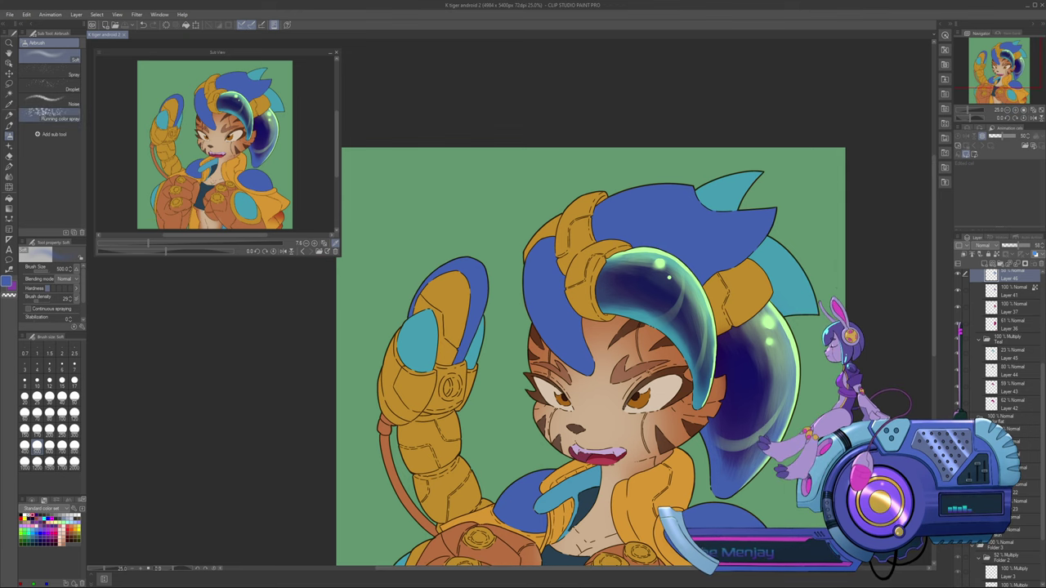
pyautogui.click(9, 175)
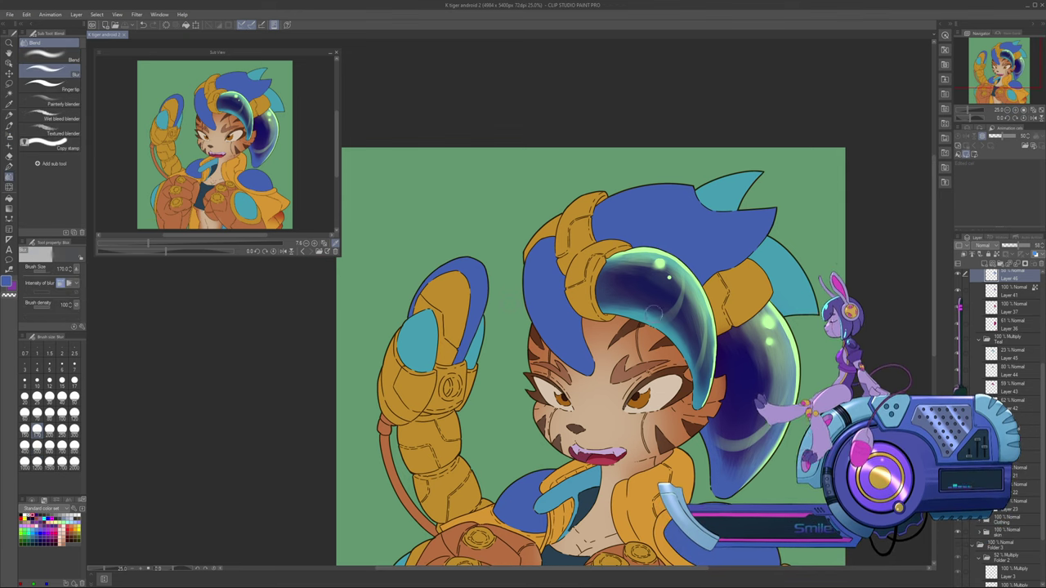
pyautogui.moveTo(663, 271); pyautogui.dragTo(669, 281)
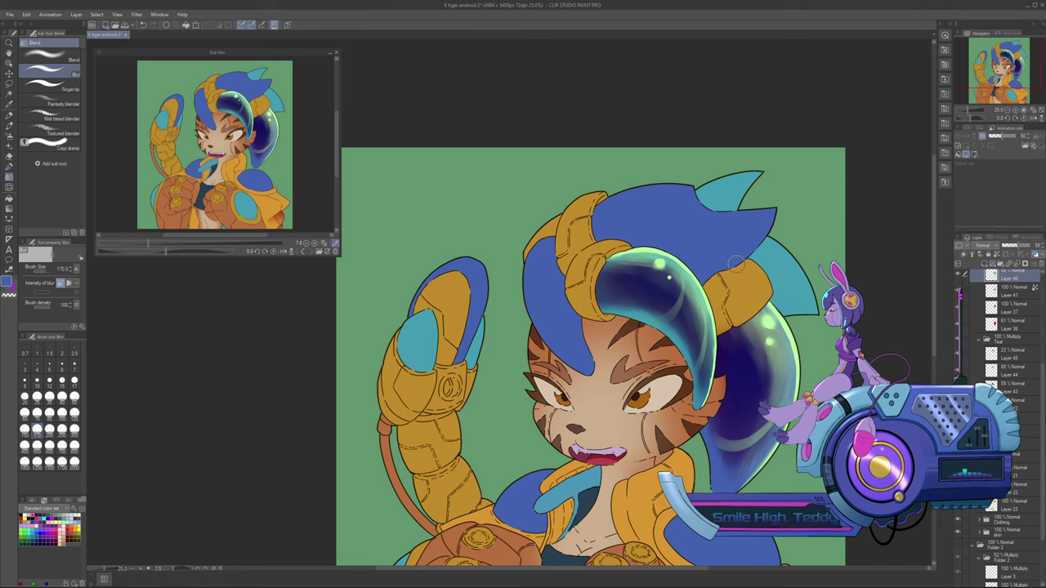
# Select Layer 38 in the Light folder and toggle its visibility to check which highlights it holds
pyautogui.scroll(4, 1001, 318)
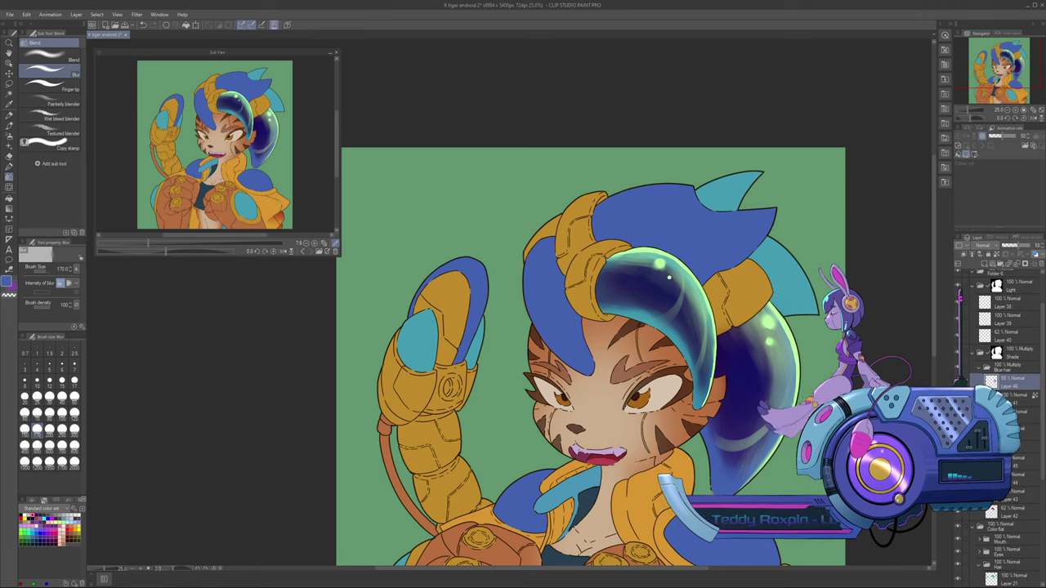
pyautogui.click(1006, 319)
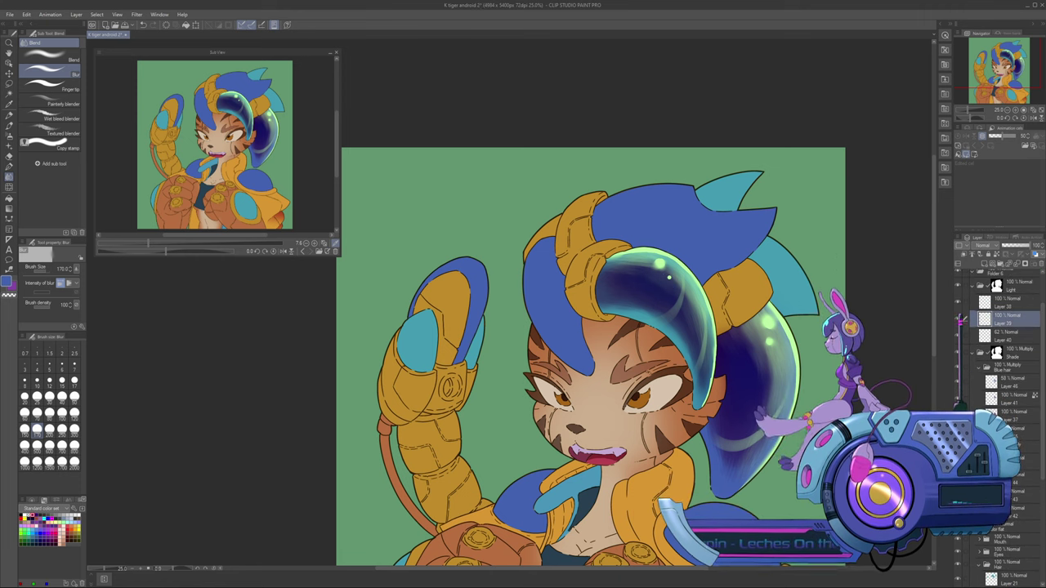
pyautogui.click(1006, 303)
pyautogui.click(958, 302)
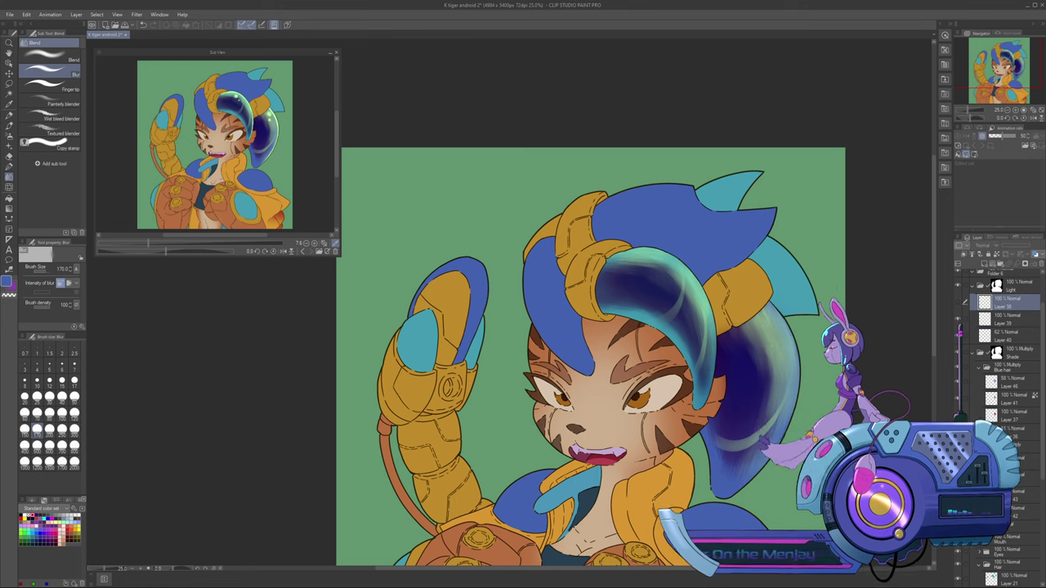
pyautogui.click(957, 303)
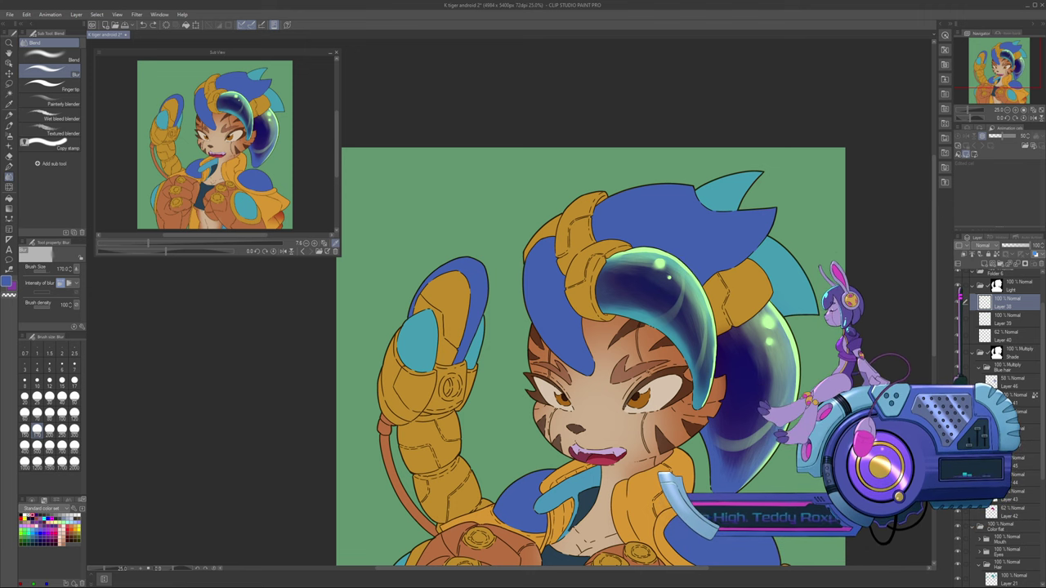
# Reduce the Blur blender to size 70 for softening the front lock's highlights on Layer 38
pyautogui.click(1015, 110)
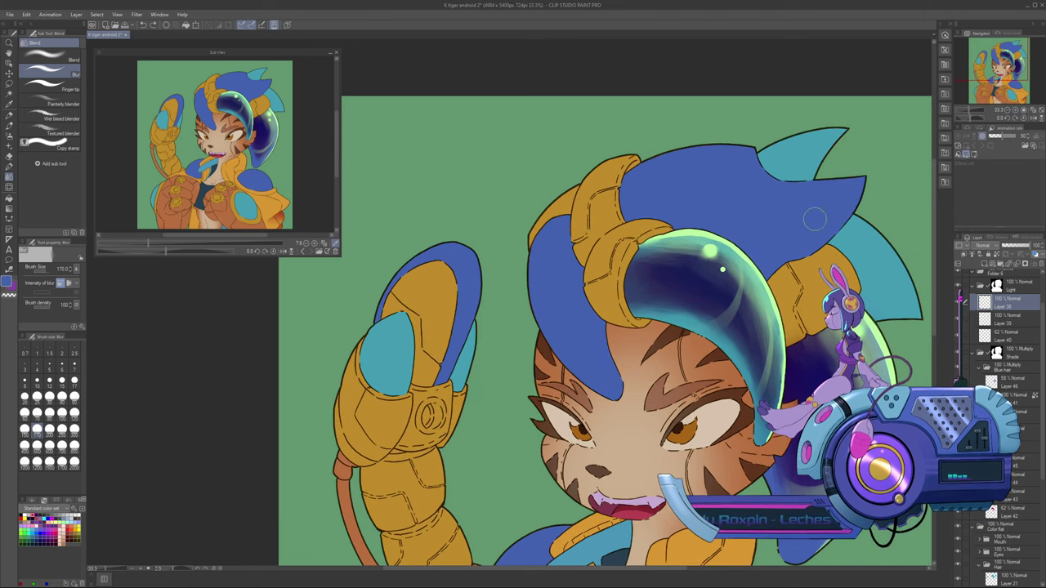
pyautogui.press('[')
pyautogui.press('[')
pyautogui.press('[')
pyautogui.press('[')
pyautogui.press('[')
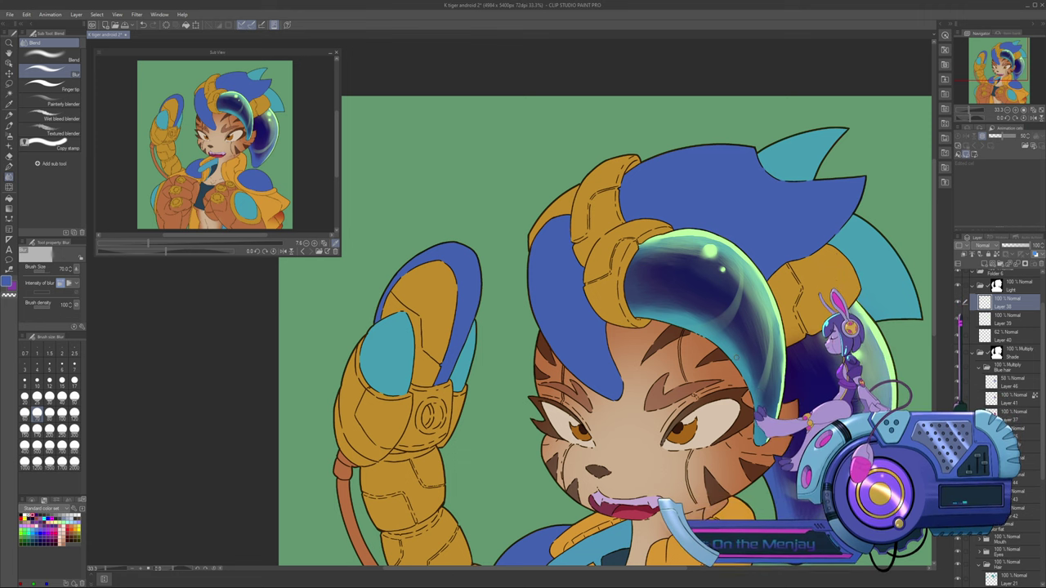
# Switch to the Hard eraser and reduce its size to 40 for trimming the highlights on Layer 38
pyautogui.press('e')
pyautogui.click(49, 56)
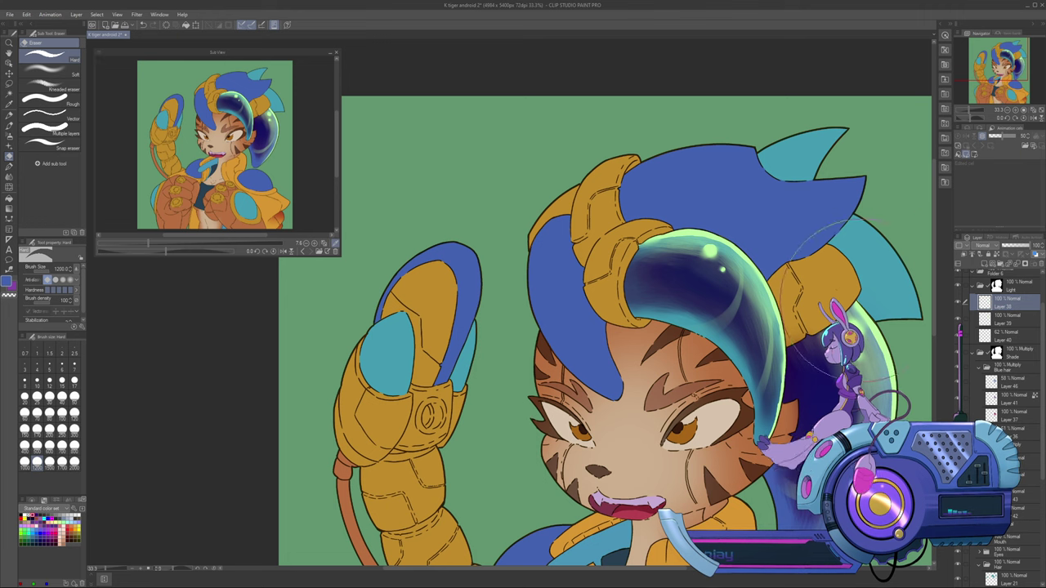
pyautogui.press('[')
pyautogui.press('[')
pyautogui.press('[')
pyautogui.press('[')
pyautogui.press('[')
pyautogui.press('[')
pyautogui.press('[')
pyautogui.press('[')
pyautogui.press('[')
pyautogui.press('[')
pyautogui.press('[')
pyautogui.press('[')
pyautogui.press('[')
pyautogui.press('[')
pyautogui.press('[')
pyautogui.press('[')
pyautogui.press('[')
pyautogui.press('[')
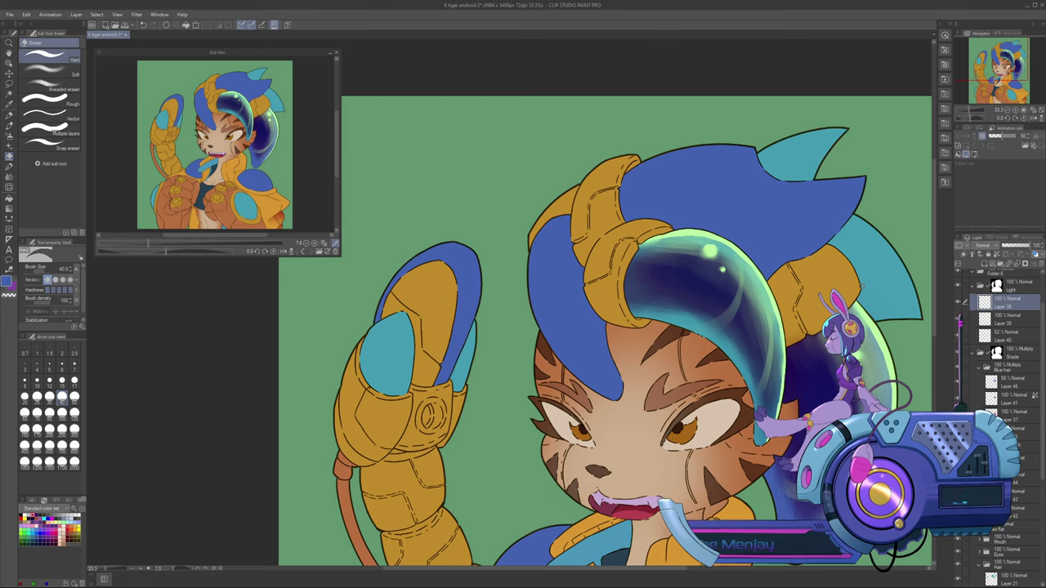
# Examine the rendered hair locks from afar and close up, comparing them with the unshaded blue fringe
pyautogui.click(1007, 109)
pyautogui.moveTo(990, 65); pyautogui.dragTo(992, 69)
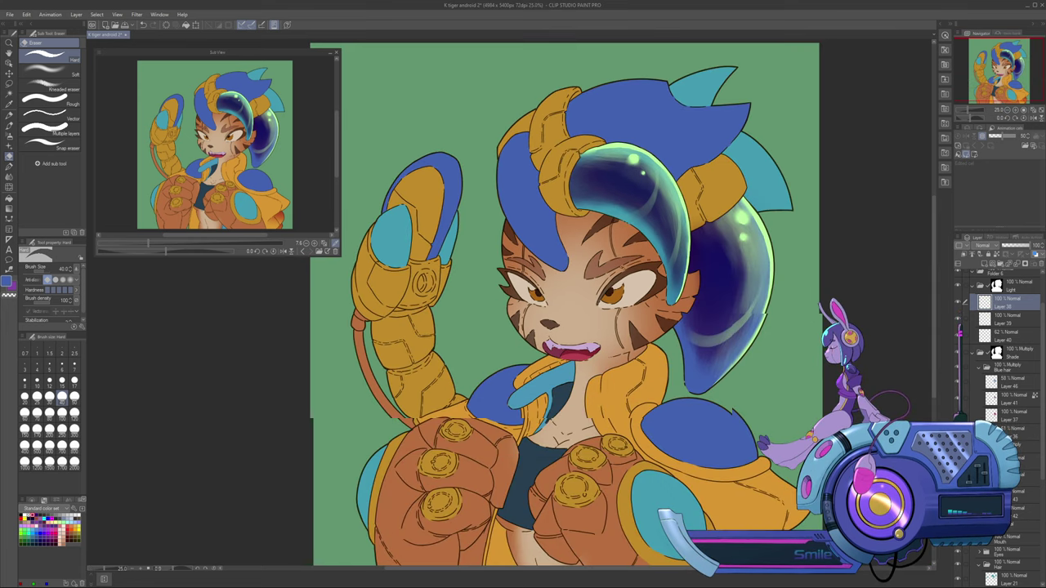
pyautogui.moveTo(563, 302); pyautogui.dragTo(537, 279)
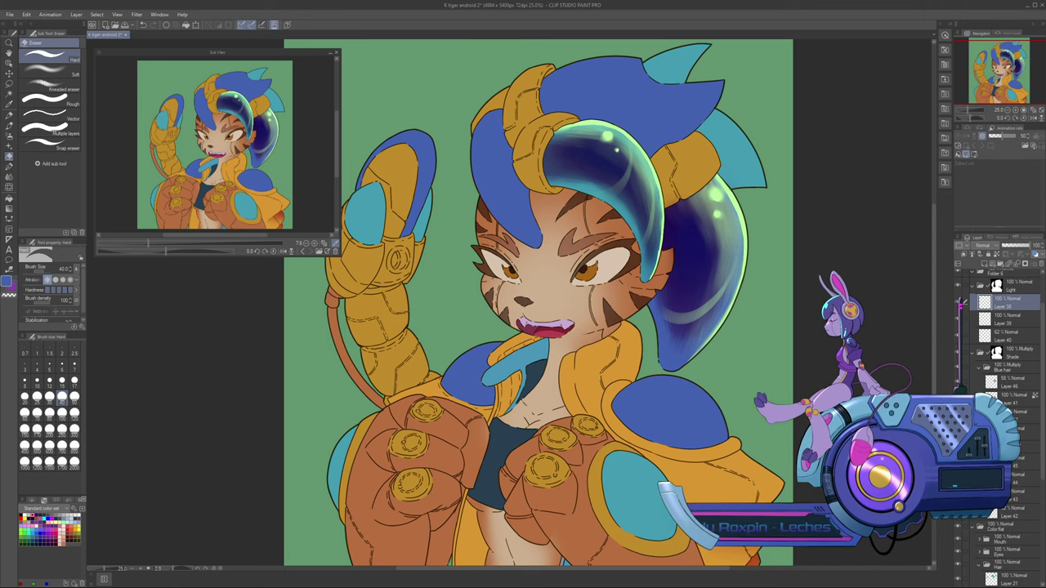
pyautogui.moveTo(572, 286); pyautogui.dragTo(628, 400)
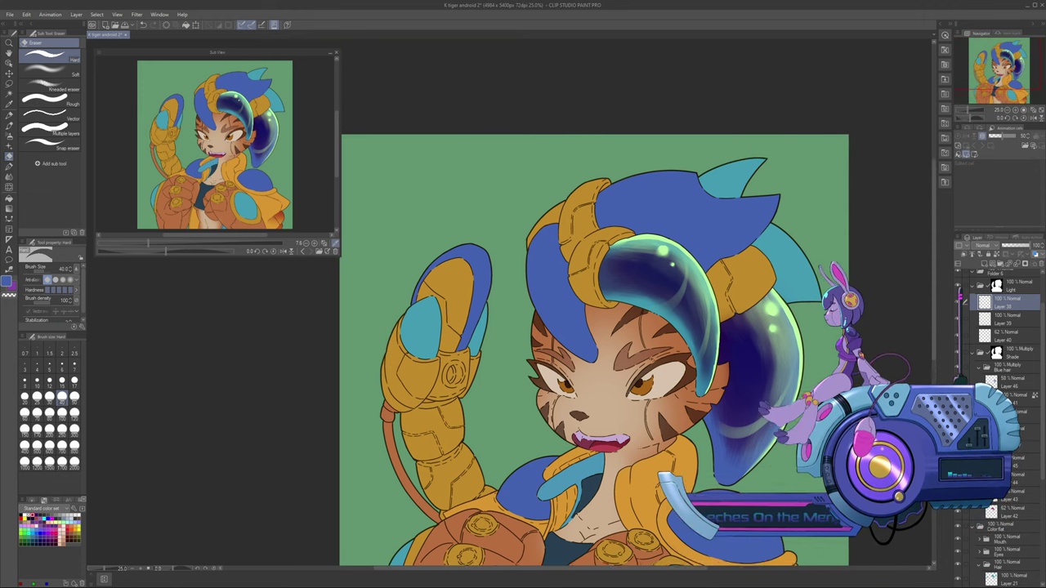
pyautogui.moveTo(989, 57); pyautogui.dragTo(990, 62)
pyautogui.click(1015, 109)
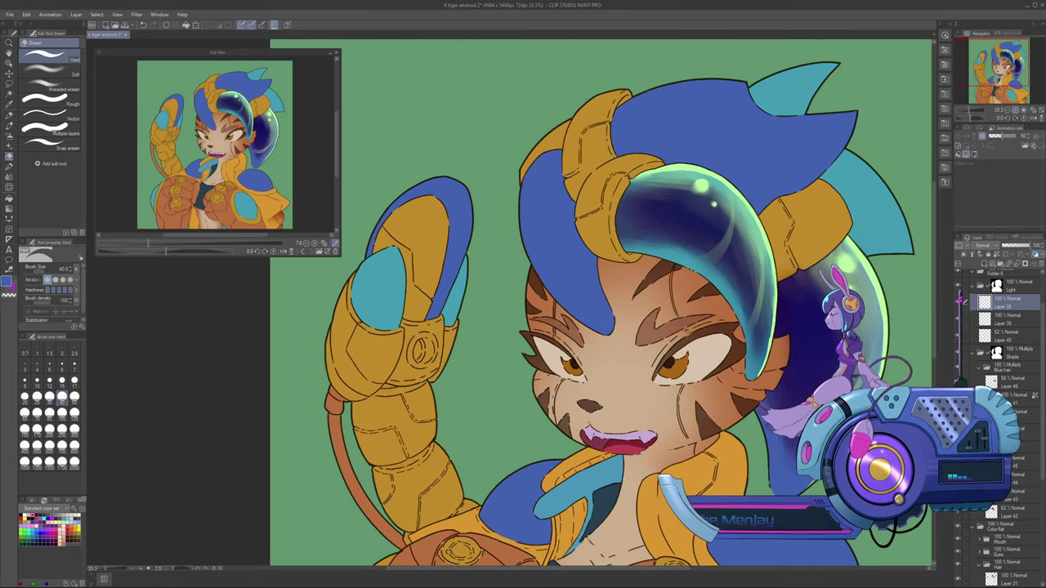
pyautogui.moveTo(581, 290); pyautogui.dragTo(568, 281)
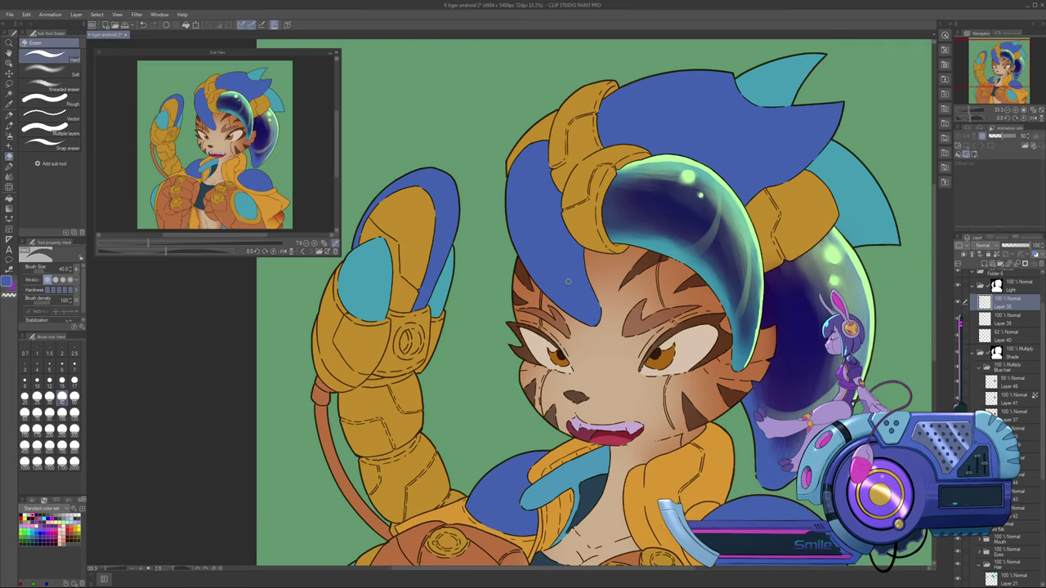
# Load the blue hair's flat colour as a selection, choose dark magenta and make Layer 43 the active shading layer
pyautogui.moveTo(1042, 351); pyautogui.dragTo(1042, 411)
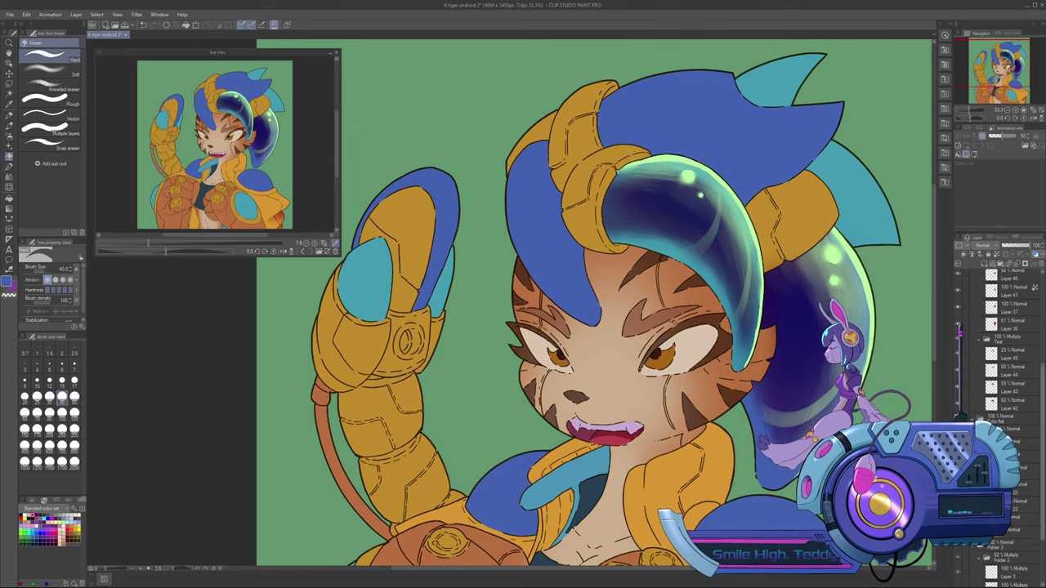
pyautogui.scroll(-1, 1000, 344)
pyautogui.keyDown('ctrl'); pyautogui.click(990, 460); pyautogui.keyUp('ctrl')
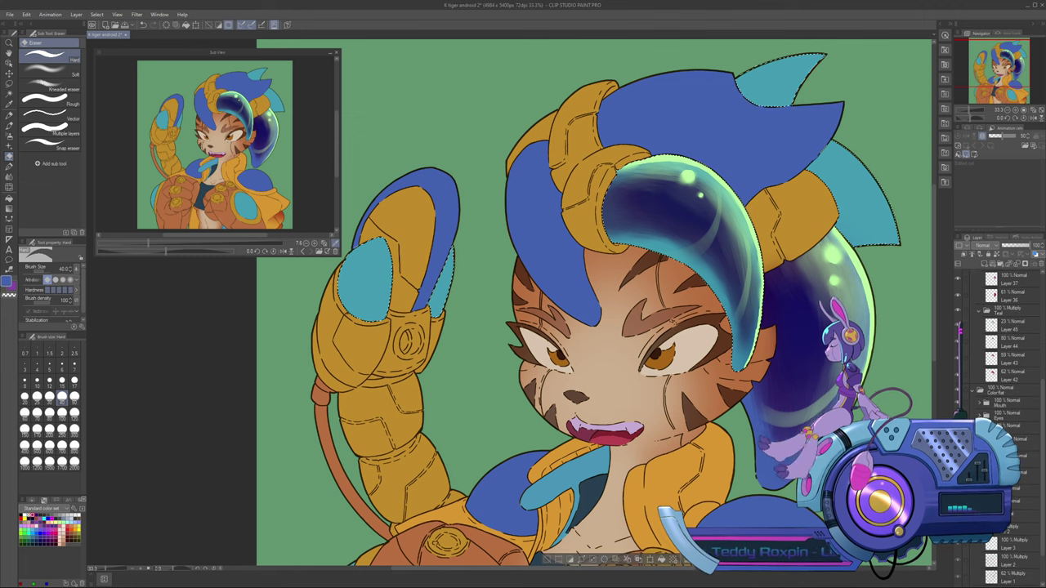
pyautogui.keyDown('ctrl'); pyautogui.click(990, 477); pyautogui.keyUp('ctrl')
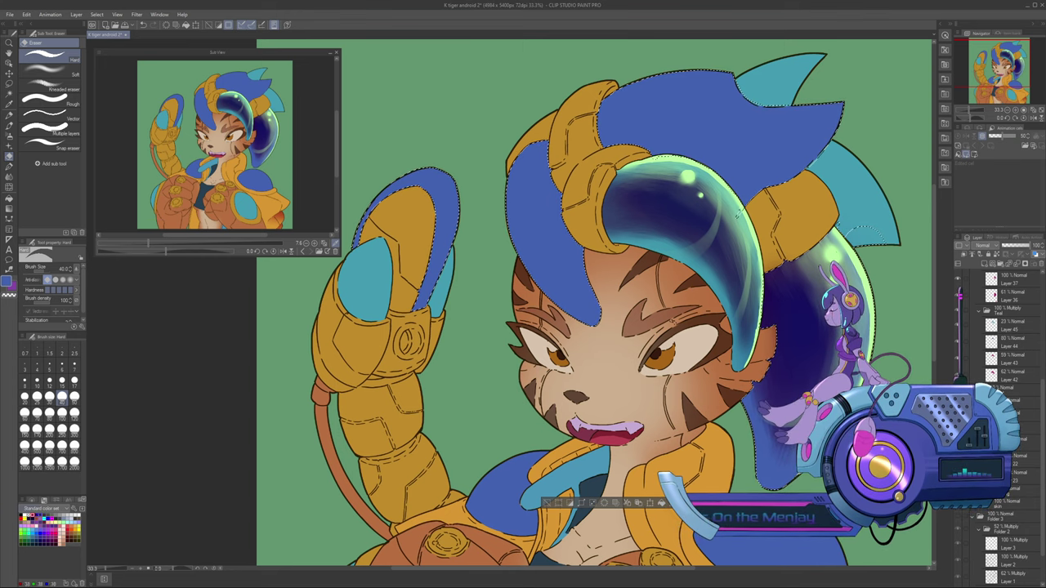
pyautogui.click(33, 516)
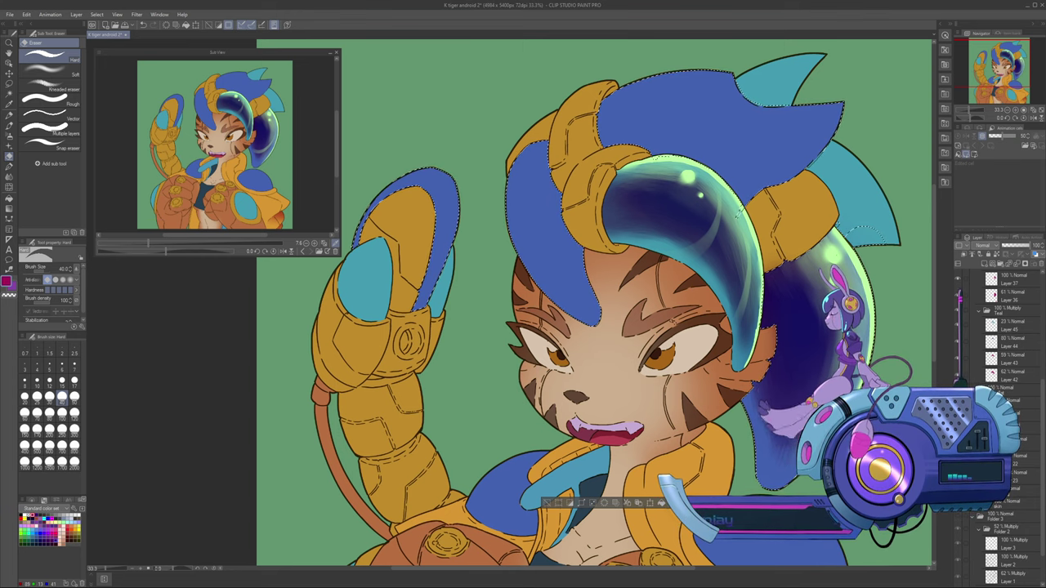
pyautogui.click(961, 357)
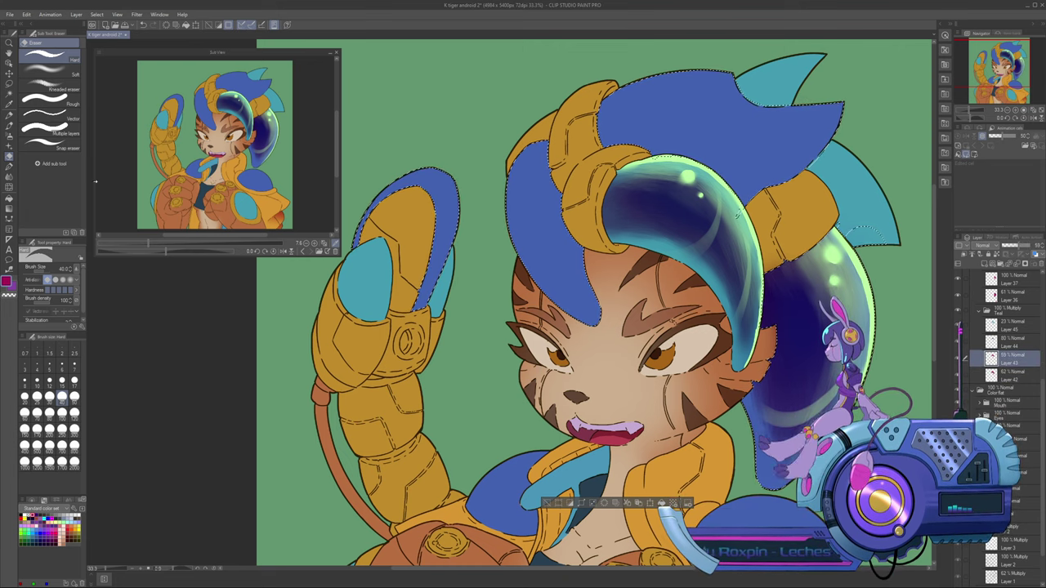
# Shade the blue fringe in dark magenta on Layer 43 with the Rough Round Bristle brush at sizes 200, 150 and 100
pyautogui.press('b')
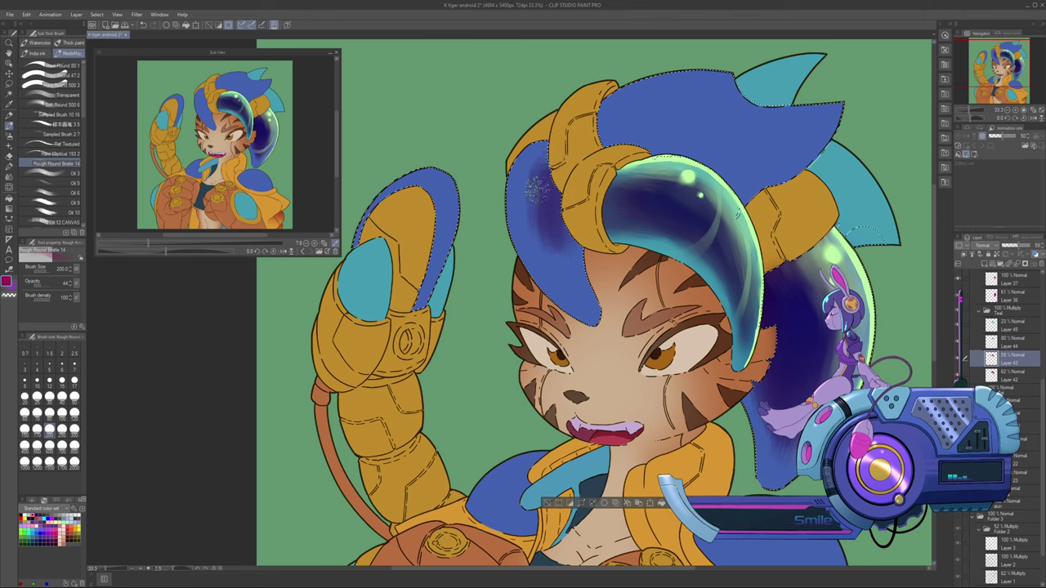
pyautogui.moveTo(537, 190); pyautogui.dragTo(549, 156)
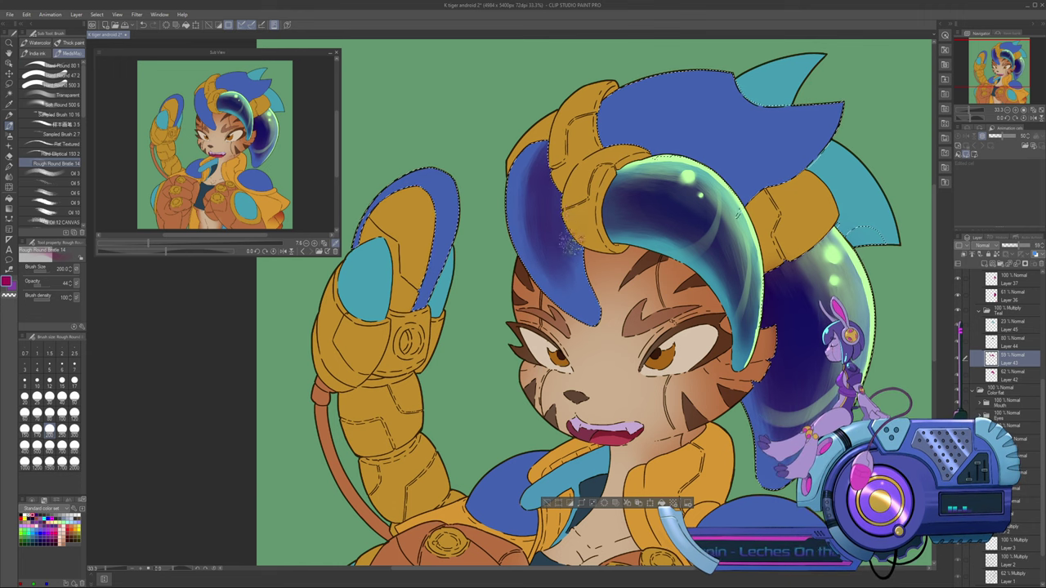
pyautogui.press('[')
pyautogui.press('[')
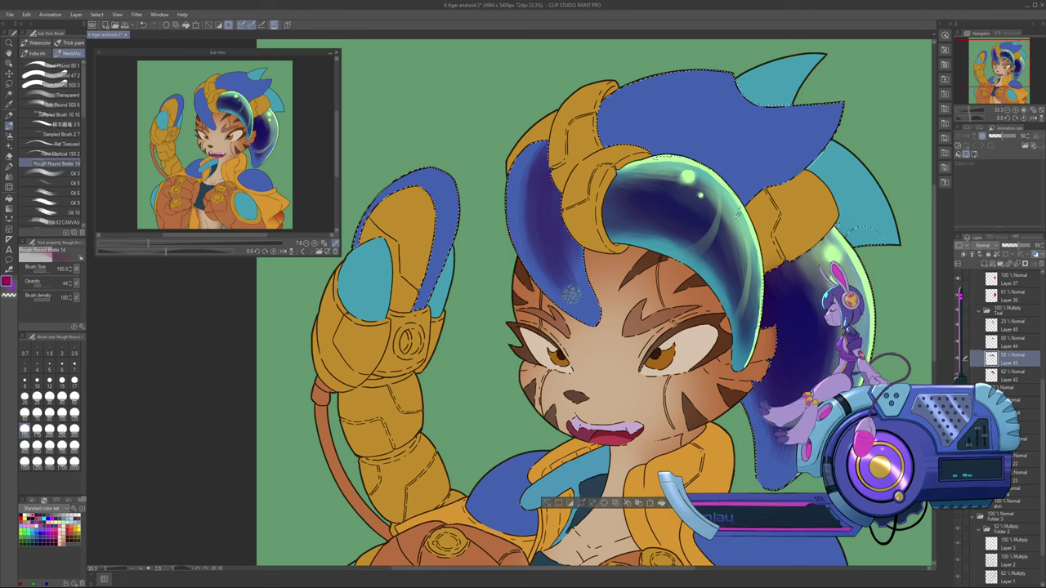
pyautogui.press('[')
pyautogui.press('[')
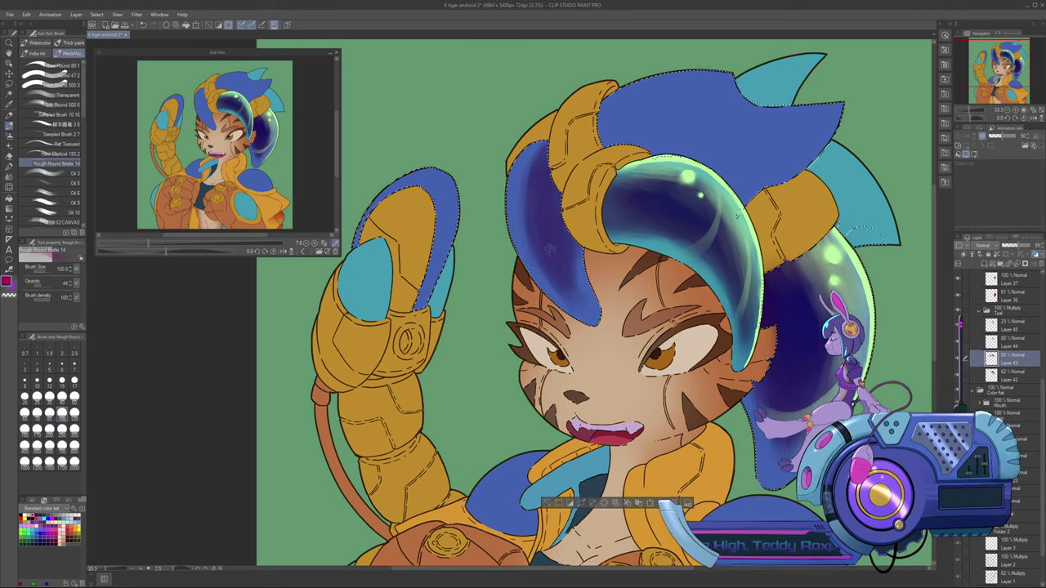
pyautogui.press(']')
pyautogui.press(']')
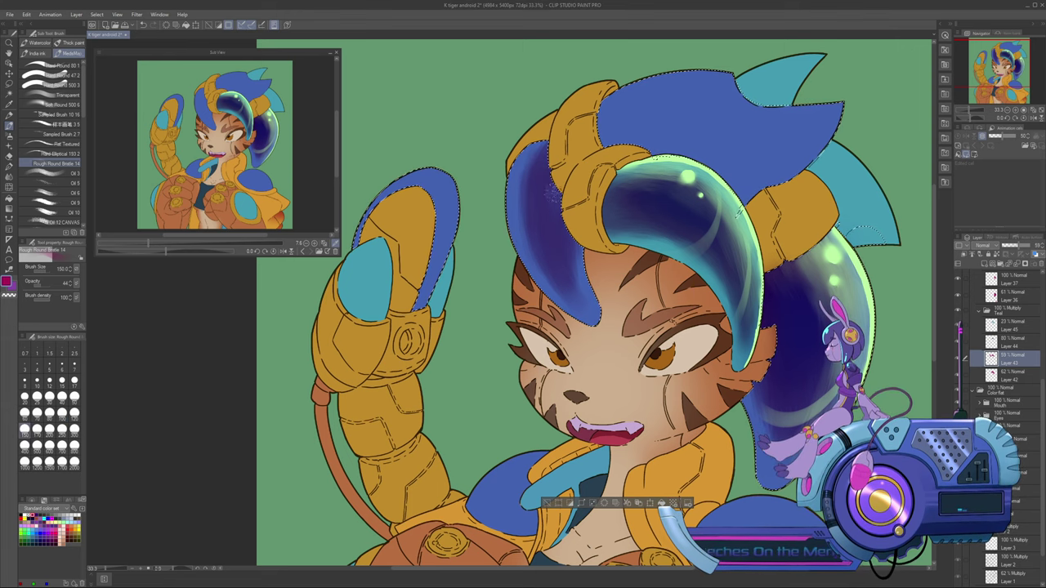
# Deepen the fringe's magenta shading beside the headband, alternating between Layer 42 and Layer 43 at brush sizes from 100 to 200
pyautogui.click(1013, 376)
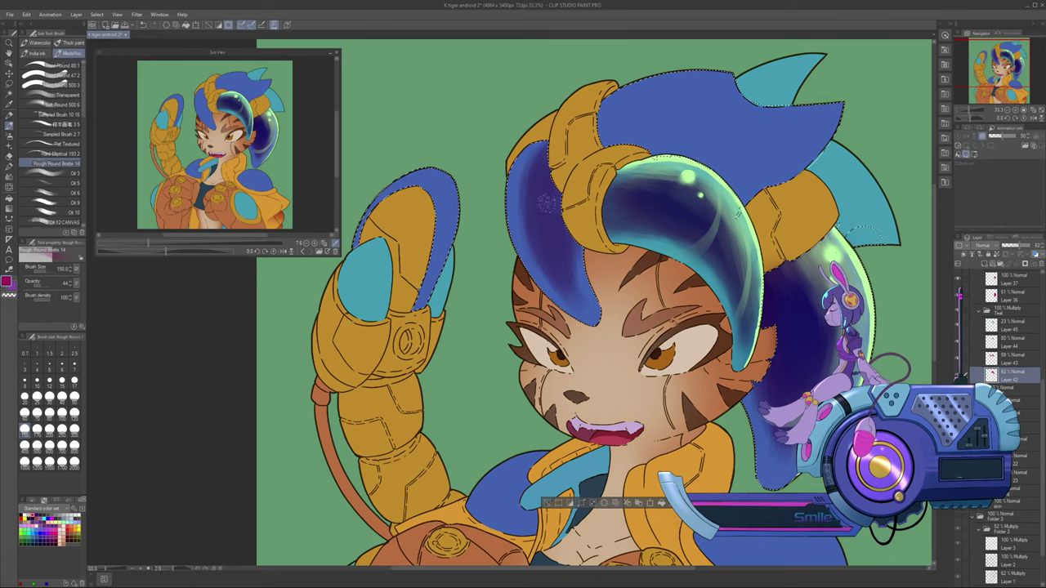
pyautogui.press(']')
pyautogui.press(']')
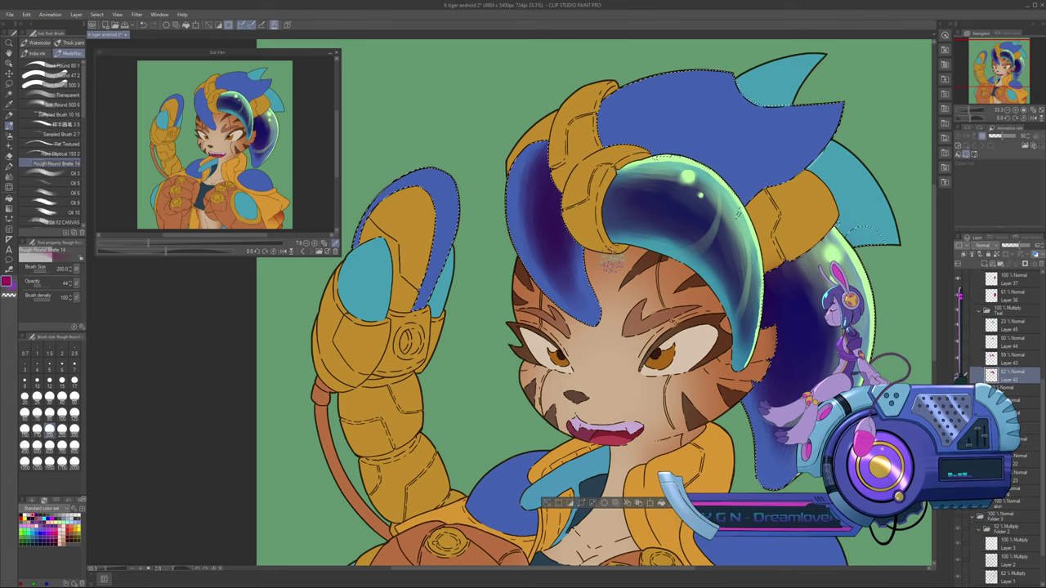
pyautogui.click(1013, 358)
pyautogui.press('[')
pyautogui.press('[')
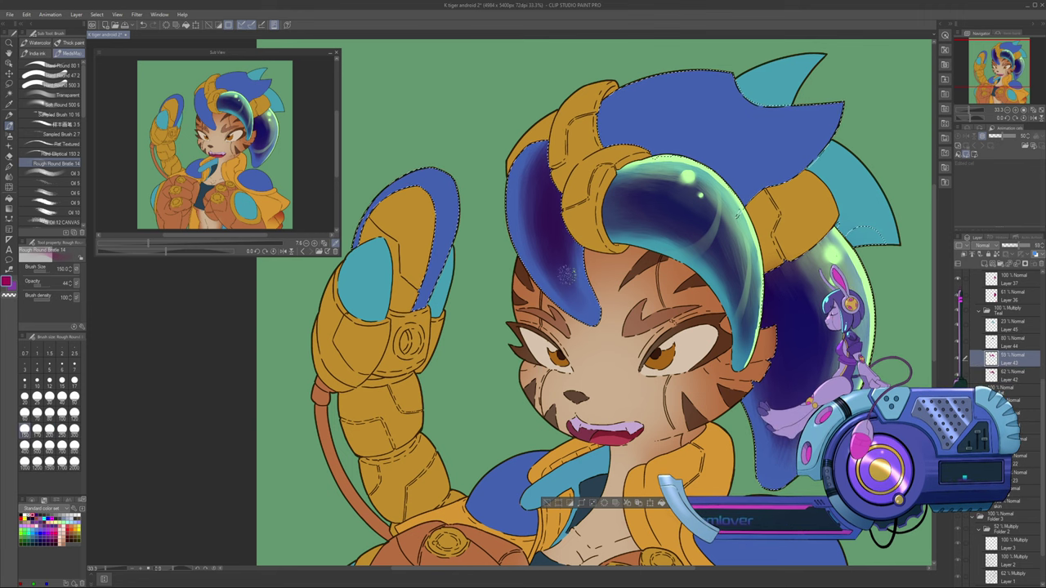
pyautogui.press('[')
pyautogui.press('[')
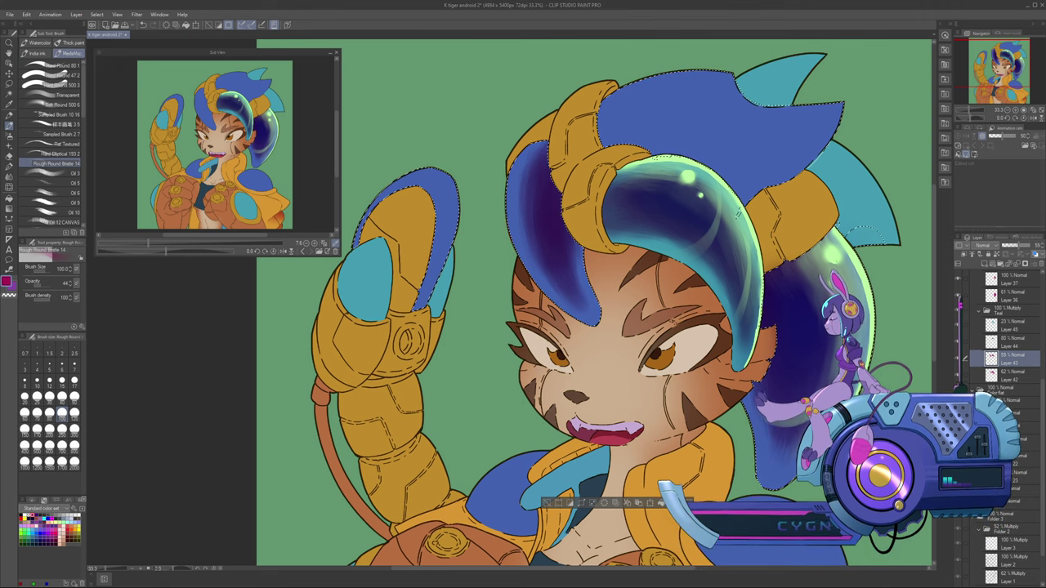
pyautogui.hotkey('alt', '[')
pyautogui.press(']')
pyautogui.press(']')
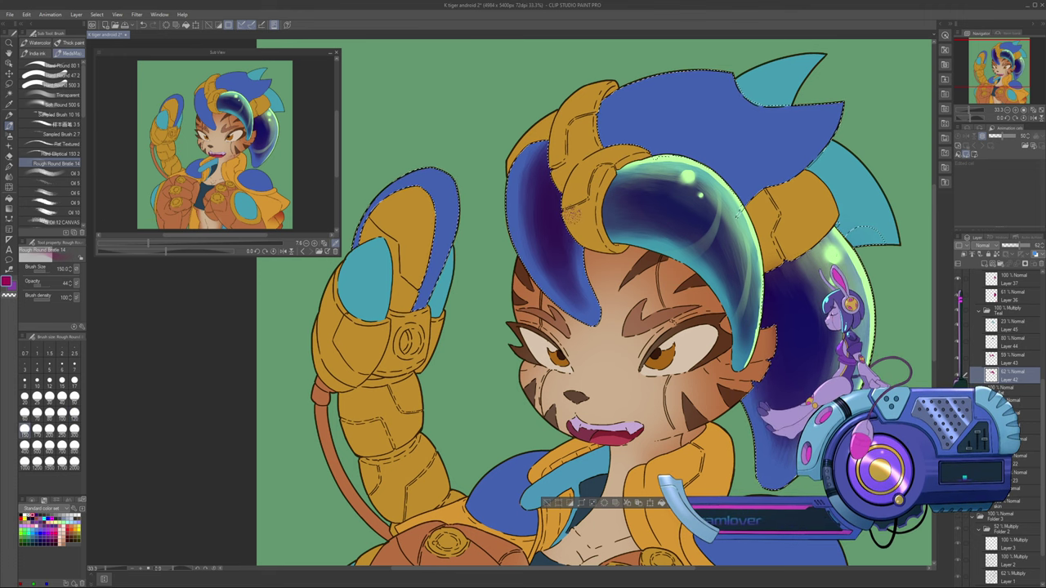
# Make Layer 44 active and darken the core of the fringe with dark purple
pyautogui.click(961, 323)
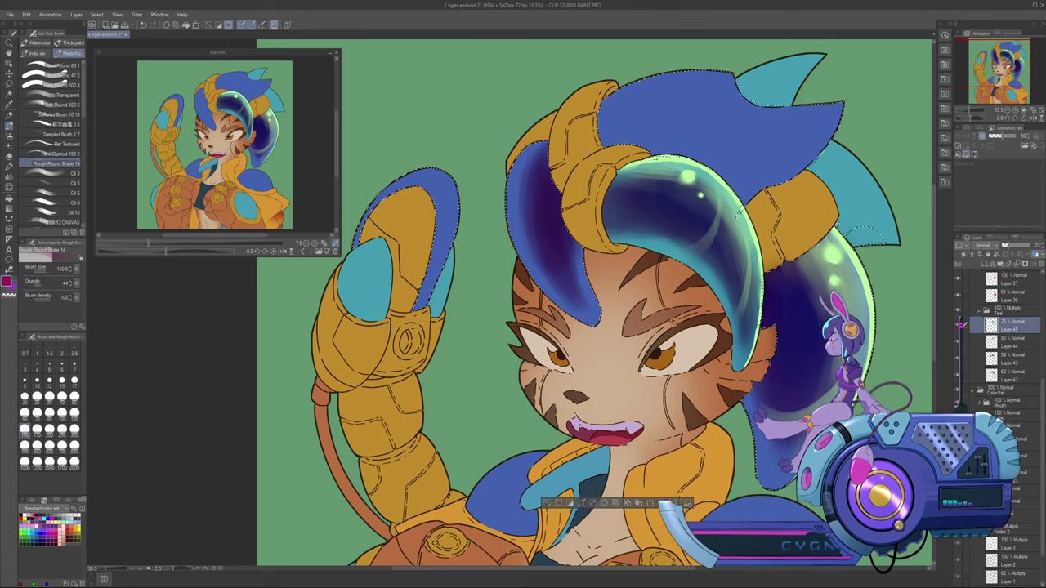
pyautogui.click(960, 340)
pyautogui.click(35, 516)
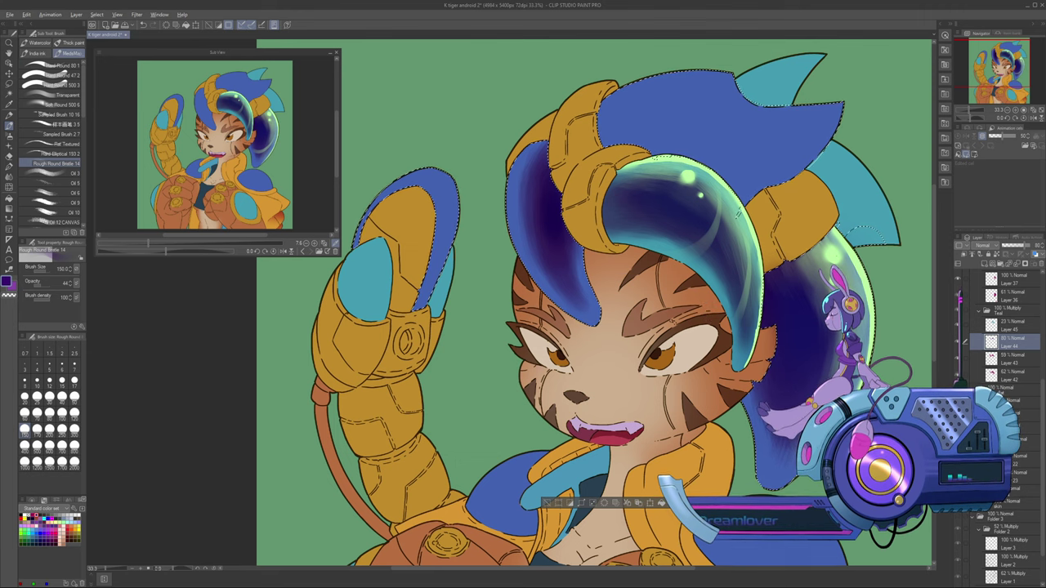
# Sample light green from the front lock's highlight and switch to the G-pen for highlighting the fringe
pyautogui.keyDown('alt'); pyautogui.click(688, 177); pyautogui.keyUp('alt')
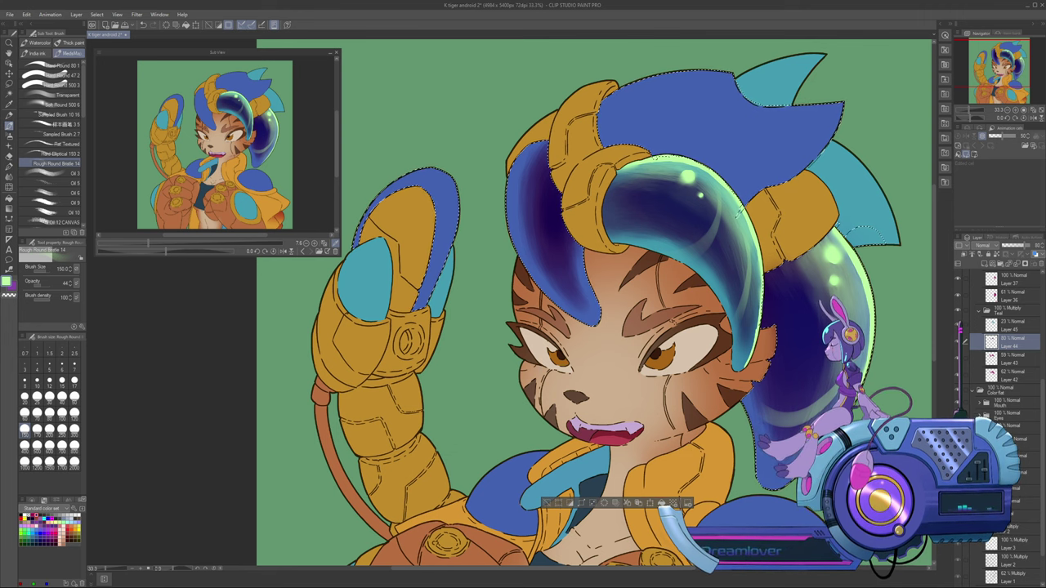
pyautogui.press('p')
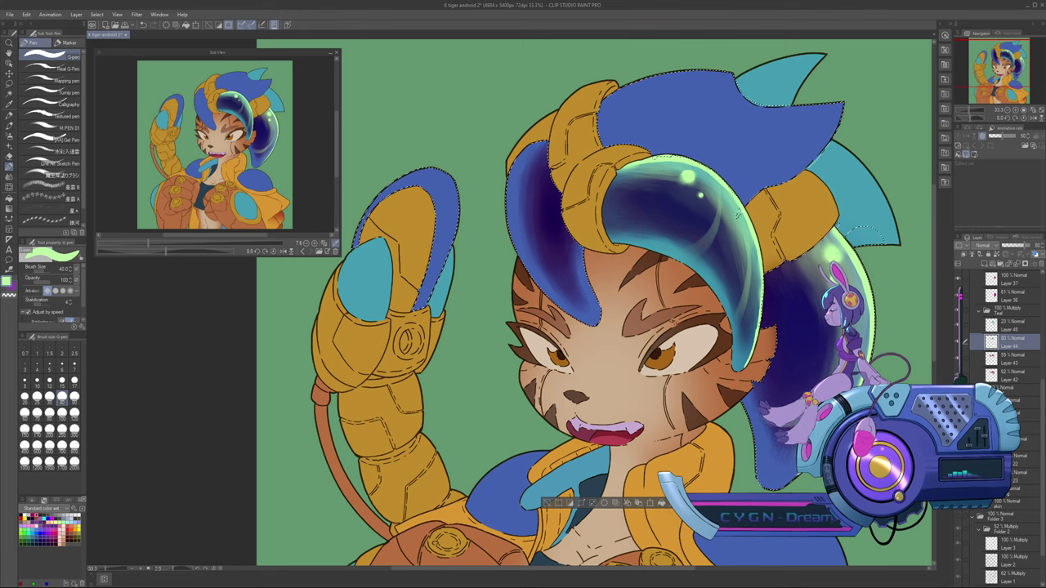
pyautogui.scroll(5, 1005, 343)
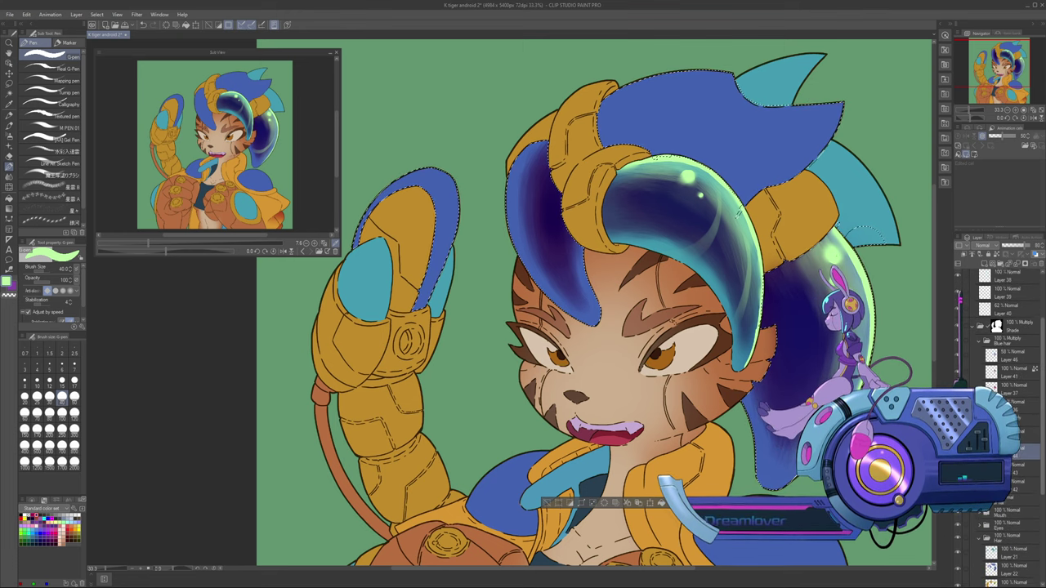
pyautogui.scroll(1, 1005, 343)
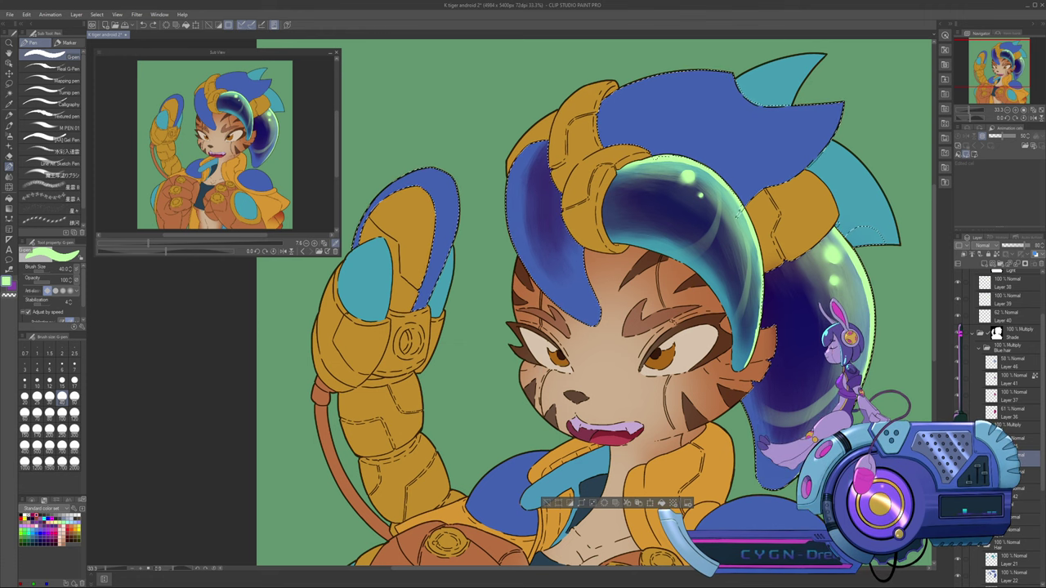
# Undo the fringe shading painted in the Teal folder, keeping the blue hair selected
pyautogui.hotkey('ctrl', 'z')
pyautogui.hotkey('ctrl', 'z')
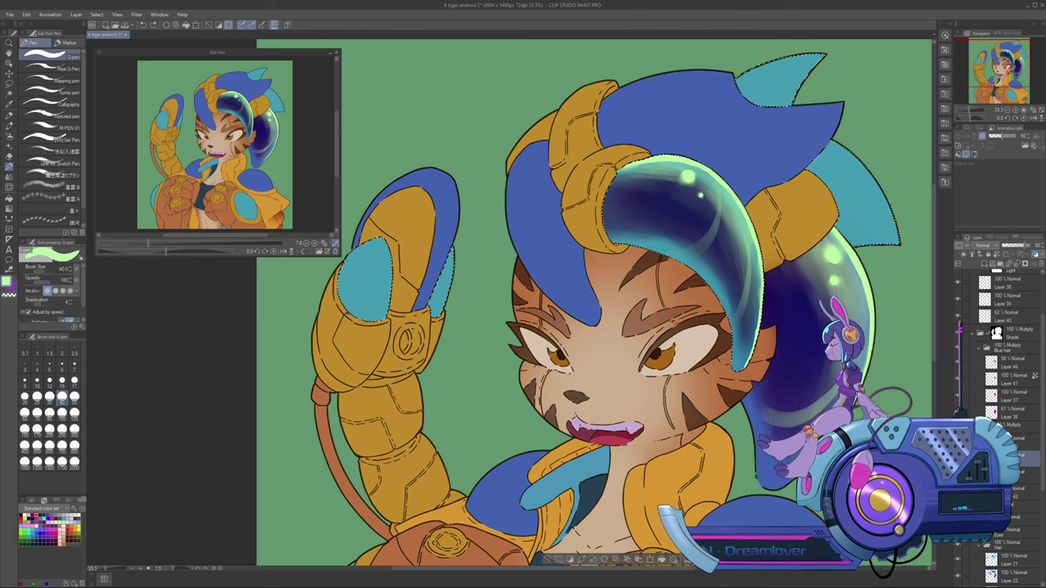
pyautogui.click(562, 243)
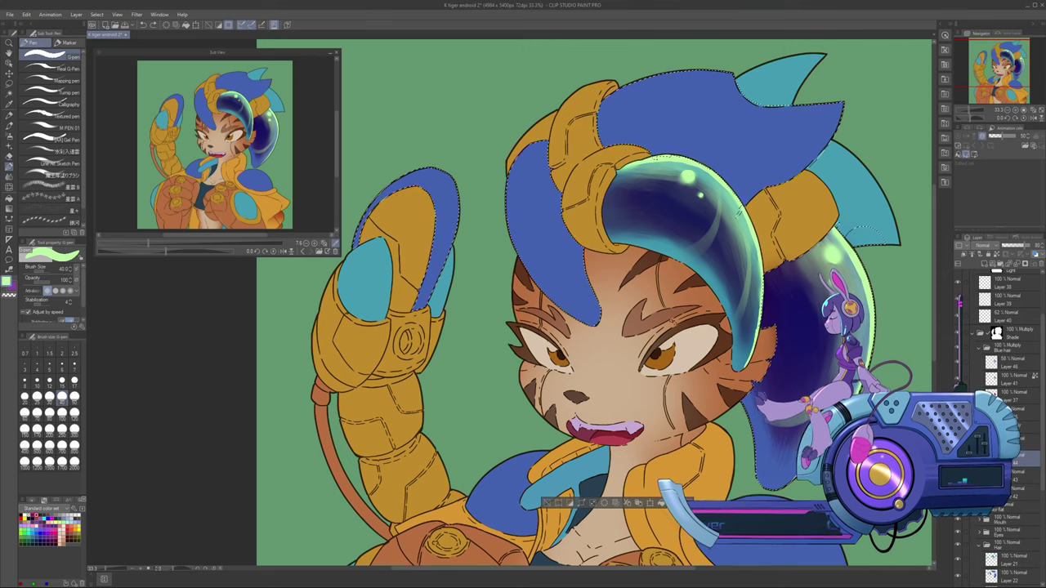
# Return to the Rough Round Bristle brush, collapse the Teal folder and choose dark magenta on Layer 36 of the Blue hair folder
pyautogui.press('b')
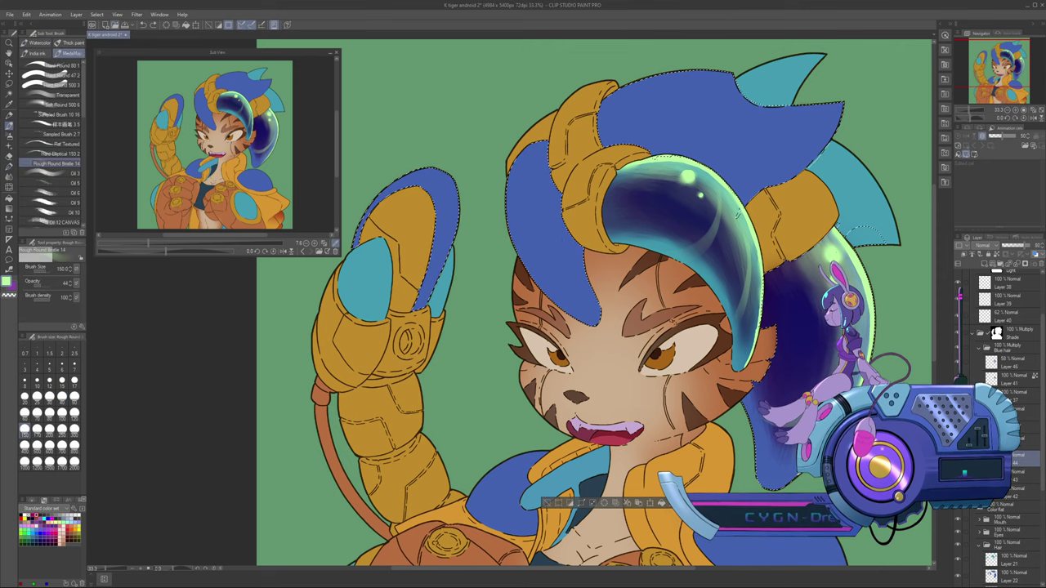
pyautogui.click(1013, 412)
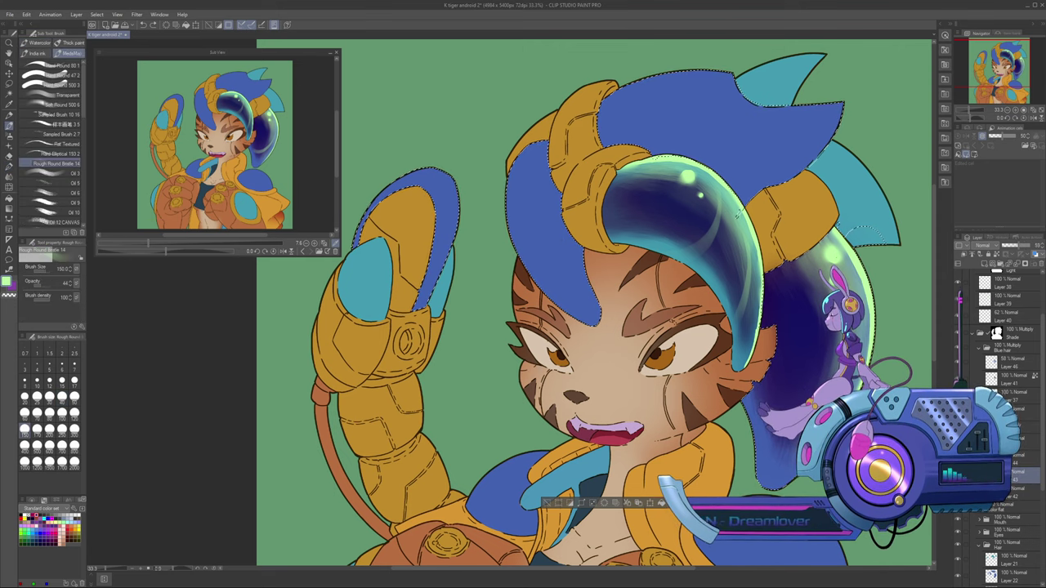
pyautogui.click(1013, 396)
pyautogui.click(979, 427)
pyautogui.click(1013, 412)
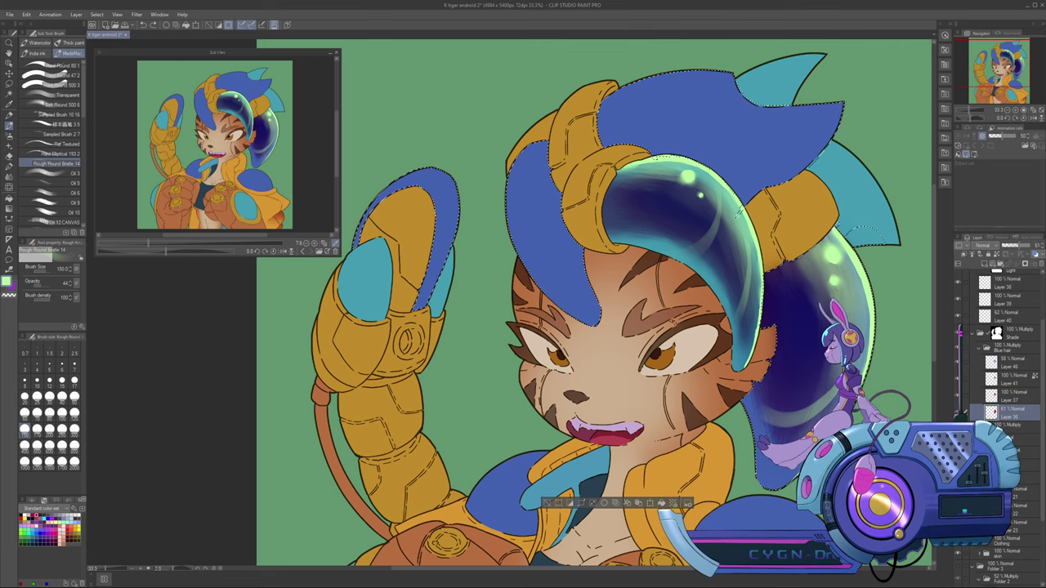
pyautogui.click(35, 516)
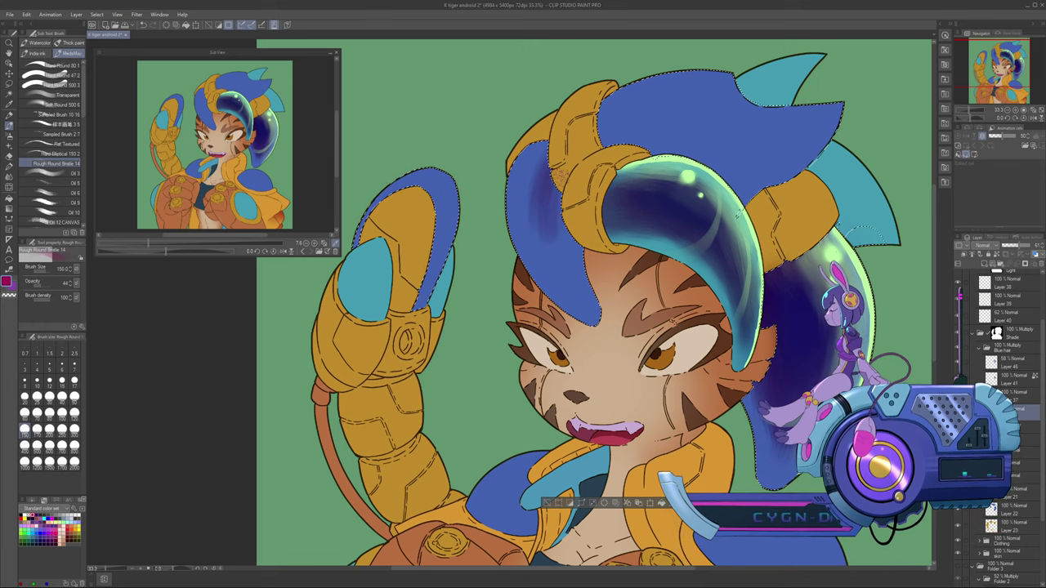
# Lay broad magenta shading down the blue fringe on Layer 36 with the brush at size 300, reducing it to 200
pyautogui.press(']')
pyautogui.press(']')
pyautogui.press(']')
pyautogui.press(']')
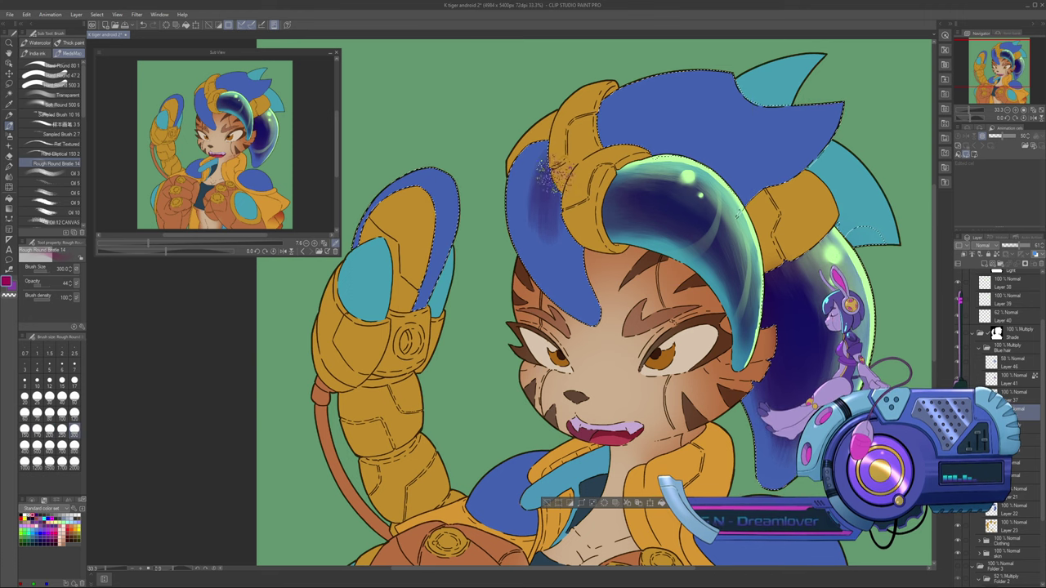
pyautogui.moveTo(554, 175)
pyautogui.mouseDown()
pyautogui.moveTo(543, 233)
pyautogui.moveTo(564, 253)
pyautogui.moveTo(575, 189)
pyautogui.moveTo(546, 243)
pyautogui.mouseUp()
pyautogui.press('[')
pyautogui.press('[')
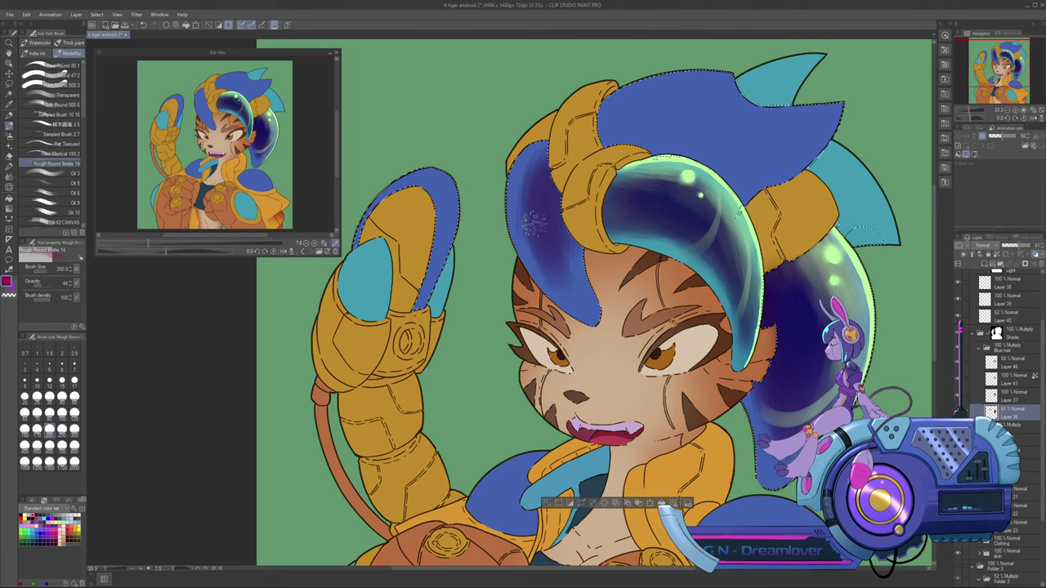
# Refine the fringe's shading toward its edges and tip on Layer 36 with the brush at sizes 170 and 120
pyautogui.press('[')
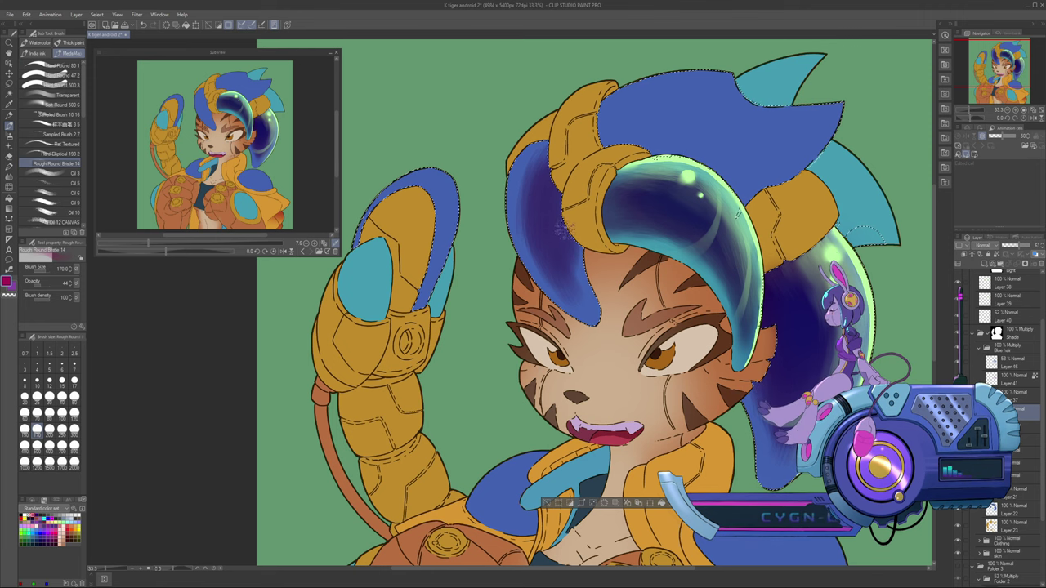
pyautogui.press('[')
pyautogui.press('[')
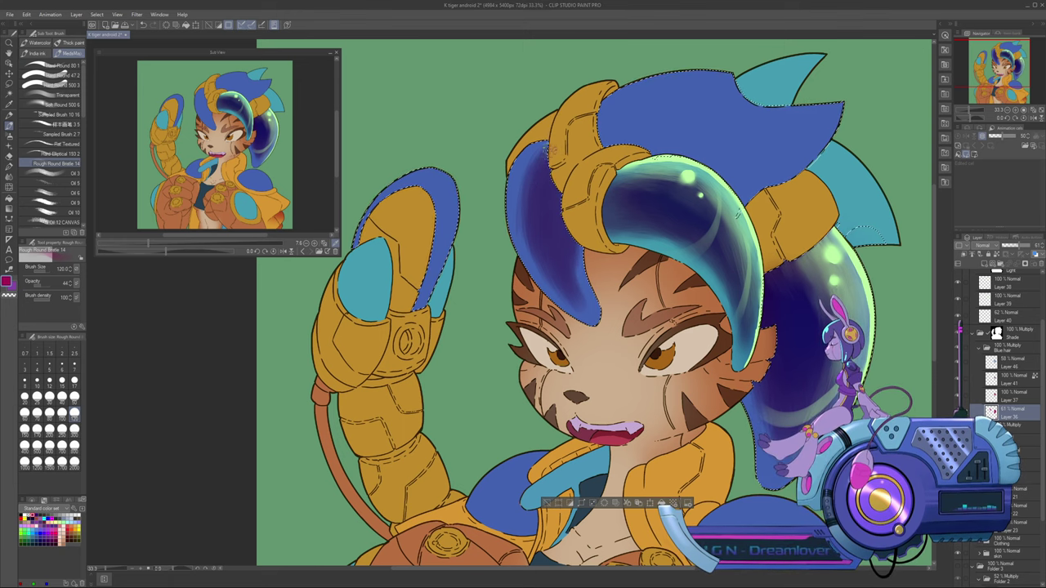
pyautogui.press(']')
pyautogui.press(']')
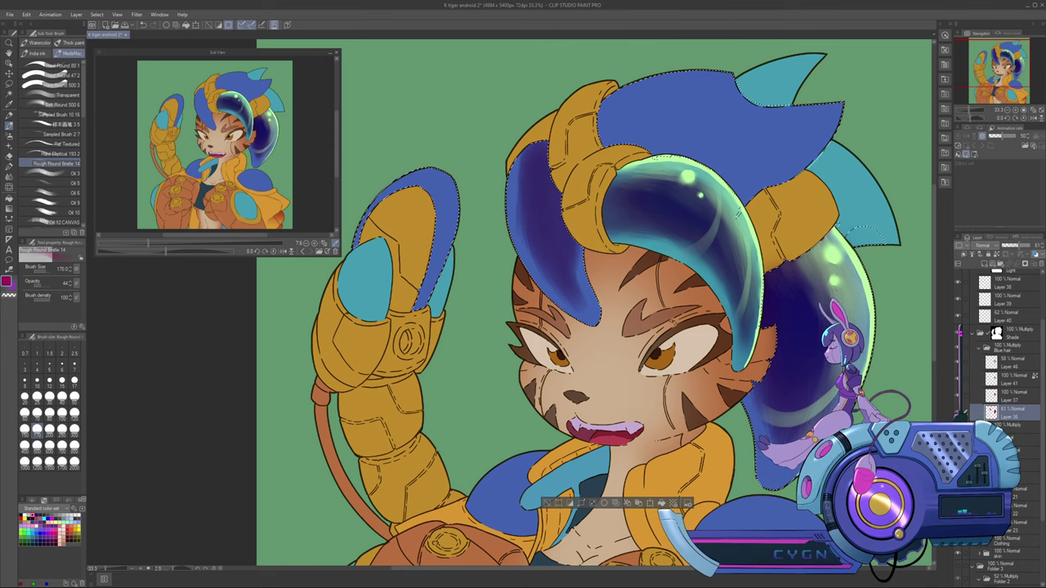
# Deepen the fringe's core beside the headband on Layer 37 with dark magenta at brush sizes 200, 250 and 170
pyautogui.click(1013, 397)
pyautogui.press(']')
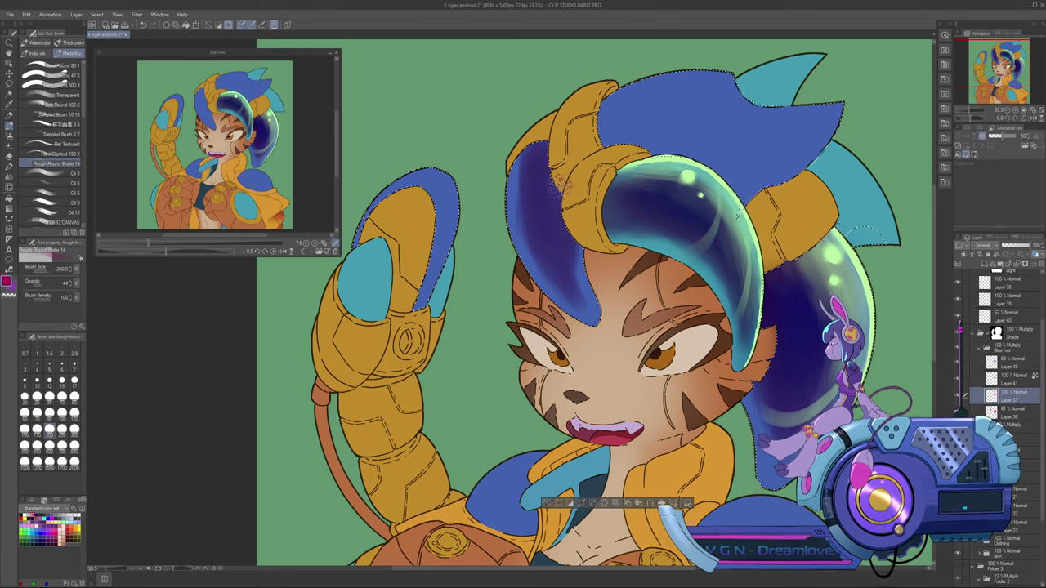
pyautogui.press(']')
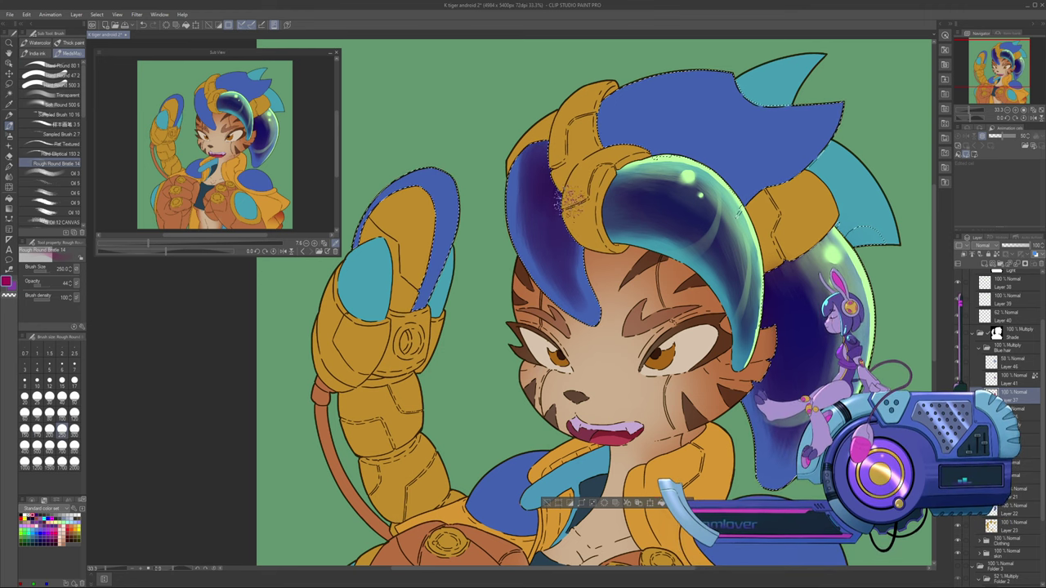
pyautogui.press('[')
pyautogui.press('[')
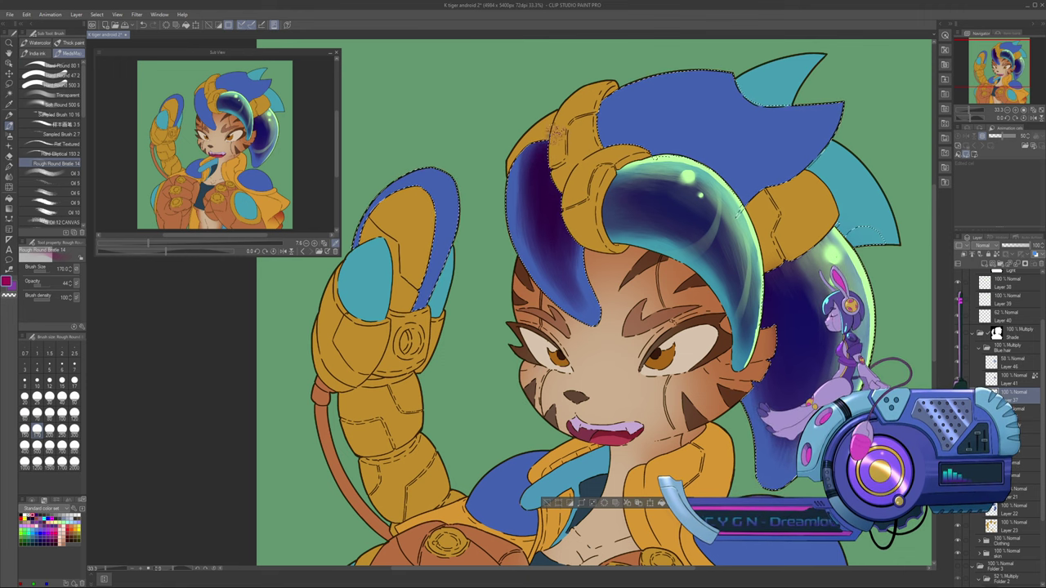
# Try further dark magenta strokes down the fringe on Layer 37 and undo them
pyautogui.click(655, 437)
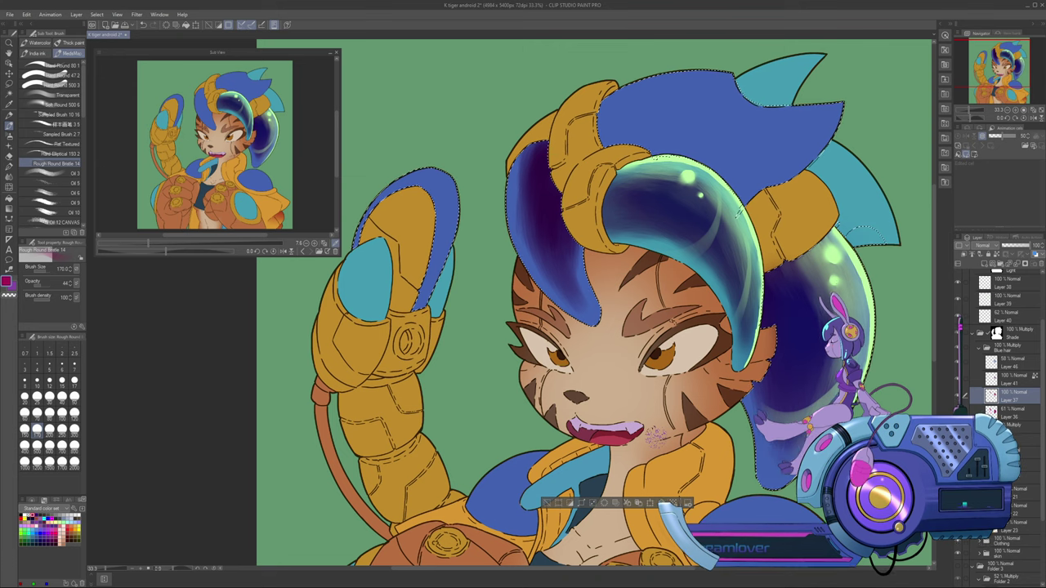
pyautogui.hotkey('ctrl', 'z')
pyautogui.moveTo(542, 148); pyautogui.dragTo(575, 255)
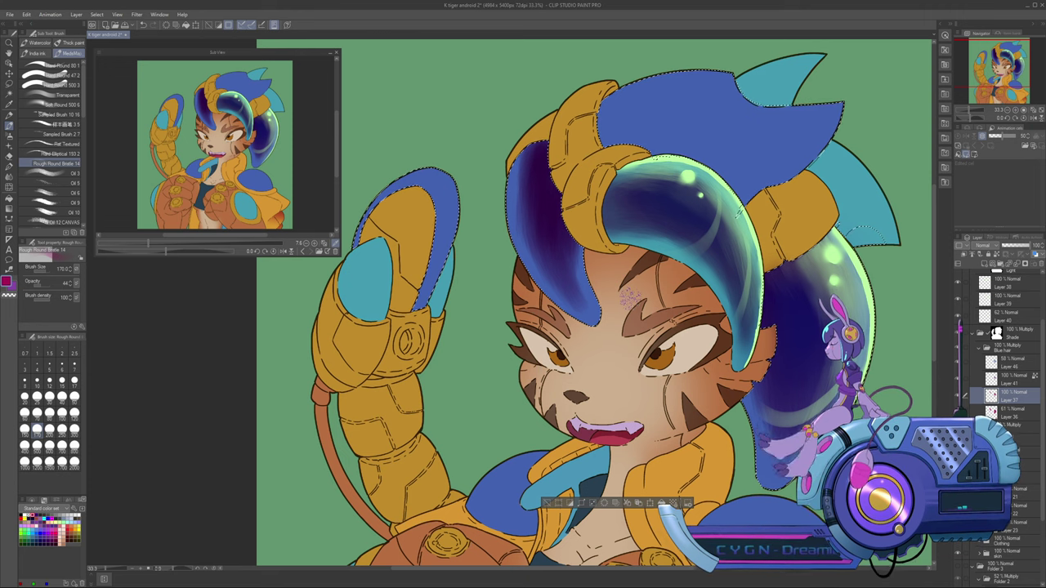
pyautogui.hotkey('ctrl', 'z')
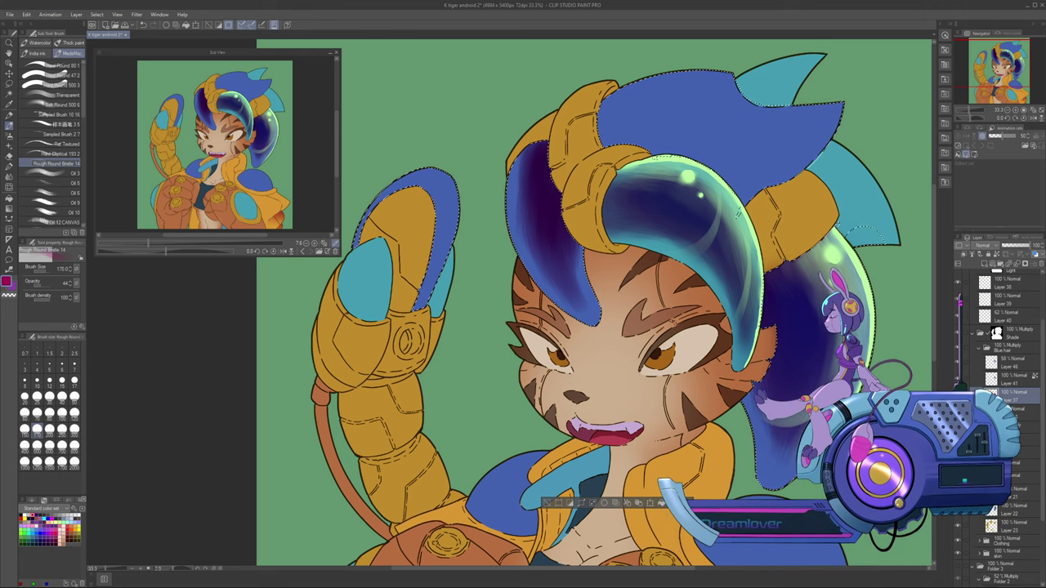
# Touch up the fringe's shading on Layer 36, then make Layer 41 active for dark purple shading
pyautogui.click(1013, 411)
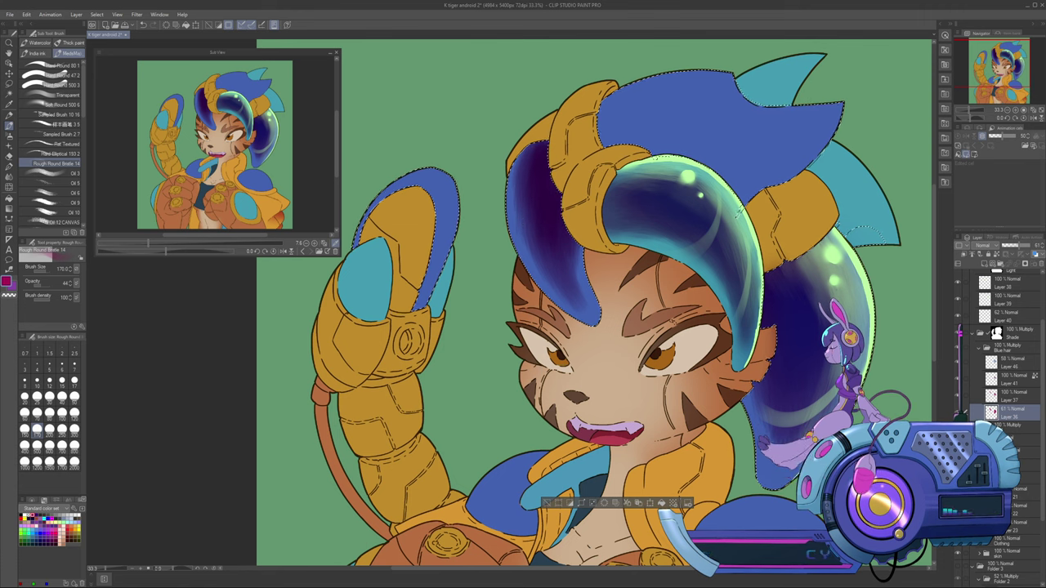
pyautogui.click(1011, 363)
pyautogui.click(1011, 379)
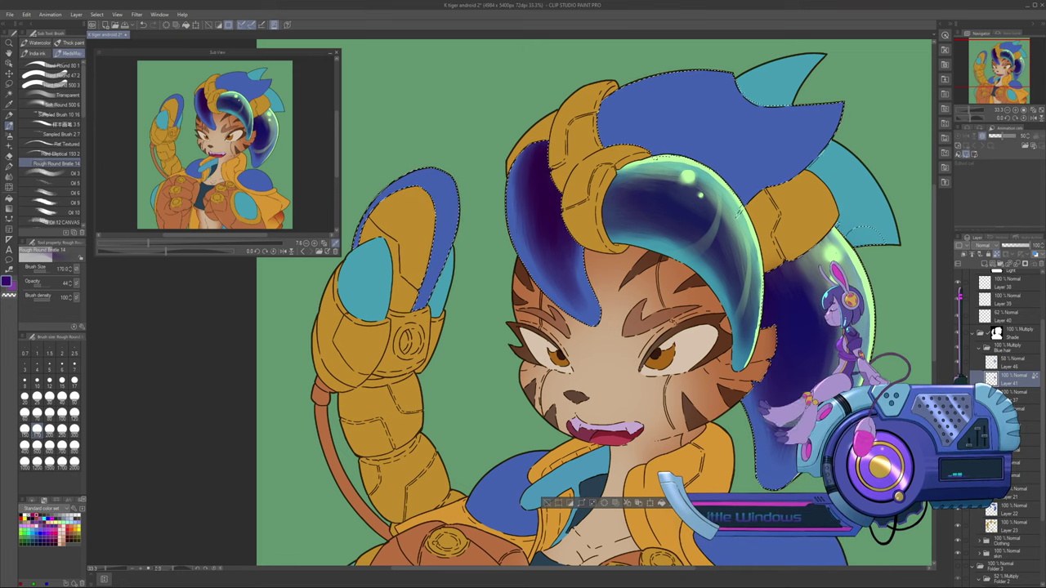
# Outline the fringe's edges with a light green rim highlight on Layer 38 using the G-pen at size 40
pyautogui.keyDown('alt'); pyautogui.click(687, 177); pyautogui.keyUp('alt')
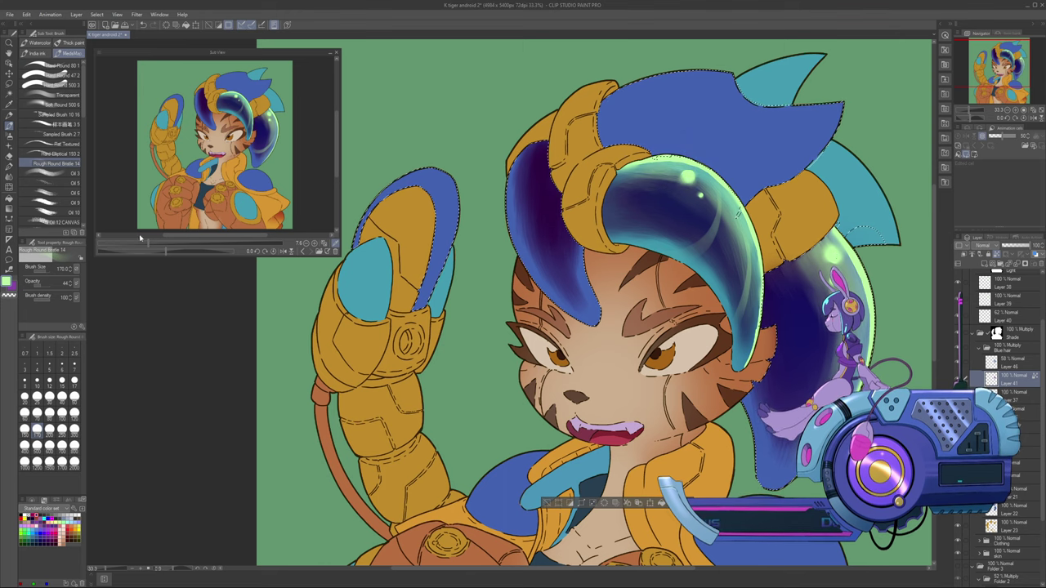
pyautogui.click(8, 116)
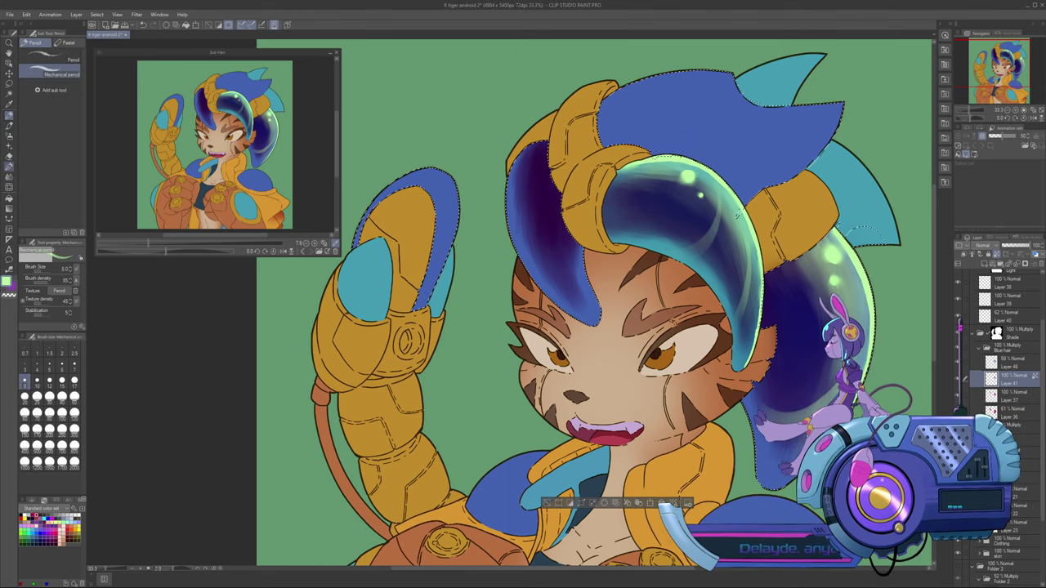
pyautogui.click(9, 167)
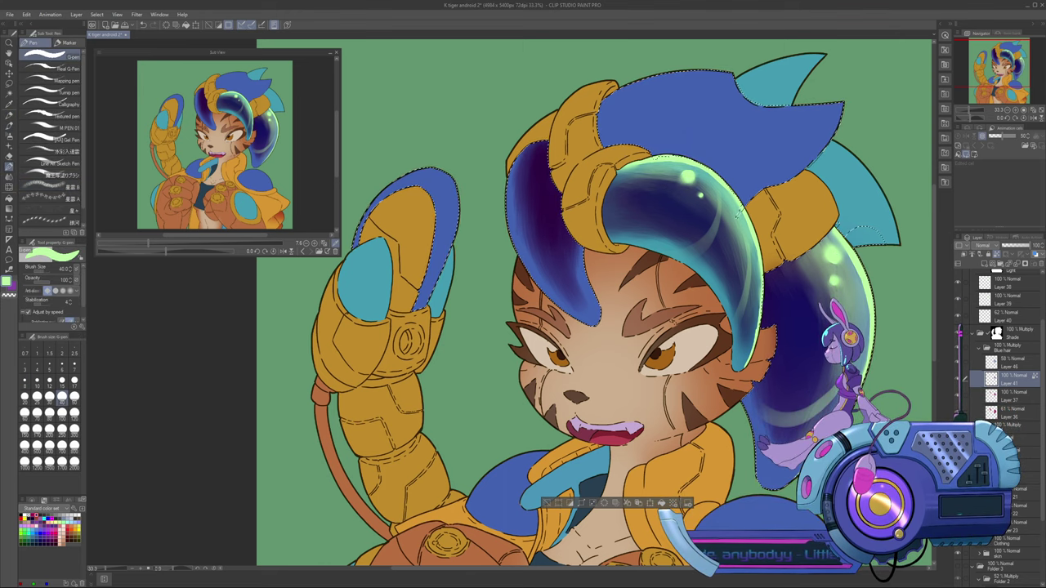
pyautogui.click(1010, 300)
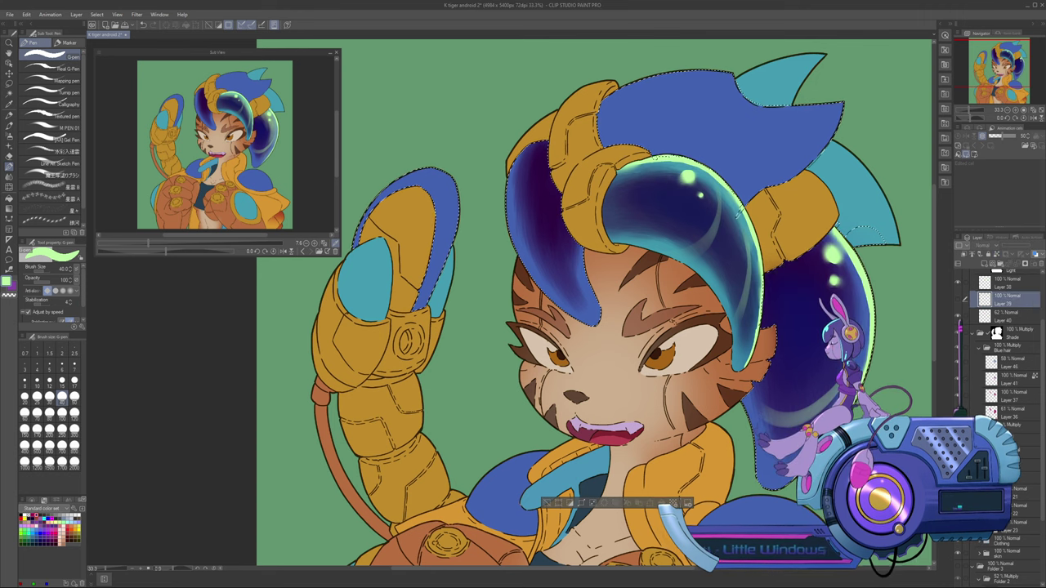
pyautogui.click(1006, 283)
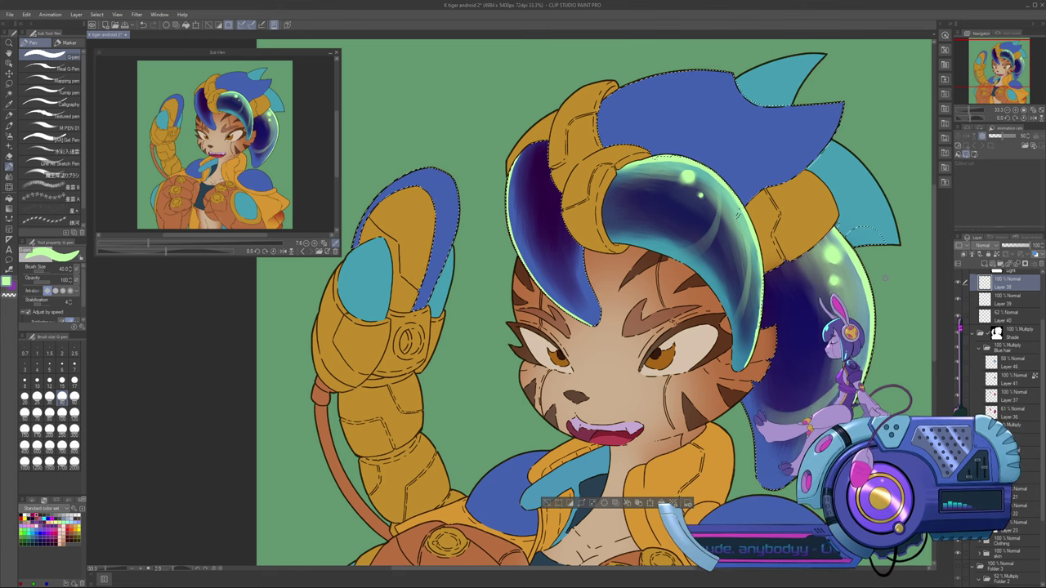
# Add two light green highlight dots inside the fringe on Layer 38, the larger at pen size 70 and the smaller at size 40
pyautogui.click(1007, 110)
pyautogui.click(1007, 109)
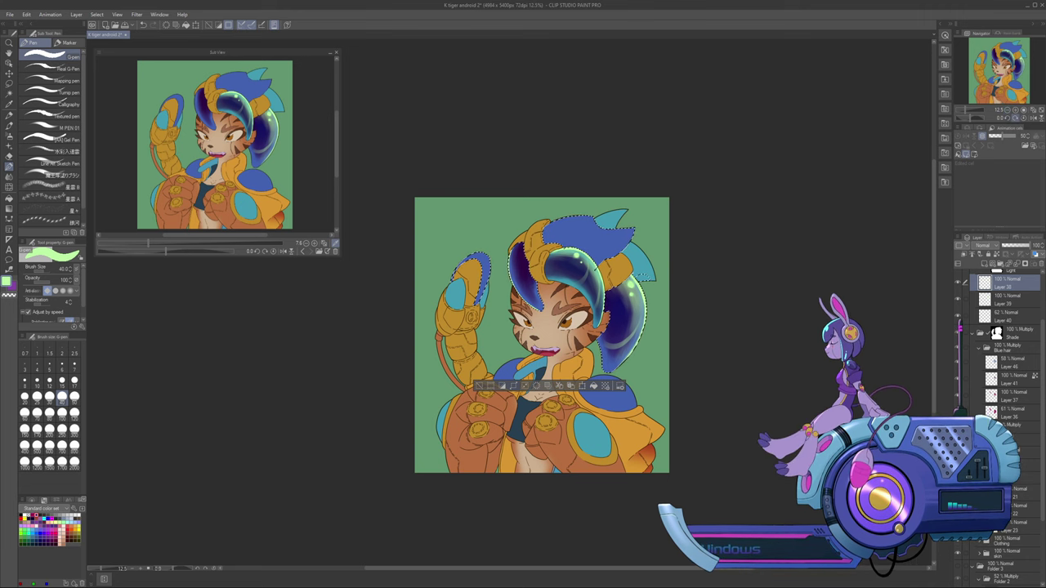
pyautogui.hotkey('ctrl', '+')
pyautogui.hotkey('ctrl', '+')
pyautogui.hotkey('ctrl', '+')
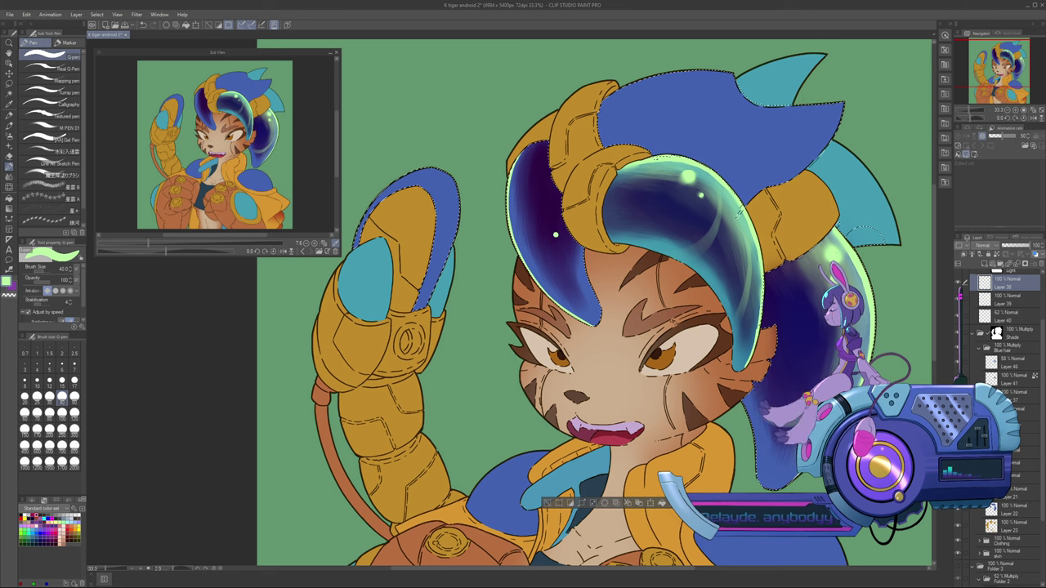
pyautogui.press(']')
pyautogui.press(']')
pyautogui.press(']')
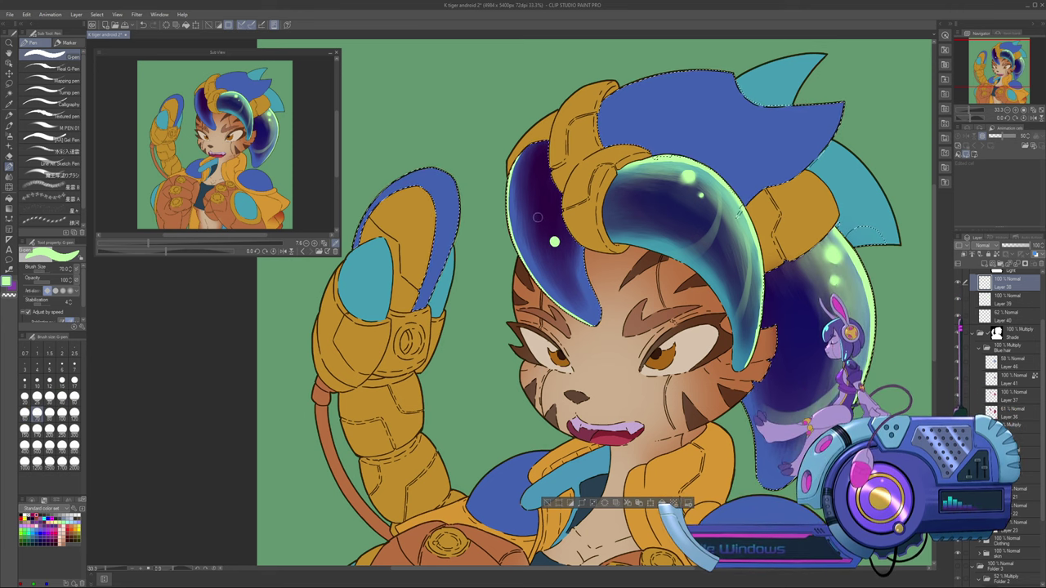
pyautogui.press('[')
pyautogui.press('[')
pyautogui.press('[')
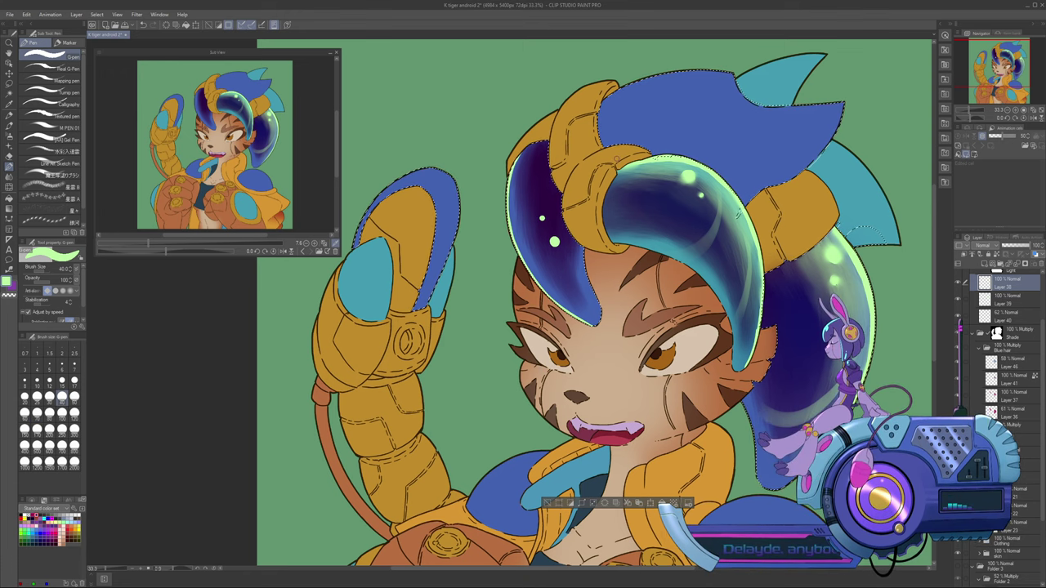
# Soften the fringe's light green rim and highlight dots with the Blur tool at sizes 120, 100 and 80
pyautogui.press('j')
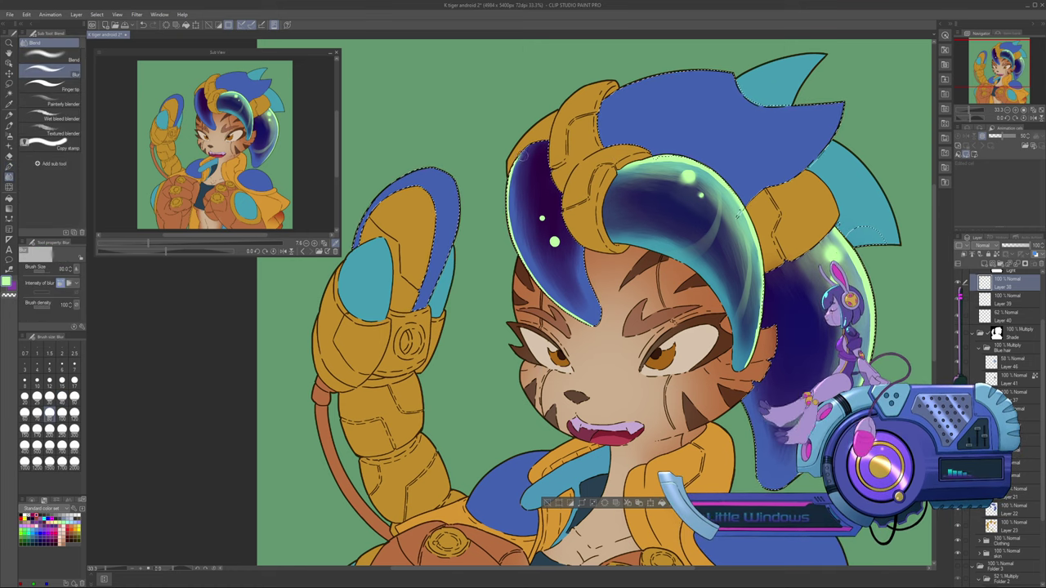
pyautogui.press(']')
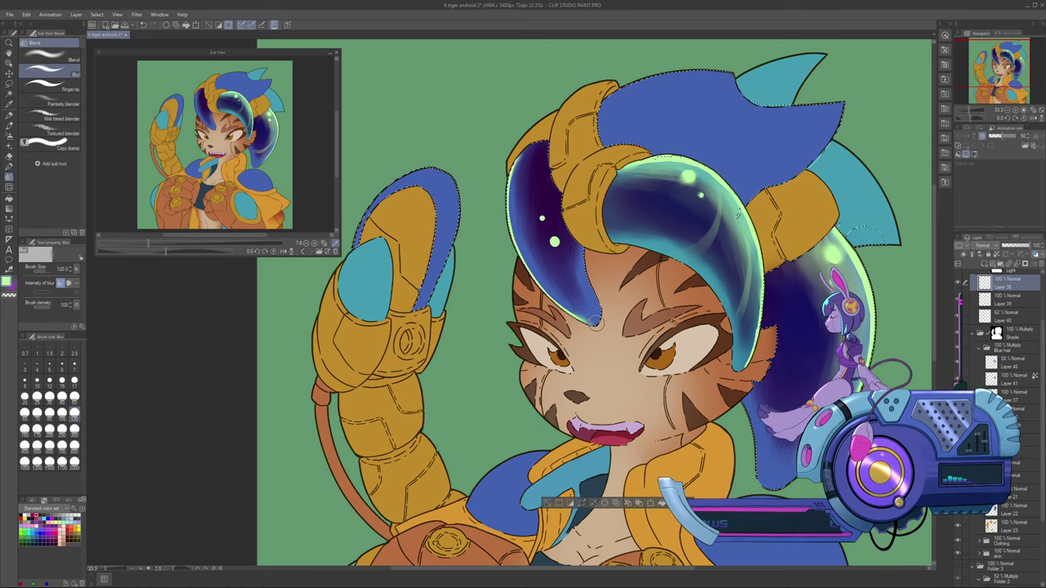
pyautogui.press('[')
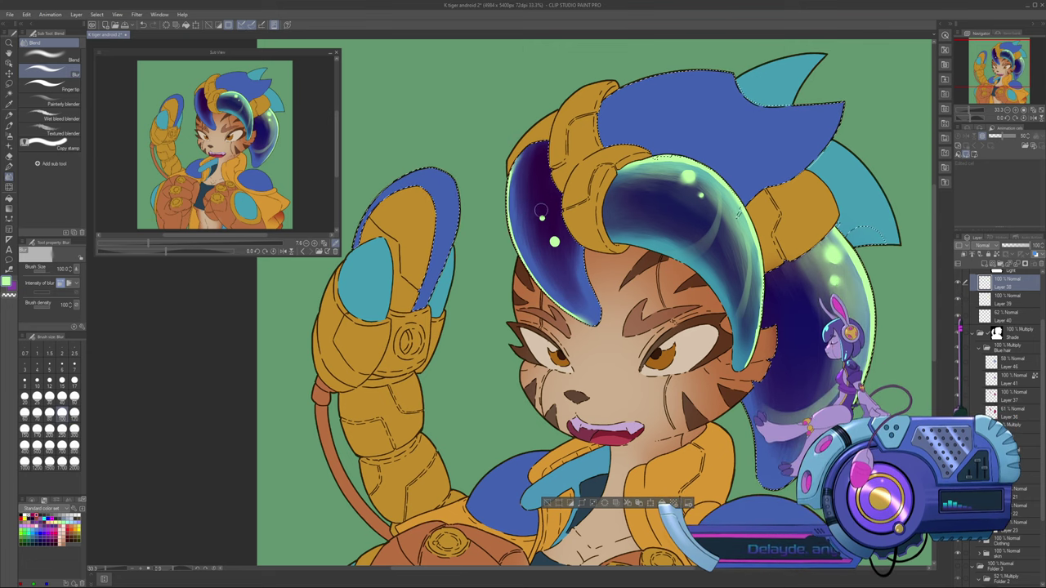
pyautogui.press('[')
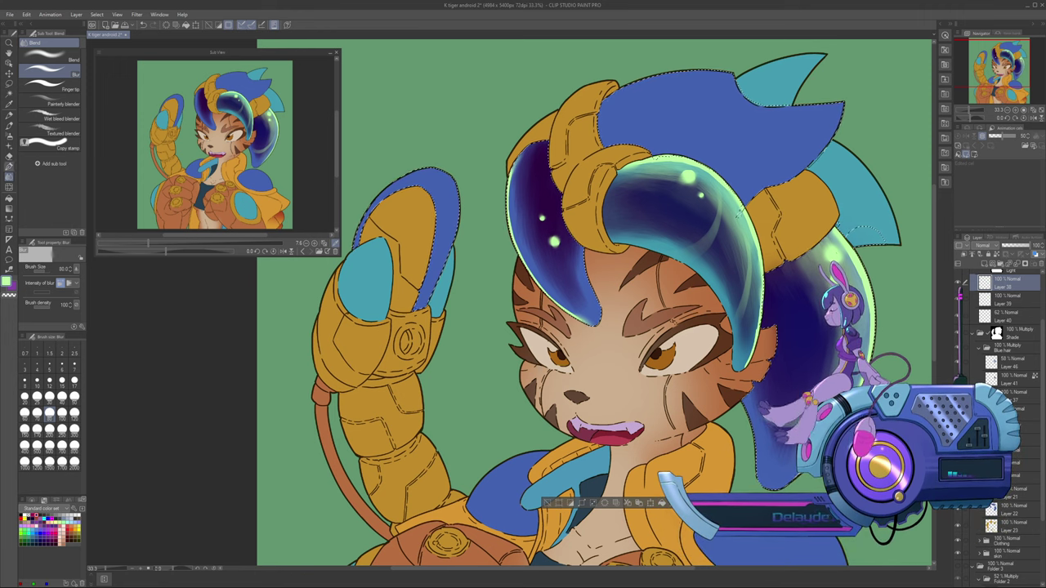
# Paint light green reflections on the fringe on Layer 39 with the Rough Round Bristle brush at size 170, and blur them at up to size 150
pyautogui.click(9, 126)
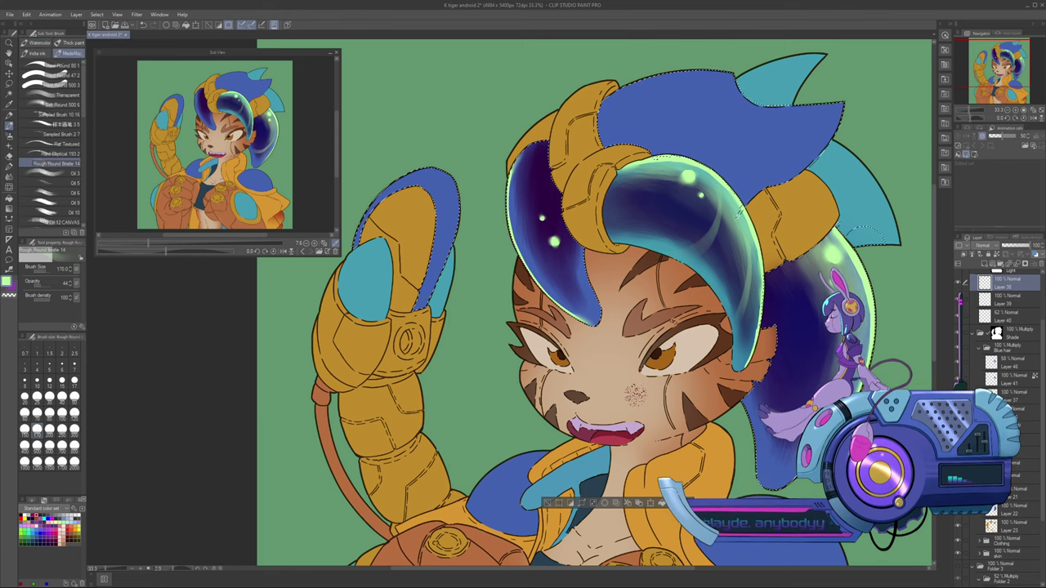
pyautogui.click(1010, 300)
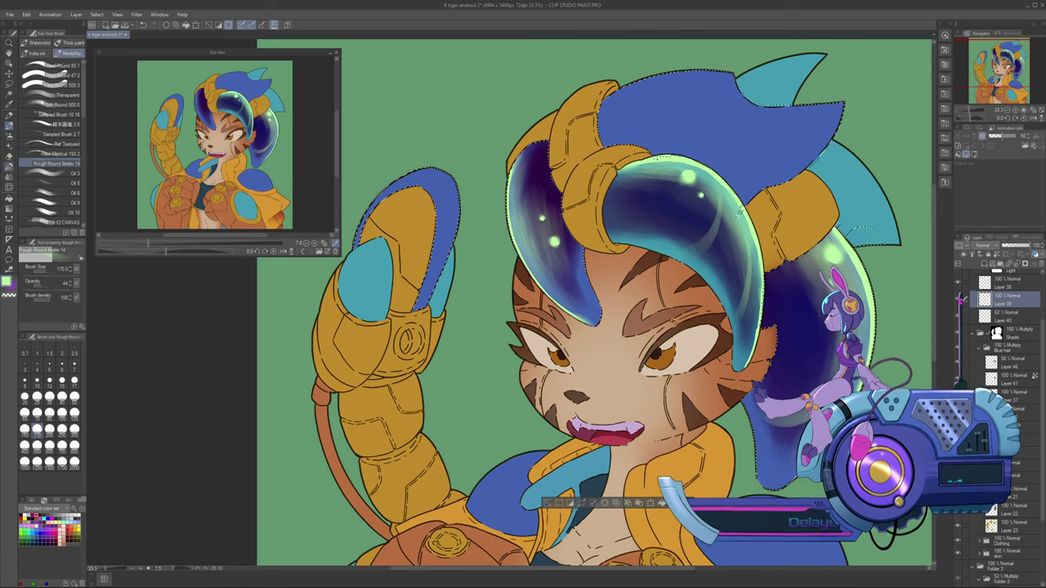
pyautogui.click(9, 177)
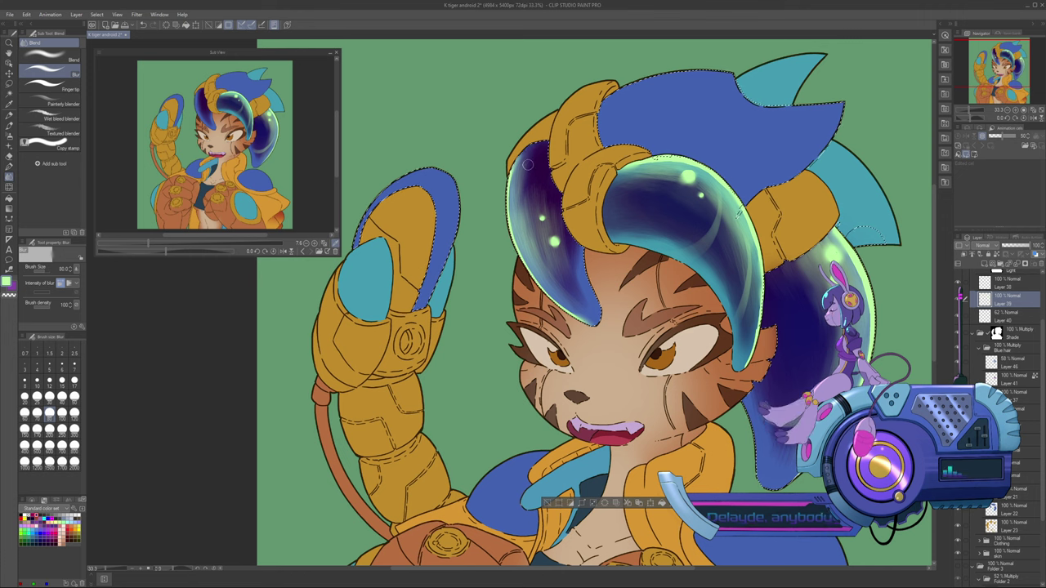
pyautogui.press(']')
pyautogui.press(']')
pyautogui.press(']')
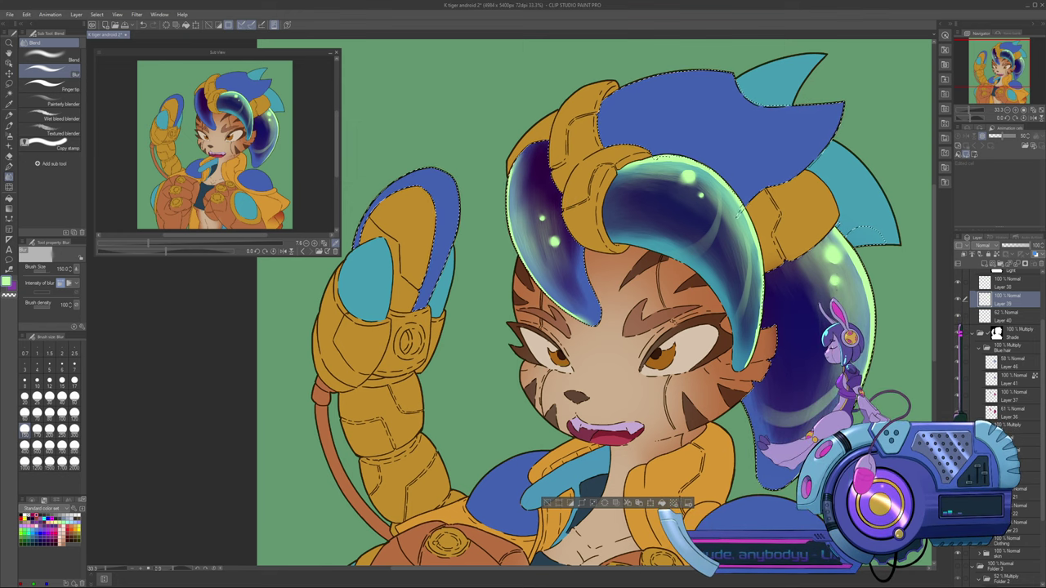
# Tint the fringe's dark shading on Layer 46 with the blue sampled from its tip, using the Soft airbrush at size 500
pyautogui.keyDown('alt'); pyautogui.click(599, 308); pyautogui.keyUp('alt')
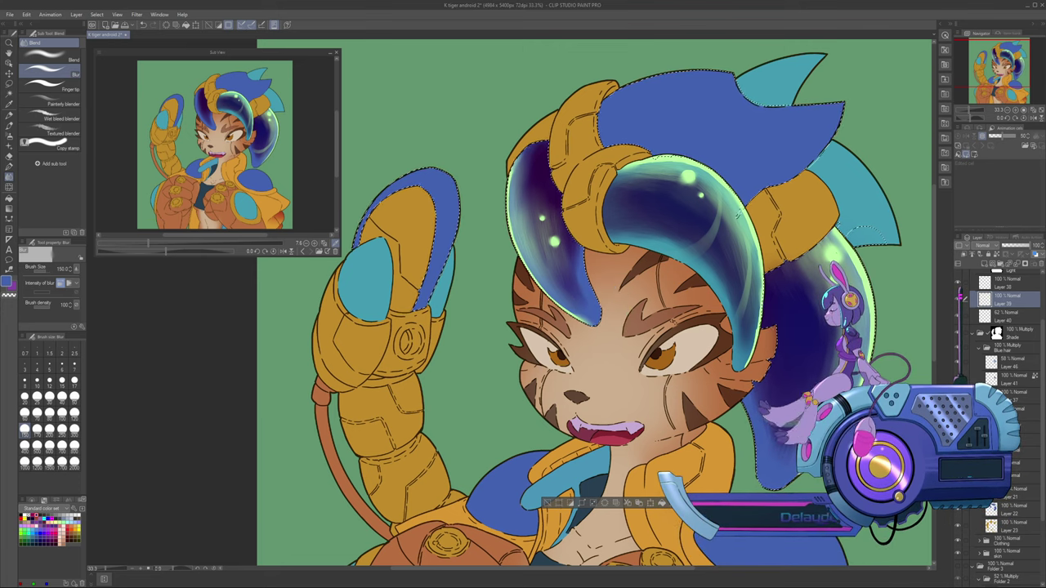
pyautogui.click(1013, 363)
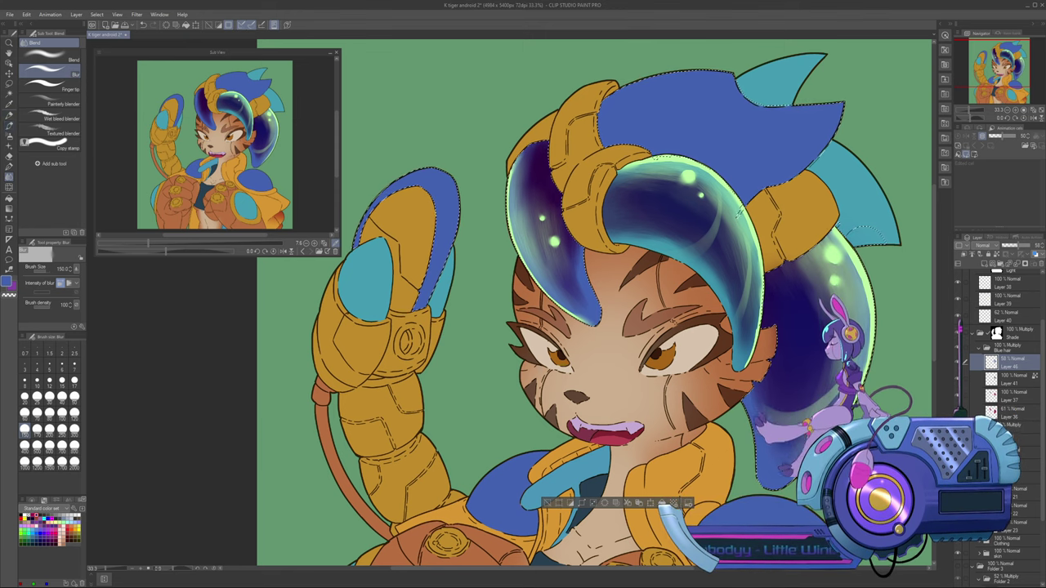
pyautogui.press('b')
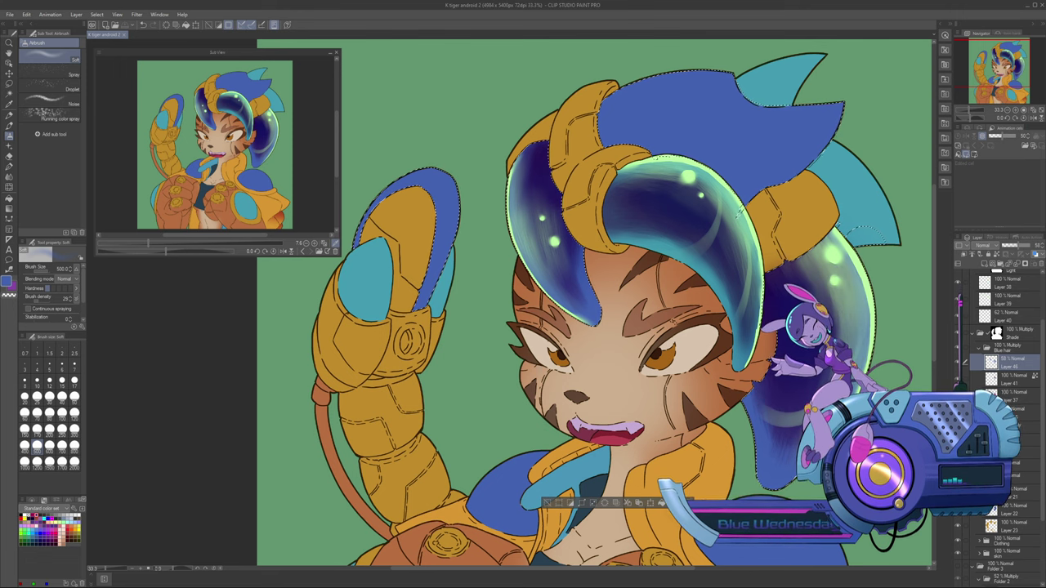
# Extend the light green rim highlight around the fringe's tip on Layer 38 with the G-pen at size 40, and blur it at size 150
pyautogui.press('p')
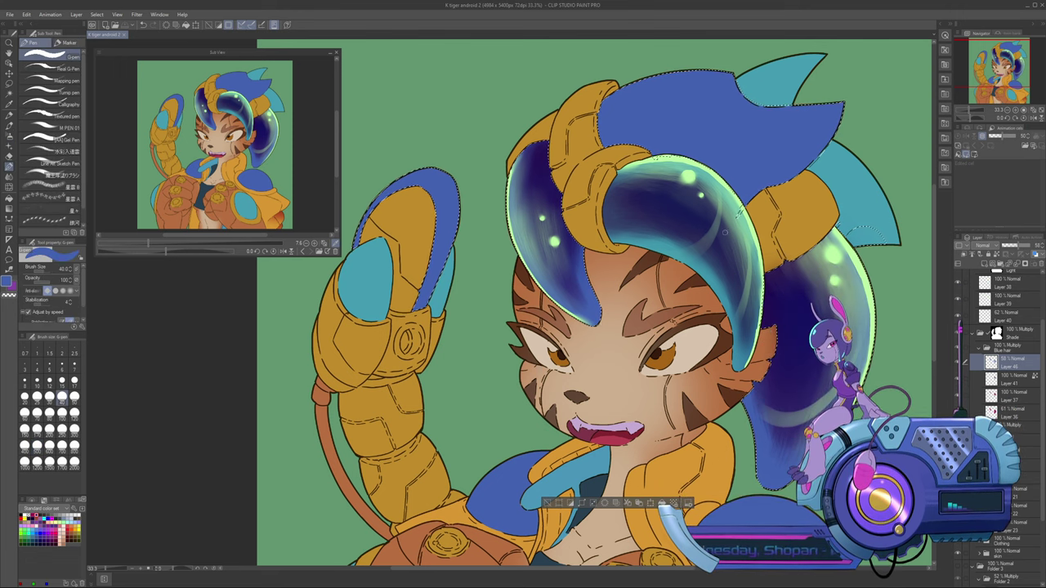
pyautogui.keyDown('alt'); pyautogui.click(690, 168); pyautogui.keyUp('alt')
pyautogui.click(1010, 300)
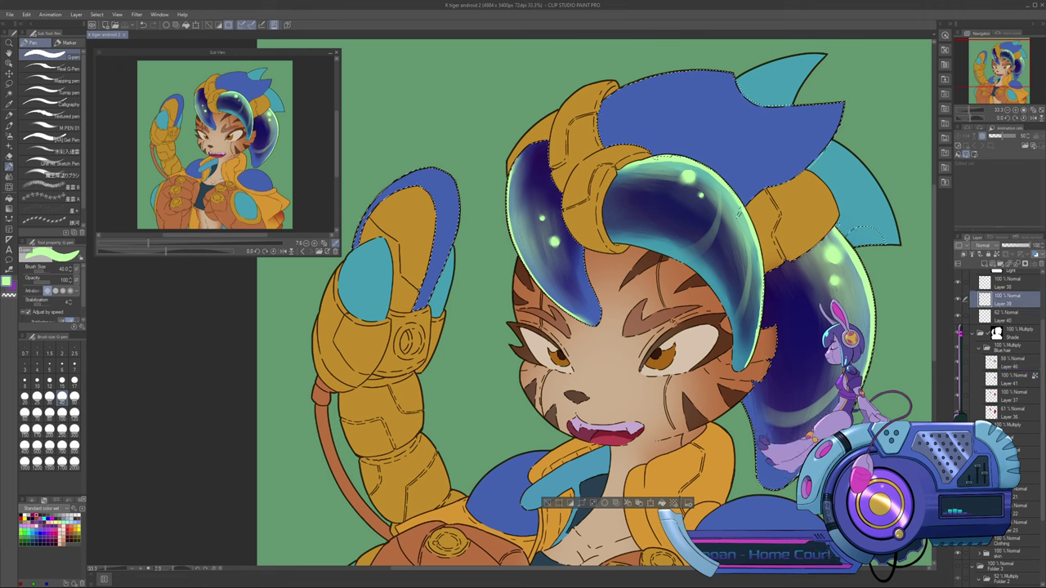
pyautogui.click(1010, 283)
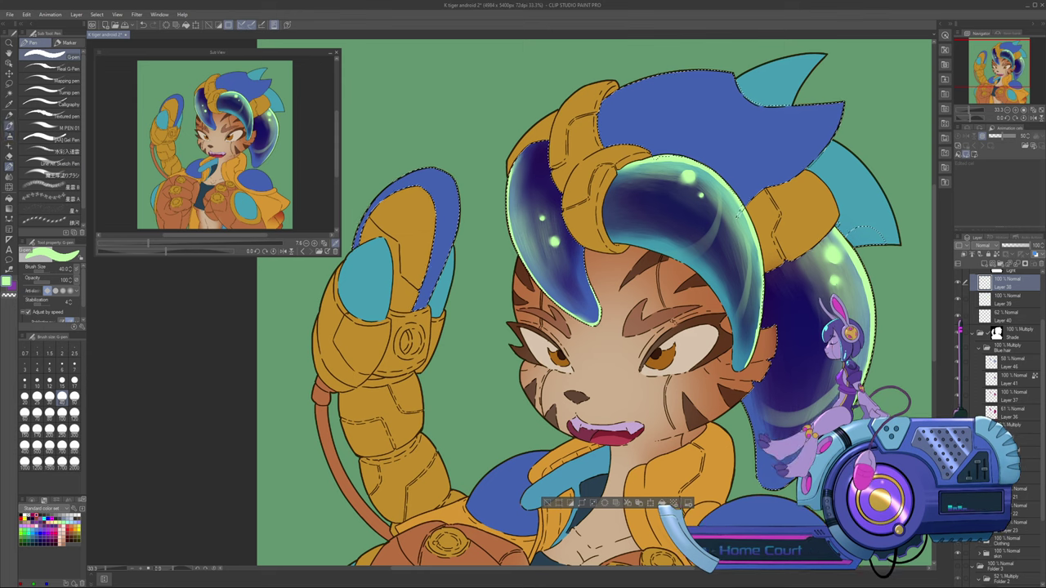
pyautogui.press('j')
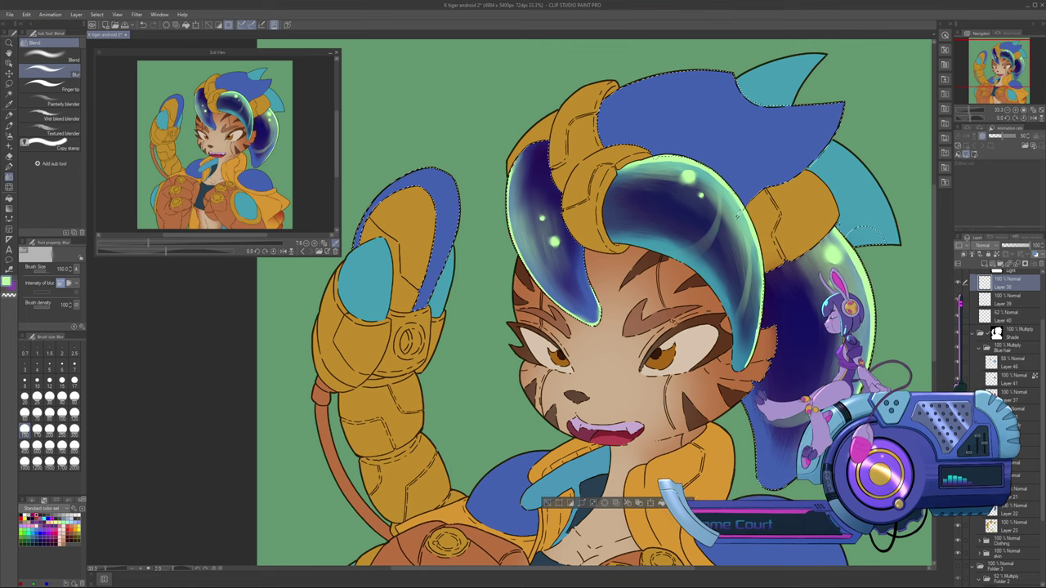
# Touch up the fringe's shading in dark magenta on Layers 37 and 36 with the Rough Round Bristle brush at size 170
pyautogui.click(34, 515)
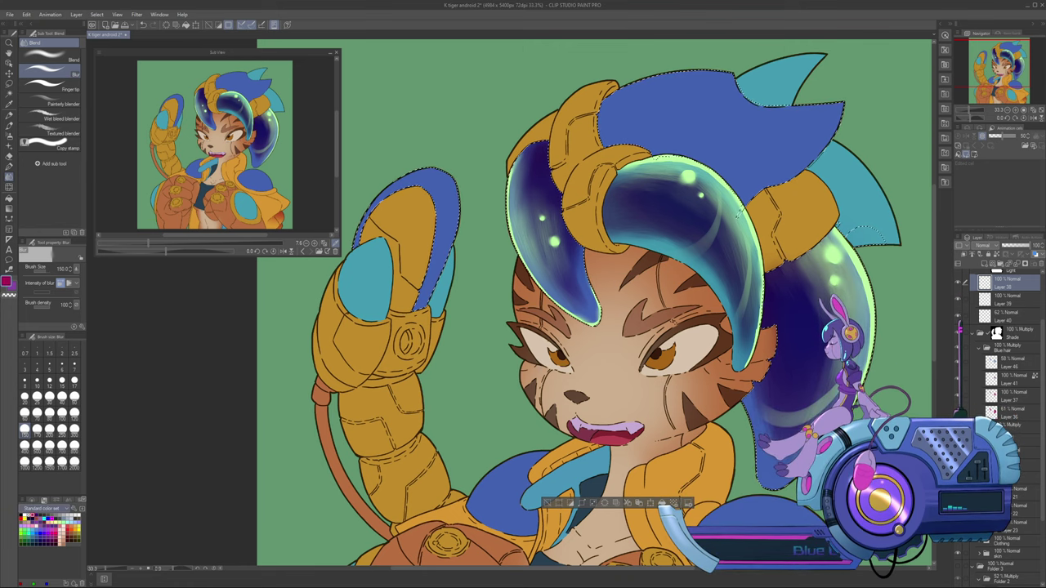
pyautogui.click(9, 167)
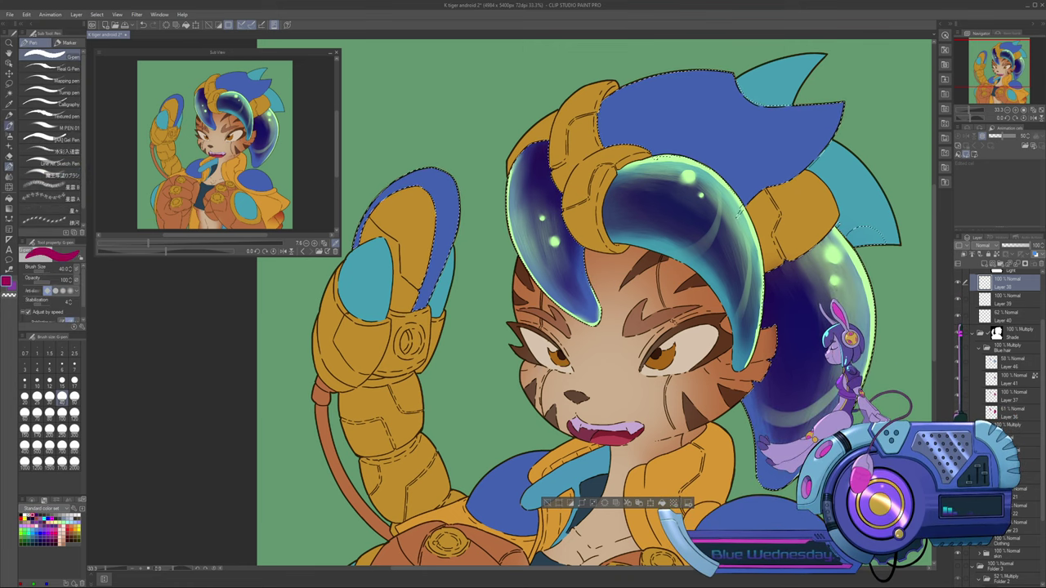
pyautogui.click(9, 126)
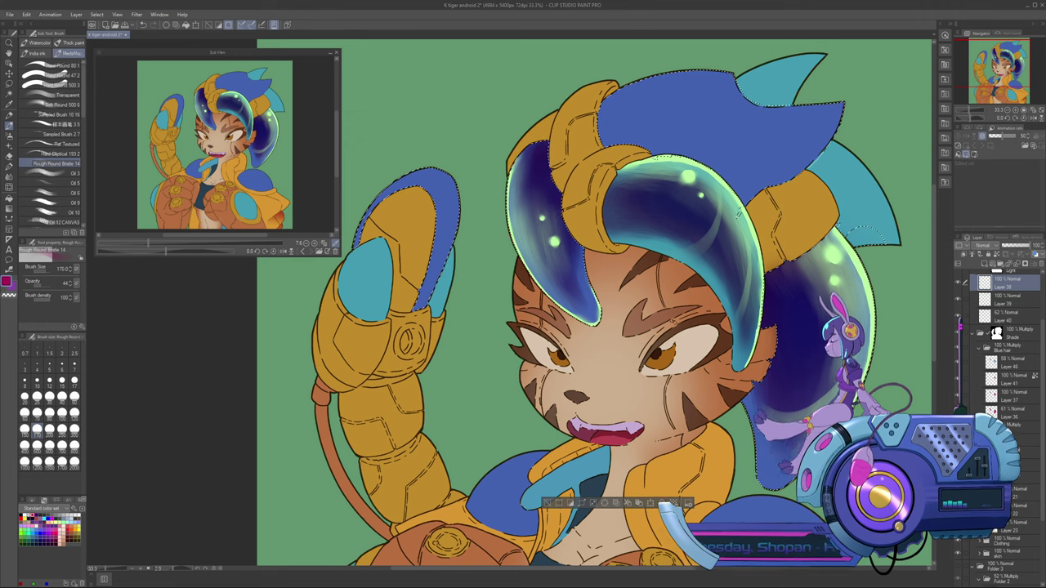
pyautogui.click(1011, 380)
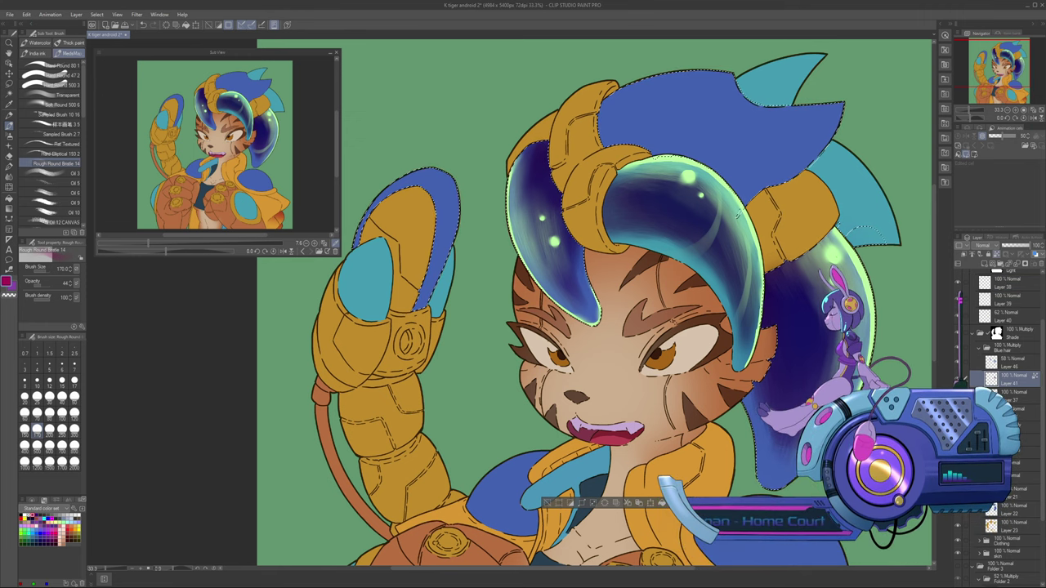
pyautogui.click(1013, 395)
pyautogui.click(1015, 413)
pyautogui.click(1013, 395)
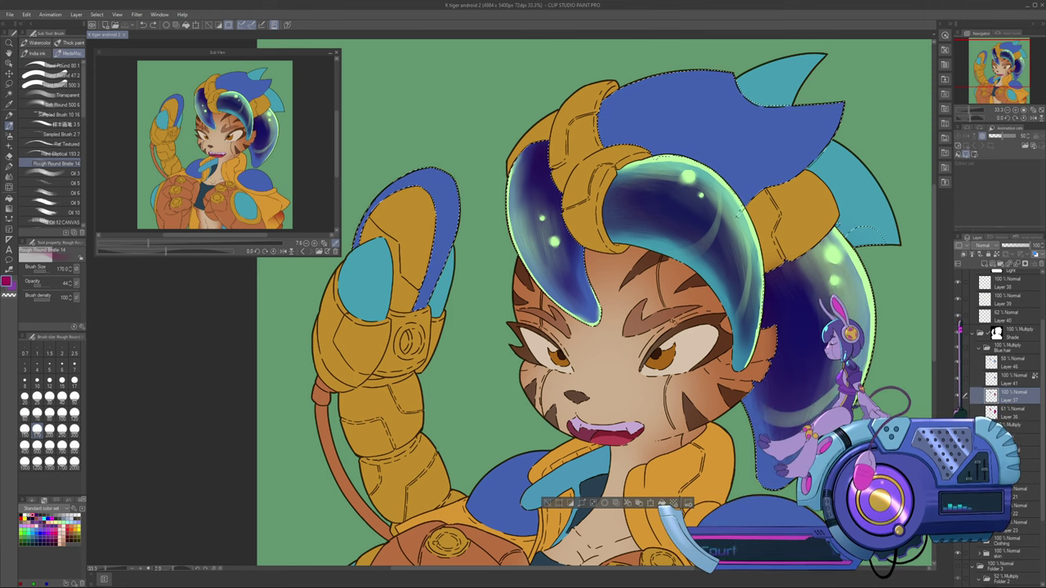
# Brush more light green reflection onto the fringe's upper part on Layer 39 at size 170, and blend it with Blur at size 150
pyautogui.keyDown('alt'); pyautogui.click(672, 161); pyautogui.keyUp('alt')
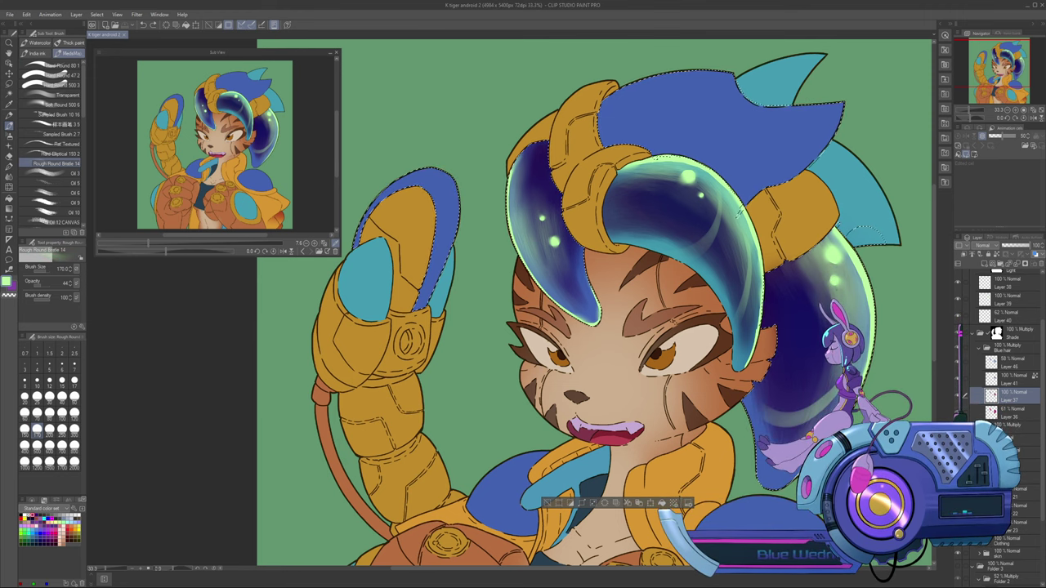
pyautogui.moveTo(1043, 358); pyautogui.dragTo(1042, 347)
pyautogui.click(1009, 345)
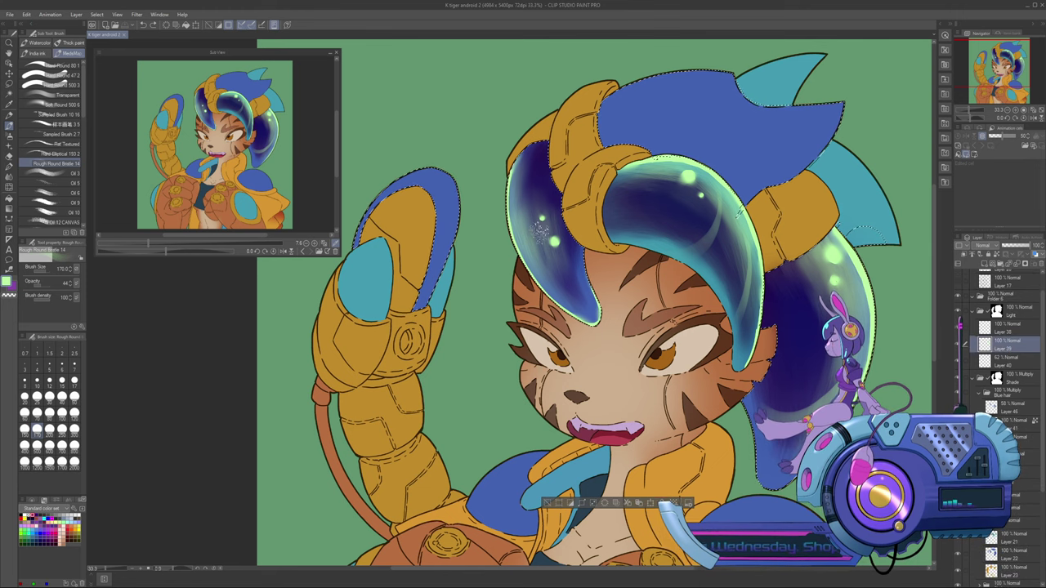
pyautogui.moveTo(537, 226); pyautogui.dragTo(533, 215)
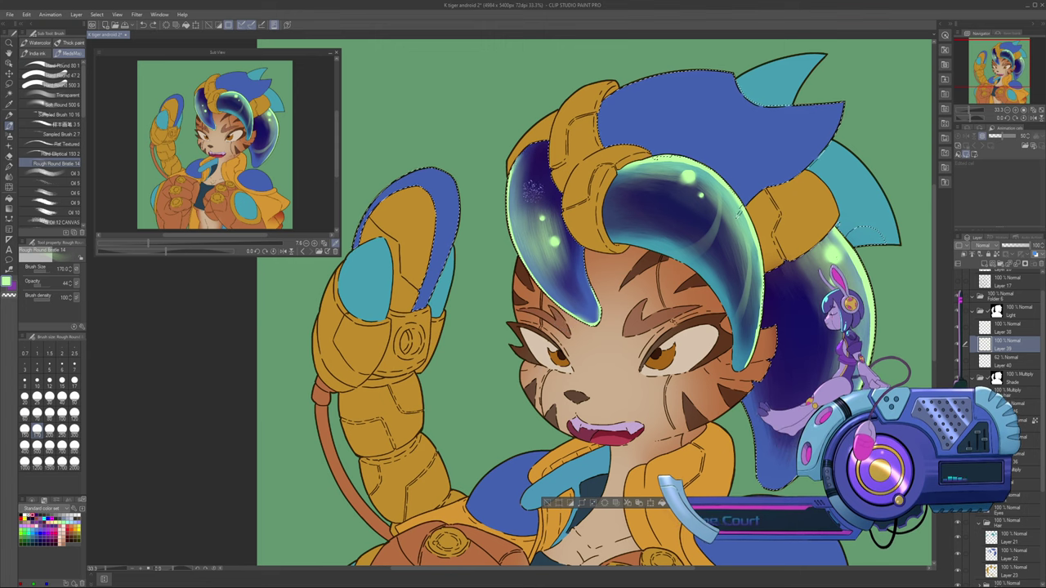
pyautogui.press('j')
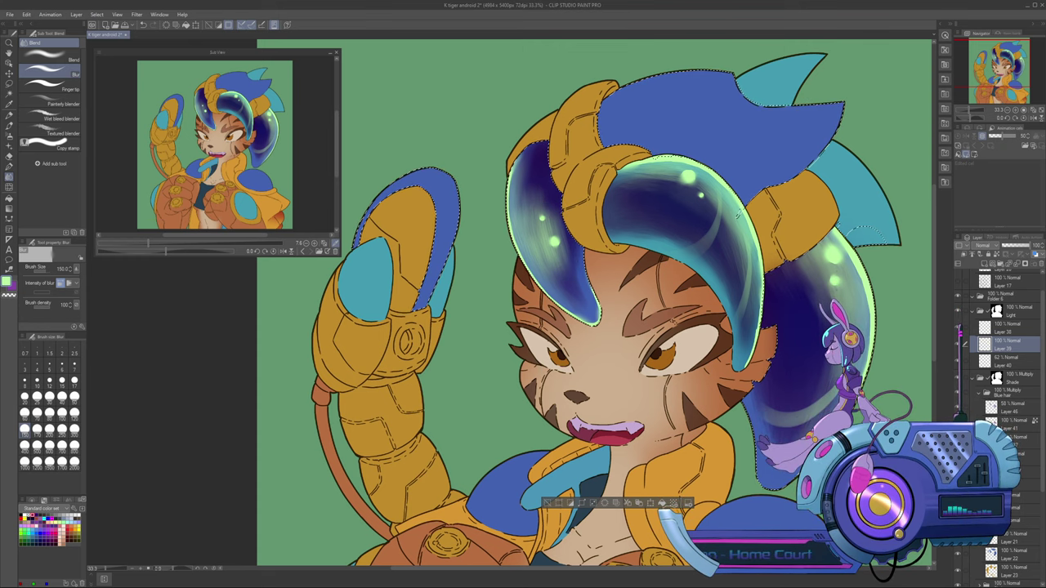
pyautogui.hotkey('ctrl', '-')
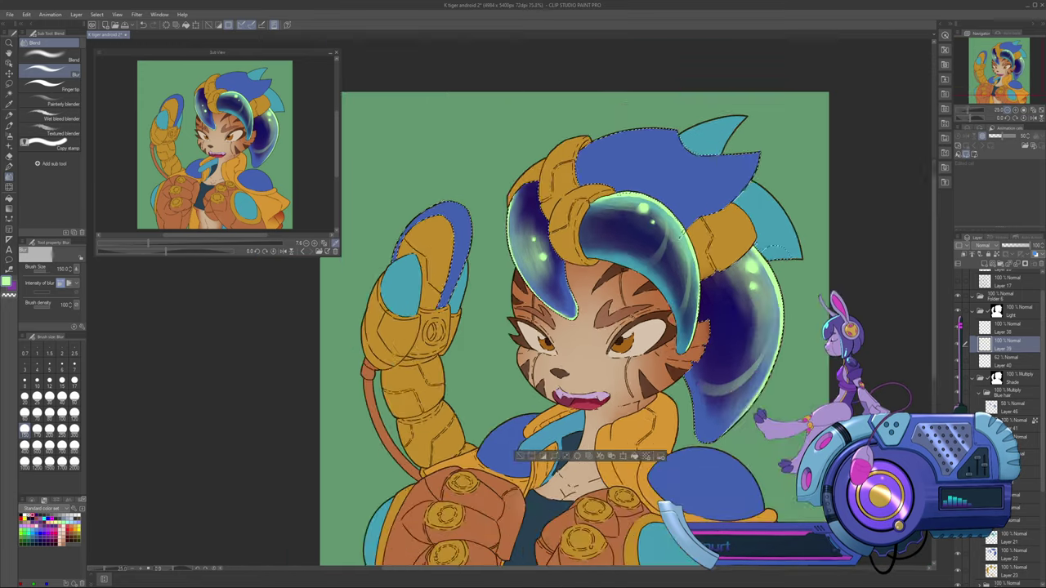
pyautogui.click(1007, 110)
pyautogui.click(1015, 109)
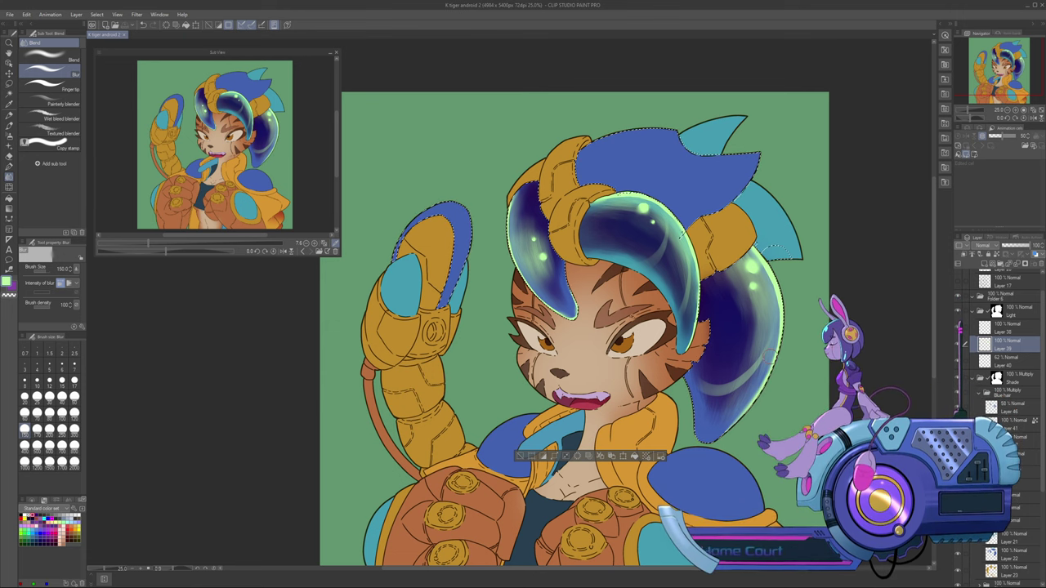
# Clear the current selection and add a new layer above Layer 38 in the Light folder
pyautogui.hotkey('ctrl', 'd')
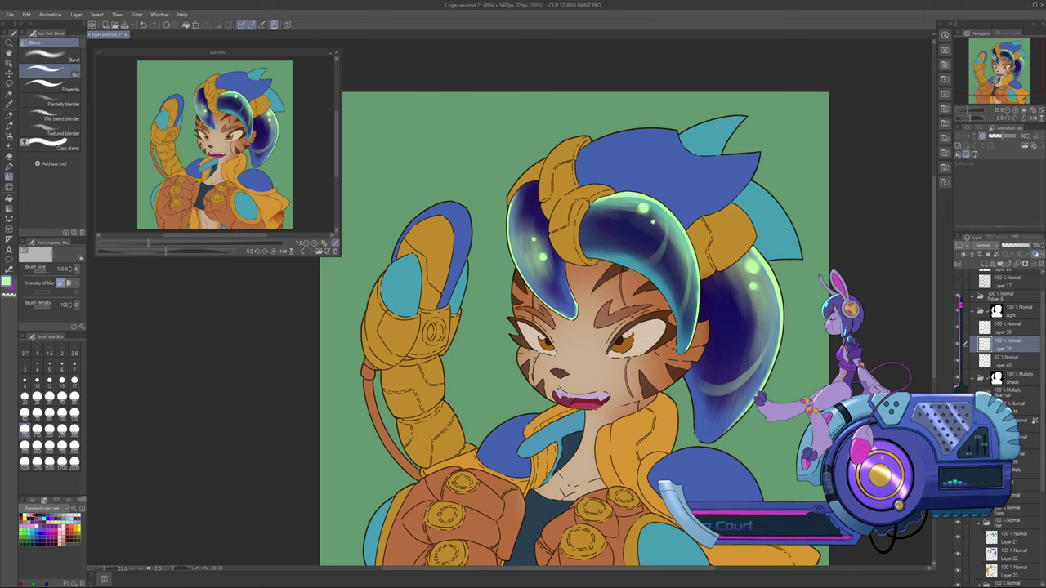
pyautogui.click(1006, 327)
pyautogui.click(984, 264)
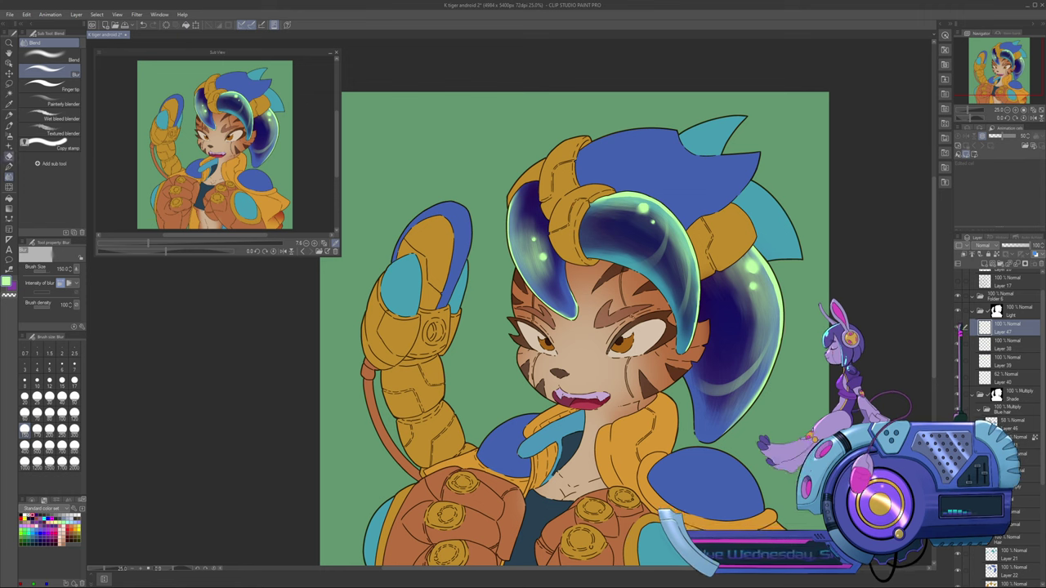
# Load the blue hair area of Layer 21 as a selection and spray light green stars over the back hair with the star brush at size 1000
pyautogui.click(9, 166)
pyautogui.moveTo(83, 131); pyautogui.dragTo(83, 146)
pyautogui.click(49, 198)
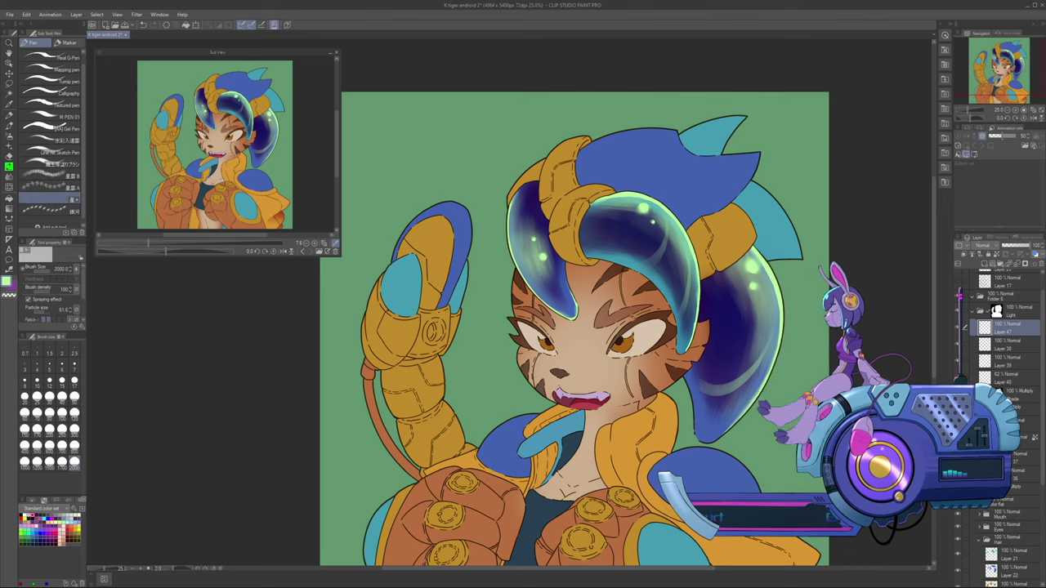
pyautogui.scroll(-3, 1001, 392)
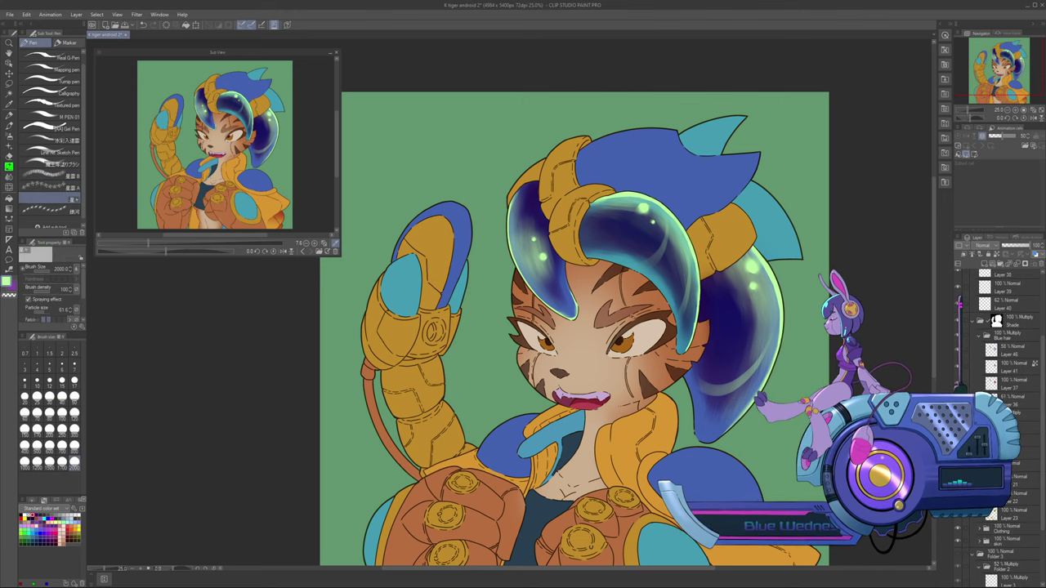
pyautogui.keyDown('ctrl'); pyautogui.click(991, 481); pyautogui.keyUp('ctrl')
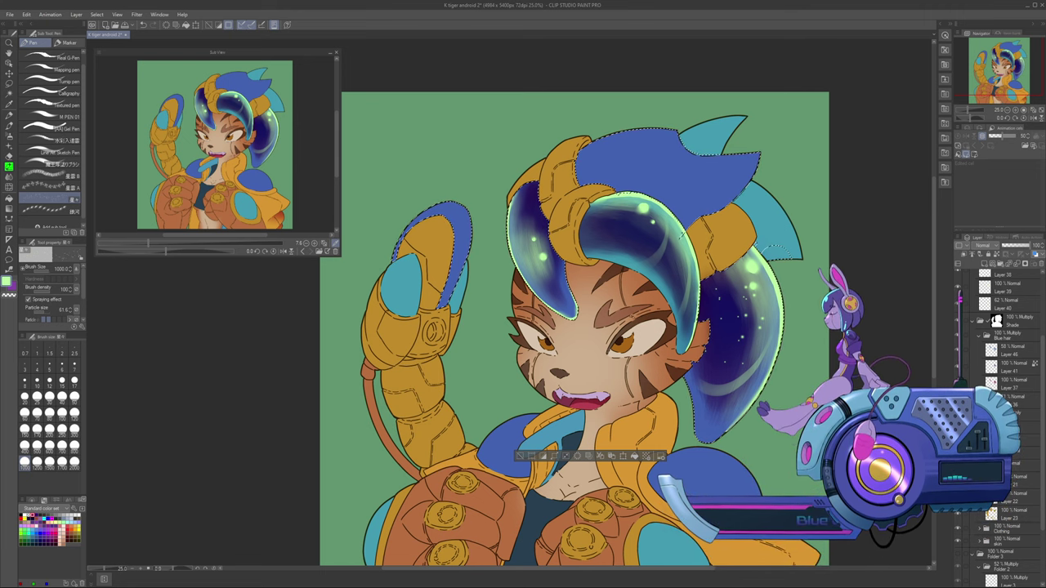
pyautogui.scroll(-3, 1004, 360)
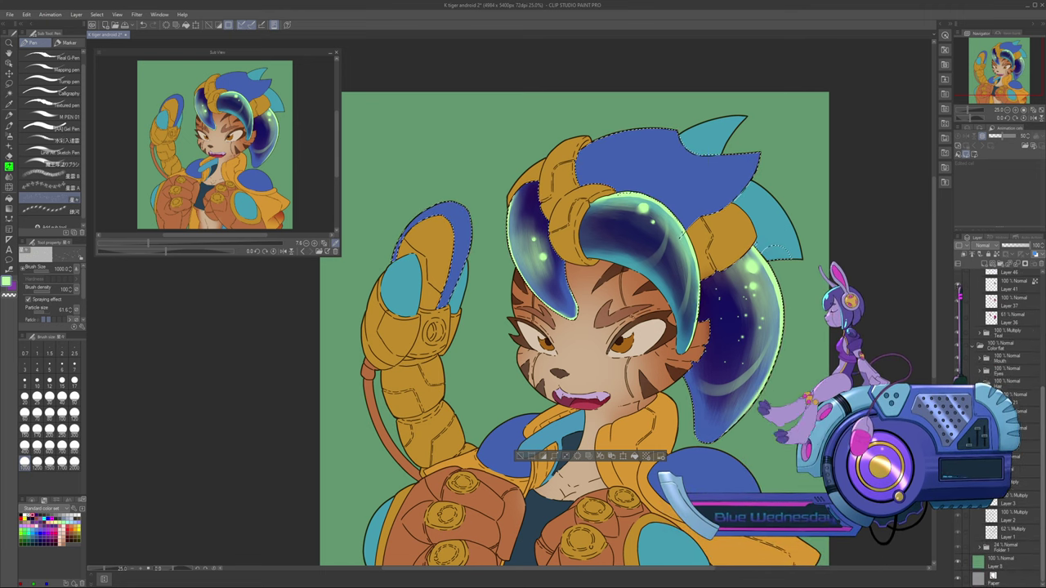
pyautogui.scroll(6, 1003, 359)
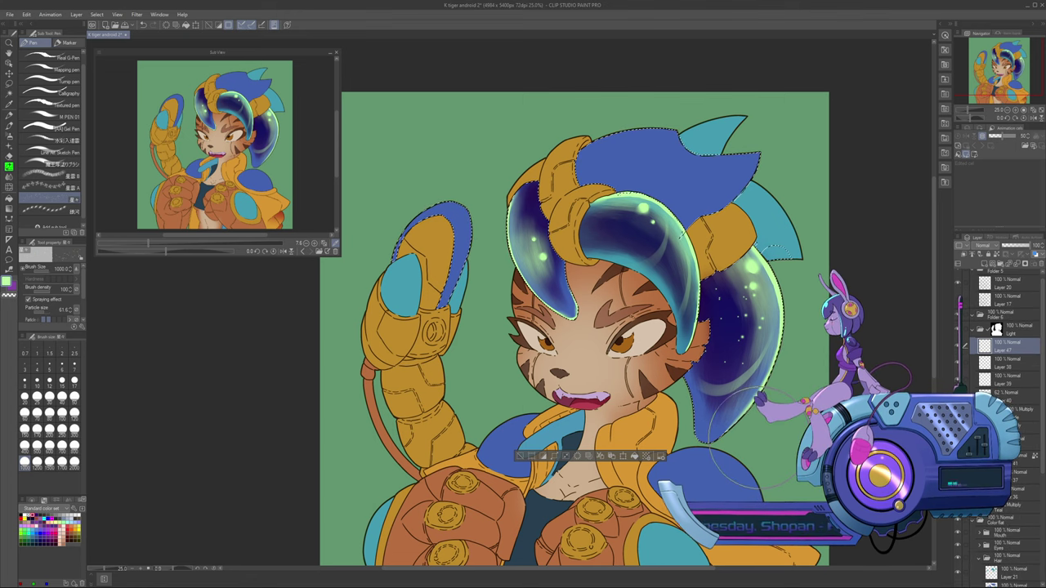
pyautogui.press('[')
pyautogui.press(']')
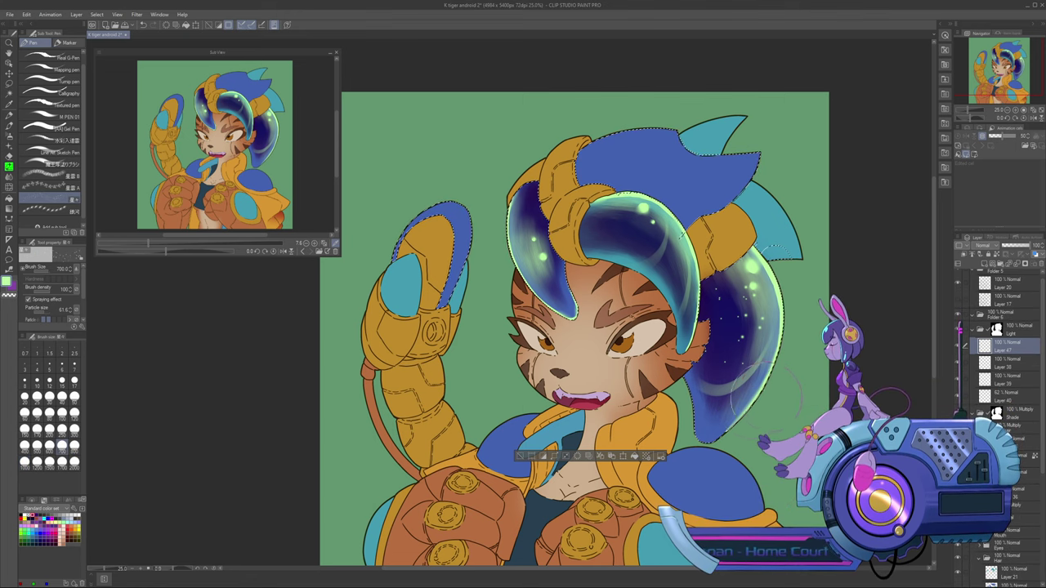
# Recolor the sprayed stars on Layer 47 bright red with the G-pen at size 170, with the layer's transparent pixels locked
pyautogui.click(32, 500)
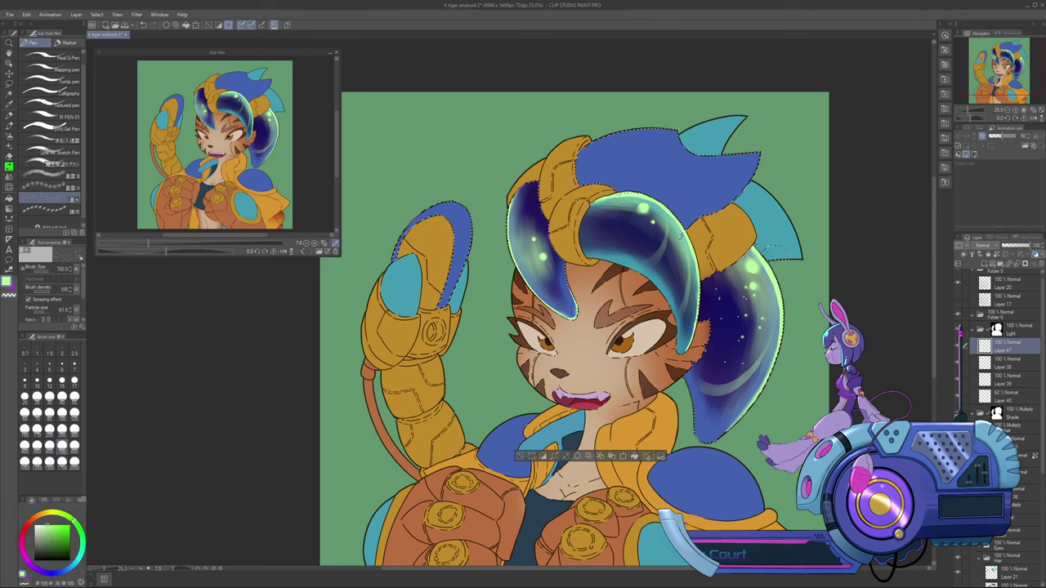
pyautogui.click(24, 555)
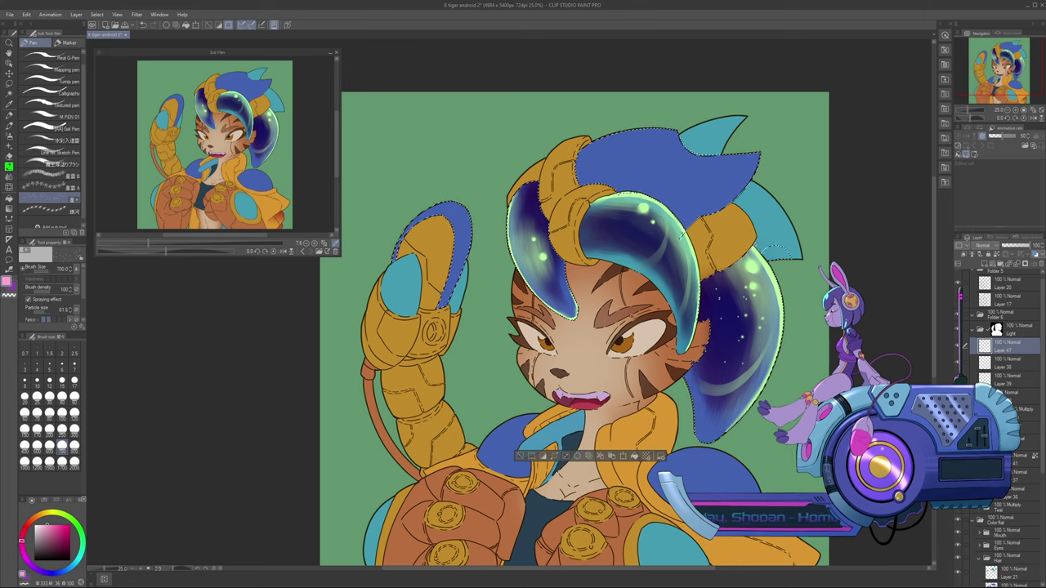
pyautogui.moveTo(24, 530)
pyautogui.mouseDown()
pyautogui.moveTo(71, 537)
pyautogui.moveTo(70, 527)
pyautogui.mouseUp()
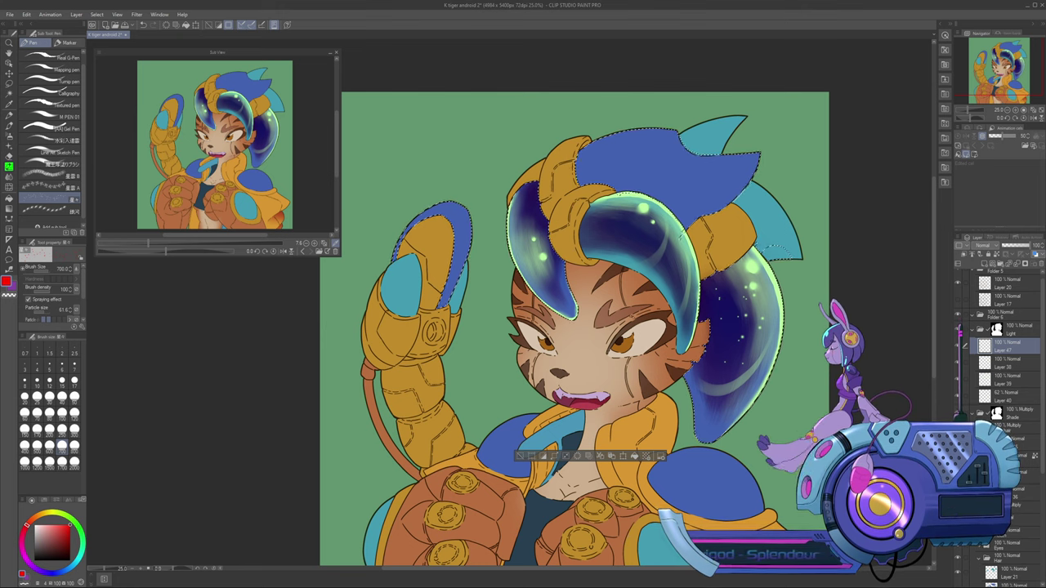
pyautogui.click(49, 56)
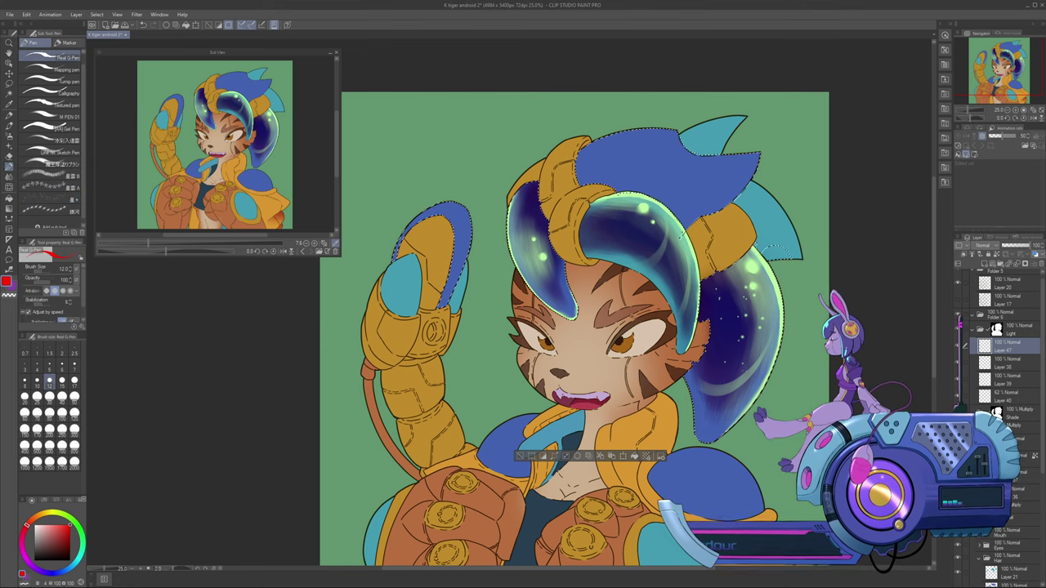
pyautogui.press(']')
pyautogui.press(']')
pyautogui.press(']')
pyautogui.press(']')
pyautogui.press(']')
pyautogui.press(']')
pyautogui.press(']')
pyautogui.press(']')
pyautogui.press(']')
pyautogui.press(']')
pyautogui.press(']')
pyautogui.press(']')
pyautogui.press(']')
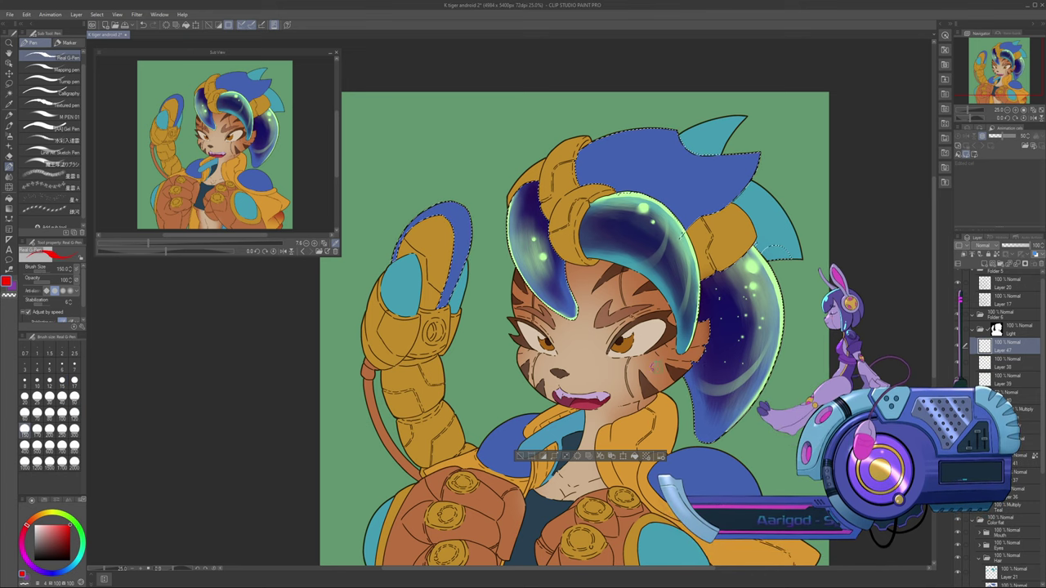
pyautogui.scroll(1, 52, 63)
pyautogui.click(52, 56)
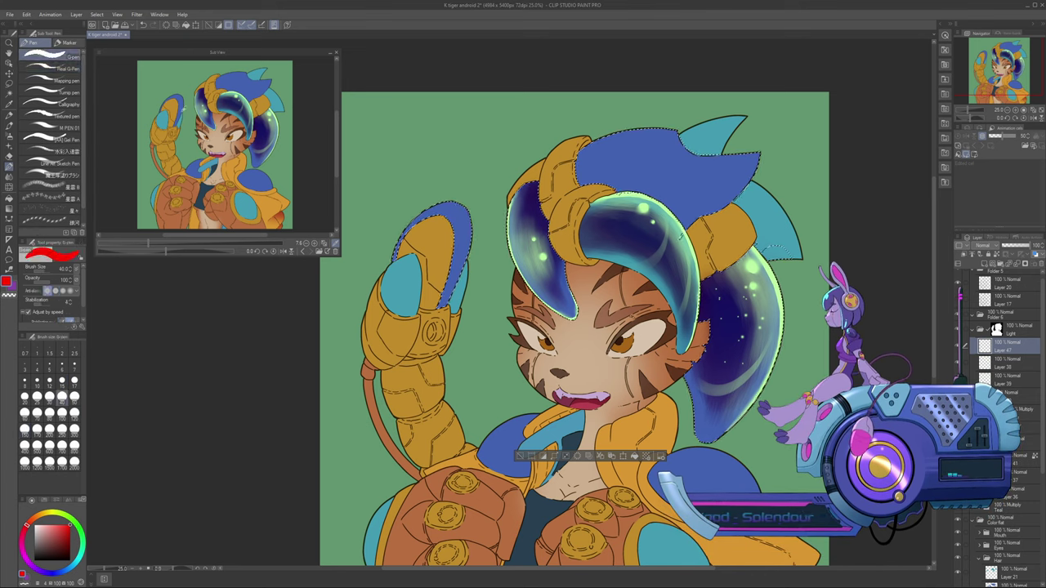
pyautogui.press(']')
pyautogui.press(']')
pyautogui.press(']')
pyautogui.press(']')
pyautogui.press(']')
pyautogui.press(']')
pyautogui.press(']')
pyautogui.press(']')
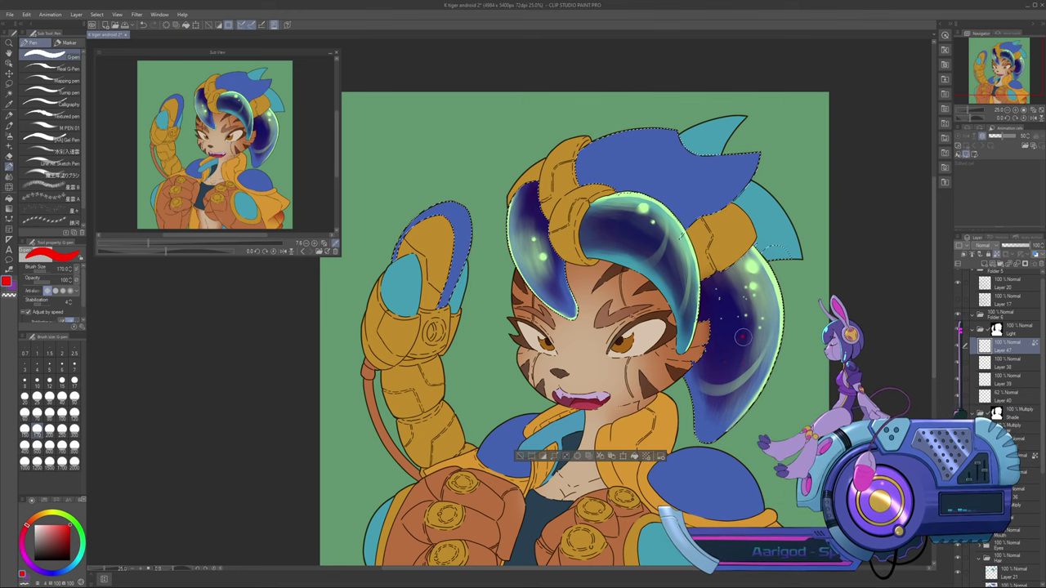
# Try lowering Layer 47's opacity to 52%, and undo it together with the red recoloring
pyautogui.click(1015, 245)
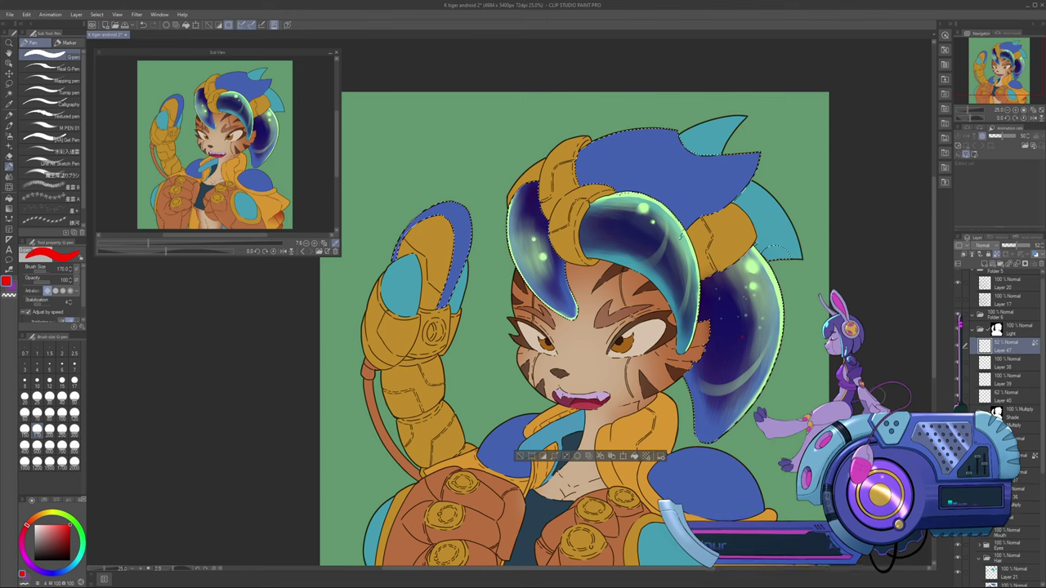
pyautogui.hotkey('ctrl', 'z')
pyautogui.hotkey('ctrl', 'z')
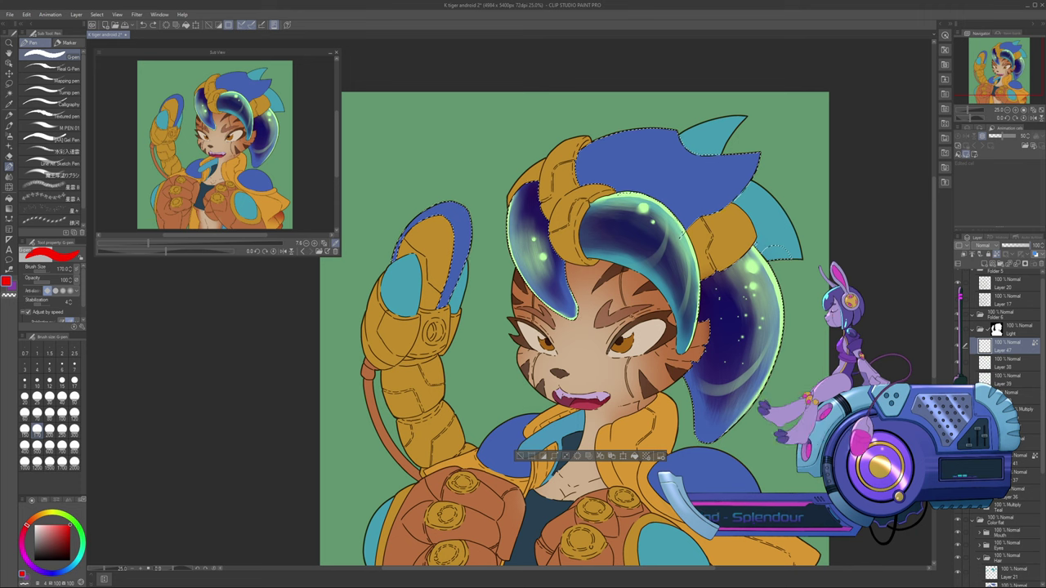
# Set Layer 47 to Hard light with reduced opacity, and recolor the stars trying magenta, yellow and purple
pyautogui.click(984, 367)
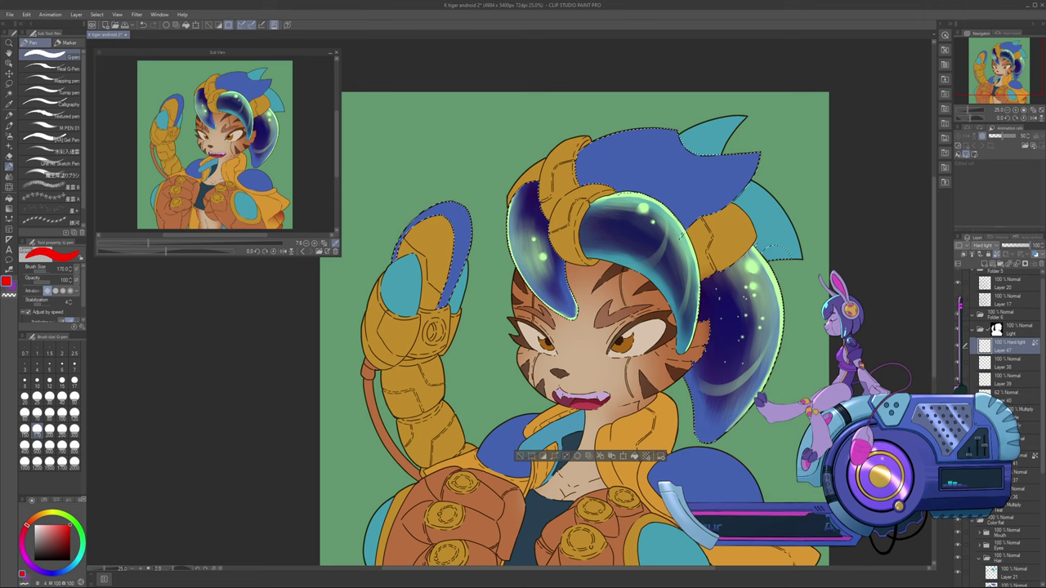
pyautogui.click(1017, 245)
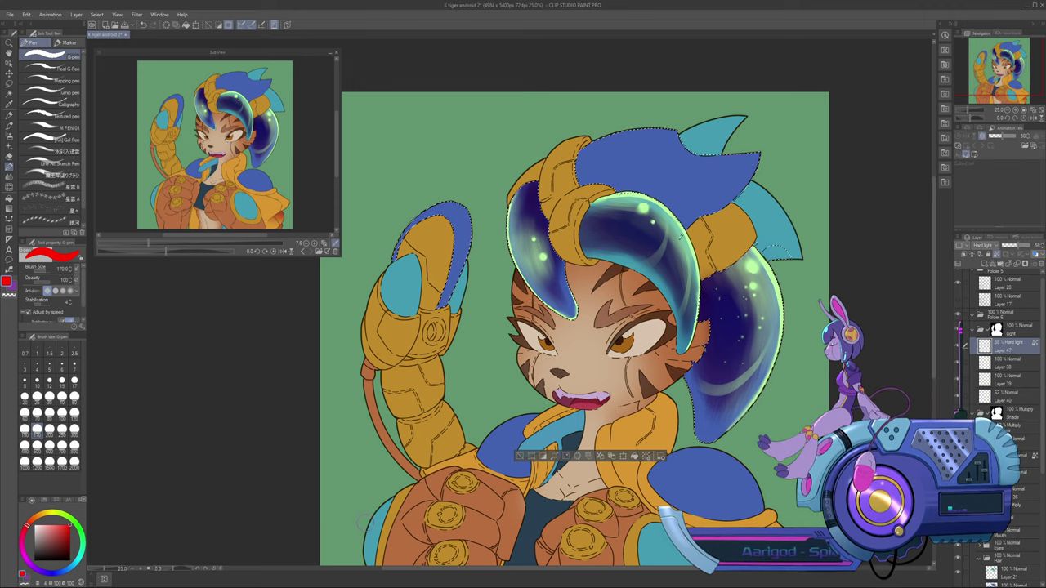
pyautogui.moveTo(22, 537); pyautogui.dragTo(22, 548)
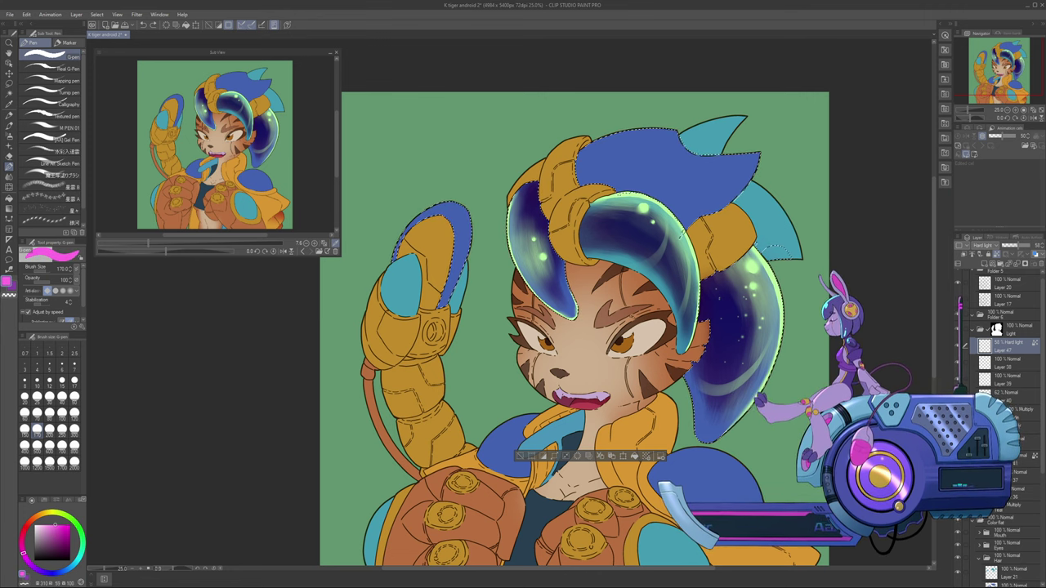
pyautogui.click(55, 513)
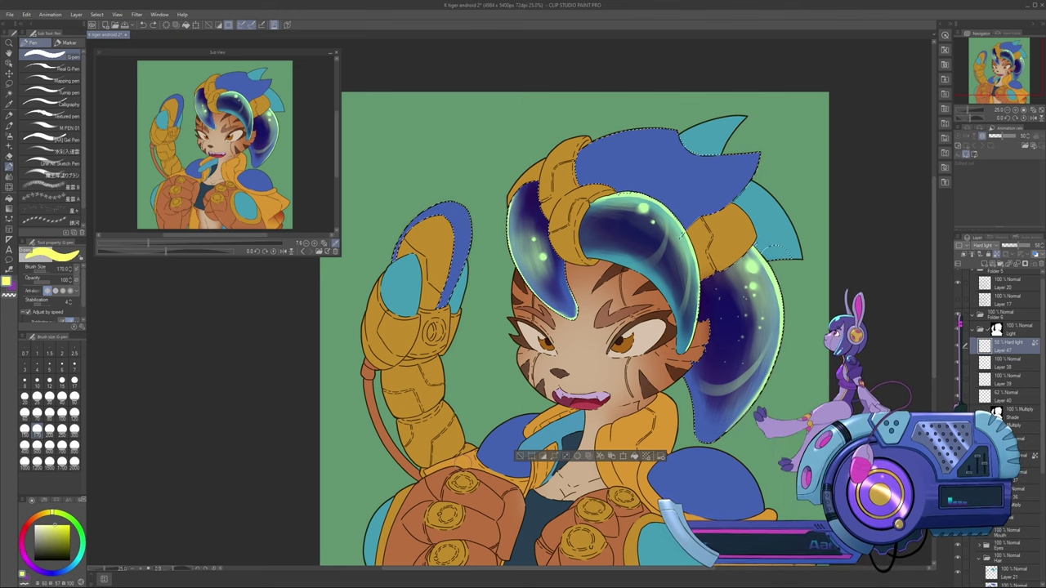
pyautogui.press('x')
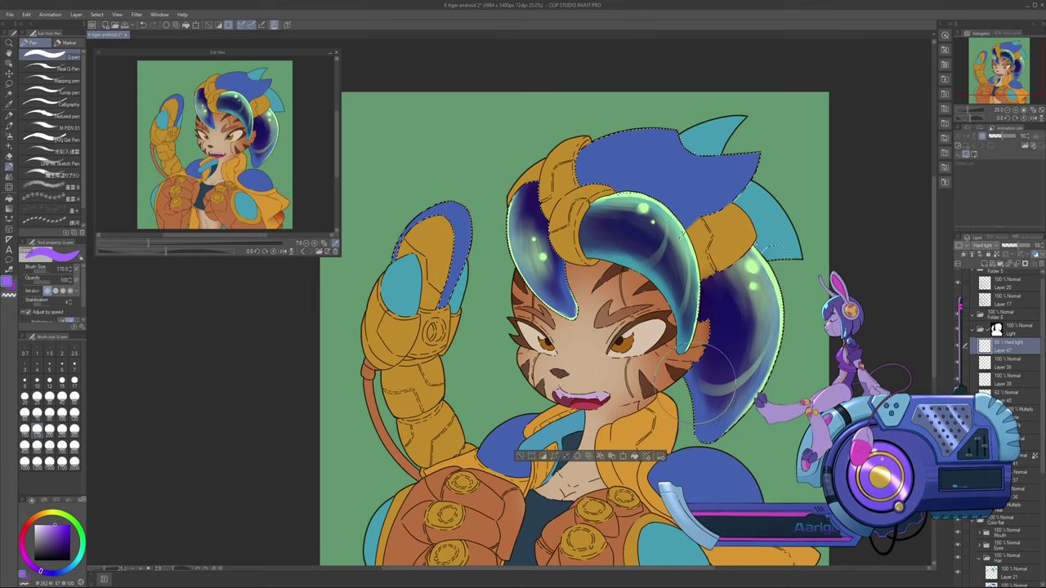
# Undo the Hard light blending, the recoloring and the sprayed stars on Layer 47
pyautogui.hotkey('ctrl', '=')
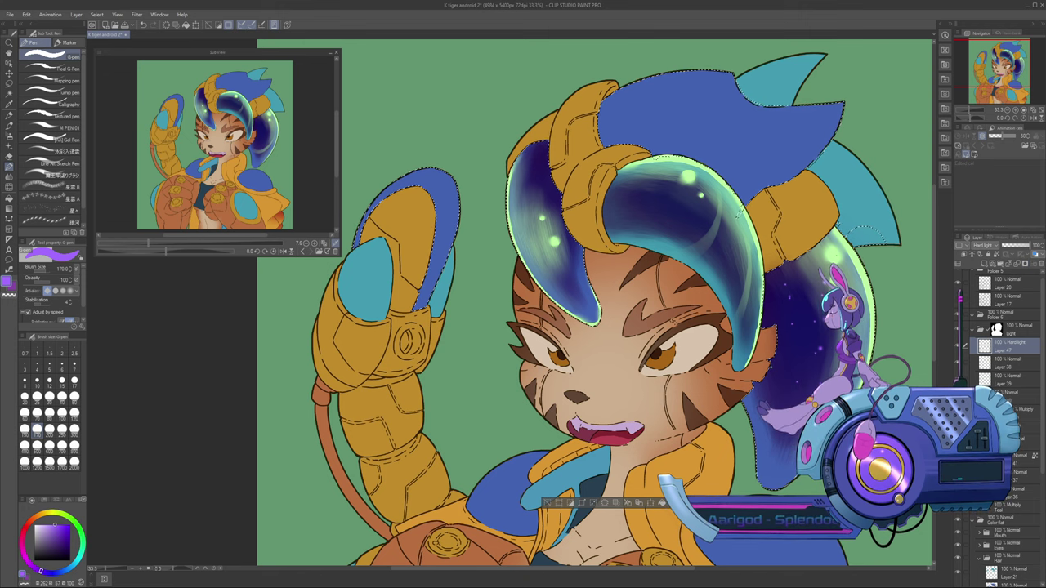
pyautogui.hscroll(6, 510, 304)
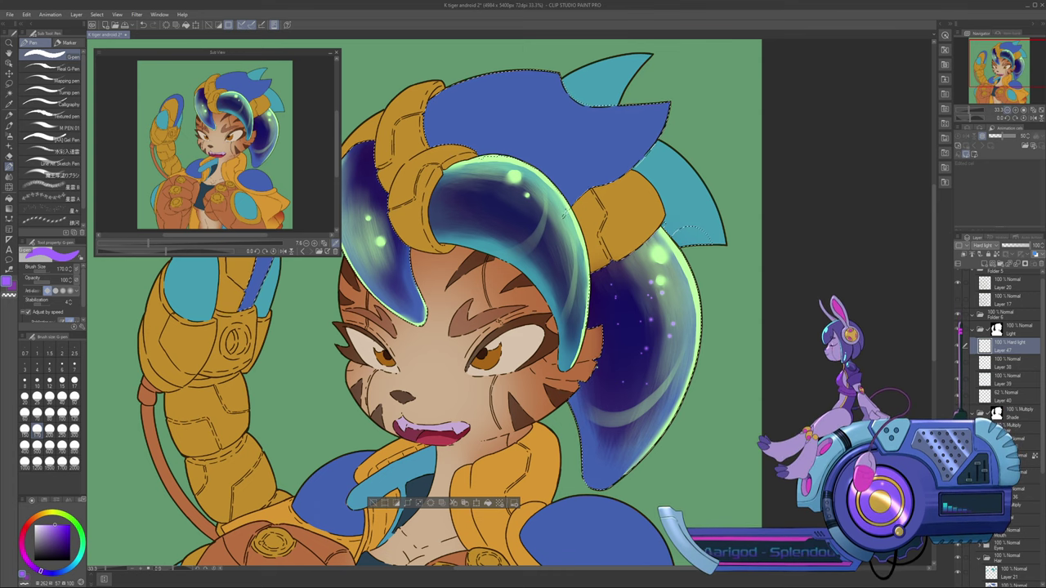
pyautogui.click(1007, 109)
pyautogui.click(1007, 110)
pyautogui.click(1007, 109)
pyautogui.hotkey('ctrl', '+')
pyautogui.hotkey('ctrl', '+')
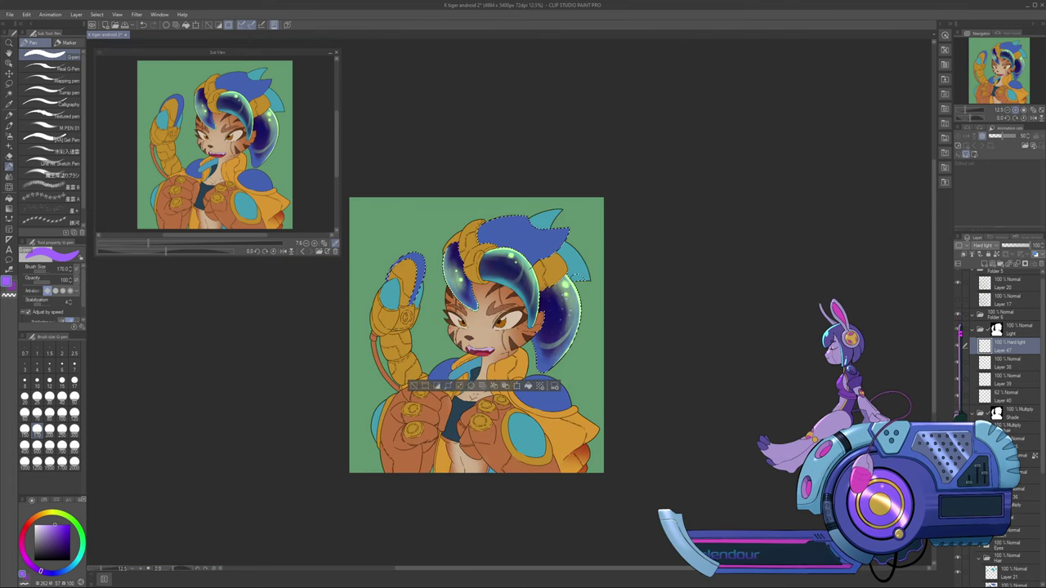
pyautogui.hotkey('ctrl', '+')
pyautogui.hotkey('ctrl', '+')
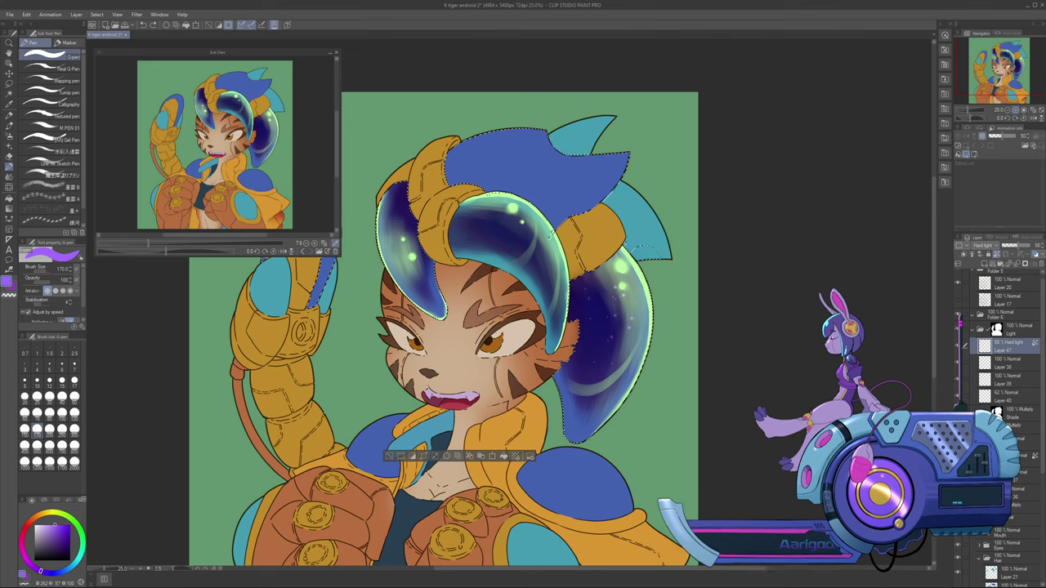
pyautogui.hotkey('ctrl', 'z')
pyautogui.hotkey('ctrl', 'z')
pyautogui.hotkey('ctrl', 'z')
pyautogui.hotkey('ctrl', 'z')
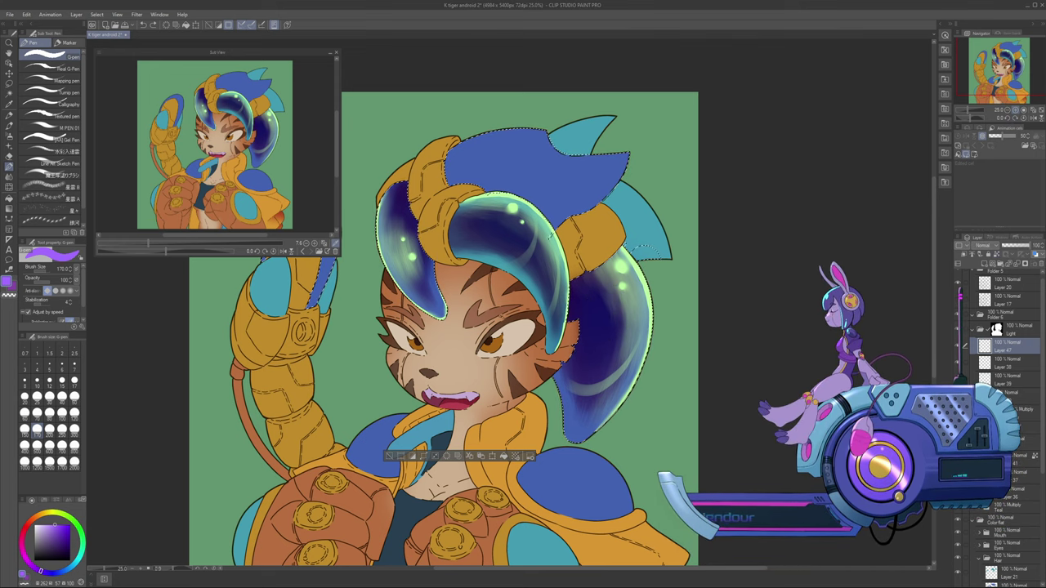
# Dot tiny purple stars by hand onto the back hair on Layer 47, using the G-pen at size 7
pyautogui.hotkey('ctrl', '+')
pyautogui.hotkey('ctrl', '+')
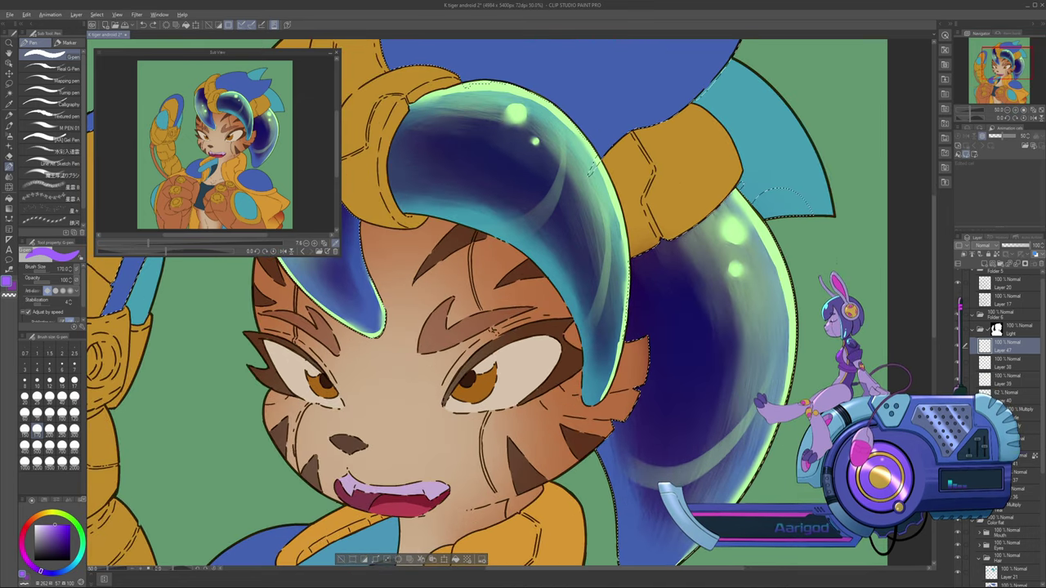
pyautogui.keyDown('alt'); pyautogui.click(695, 327); pyautogui.keyUp('alt')
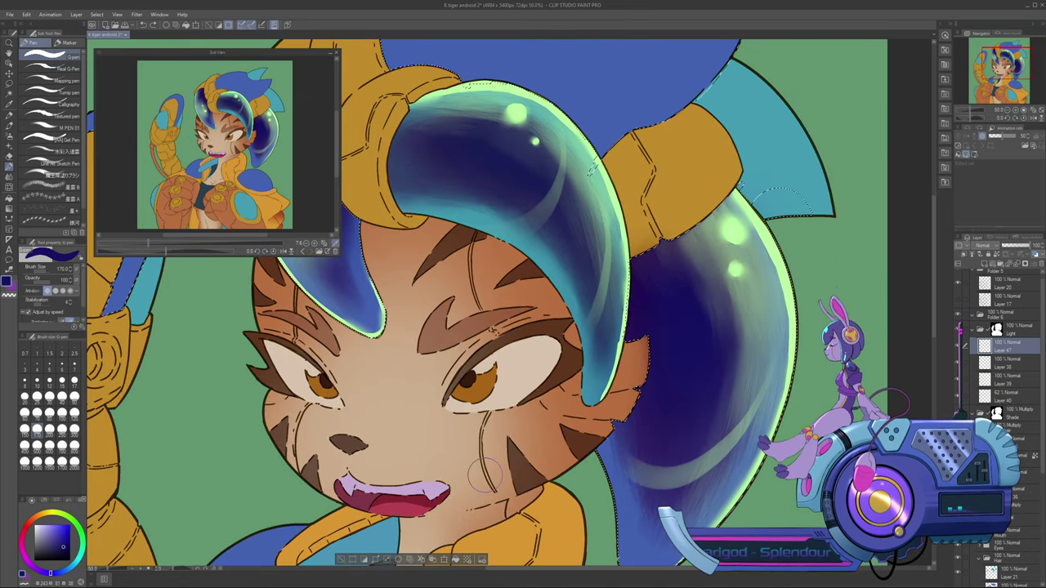
pyautogui.moveTo(49, 574); pyautogui.dragTo(36, 569)
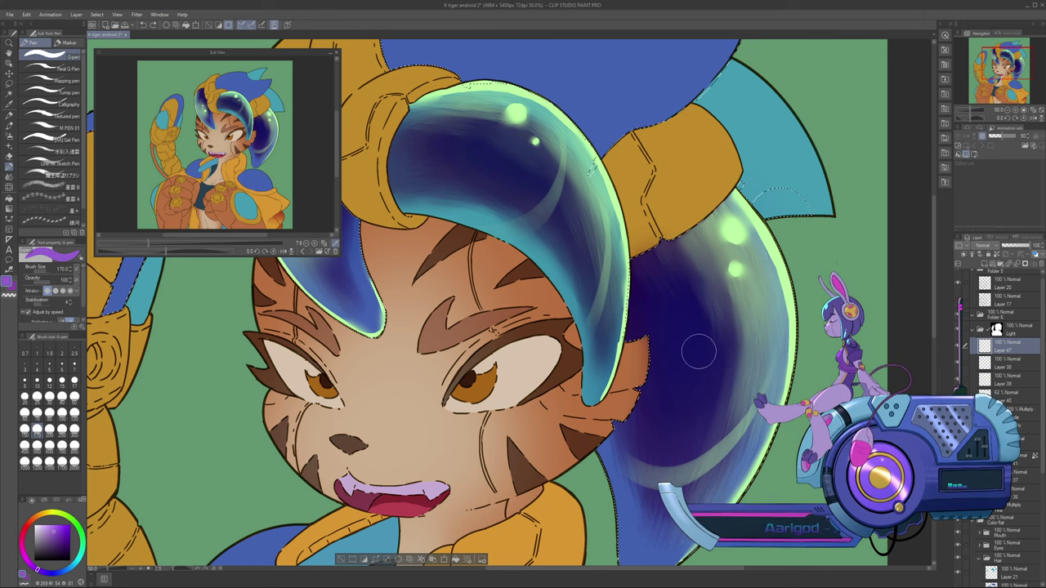
pyautogui.press('[')
pyautogui.press('[')
pyautogui.press('[')
pyautogui.press('[')
pyautogui.press('[')
pyautogui.press('[')
pyautogui.press('[')
pyautogui.press('[')
pyautogui.press('[')
pyautogui.press('[')
pyautogui.press('[')
pyautogui.press('[')
pyautogui.press('[')
pyautogui.press('[')
pyautogui.press('[')
pyautogui.press('[')
pyautogui.press('[')
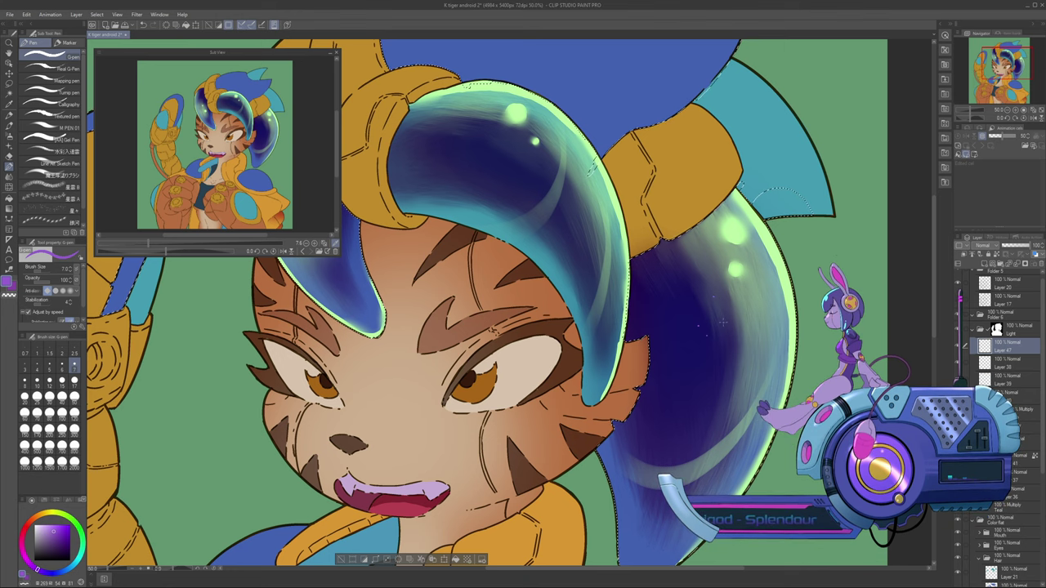
# Add larger purple star dots to the upper part of the back hair with the G-pen at sizes 10, 12 and 20
pyautogui.press(']')
pyautogui.press(']')
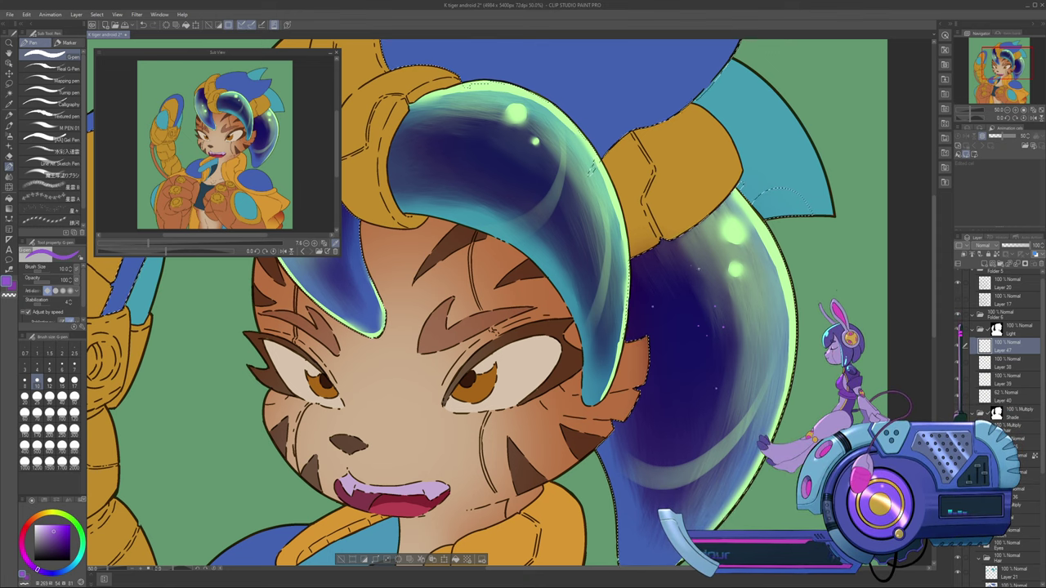
pyautogui.press(']')
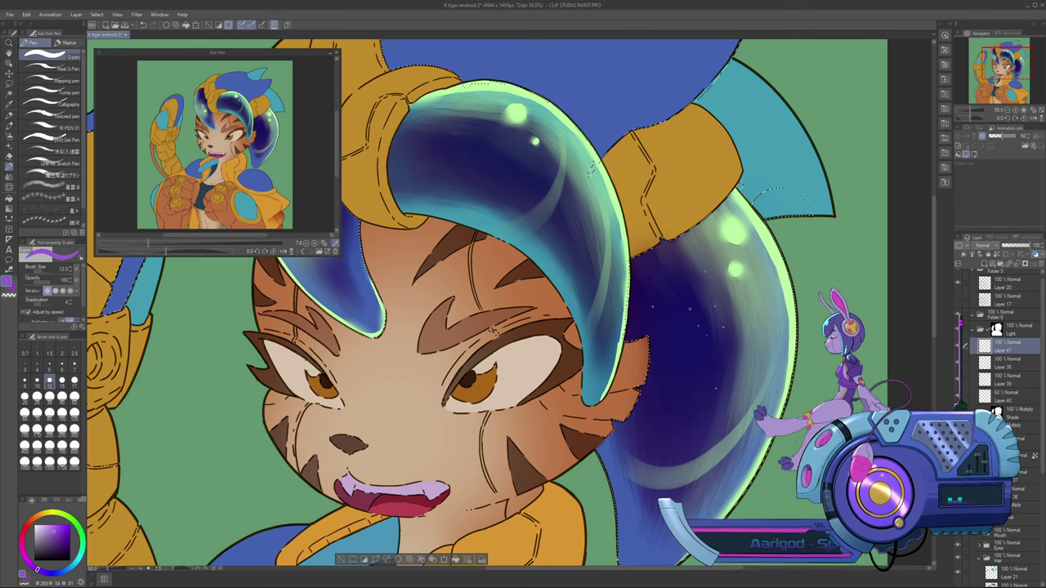
pyautogui.press(']')
pyautogui.press(']')
pyautogui.press(']')
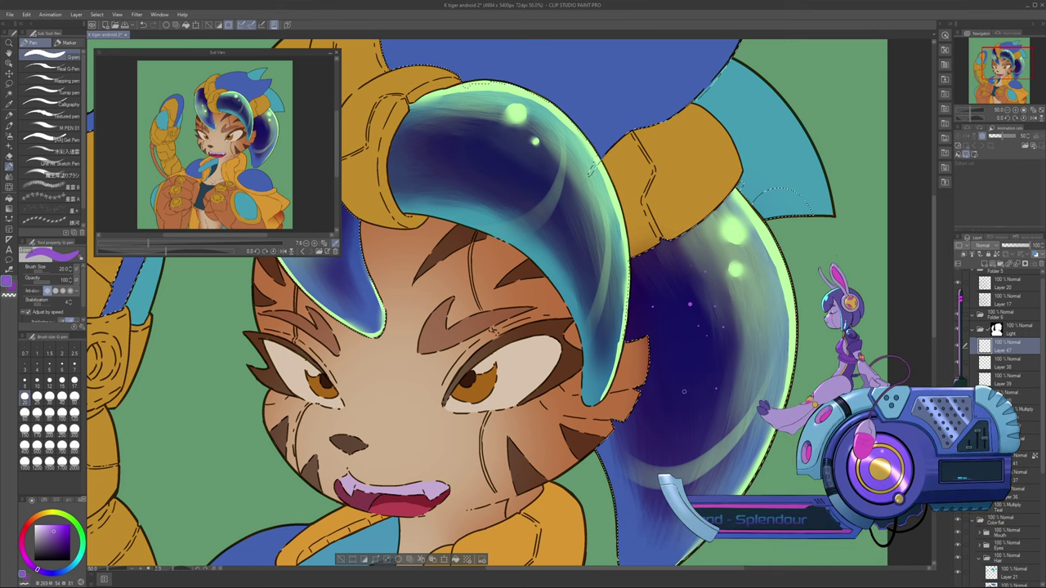
# Scatter more small purple stars across the middle and lower back hair with the G-pen at sizes 7 and 8
pyautogui.press('[')
pyautogui.press('[')
pyautogui.press('[')
pyautogui.press('[')
pyautogui.press('[')
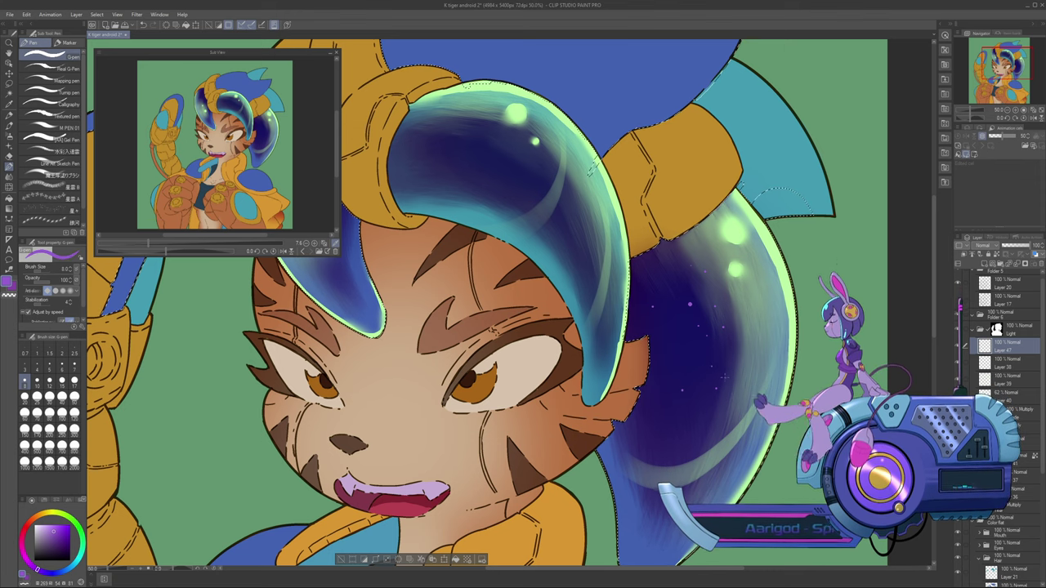
pyautogui.press('[')
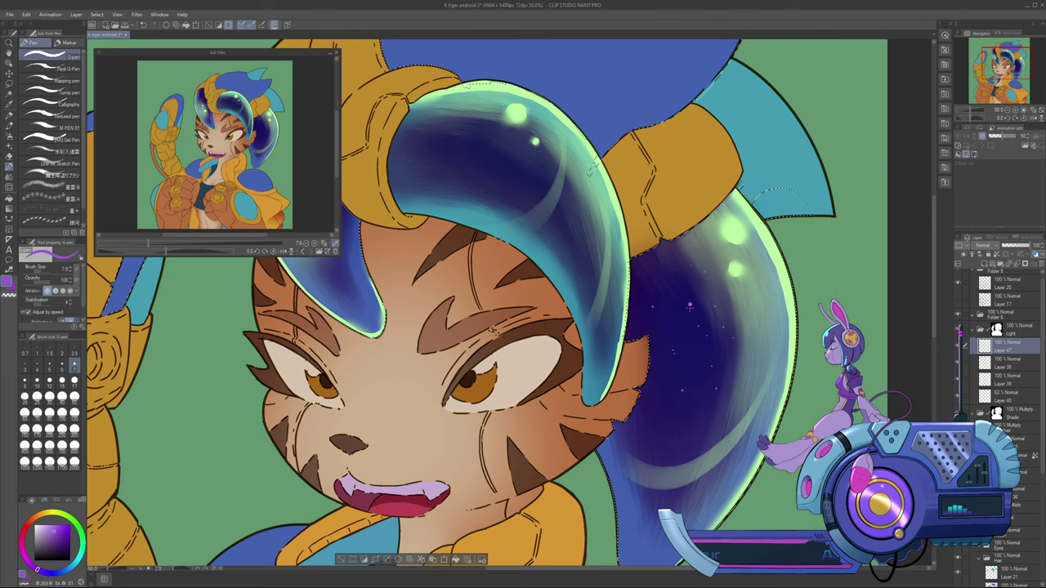
pyautogui.press(']')
pyautogui.press(']')
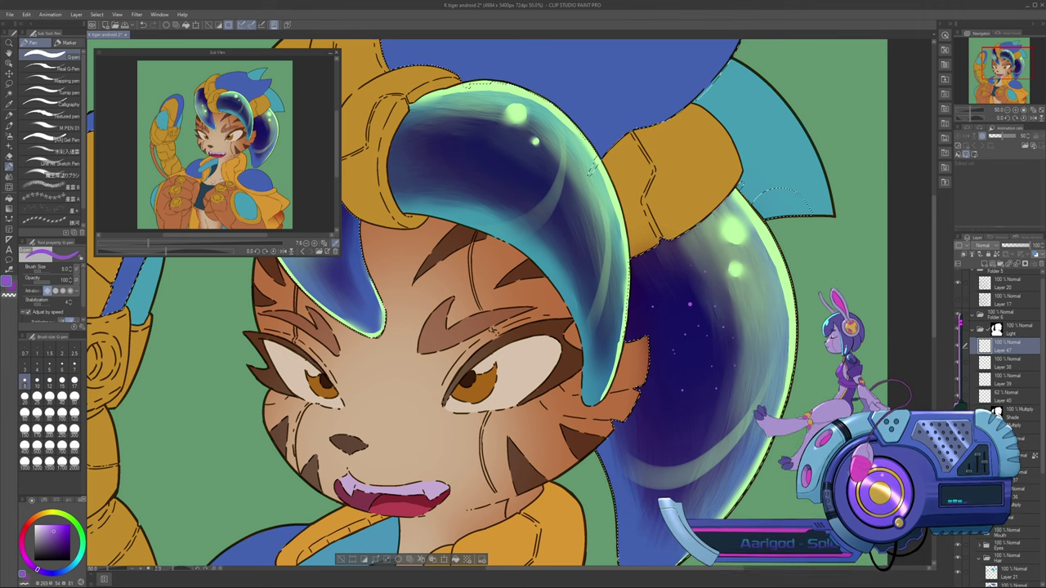
pyautogui.press('[')
pyautogui.press('[')
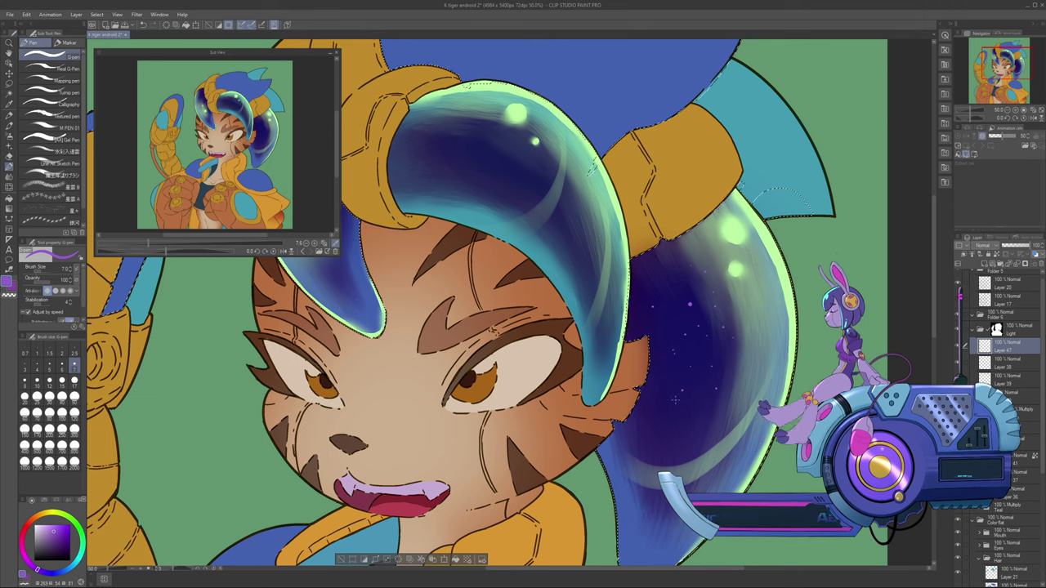
# Dot purple stars over the dark area of the ponytail with the G-pen, varying the brush size between 7 and 12
pyautogui.press(']')
pyautogui.press(']')
pyautogui.press(']')
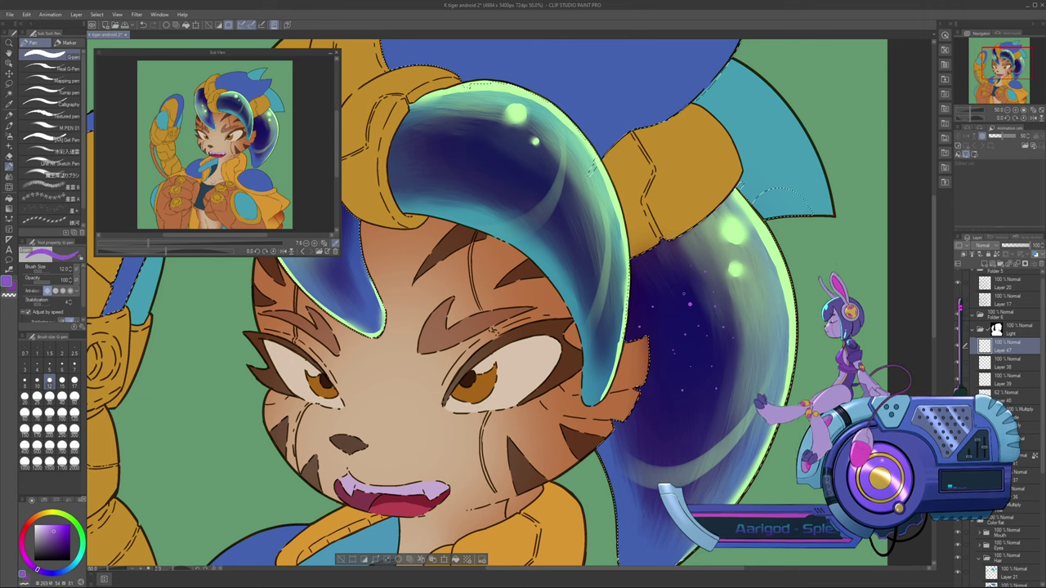
pyautogui.press('[')
pyautogui.press('[')
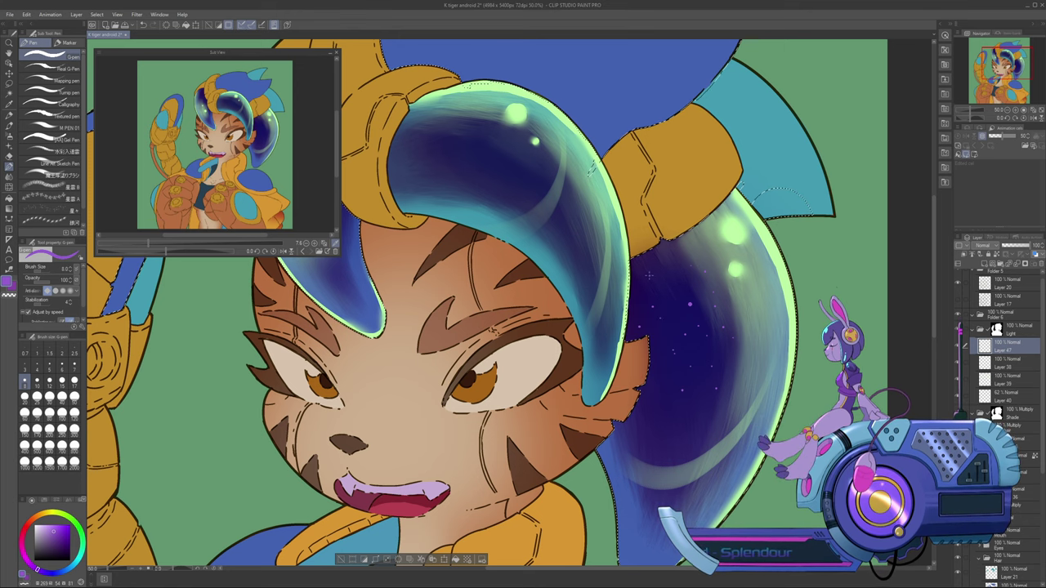
pyautogui.press('[')
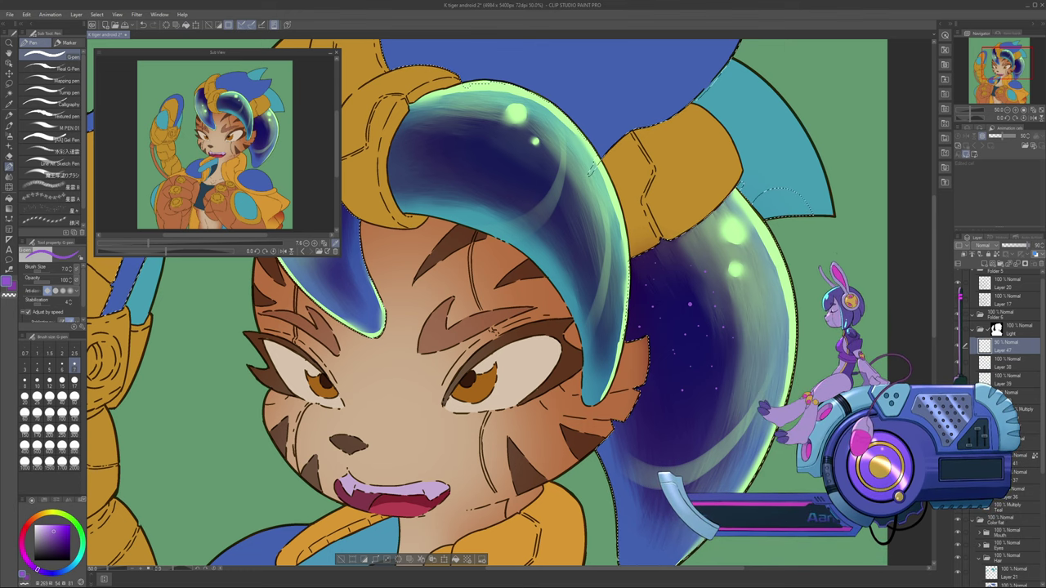
# Lower the opacity of the star layer, Layer 47, and check the stars against the whole picture
pyautogui.moveTo(1025, 245); pyautogui.dragTo(1021, 246)
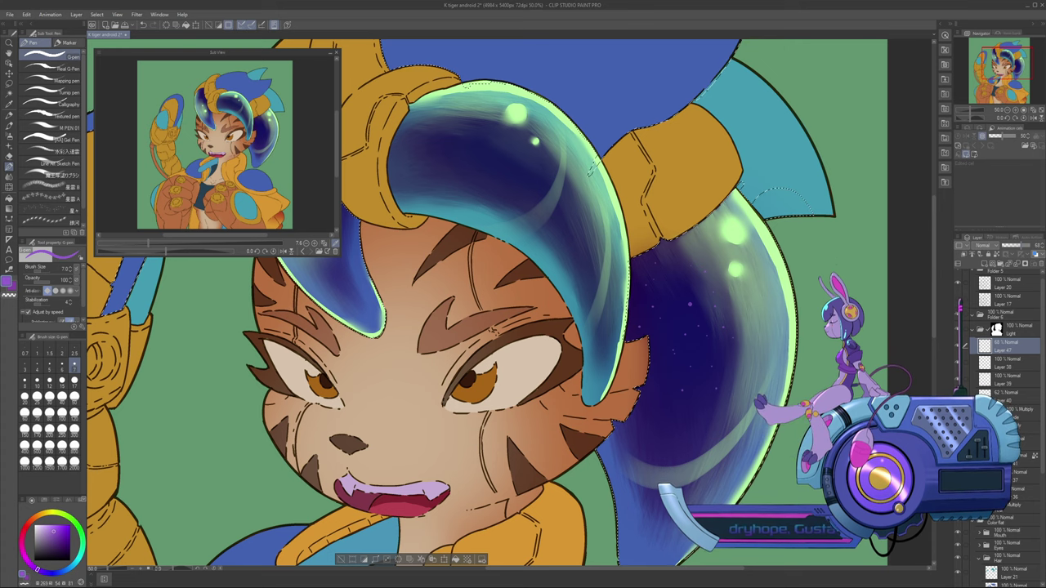
pyautogui.click(1007, 109)
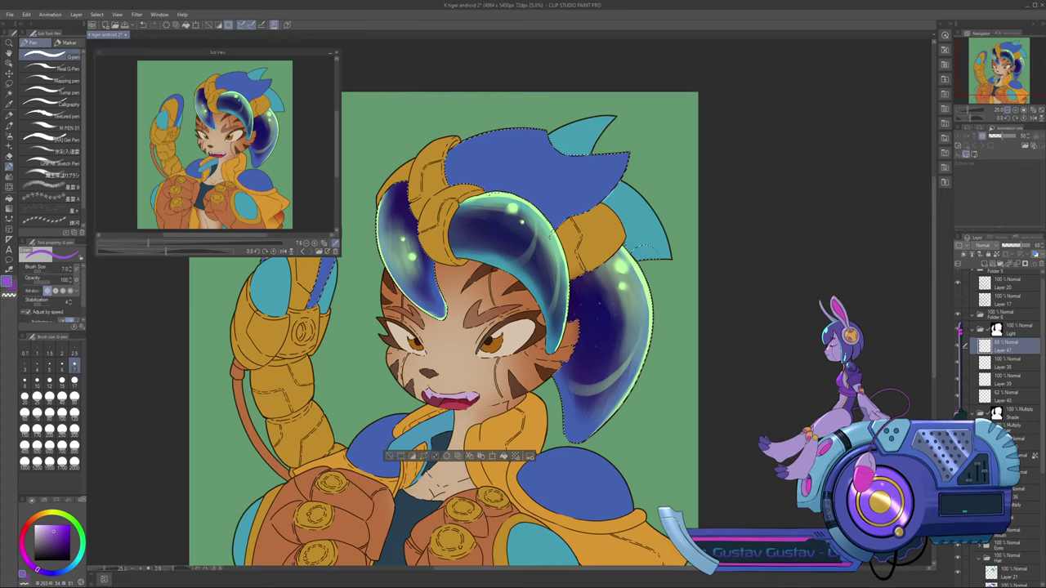
pyautogui.click(1008, 110)
pyautogui.hotkey('ctrl', '-')
pyautogui.hotkey('ctrl', '+')
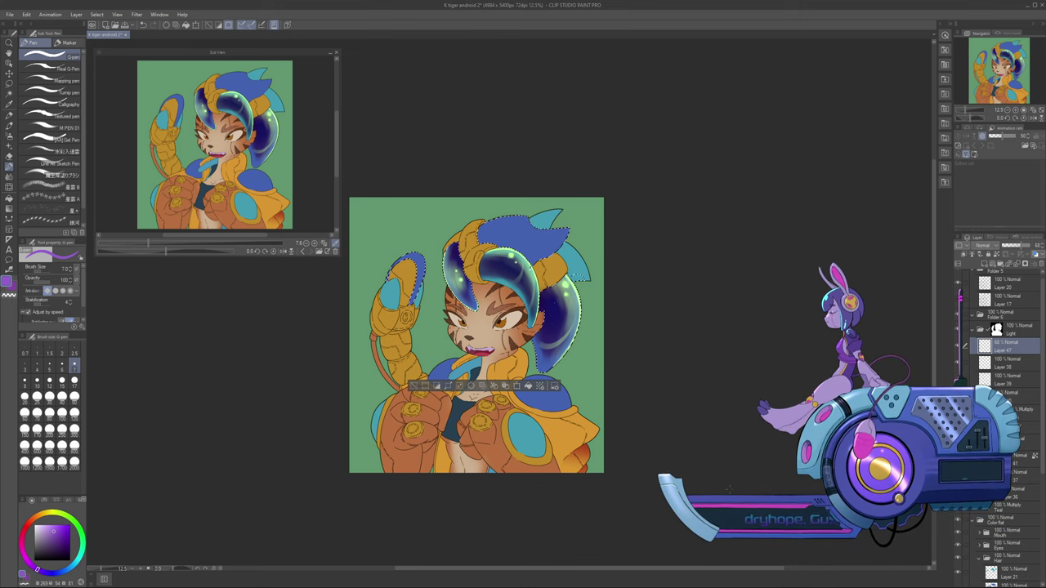
# Add tiny purple stars to the dark area of the ponytail with the G-pen, reducing the brush size to 4
pyautogui.hotkey('ctrl', '+')
pyautogui.hotkey('ctrl', '+')
pyautogui.hotkey('ctrl', '+')
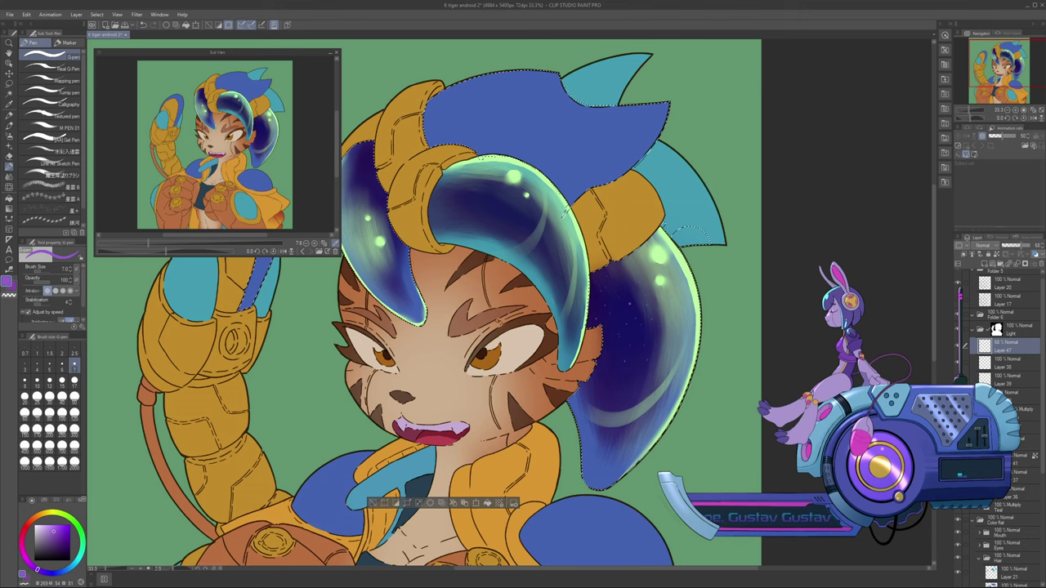
pyautogui.hotkey('ctrl', '+')
pyautogui.hotkey('ctrl', '+')
pyautogui.hotkey('ctrl', '+')
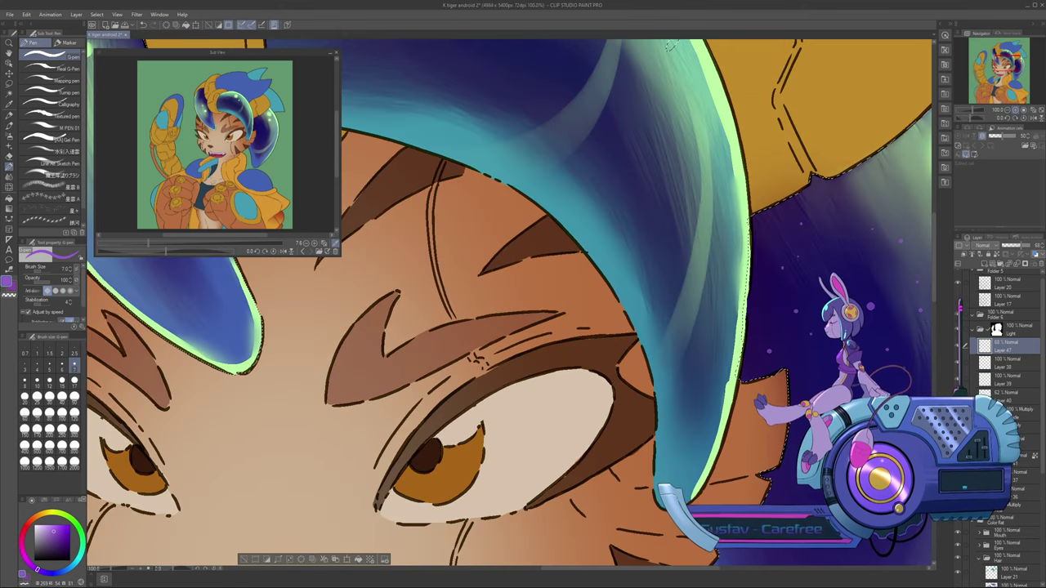
pyautogui.moveTo(872, 302); pyautogui.dragTo(587, 222)
pyautogui.press('[')
pyautogui.press('[')
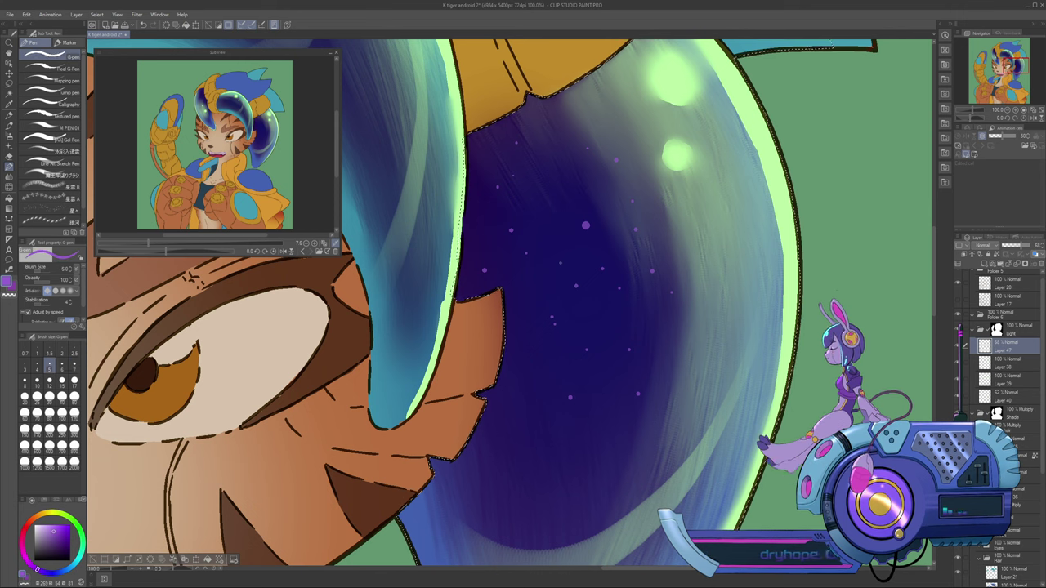
pyautogui.press('[')
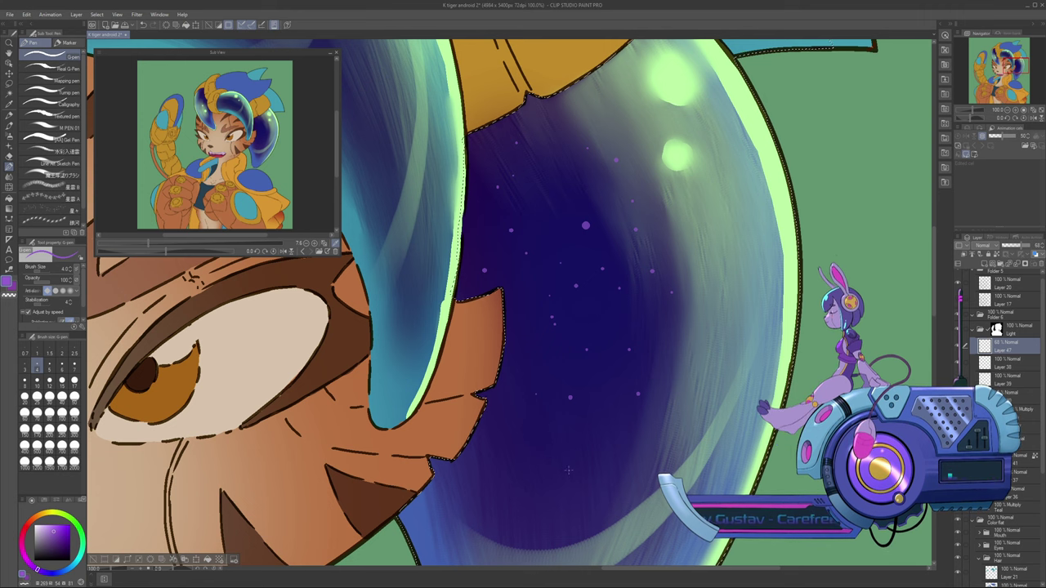
# Scatter more purple stars across the ponytail, raising the brush size in stages from 6 to 12
pyautogui.press(']')
pyautogui.press(']')
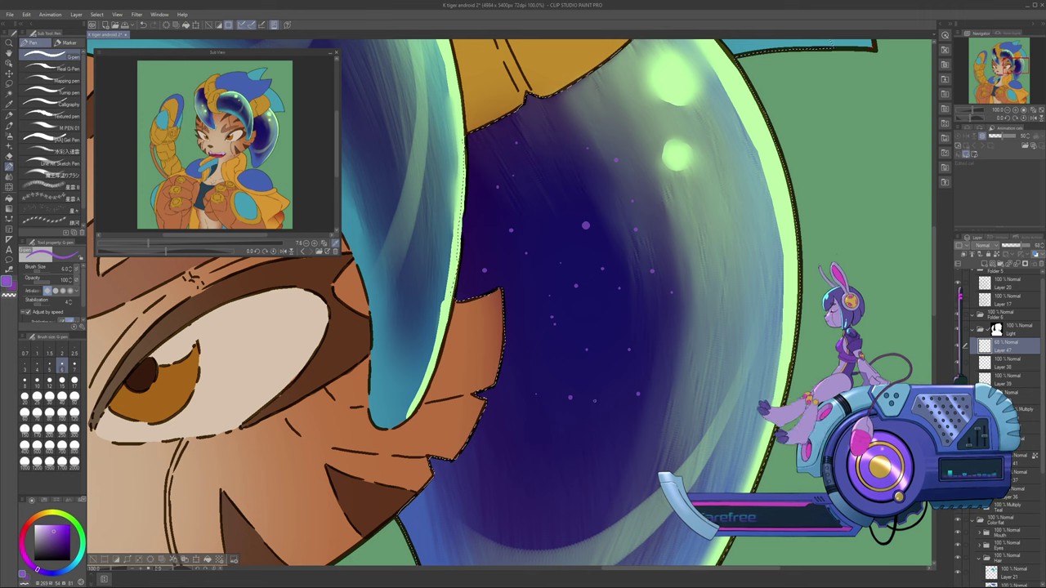
pyautogui.press(']')
pyautogui.press(']')
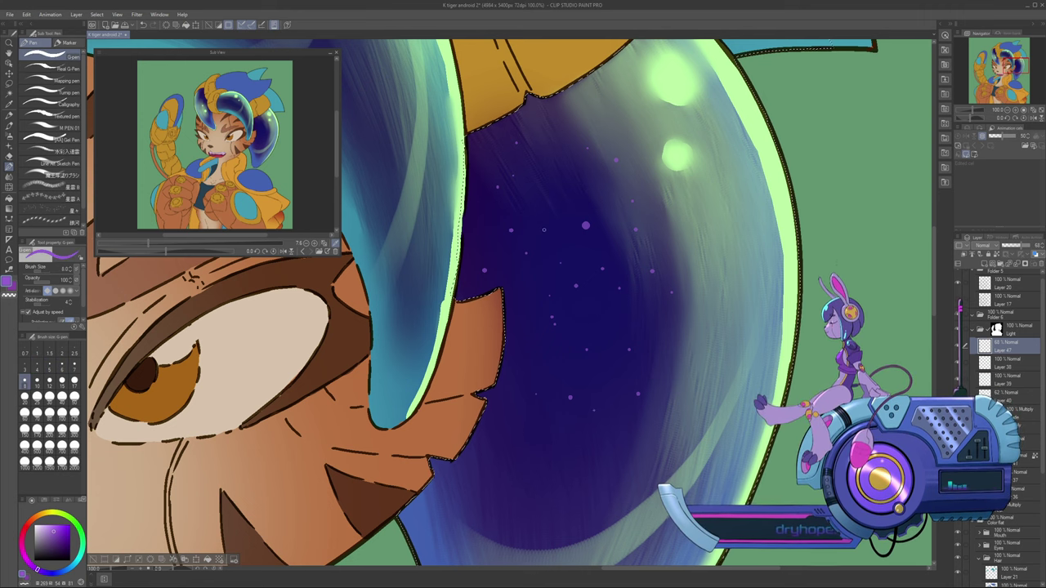
pyautogui.press(']')
pyautogui.press(']')
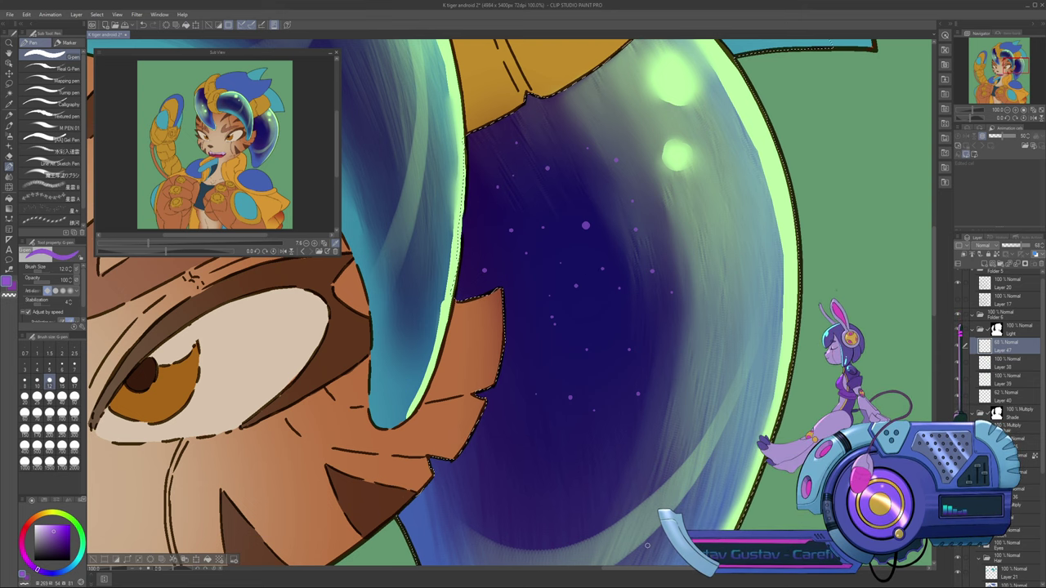
# Paint magenta stars among the purple ones in the ponytail, varying the brush size between 10 and 5
pyautogui.press('[')
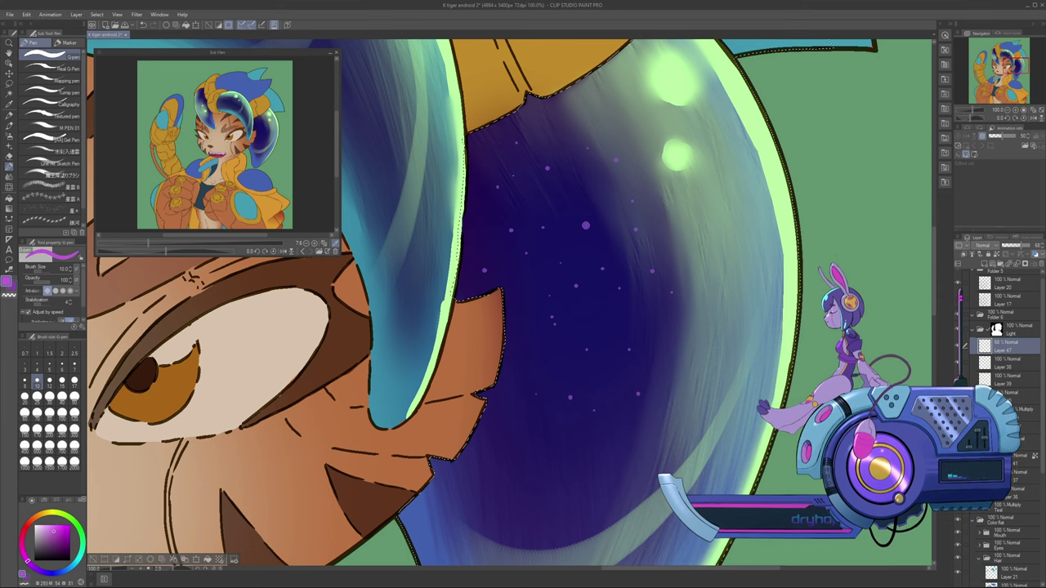
pyautogui.press('[')
pyautogui.press('[')
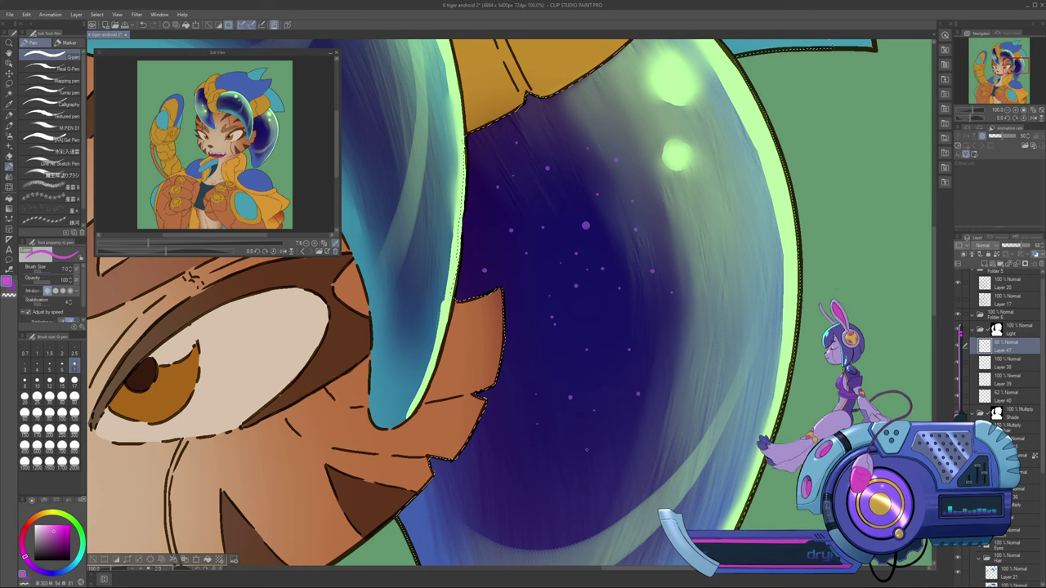
pyautogui.press(']')
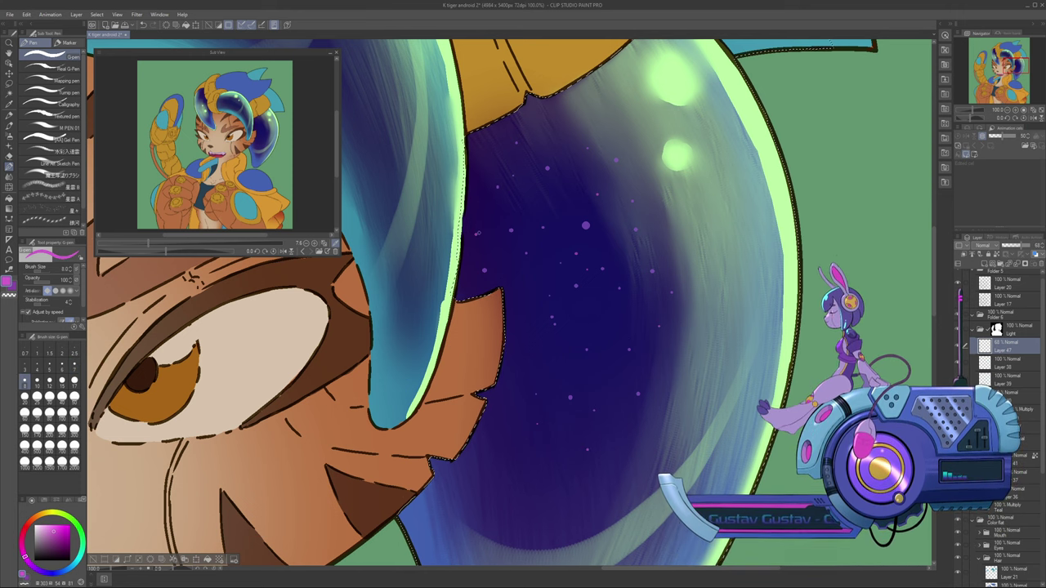
pyautogui.press('[')
pyautogui.press('[')
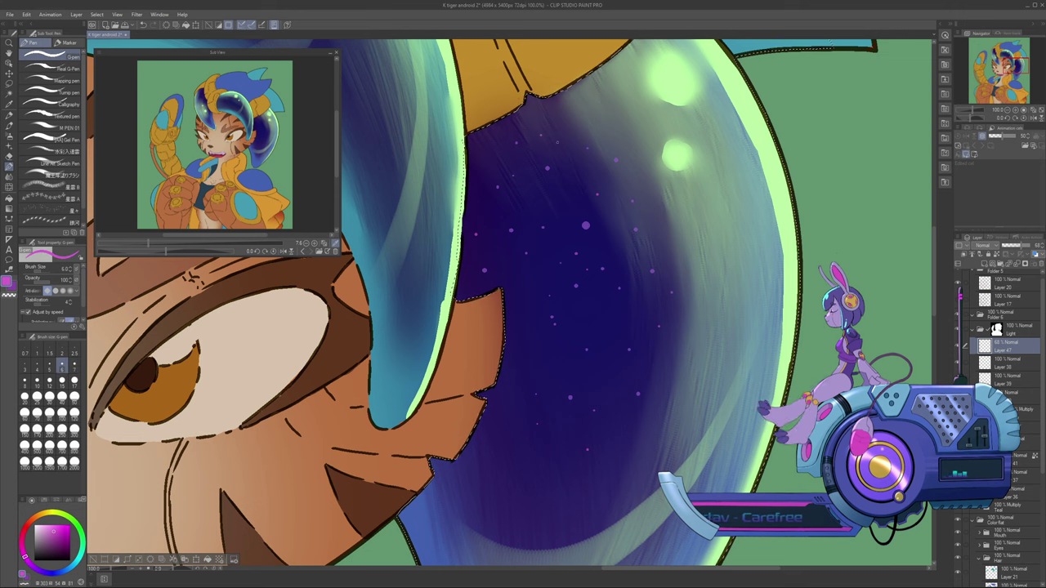
pyautogui.press('[')
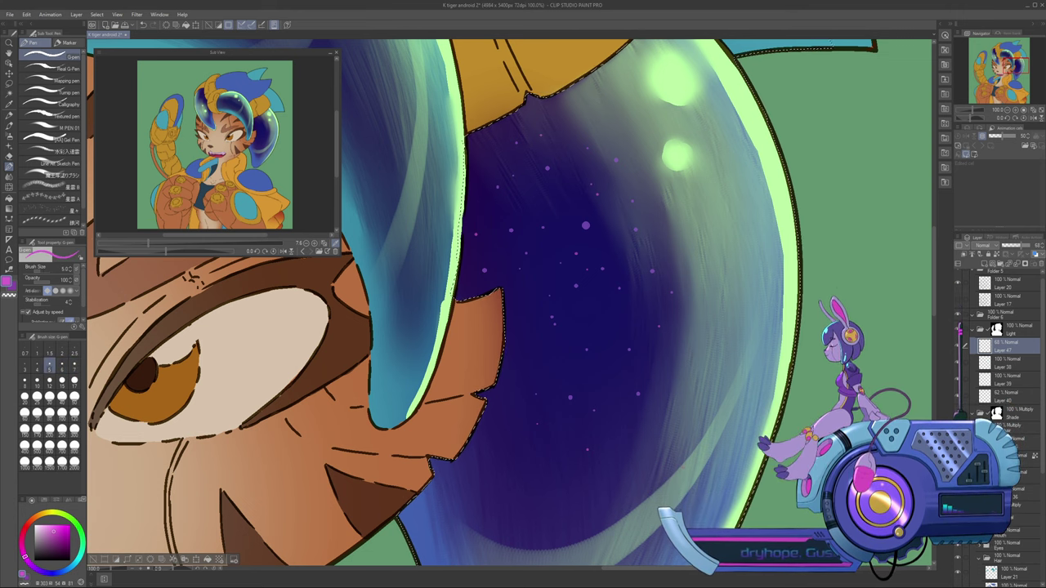
# Clear the hair selection and make the green background layer, Layer 8, active
pyautogui.hotkey('ctrl', '-')
pyautogui.hotkey('ctrl', '-')
pyautogui.hotkey('ctrl', '-')
pyautogui.hotkey('ctrl', '-')
pyautogui.hotkey('ctrl', '-')
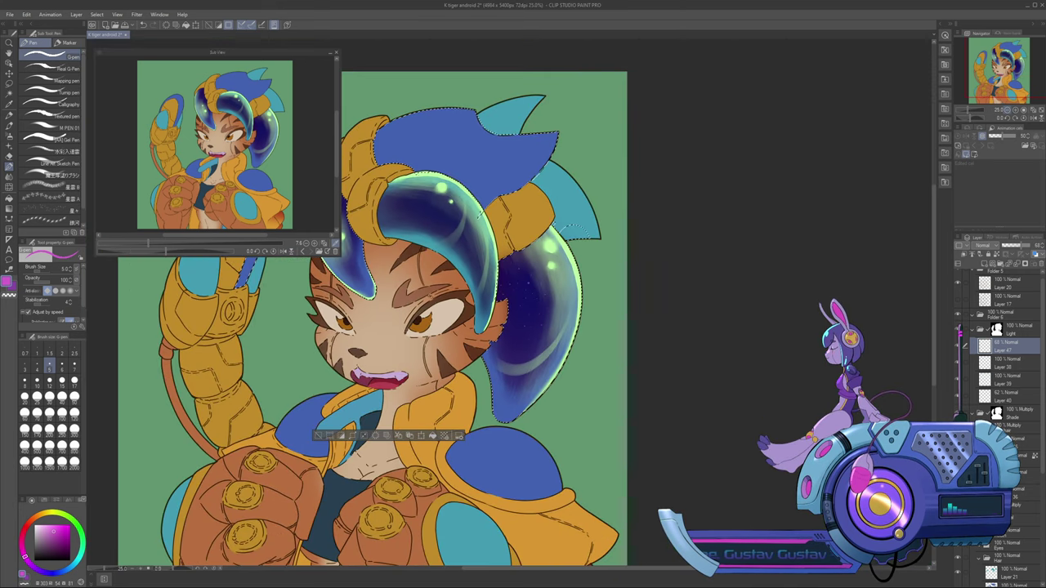
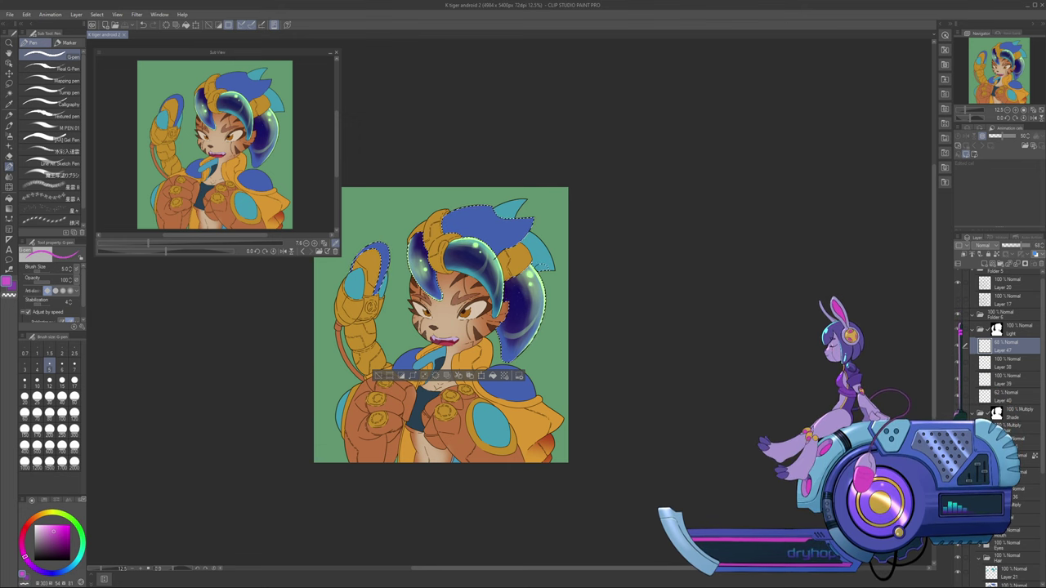
pyautogui.moveTo(457, 327); pyautogui.dragTo(590, 327)
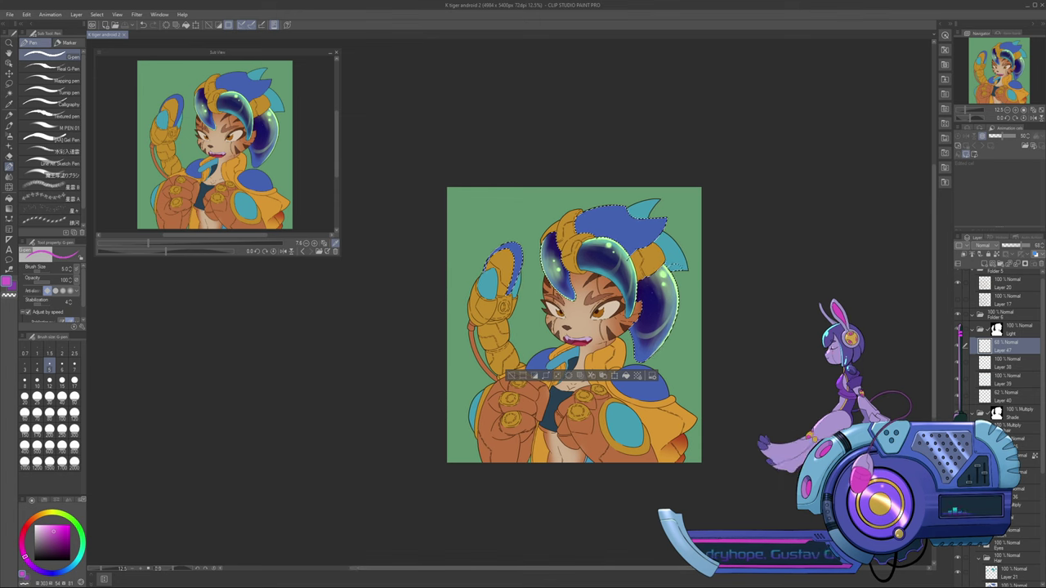
pyautogui.moveTo(1041, 323); pyautogui.dragTo(1041, 326)
pyautogui.scroll(-10, 998, 409)
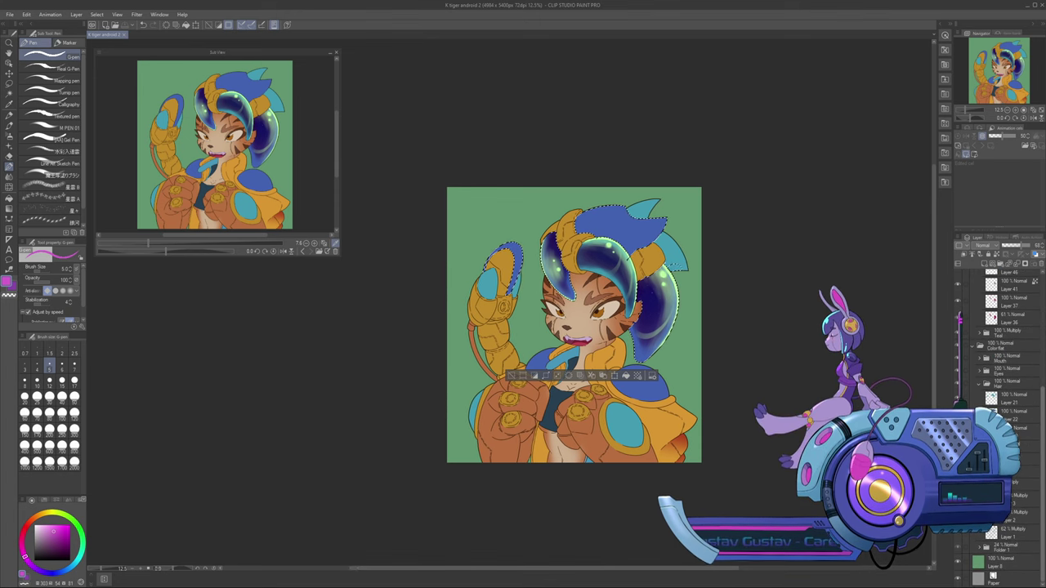
pyautogui.hotkey('ctrl', 'd')
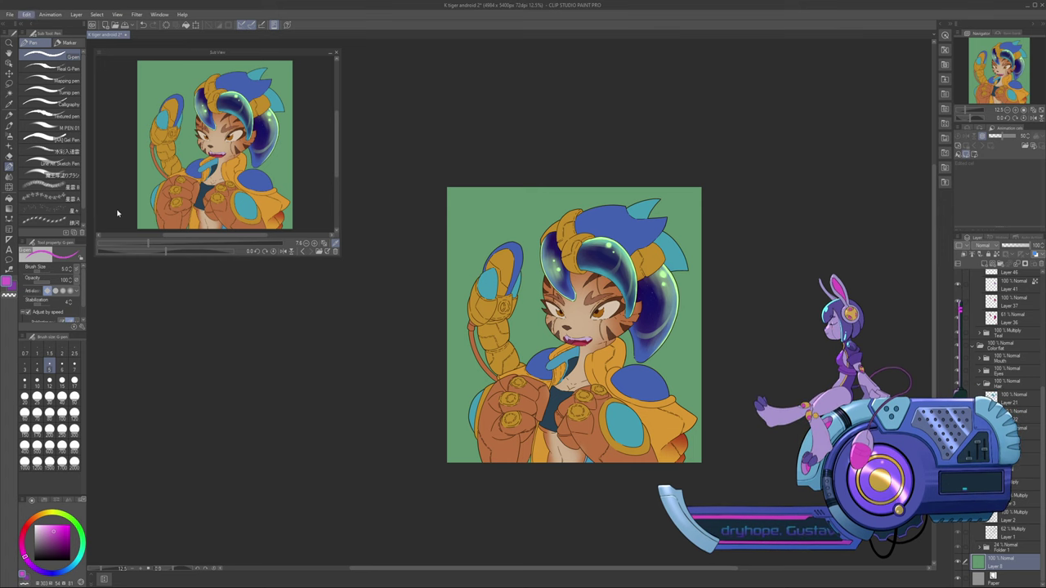
# Try darker shades of green for the background layer and compare them with the original colour
pyautogui.press('Tab')
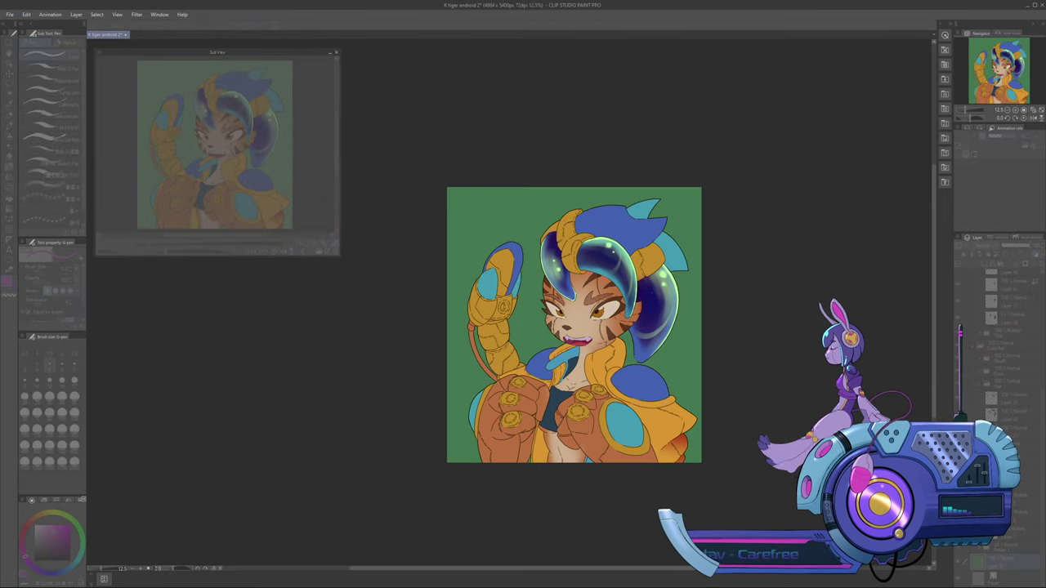
pyautogui.hotkey('ctrl', 'y')
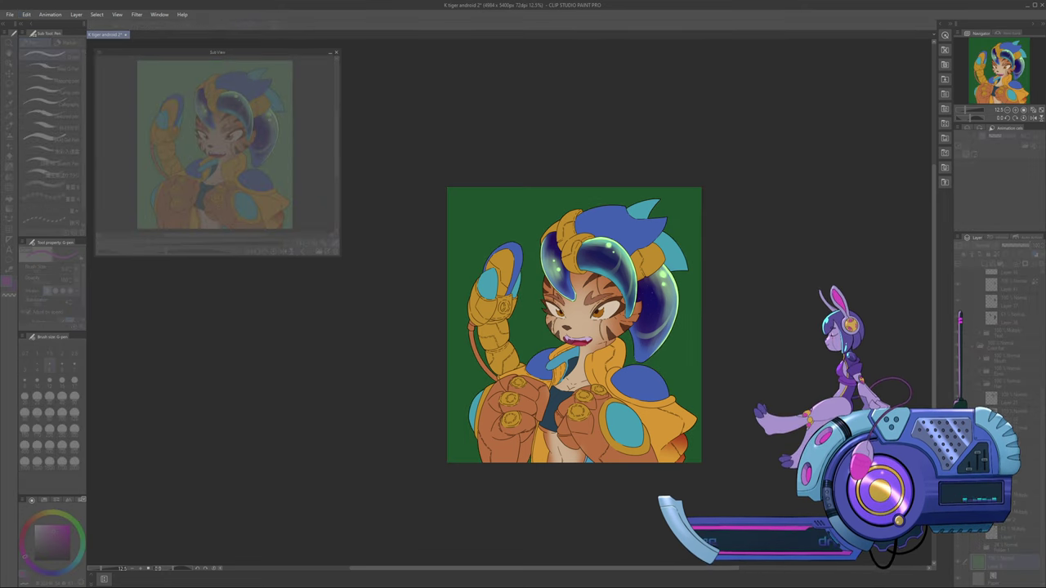
pyautogui.hotkey('ctrl', 'z')
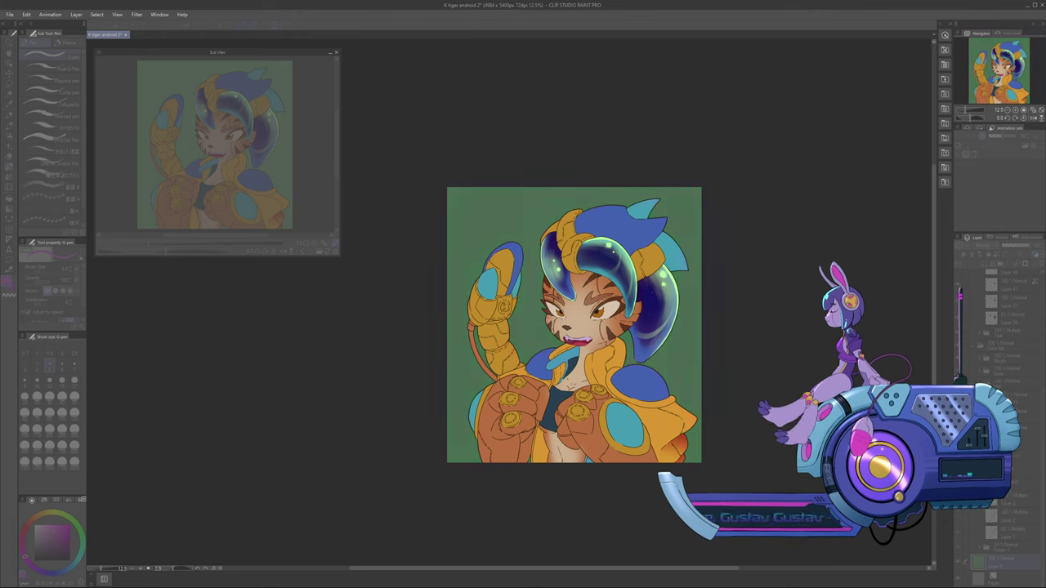
pyautogui.hotkey('ctrl', 'y')
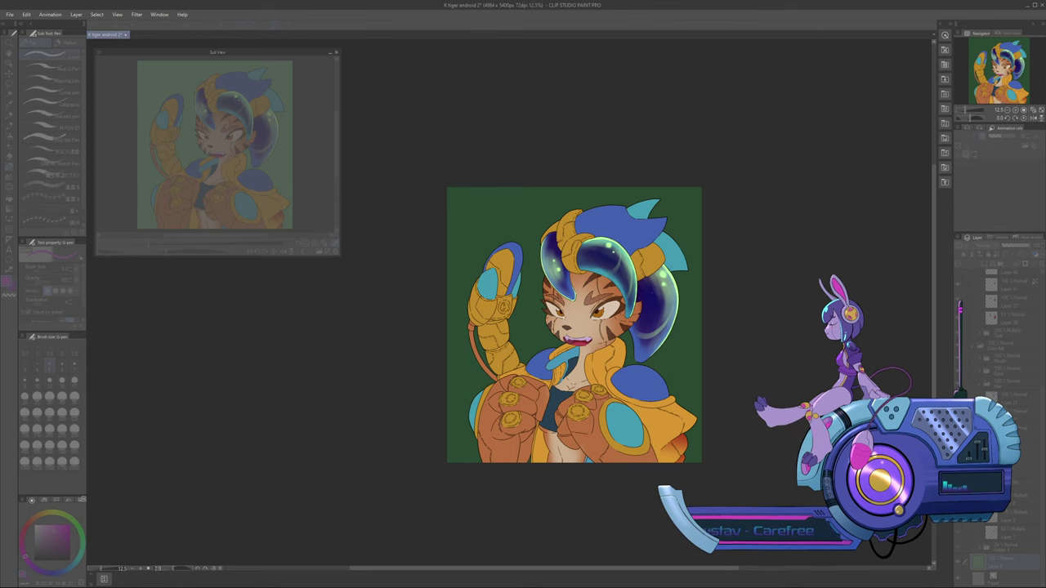
pyautogui.hotkey('ctrl', 'z')
pyautogui.hotkey('ctrl', 'z')
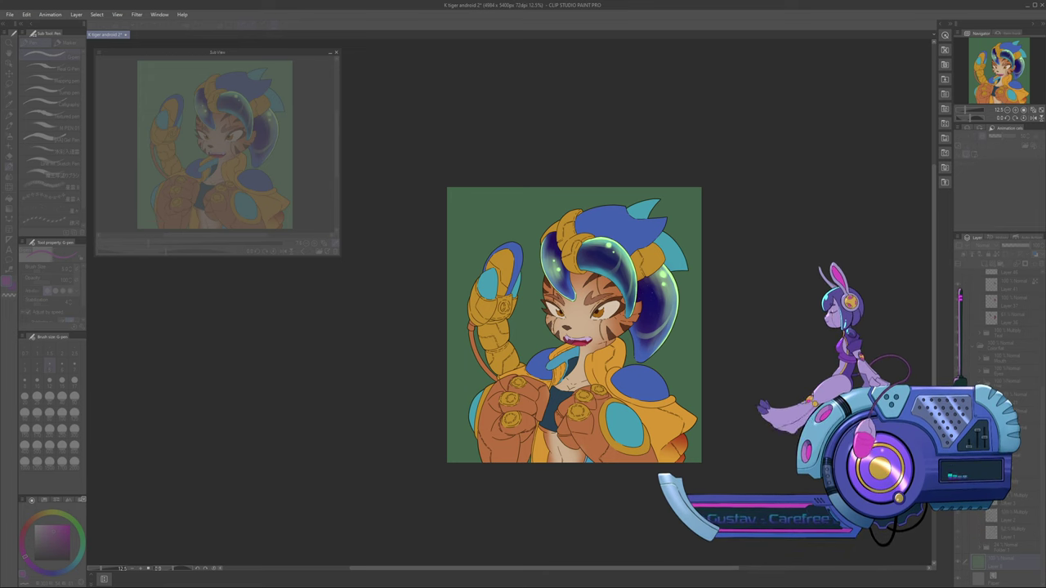
pyautogui.hotkey('ctrl', 'z')
pyautogui.hotkey('ctrl', 'y')
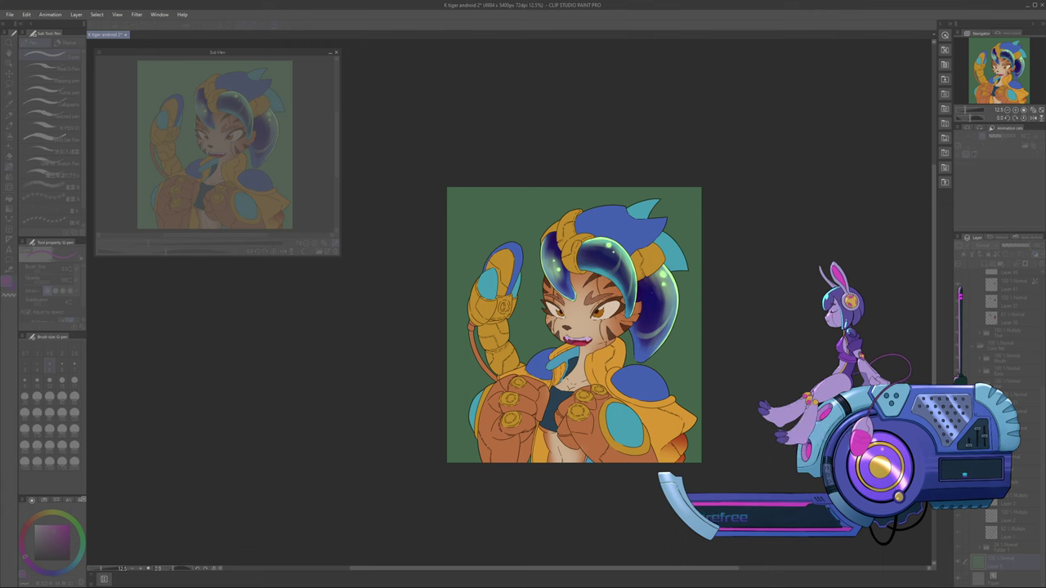
pyautogui.hotkey('ctrl', 'z')
pyautogui.hotkey('ctrl', 'y')
pyautogui.hotkey('ctrl', 'z')
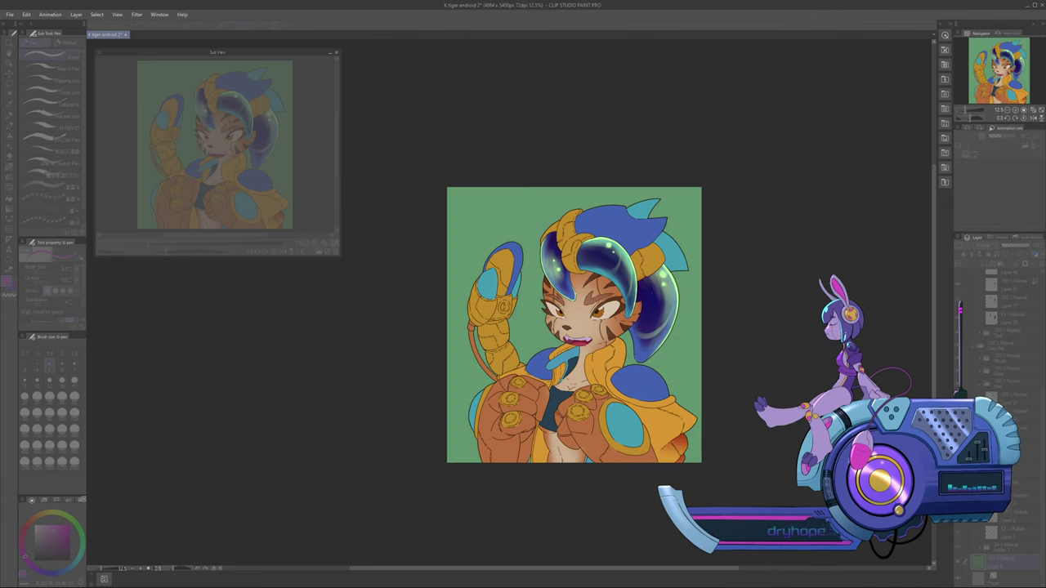
pyautogui.hotkey('ctrl', 'y')
pyautogui.hotkey('ctrl', 'z')
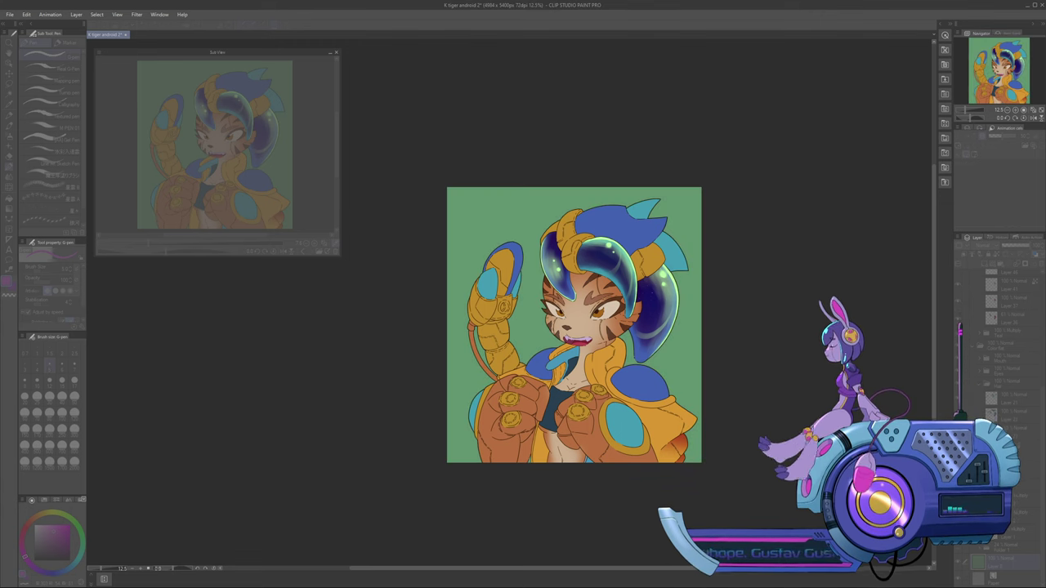
pyautogui.hotkey('ctrl', 'y')
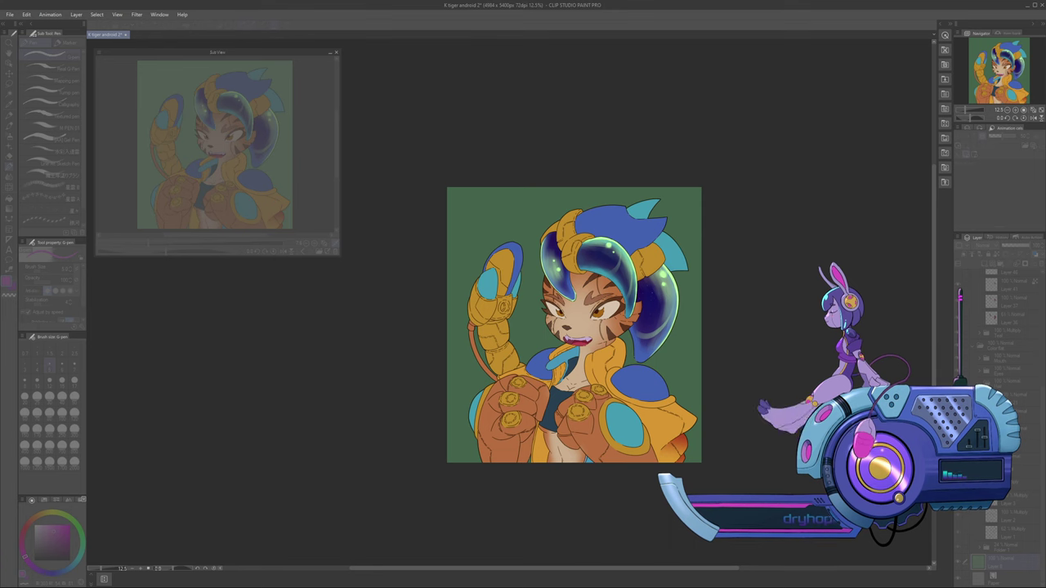
pyautogui.press('Escape')
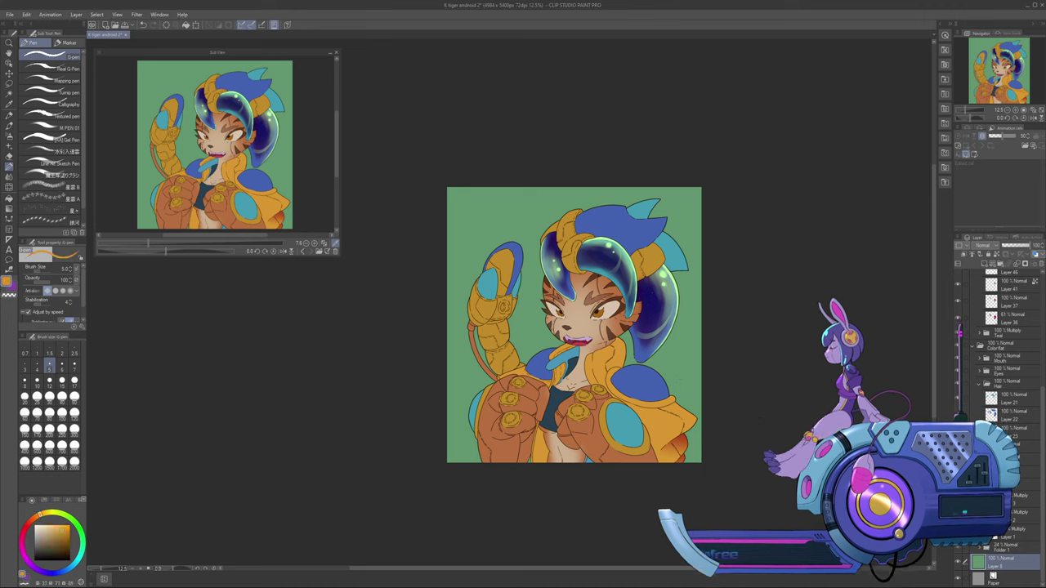
# Sample the orange of the character's coat as the drawing colour
pyautogui.keyDown('alt'); pyautogui.click(681, 390); pyautogui.keyUp('alt')
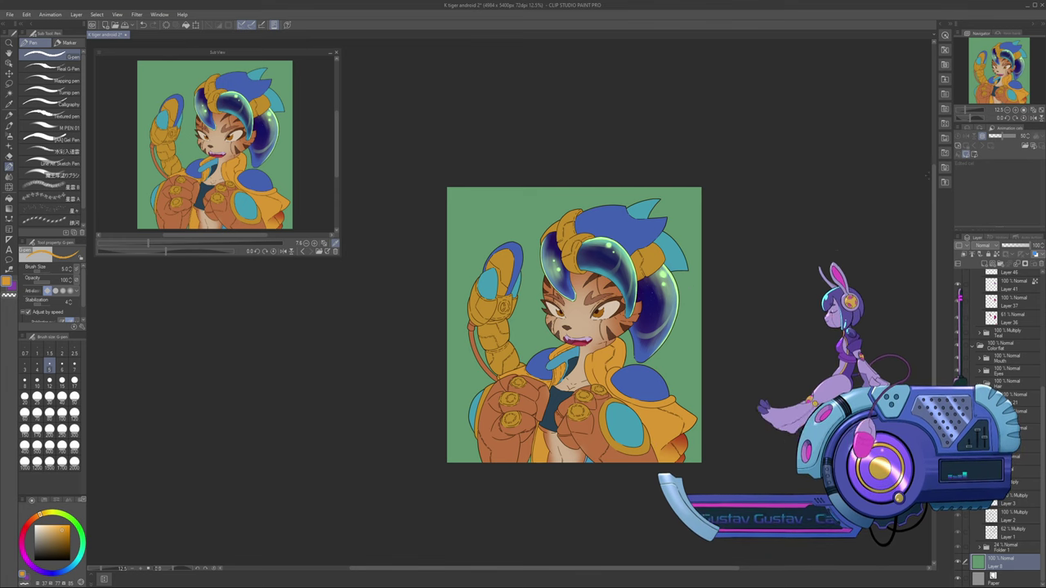
pyautogui.click(1015, 110)
pyautogui.click(1015, 110)
pyautogui.click(1016, 110)
pyautogui.moveTo(984, 66); pyautogui.dragTo(1008, 62)
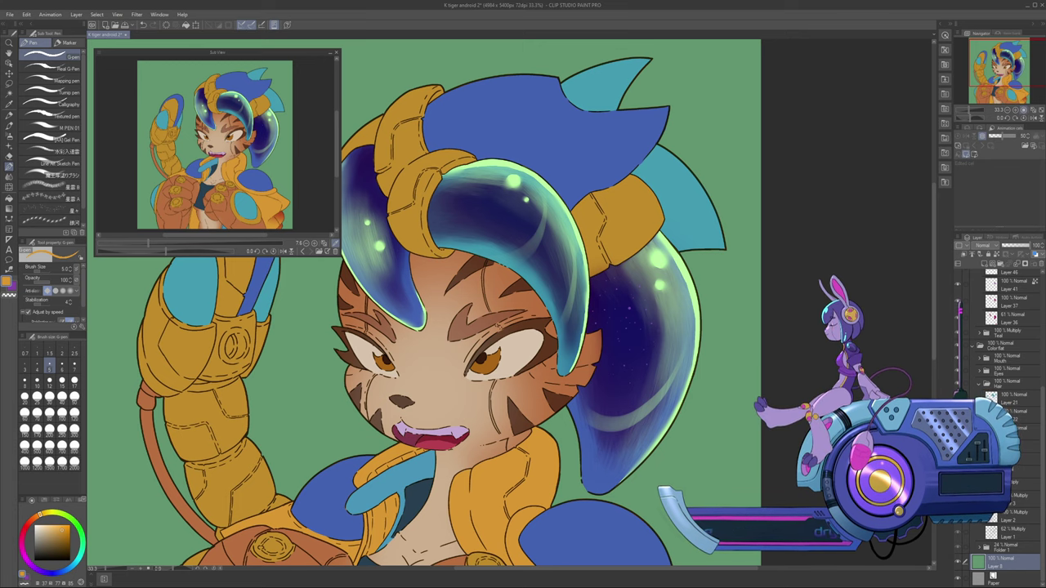
# Make the star layer, Layer 47, active, raise its opacity to 100% and sample the purple of a ponytail star
pyautogui.scroll(1, 670, 294)
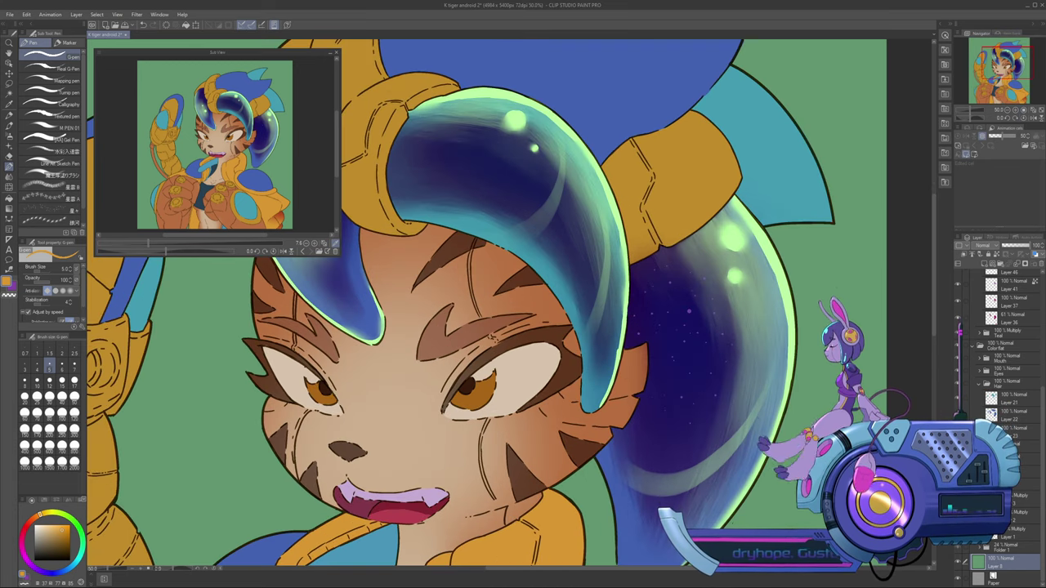
pyautogui.scroll(8, 996, 408)
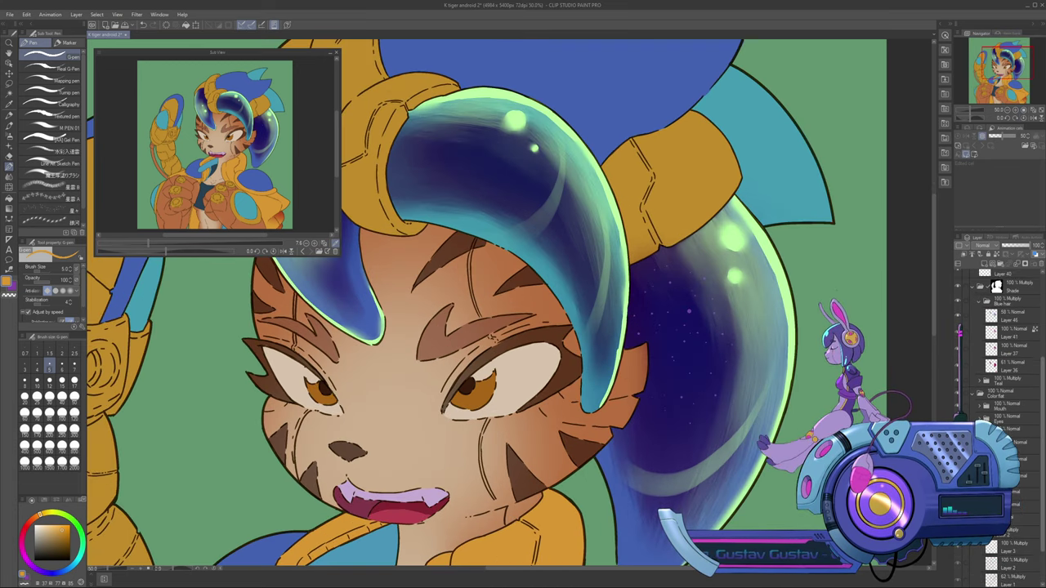
pyautogui.click(965, 354)
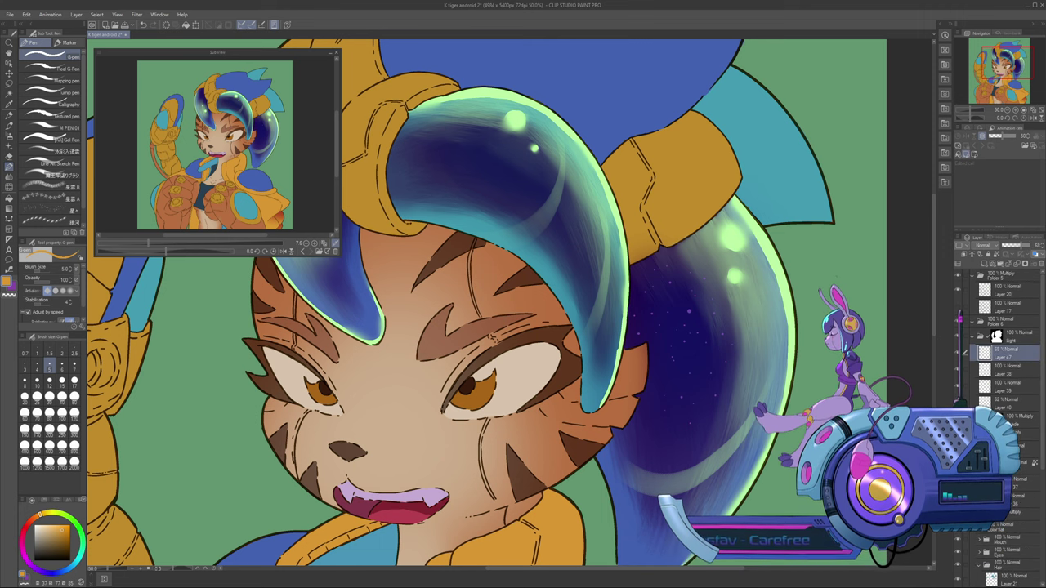
pyautogui.moveTo(1020, 245); pyautogui.dragTo(1031, 245)
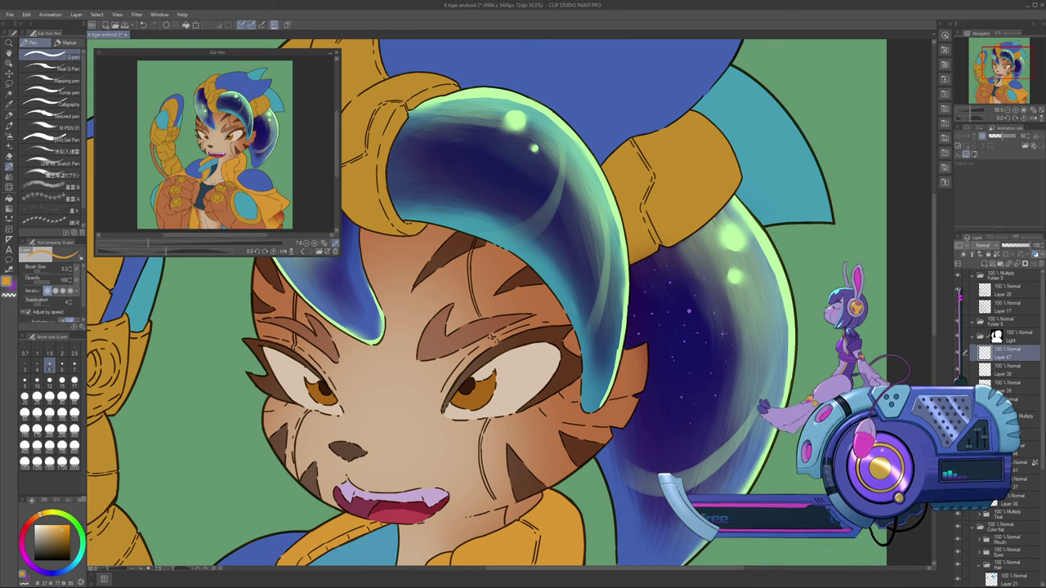
pyautogui.keyDown('alt'); pyautogui.click(689, 310); pyautogui.keyUp('alt')
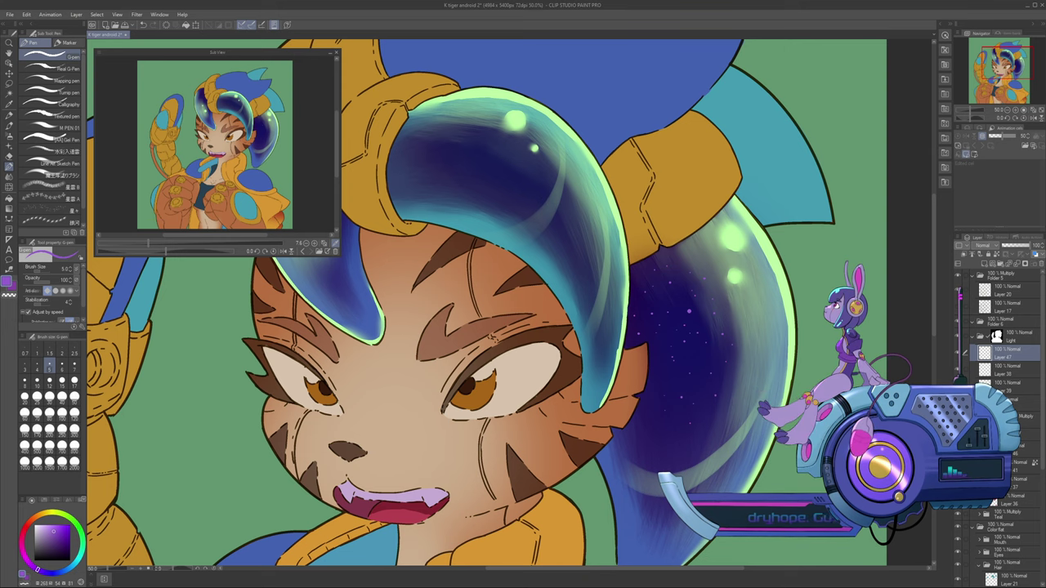
# Lasso the starry area of the ponytail and paste a copy of its stars onto a new layer
pyautogui.click(1007, 110)
pyautogui.click(1008, 110)
pyautogui.click(1008, 110)
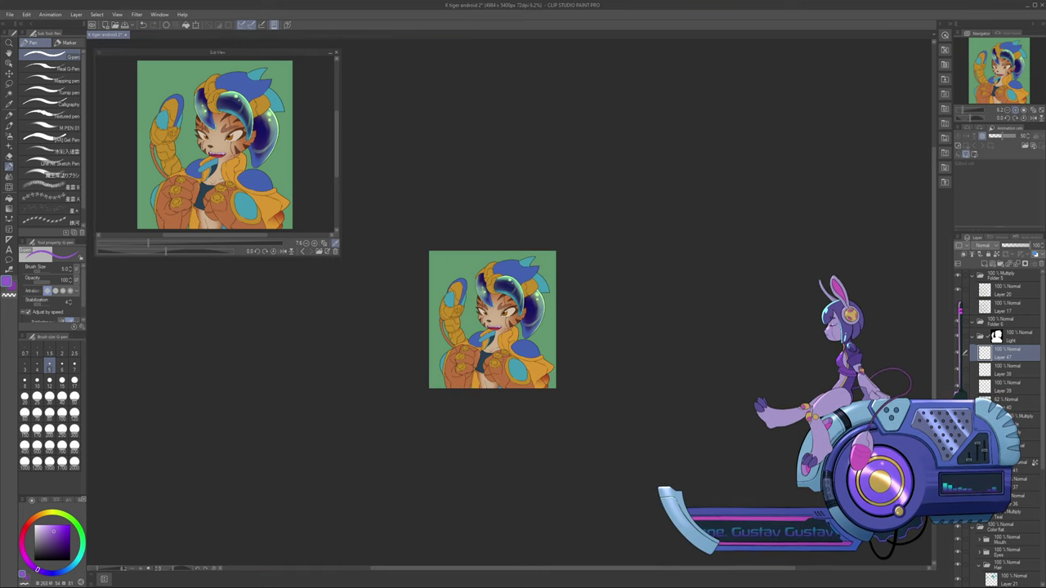
pyautogui.click(1015, 110)
pyautogui.hotkey('ctrl', '+')
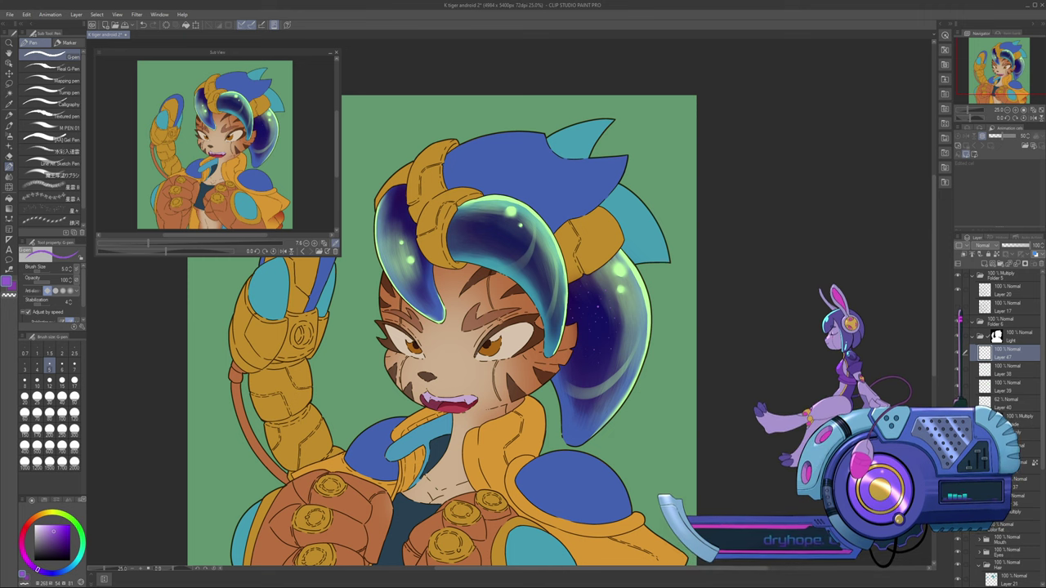
pyautogui.press('m')
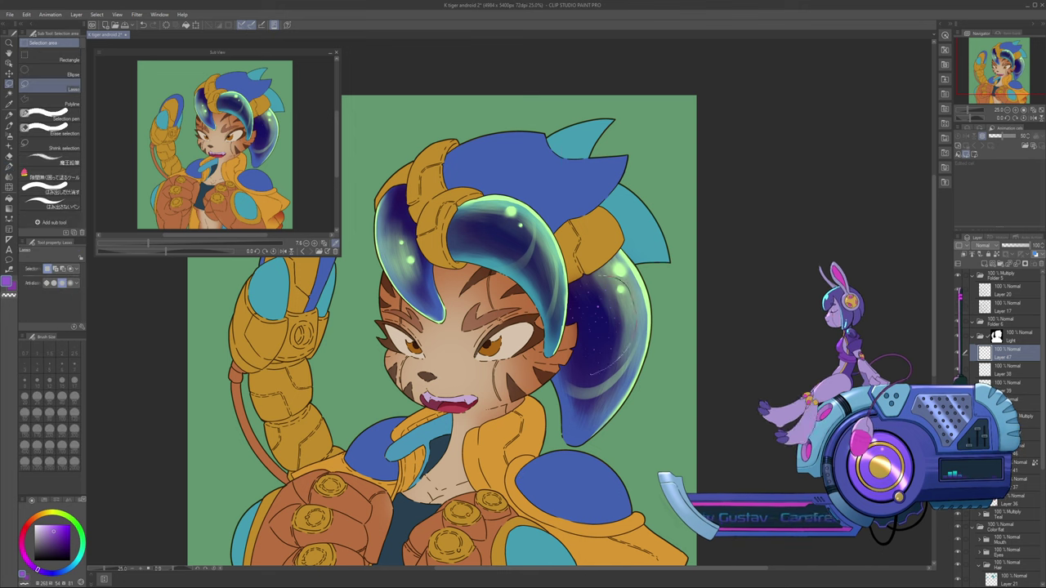
pyautogui.moveTo(567, 301); pyautogui.dragTo(589, 373)
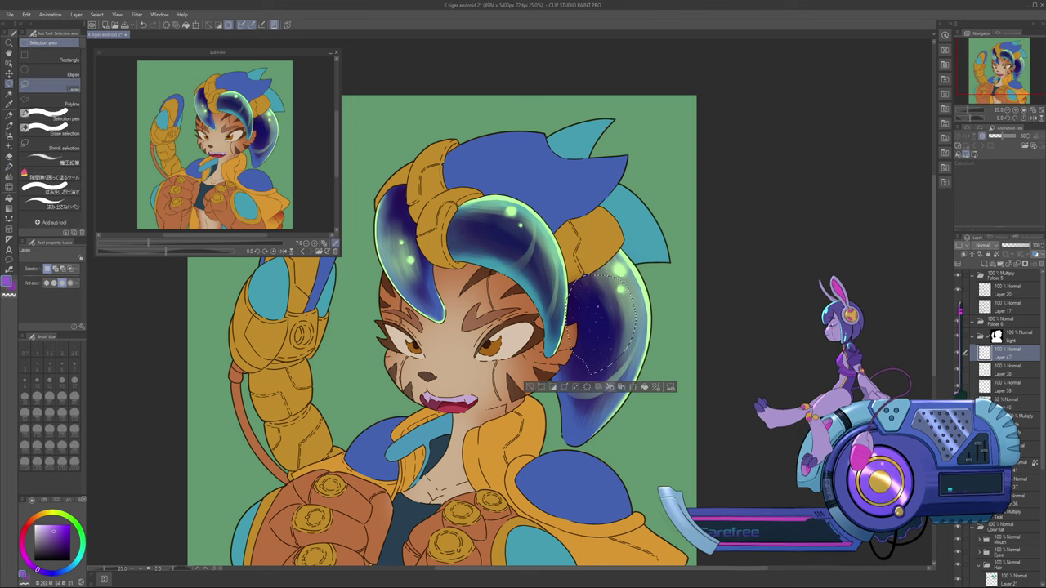
pyautogui.click(26, 15)
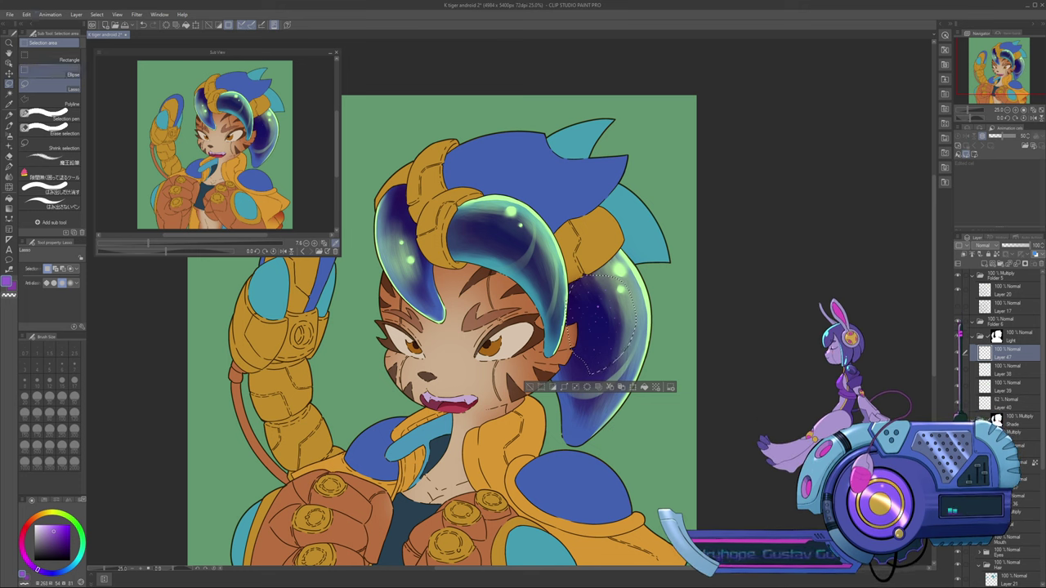
pyautogui.hotkey('ctrl', 'v')
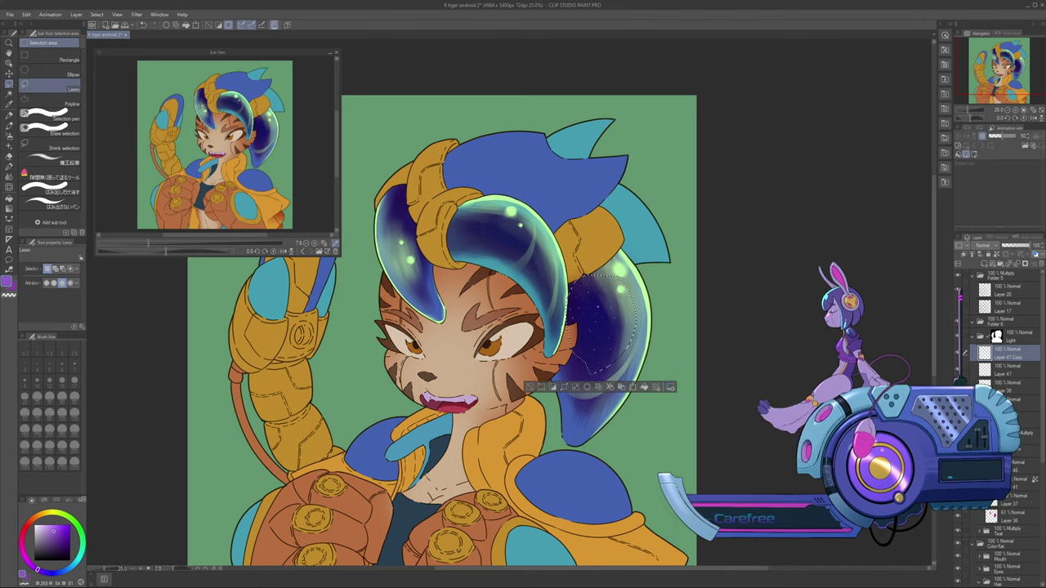
# Move and rotate the copied stars onto the large front hair lock above the face, then clear the selection
pyautogui.hotkey('ctrl', 't')
pyautogui.moveTo(602, 325); pyautogui.dragTo(510, 248)
pyautogui.moveTo(563, 292); pyautogui.dragTo(579, 263)
pyautogui.moveTo(526, 213); pyautogui.dragTo(492, 236)
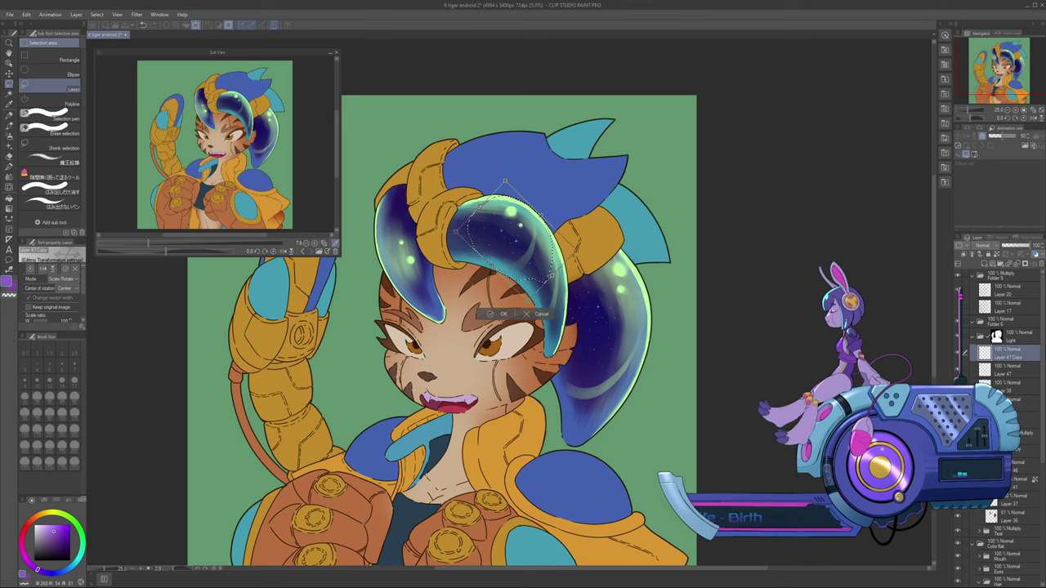
pyautogui.moveTo(516, 241); pyautogui.dragTo(523, 244)
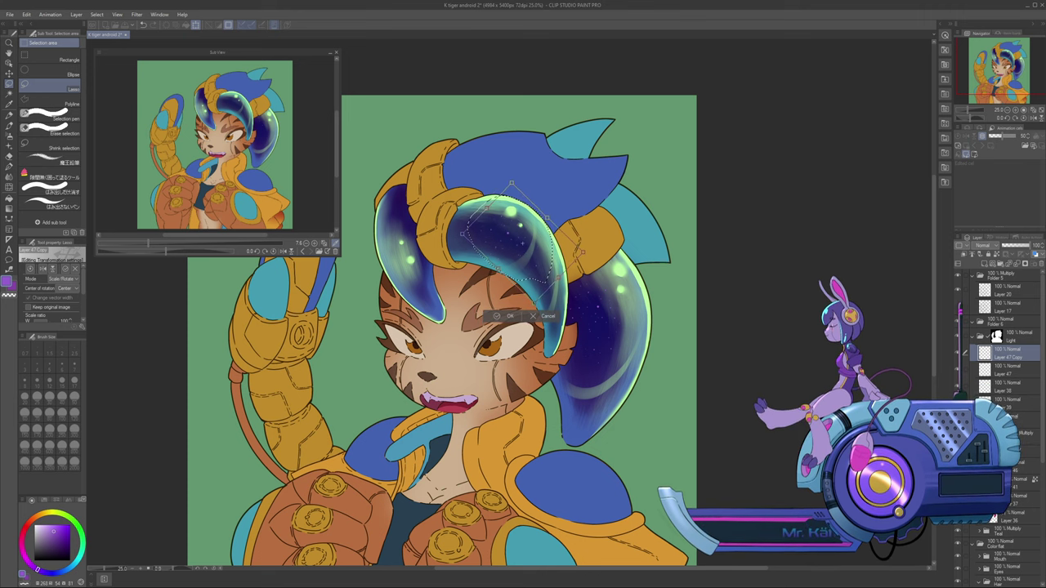
pyautogui.press('Return')
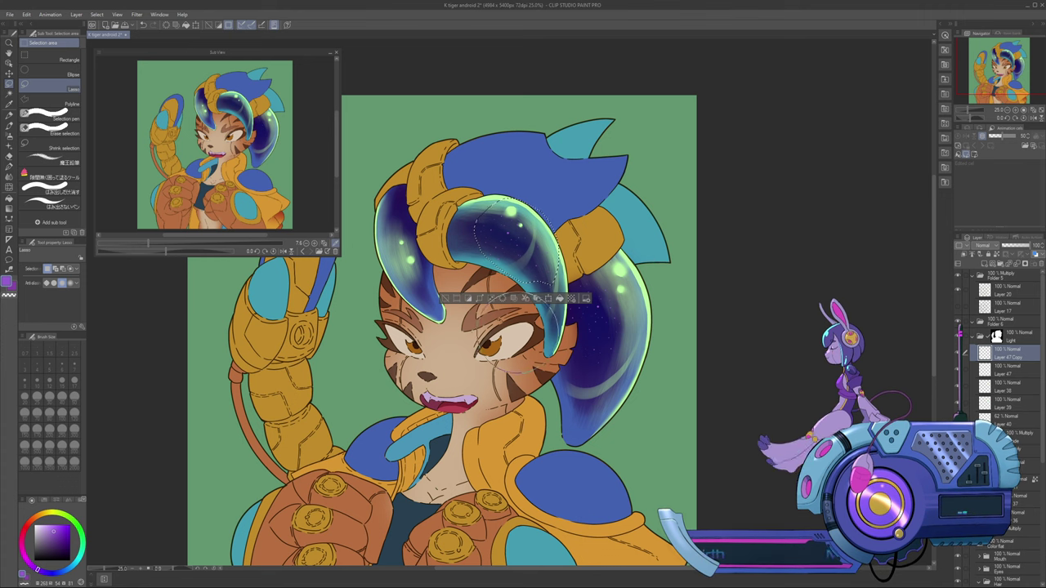
pyautogui.hotkey('ctrl', 'd')
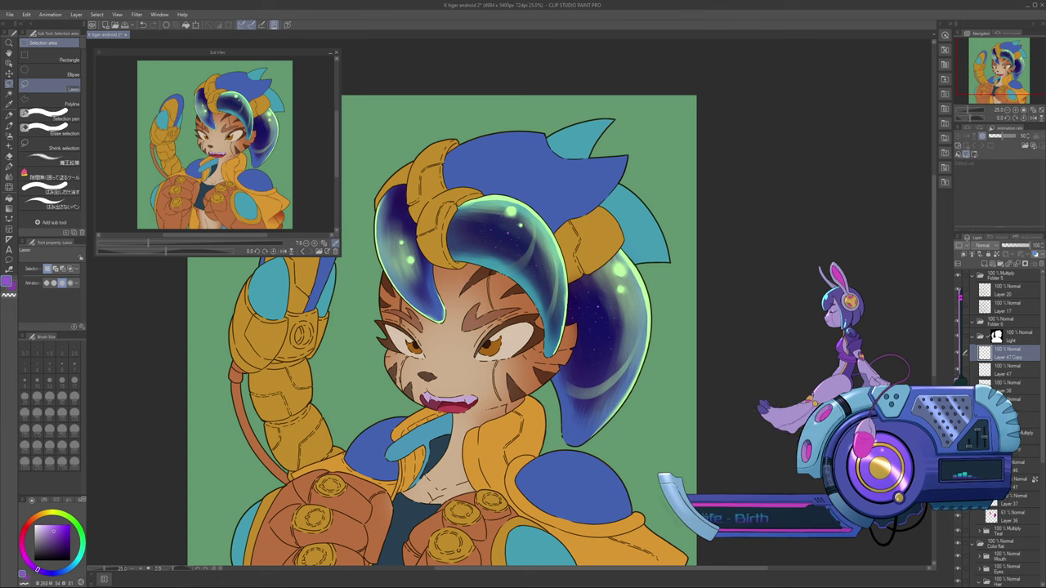
# Set up the Soft eraser with a brush size of 170
pyautogui.click(9, 156)
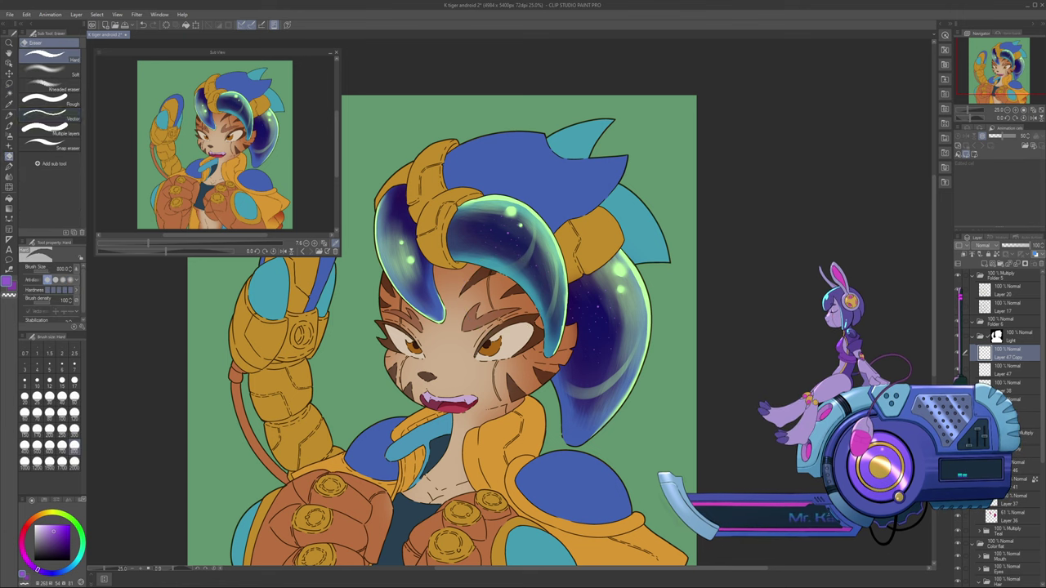
pyautogui.click(69, 73)
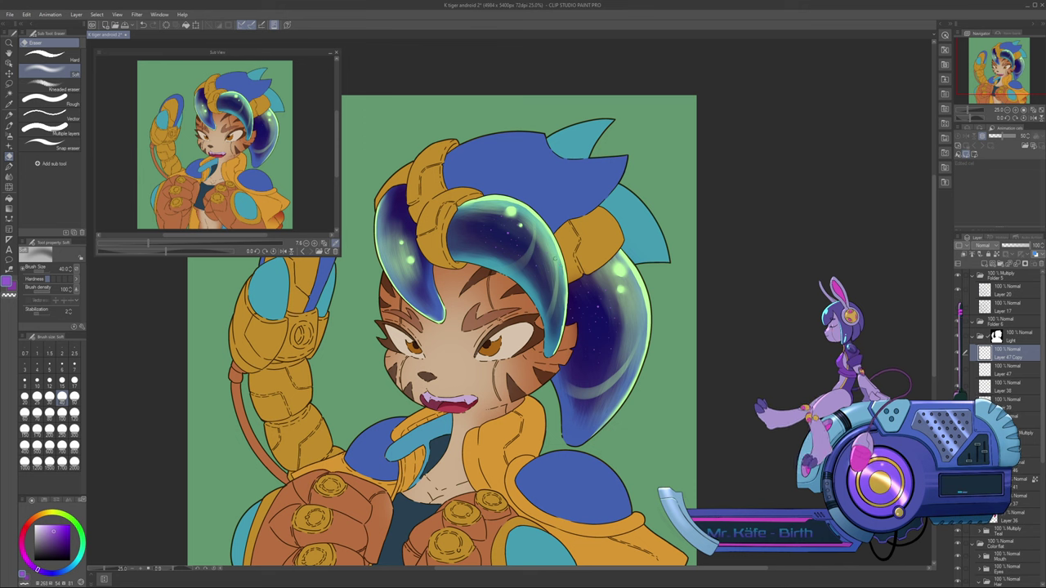
pyautogui.press(']')
pyautogui.press(']')
pyautogui.press(']')
pyautogui.press(']')
pyautogui.press(']')
pyautogui.press(']')
pyautogui.press(']')
pyautogui.press(']')
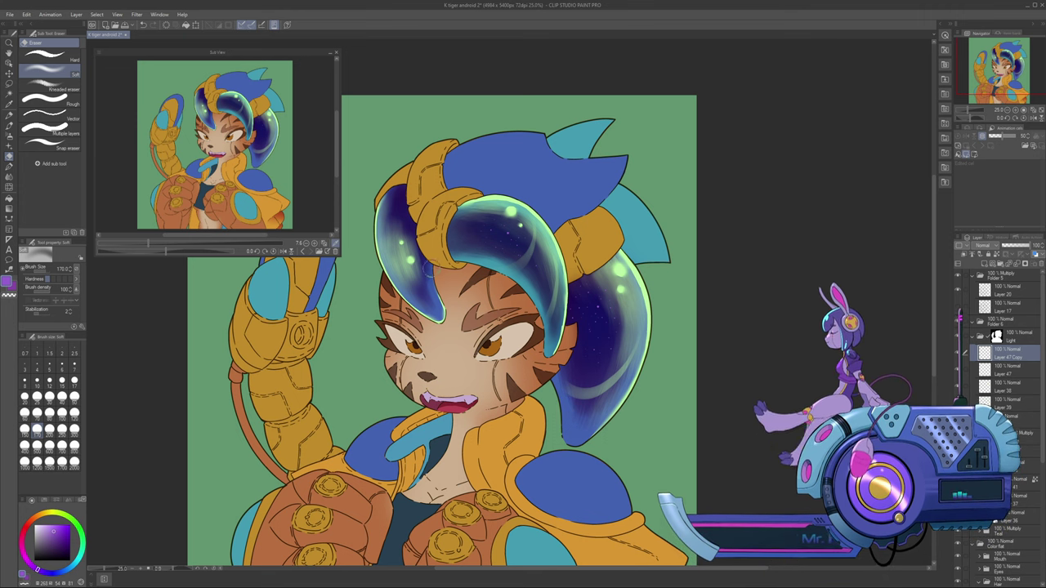
# Paste another copy of the stars, move and rotate it into the smaller front hair lock, and save the illustration
pyautogui.hotkey('ctrl', 'v')
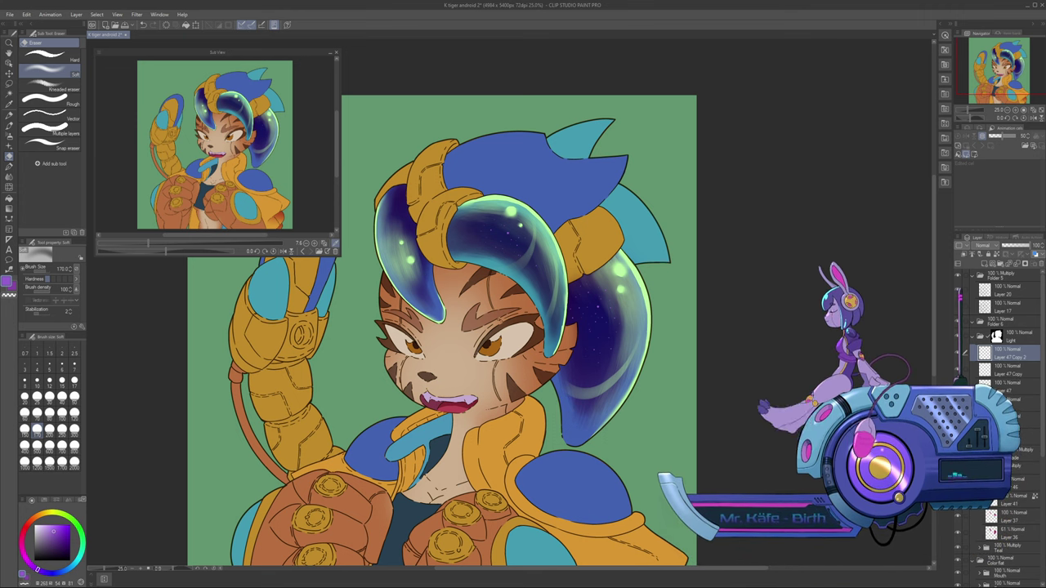
pyautogui.hotkey('ctrl', 't')
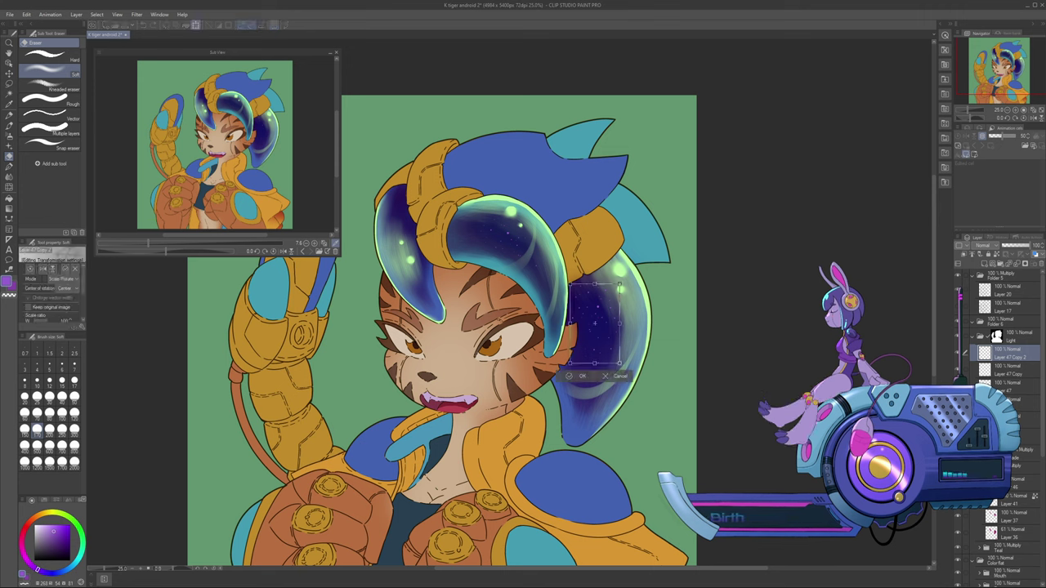
pyautogui.moveTo(594, 322); pyautogui.dragTo(416, 225)
pyautogui.moveTo(441, 184); pyautogui.dragTo(444, 187)
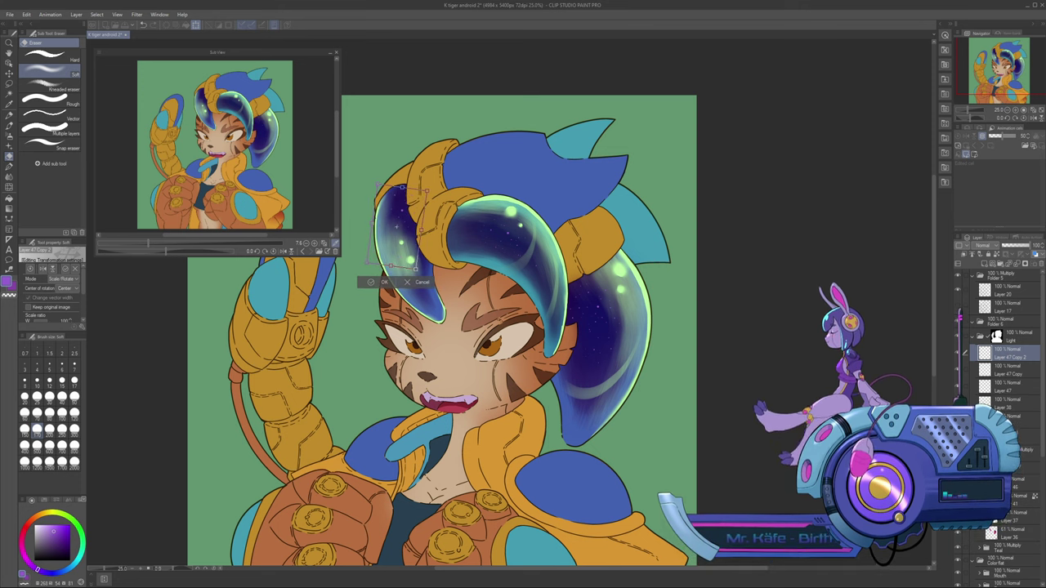
pyautogui.moveTo(419, 229); pyautogui.dragTo(425, 232)
pyautogui.moveTo(433, 278)
pyautogui.mouseDown()
pyautogui.moveTo(460, 218)
pyautogui.moveTo(441, 272)
pyautogui.mouseUp()
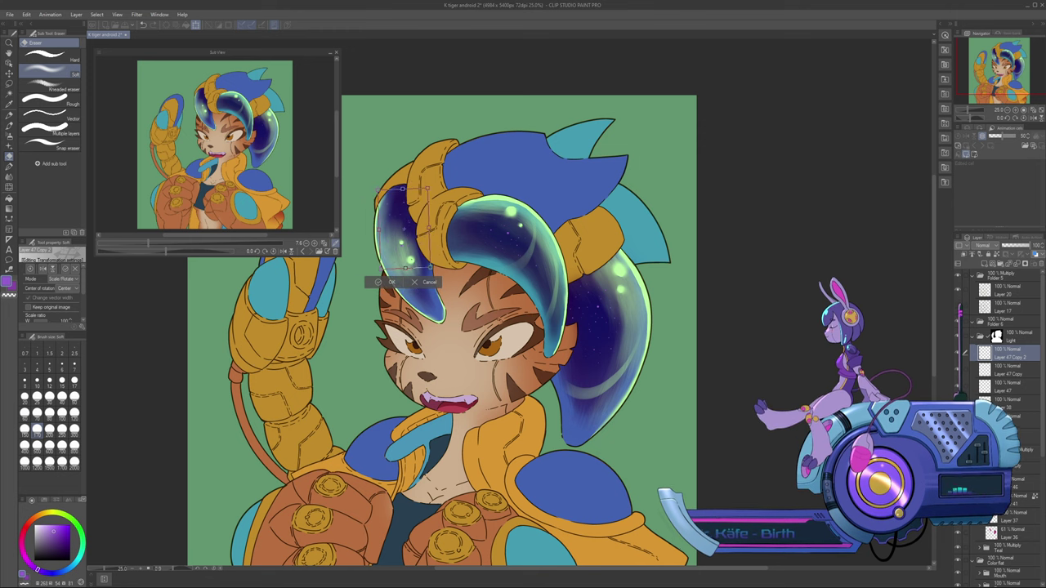
pyautogui.moveTo(413, 219); pyautogui.dragTo(412, 215)
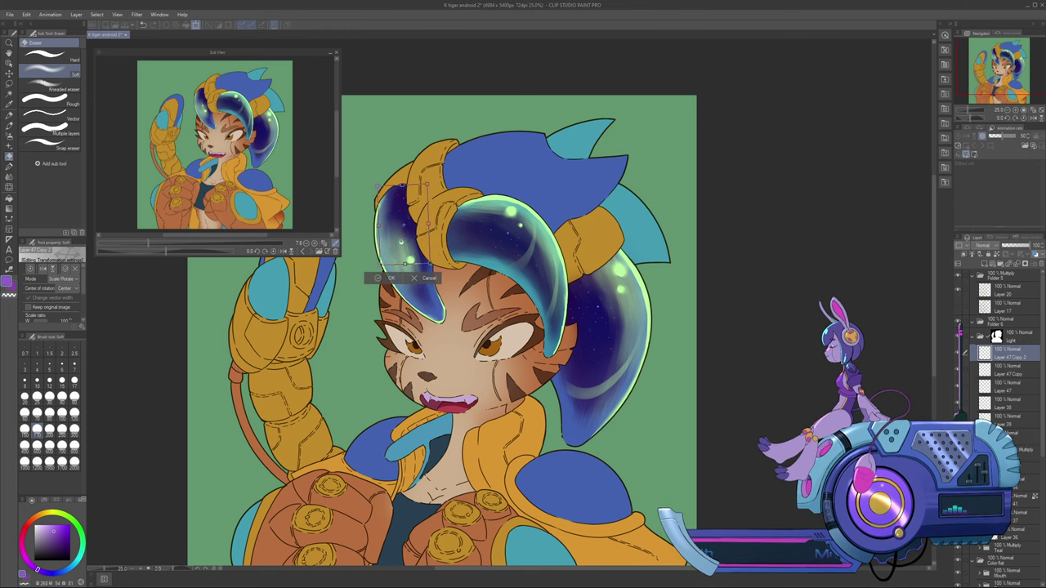
pyautogui.click(388, 277)
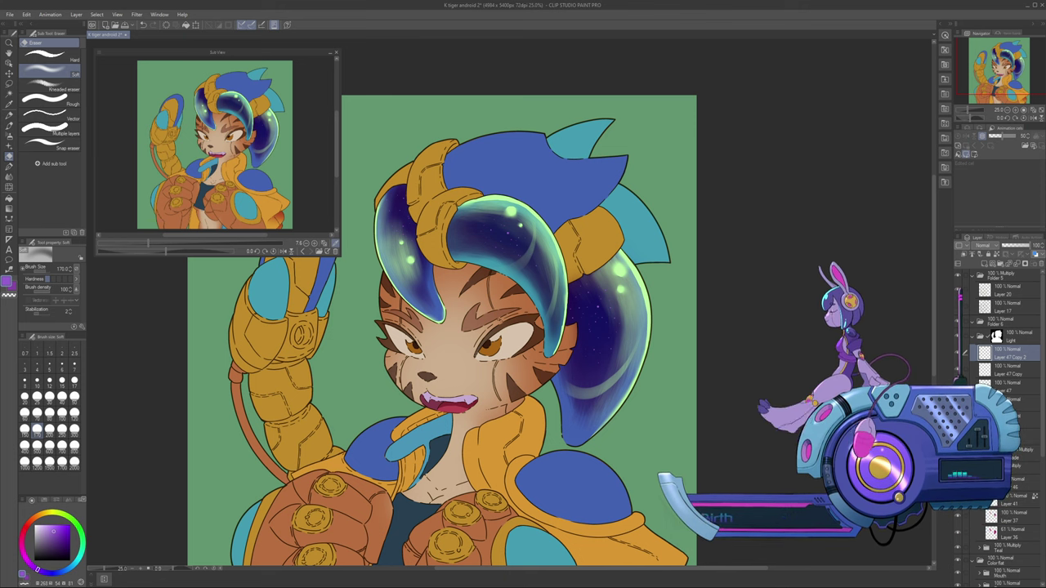
pyautogui.hotkey('ctrl', 's')
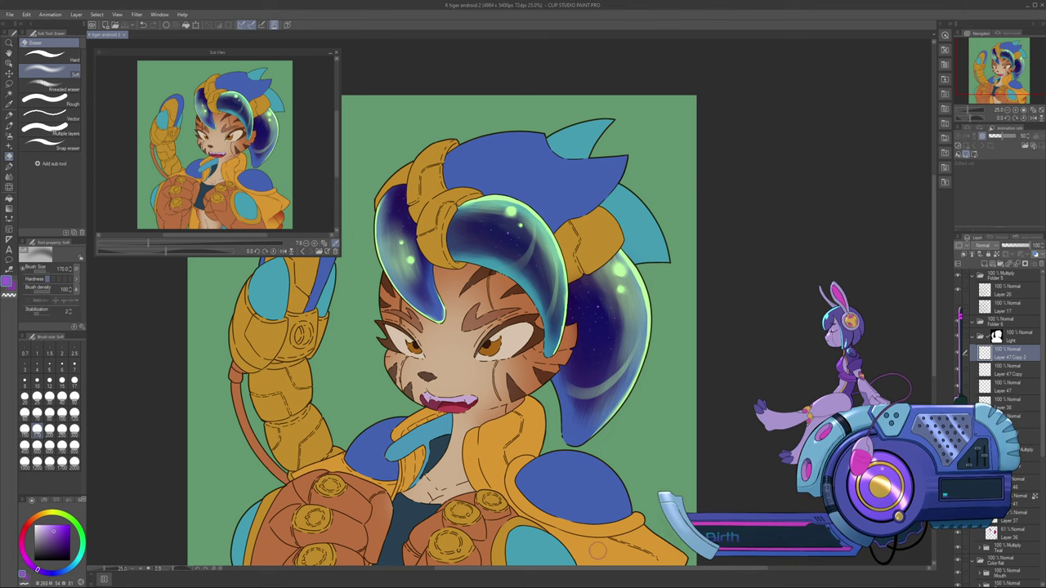
# Merge both copied star layers down into Layer 47
pyautogui.moveTo(600, 568); pyautogui.dragTo(582, 568)
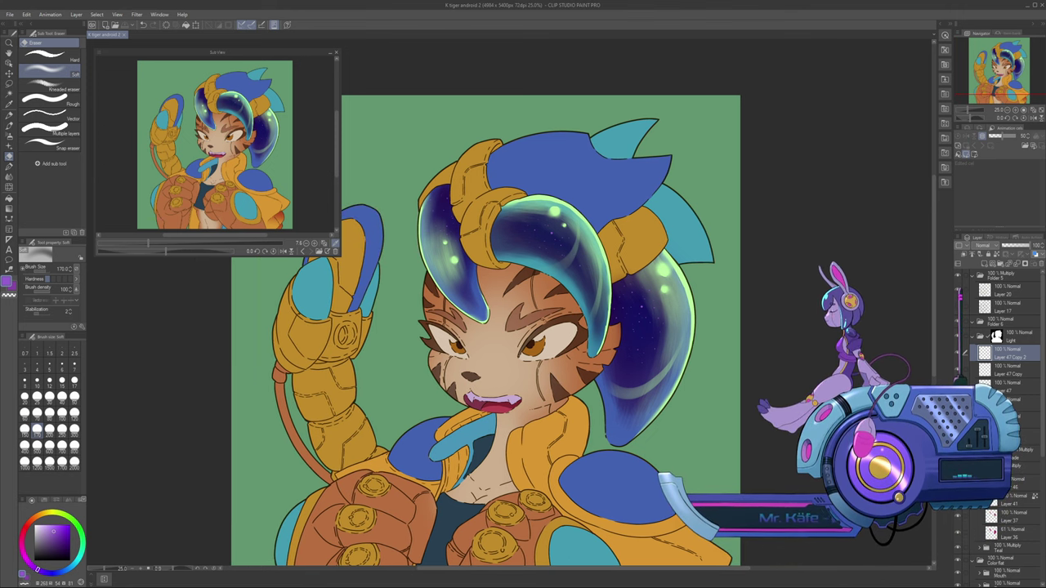
pyautogui.click(1024, 245)
pyautogui.click(1030, 245)
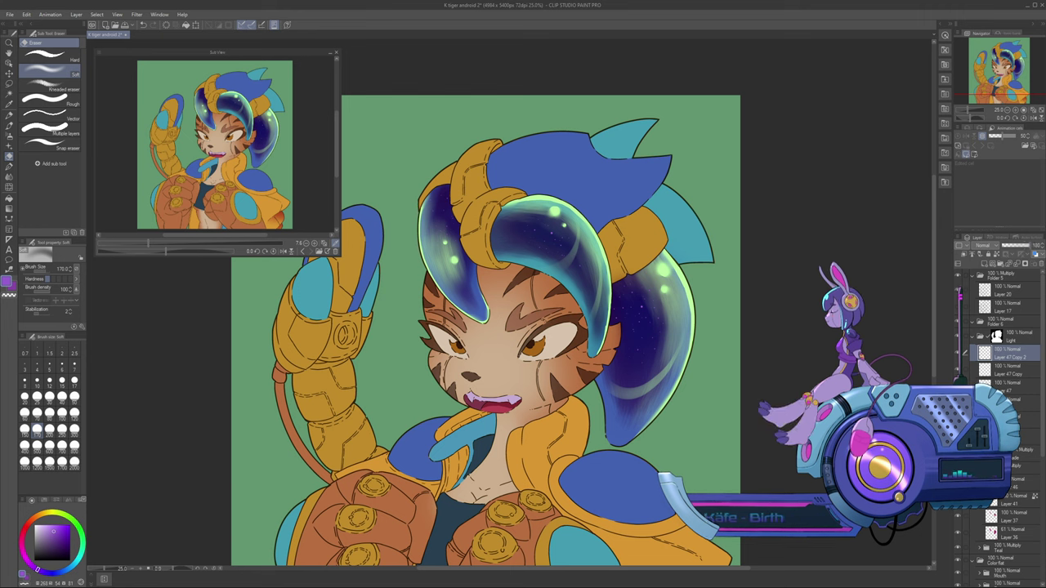
pyautogui.hotkey('ctrl', 'e')
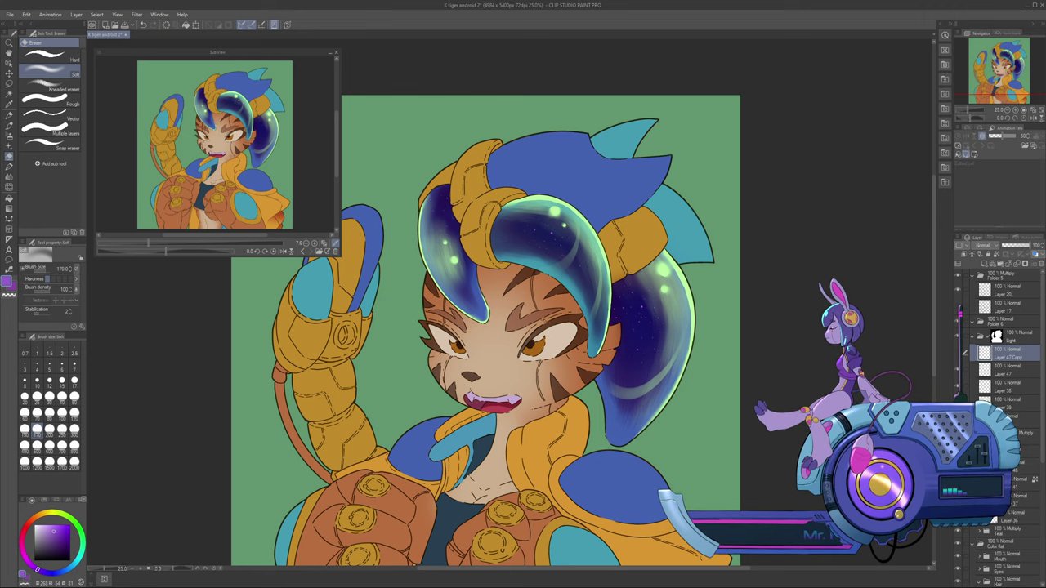
pyautogui.click(958, 353)
pyautogui.hotkey('ctrl', 'e')
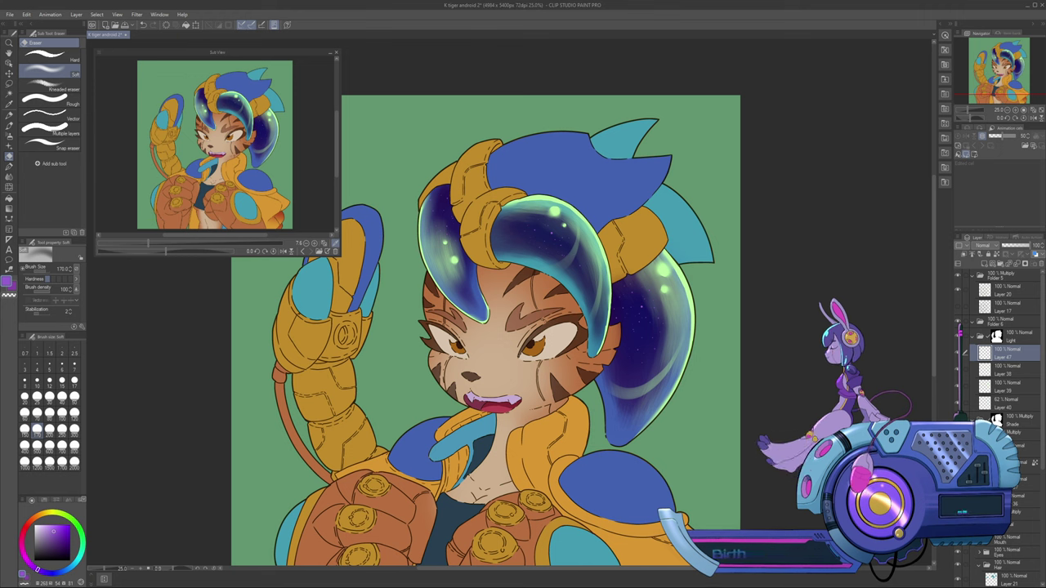
# Set the merged star layer to the Hard light blending mode at 77% opacity
pyautogui.click(1025, 245)
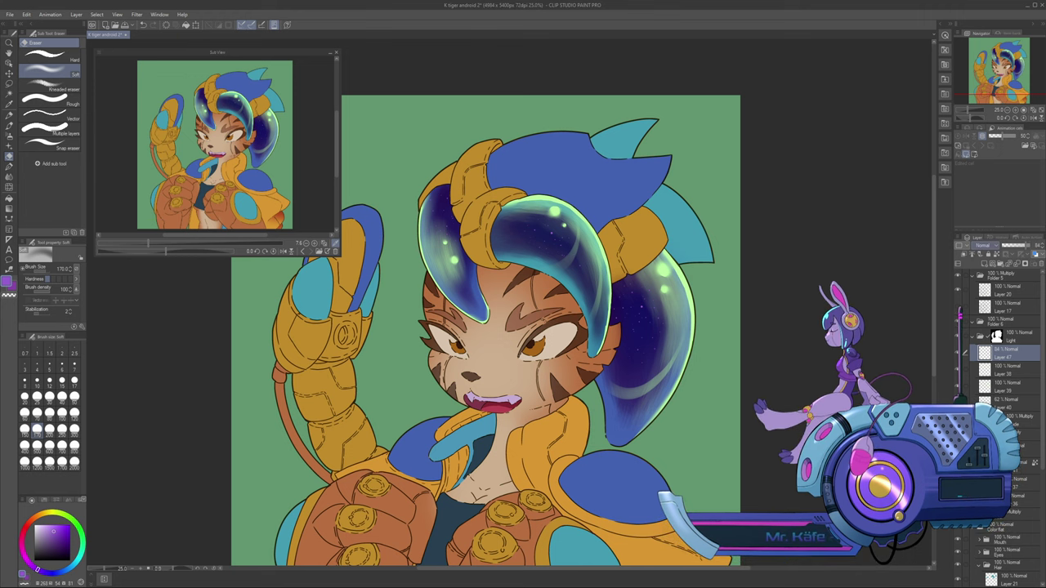
pyautogui.click(984, 245)
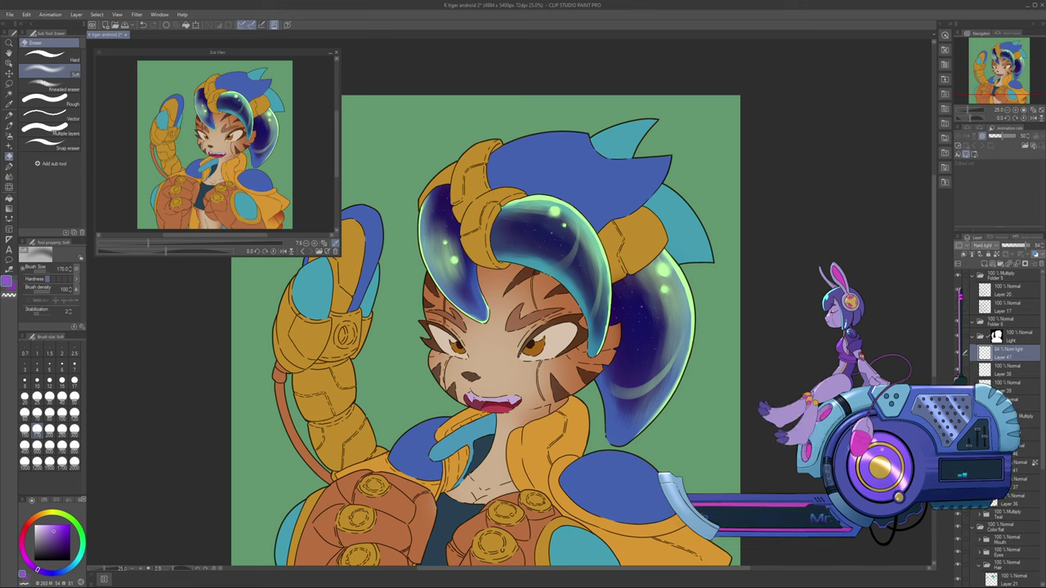
pyautogui.click(1029, 245)
pyautogui.click(1019, 245)
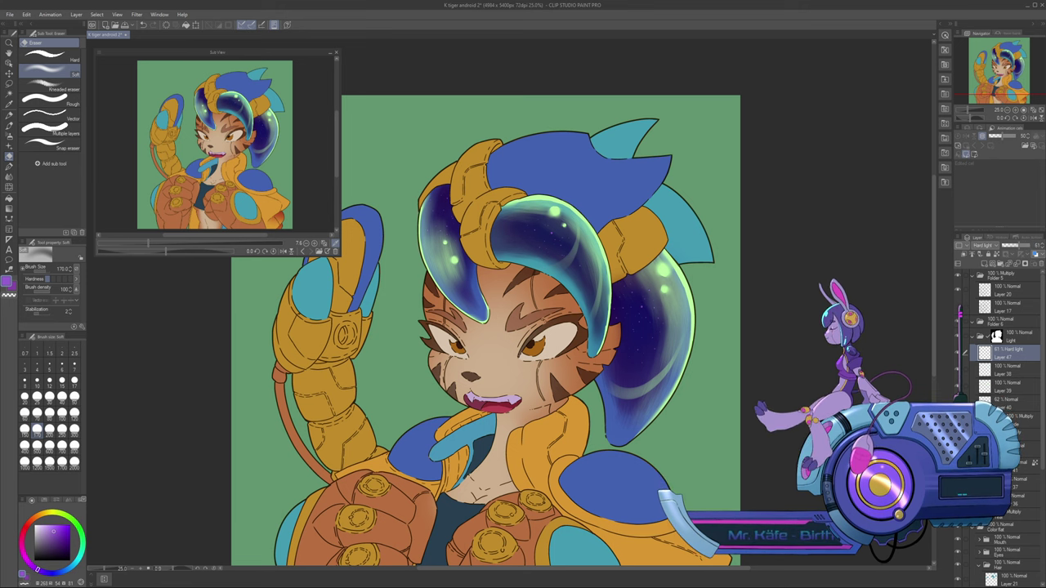
pyautogui.moveTo(1019, 246); pyautogui.dragTo(1017, 245)
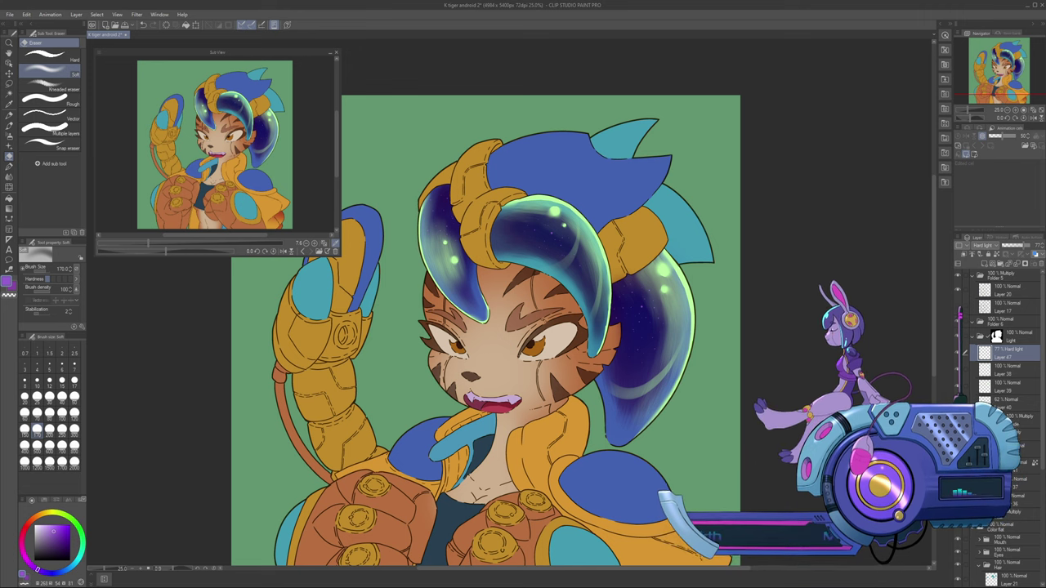
# Set up the Hard Elliptical brush at size 70 with the hair highlight's light green on Layer 40, and save the illustration
pyautogui.press('b')
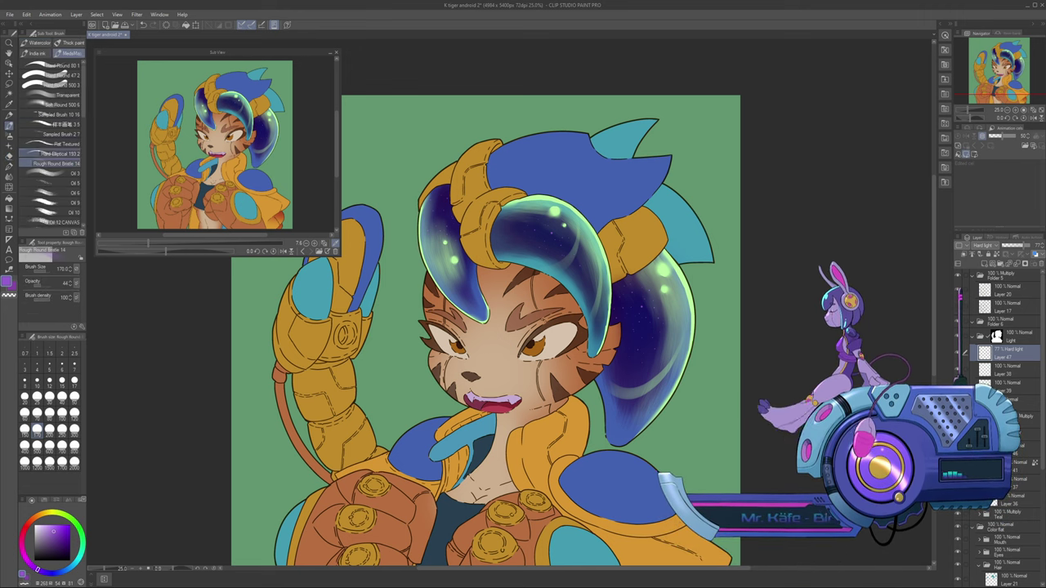
pyautogui.click(58, 154)
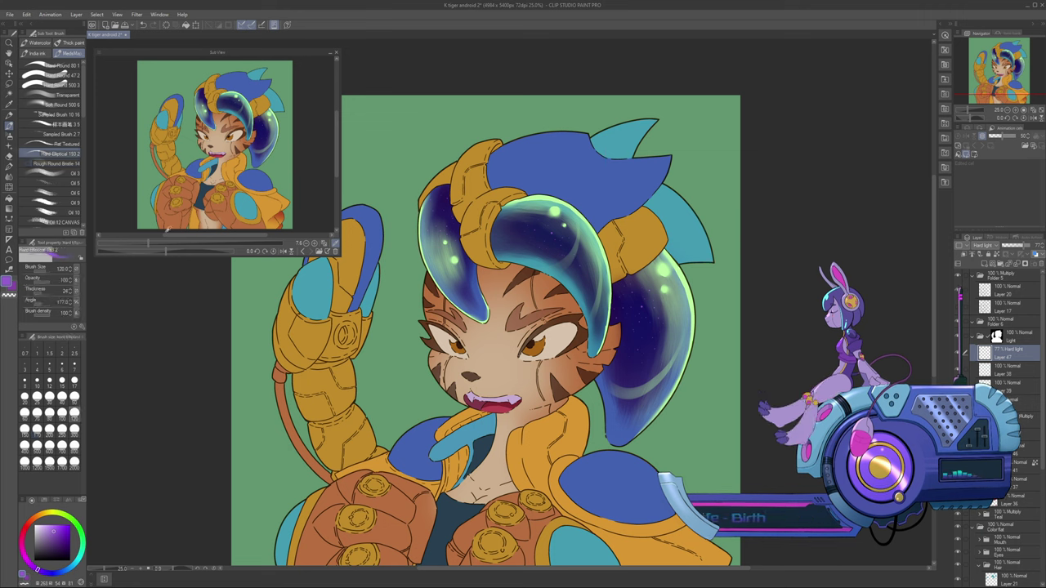
pyautogui.keyDown('alt'); pyautogui.click(541, 198); pyautogui.keyUp('alt')
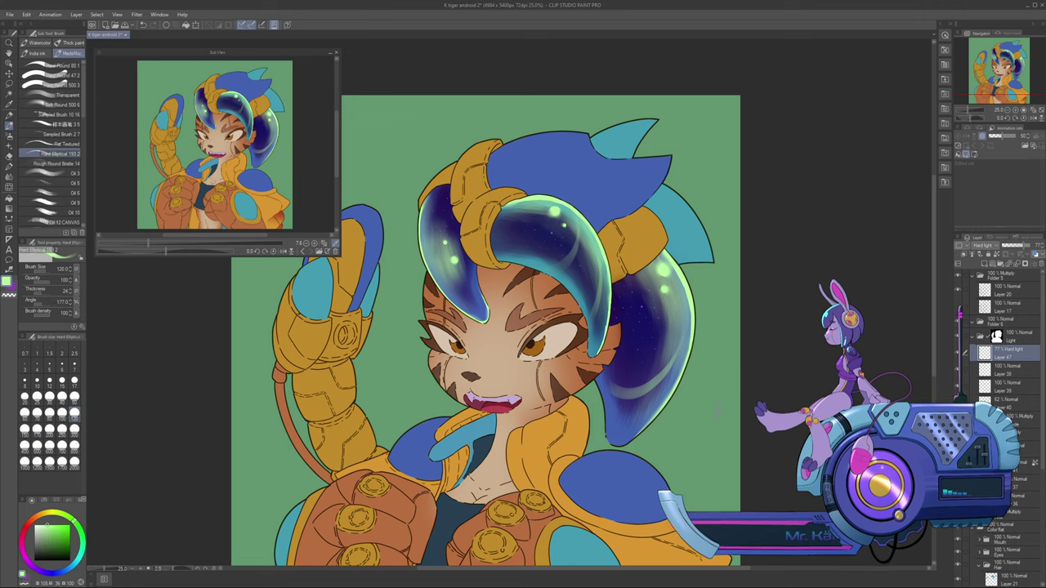
pyautogui.click(1006, 403)
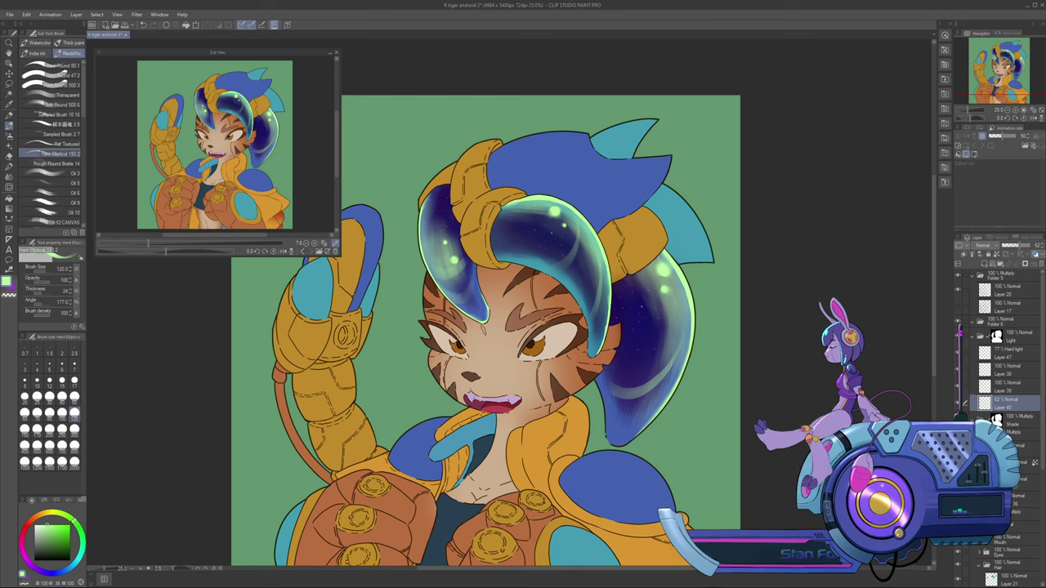
pyautogui.press('[')
pyautogui.press('[')
pyautogui.press('[')
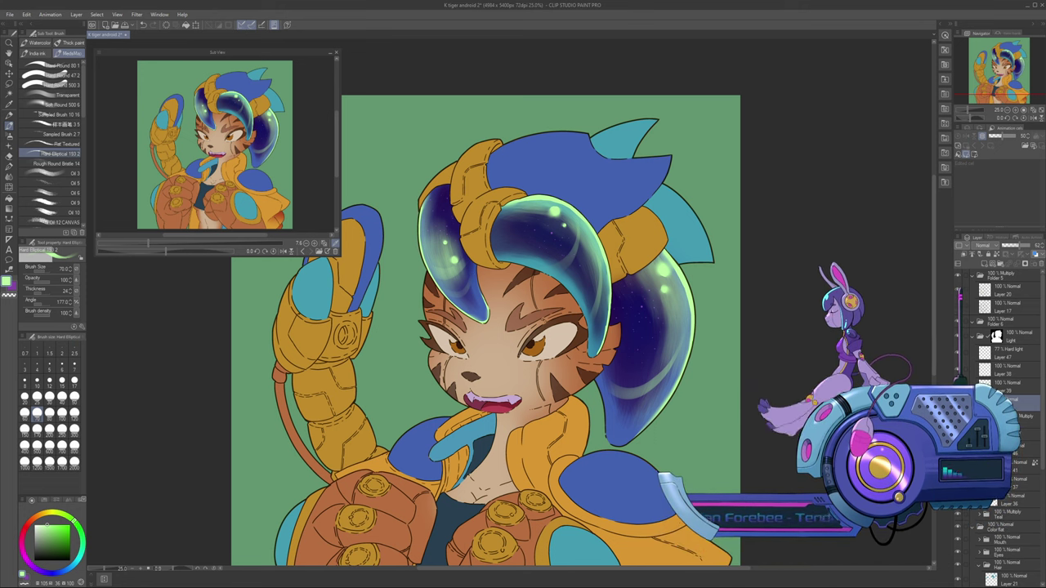
pyautogui.hotkey('ctrl', 's')
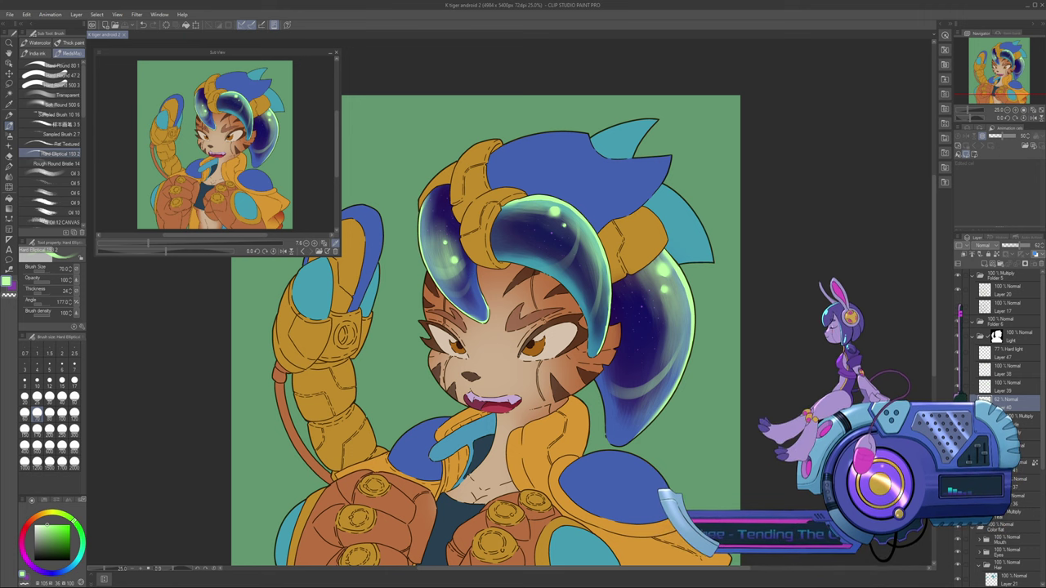
# Fill the background layer behind the character with a darker, muted green
pyautogui.scroll(-3, 485, 327)
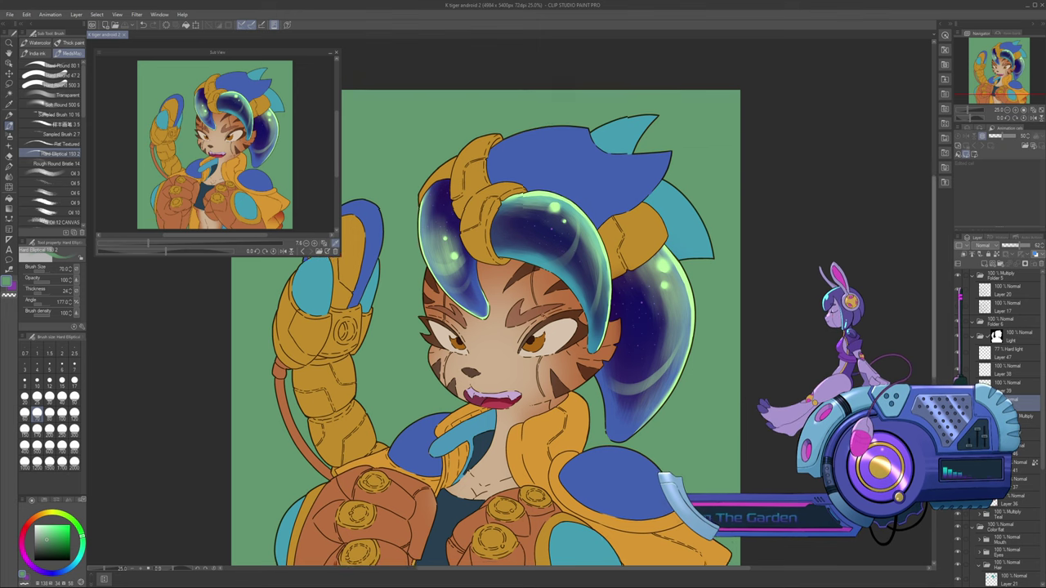
pyautogui.click(1007, 110)
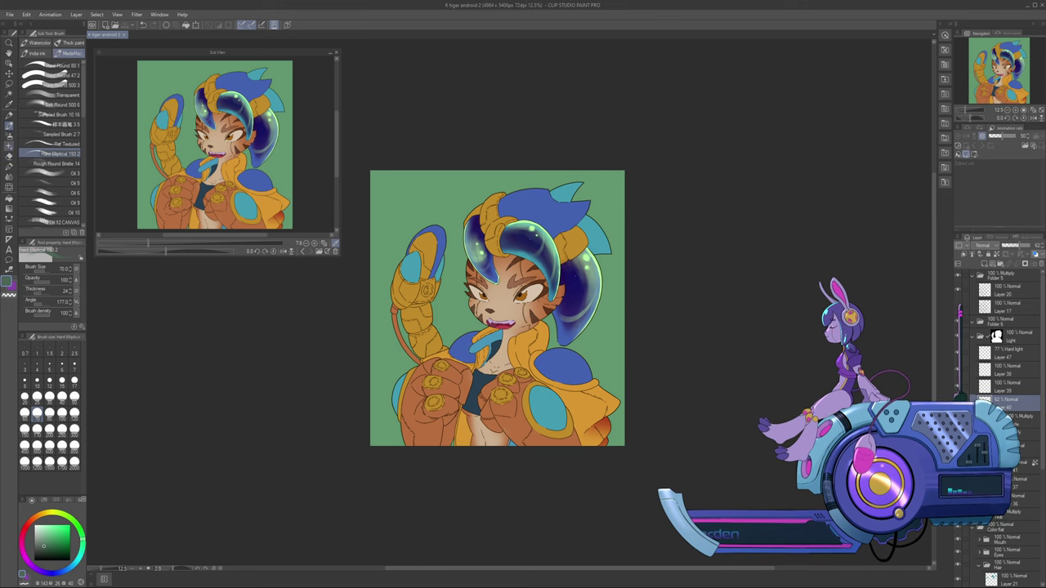
pyautogui.press('g')
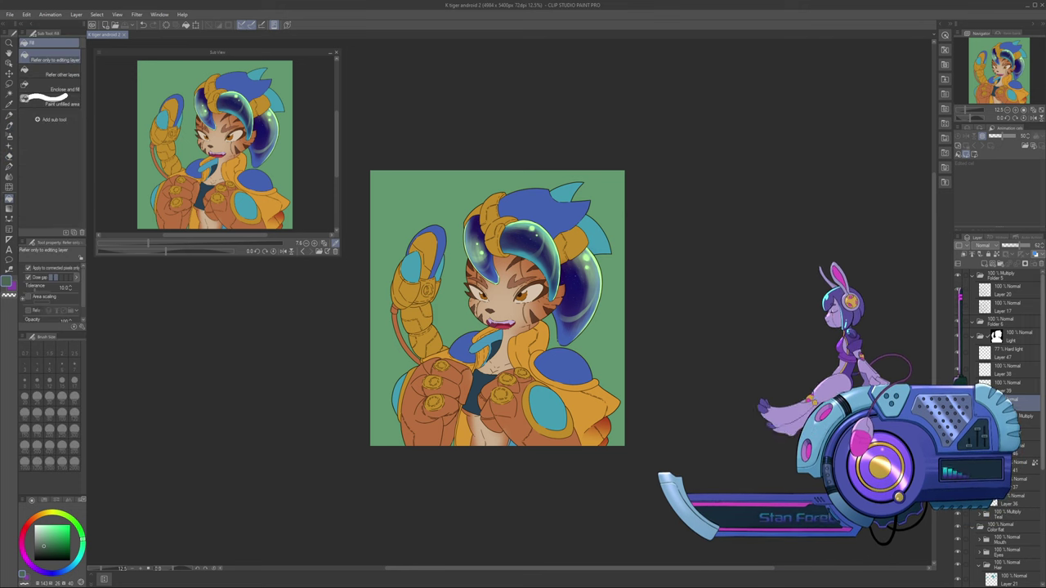
pyautogui.scroll(-5, 1003, 539)
pyautogui.click(1003, 562)
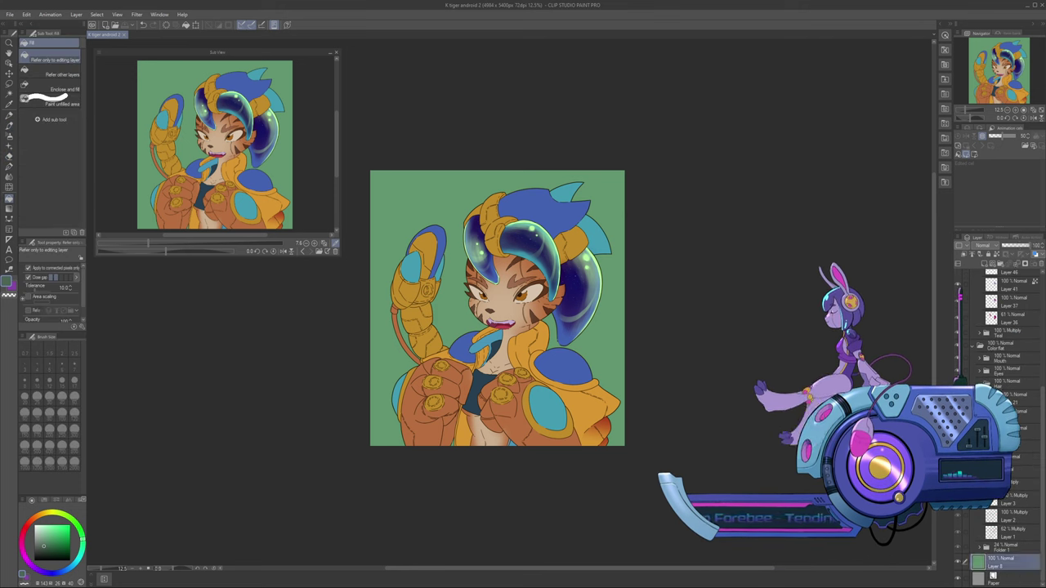
pyautogui.click(600, 348)
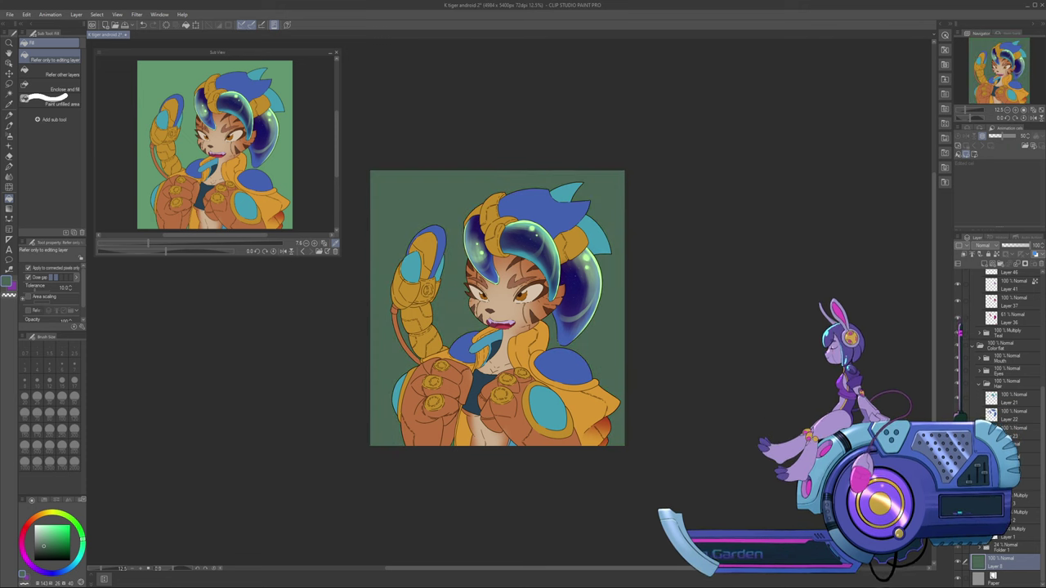
pyautogui.hotkey('ctrl', 'z')
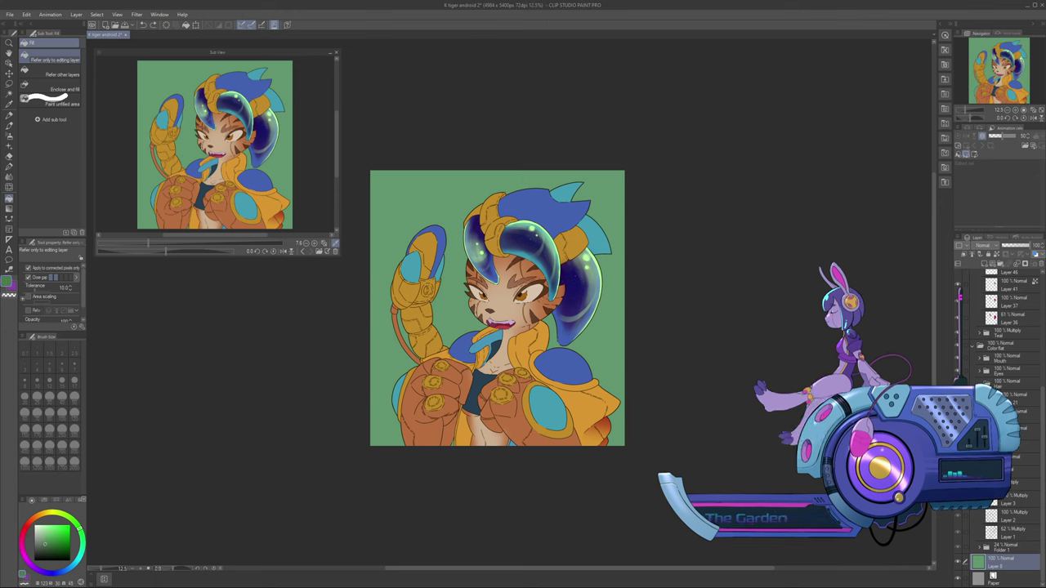
pyautogui.hotkey('ctrl', 'y')
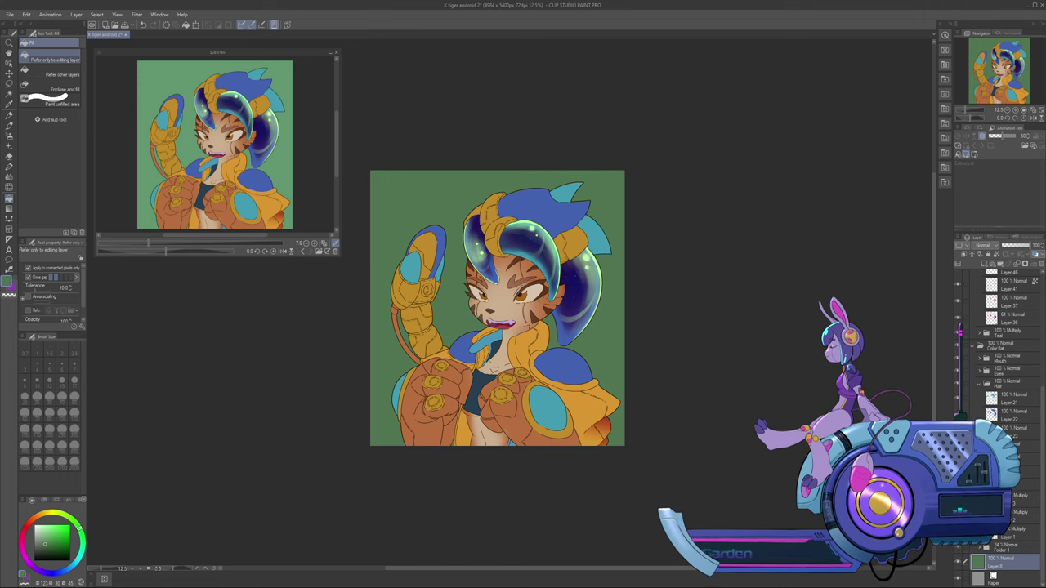
# Choose a dark magenta from the Standard color set and switch to the Rough Round Bristle brush
pyautogui.click(44, 500)
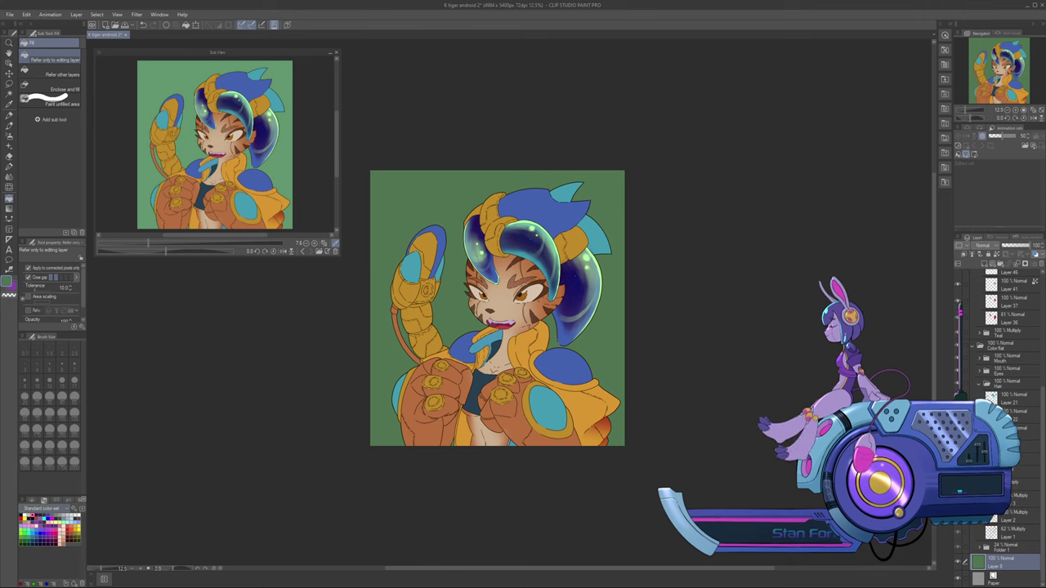
pyautogui.click(33, 515)
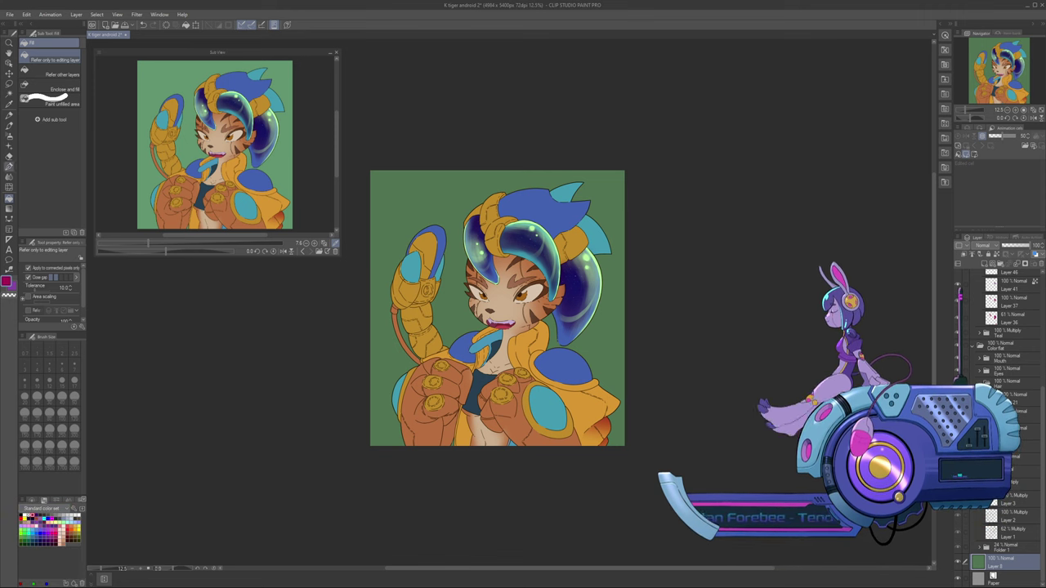
pyautogui.click(9, 115)
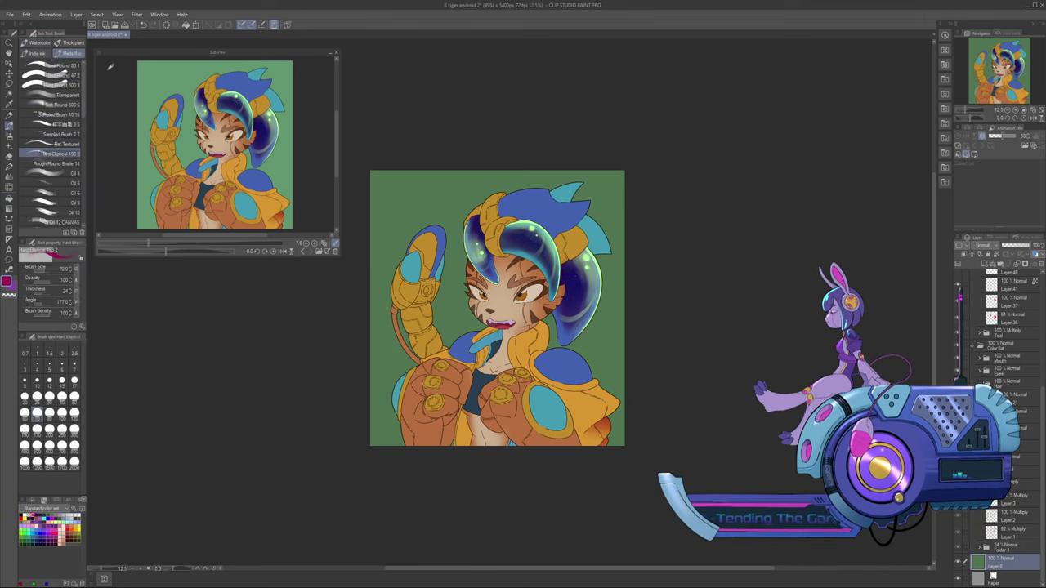
pyautogui.click(56, 163)
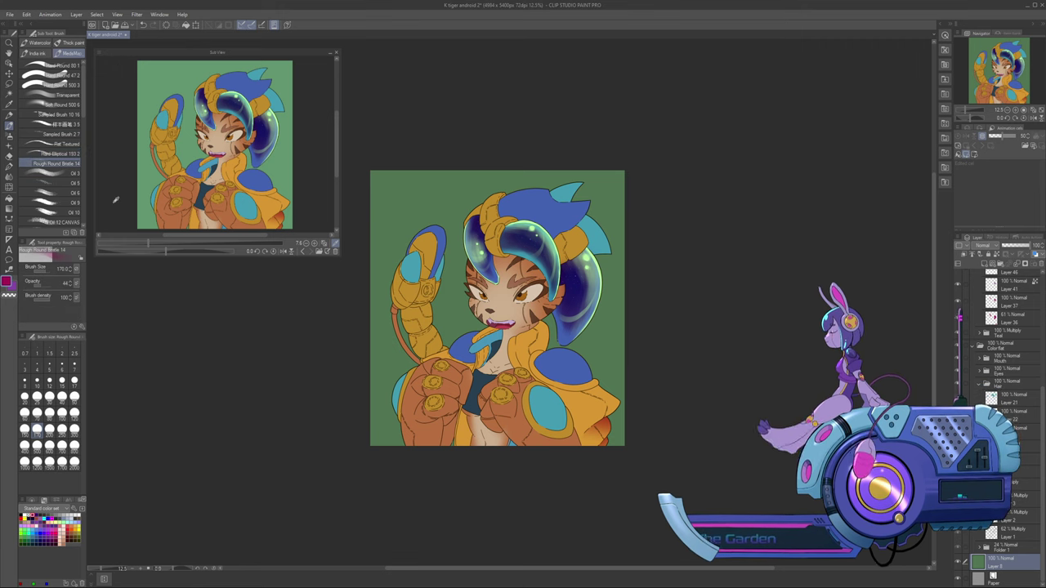
# Load the blue areas of the hair as a selection from their flat colour layer
pyautogui.scroll(3, 997, 367)
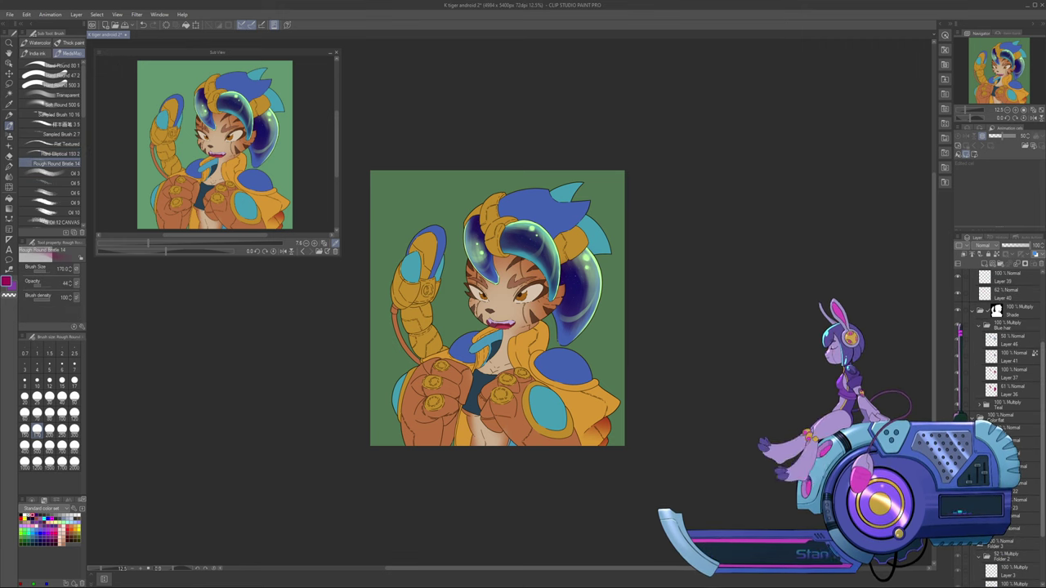
pyautogui.scroll(5, 997, 367)
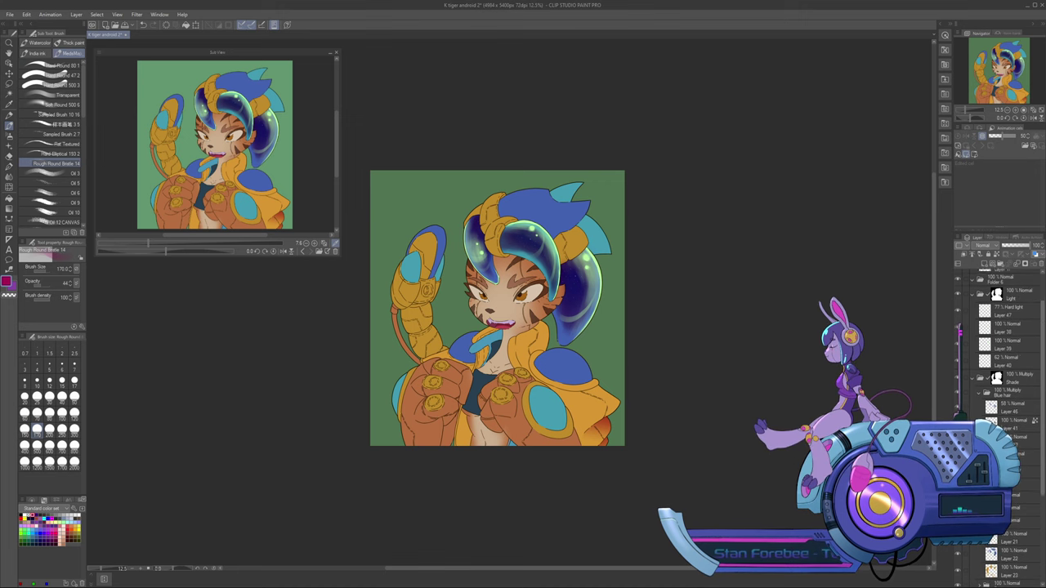
pyautogui.scroll(1, 997, 343)
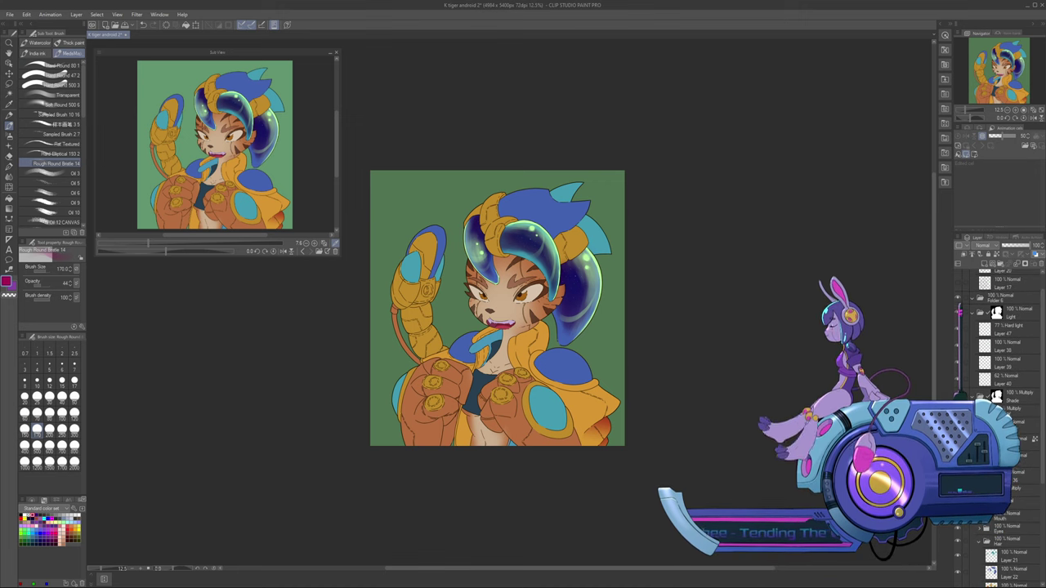
pyautogui.scroll(-3, 996, 343)
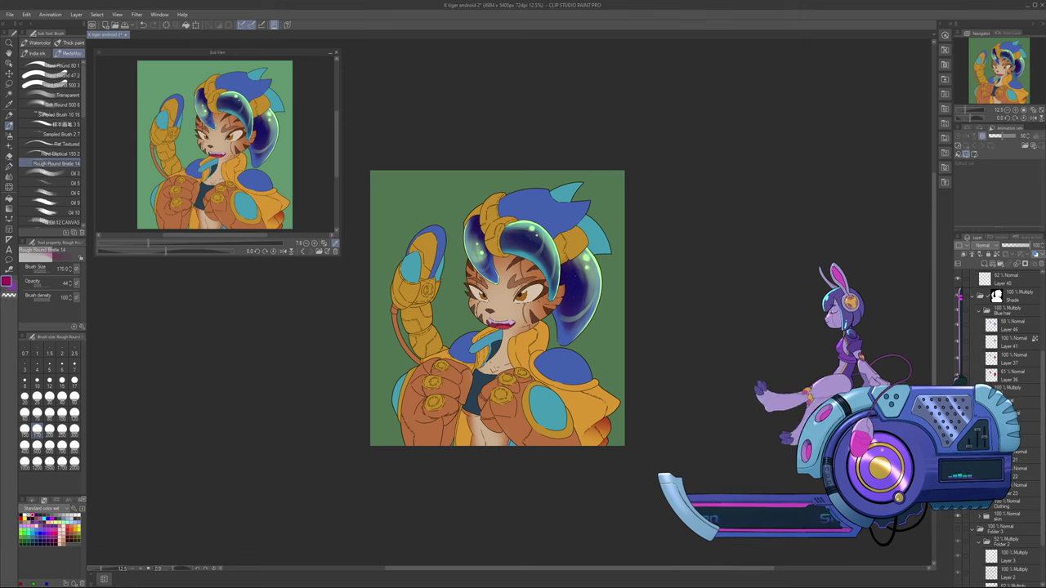
pyautogui.keyDown('ctrl'); pyautogui.click(990, 456); pyautogui.keyUp('ctrl')
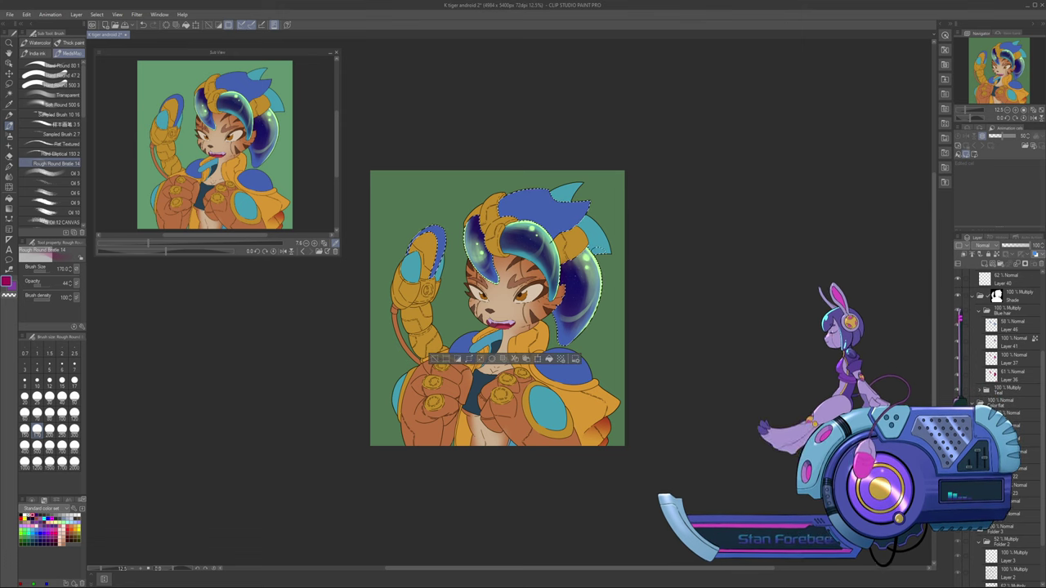
pyautogui.scroll(5, 531, 212)
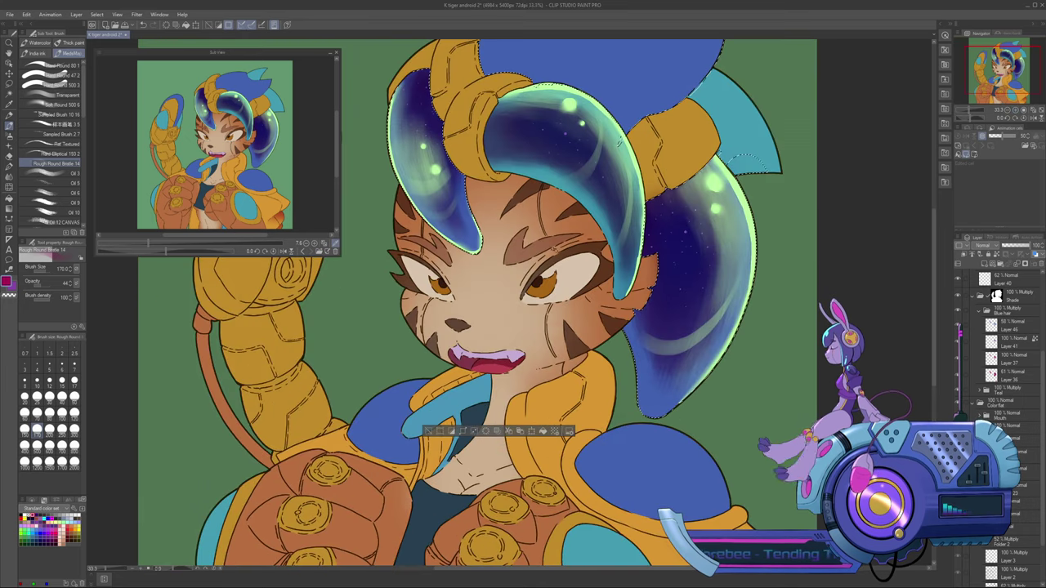
# Remove the stray selected patch on the rear teal hair tuft from the selection using the Lasso
pyautogui.press('m')
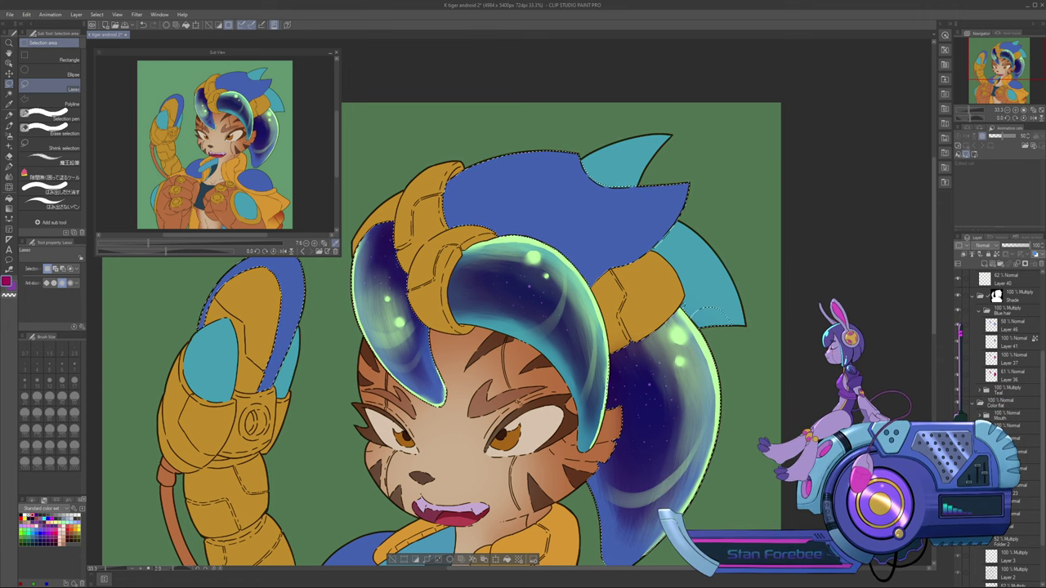
pyautogui.press('^')
pyautogui.press('^')
pyautogui.press('^')
pyautogui.press('^')
pyautogui.press('^')
pyautogui.press('^')
pyautogui.press('^')
pyautogui.press('^')
pyautogui.press('^')
pyautogui.press('^')
pyautogui.press('^')
pyautogui.press('^')
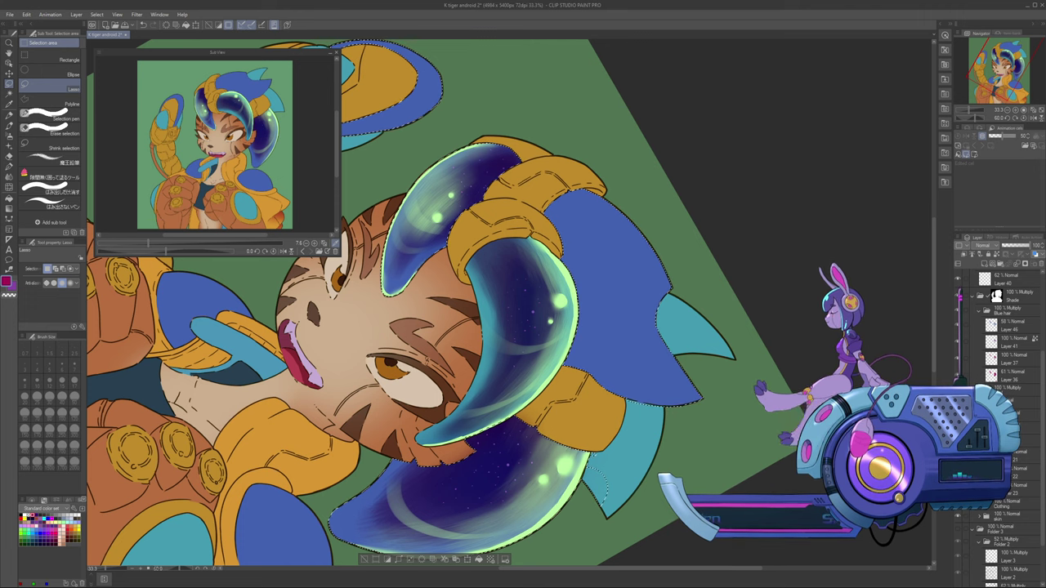
pyautogui.press('-')
pyautogui.press('-')
pyautogui.press('-')
pyautogui.press('-')
pyautogui.press('-')
pyautogui.press('-')
pyautogui.press('-')
pyautogui.press('-')
pyautogui.press('-')
pyautogui.press('-')
pyautogui.press('-')
pyautogui.press('-')
pyautogui.press('-')
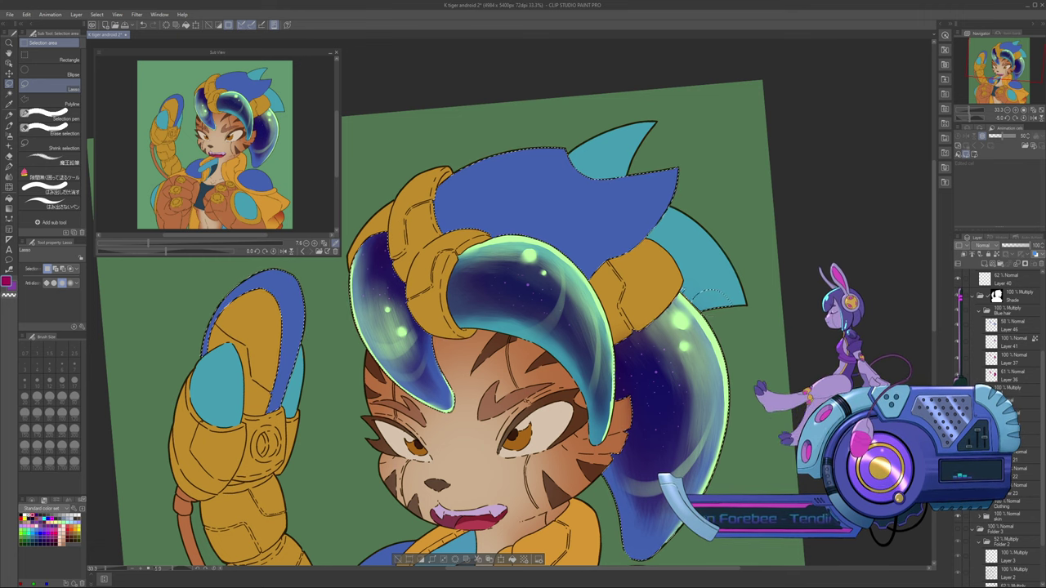
pyautogui.moveTo(745, 277)
pyautogui.mouseDown()
pyautogui.moveTo(709, 280)
pyautogui.moveTo(688, 301)
pyautogui.mouseUp()
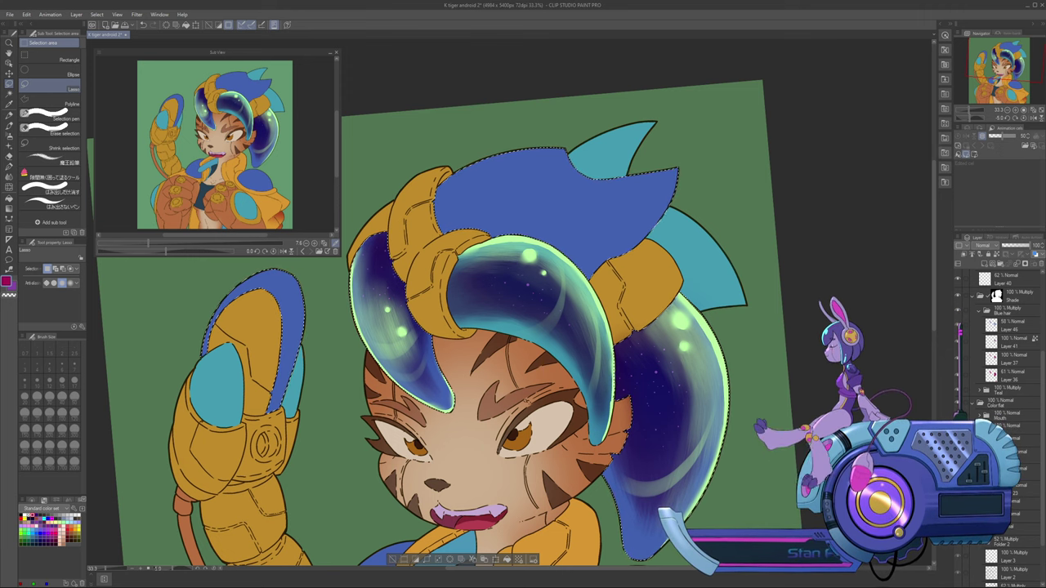
pyautogui.moveTo(526, 400); pyautogui.dragTo(633, 431)
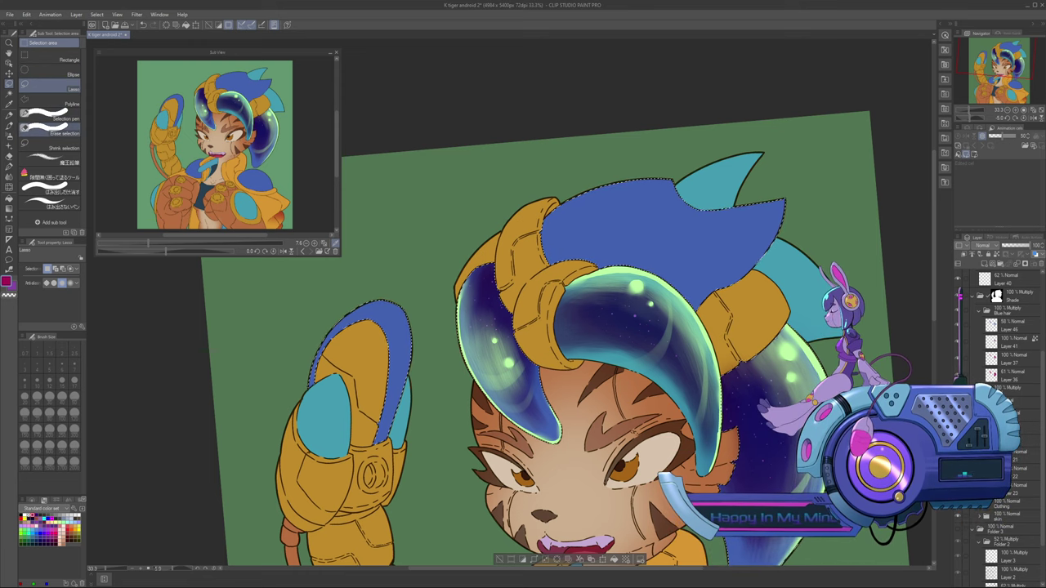
# Paint dark magenta shading across the top blue hair lock on Layer 36, enlarging the Rough Round Bristle brush to 300
pyautogui.press('b')
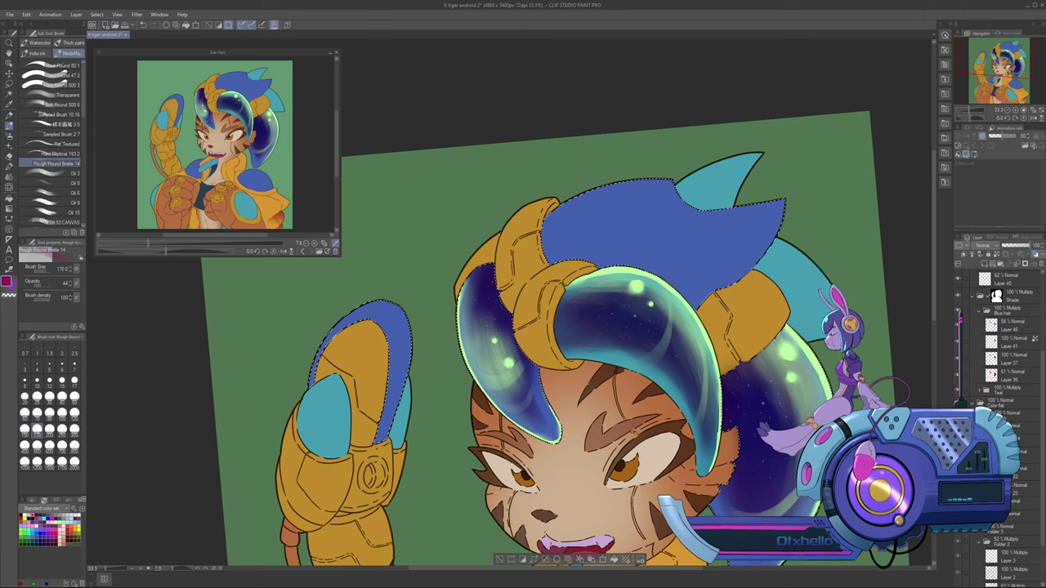
pyautogui.click(964, 375)
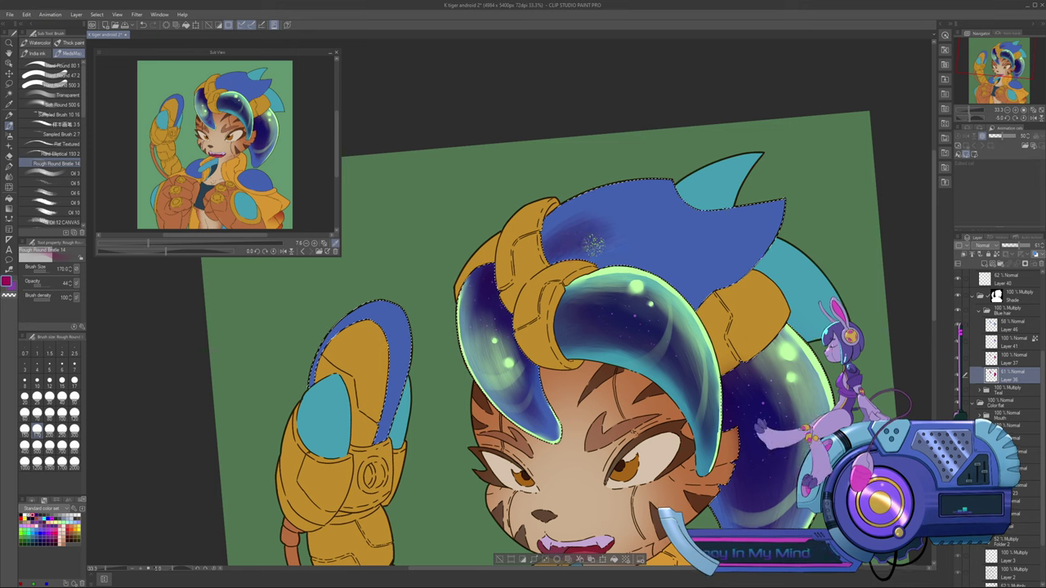
pyautogui.moveTo(593, 245)
pyautogui.mouseDown()
pyautogui.moveTo(612, 246)
pyautogui.moveTo(572, 245)
pyautogui.moveTo(629, 249)
pyautogui.mouseUp()
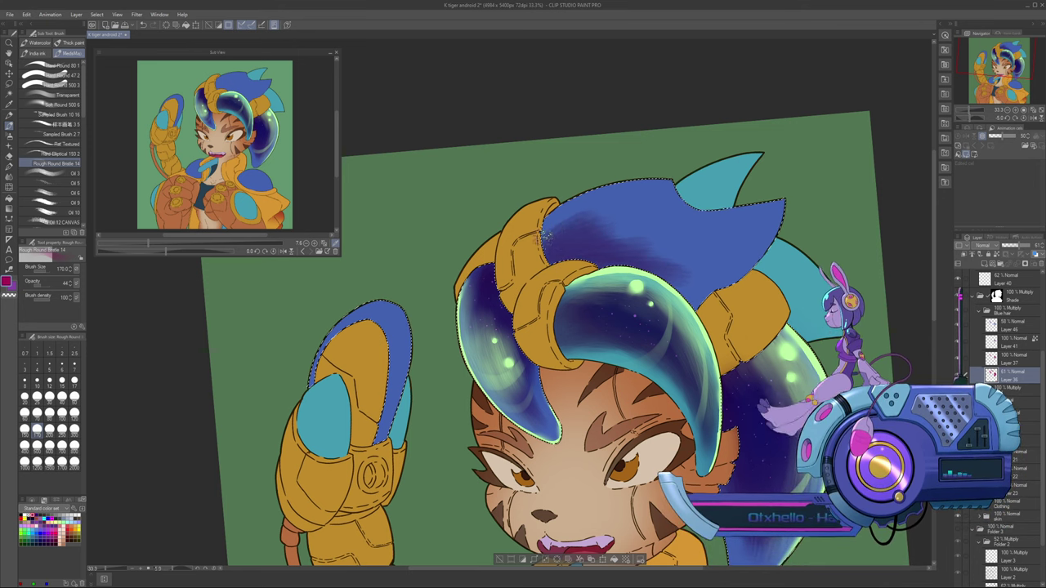
pyautogui.moveTo(546, 246); pyautogui.dragTo(613, 206)
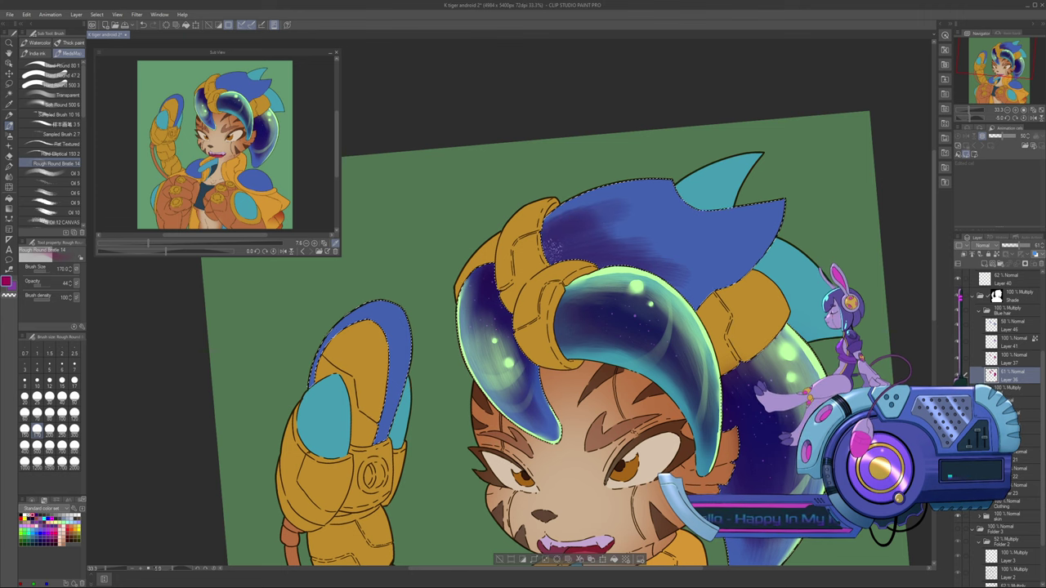
pyautogui.moveTo(572, 233)
pyautogui.mouseDown()
pyautogui.moveTo(655, 242)
pyautogui.moveTo(619, 226)
pyautogui.moveTo(662, 257)
pyautogui.moveTo(626, 245)
pyautogui.moveTo(645, 241)
pyautogui.moveTo(570, 250)
pyautogui.moveTo(648, 224)
pyautogui.moveTo(598, 243)
pyautogui.moveTo(687, 255)
pyautogui.moveTo(634, 258)
pyautogui.moveTo(731, 248)
pyautogui.moveTo(659, 266)
pyautogui.moveTo(735, 270)
pyautogui.mouseUp()
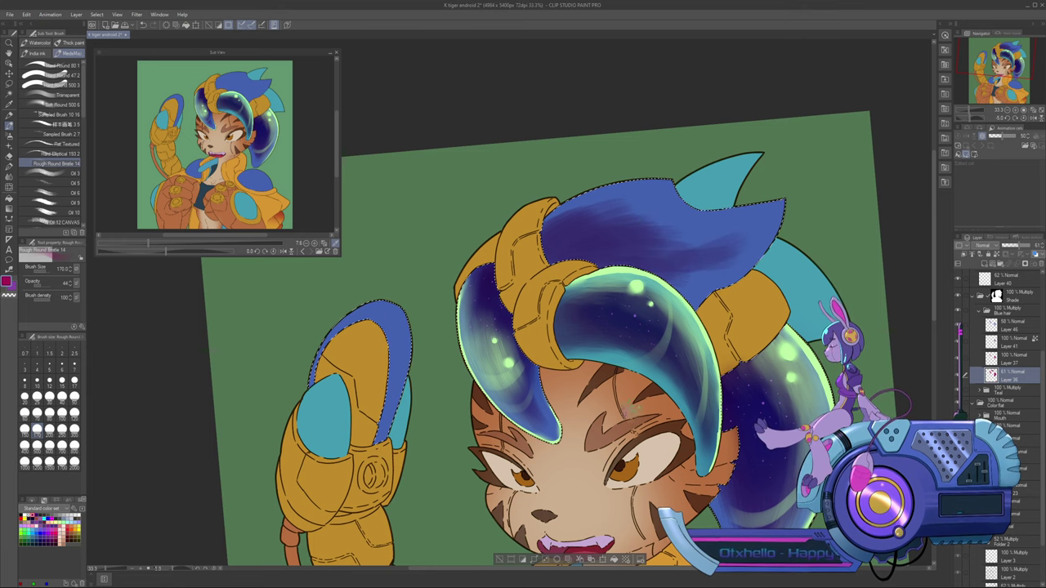
pyautogui.moveTo(731, 448); pyautogui.dragTo(631, 448)
pyautogui.moveTo(647, 245)
pyautogui.mouseDown()
pyautogui.moveTo(574, 281)
pyautogui.moveTo(569, 272)
pyautogui.moveTo(543, 282)
pyautogui.moveTo(642, 253)
pyautogui.moveTo(560, 268)
pyautogui.moveTo(642, 225)
pyautogui.moveTo(613, 259)
pyautogui.moveTo(570, 276)
pyautogui.moveTo(586, 265)
pyautogui.moveTo(530, 247)
pyautogui.moveTo(623, 242)
pyautogui.moveTo(574, 288)
pyautogui.moveTo(579, 271)
pyautogui.moveTo(553, 242)
pyautogui.moveTo(518, 241)
pyautogui.moveTo(619, 241)
pyautogui.moveTo(523, 244)
pyautogui.moveTo(586, 252)
pyautogui.moveTo(545, 220)
pyautogui.moveTo(488, 240)
pyautogui.moveTo(510, 216)
pyautogui.moveTo(471, 243)
pyautogui.moveTo(500, 228)
pyautogui.moveTo(594, 245)
pyautogui.moveTo(583, 238)
pyautogui.moveTo(630, 228)
pyautogui.moveTo(541, 255)
pyautogui.moveTo(588, 250)
pyautogui.moveTo(459, 239)
pyautogui.moveTo(565, 241)
pyautogui.moveTo(431, 268)
pyautogui.moveTo(539, 231)
pyautogui.moveTo(439, 249)
pyautogui.moveTo(512, 228)
pyautogui.moveTo(450, 241)
pyautogui.moveTo(556, 223)
pyautogui.moveTo(483, 227)
pyautogui.moveTo(569, 229)
pyautogui.moveTo(455, 233)
pyautogui.moveTo(466, 225)
pyautogui.moveTo(451, 249)
pyautogui.moveTo(459, 225)
pyautogui.moveTo(449, 241)
pyautogui.moveTo(466, 233)
pyautogui.moveTo(447, 241)
pyautogui.moveTo(477, 235)
pyautogui.moveTo(418, 261)
pyautogui.moveTo(477, 227)
pyautogui.moveTo(523, 245)
pyautogui.mouseUp()
pyautogui.press(']')
pyautogui.press(']')
pyautogui.press(']')
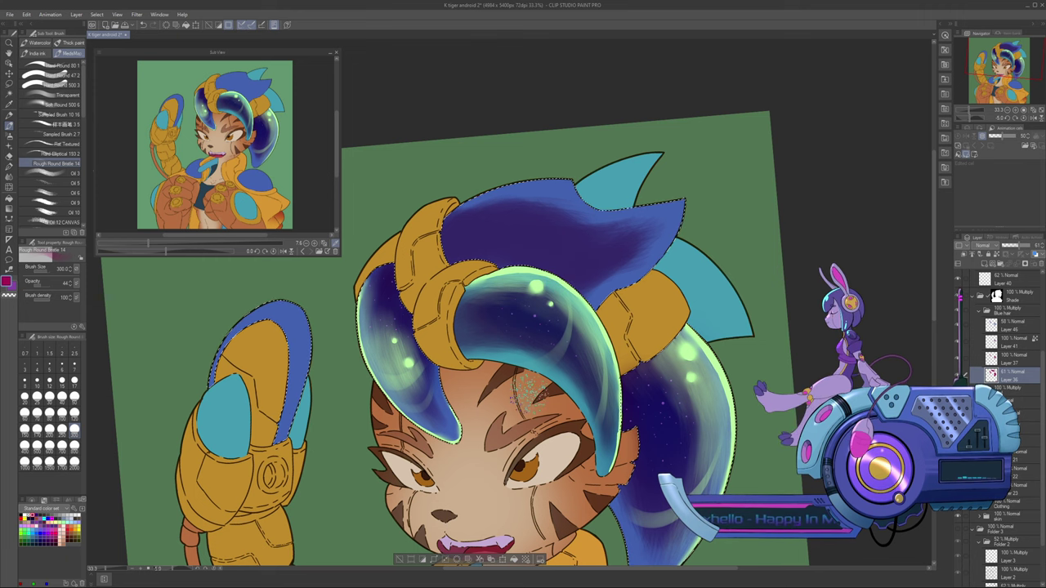
# Deepen the dark magenta shading in the middle and tip of the top blue hair lock on Layers 37 and 36, reducing the brush to 200
pyautogui.click(1013, 359)
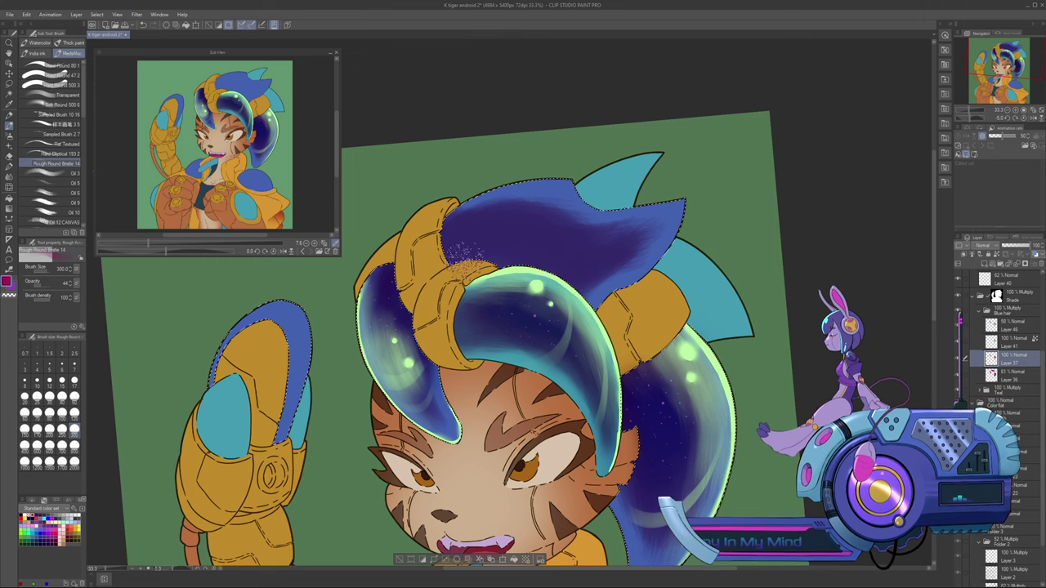
pyautogui.moveTo(464, 236)
pyautogui.mouseDown()
pyautogui.moveTo(437, 261)
pyautogui.moveTo(480, 241)
pyautogui.moveTo(423, 253)
pyautogui.moveTo(497, 235)
pyautogui.moveTo(448, 246)
pyautogui.mouseUp()
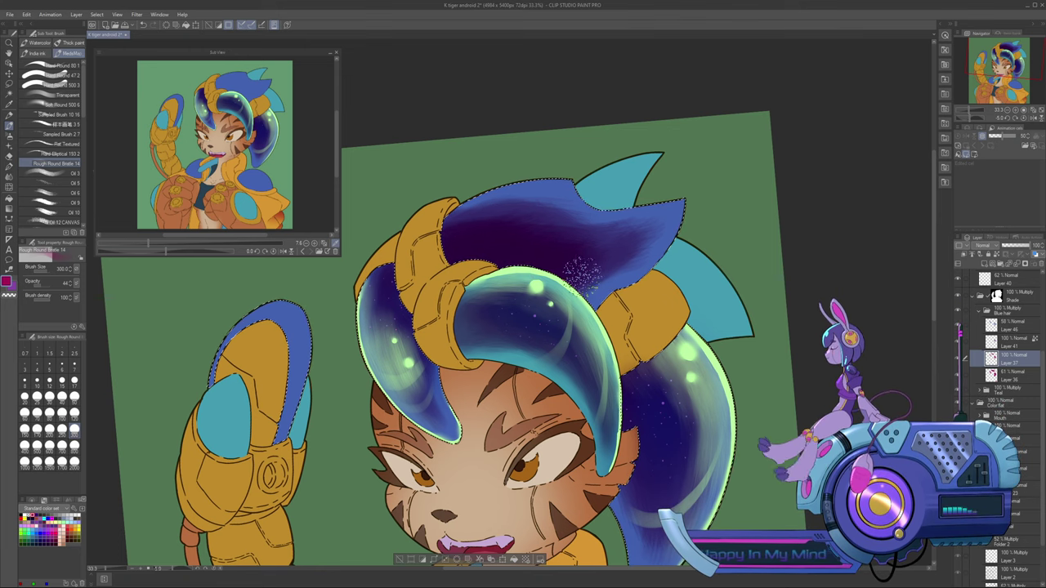
pyautogui.press('[')
pyautogui.press('[')
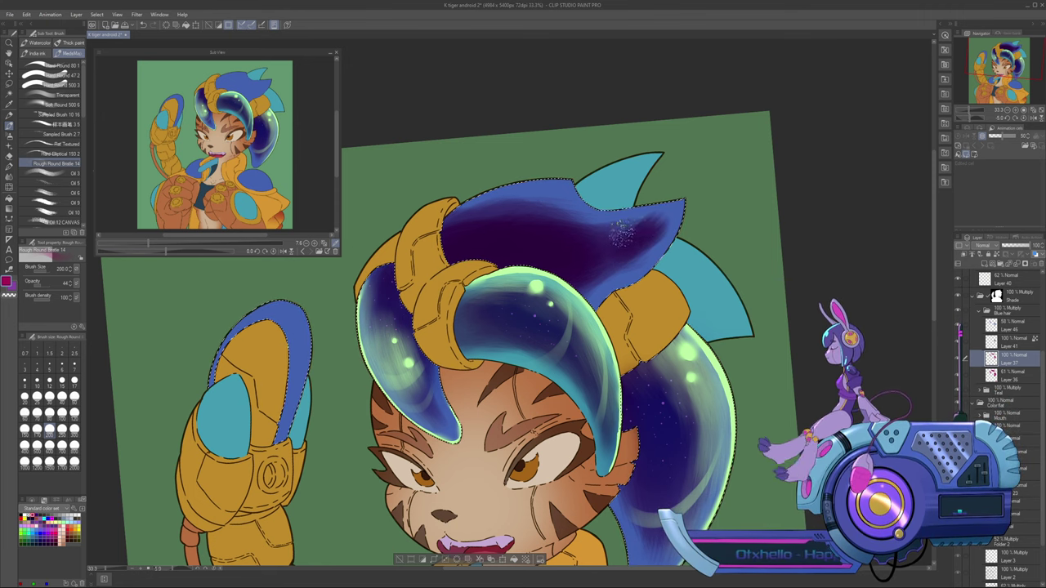
pyautogui.click(1013, 376)
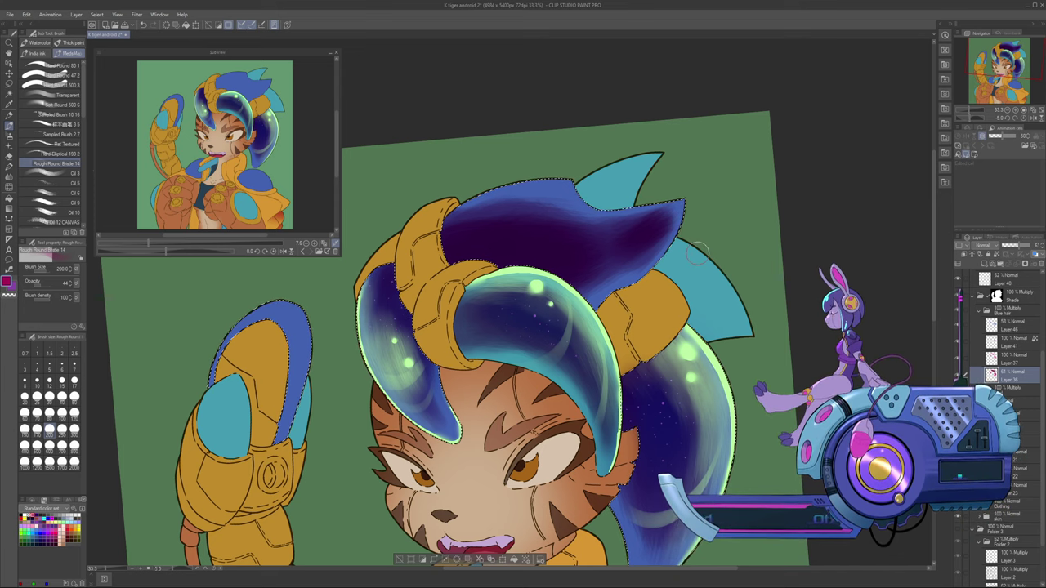
# Paint a dark violet sampled from the lock over its magenta core on Layer 41, varying the brush size between 100 and 170
pyautogui.click(1011, 360)
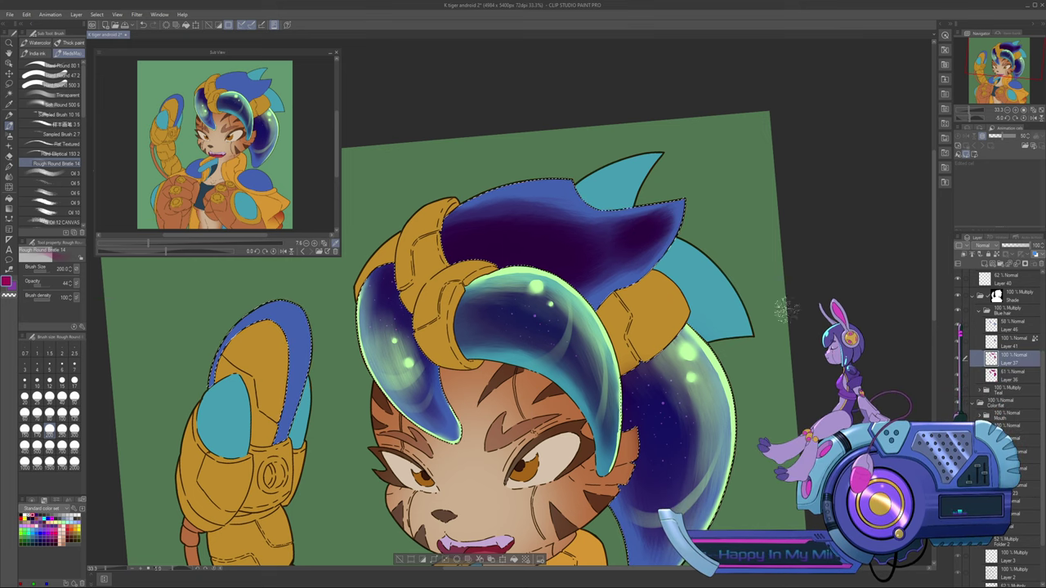
pyautogui.hotkey('alt', ']')
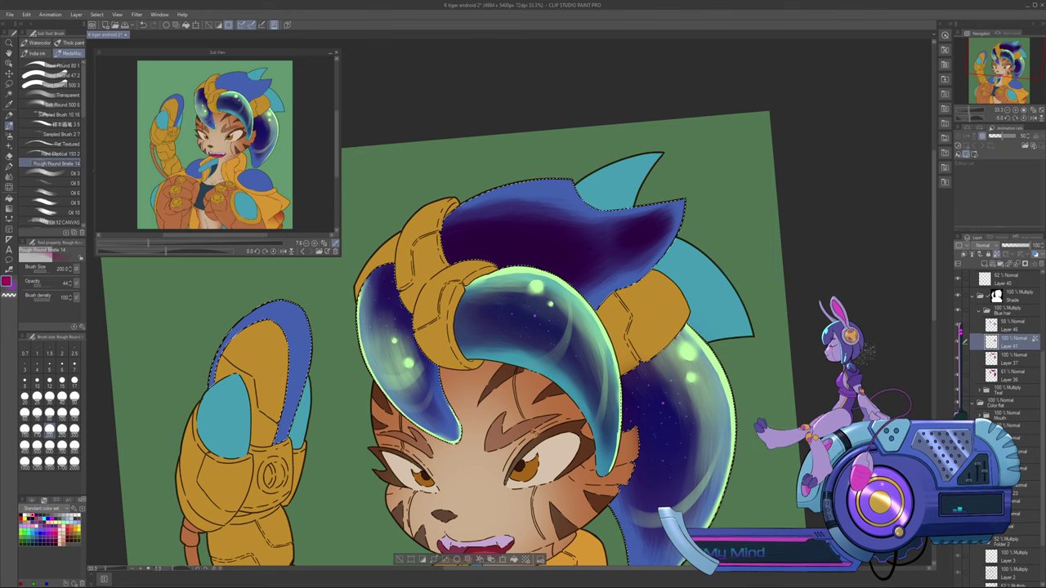
pyautogui.keyDown('alt'); pyautogui.click(501, 244); pyautogui.keyUp('alt')
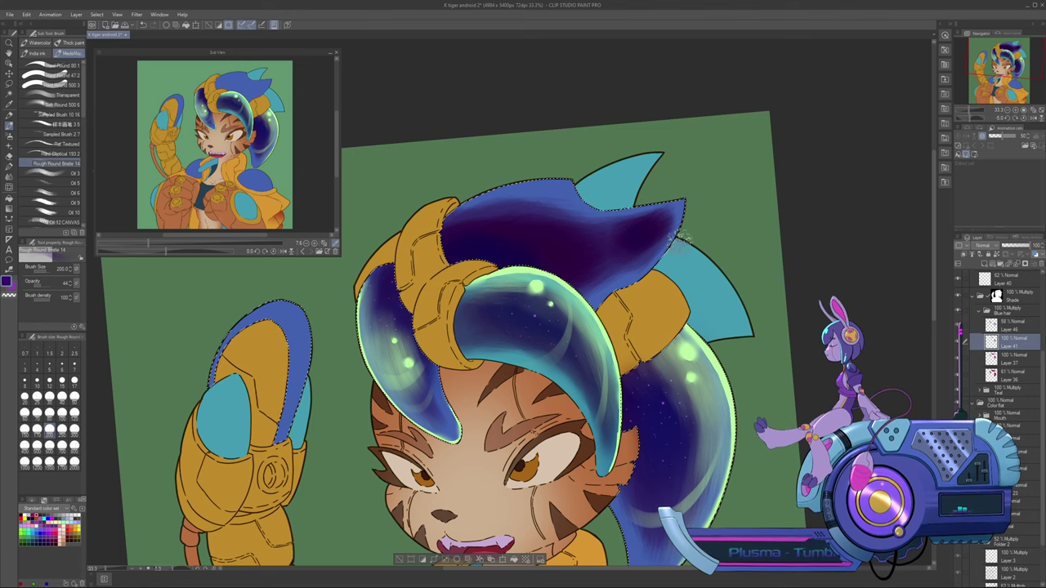
pyautogui.press('[')
pyautogui.press('[')
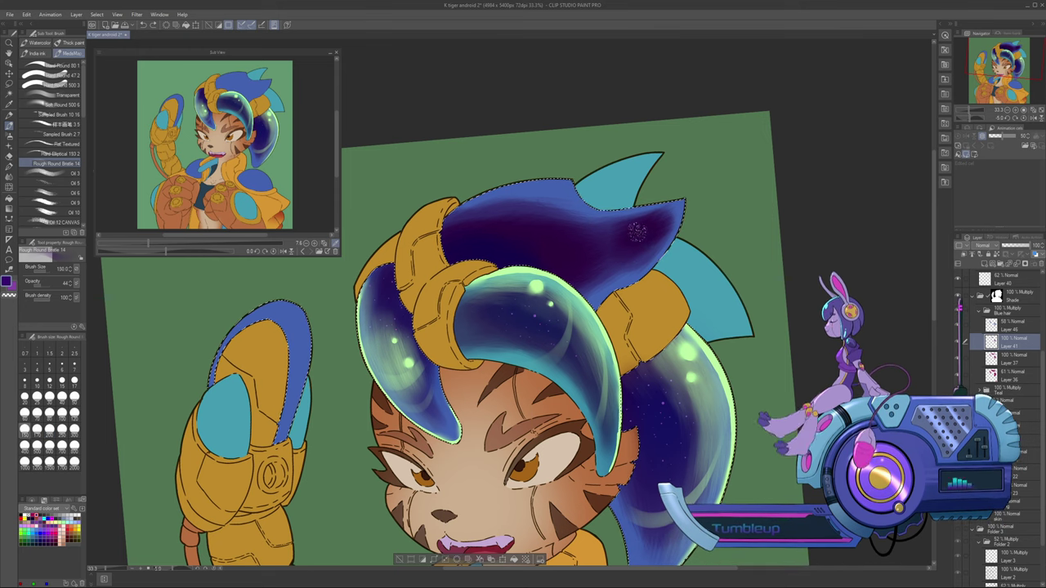
pyautogui.press('[')
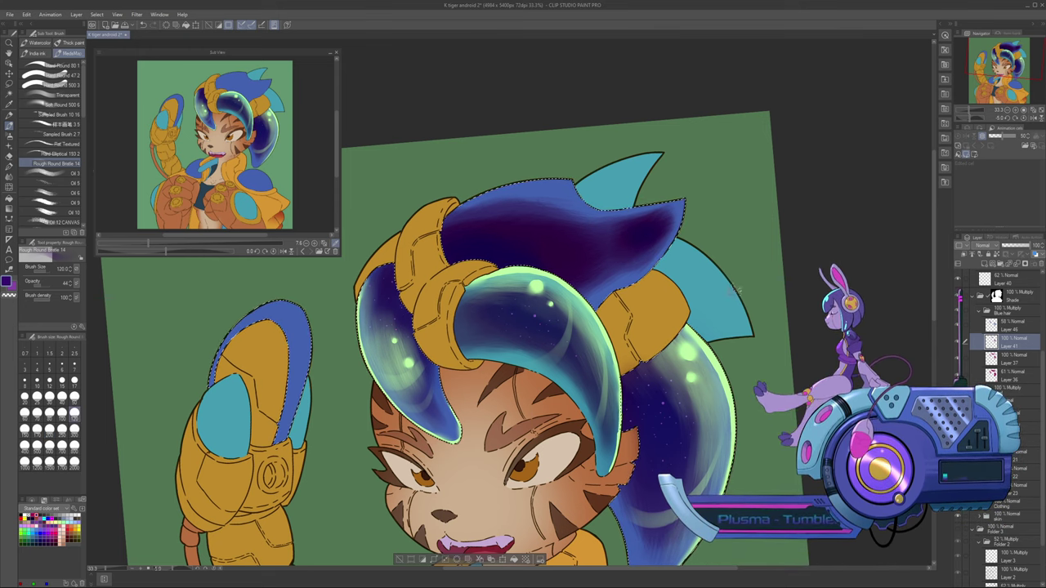
pyautogui.press(']')
pyautogui.press(']')
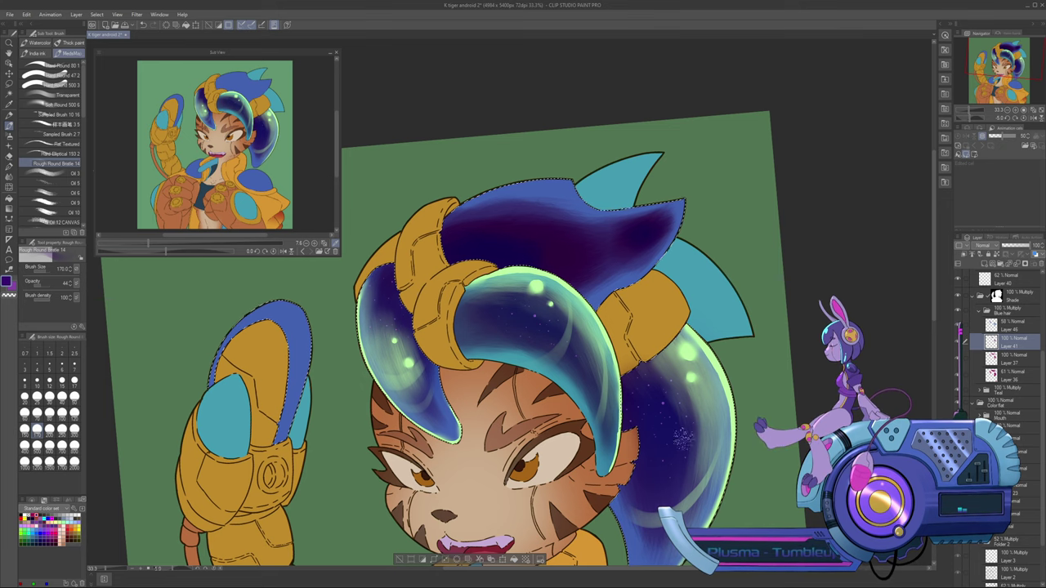
pyautogui.moveTo(682, 439); pyautogui.dragTo(679, 468)
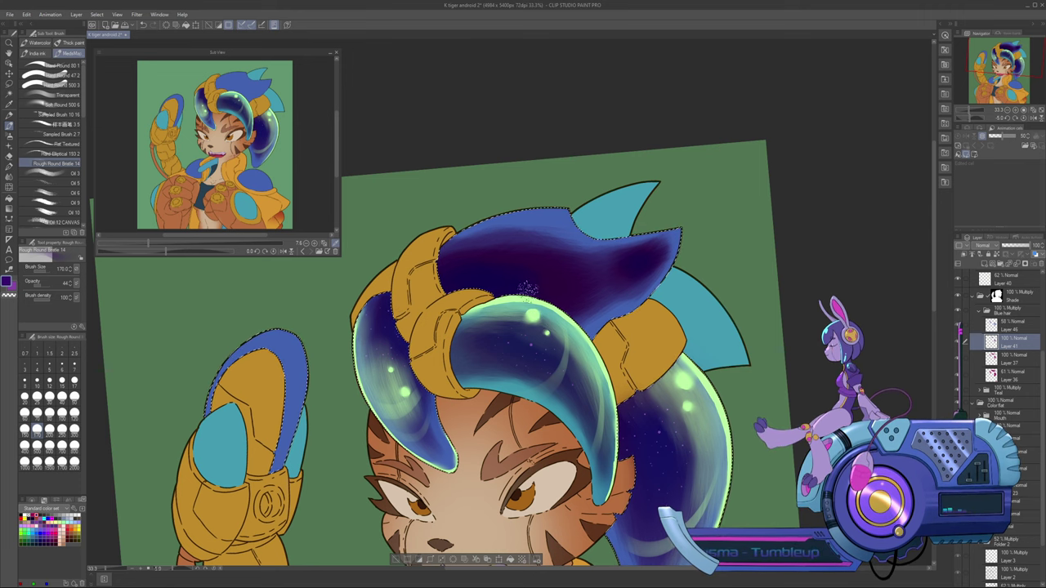
# Soften the top lock's shading on Layers 37, 41 and 36 using the Blur tool at size 150, and save the illustration
pyautogui.press('j')
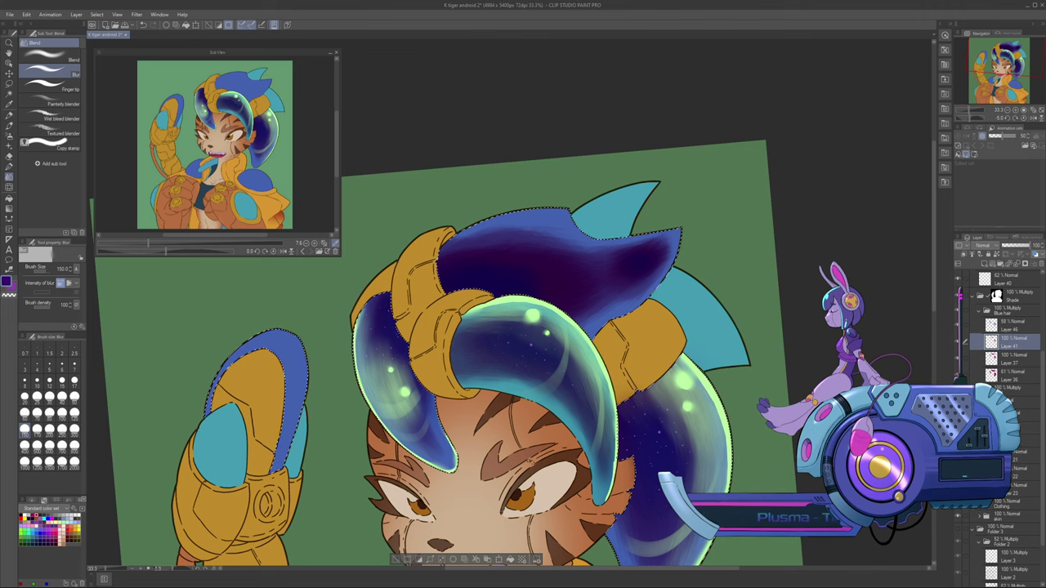
pyautogui.click(1013, 360)
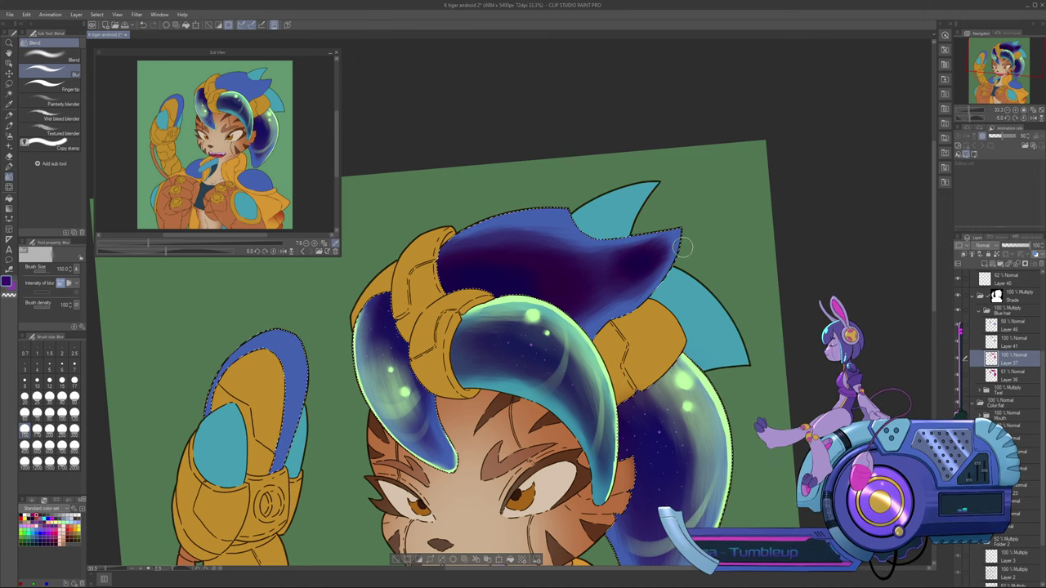
pyautogui.click(1009, 343)
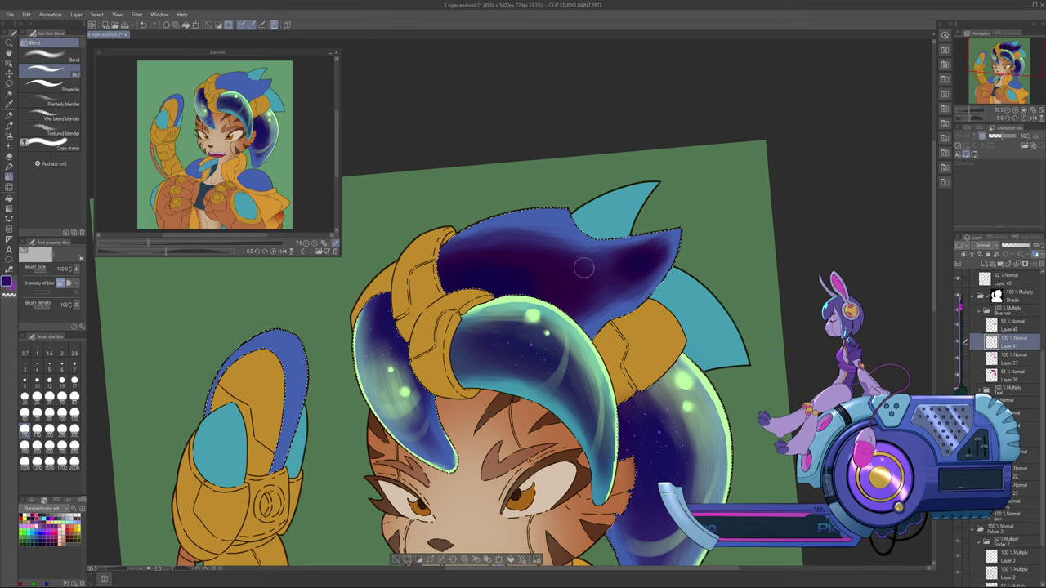
pyautogui.hotkey('alt', '[')
pyautogui.hotkey('alt', '[')
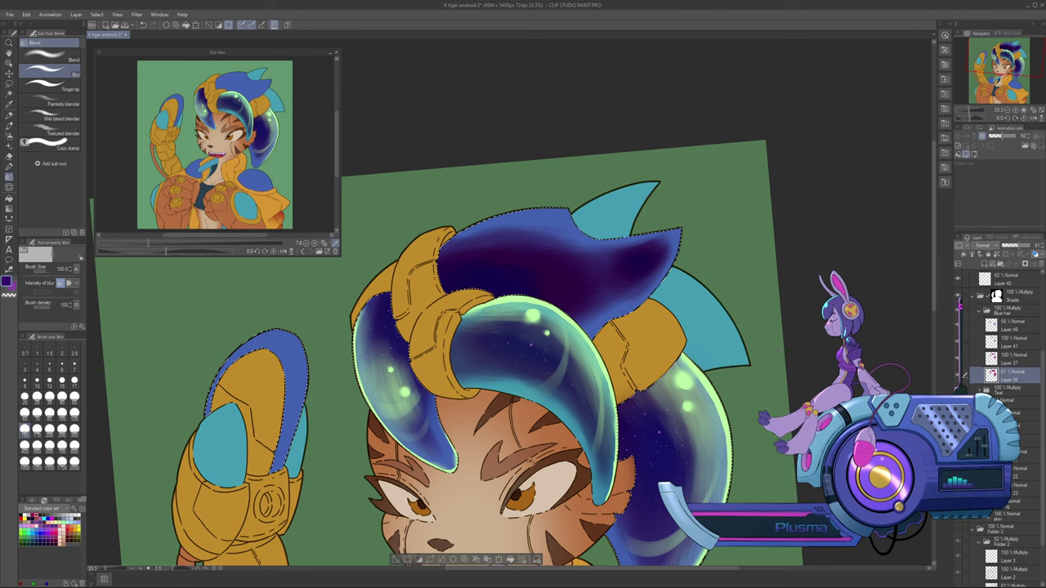
pyautogui.hotkey('ctrl', 's')
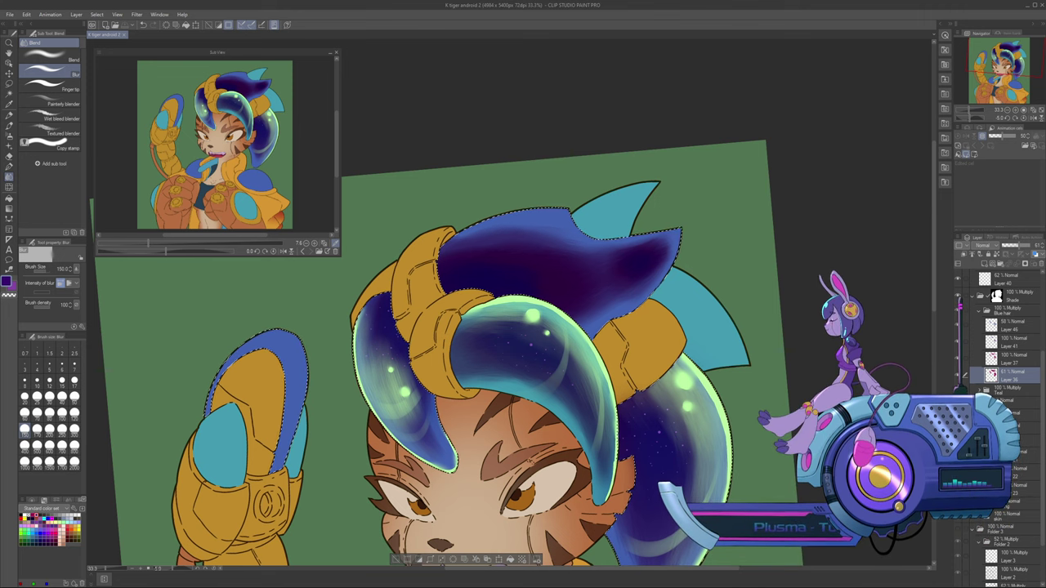
# Lower the opacity of Layer 37 to 84% and of Layer 41 to 90% to balance the hair shading
pyautogui.hotkey('ctrl', '-')
pyautogui.hotkey('ctrl', '-')
pyautogui.hotkey('ctrl', '-')
pyautogui.hotkey('ctrl', '-')
pyautogui.hotkey('ctrl', '-')
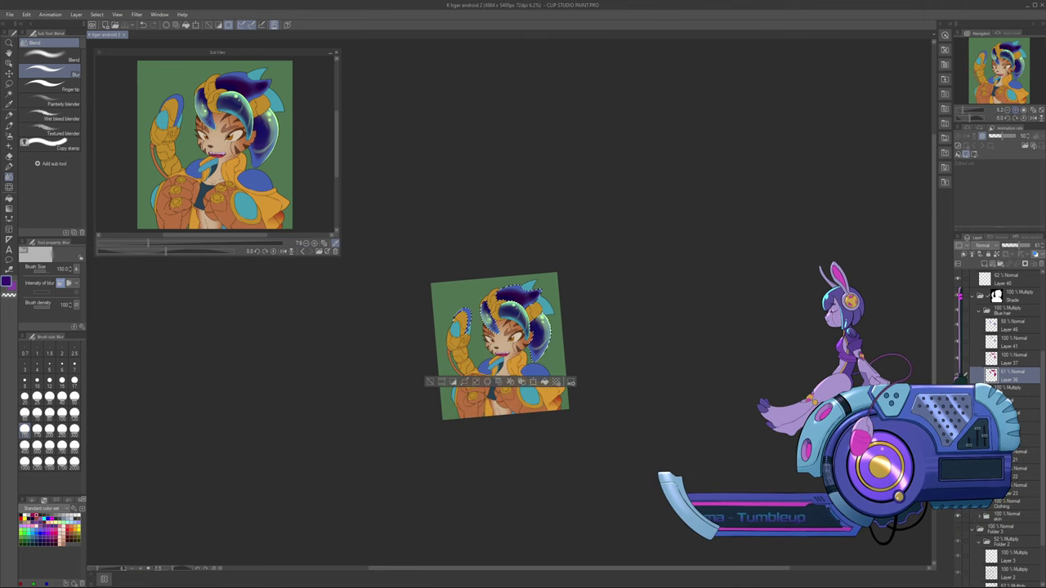
pyautogui.hotkey('ctrl', '+')
pyautogui.hotkey('ctrl', '+')
pyautogui.hotkey('ctrl', '+')
pyautogui.hotkey('ctrl', '+')
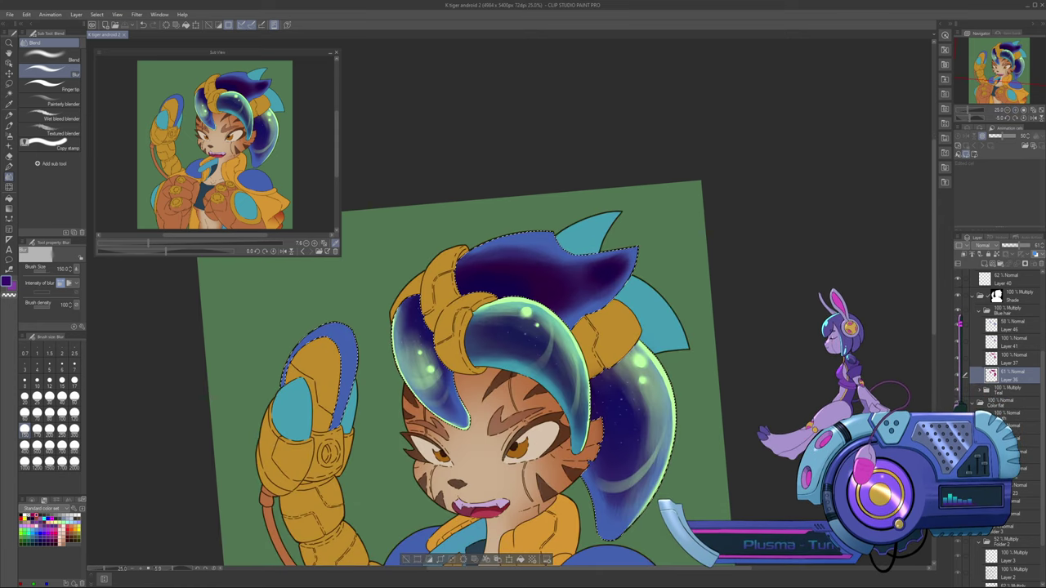
pyautogui.click(1011, 325)
pyautogui.click(1012, 343)
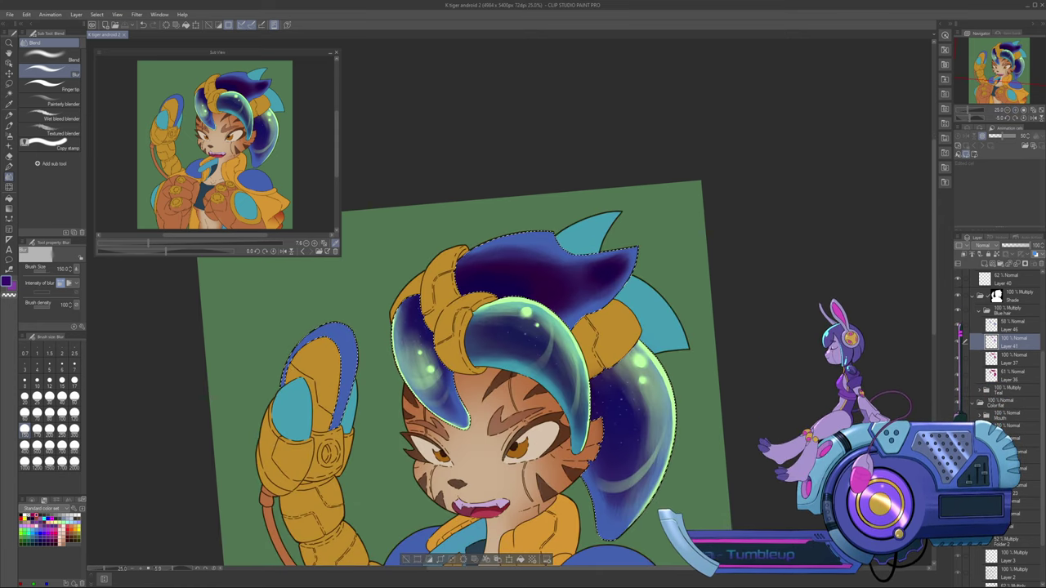
pyautogui.click(1021, 245)
pyautogui.moveTo(1021, 245)
pyautogui.mouseDown()
pyautogui.moveTo(1003, 245)
pyautogui.moveTo(1031, 245)
pyautogui.mouseUp()
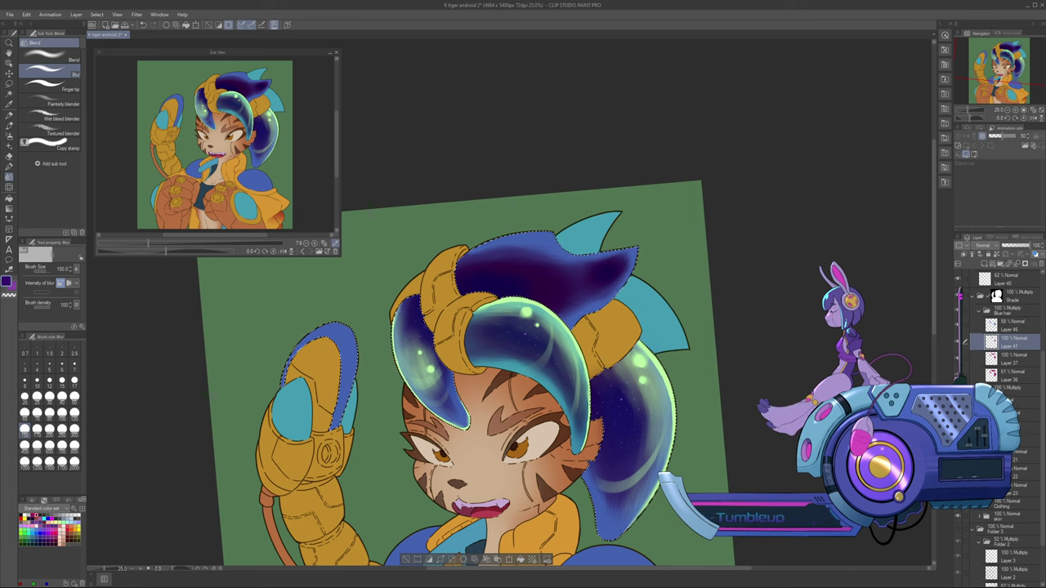
pyautogui.click(1013, 358)
pyautogui.click(1024, 245)
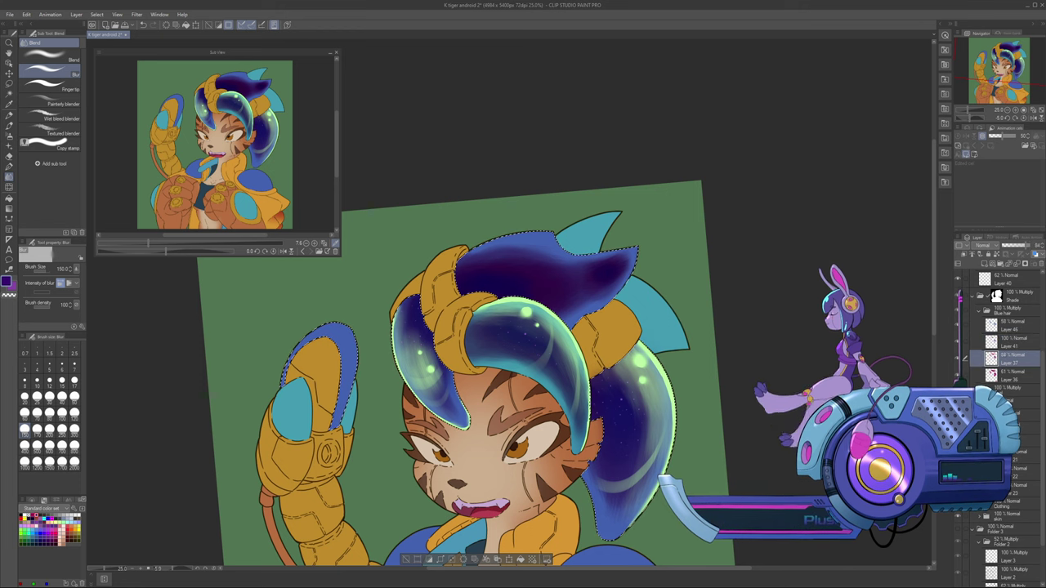
pyautogui.click(1013, 342)
pyautogui.click(1027, 245)
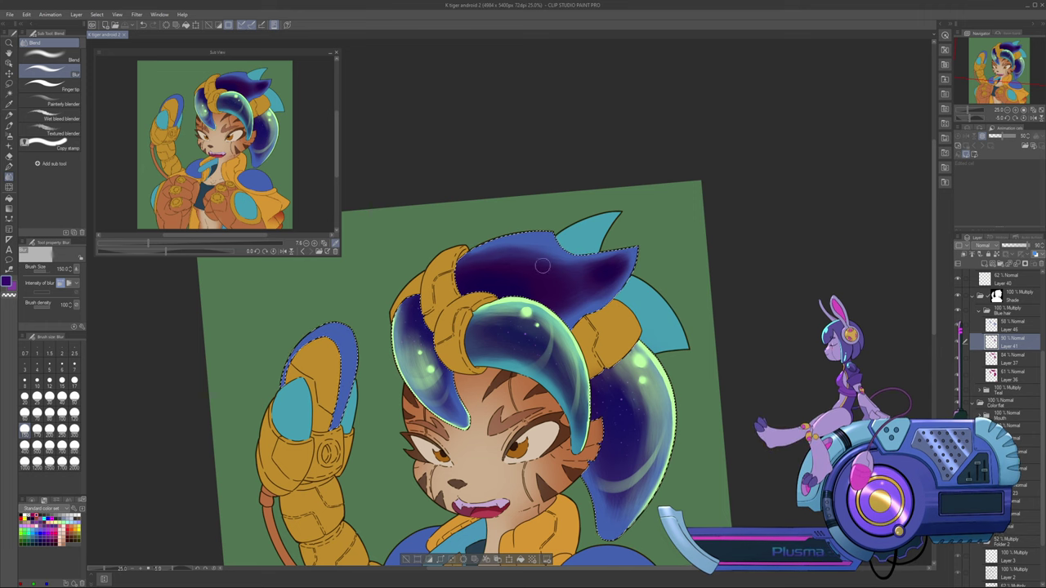
# Sample the light green from the front lock's rim light and ready the G-pen on Layer 38 in the Light folder
pyautogui.keyDown('alt'); pyautogui.click(513, 295); pyautogui.keyUp('alt')
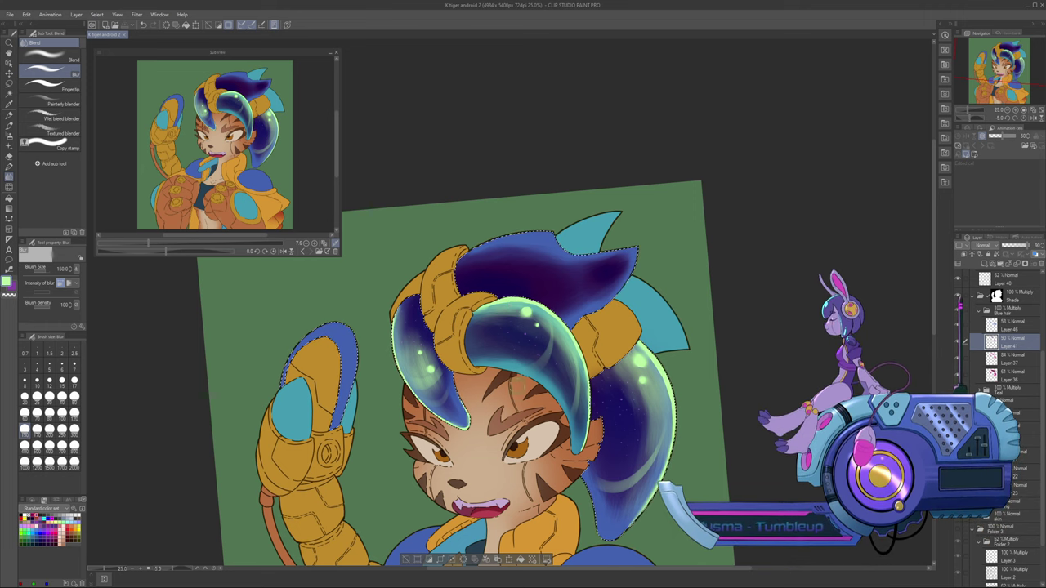
pyautogui.press('p')
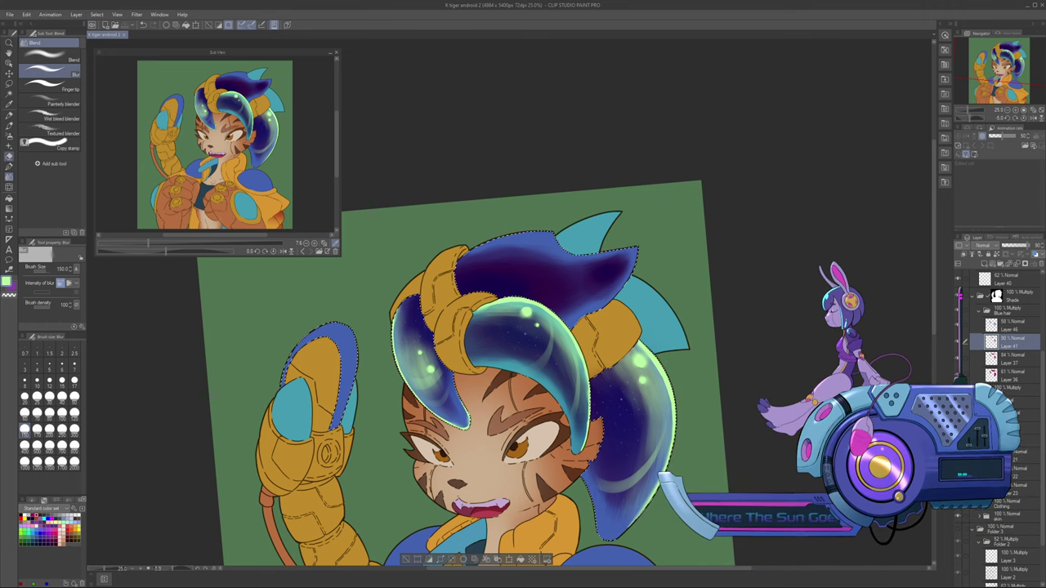
pyautogui.hotkey('ctrl', 'z')
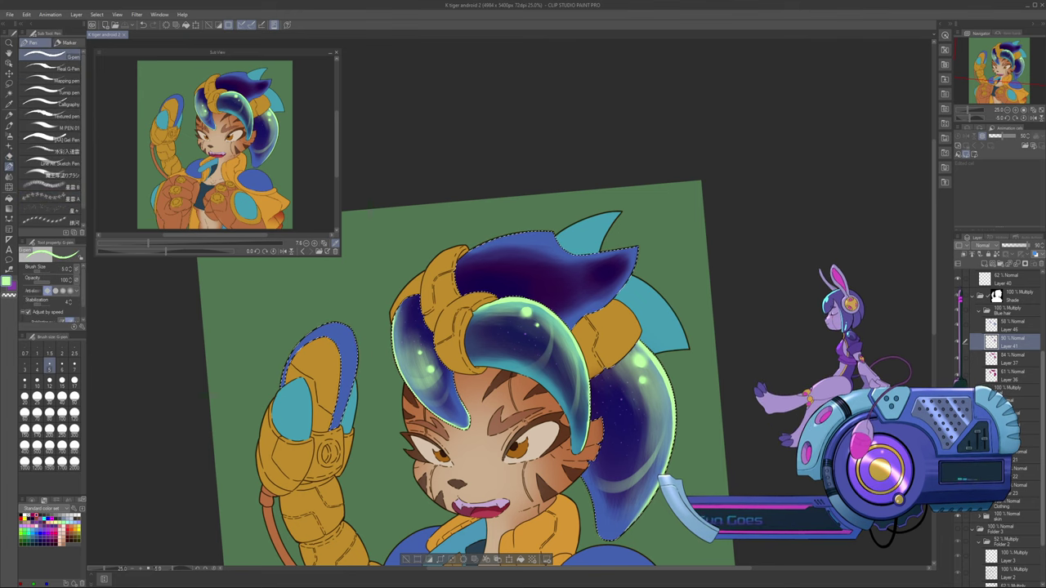
pyautogui.moveTo(1043, 383); pyautogui.dragTo(1043, 307)
pyautogui.click(1009, 370)
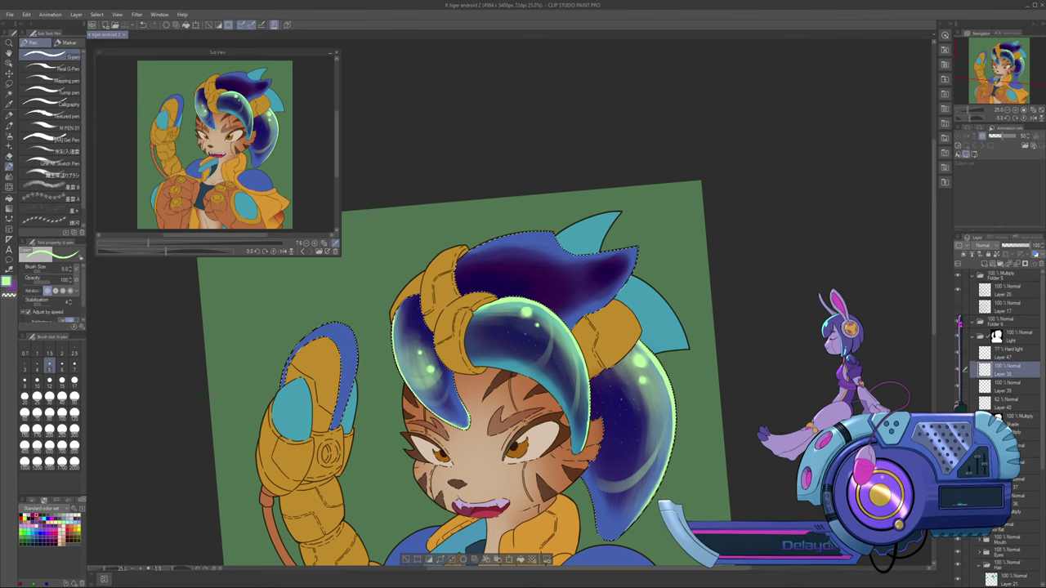
pyautogui.press('Delete')
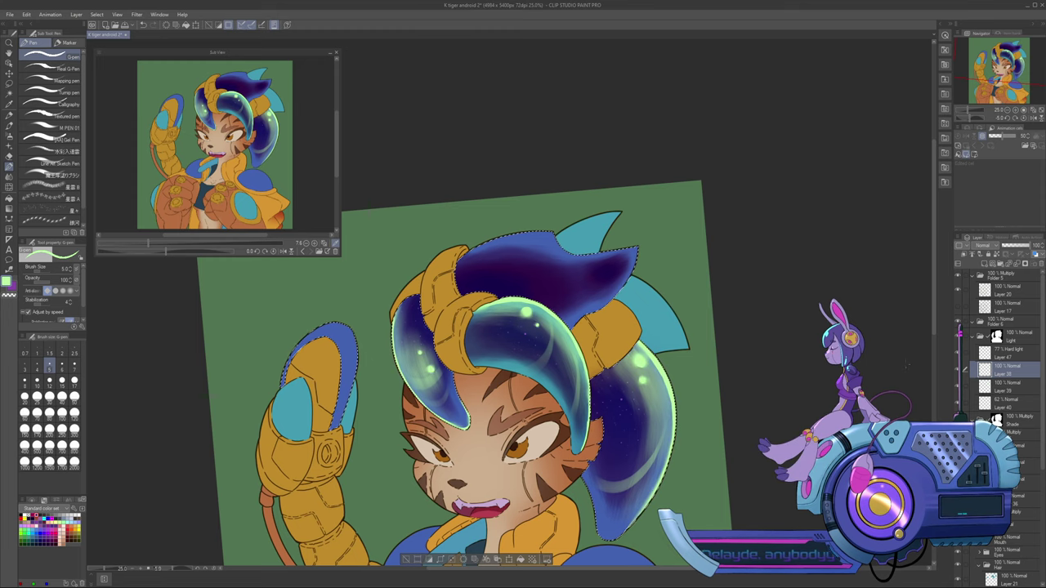
pyautogui.click(1016, 110)
pyautogui.moveTo(523, 326); pyautogui.dragTo(490, 353)
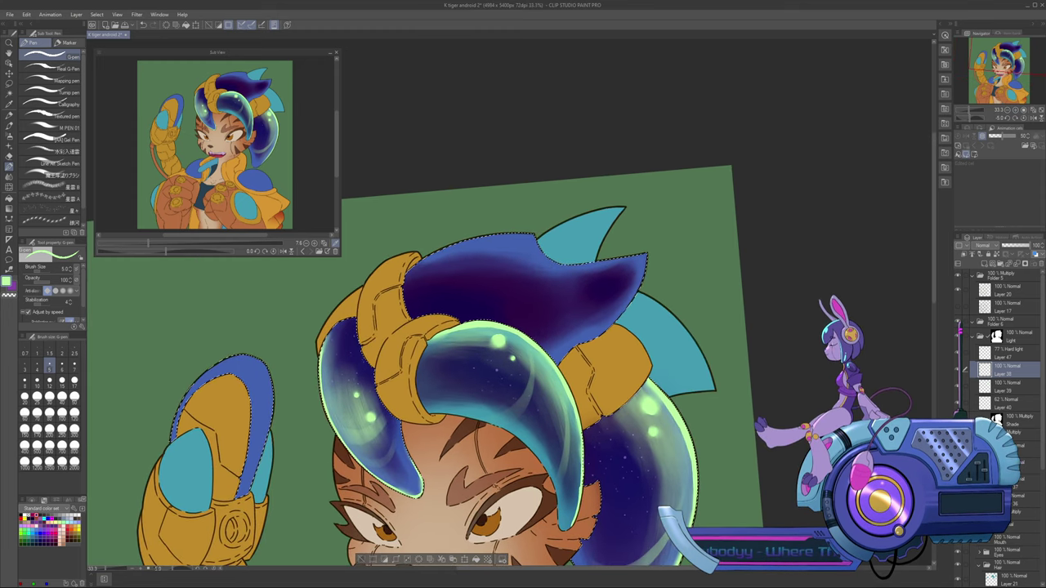
# Paint a light green rim light along the outer upper edge of the top blue hair lock, enlarging the G-pen to 70
pyautogui.press('^')
pyautogui.press('^')
pyautogui.press('^')
pyautogui.press('^')
pyautogui.press('^')
pyautogui.press('^')
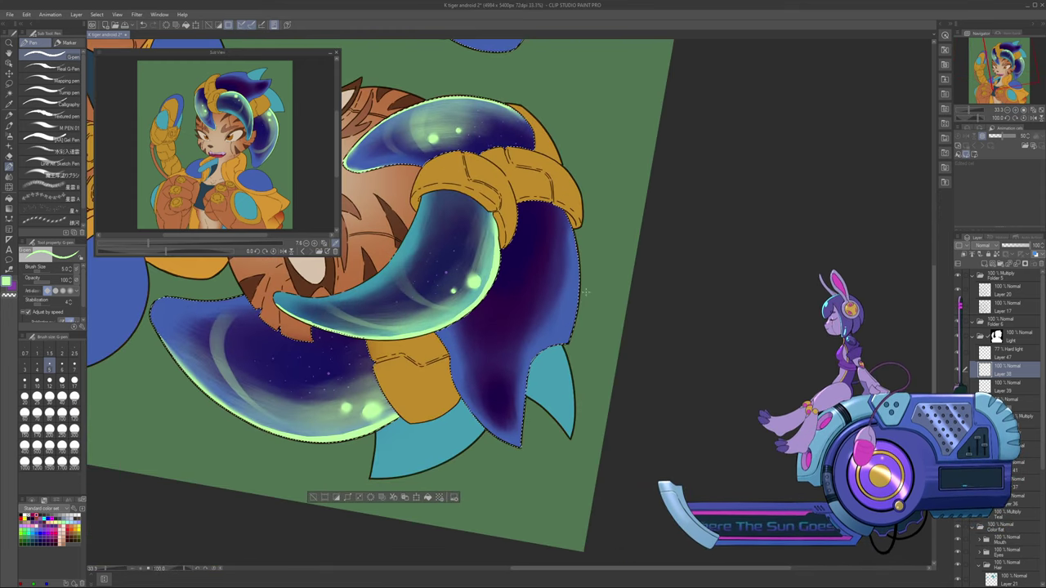
pyautogui.press(']')
pyautogui.press(']')
pyautogui.press(']')
pyautogui.press(']')
pyautogui.press(']')
pyautogui.press(']')
pyautogui.press(']')
pyautogui.press(']')
pyautogui.press(']')
pyautogui.press(']')
pyautogui.press(']')
pyautogui.press(']')
pyautogui.press(']')
pyautogui.press(']')
pyautogui.press(']')
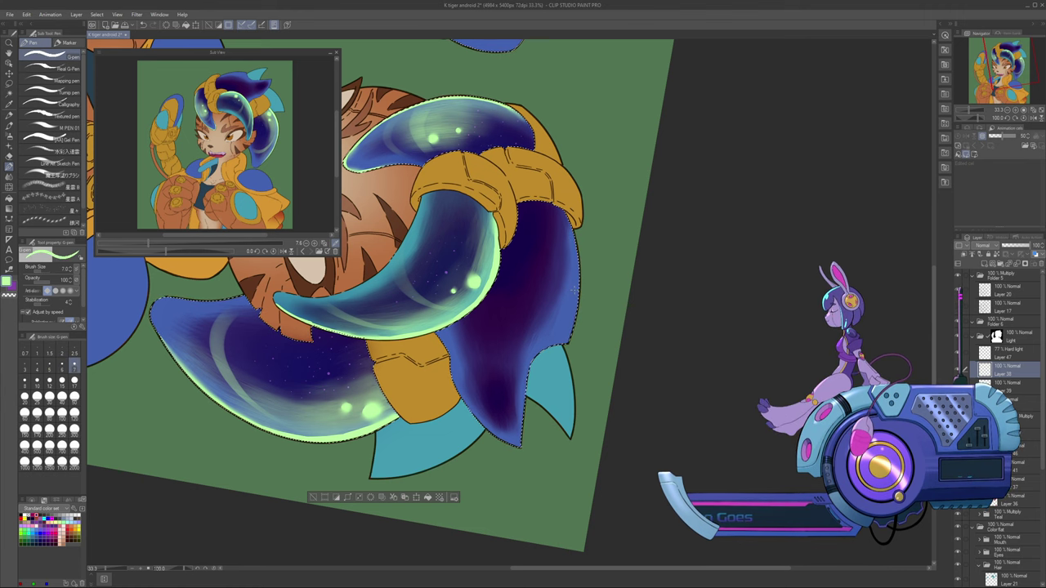
pyautogui.press('[')
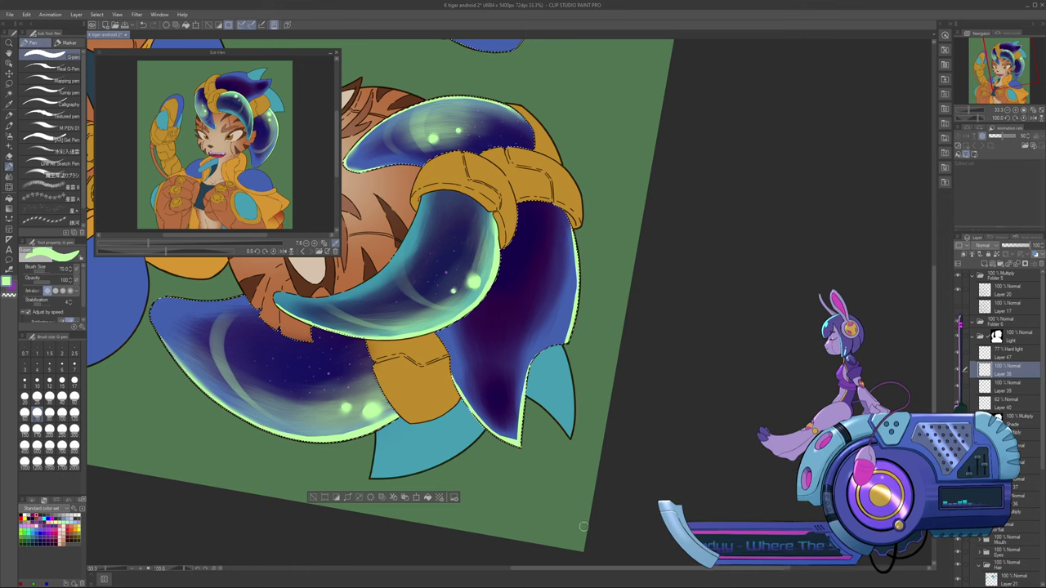
# Refine the light green rim on the top lock and carry it around the pointed tip and down its underside
pyautogui.press('-')
pyautogui.press('-')
pyautogui.press('-')
pyautogui.press('-')
pyautogui.press('-')
pyautogui.press('-')
pyautogui.press('-')
pyautogui.press('-')
pyautogui.press('-')
pyautogui.press('-')
pyautogui.press('-')
pyautogui.press('-')
pyautogui.press('-')
pyautogui.press('-')
pyautogui.press('-')
pyautogui.press('-')
pyautogui.press('-')
pyautogui.press('-')
pyautogui.press('-')
pyautogui.press('-')
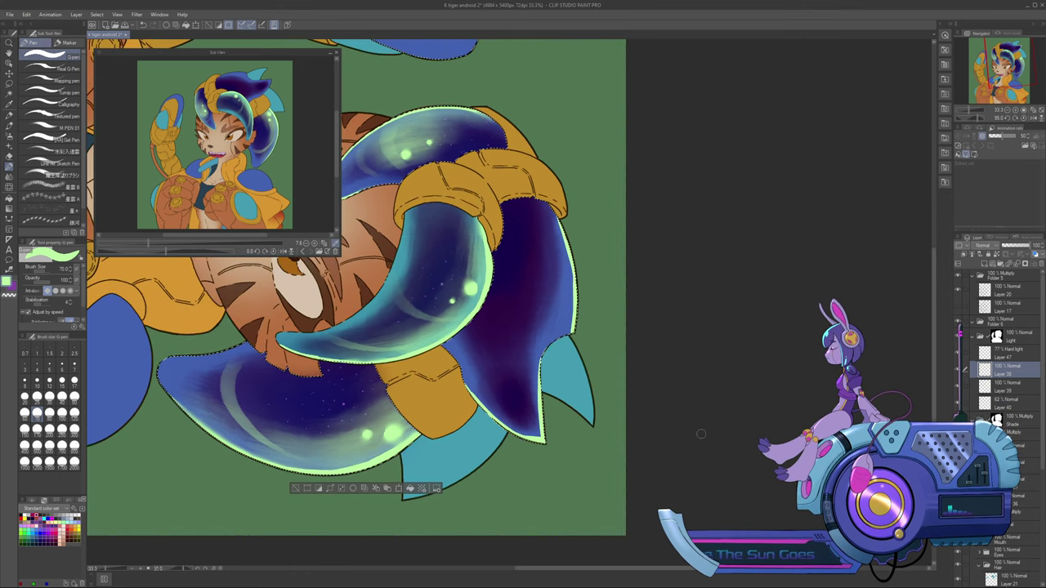
pyautogui.press('-')
pyautogui.press('-')
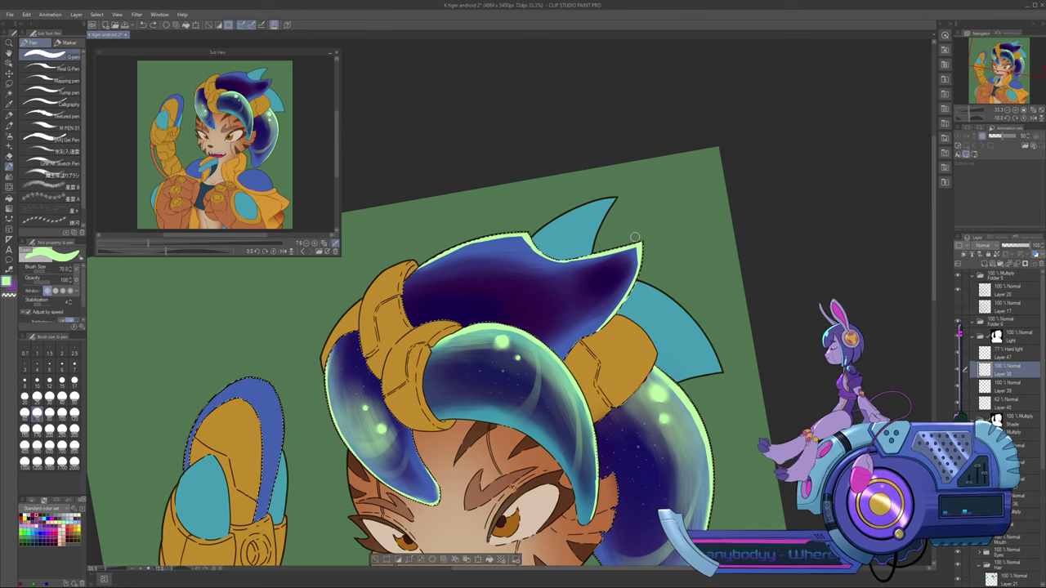
# Choose a light pink paint colour and lock transparent pixels on highlight Layers 38 and 39 in the Light folder
pyautogui.hotkey('ctrl', '-')
pyautogui.moveTo(512, 486); pyautogui.dragTo(496, 442)
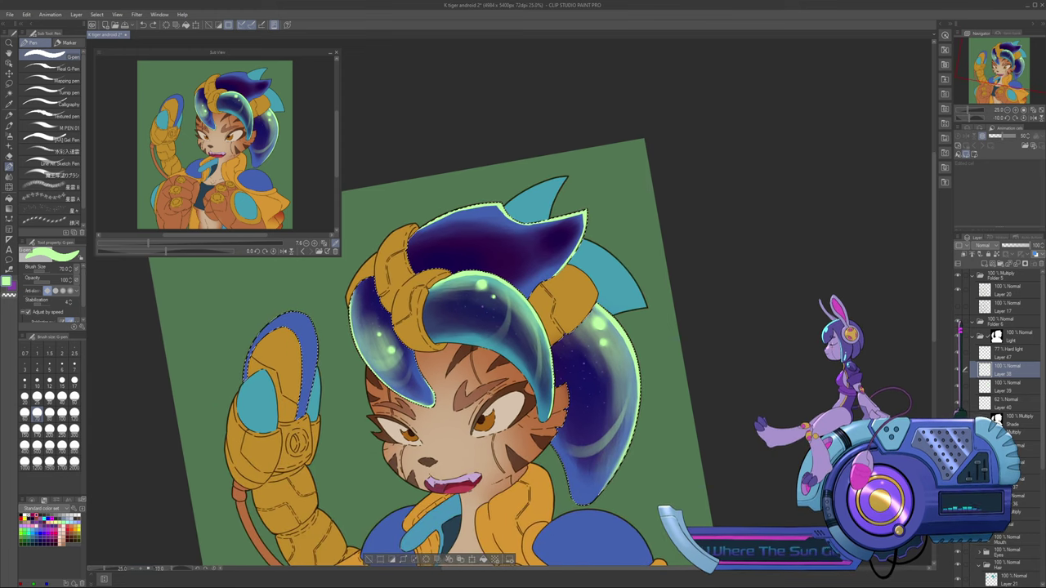
pyautogui.click(1007, 387)
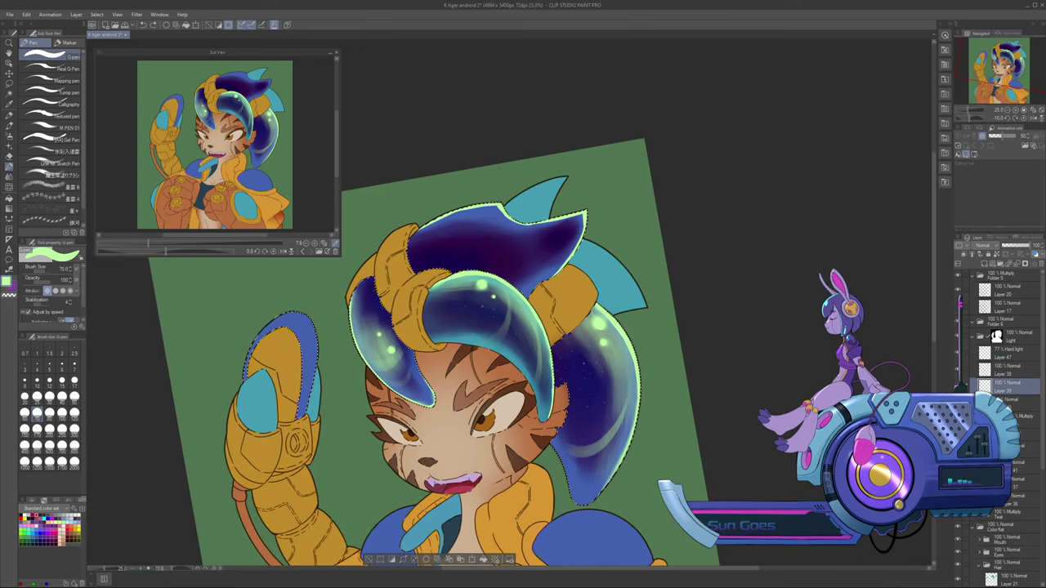
pyautogui.click(958, 386)
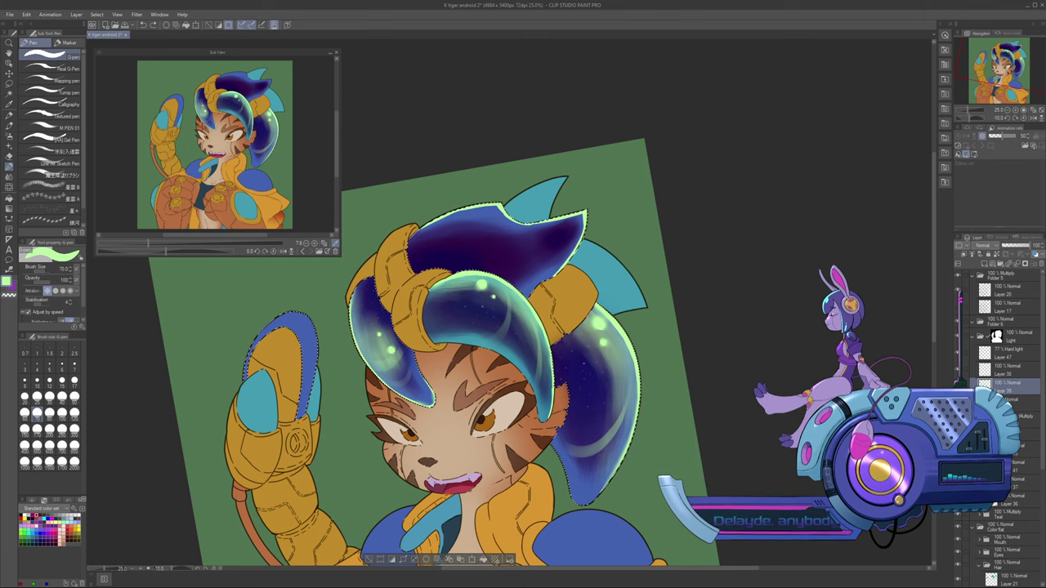
pyautogui.click(964, 368)
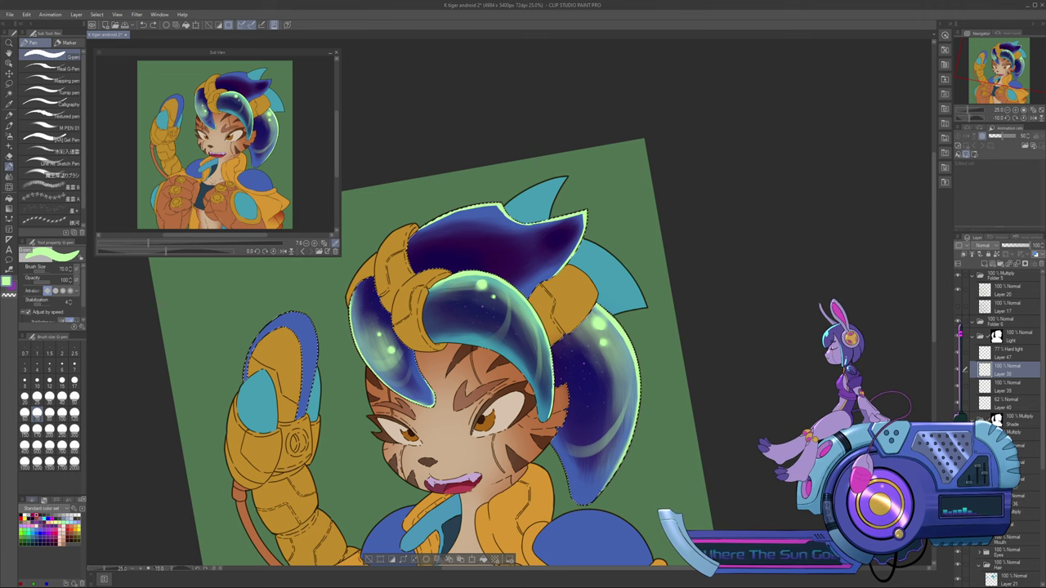
pyautogui.click(32, 500)
pyautogui.moveTo(37, 515); pyautogui.dragTo(24, 529)
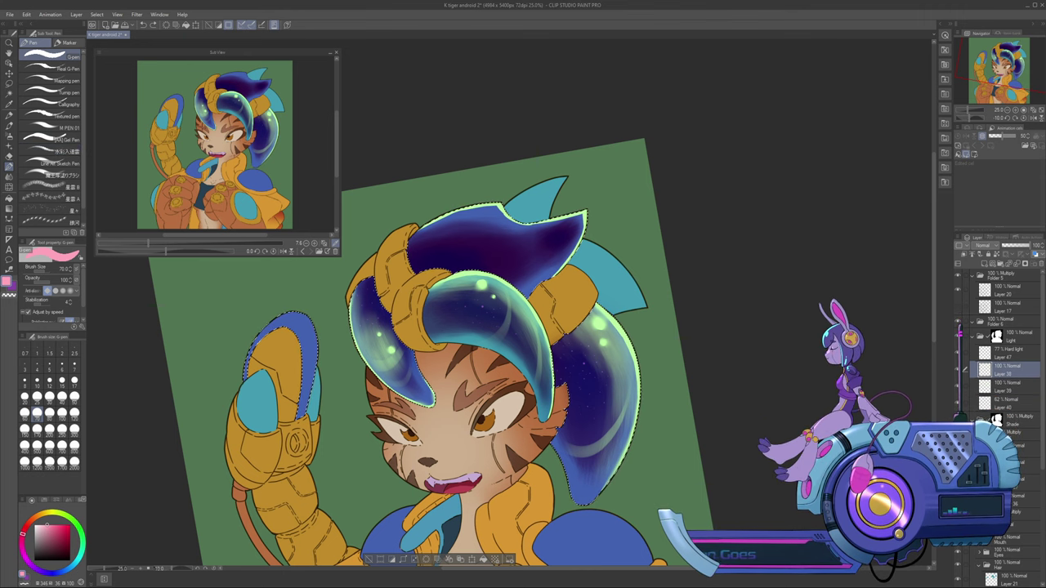
pyautogui.click(996, 254)
pyautogui.click(1007, 387)
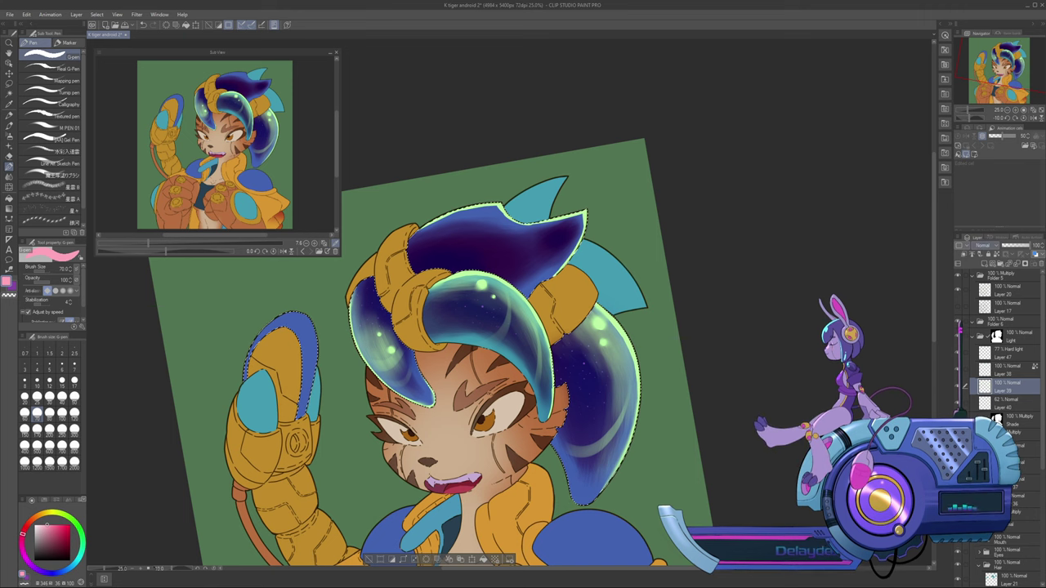
pyautogui.click(996, 254)
# Recolour the rear hair lock's highlights and rim and the top lock's tip light pink on Layers 39 and 38, with the G-pen at 600
pyautogui.press(']')
pyautogui.press(']')
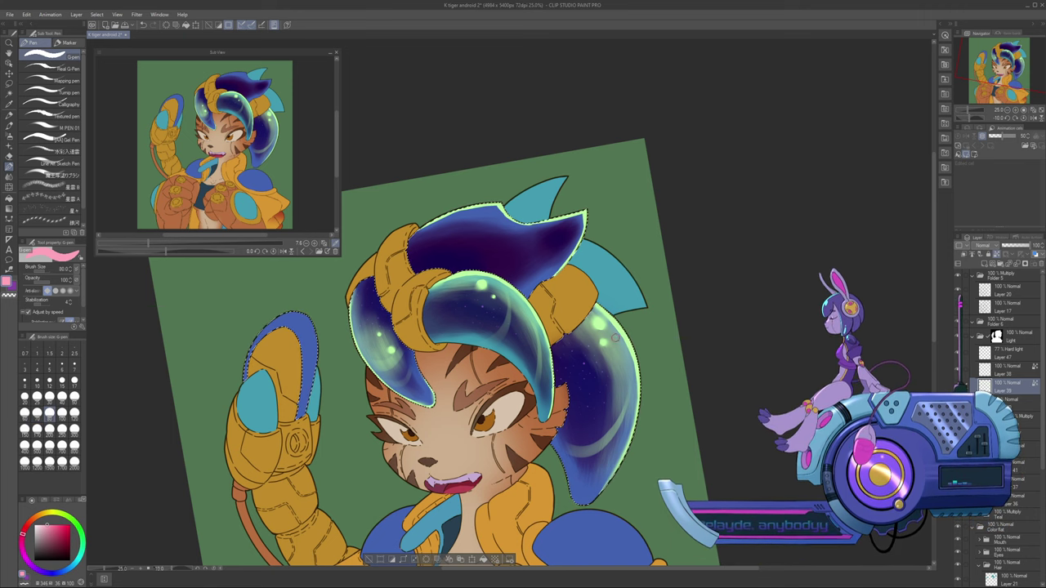
pyautogui.press(']')
pyautogui.press(']')
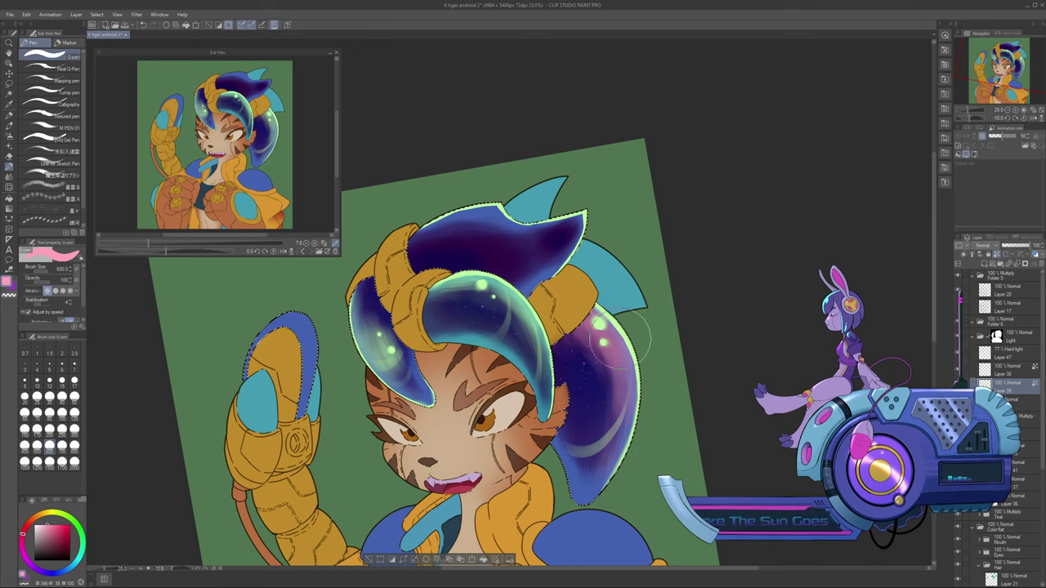
pyautogui.click(1009, 366)
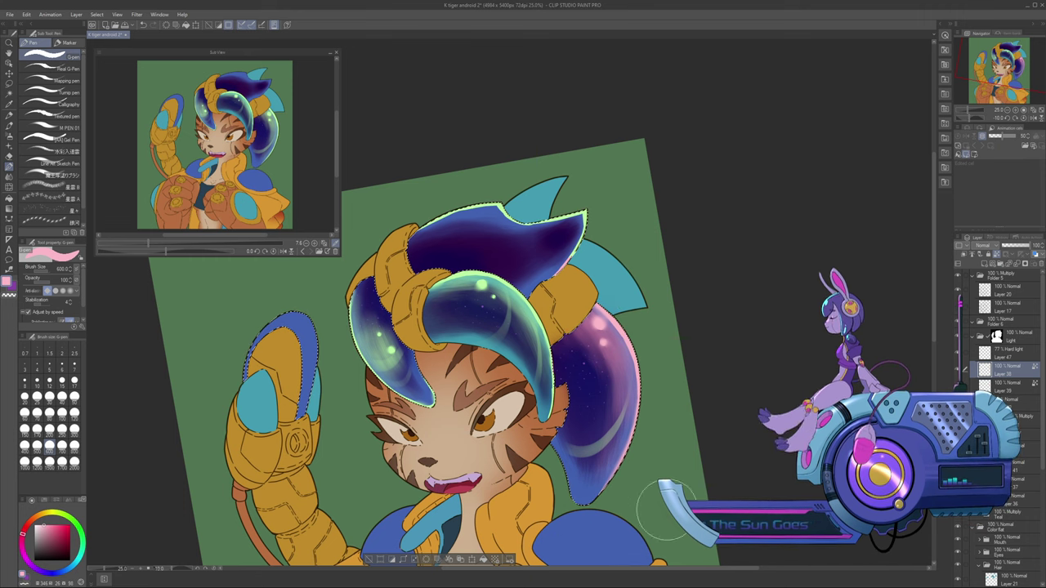
pyautogui.click(1007, 387)
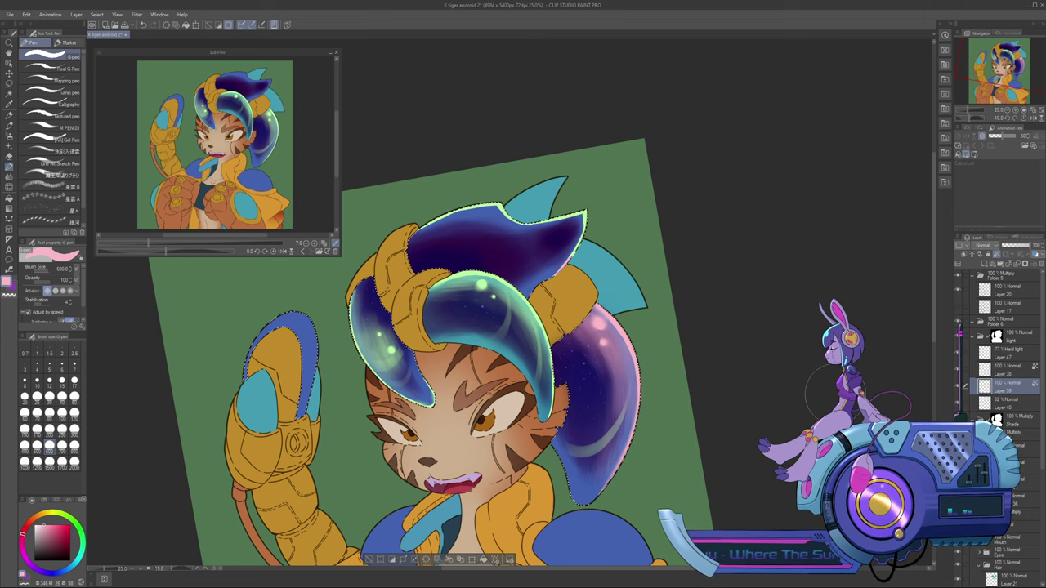
pyautogui.click(1004, 371)
pyautogui.moveTo(611, 204); pyautogui.dragTo(602, 273)
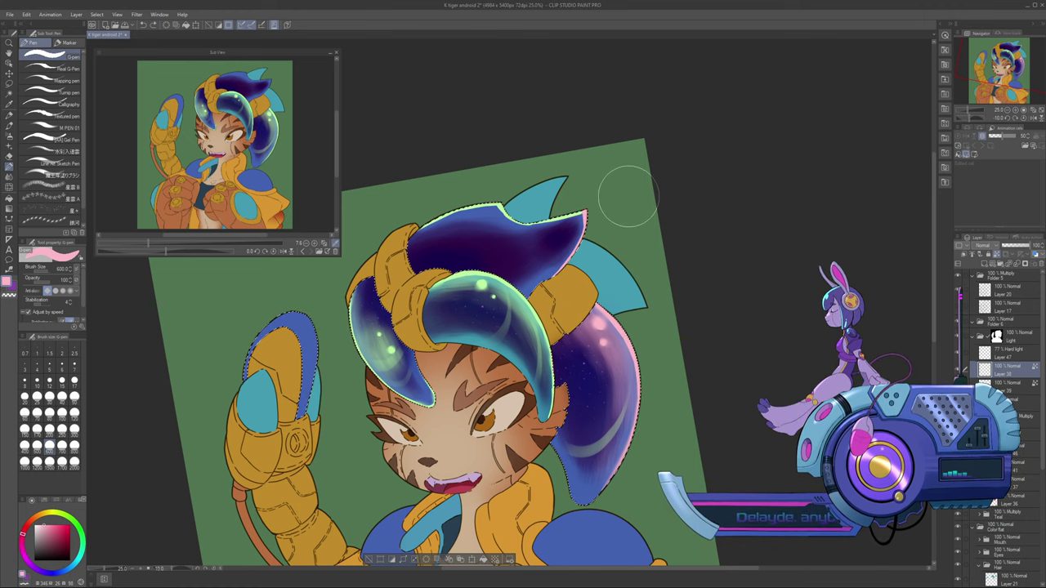
# Straighten the canvas to check the pink highlights without the selection, and undo the pink recolouring
pyautogui.hotkey('ctrl', '-')
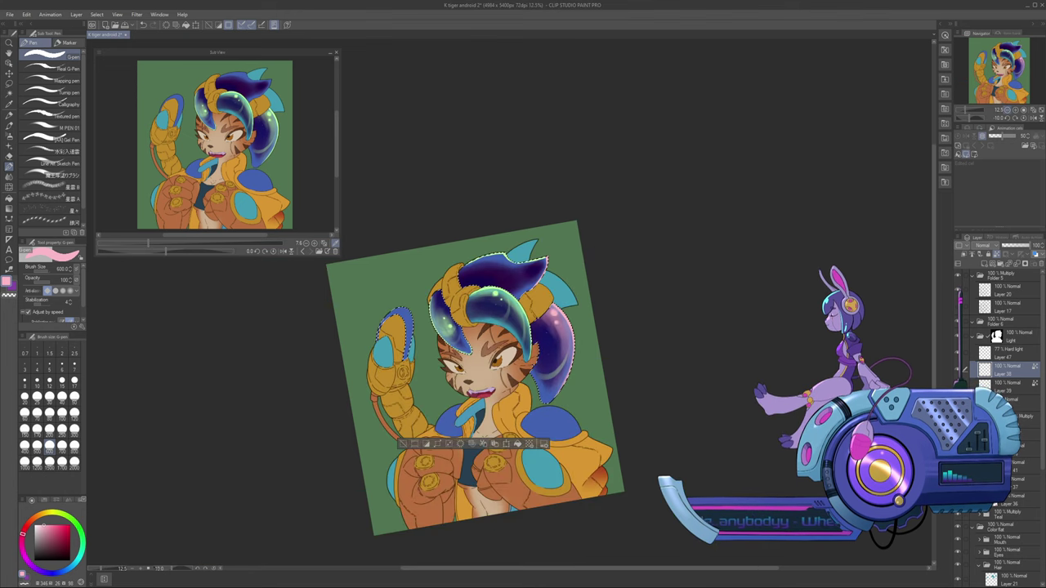
pyautogui.click(1015, 119)
pyautogui.click(1016, 118)
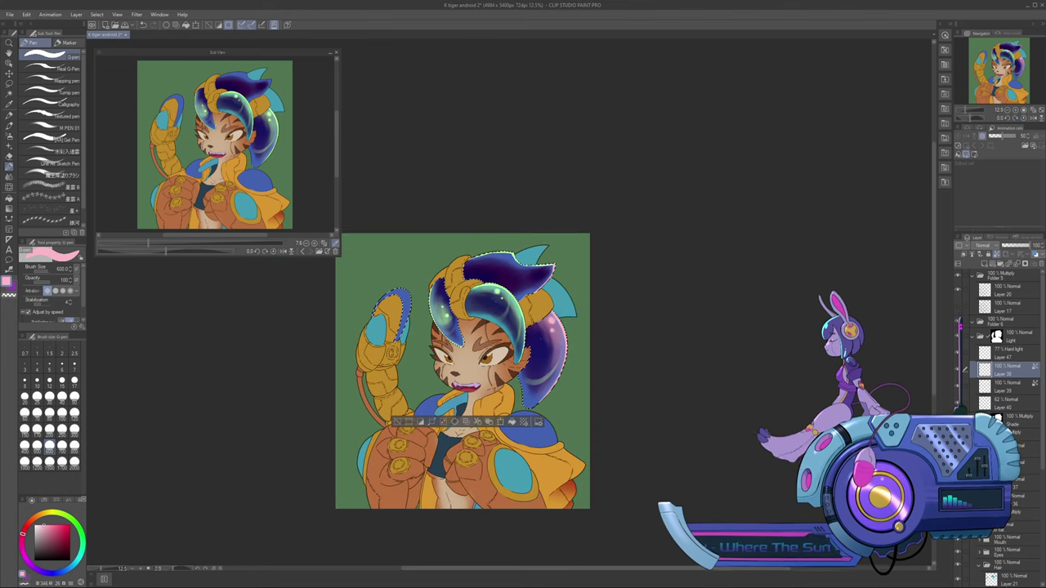
pyautogui.hotkey('ctrl', 'd')
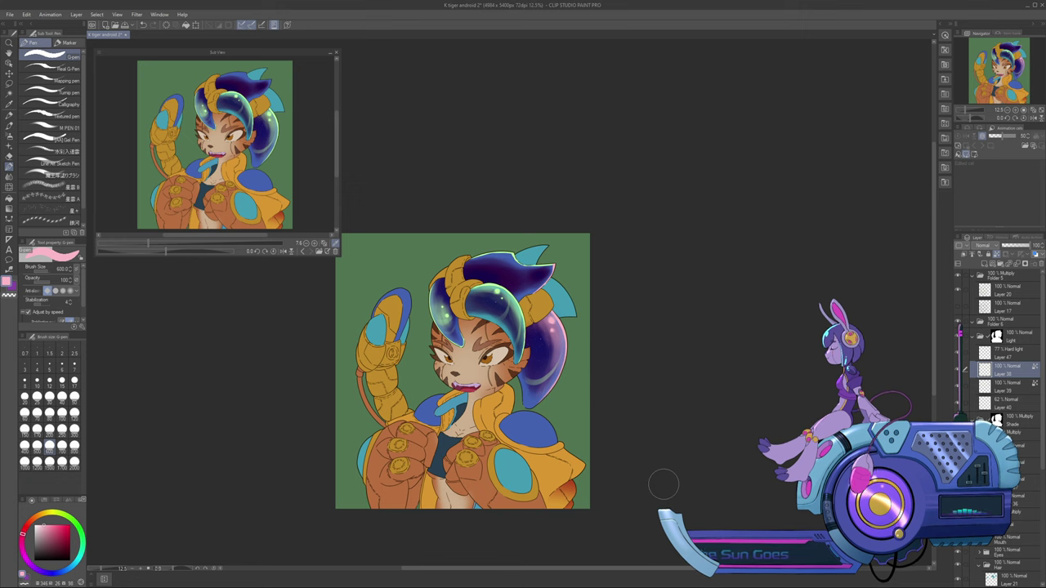
pyautogui.hotkey('ctrl', 'z')
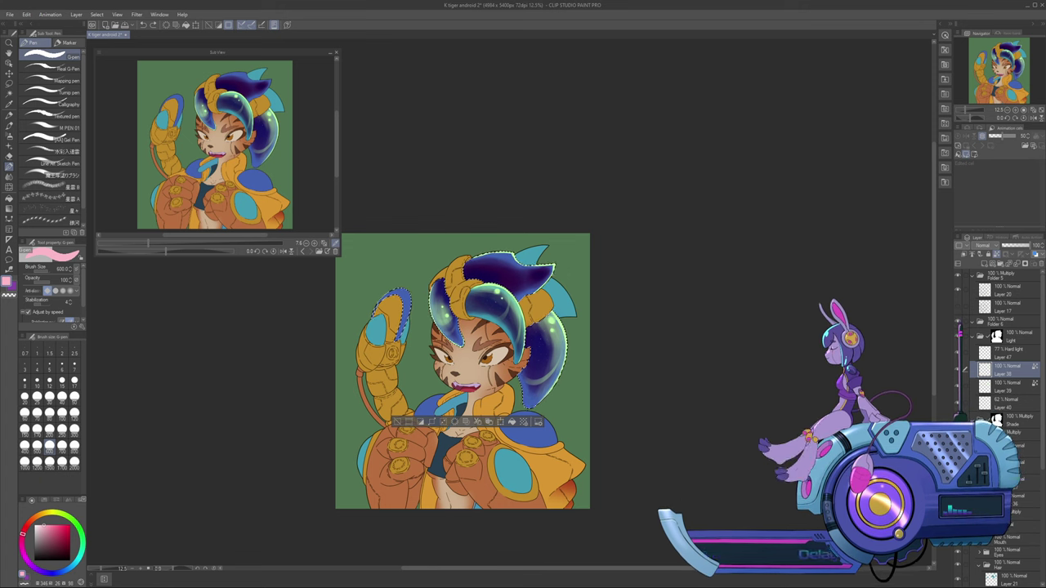
# Try light cyan and bright yellow on the rear hair lock's highlights and rim on Layers 38 and 39
pyautogui.moveTo(23, 533)
pyautogui.mouseDown()
pyautogui.moveTo(53, 512)
pyautogui.moveTo(23, 550)
pyautogui.moveTo(33, 567)
pyautogui.moveTo(79, 558)
pyautogui.mouseUp()
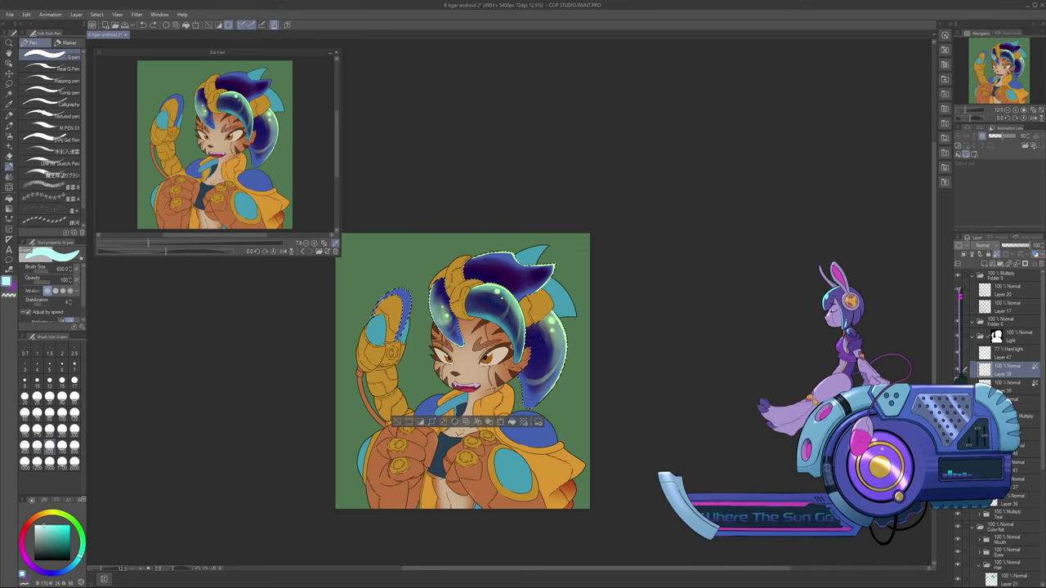
pyautogui.moveTo(77, 560); pyautogui.dragTo(53, 512)
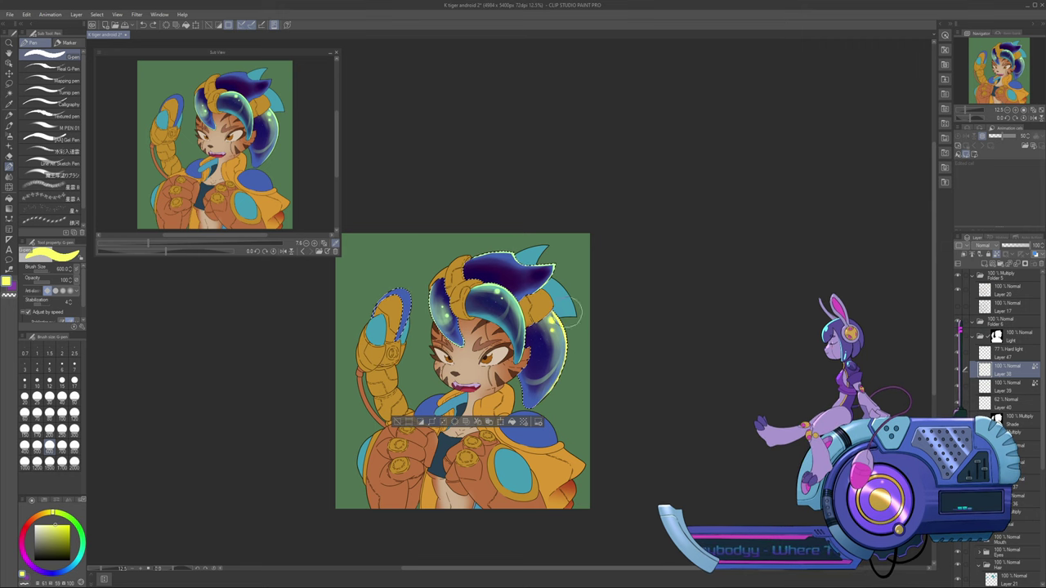
pyautogui.click(1006, 388)
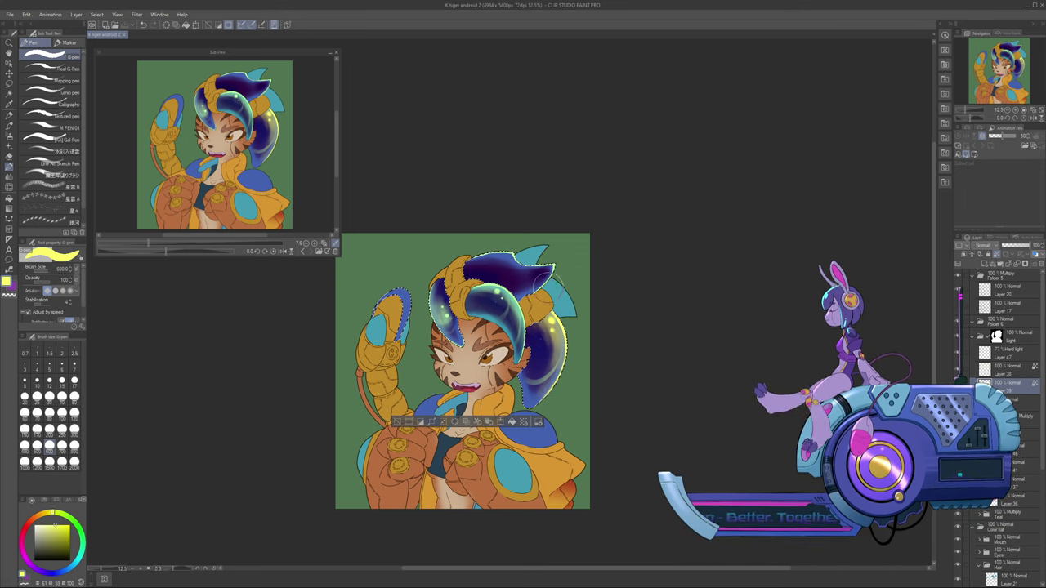
pyautogui.moveTo(571, 272); pyautogui.dragTo(572, 329)
pyautogui.hotkey('alt', ']')
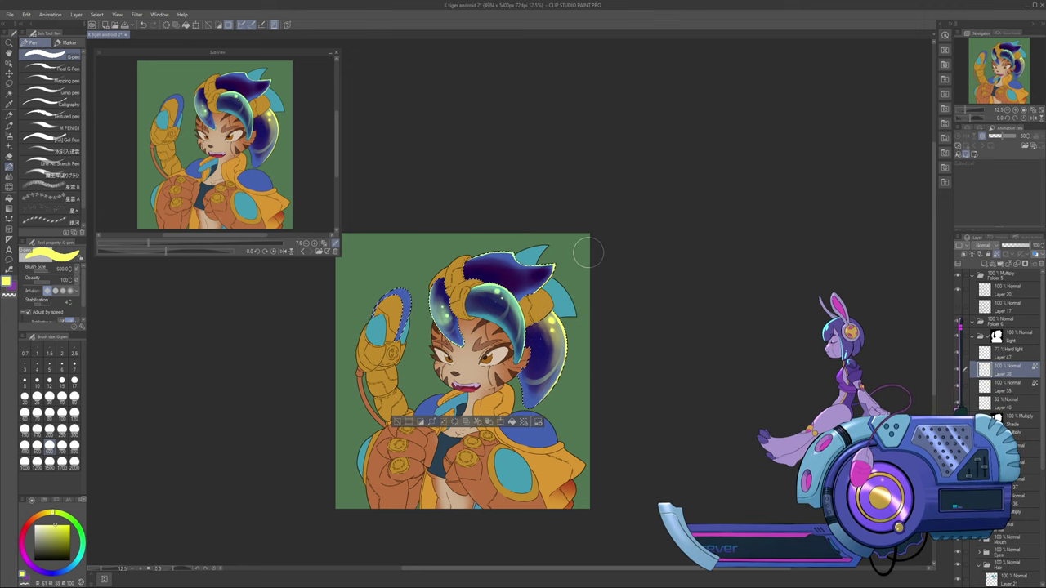
# Tint the rims of the top and front hair locks yellow on Layer 38 and check them without the selection
pyautogui.hotkey('ctrl', 'd')
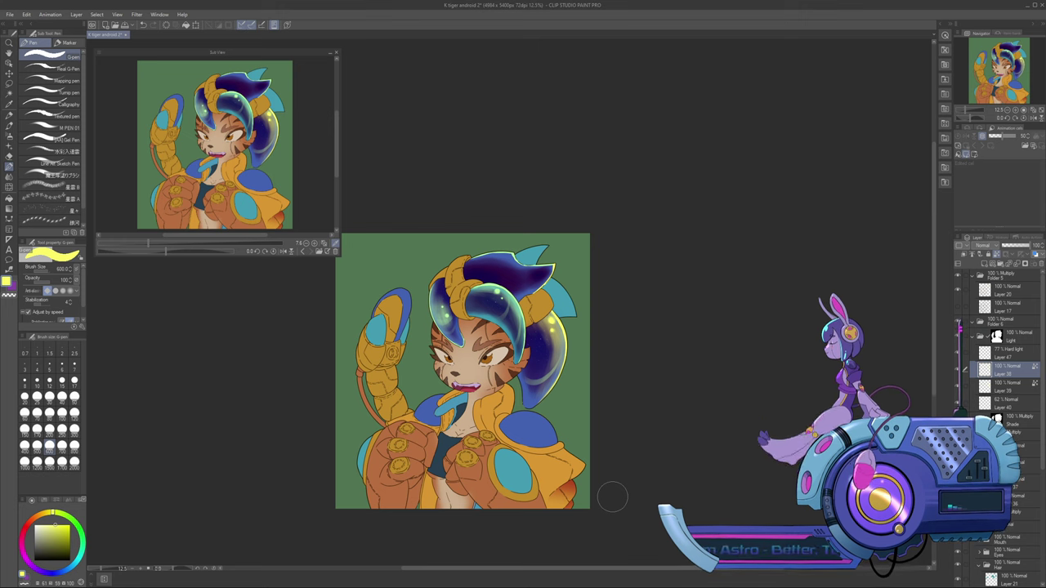
pyautogui.hotkey('ctrl', 'z')
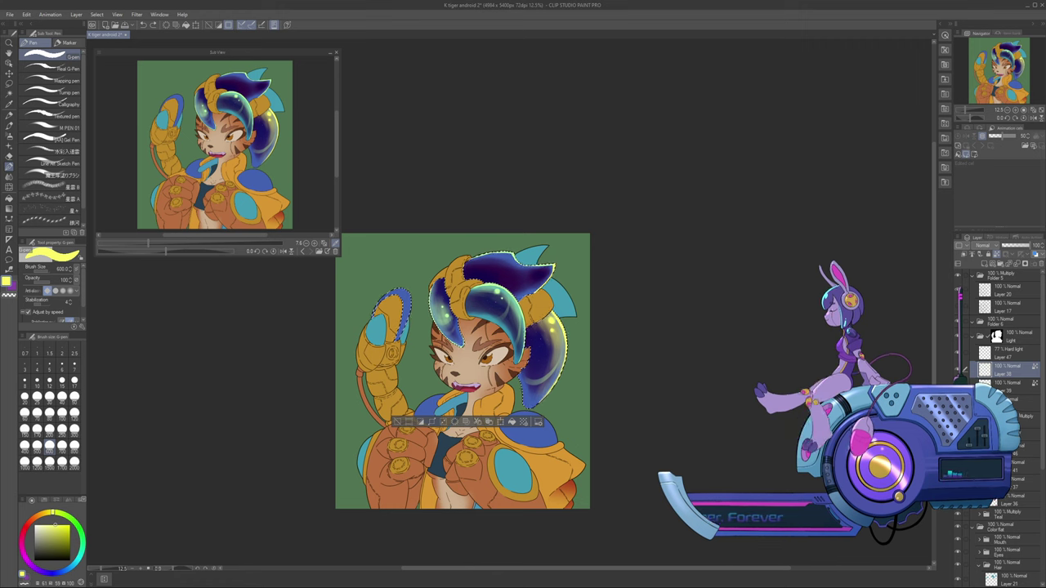
pyautogui.hotkey('ctrl', 'd')
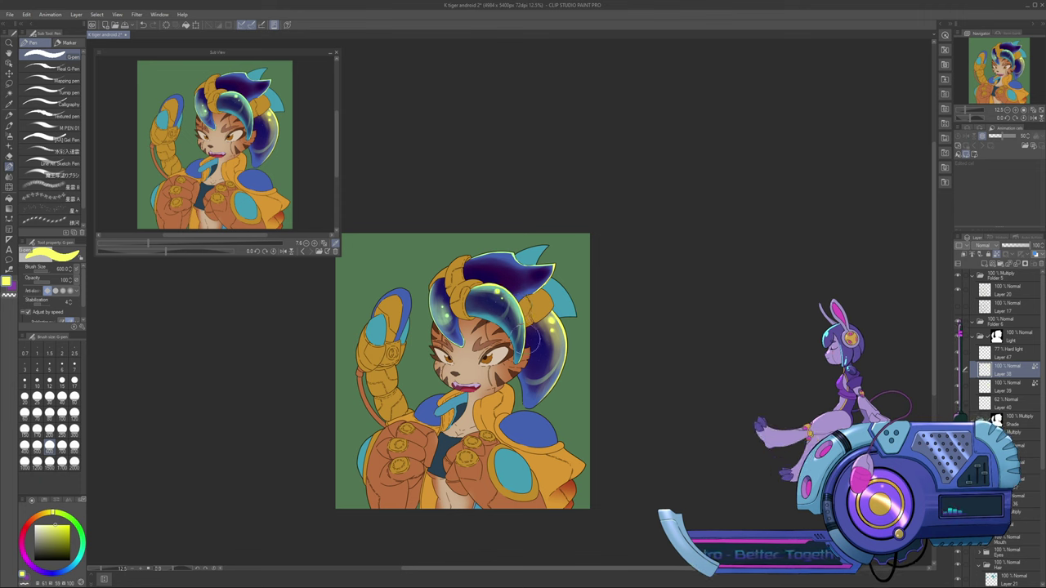
# Unlock transparent pixels on Layers 39 and 38
pyautogui.click(1008, 353)
pyautogui.click(1008, 387)
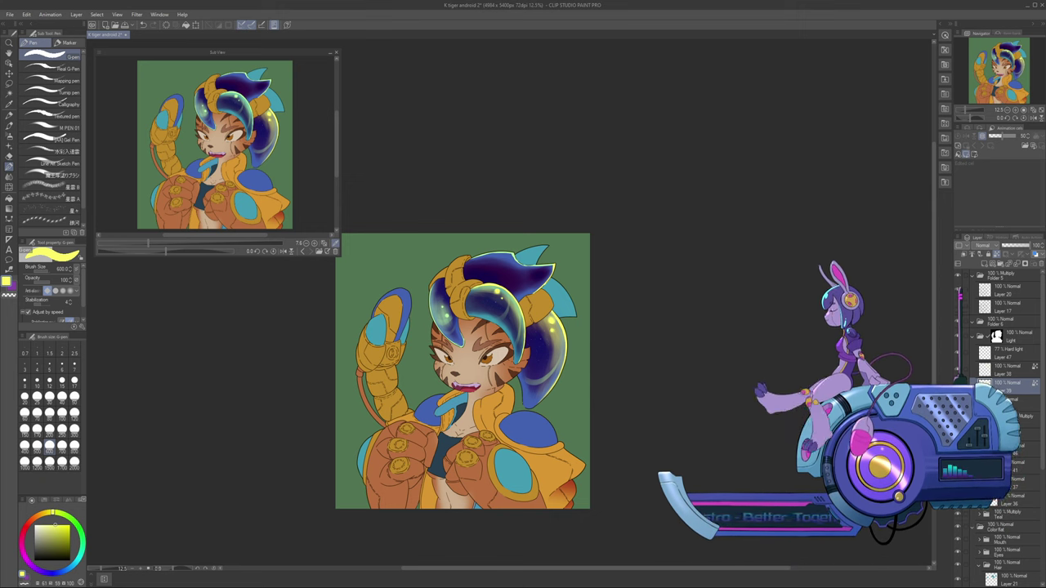
pyautogui.click(995, 254)
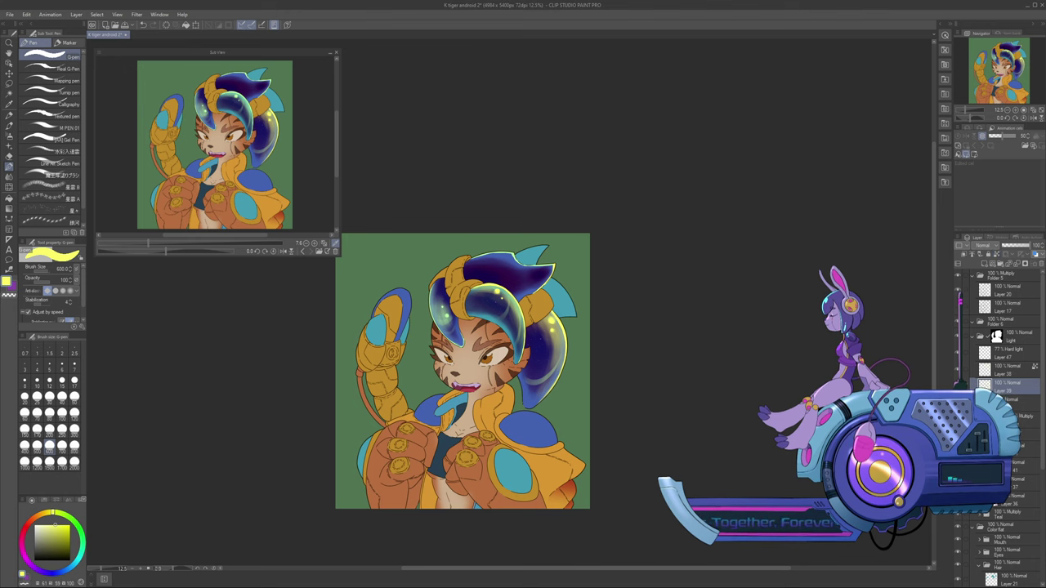
pyautogui.click(1007, 370)
pyautogui.click(996, 254)
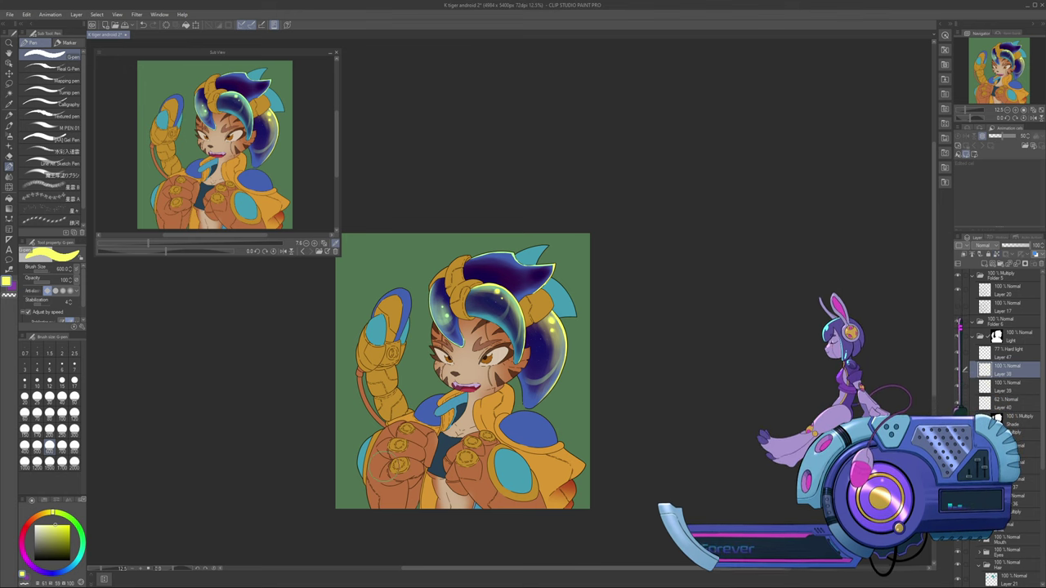
# Switch to the Soft airbrush and restore the green highlights with the hair selected and transparent pixels locked on Layers 38 and 39
pyautogui.click(9, 136)
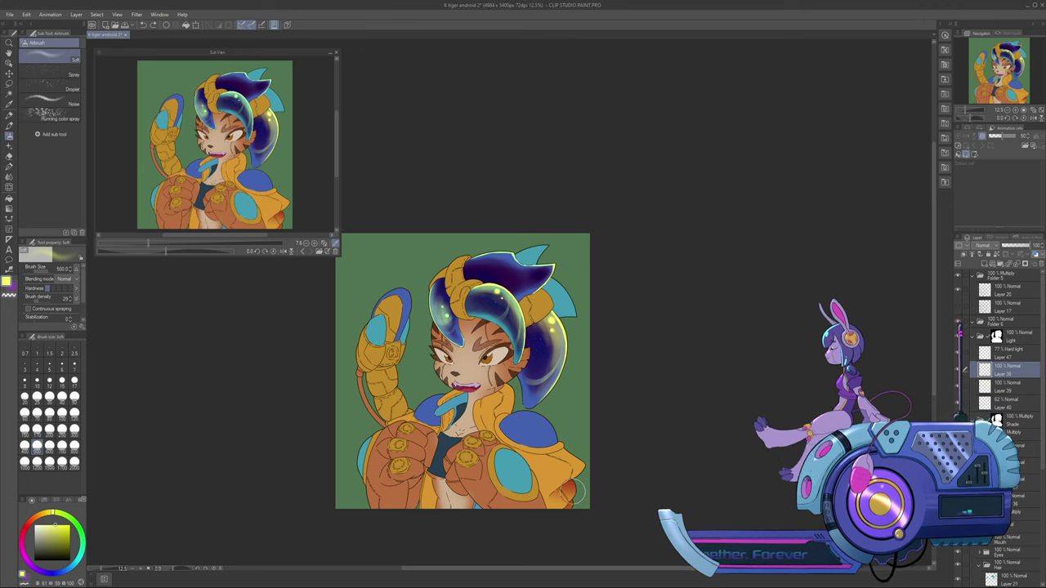
pyautogui.click(996, 254)
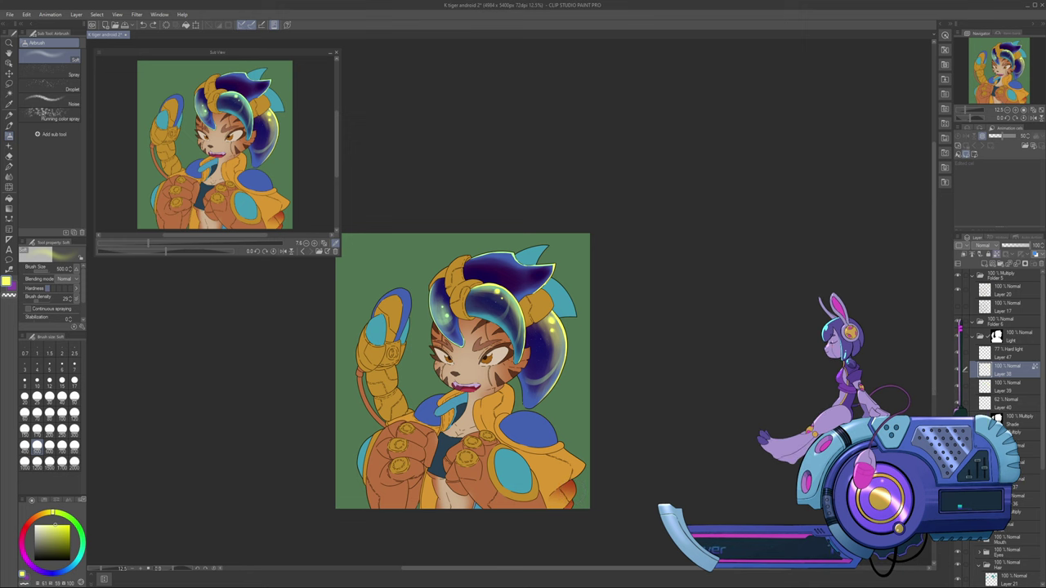
pyautogui.keyDown('ctrl'); pyautogui.click(991, 579); pyautogui.keyUp('ctrl')
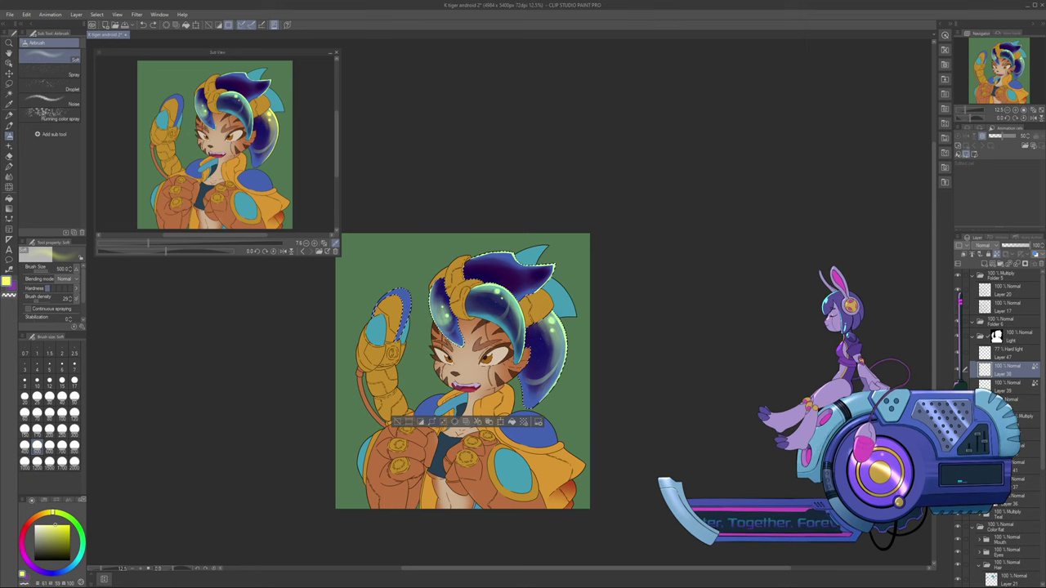
# Tint the rear hair lock's highlights and rim violet on Layers 38 and 39 with the Soft airbrush at size 500
pyautogui.moveTo(44, 514); pyautogui.dragTo(38, 515)
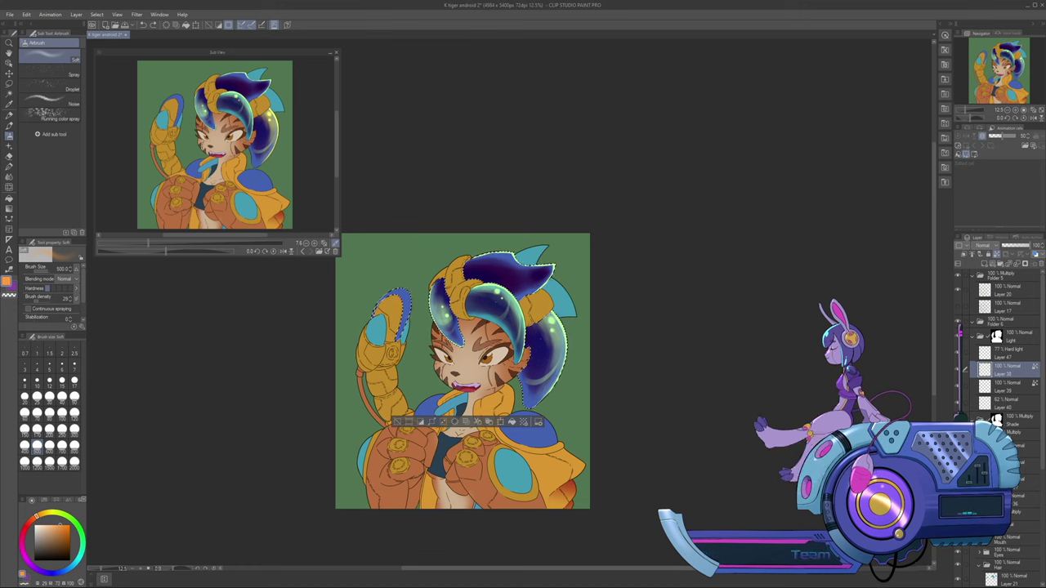
pyautogui.click(22, 542)
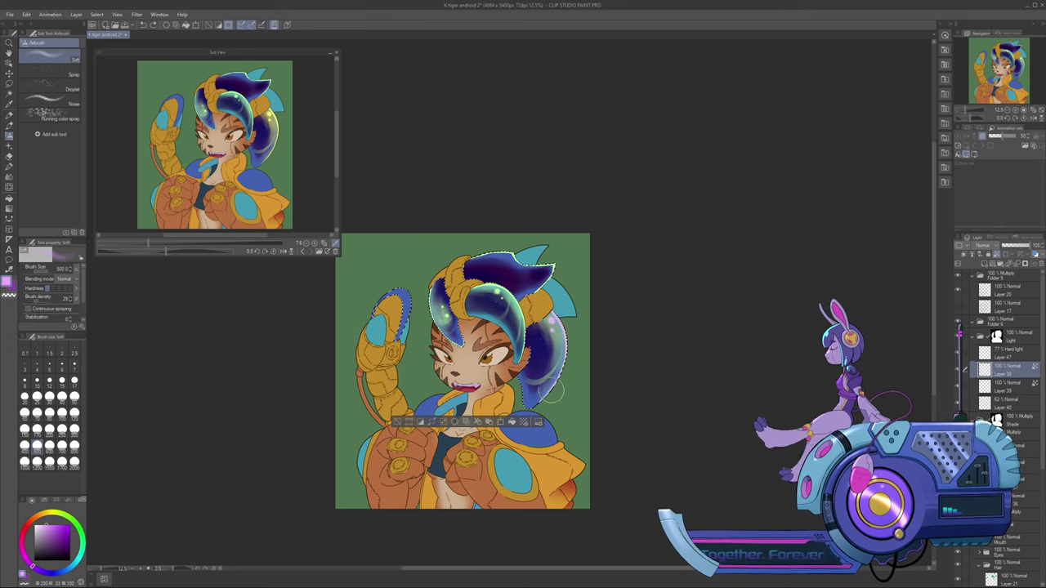
pyautogui.hotkey('alt', '[')
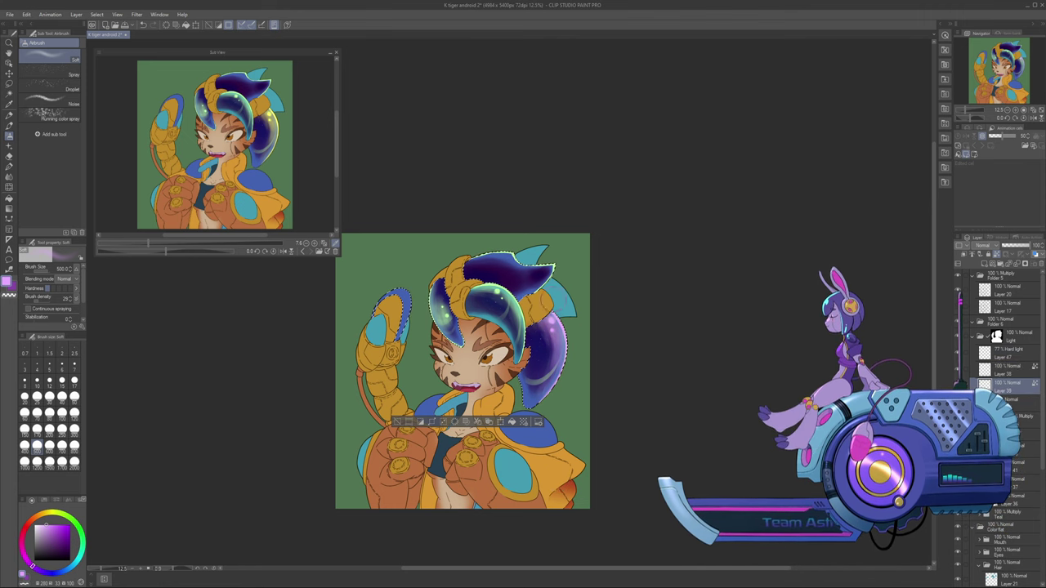
# Undo the latest violet tinting and recolour the rear hair lock's highlights and rim light cyan with the Soft airbrush
pyautogui.hotkey('ctrl', 'd')
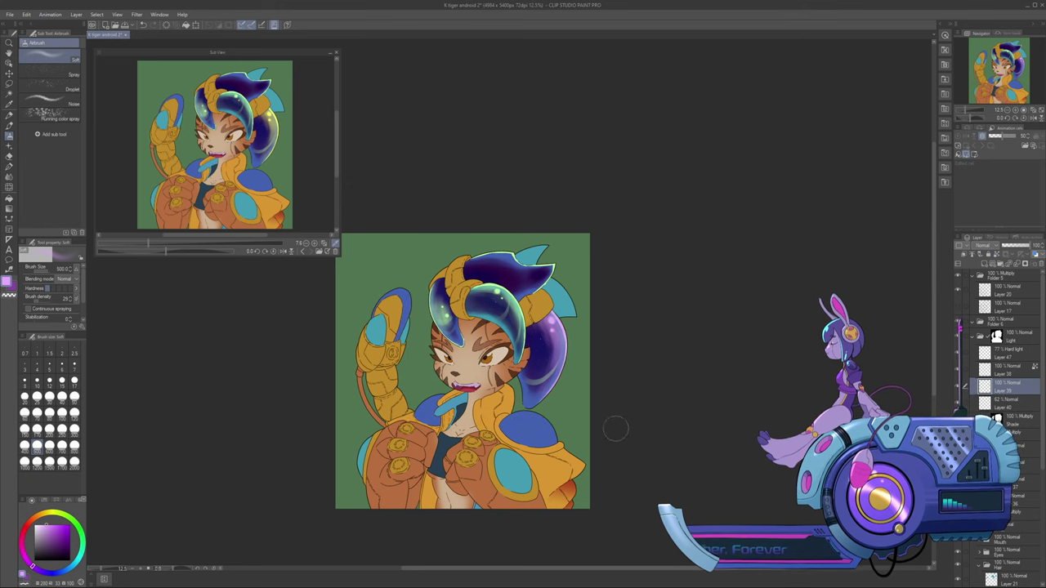
pyautogui.moveTo(566, 465); pyautogui.dragTo(577, 449)
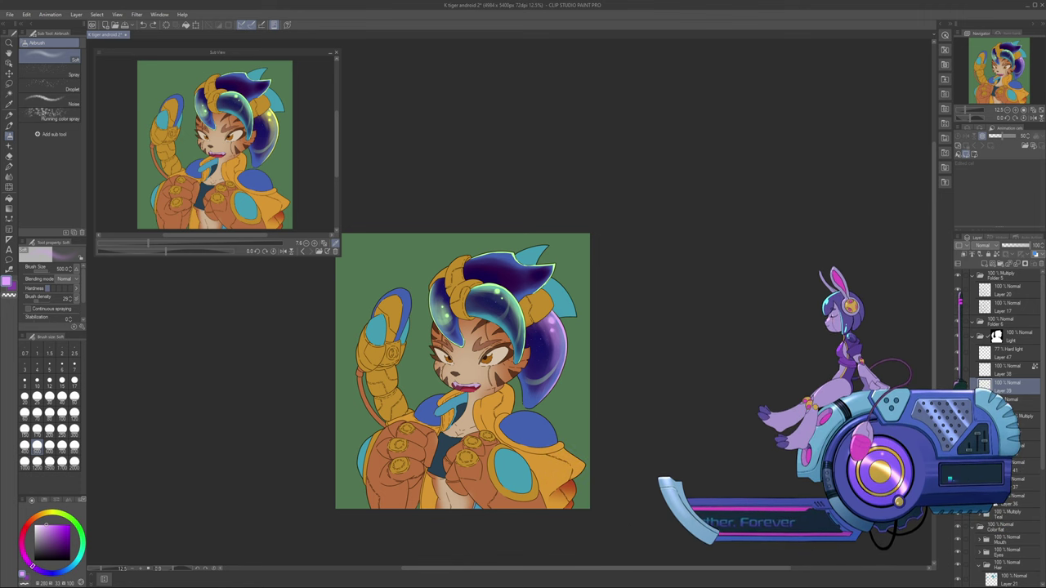
pyautogui.hotkey('ctrl', 'z')
pyautogui.hotkey('ctrl', 'z')
pyautogui.hotkey('ctrl', 'z')
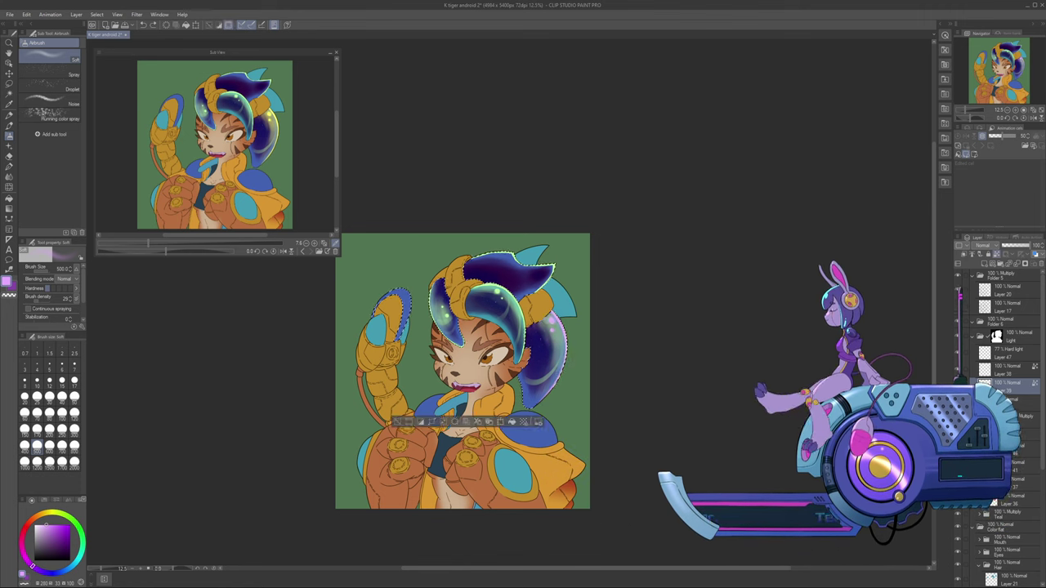
pyautogui.click(79, 558)
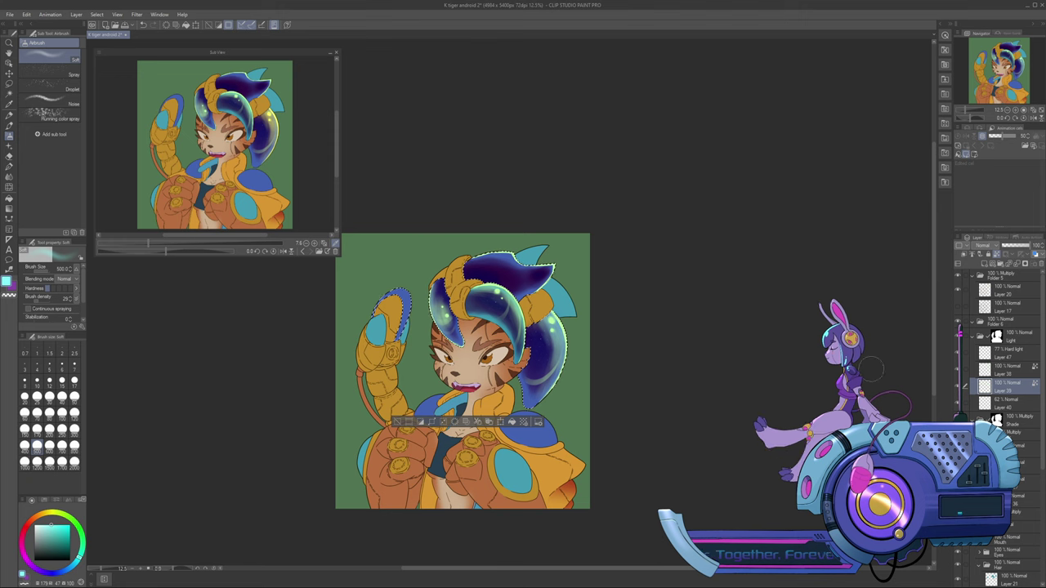
# Spray the rear hair lock's highlights and rim cyan on Layers 38 and 39 with the Soft airbrush
pyautogui.moveTo(1007, 388); pyautogui.dragTo(1006, 364)
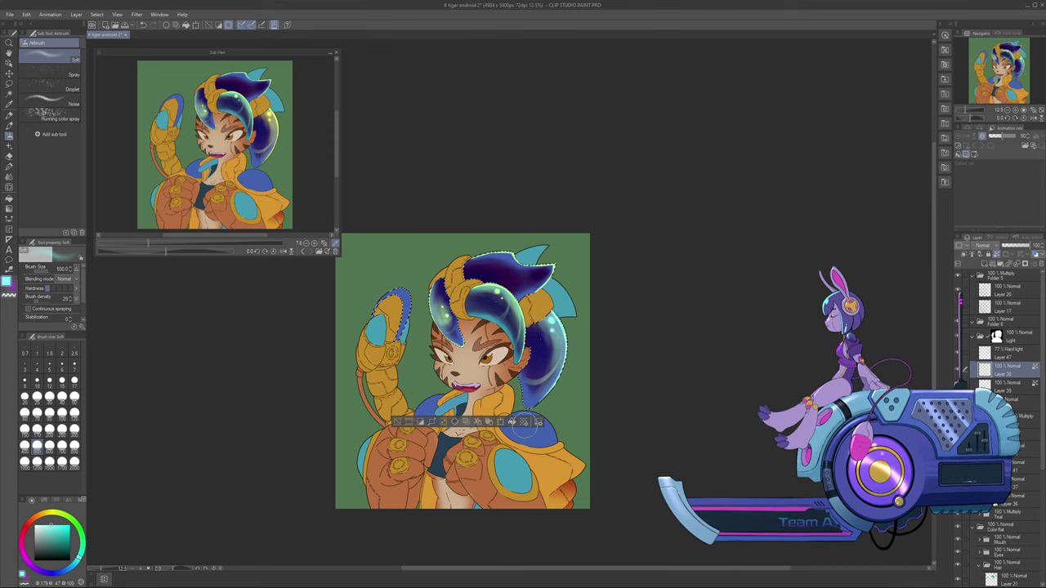
pyautogui.hotkey('alt', '[')
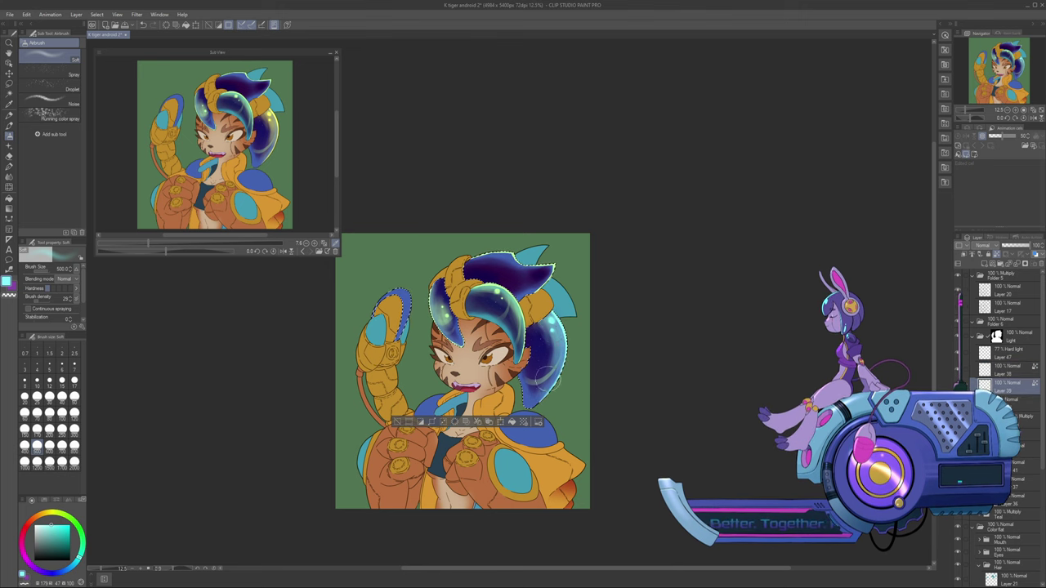
pyautogui.hotkey('ctrl', 'd')
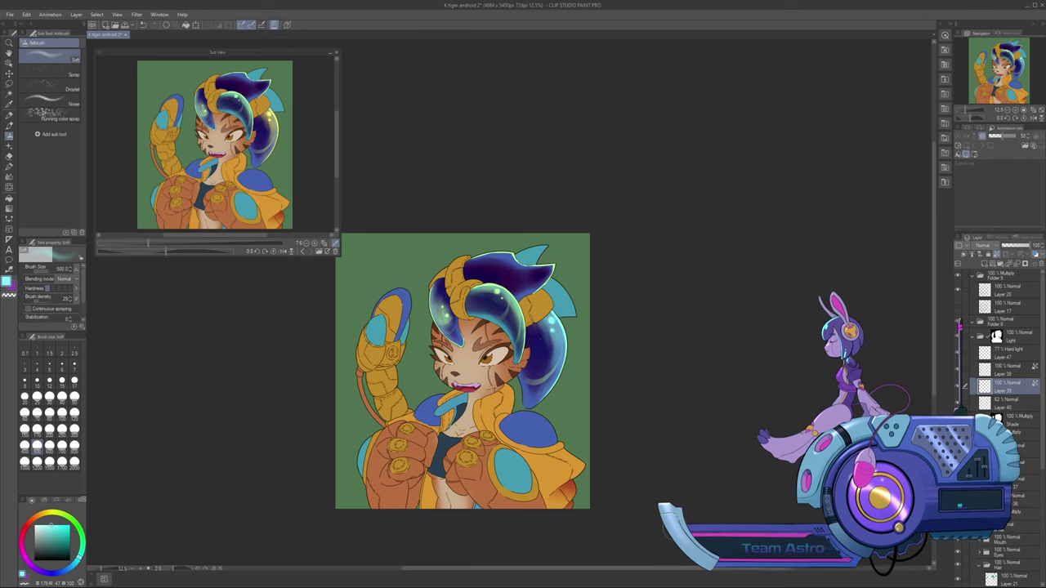
pyautogui.hotkey('ctrl', 'z')
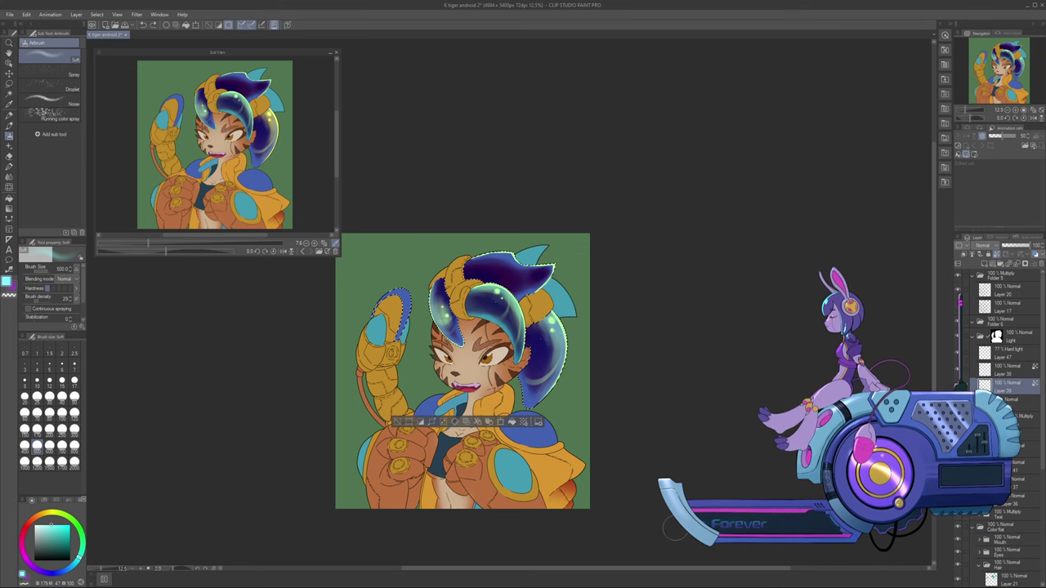
# Recolour the upper highlights and rim of the rear hair lock lime green on Layers 38 and 39 with the Soft airbrush and deselect
pyautogui.click(61, 514)
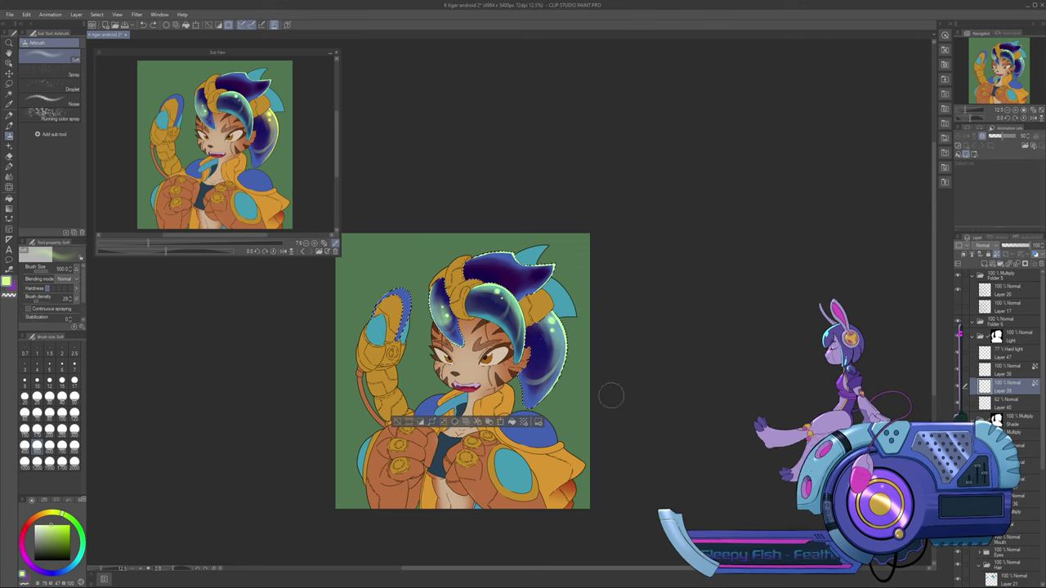
pyautogui.click(1006, 370)
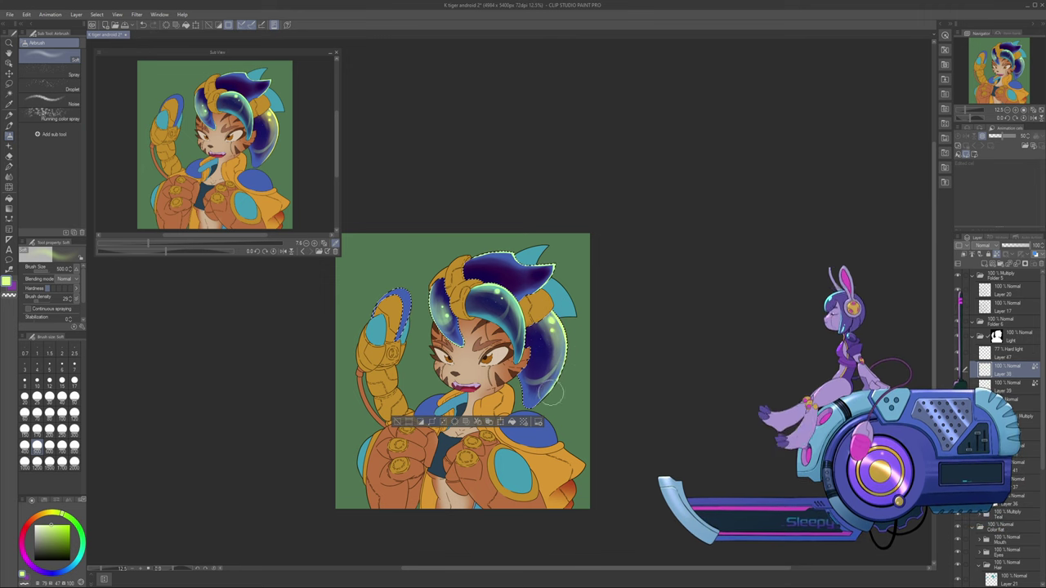
pyautogui.hotkey('alt', '[')
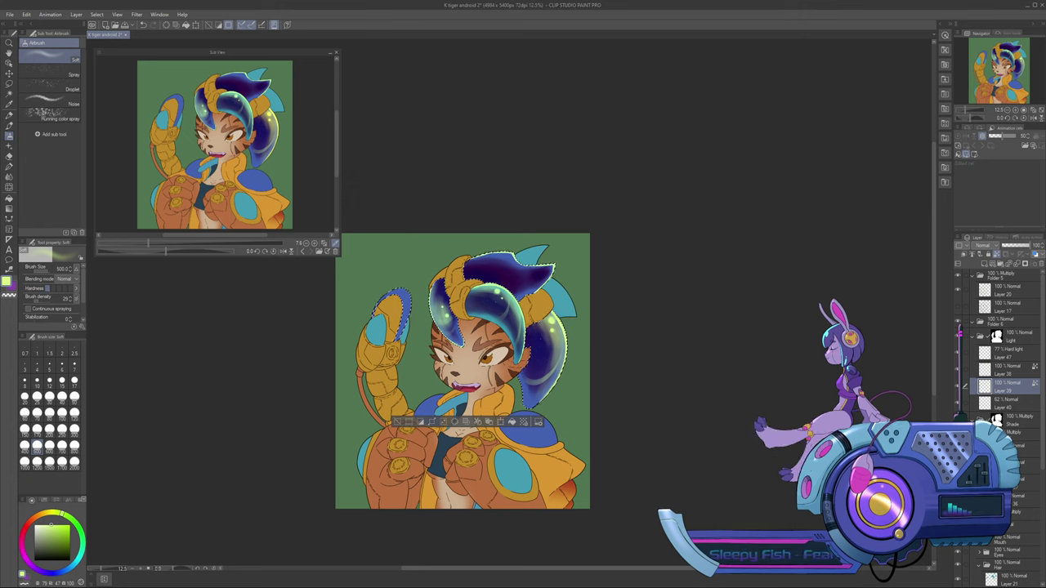
pyautogui.hotkey('alt', ']')
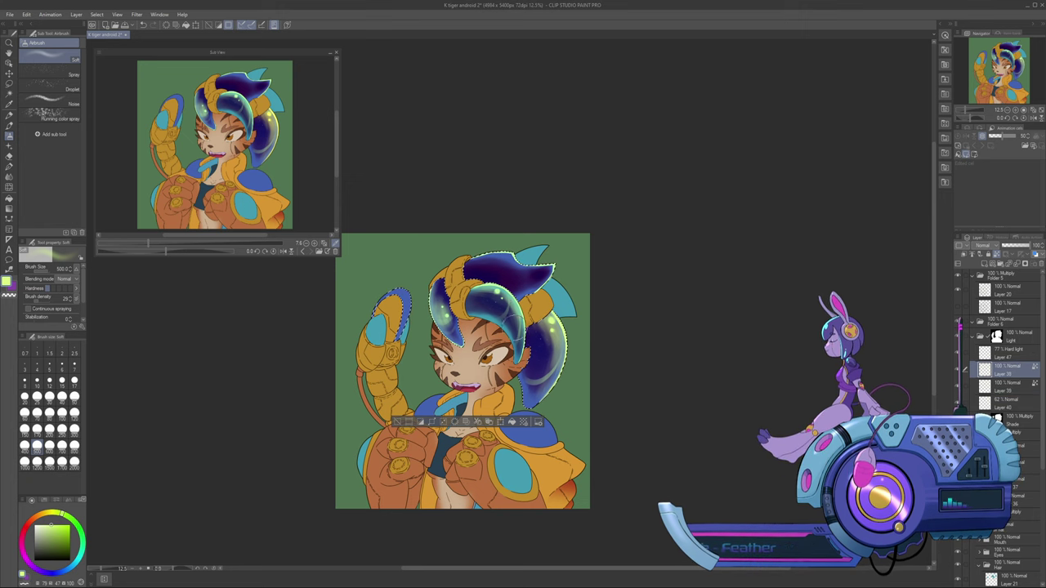
pyautogui.hotkey('ctrl', 'd')
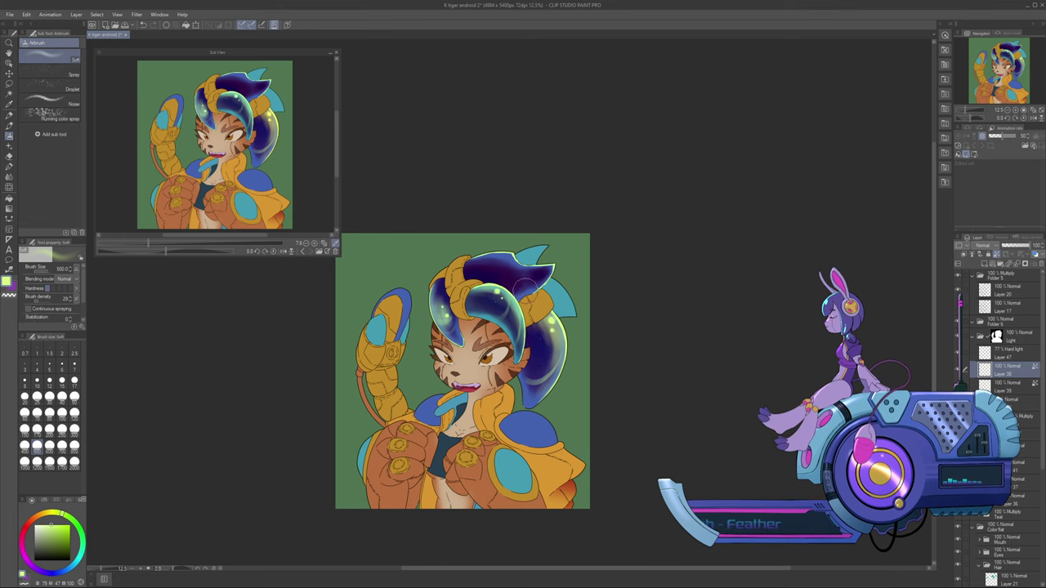
# Unlock transparent pixels on Layers 39 and 38 and reduce the Soft airbrush to size 60
pyautogui.click(1006, 387)
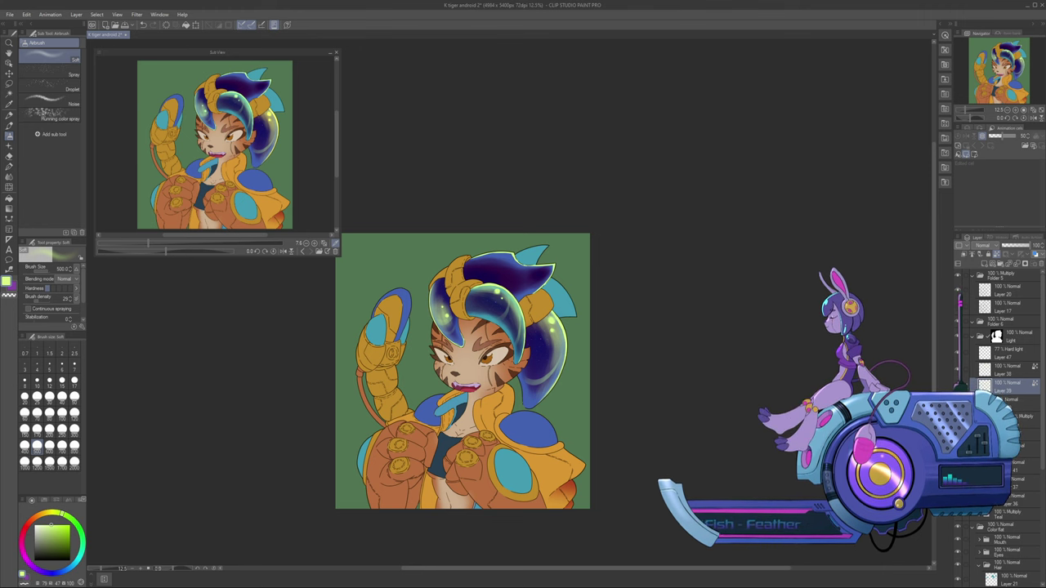
pyautogui.hotkey('ctrl', 's')
pyautogui.hotkey('ctrl', '+')
pyautogui.hotkey('ctrl', '+')
pyautogui.hotkey('ctrl', '+')
pyautogui.moveTo(474, 392); pyautogui.dragTo(496, 464)
pyautogui.moveTo(495, 260)
pyautogui.mouseDown()
pyautogui.moveTo(491, 277)
pyautogui.moveTo(478, 269)
pyautogui.moveTo(491, 269)
pyautogui.mouseUp()
pyautogui.press('[')
pyautogui.press('[')
pyautogui.press('[')
pyautogui.press('[')
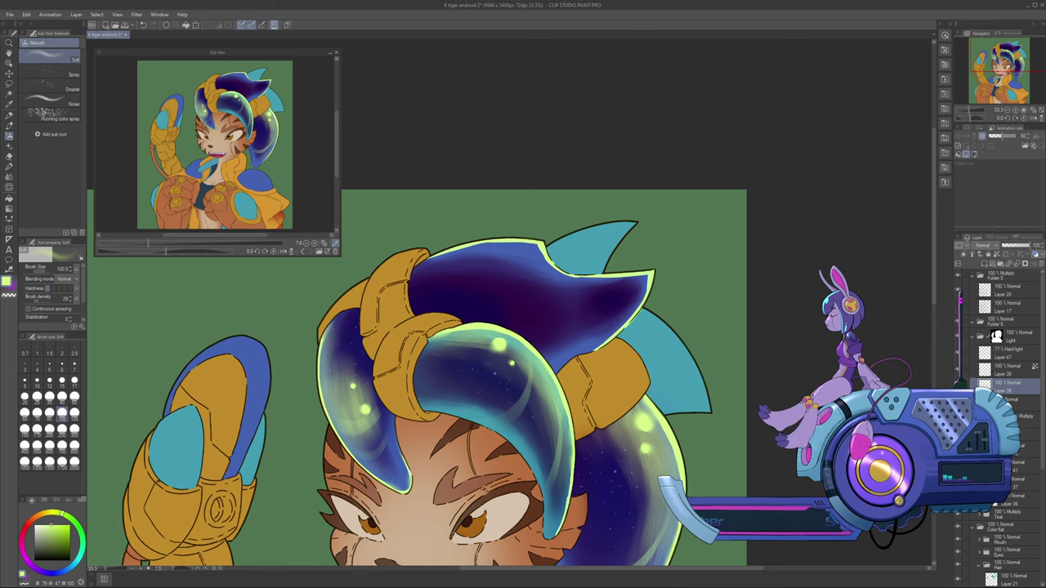
pyautogui.moveTo(1034, 367); pyautogui.dragTo(1033, 364)
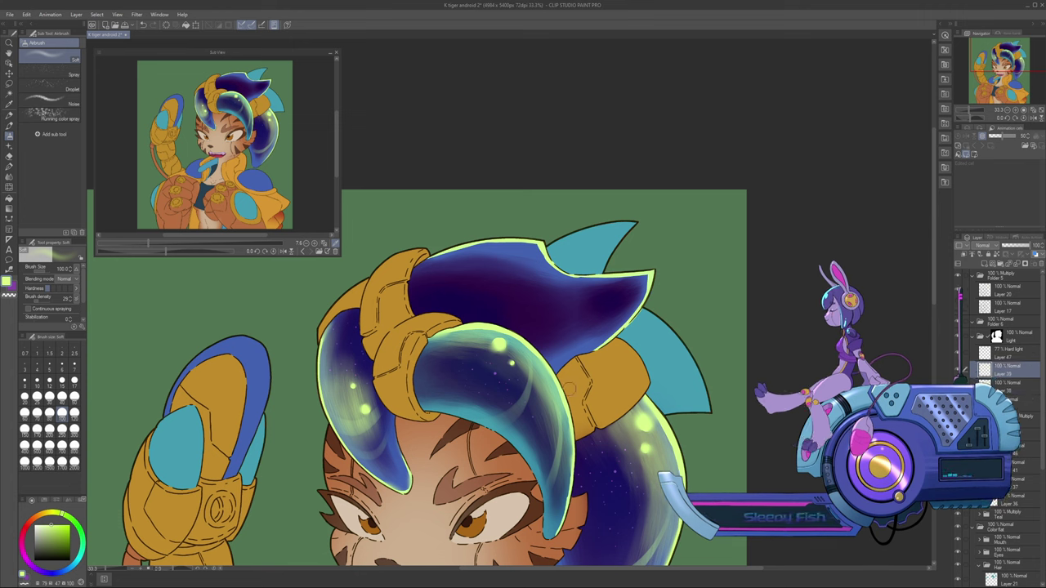
pyautogui.press('[')
pyautogui.press('[')
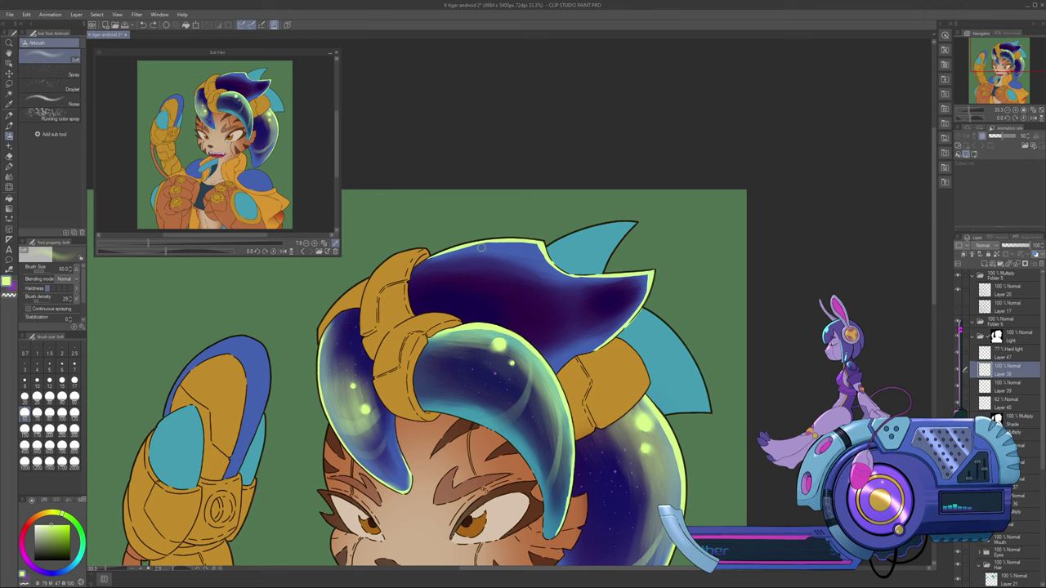
pyautogui.press('p')
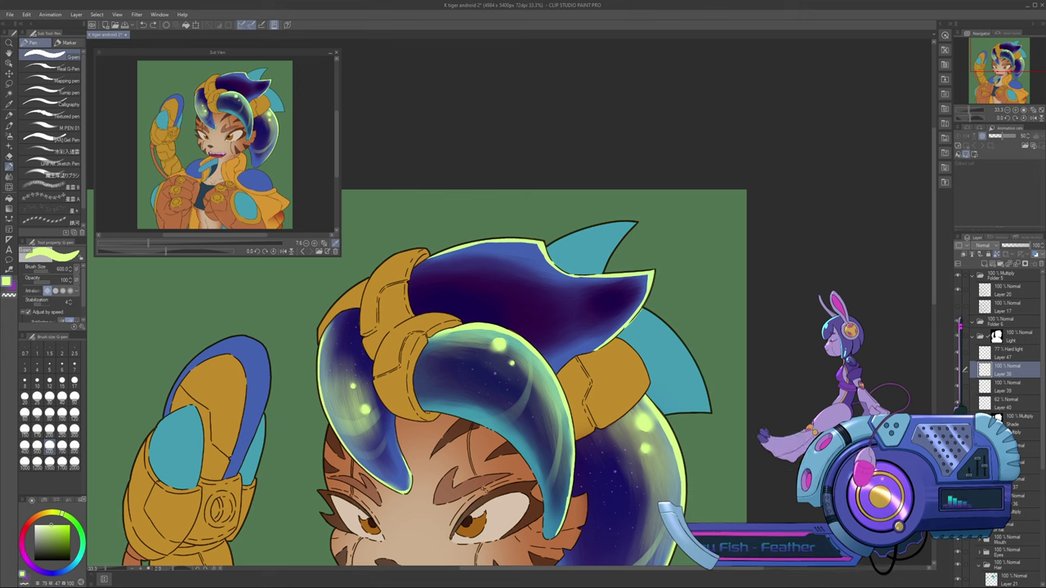
# Lock transparent pixels on Layers 38 and 39 and cover the hair highlights with lime green using the G-pen at size 2000
pyautogui.click(996, 254)
pyautogui.click(1009, 386)
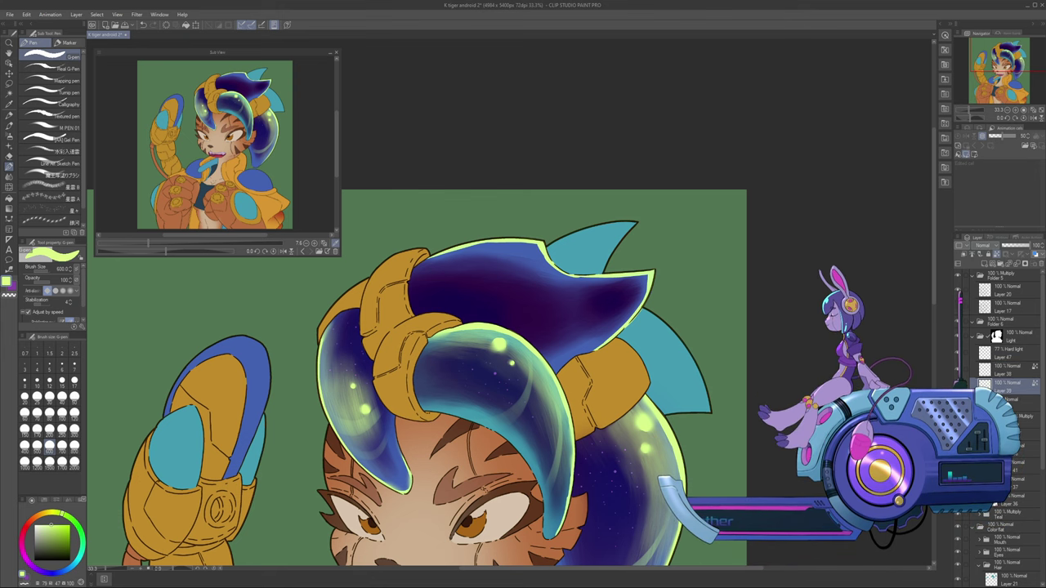
pyautogui.scroll(-2, 580, 302)
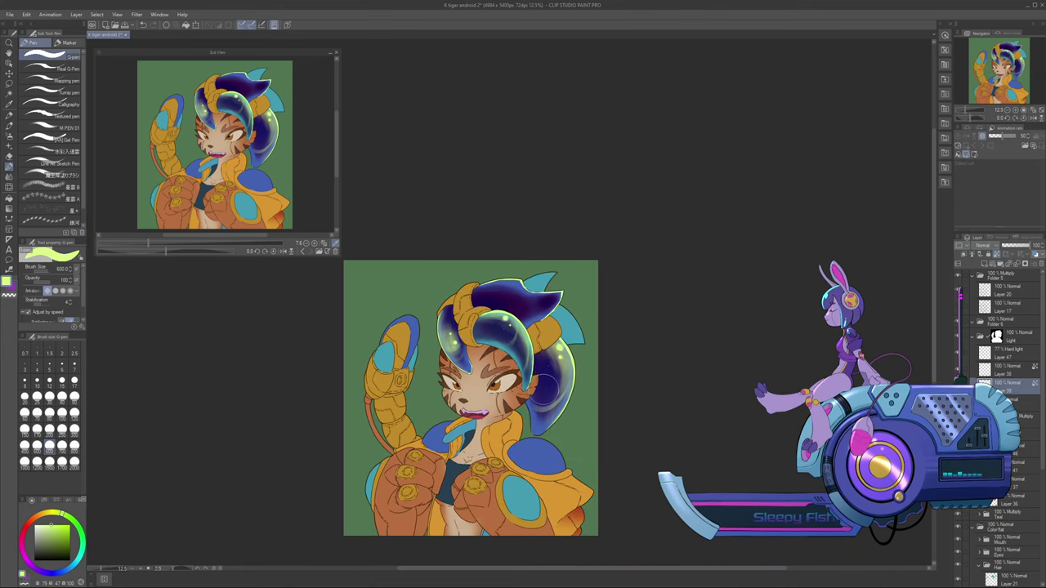
pyautogui.press(']')
pyautogui.press(']')
pyautogui.press(']')
pyautogui.press(']')
pyautogui.press(']')
pyautogui.press(']')
pyautogui.press(']')
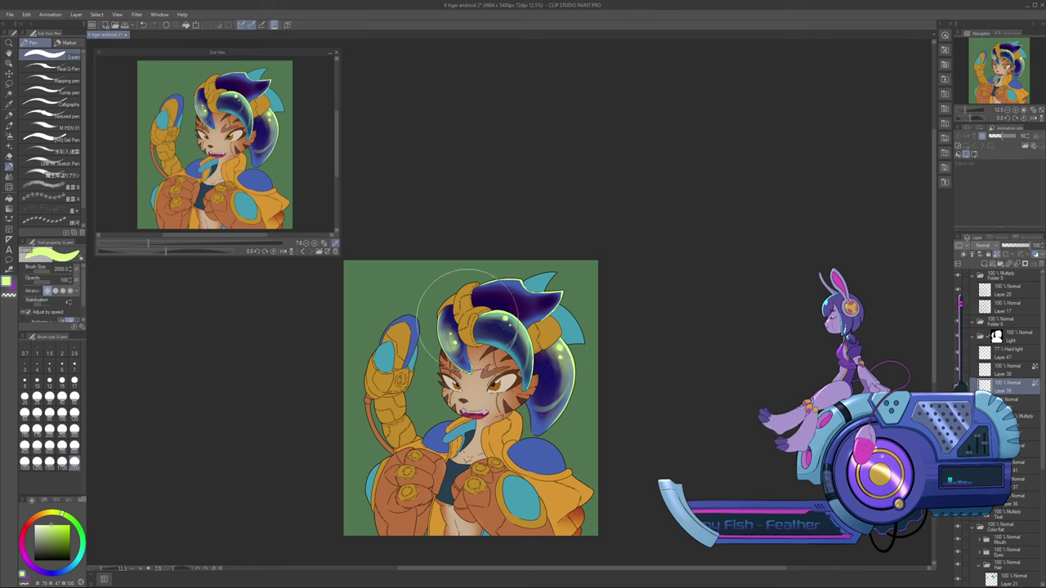
# Unlock transparent pixels on Layers 38 and 39
pyautogui.click(1007, 367)
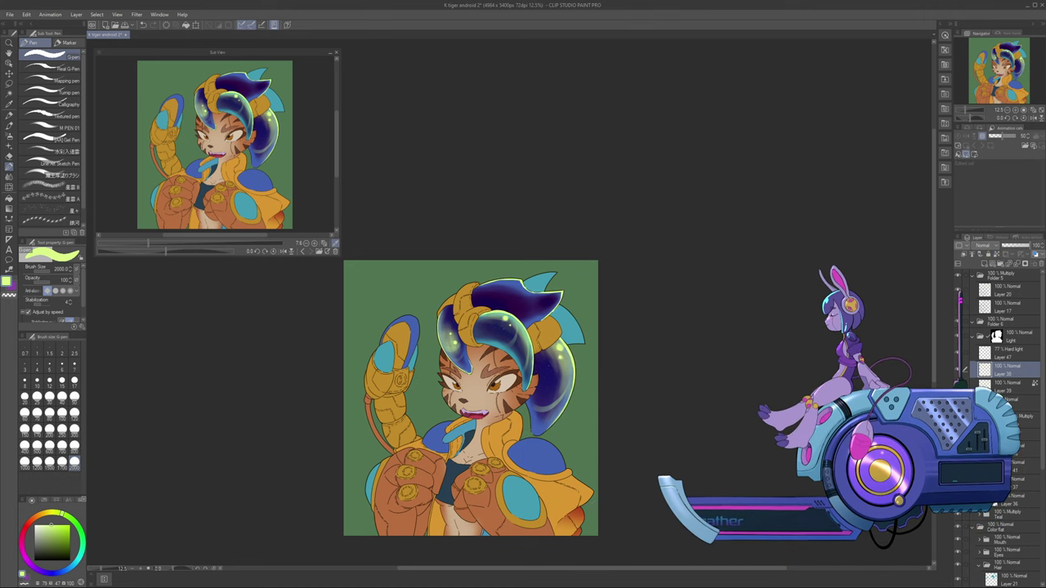
pyautogui.click(1006, 386)
pyautogui.click(1015, 109)
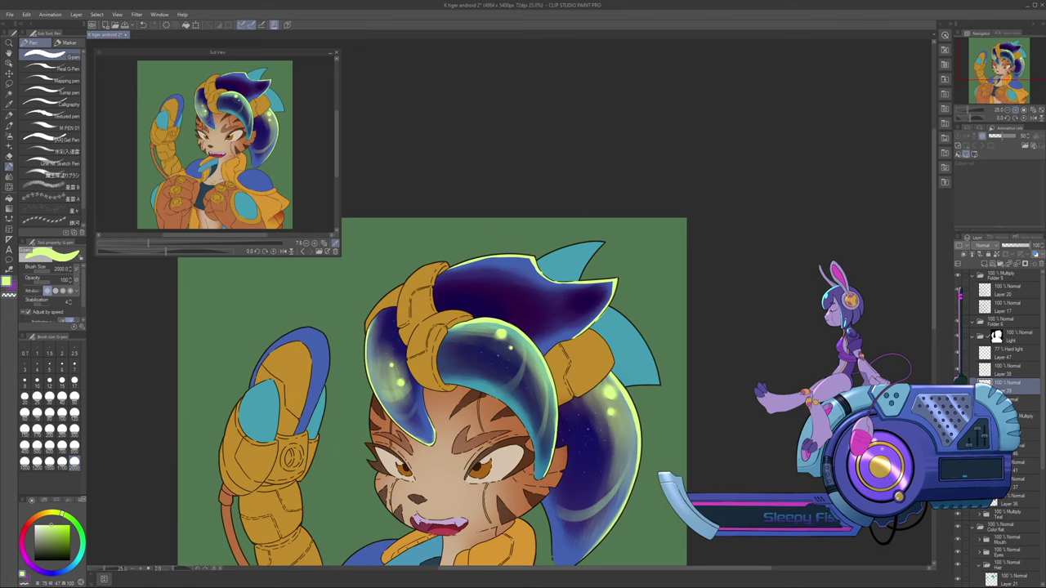
# Dot lime green highlights along the upper edge and near the tip of the top hair lock on Layer 39 with the G-pen at size 25
pyautogui.hotkey('ctrl', '+')
pyautogui.hotkey('ctrl', '+')
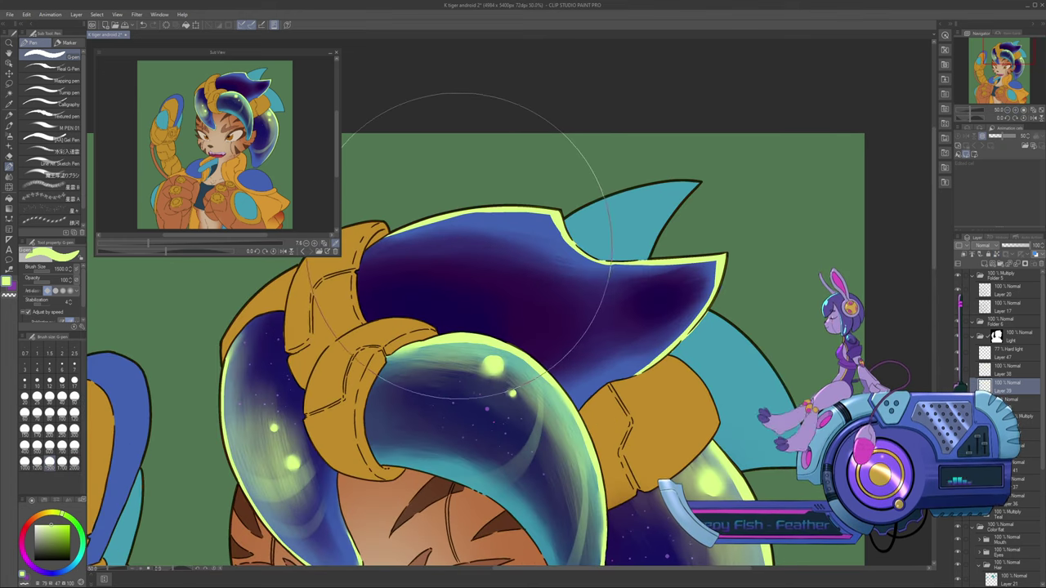
pyautogui.press('[')
pyautogui.press('[')
pyautogui.press('[')
pyautogui.press('[')
pyautogui.press('[')
pyautogui.press('[')
pyautogui.press('[')
pyautogui.press('[')
pyautogui.press('[')
pyautogui.press('[')
pyautogui.press('[')
pyautogui.press('[')
pyautogui.press('[')
pyautogui.press('[')
pyautogui.press('[')
pyautogui.press('[')
pyautogui.press('[')
pyautogui.press('[')
pyautogui.press('[')
pyautogui.press('[')
pyautogui.click(410, 233)
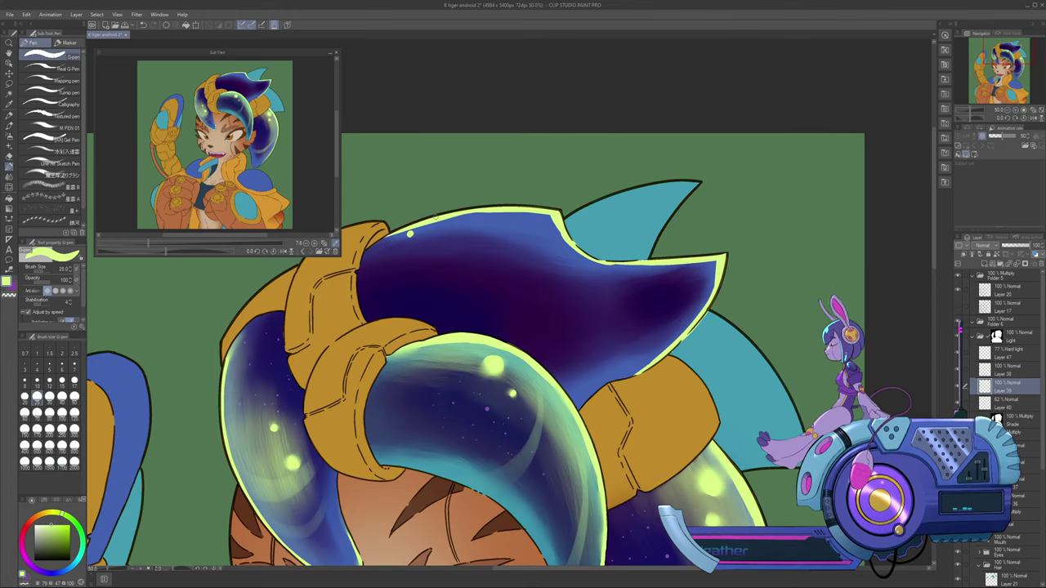
pyautogui.moveTo(494, 223); pyautogui.dragTo(493, 221)
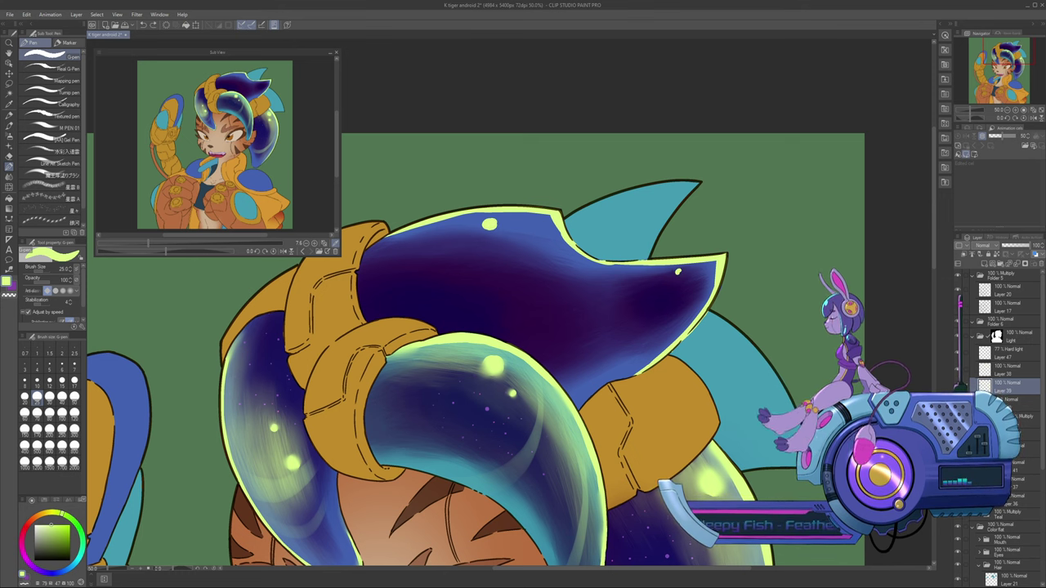
pyautogui.moveTo(682, 270); pyautogui.dragTo(680, 270)
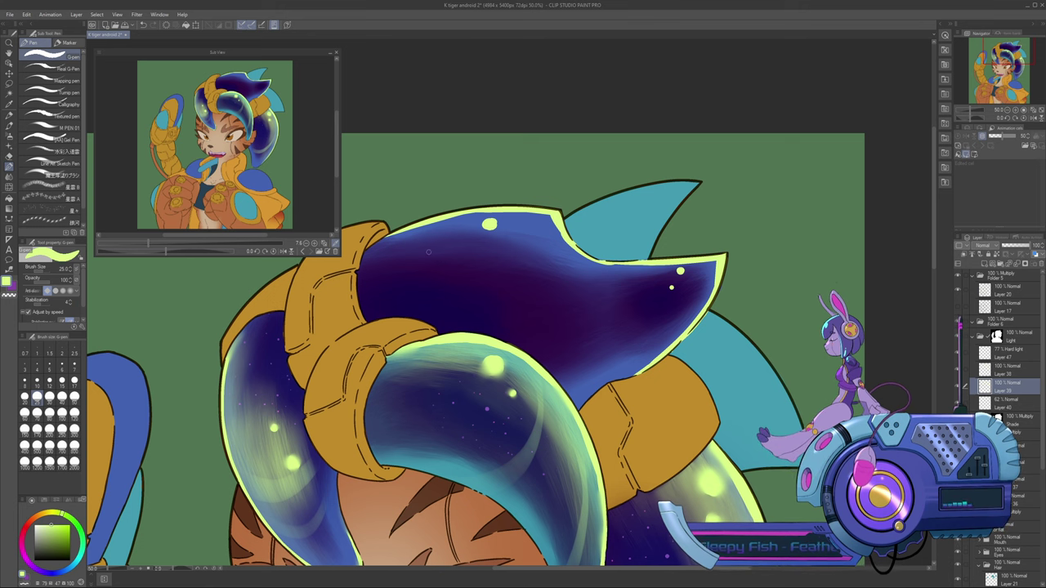
pyautogui.click(451, 238)
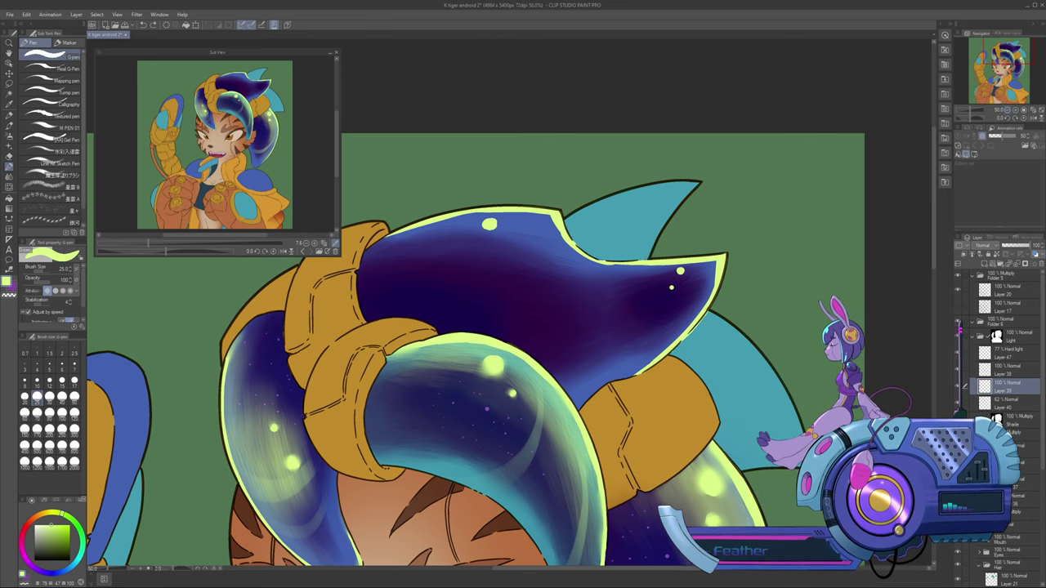
# Try softening the top hair lock's highlight dots on Layer 39 with the Blur tool, adjusting its size to 100
pyautogui.hotkey('ctrl', '-')
pyautogui.hotkey('ctrl', '-')
pyautogui.press('j')
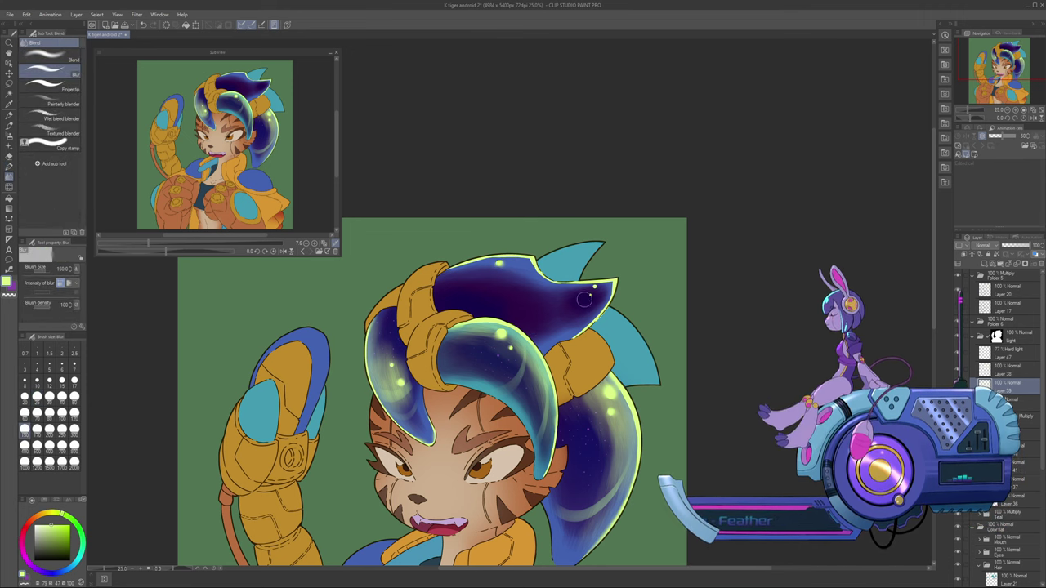
pyautogui.press('[')
pyautogui.press('[')
pyautogui.press('[')
pyautogui.press('[')
pyautogui.press('[')
pyautogui.press('[')
pyautogui.press('[')
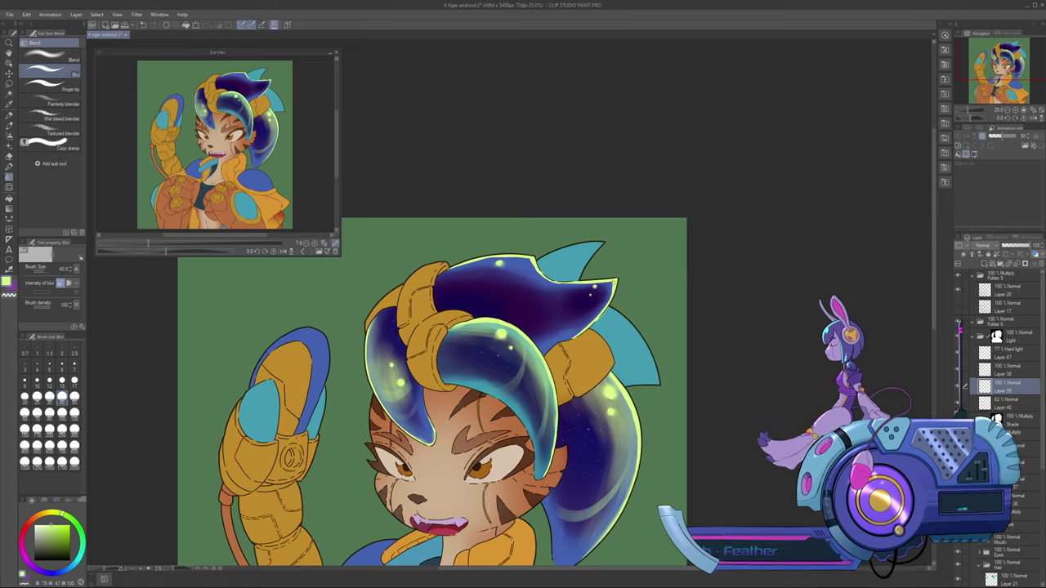
pyautogui.press(']')
pyautogui.press(']')
pyautogui.press(']')
pyautogui.press(']')
pyautogui.press(']')
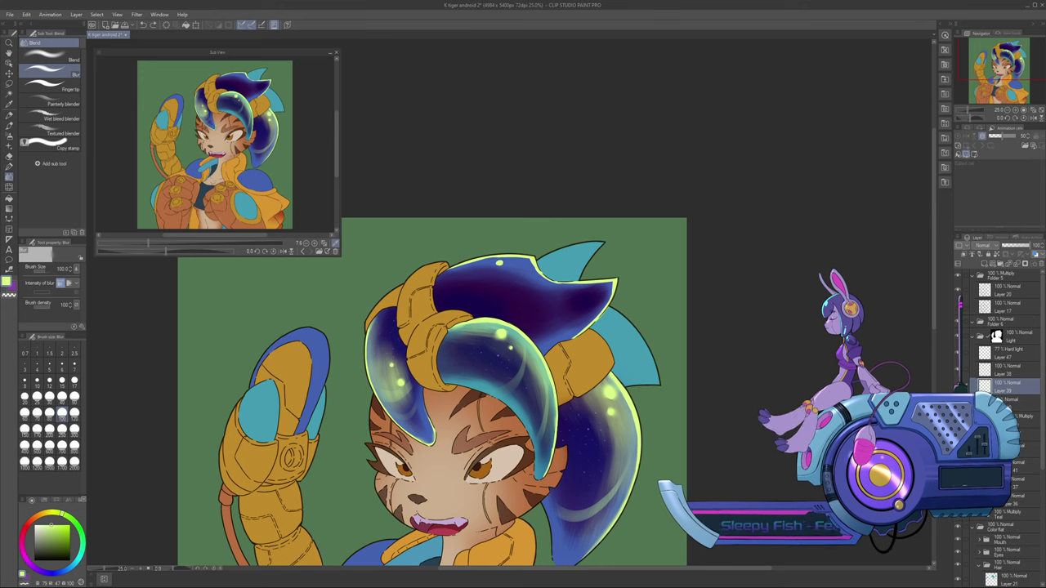
# Redraw the top hair lock's lime highlight dots on Layer 38 with the G-pen at size 25 and soften them with the size 100 Blur tool
pyautogui.click(1006, 370)
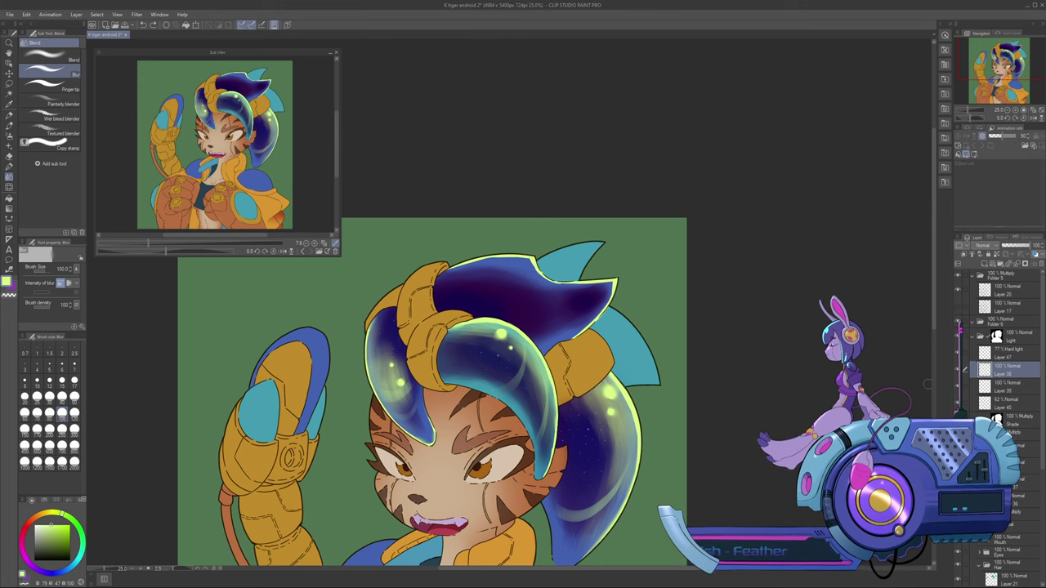
pyautogui.press('p')
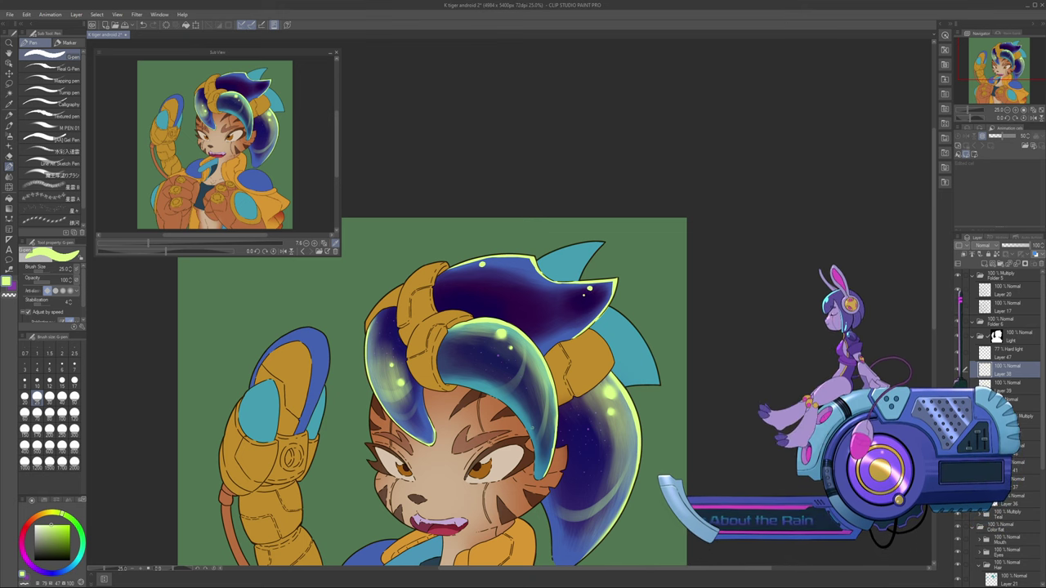
pyautogui.press('j')
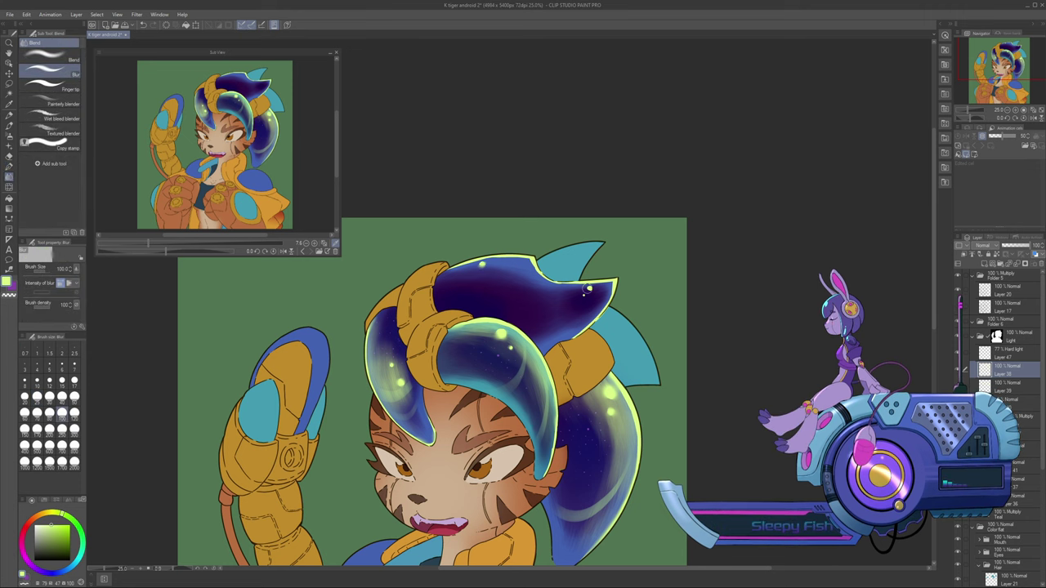
pyautogui.moveTo(586, 288); pyautogui.dragTo(591, 288)
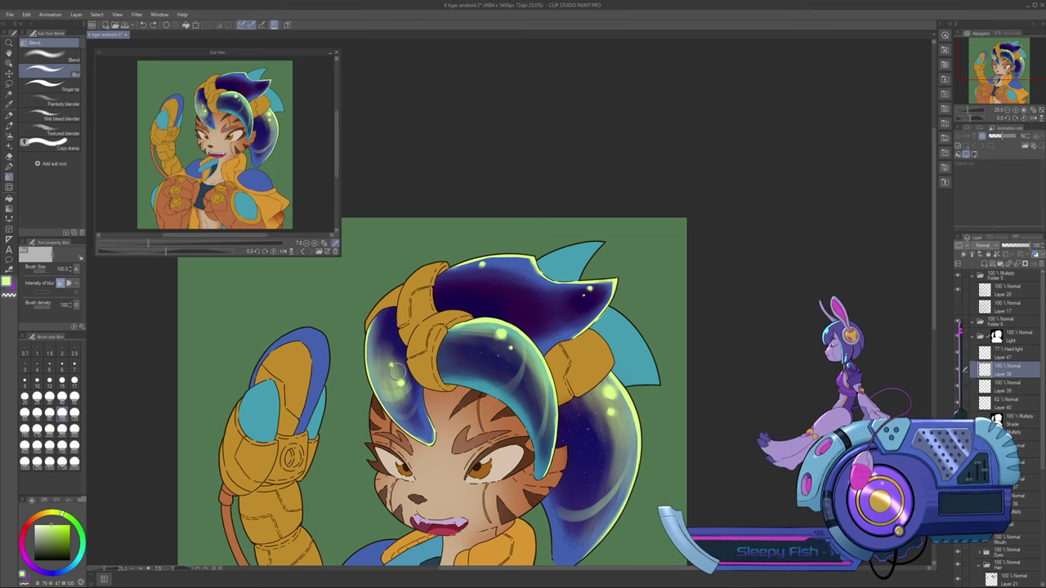
# Switch to the Hard eraser at size 30 and load the blue hair and arm areas as a selection
pyautogui.press('e')
pyautogui.click(50, 57)
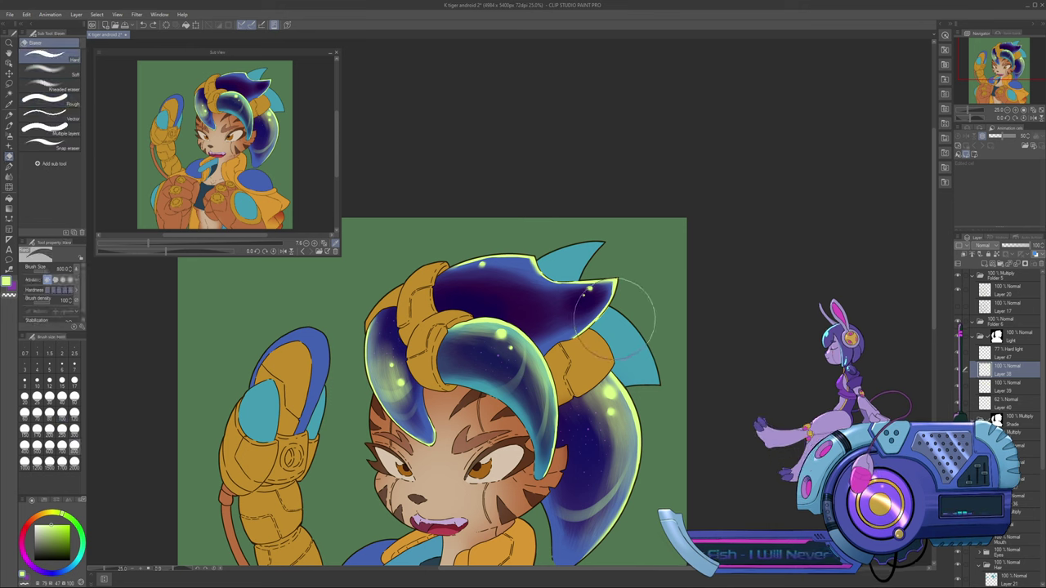
pyautogui.press('[')
pyautogui.press('[')
pyautogui.press('[')
pyautogui.press('[')
pyautogui.press('[')
pyautogui.press('[')
pyautogui.press('[')
pyautogui.press('[')
pyautogui.press('[')
pyautogui.press('[')
pyautogui.press('[')
pyautogui.press('[')
pyautogui.press('[')
pyautogui.press('[')
pyautogui.press('[')
pyautogui.press('[')
pyautogui.press('[')
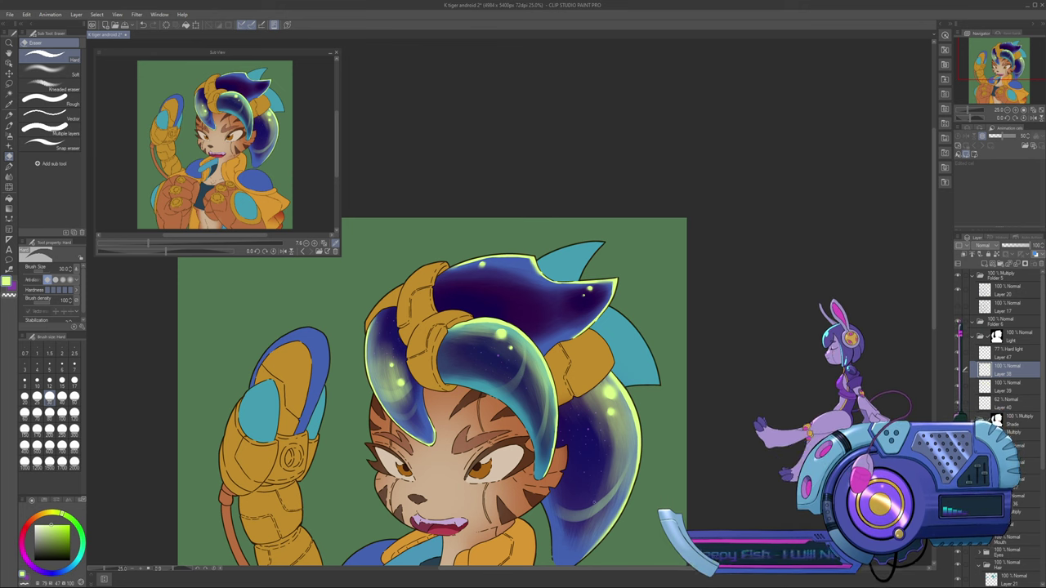
pyautogui.scroll(-6, 1001, 369)
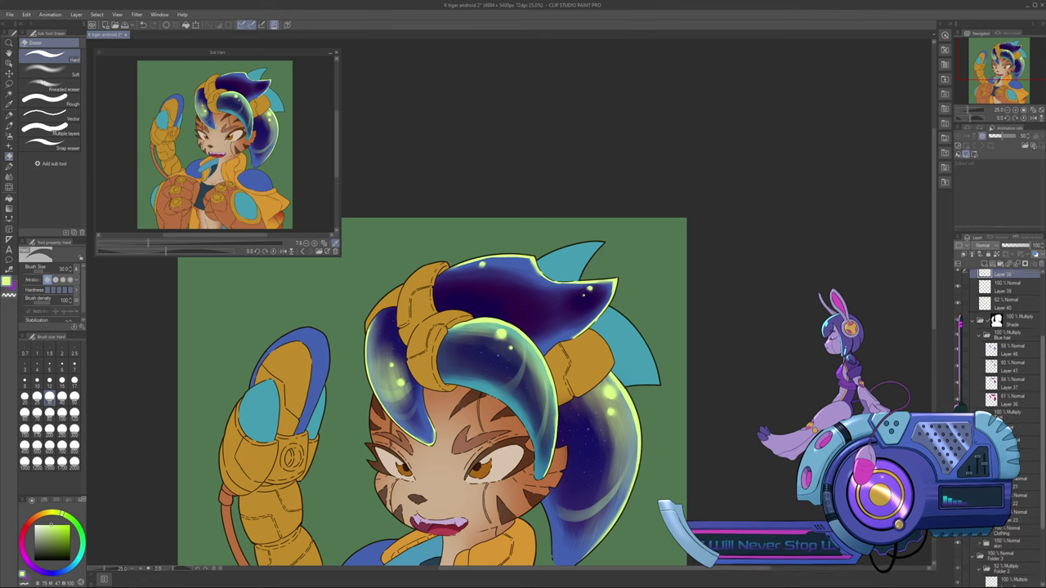
pyautogui.keyDown('ctrl'); pyautogui.click(991, 382); pyautogui.keyUp('ctrl')
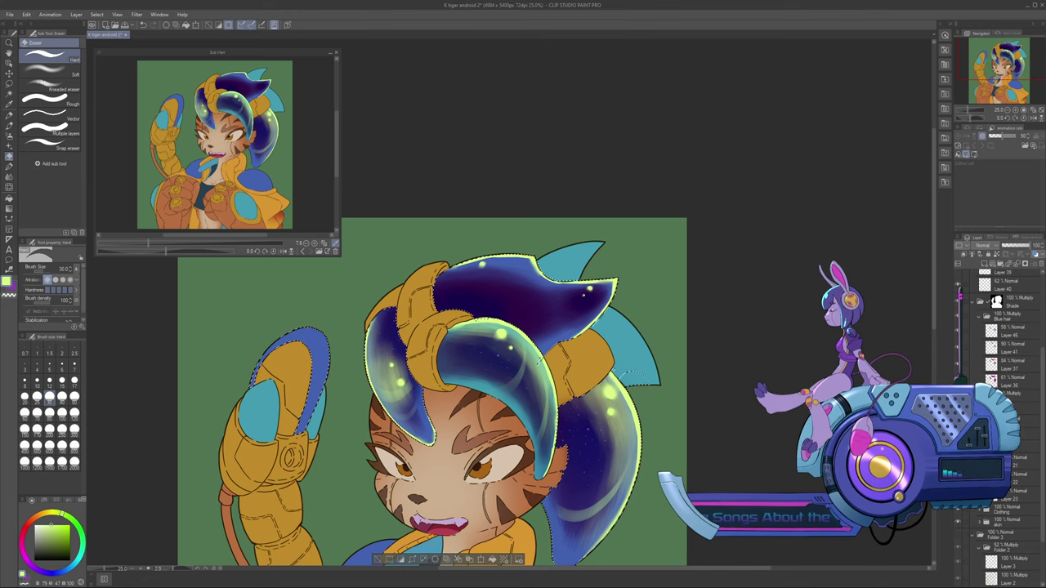
pyautogui.hotkey('ctrl', '+')
pyautogui.moveTo(522, 327)
pyautogui.mouseDown()
pyautogui.moveTo(444, 438)
pyautogui.moveTo(397, 452)
pyautogui.mouseUp()
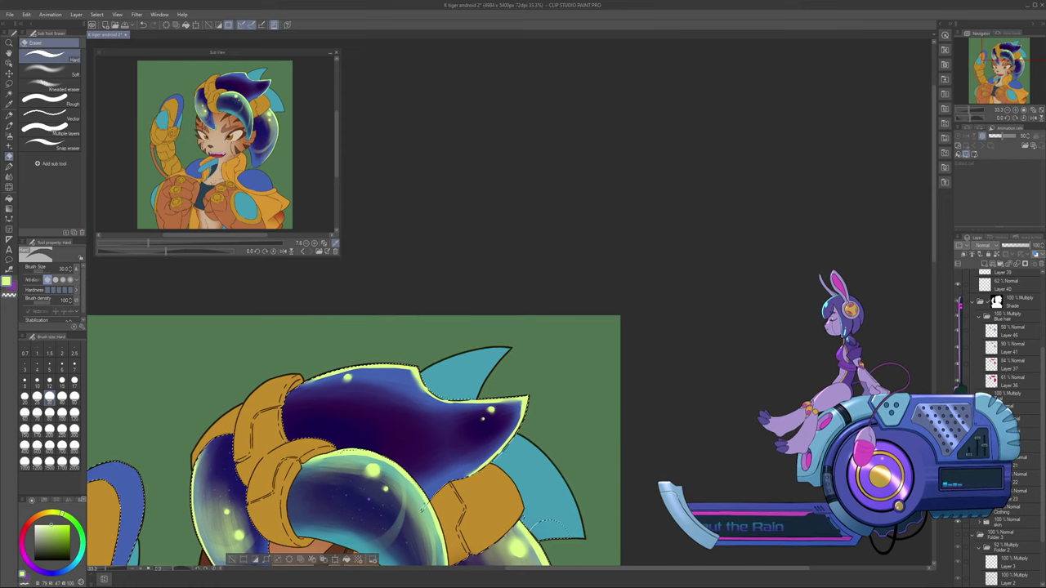
pyautogui.press('m')
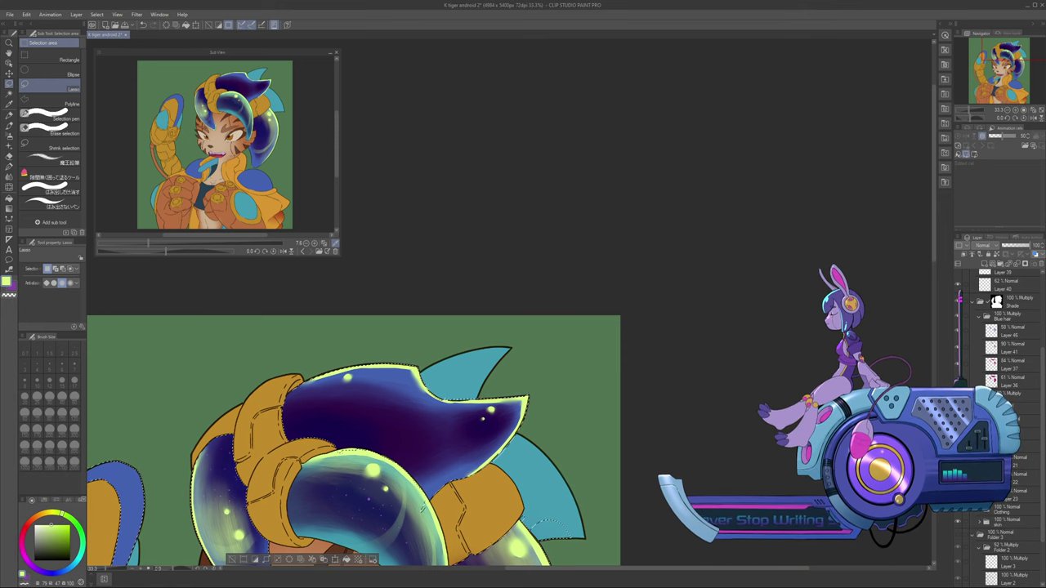
pyautogui.click(1015, 110)
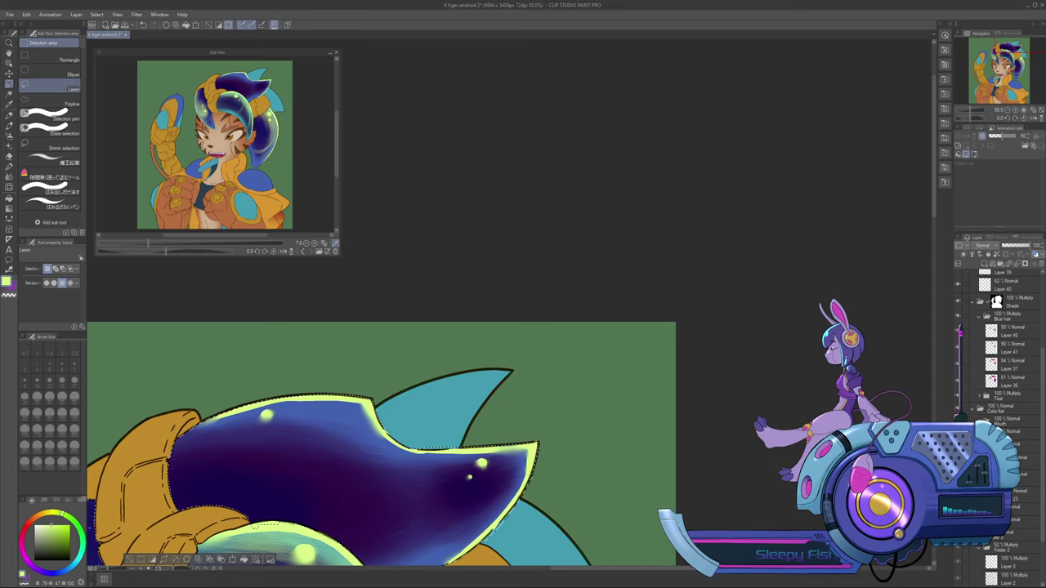
pyautogui.moveTo(1011, 75); pyautogui.dragTo(1019, 47)
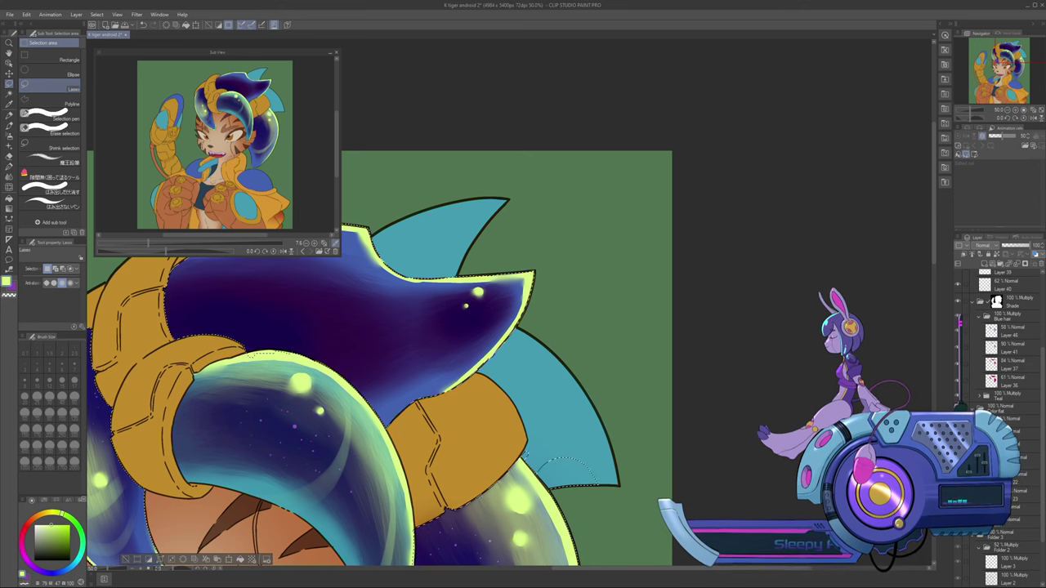
pyautogui.moveTo(314, 360); pyautogui.dragTo(322, 365)
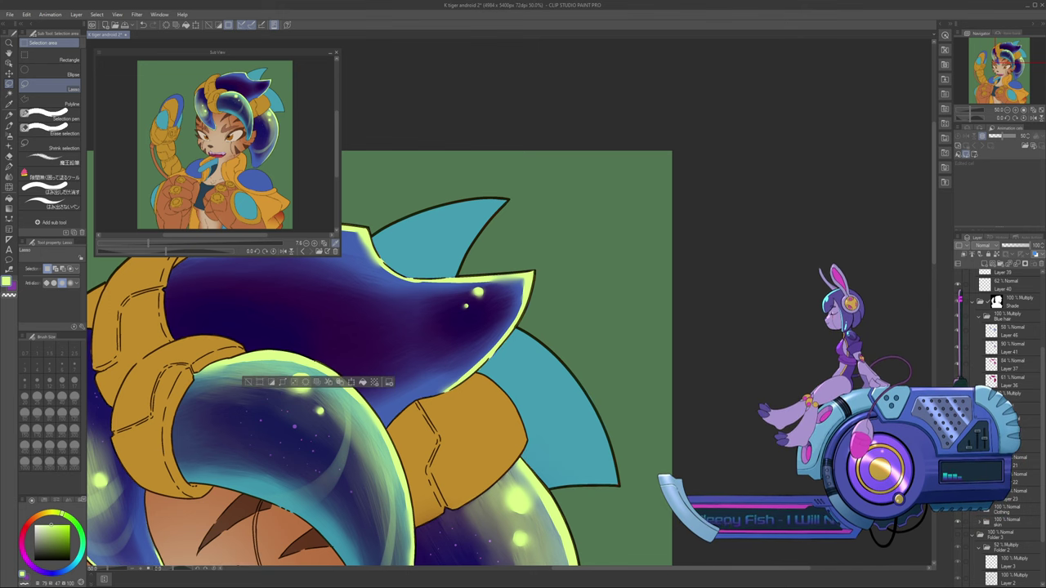
pyautogui.hotkey('ctrl', 'z')
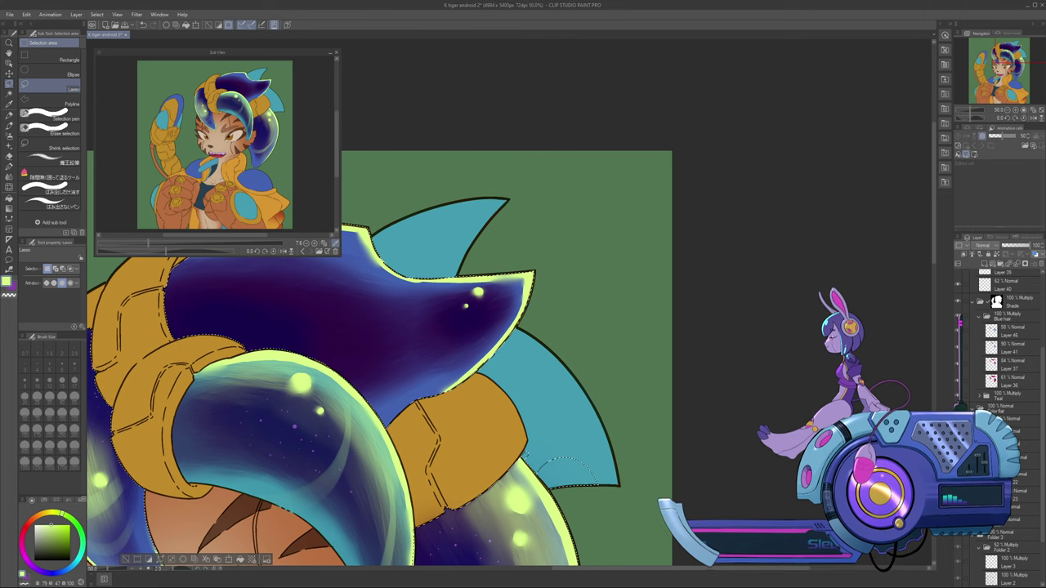
pyautogui.click(1007, 110)
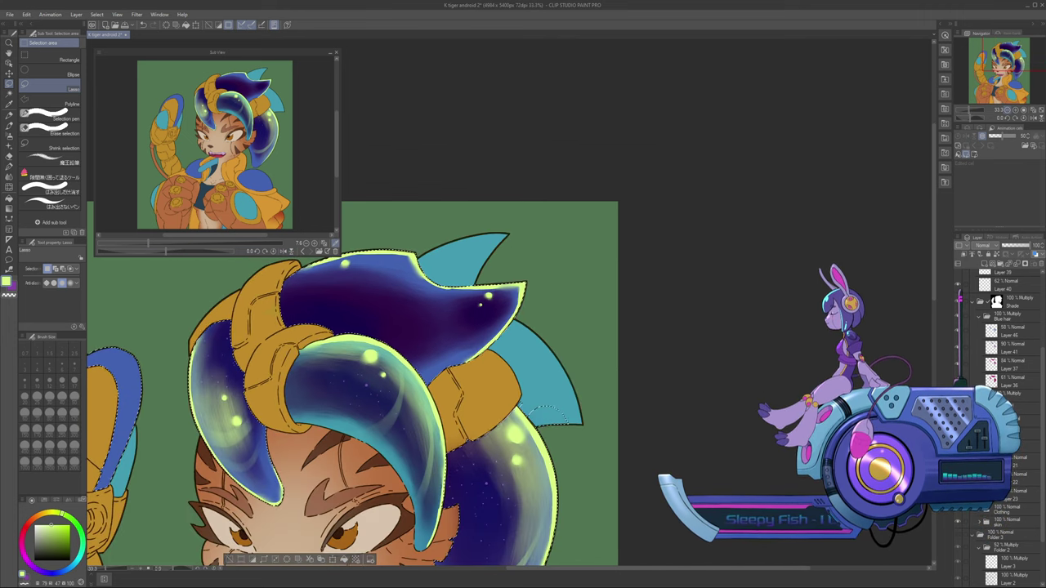
pyautogui.click(1008, 110)
pyautogui.press('b')
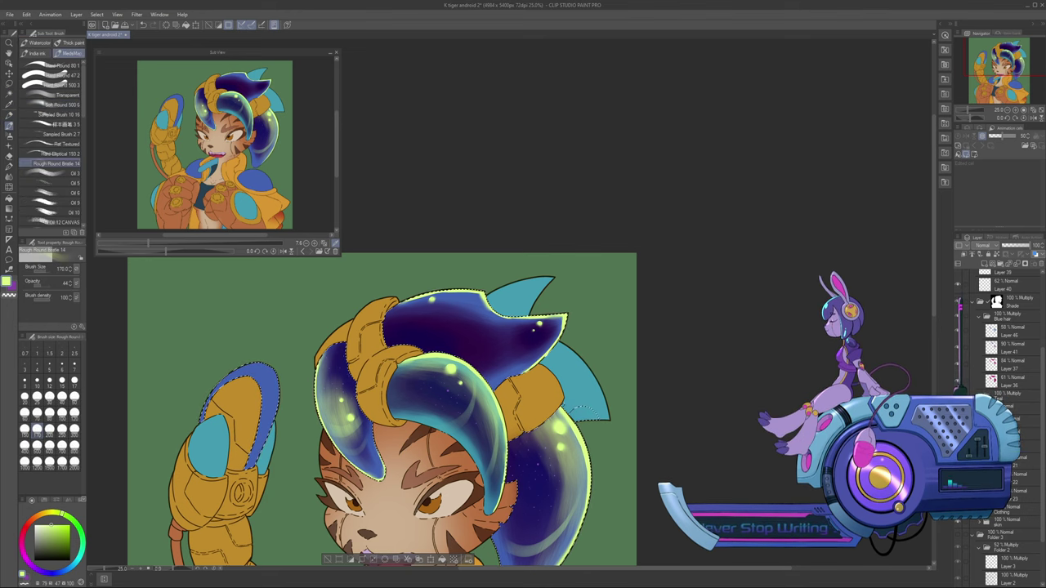
# Switch to the Blur tool at size 170 for softening the hair's light on Layer 39
pyautogui.scroll(2, 960, 317)
pyautogui.scroll(1, 997, 367)
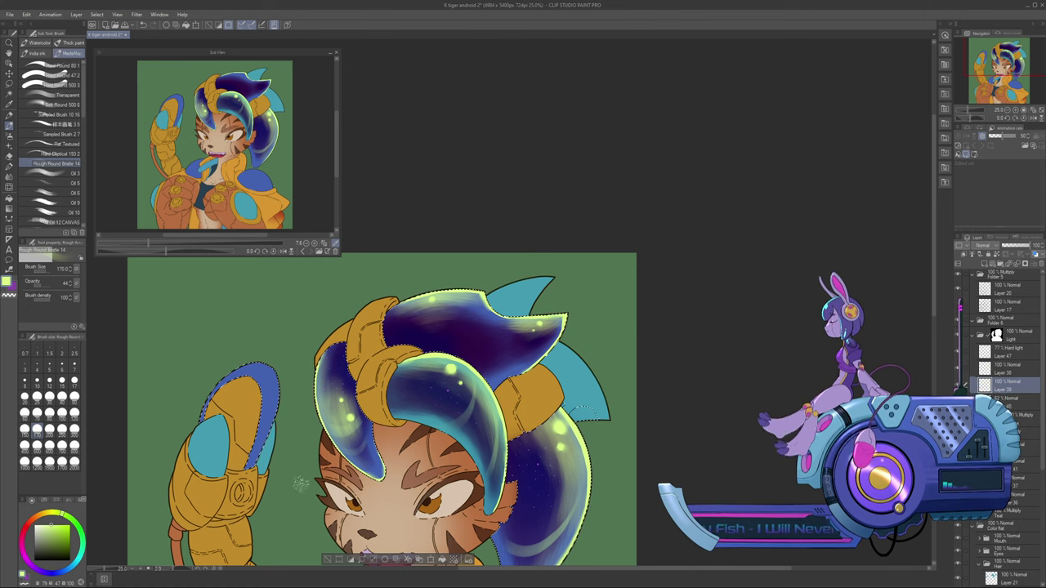
pyautogui.click(9, 177)
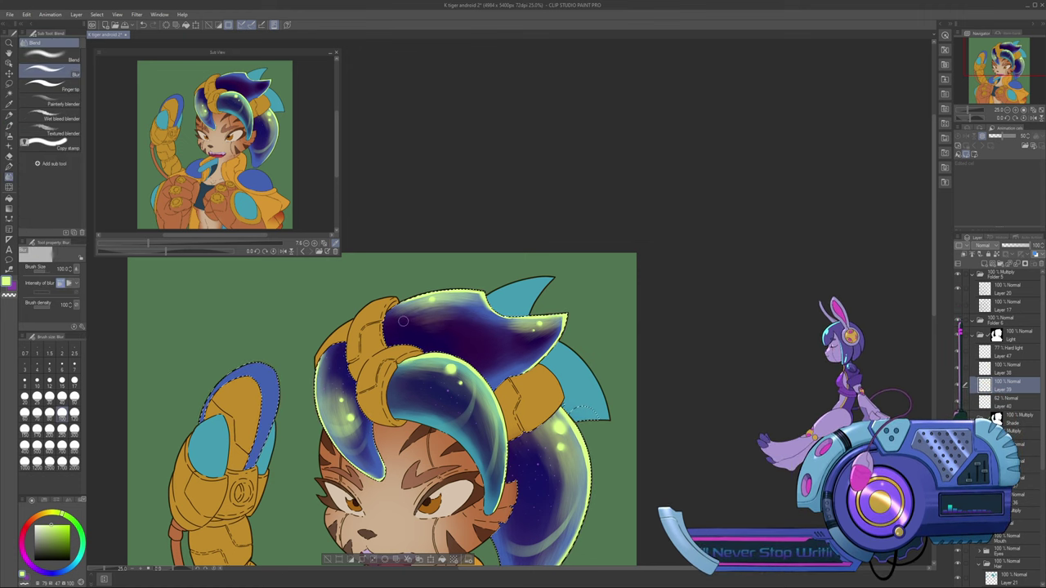
pyautogui.press(']')
pyautogui.press(']')
pyautogui.press(']')
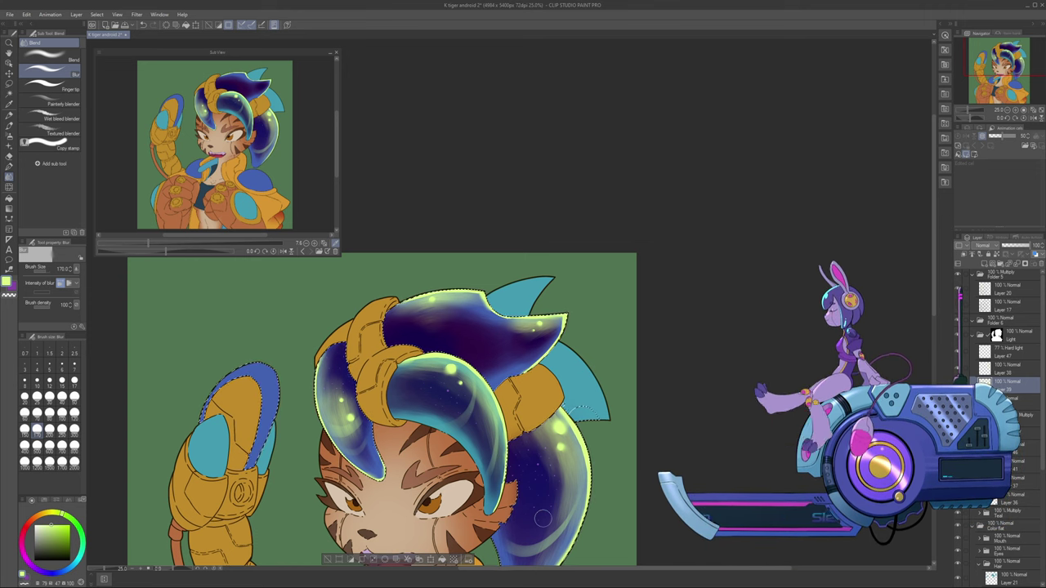
# On Layer 46, airbrush the top hair lock with blue sampled from the raised arm using the Soft airbrush at size 500, and deselect
pyautogui.scroll(-3, 962, 323)
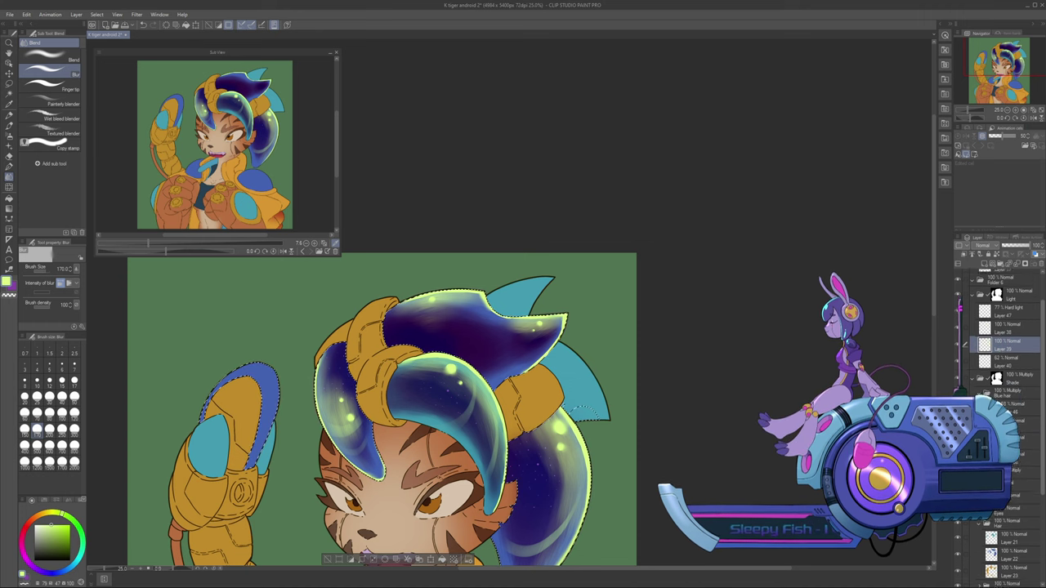
pyautogui.click(1012, 403)
pyautogui.click(1011, 387)
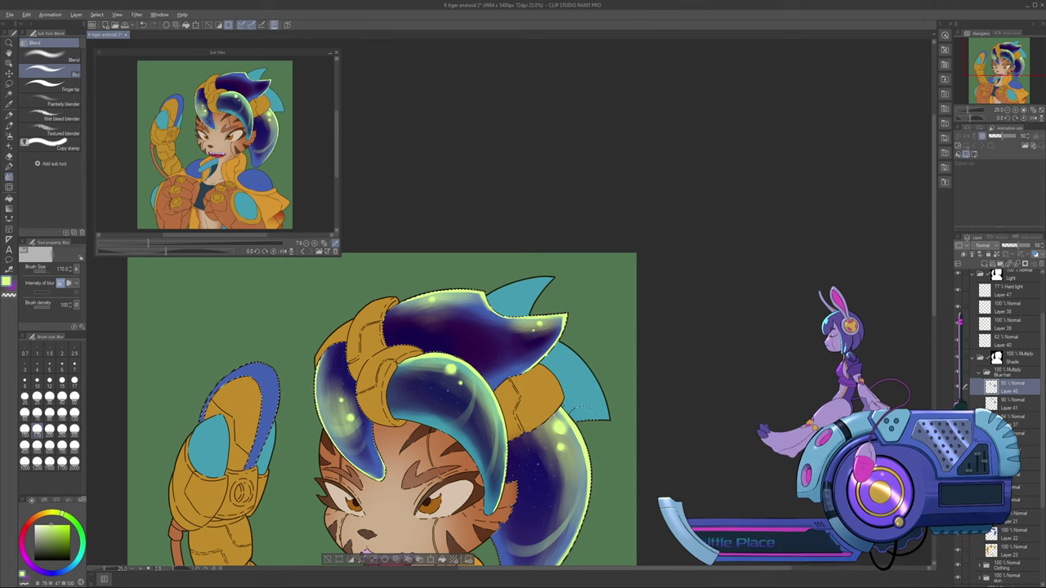
pyautogui.keyDown('alt'); pyautogui.click(263, 380); pyautogui.keyUp('alt')
pyautogui.press('b')
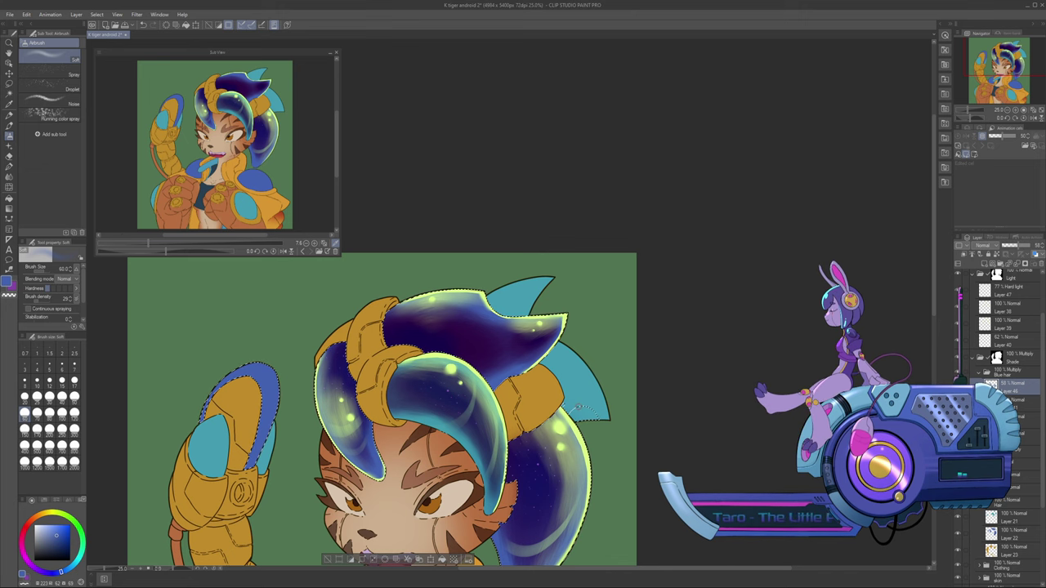
pyautogui.press(']')
pyautogui.press(']')
pyautogui.press(']')
pyautogui.press(']')
pyautogui.press(']')
pyautogui.press(']')
pyautogui.press(']')
pyautogui.press(']')
pyautogui.press(']')
pyautogui.press(']')
pyautogui.press(']')
pyautogui.press(']')
pyautogui.press(']')
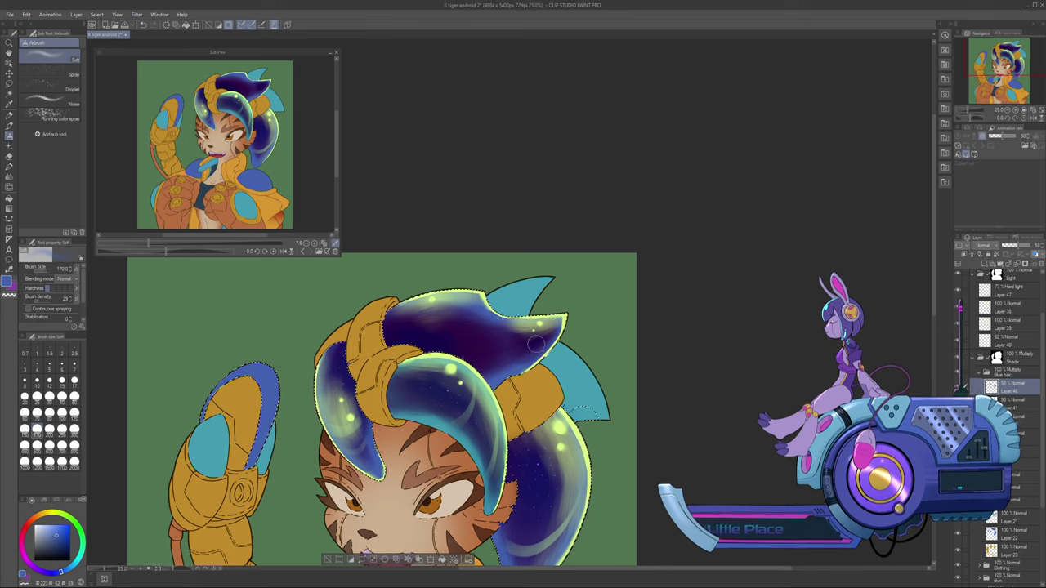
pyautogui.press('[')
pyautogui.press('[')
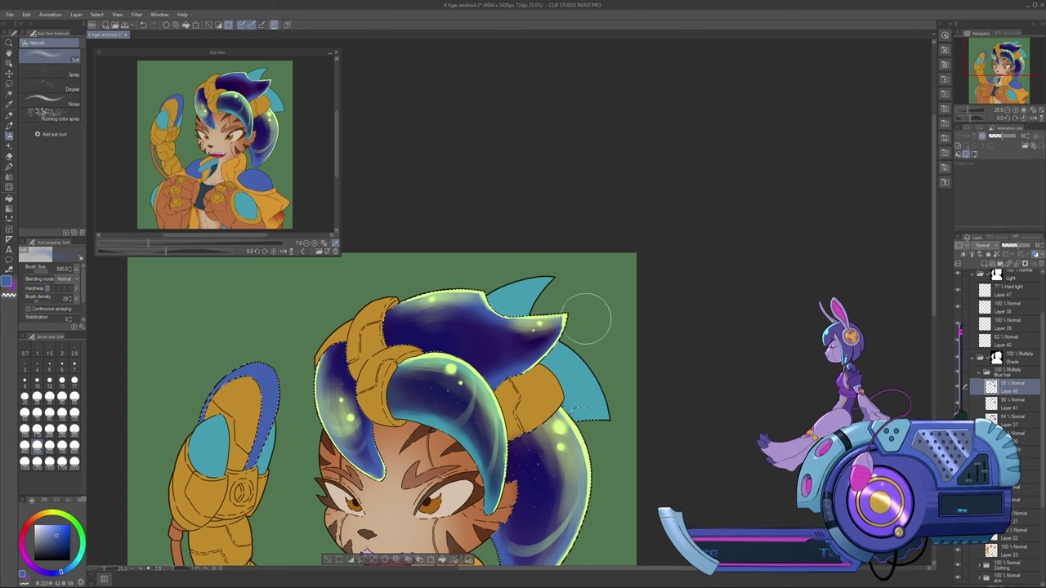
pyautogui.click(1007, 110)
pyautogui.click(1008, 109)
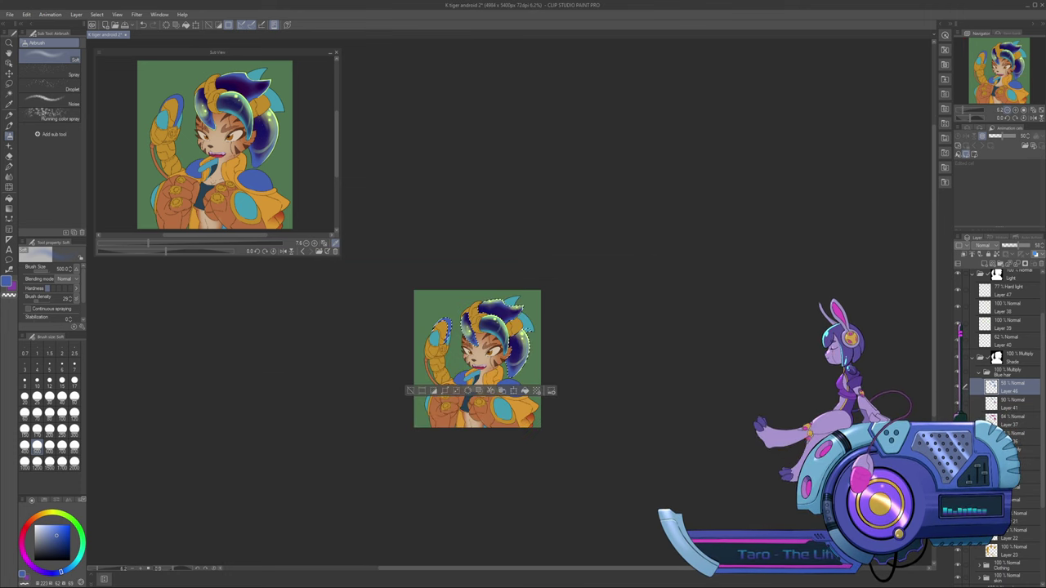
pyautogui.hotkey('ctrl', 'd')
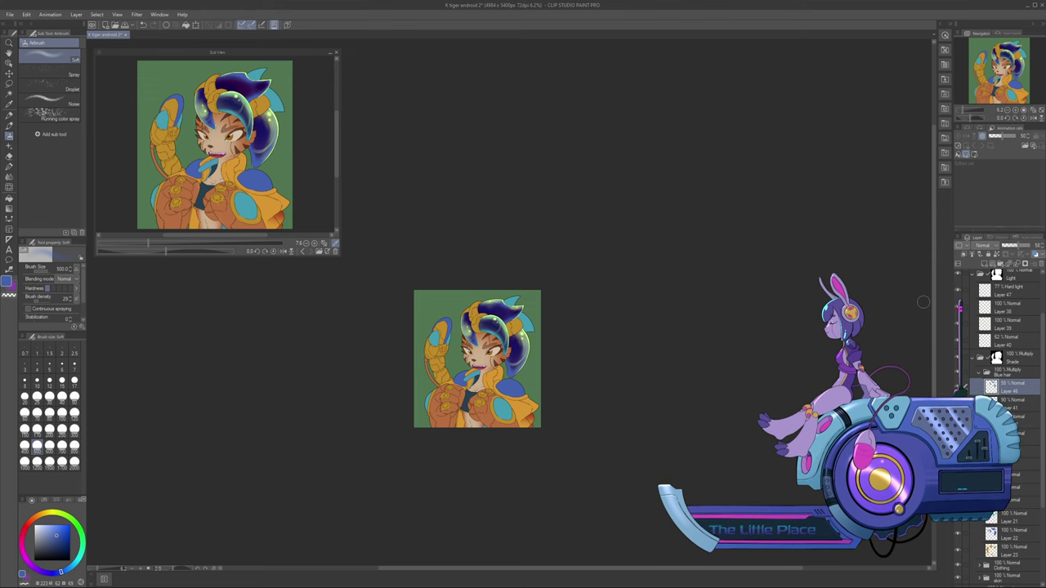
# Open the Teal shading folder and set Layer 45's opacity to 43%
pyautogui.hotkey('ctrl', '+')
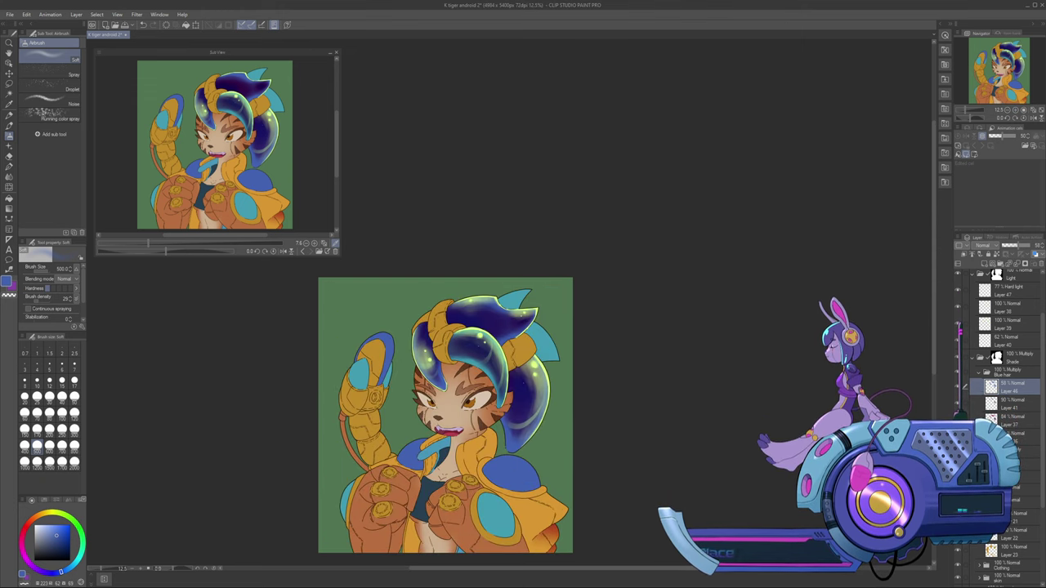
pyautogui.scroll(-3, 1001, 343)
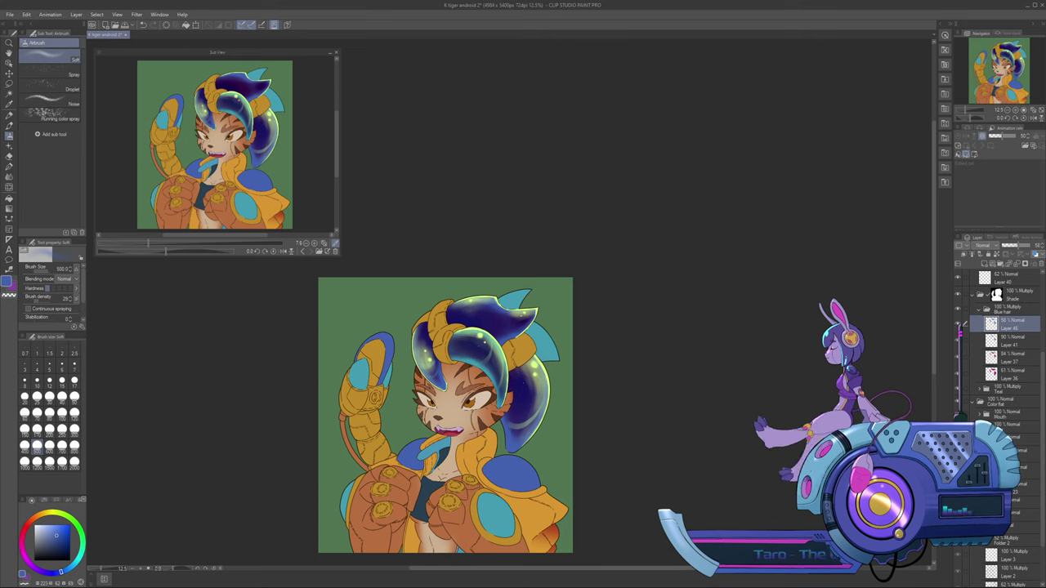
pyautogui.click(1009, 389)
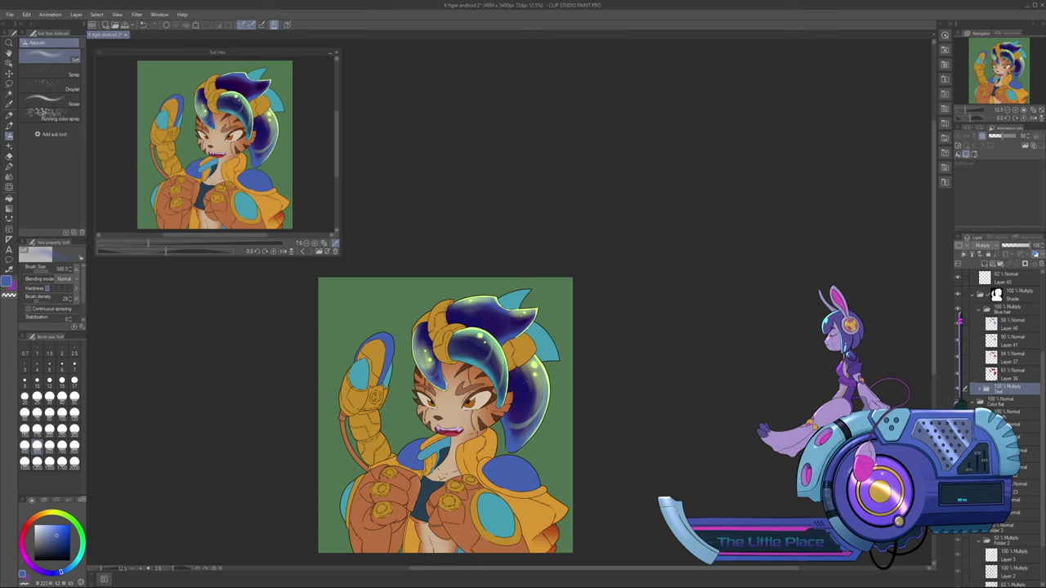
pyautogui.click(979, 389)
pyautogui.click(1009, 401)
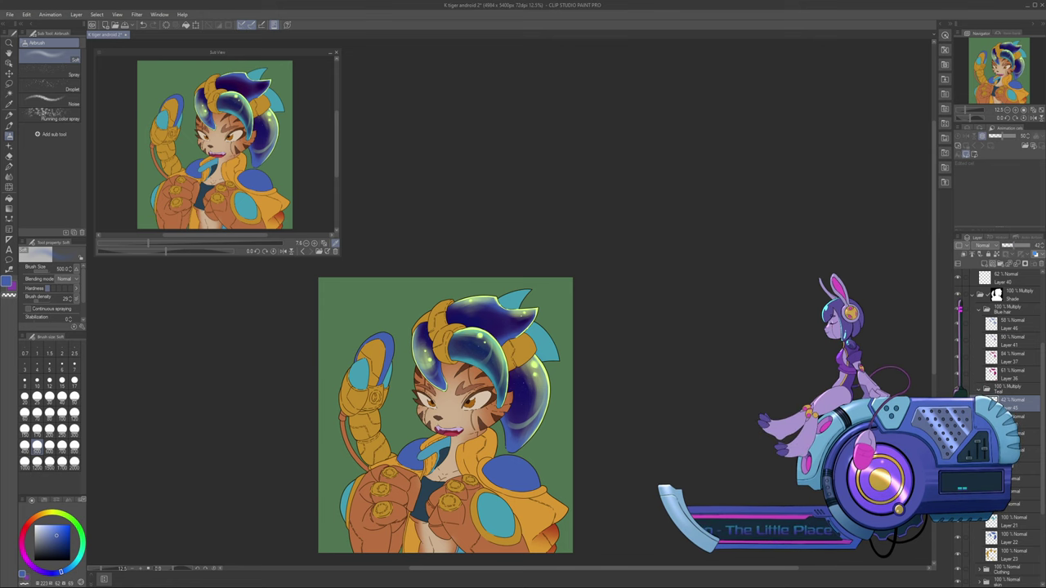
pyautogui.moveTo(1014, 245); pyautogui.dragTo(1030, 245)
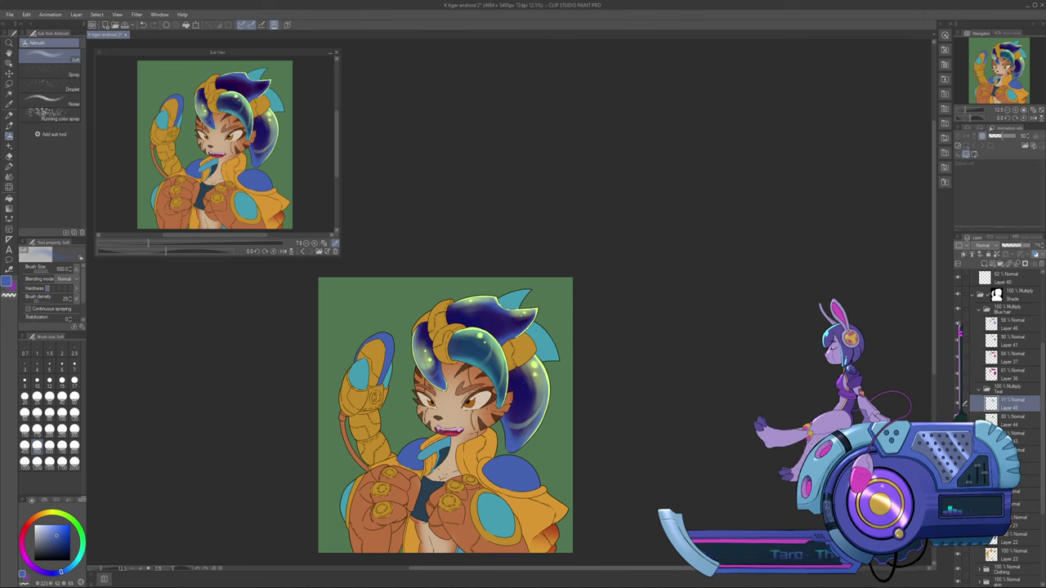
pyautogui.moveTo(1021, 245); pyautogui.dragTo(1016, 245)
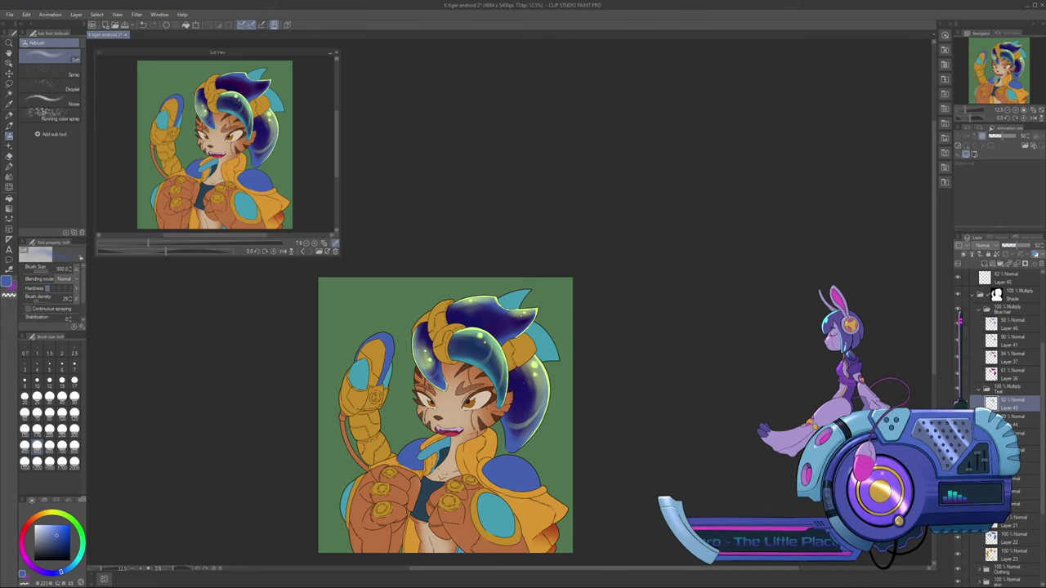
pyautogui.moveTo(959, 308); pyautogui.dragTo(959, 294)
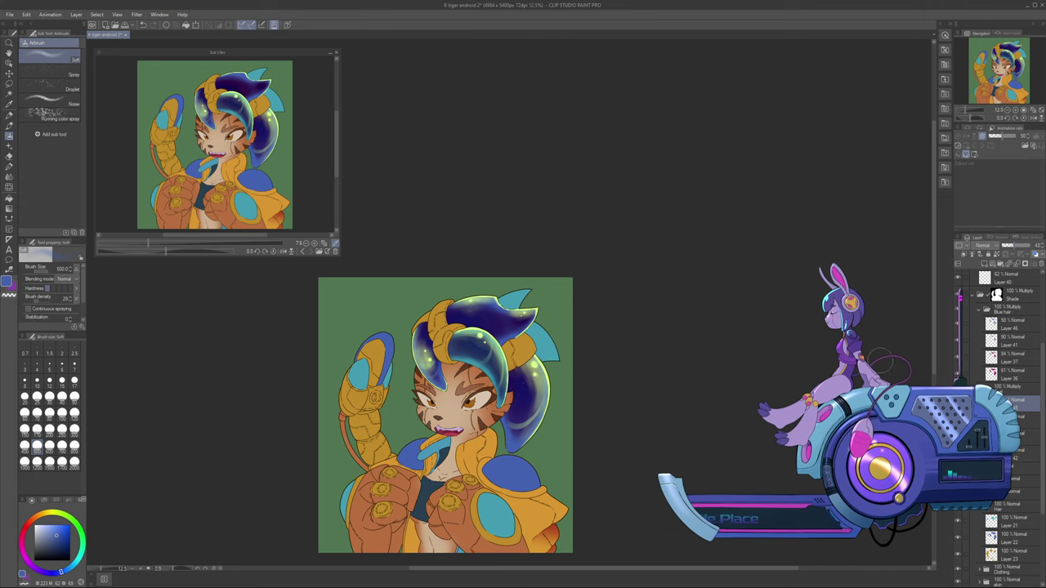
# Lasso the star specks on the hair lock behind the head and duplicate them from Layer 47 onto a new layer
pyautogui.click(1016, 110)
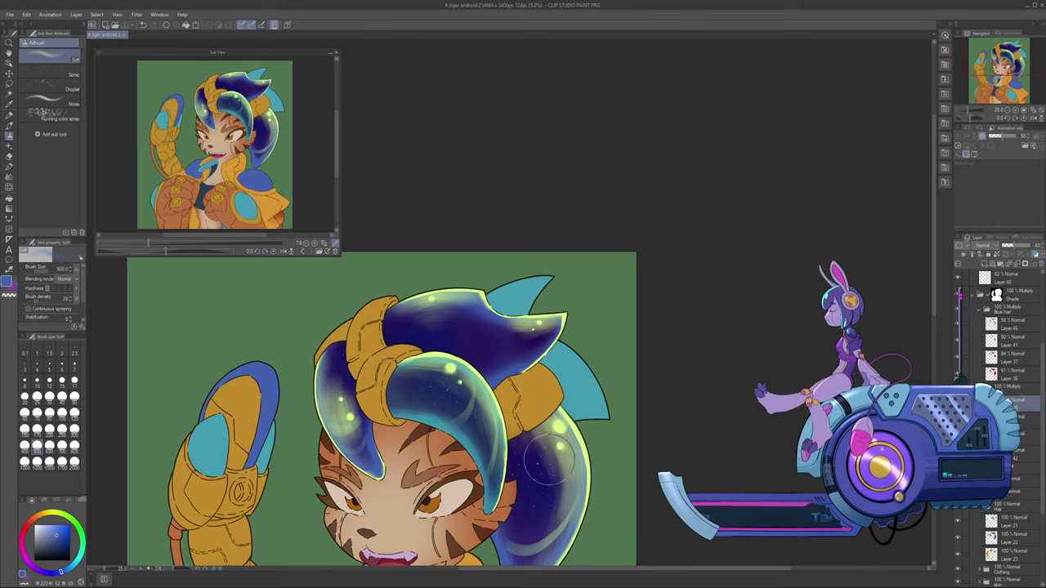
pyautogui.press('m')
pyautogui.moveTo(535, 538)
pyautogui.mouseDown()
pyautogui.moveTo(575, 454)
pyautogui.moveTo(519, 438)
pyautogui.moveTo(533, 523)
pyautogui.mouseUp()
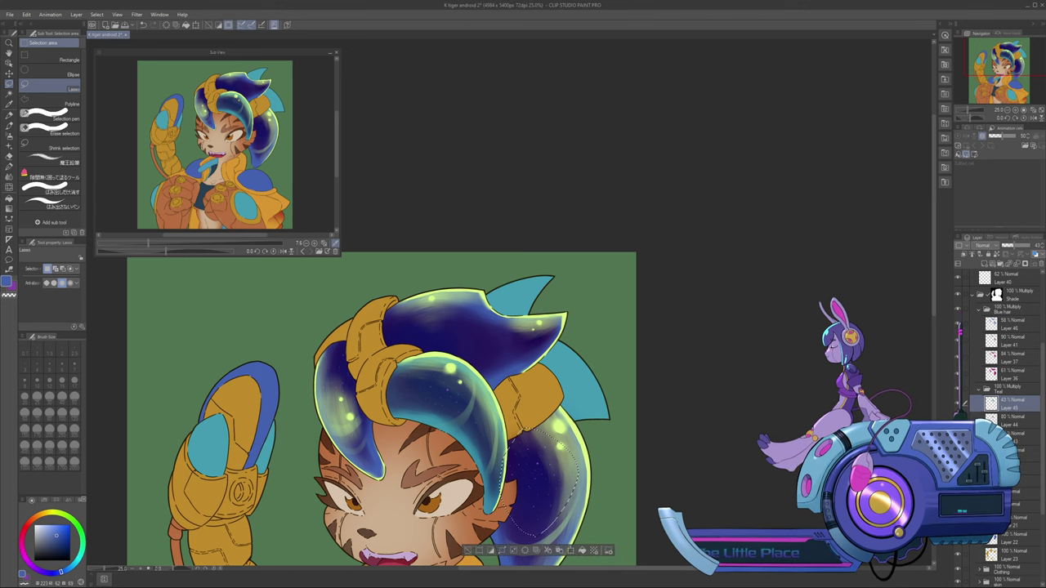
pyautogui.scroll(3, 1001, 409)
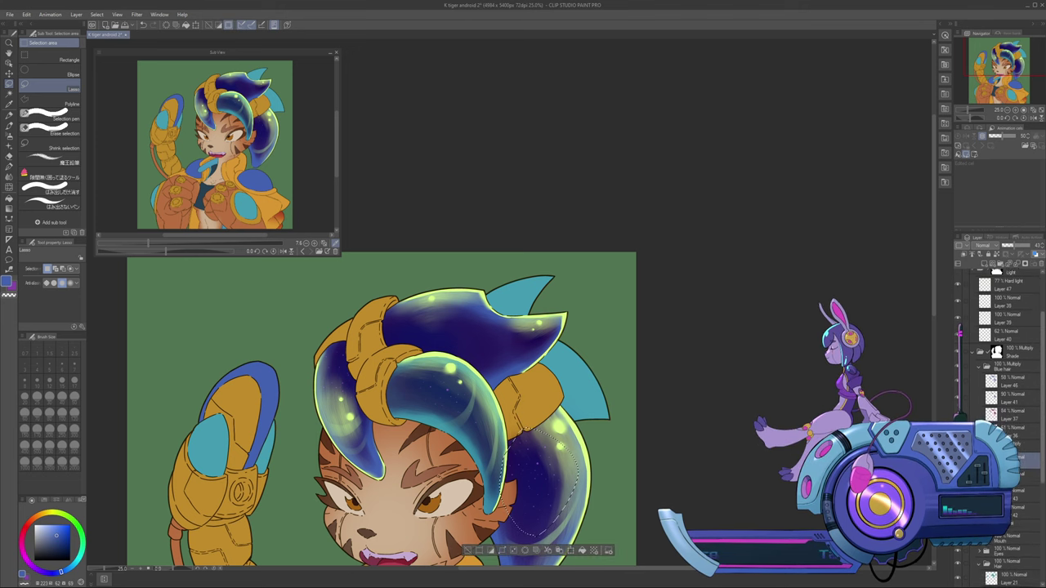
pyautogui.scroll(3, 1006, 335)
pyautogui.click(1007, 327)
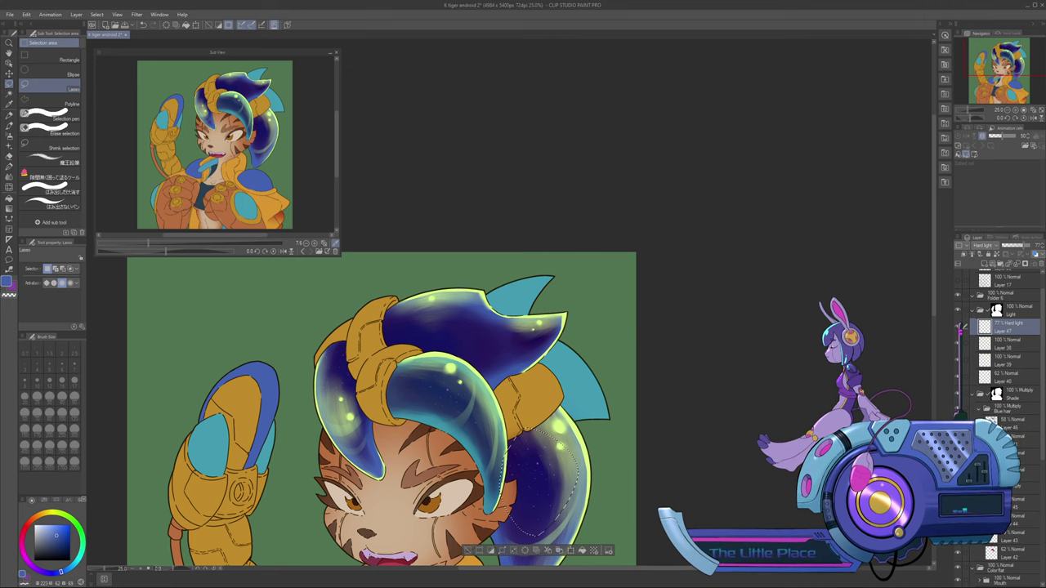
pyautogui.hotkey('ctrl', 'v')
# Move the duplicated star specks onto the top hair lock and rotate them to follow the lock's direction
pyautogui.hotkey('ctrl', 't')
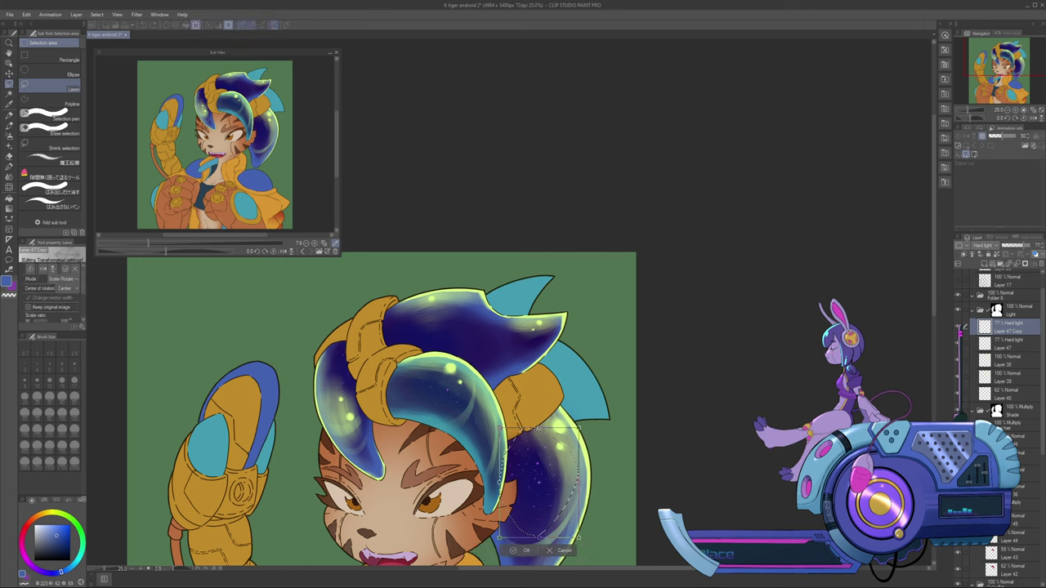
pyautogui.moveTo(539, 482); pyautogui.dragTo(440, 326)
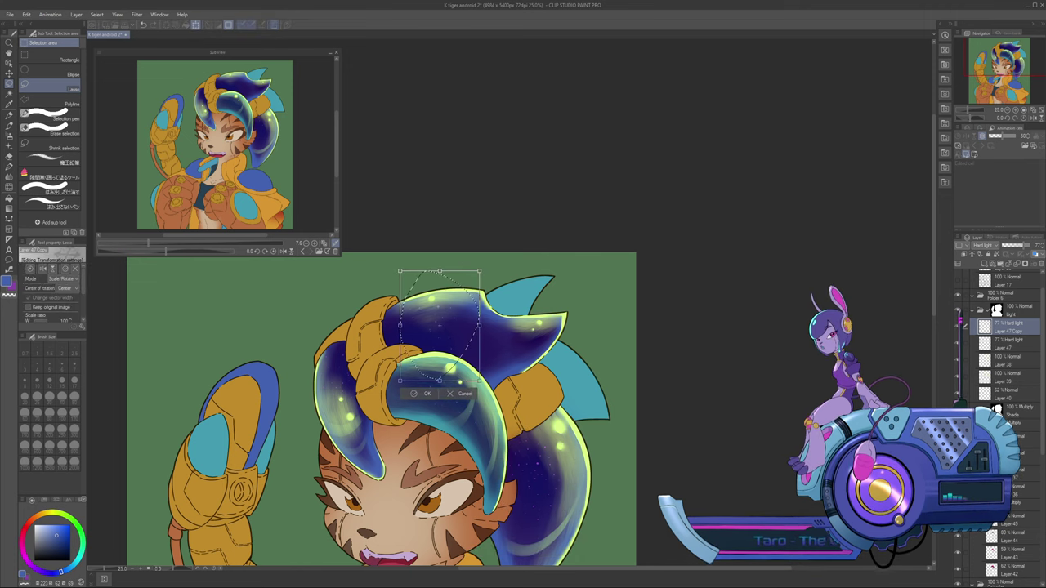
pyautogui.moveTo(398, 269); pyautogui.dragTo(372, 328)
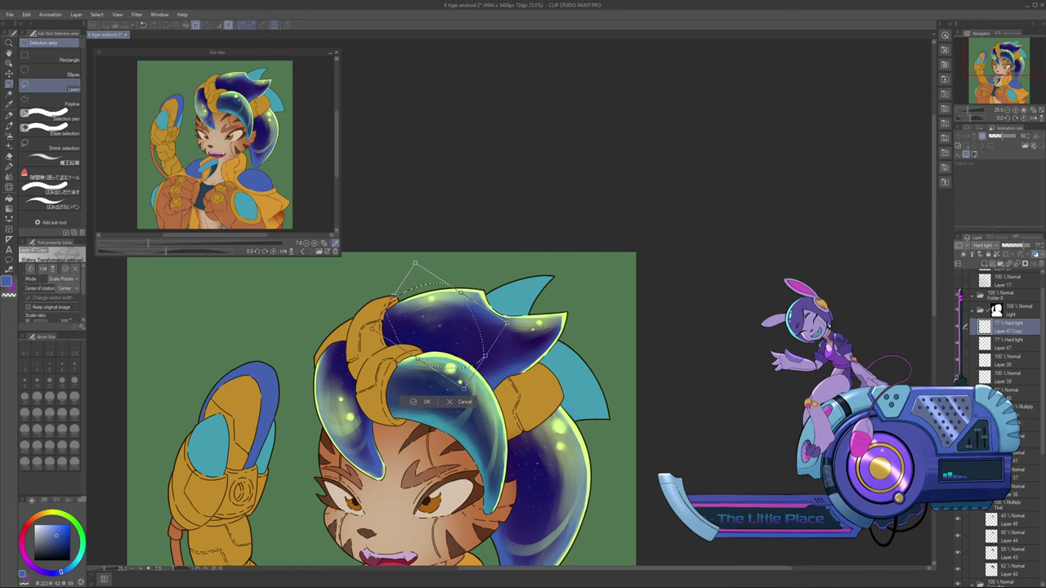
pyautogui.moveTo(460, 292)
pyautogui.mouseDown()
pyautogui.moveTo(470, 301)
pyautogui.moveTo(451, 302)
pyautogui.moveTo(456, 312)
pyautogui.moveTo(466, 302)
pyautogui.mouseUp()
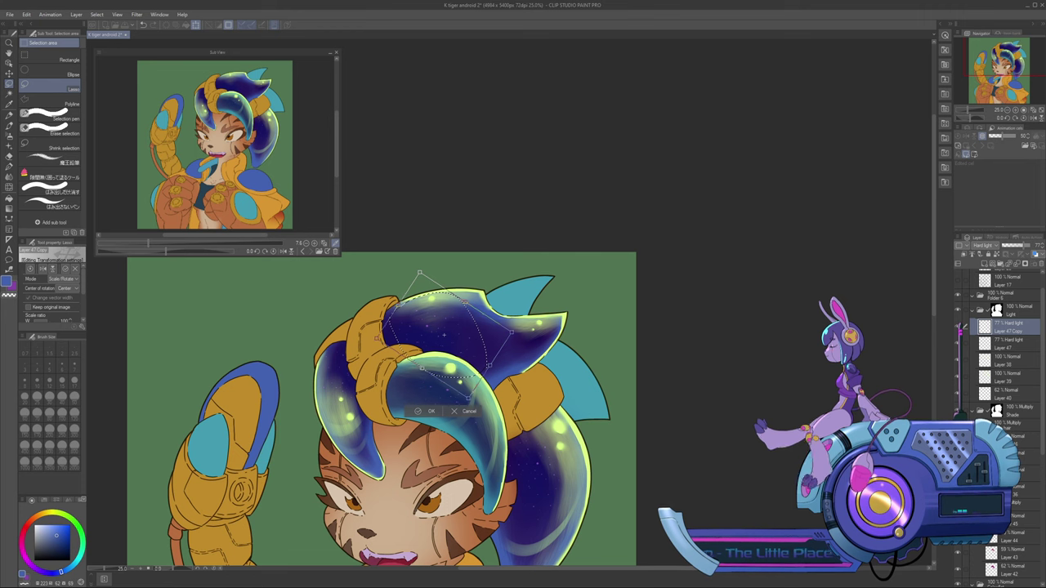
pyautogui.moveTo(491, 371); pyautogui.dragTo(493, 369)
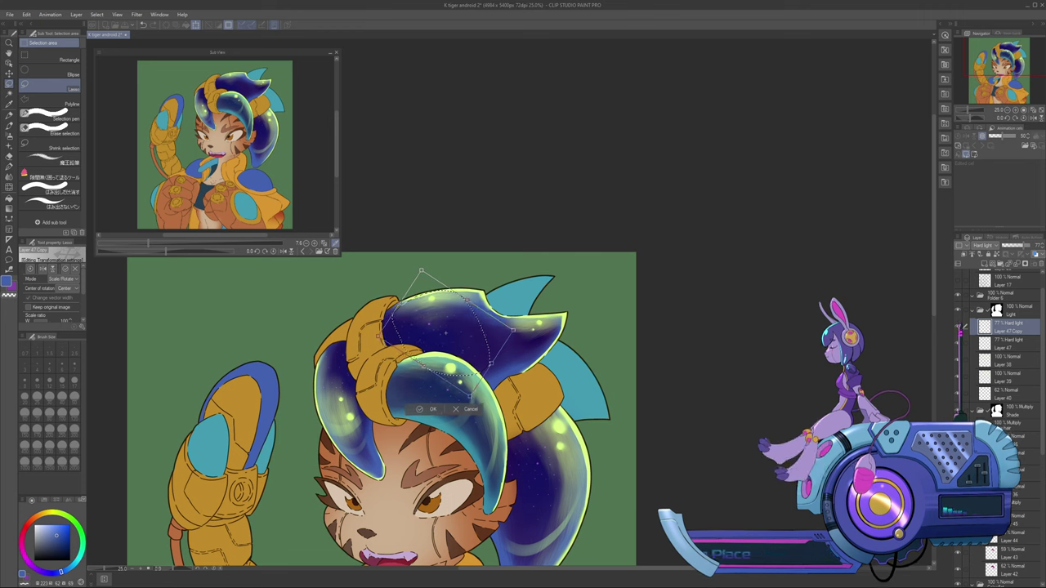
pyautogui.moveTo(445, 332); pyautogui.dragTo(475, 336)
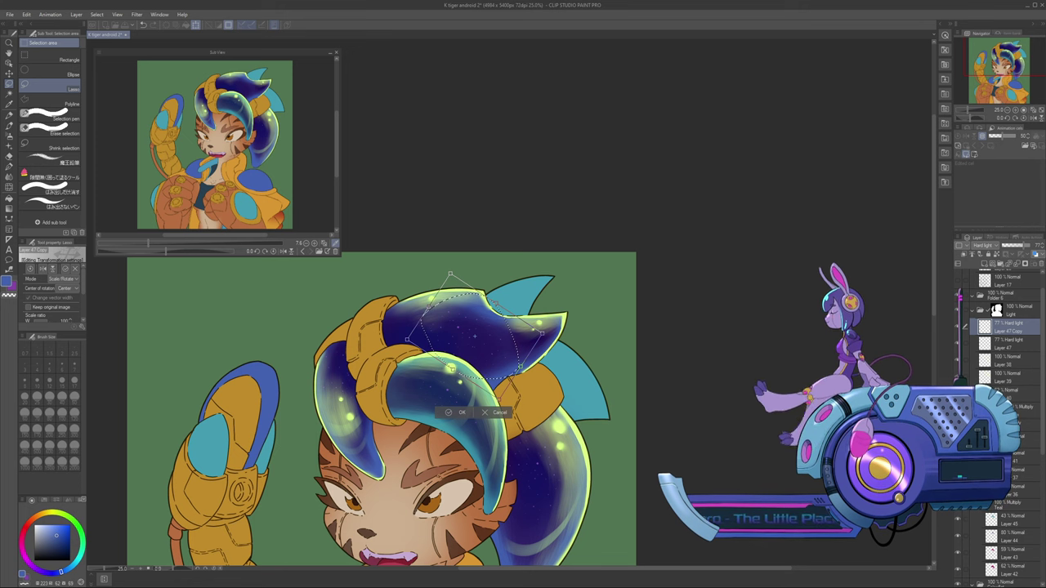
pyautogui.press('Return')
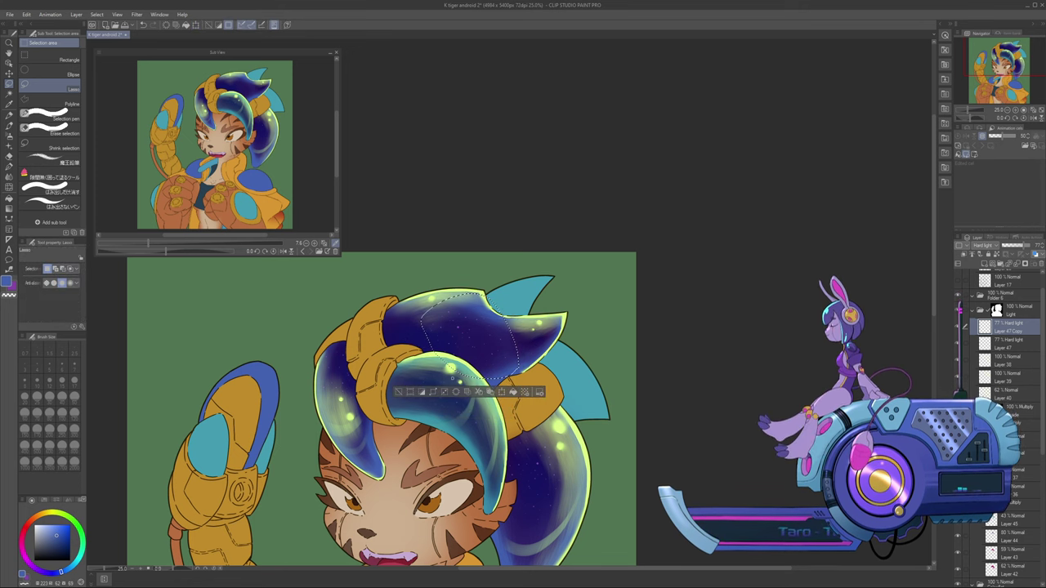
# Switch to the Soft eraser at size 250 and deselect the star specks on the top hair lock
pyautogui.click(9, 156)
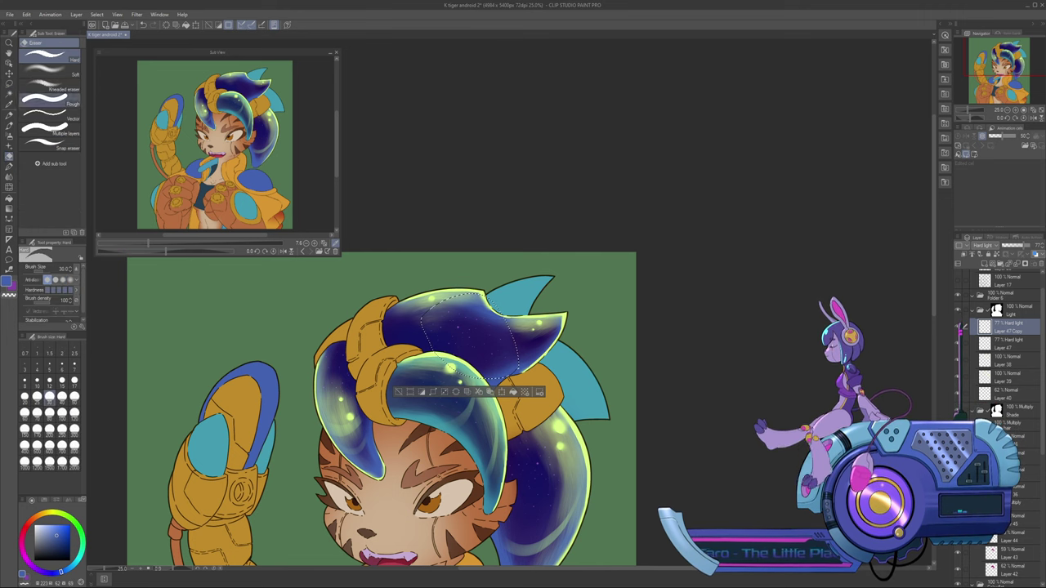
pyautogui.click(49, 70)
pyautogui.press('[')
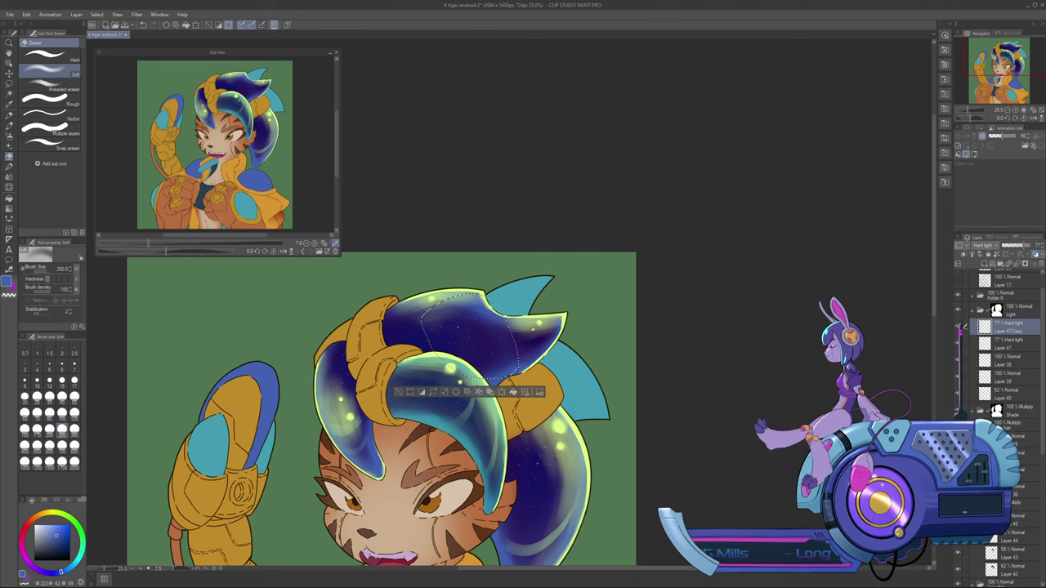
pyautogui.hotkey('ctrl', 'd')
# Duplicate the star specks onto another layer and place the copy, rotated, over the pointed tip of the top hair lock
pyautogui.hotkey('ctrl', 'c')
pyautogui.hotkey('ctrl', 'v')
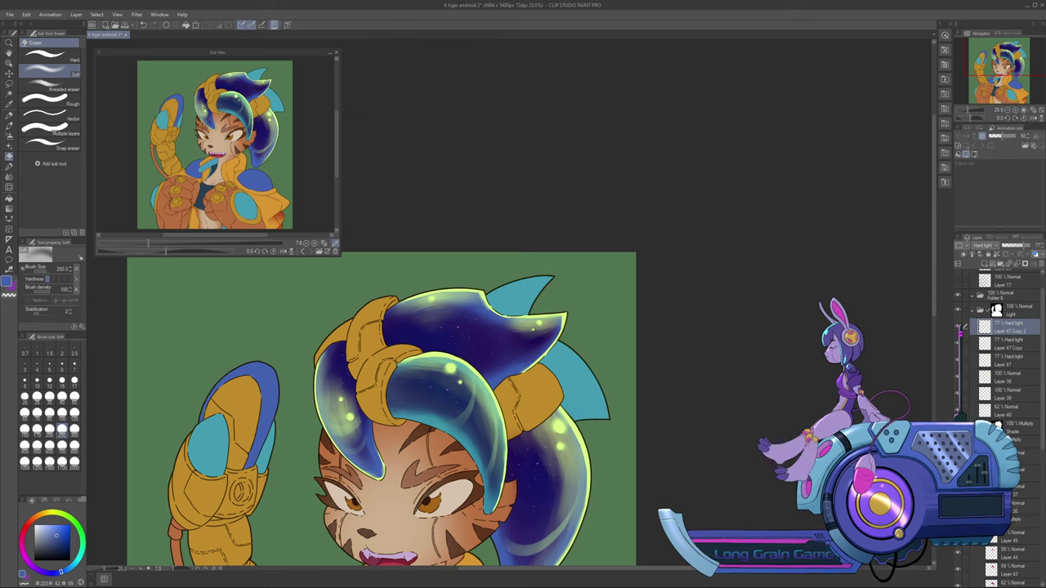
pyautogui.hotkey('ctrl', 't')
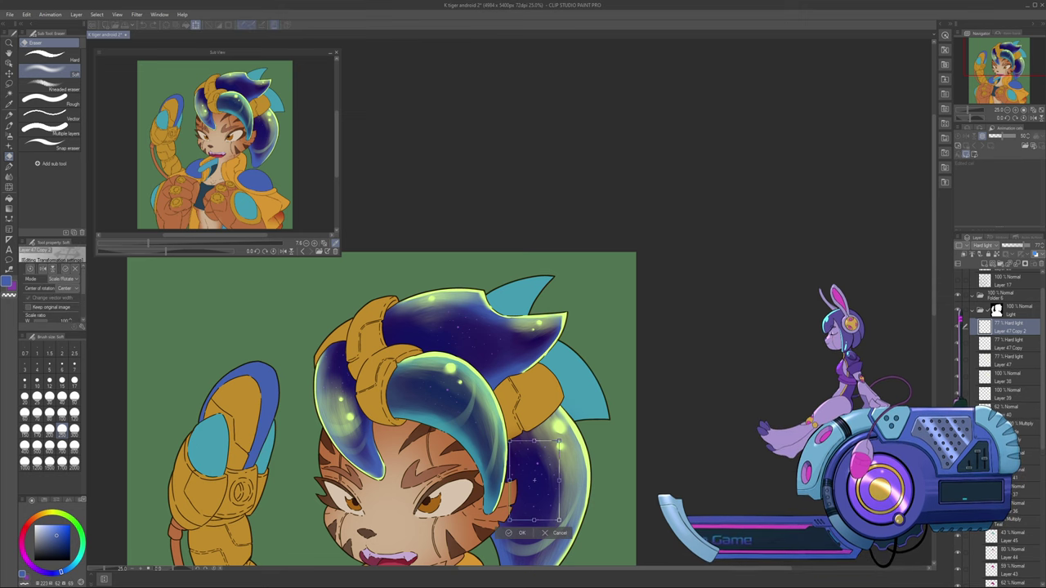
pyautogui.moveTo(535, 471); pyautogui.dragTo(535, 339)
pyautogui.moveTo(567, 290); pyautogui.dragTo(593, 347)
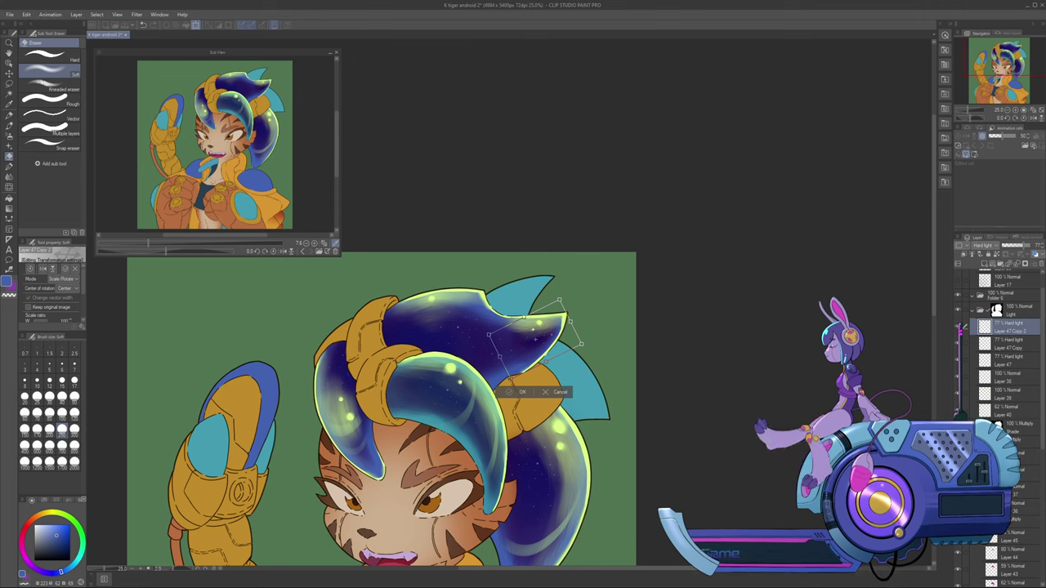
pyautogui.click(523, 392)
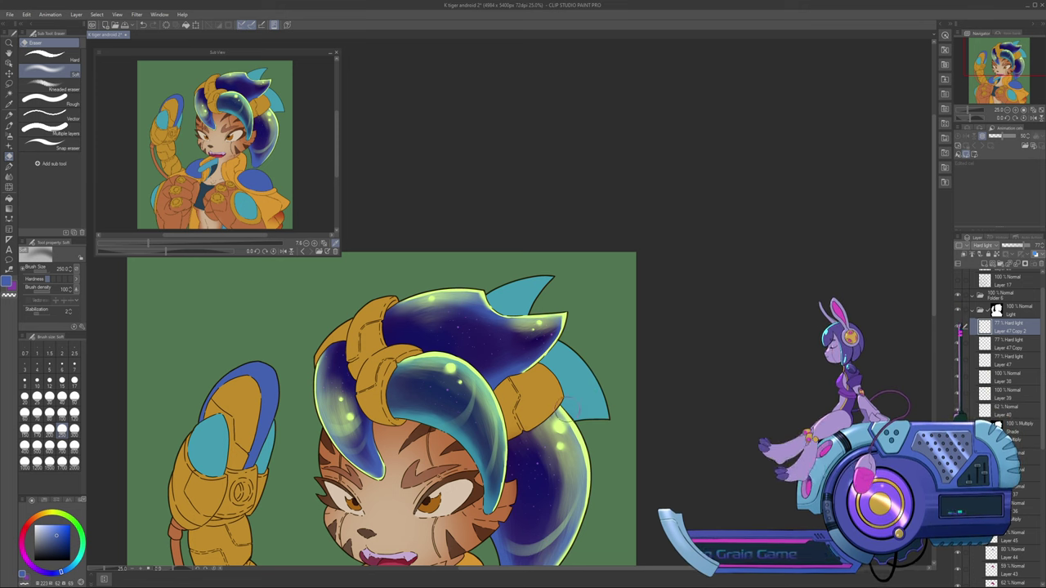
# Merge the star speck copies down into Layer 47
pyautogui.hotkey('ctrl', 'e')
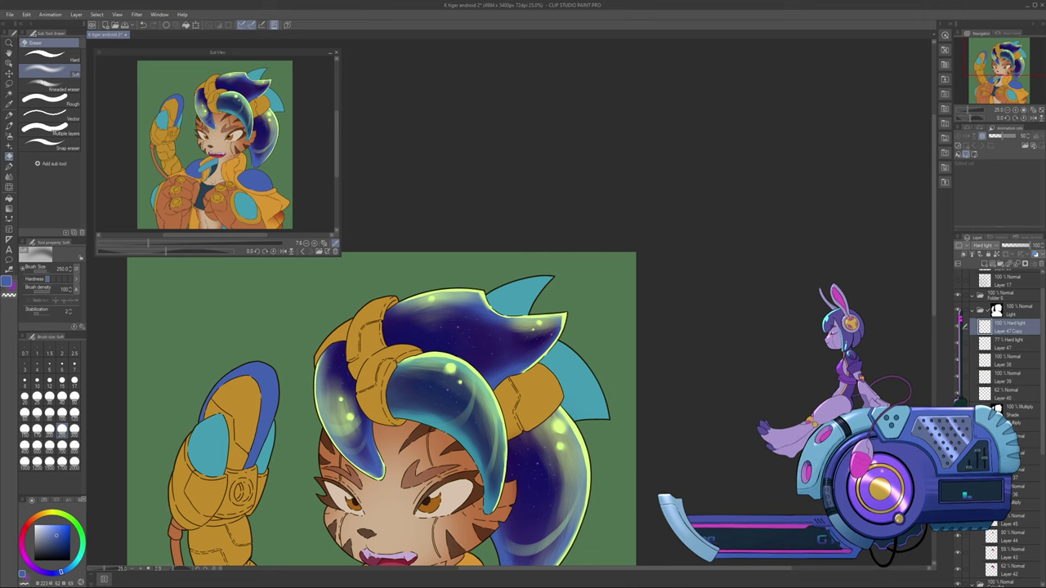
pyautogui.hotkey('ctrl', 'z')
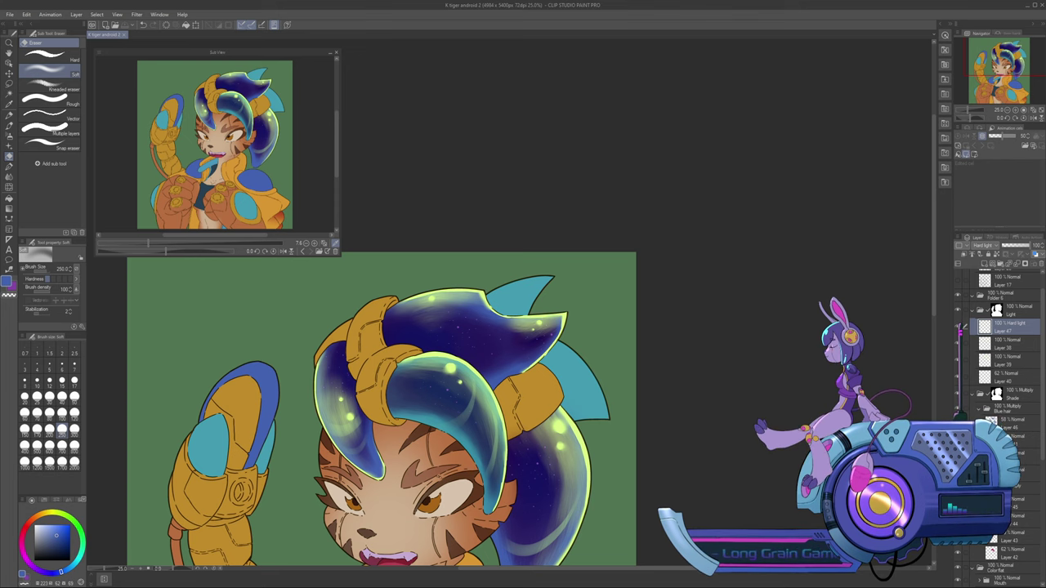
# Switch to the G-pen with a dark magenta from the standard color set and test a stroke on the jacket edge beside the midriff
pyautogui.moveTo(441, 457); pyautogui.dragTo(499, 143)
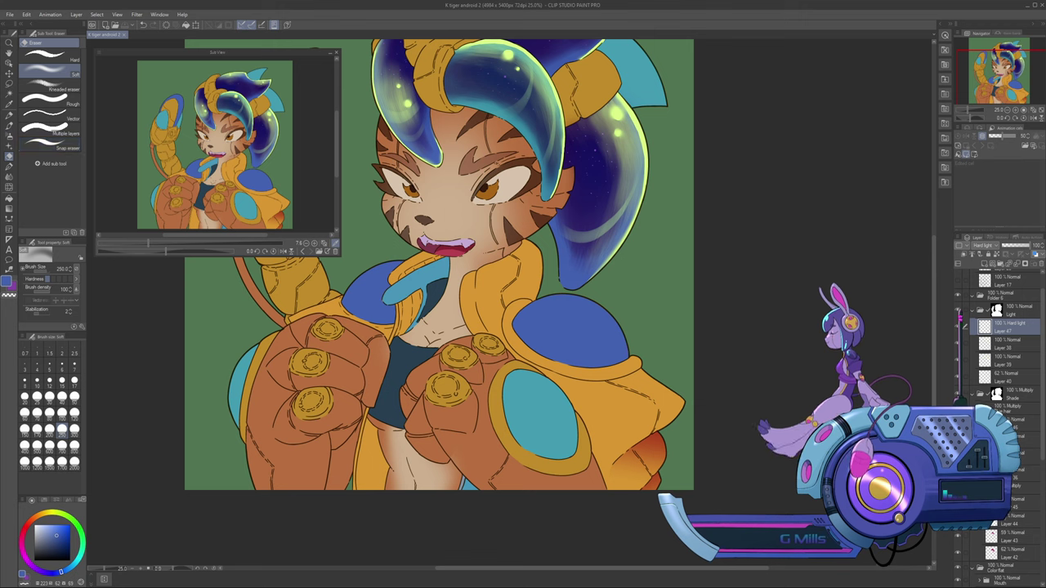
pyautogui.press('p')
pyautogui.click(44, 500)
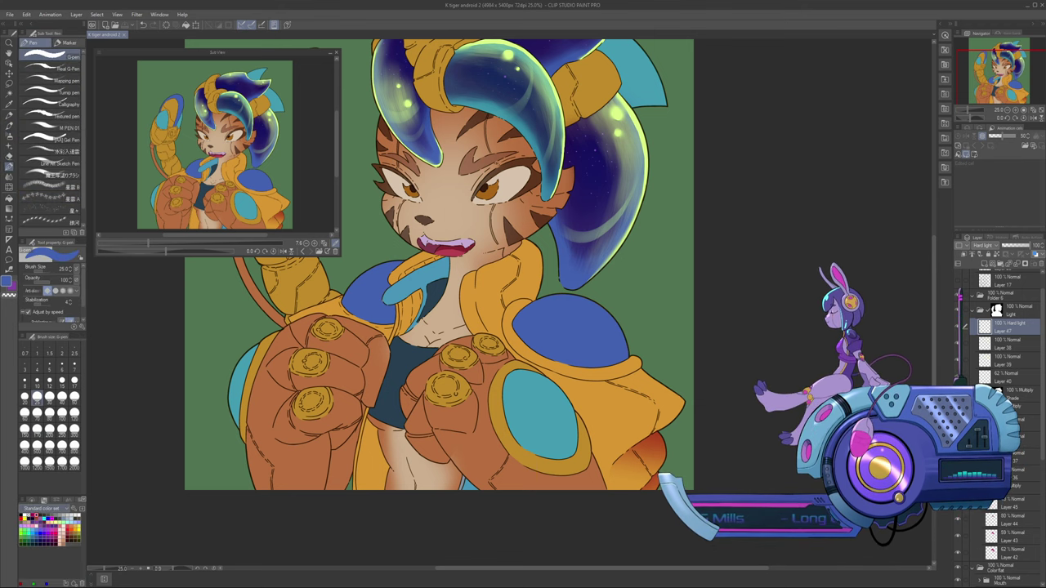
pyautogui.click(35, 515)
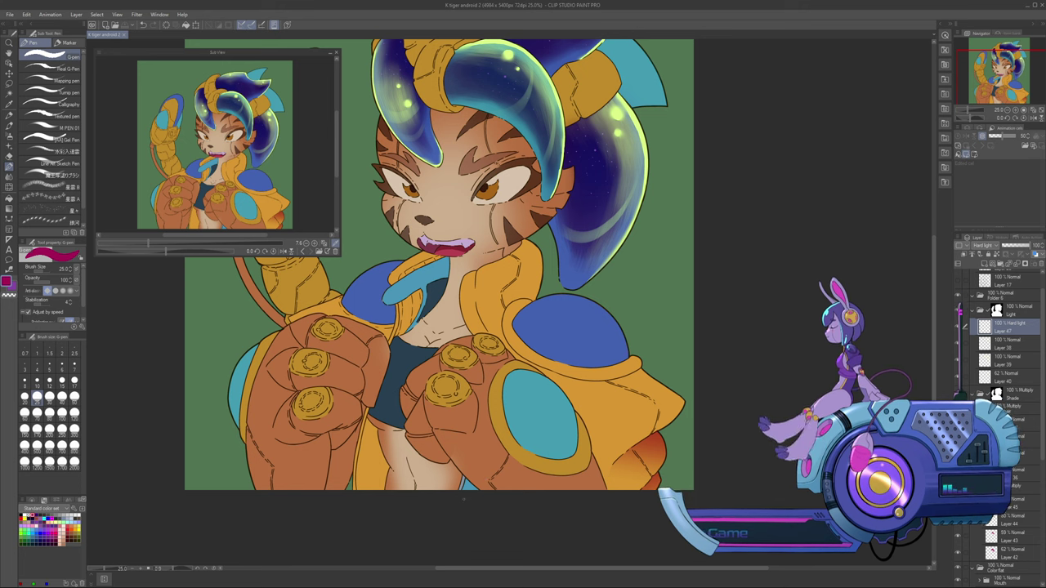
pyautogui.moveTo(370, 427); pyautogui.dragTo(363, 468)
pyautogui.hotkey('ctrl', 'z')
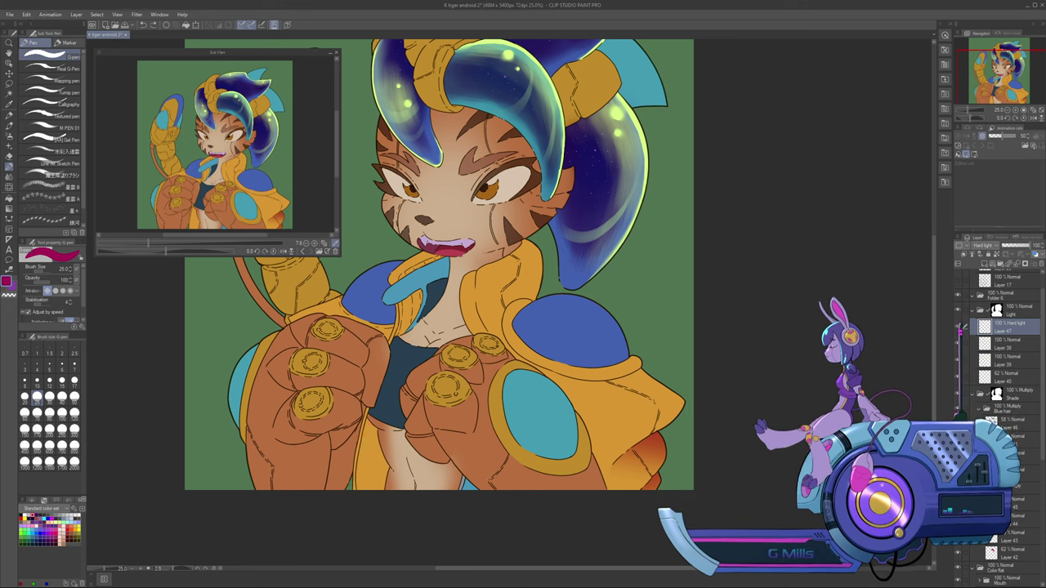
# Select Layer 36 in the Shade folder as the layer for the magenta shading
pyautogui.scroll(-3, 1000, 343)
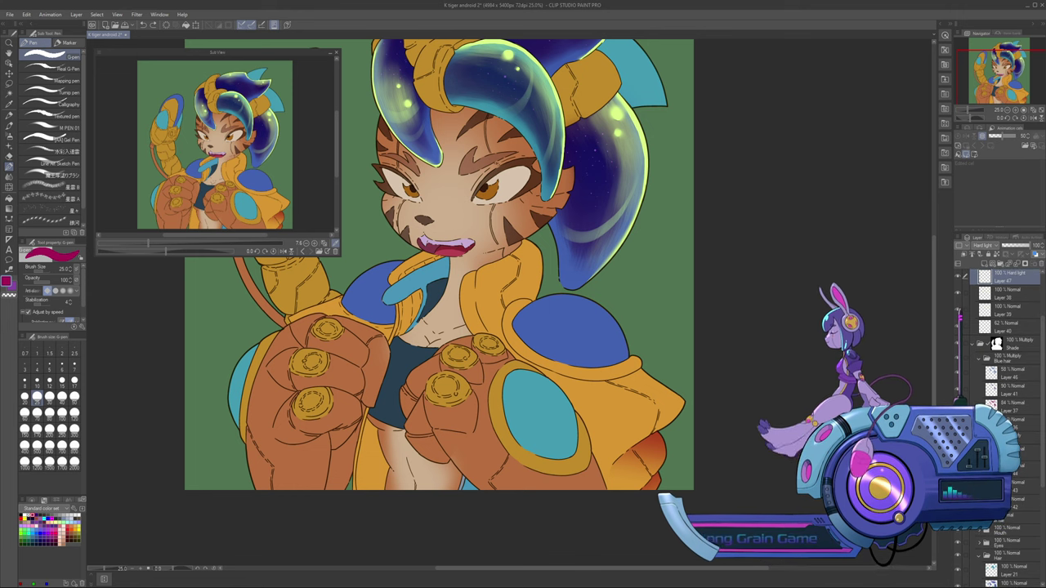
pyautogui.click(1028, 437)
pyautogui.scroll(-2, 1009, 409)
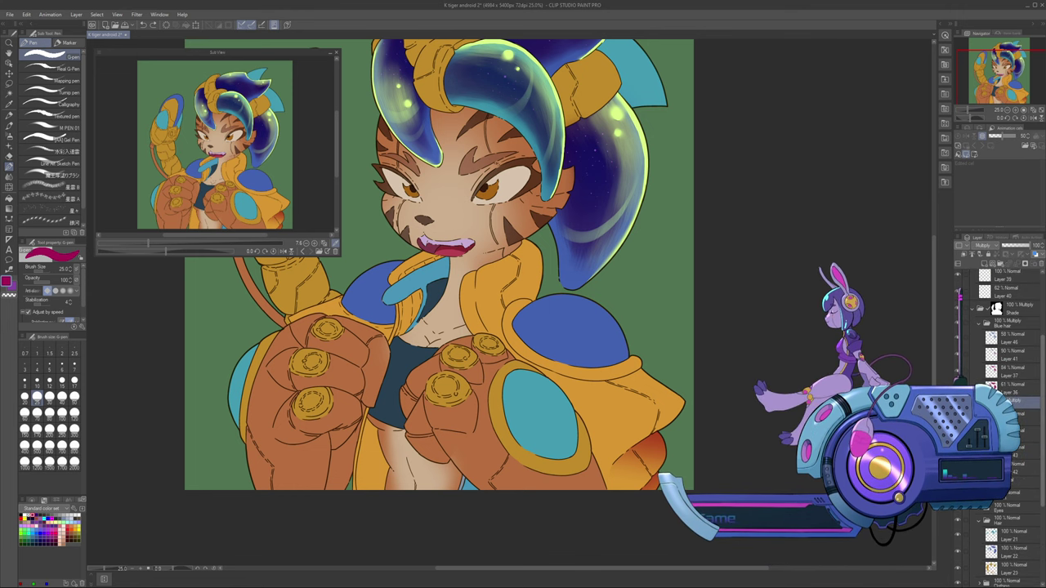
pyautogui.scroll(2, 1001, 343)
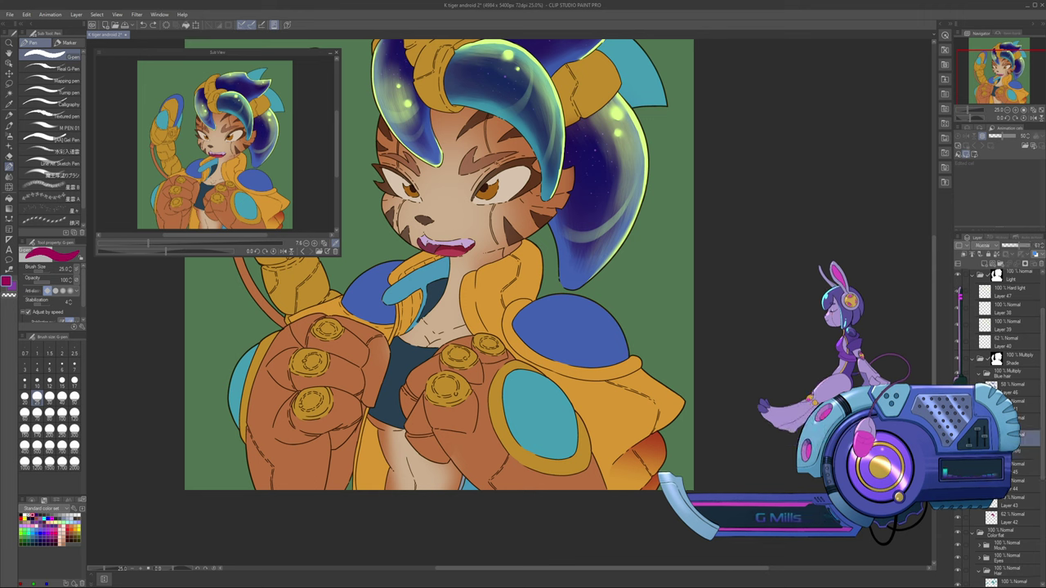
pyautogui.click(957, 439)
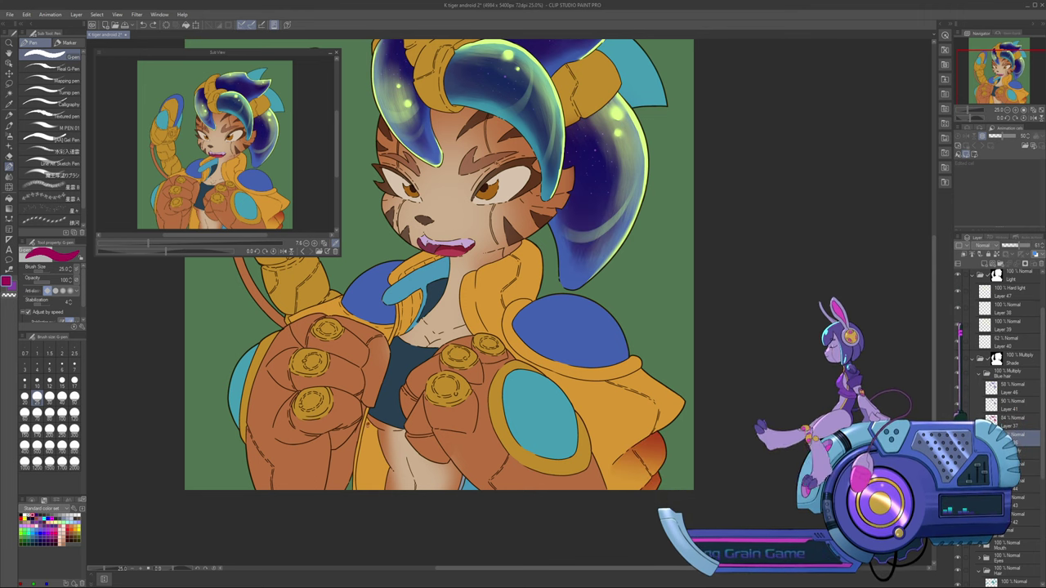
# Try a magenta shading stroke on the jacket edge beside the midriff, enlarging the G-pen to size 40
pyautogui.moveTo(368, 425)
pyautogui.mouseDown()
pyautogui.moveTo(357, 474)
pyautogui.moveTo(359, 463)
pyautogui.mouseUp()
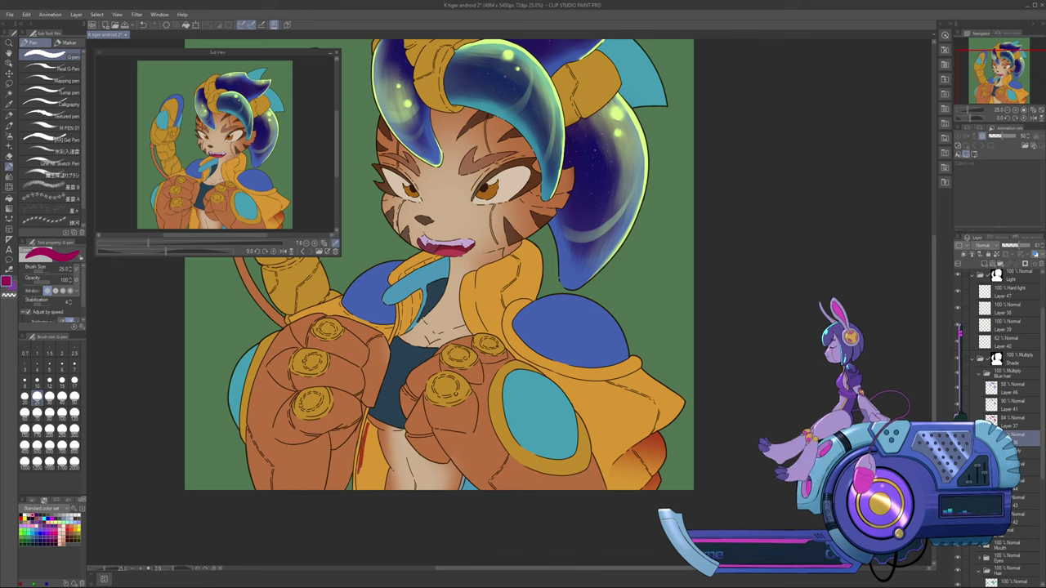
pyautogui.press(']')
pyautogui.press(']')
pyautogui.hotkey('ctrl', 'z')
pyautogui.hotkey('ctrl', 'z')
pyautogui.hotkey('ctrl', 'z')
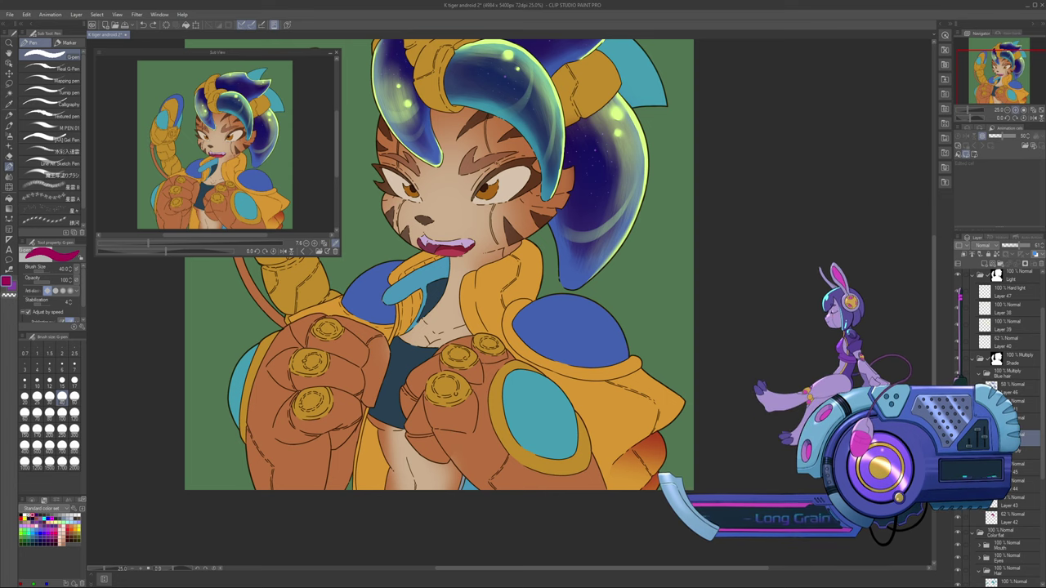
# Try magenta G-pen shading strokes on the face beside the front hair locks
pyautogui.hotkey('ctrl', '+')
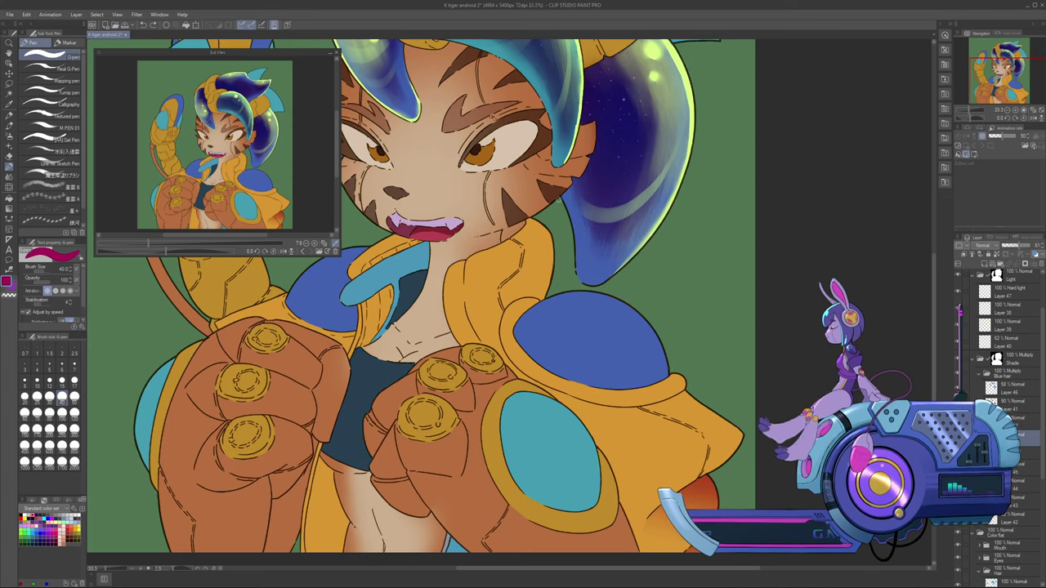
pyautogui.moveTo(560, 198); pyautogui.dragTo(530, 215)
pyautogui.hotkey('ctrl', 'z')
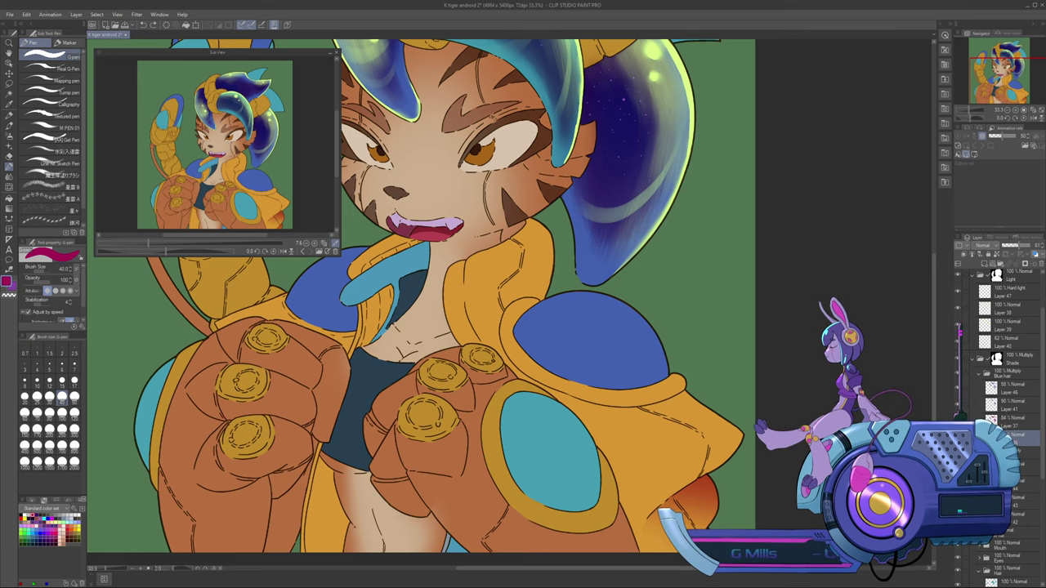
pyautogui.scroll(5, 786, 340)
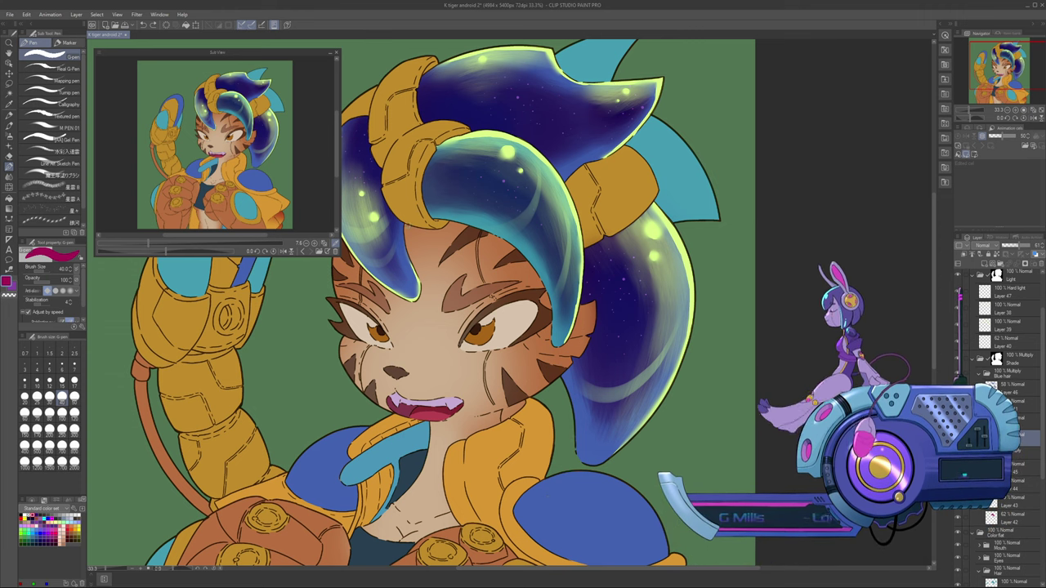
pyautogui.moveTo(405, 224); pyautogui.dragTo(423, 286)
pyautogui.hotkey('ctrl', 'z')
pyautogui.hotkey('ctrl', 'z')
pyautogui.hotkey('ctrl', 'z')
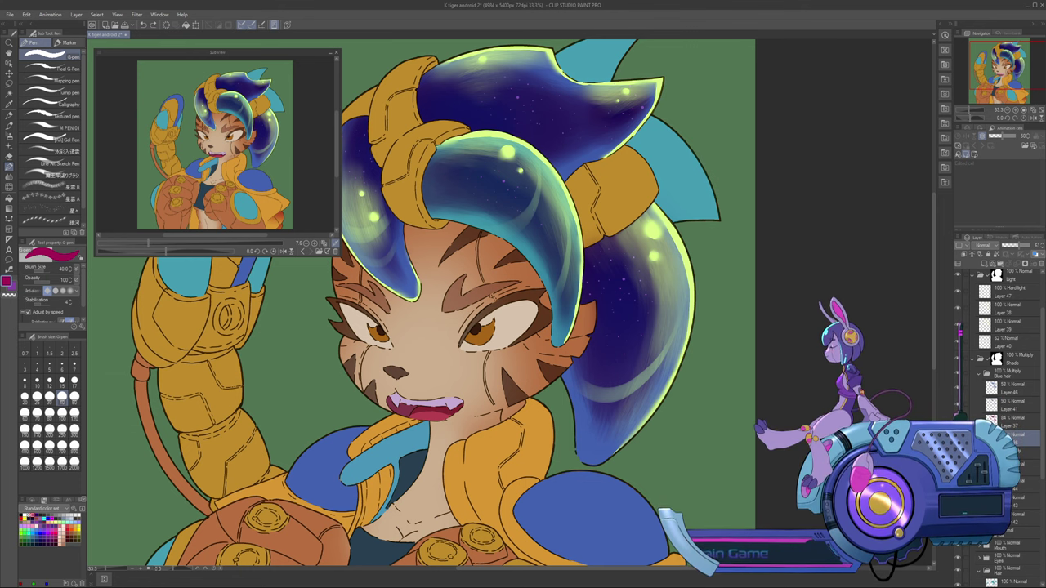
# Lasso the face area beneath the front hair lock and shade it with a dark magenta Foreground to transparent gradient
pyautogui.press('m')
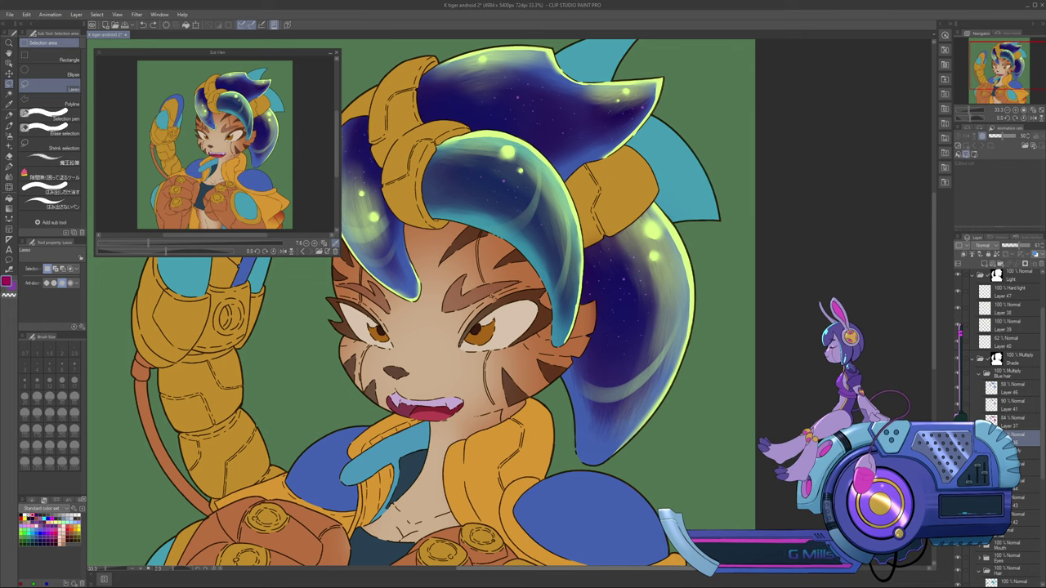
pyautogui.moveTo(539, 568); pyautogui.dragTo(506, 568)
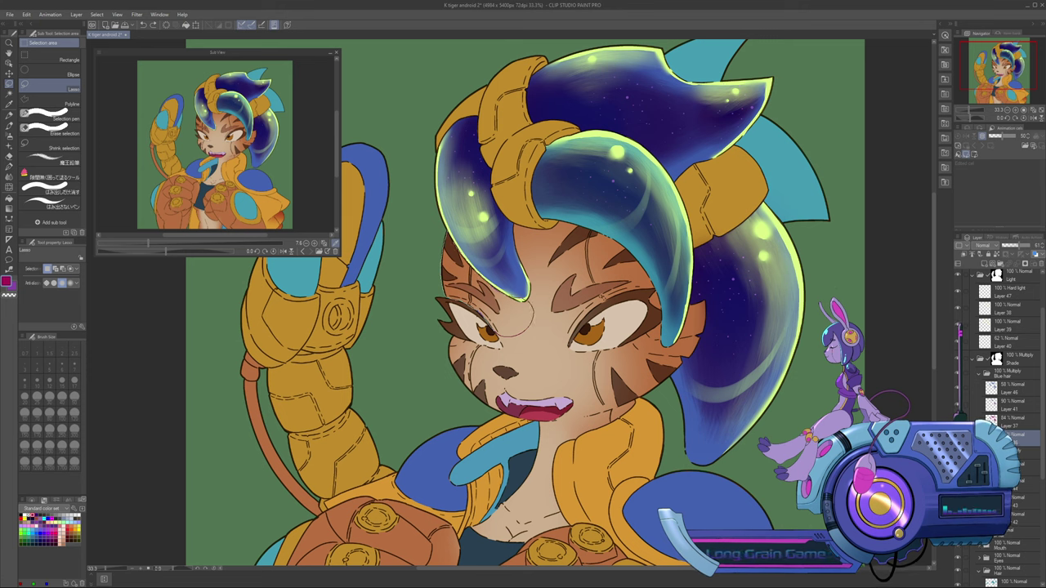
pyautogui.moveTo(513, 323); pyautogui.dragTo(500, 310)
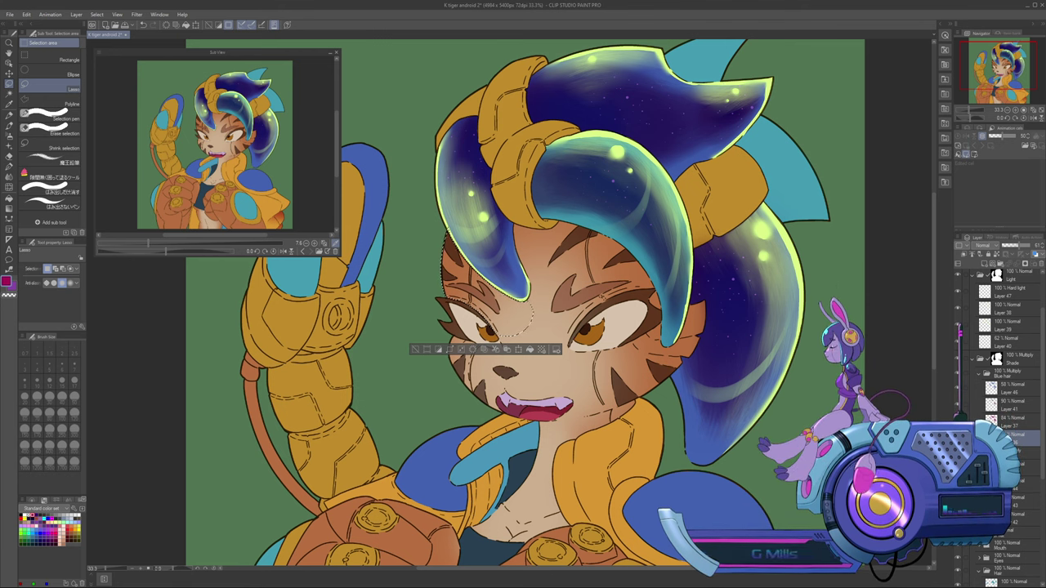
pyautogui.press('g')
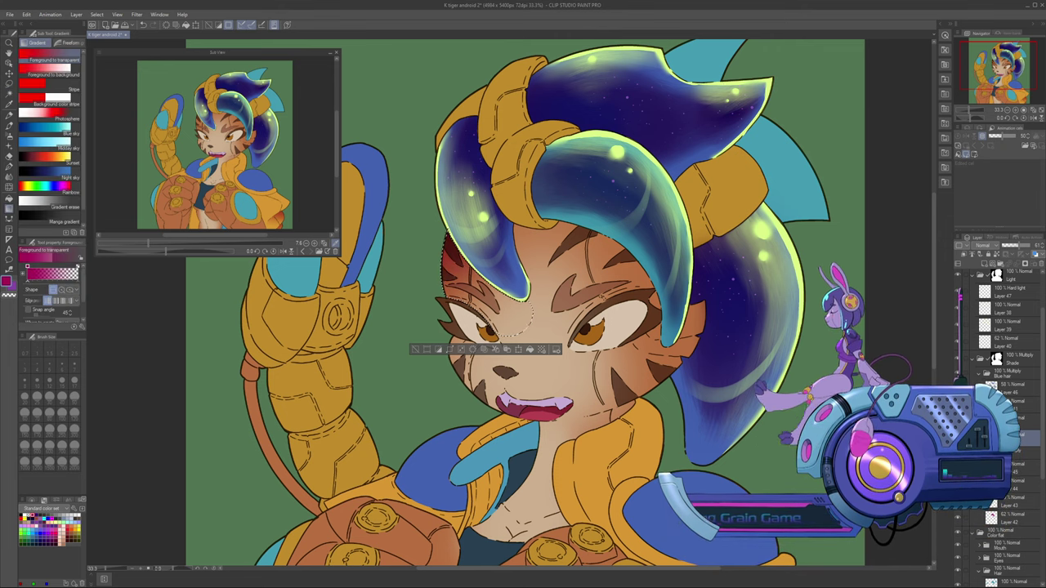
pyautogui.hotkey('ctrl', 'd')
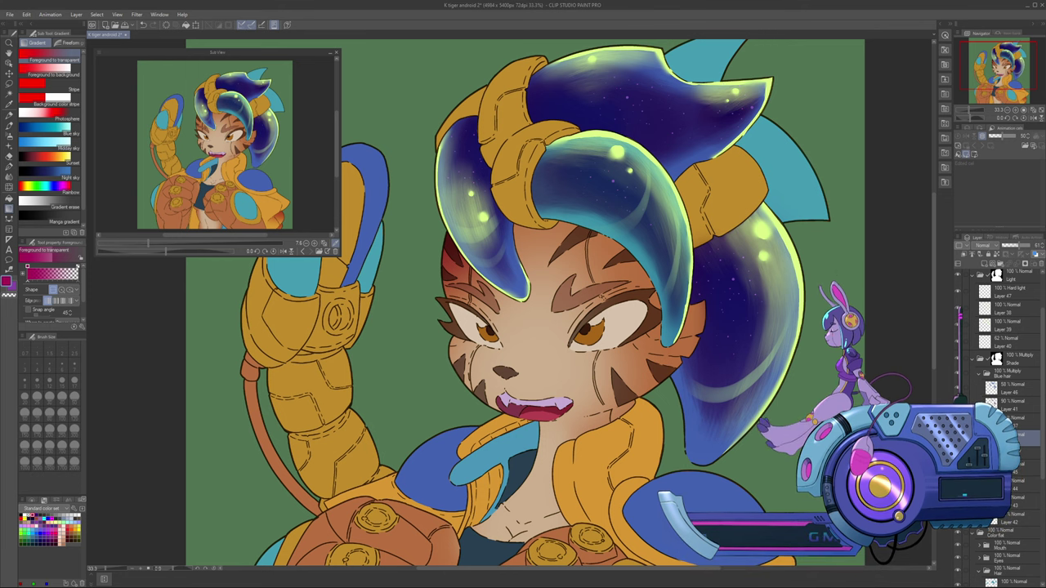
# Restore the face selection, add the lower sleeve corner to it with the Lasso, and move the selected shading onto a new layer
pyautogui.hotkey('ctrl', 'z')
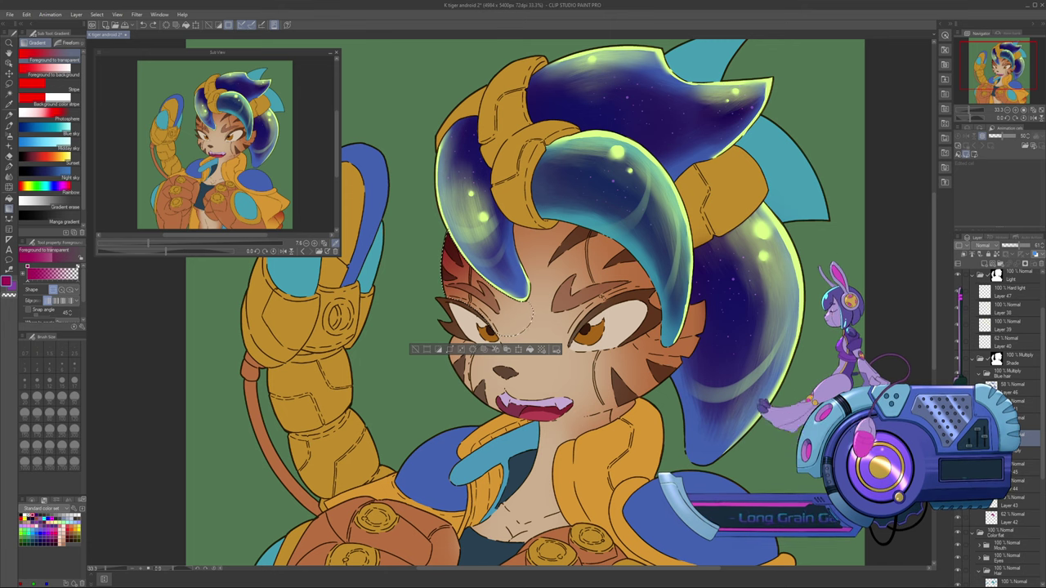
pyautogui.moveTo(523, 408); pyautogui.dragTo(410, 94)
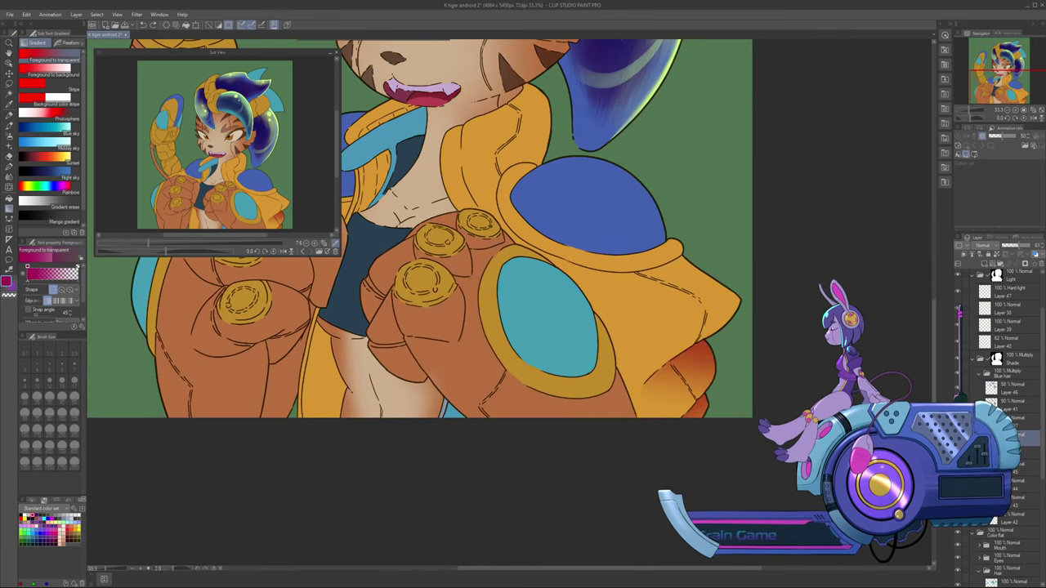
pyautogui.press('m')
pyautogui.moveTo(749, 315)
pyautogui.mouseDown()
pyautogui.moveTo(690, 438)
pyautogui.moveTo(609, 372)
pyautogui.mouseUp()
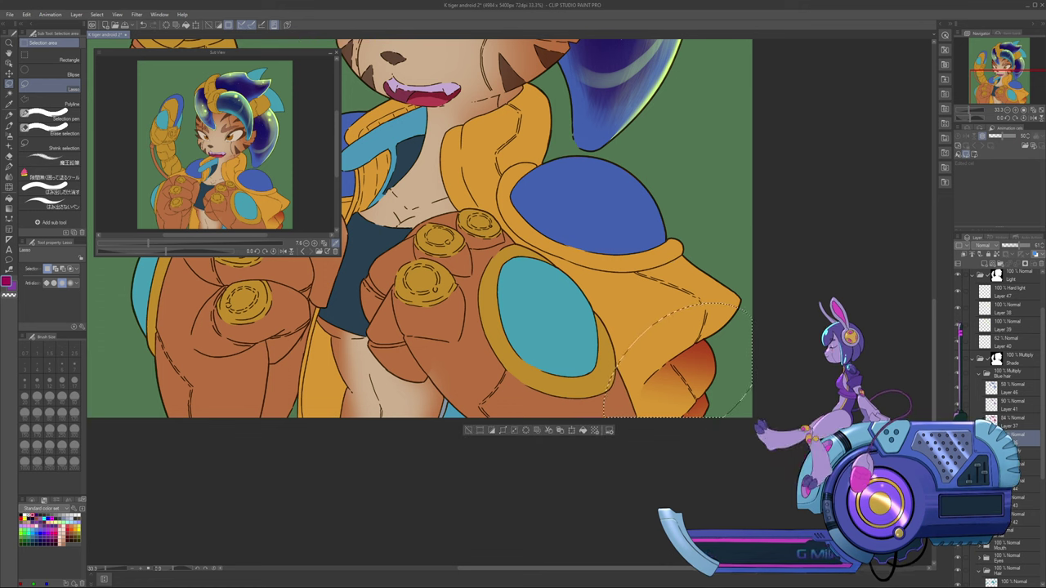
pyautogui.press('Delete')
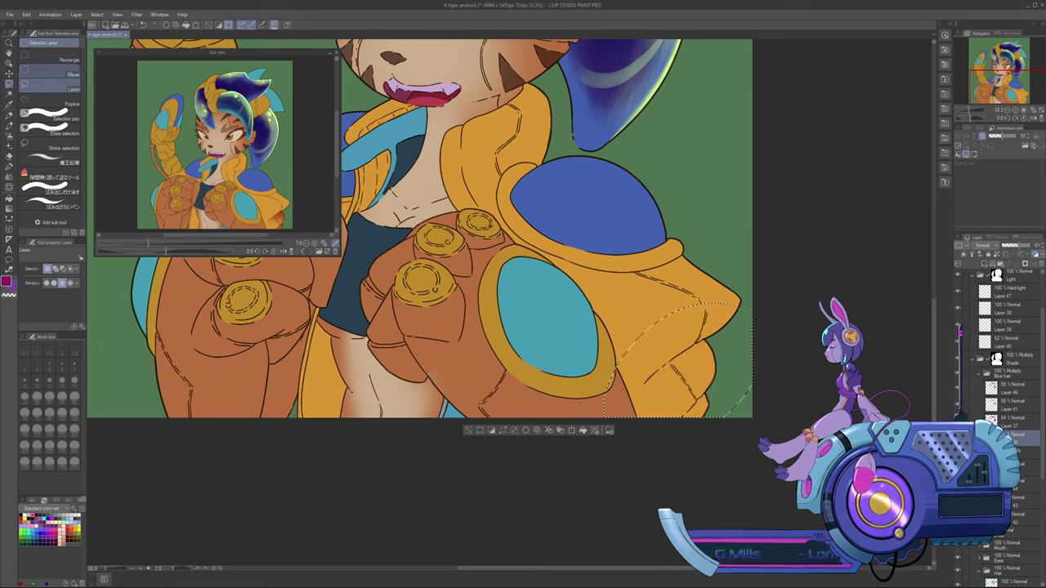
pyautogui.hotkey('ctrl', 'z')
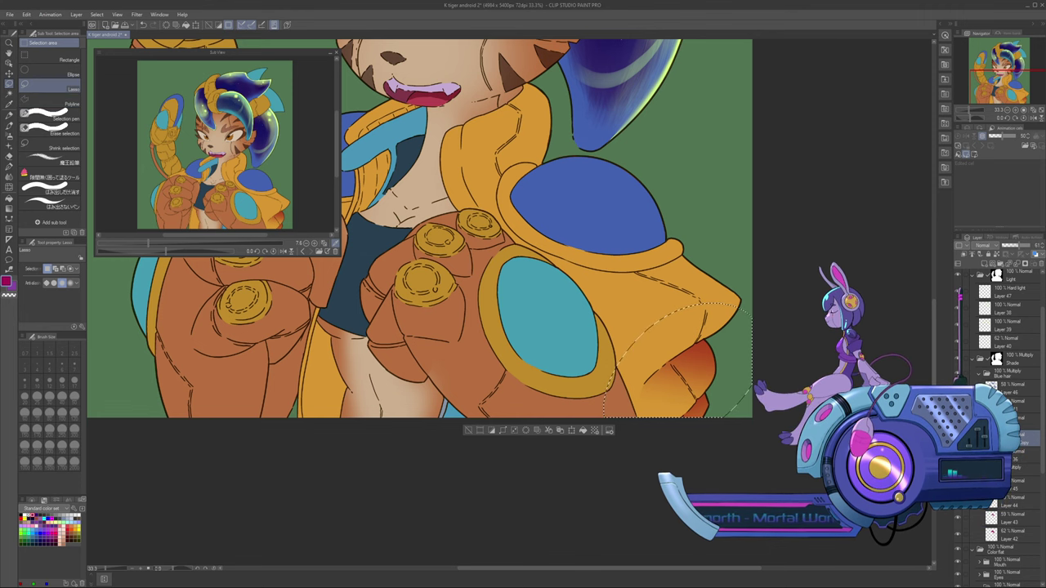
# Adjust the opacity of Layer 36 Copy, which holds the separated face and sleeve shading, and deselect
pyautogui.moveTo(490, 172); pyautogui.dragTo(687, 510)
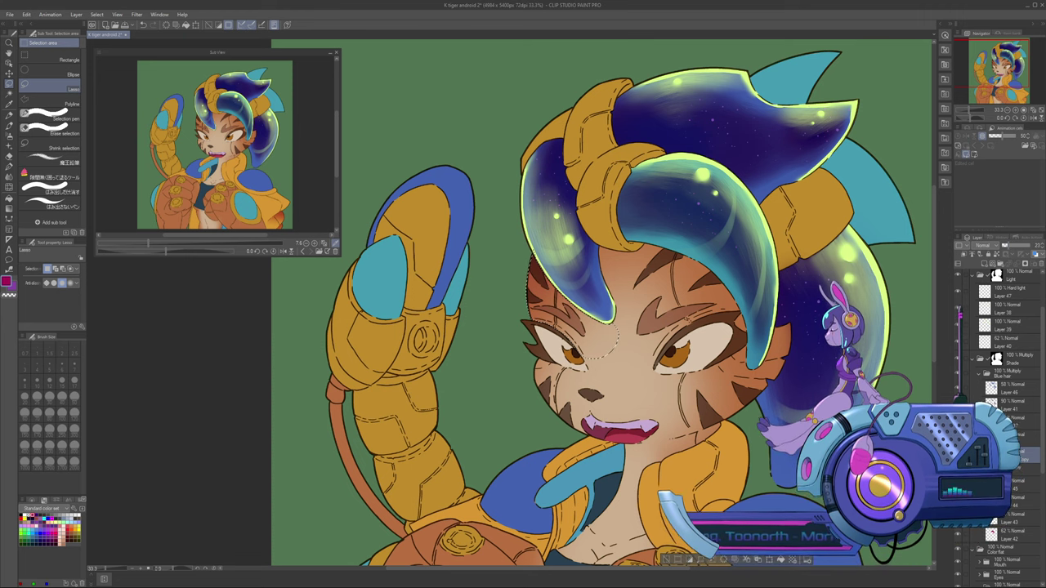
pyautogui.moveTo(605, 441)
pyautogui.mouseDown()
pyautogui.moveTo(492, 107)
pyautogui.moveTo(523, 162)
pyautogui.moveTo(536, 226)
pyautogui.mouseUp()
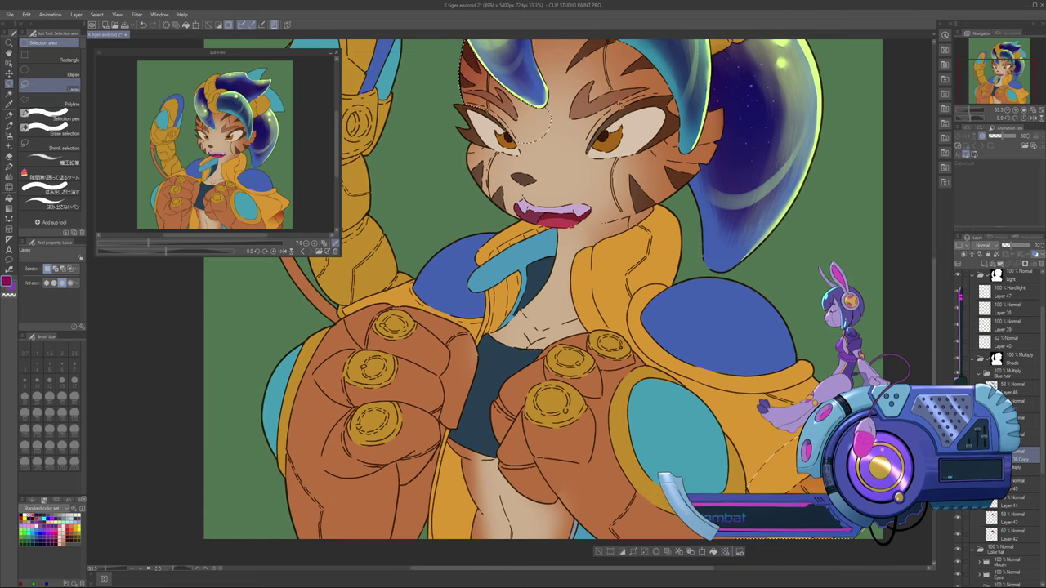
pyautogui.click(1018, 245)
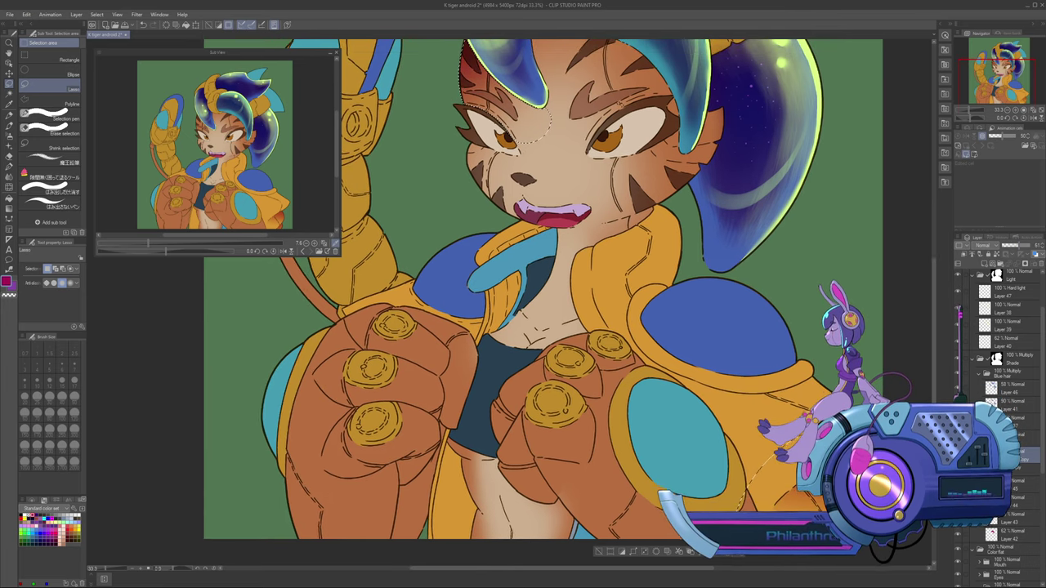
pyautogui.hotkey('ctrl', 'd')
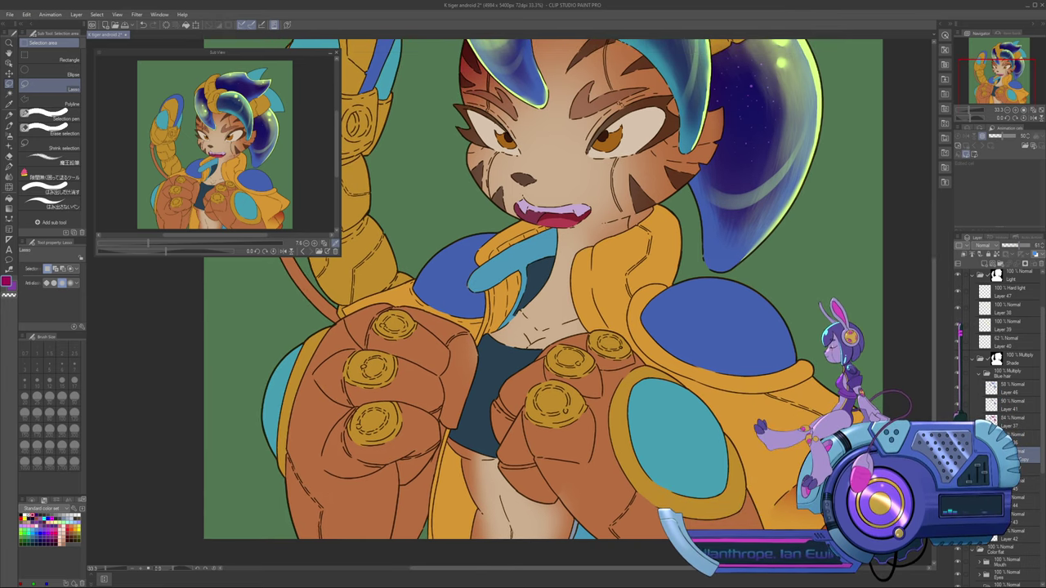
# Lasso the shading beside the front hair lock, cut and paste it onto its own layer, lower that layer's opacity and deselect
pyautogui.scroll(3, 522, 302)
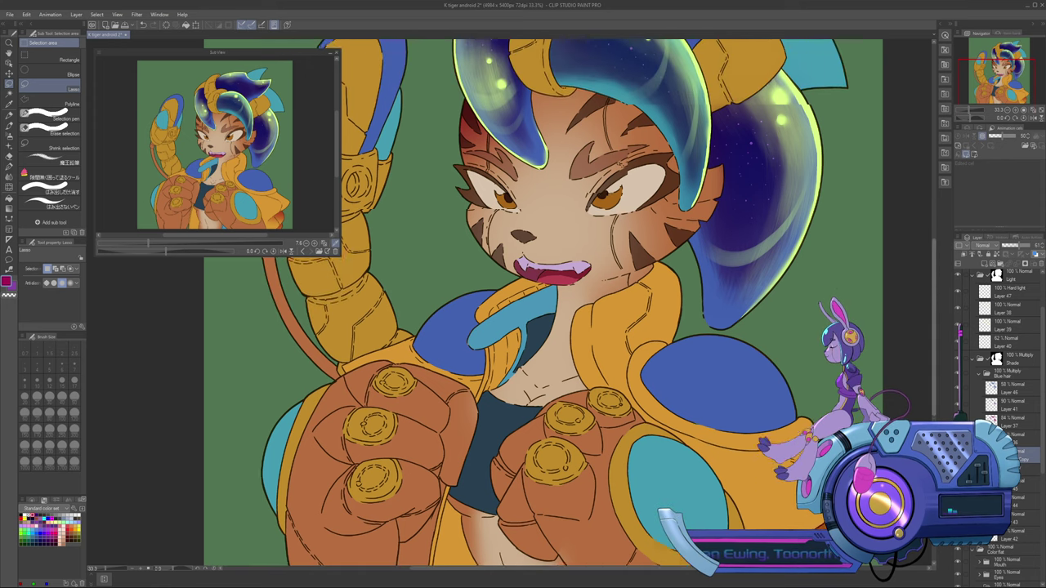
pyautogui.moveTo(470, 142); pyautogui.dragTo(397, 250)
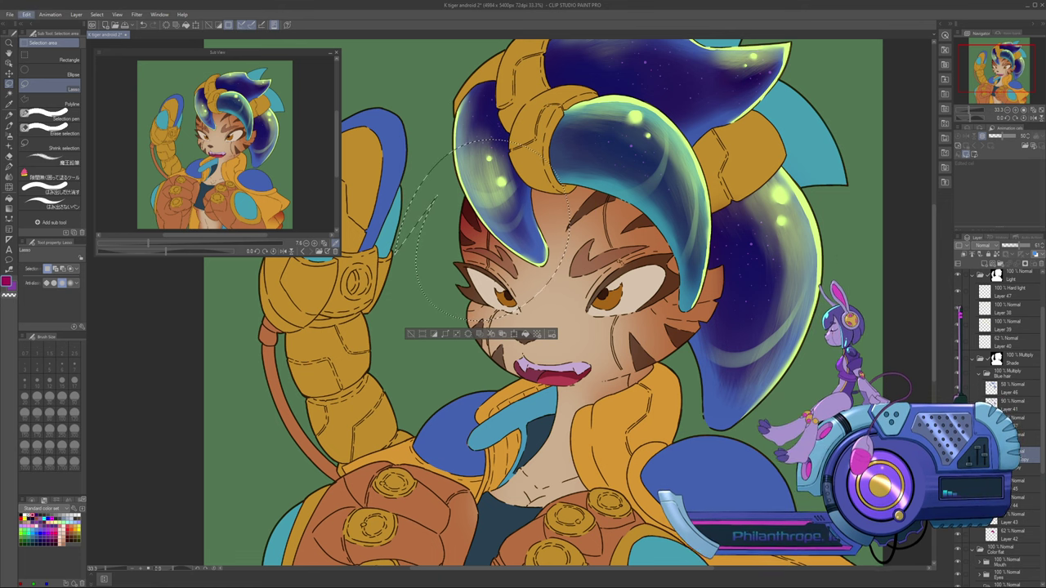
pyautogui.hotkey('ctrl', 't')
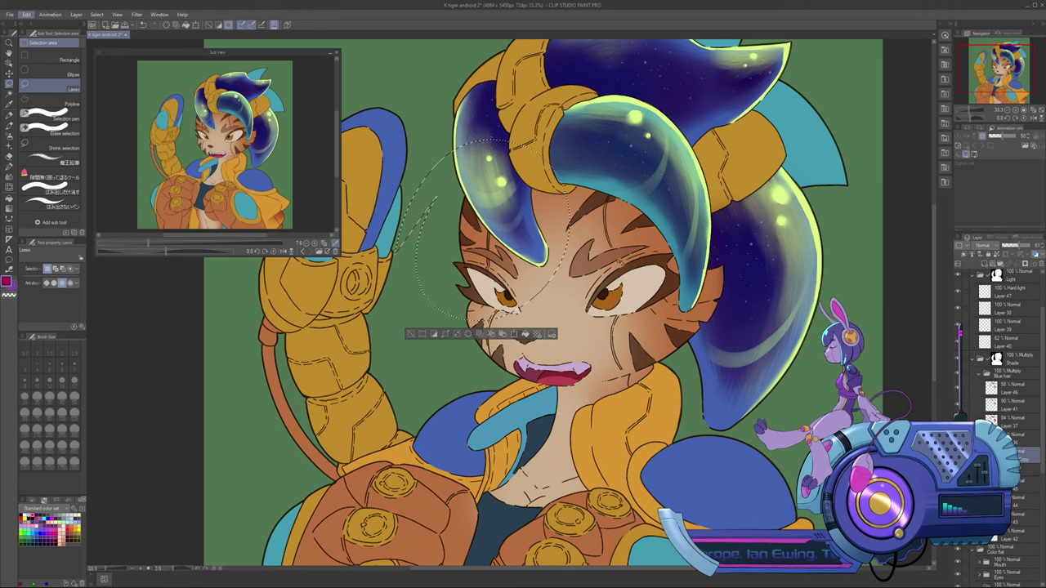
pyautogui.hotkey('ctrl', 'v')
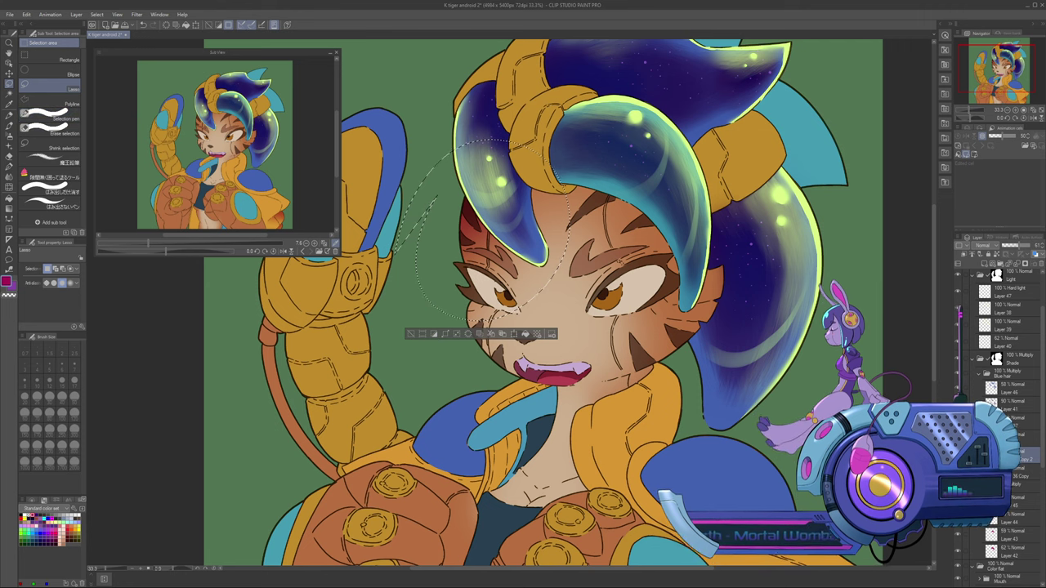
pyautogui.click(1010, 245)
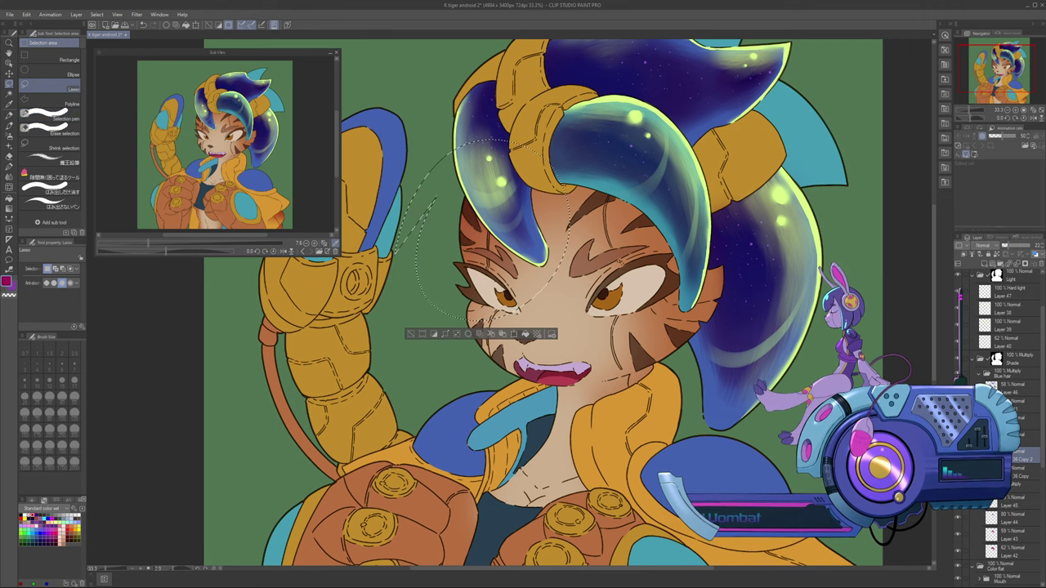
pyautogui.hotkey('ctrl', 'd')
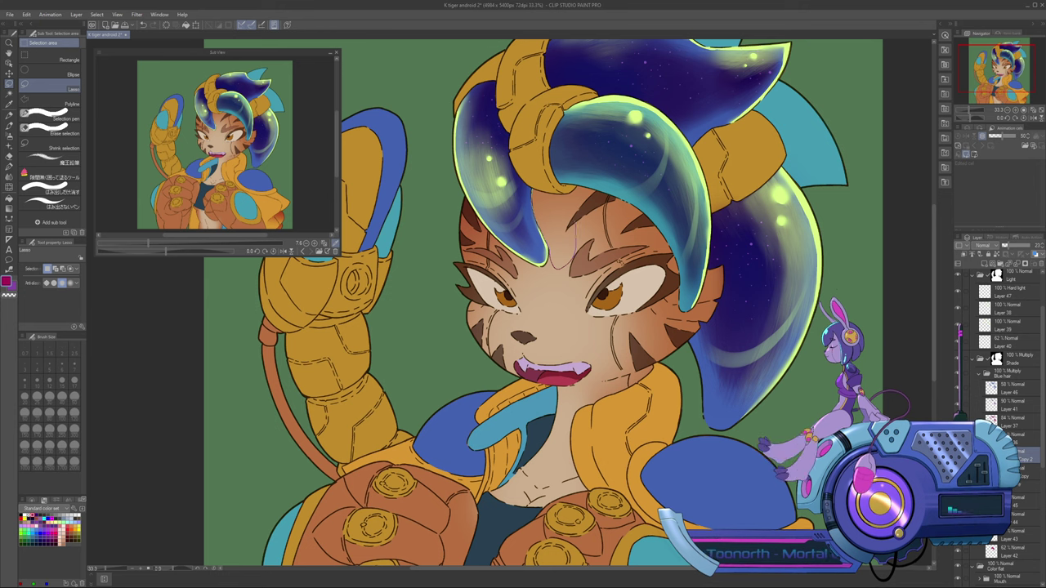
# Lasso the forehead between the hair locks down around the brow, shade it with the magenta Foreground to transparent gradient, and deselect
pyautogui.moveTo(565, 193); pyautogui.dragTo(533, 192)
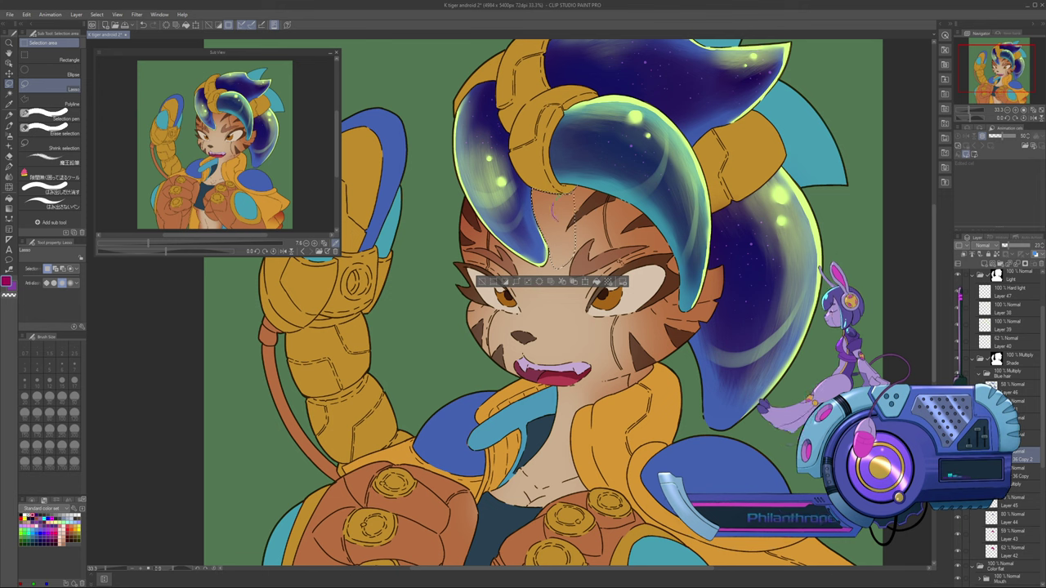
pyautogui.moveTo(557, 222); pyautogui.dragTo(608, 226)
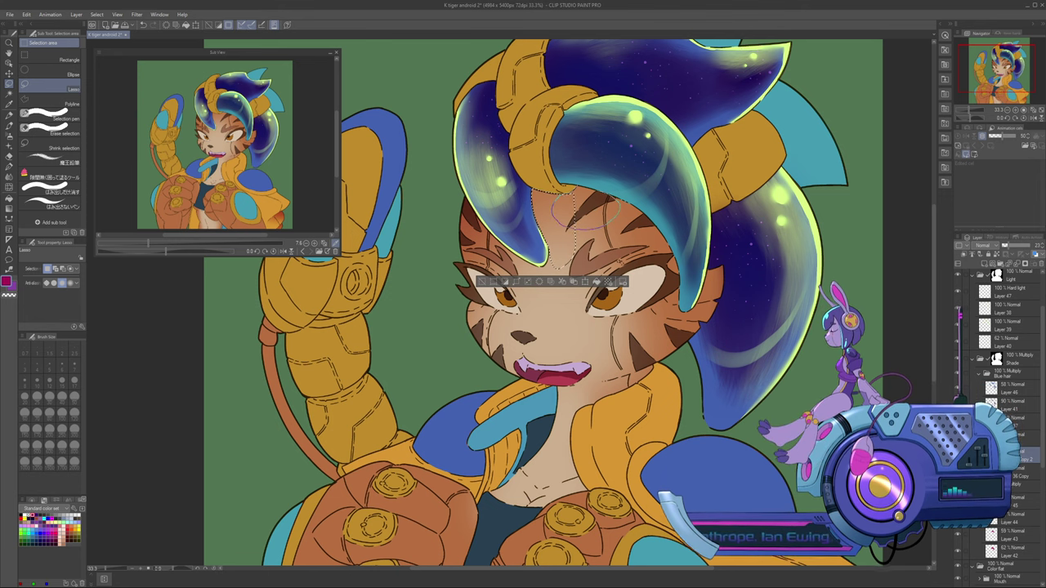
pyautogui.moveTo(618, 201); pyautogui.dragTo(566, 194)
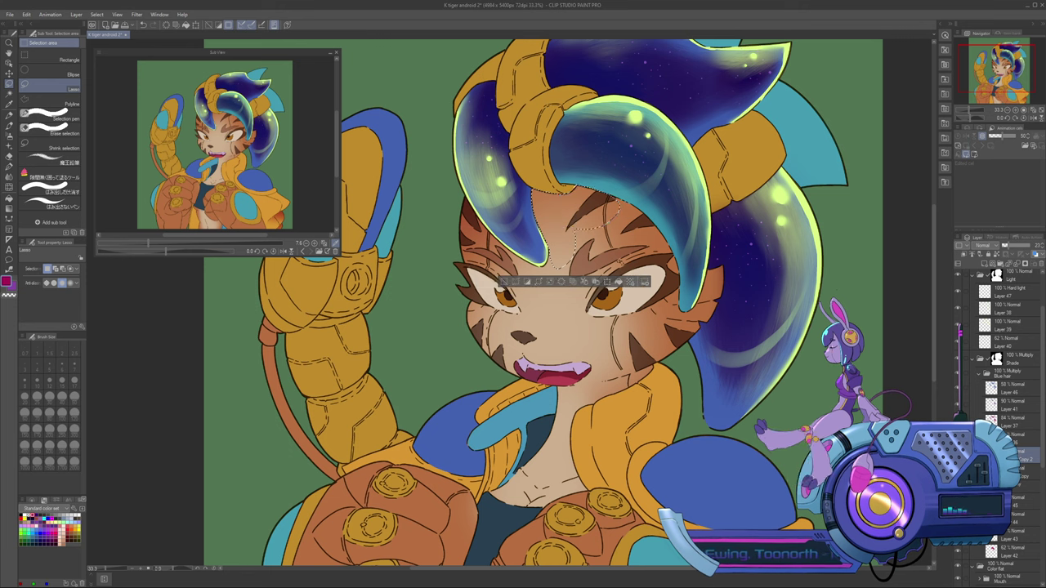
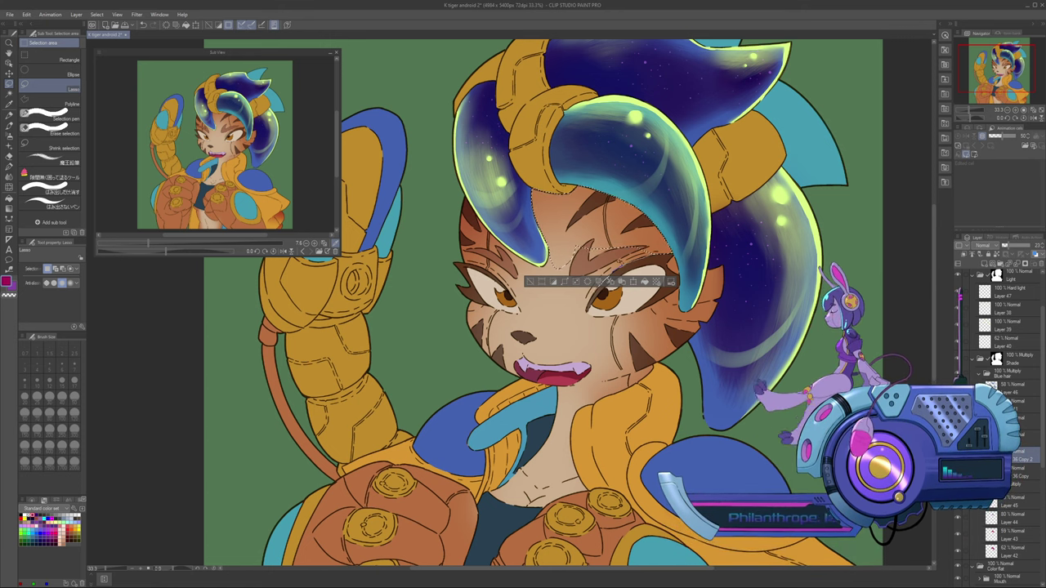
pyautogui.hotkey('ctrl', 'z')
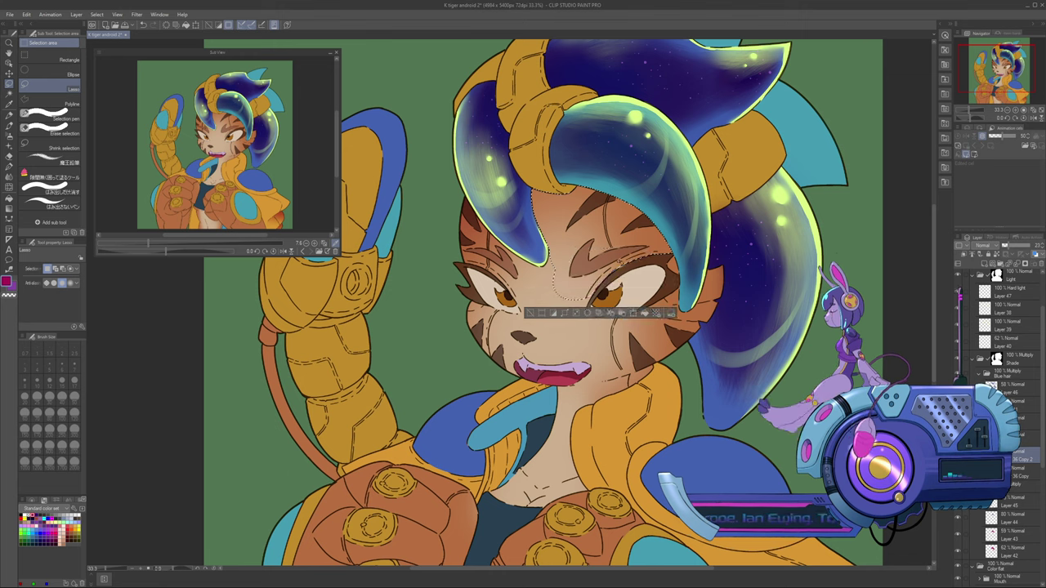
pyautogui.press('g')
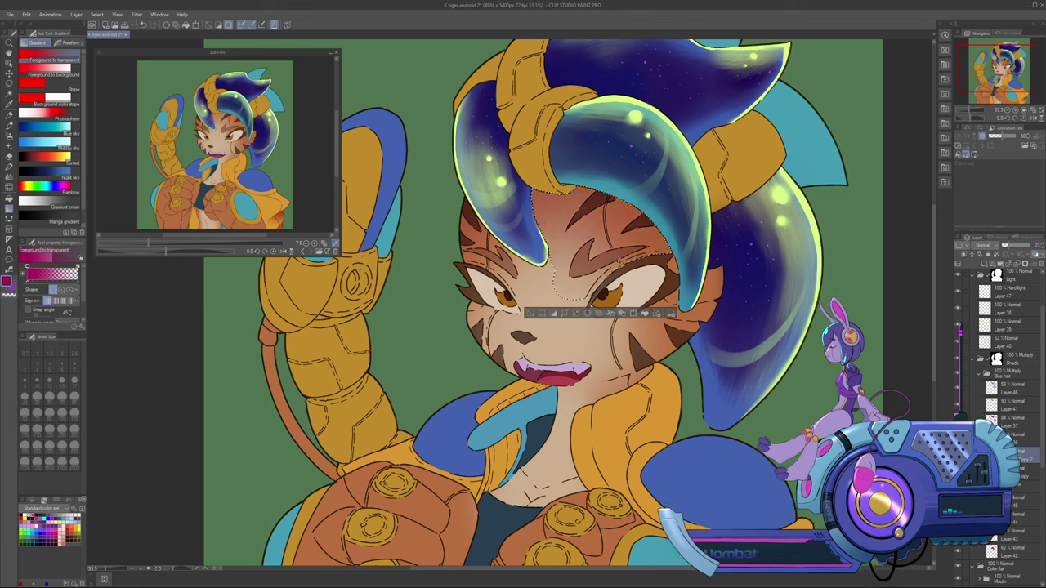
pyautogui.hotkey('ctrl', 'd')
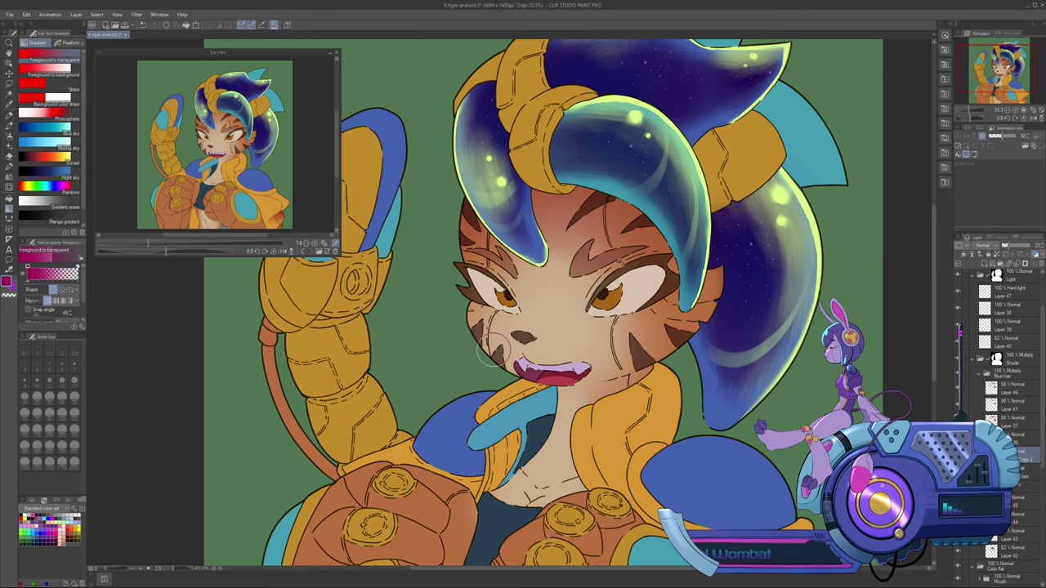
# Lasso the cheek below the eye on the hair-lock side, extending the selection from beside the nose down to the jaw
pyautogui.moveTo(493, 350); pyautogui.dragTo(363, 349)
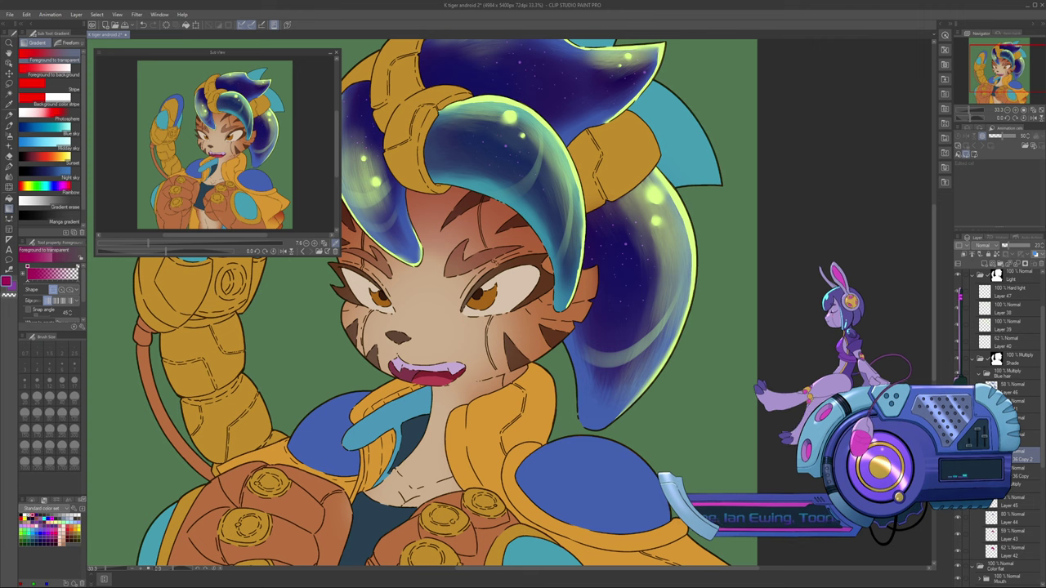
pyautogui.press('m')
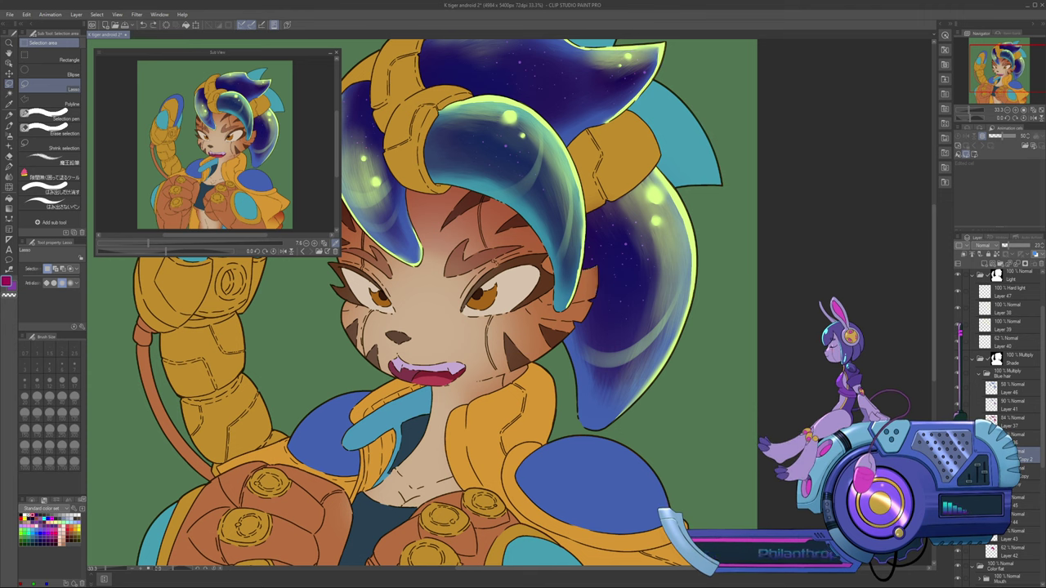
pyautogui.moveTo(494, 262); pyautogui.dragTo(555, 262)
pyautogui.hscroll(-2, 490, 302)
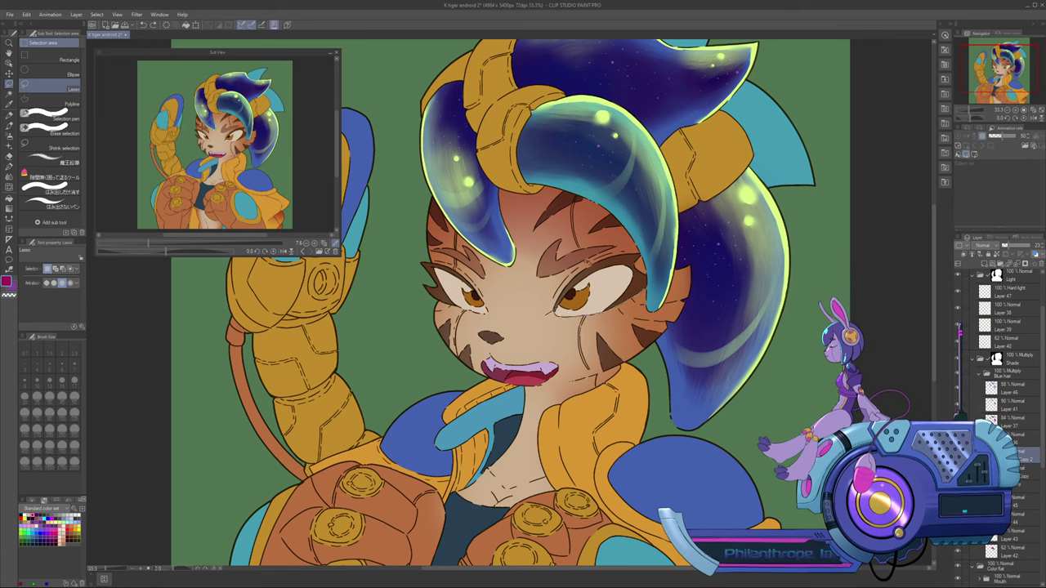
pyautogui.moveTo(562, 313)
pyautogui.mouseDown()
pyautogui.moveTo(539, 340)
pyautogui.moveTo(572, 356)
pyautogui.moveTo(618, 349)
pyautogui.mouseUp()
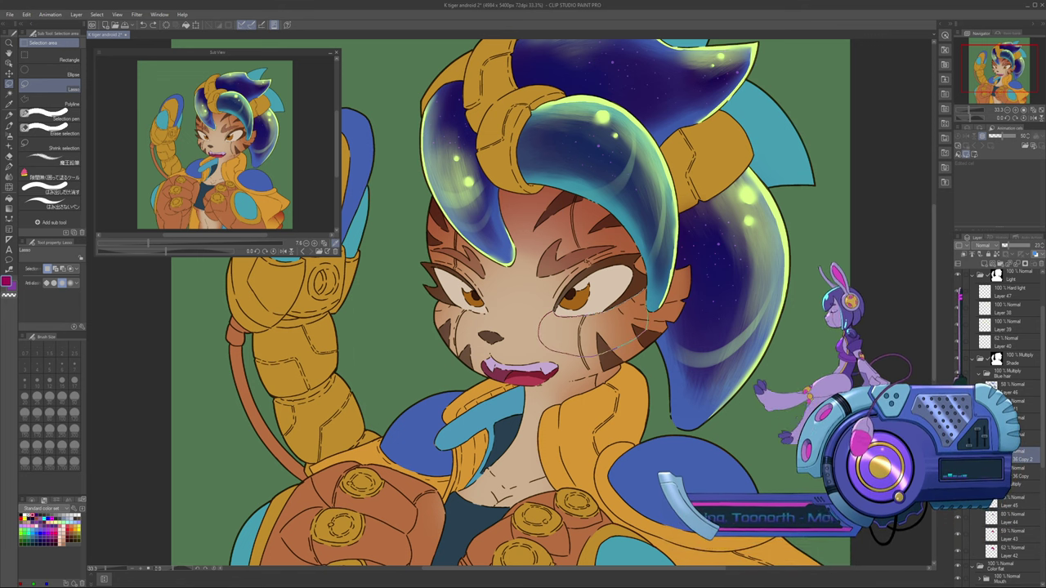
pyautogui.moveTo(648, 320); pyautogui.dragTo(564, 314)
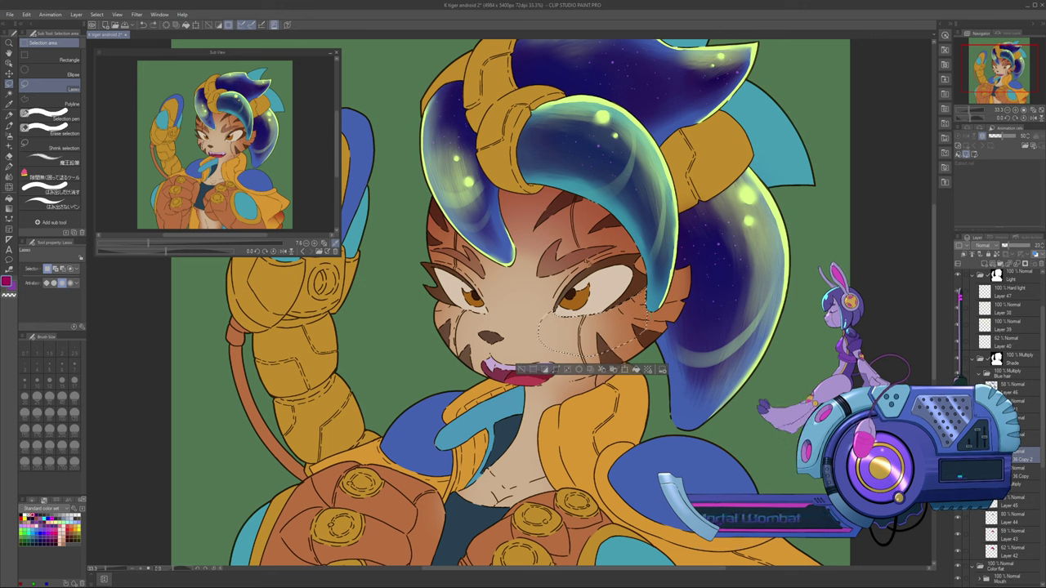
pyautogui.moveTo(645, 287)
pyautogui.mouseDown()
pyautogui.moveTo(520, 330)
pyautogui.moveTo(650, 325)
pyautogui.mouseUp()
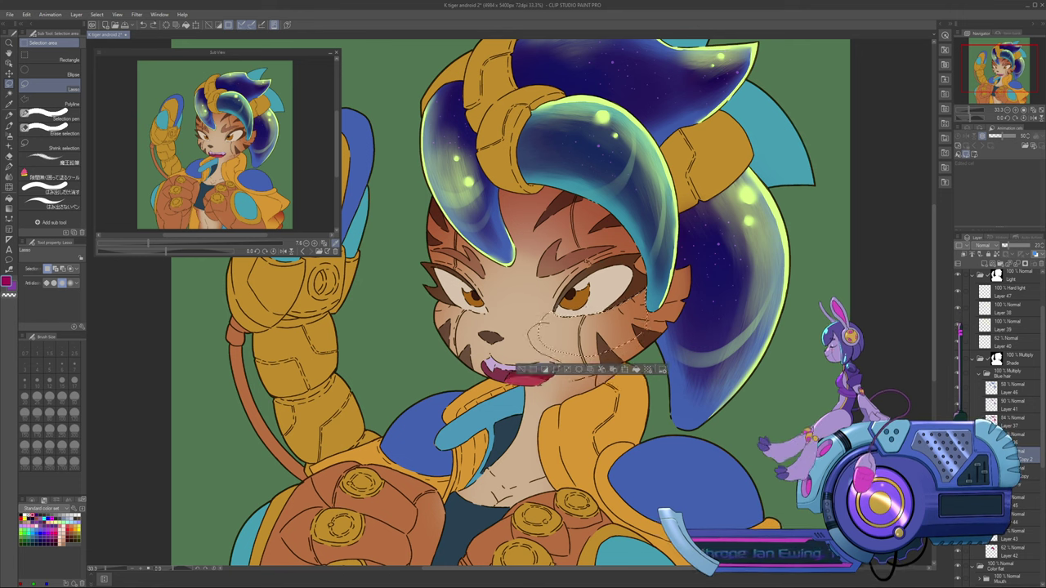
pyautogui.moveTo(562, 362)
pyautogui.mouseDown()
pyautogui.moveTo(615, 364)
pyautogui.moveTo(656, 328)
pyautogui.moveTo(647, 289)
pyautogui.mouseUp()
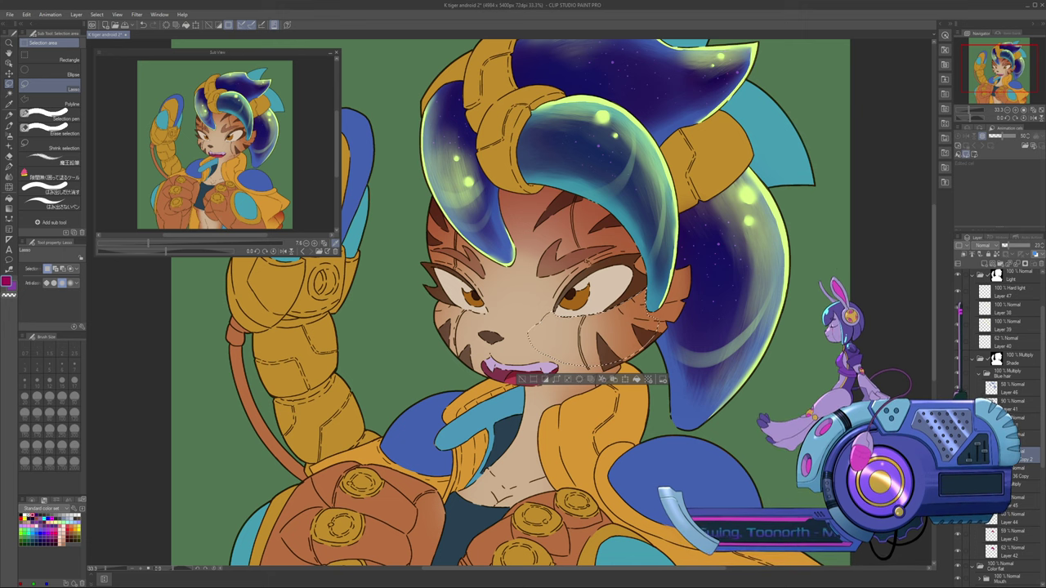
# Shade the selected cheek with the magenta Foreground to transparent gradient and deselect
pyautogui.press('g')
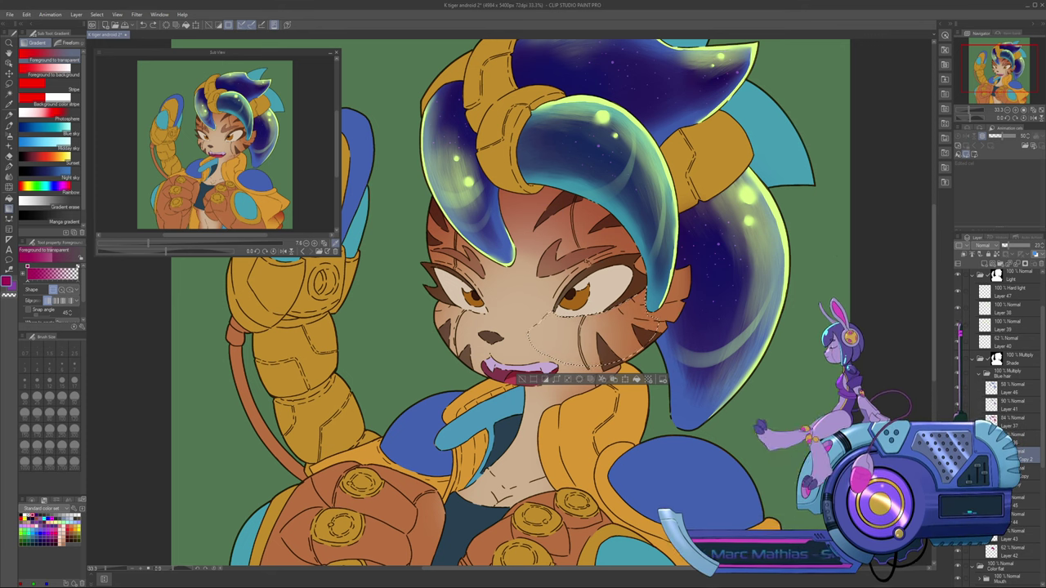
pyautogui.press('m')
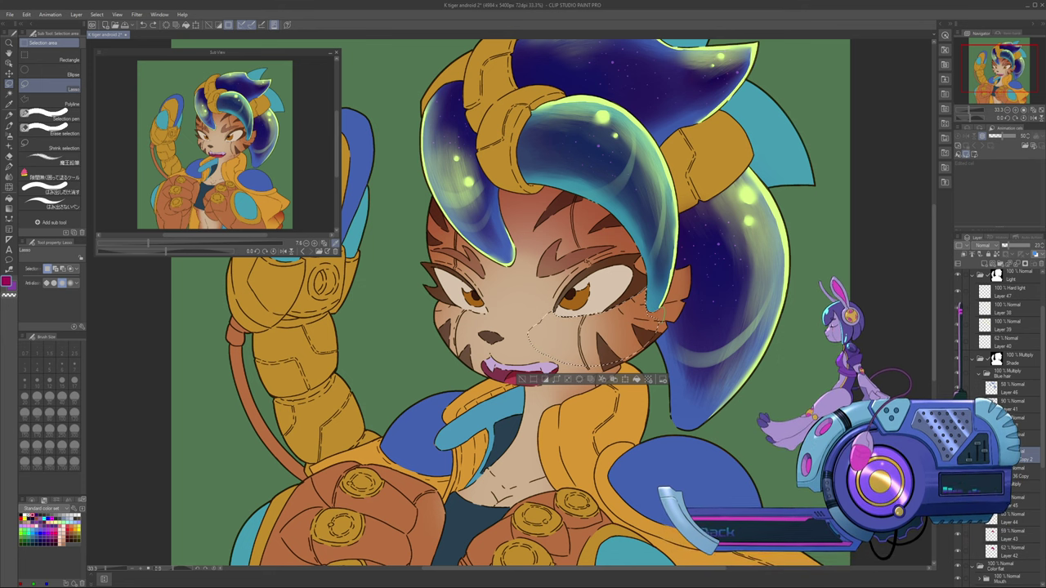
pyautogui.press('g')
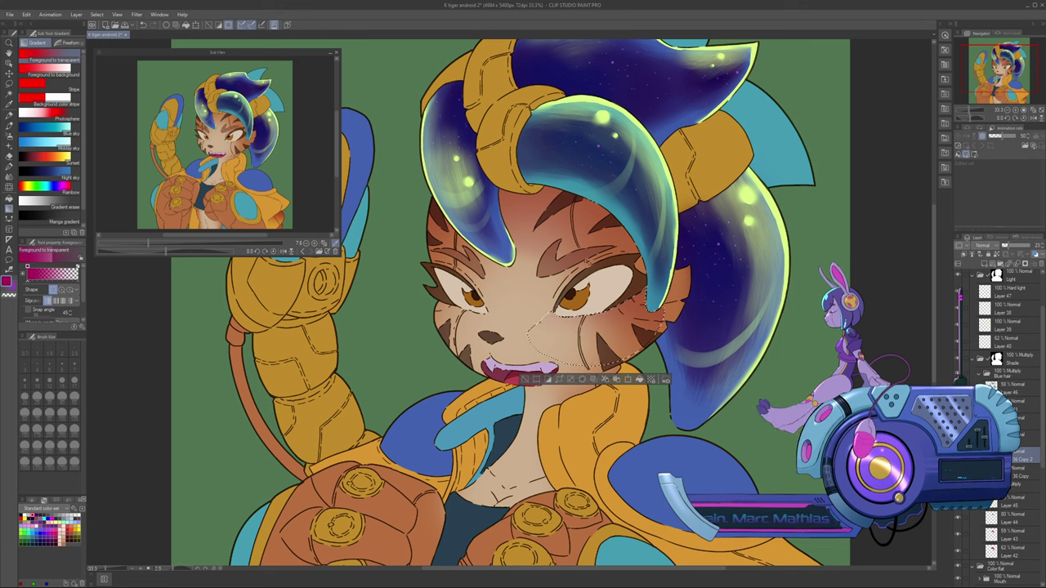
pyautogui.hotkey('ctrl', 'd')
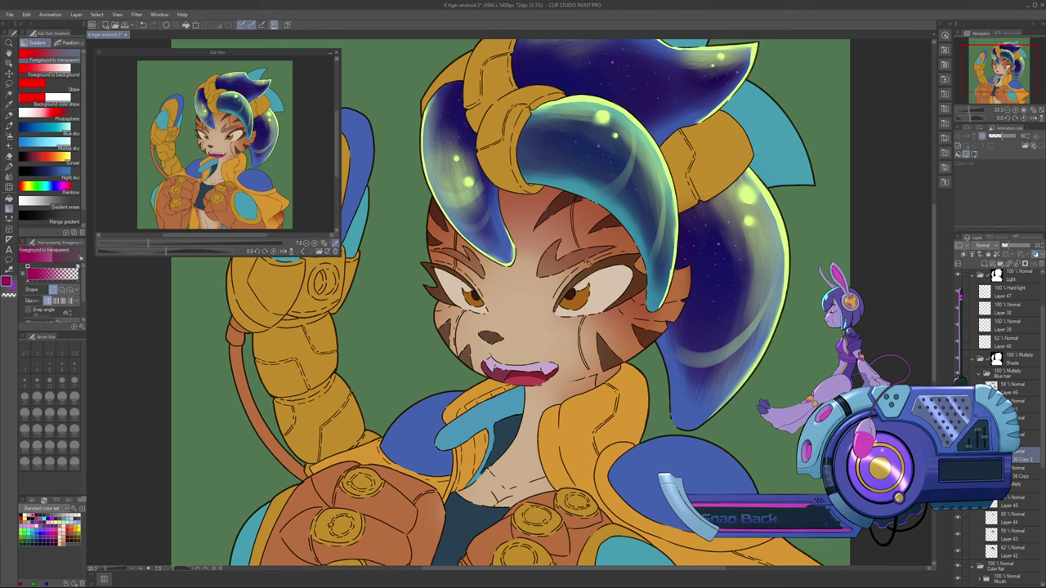
# Set the G-pen to size 30 and sample the orange of the jacket collar
pyautogui.press('p')
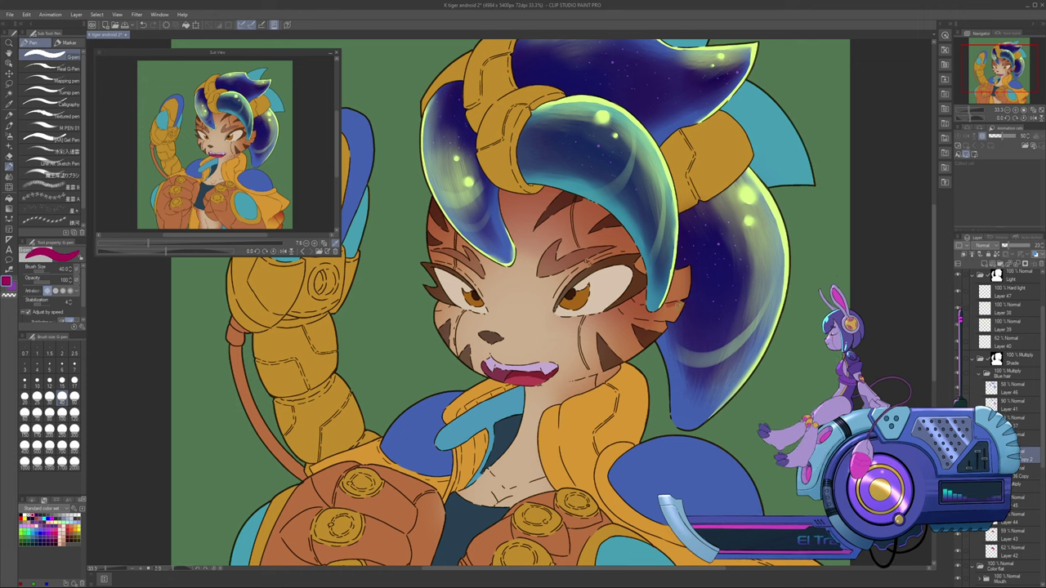
pyautogui.click(50, 398)
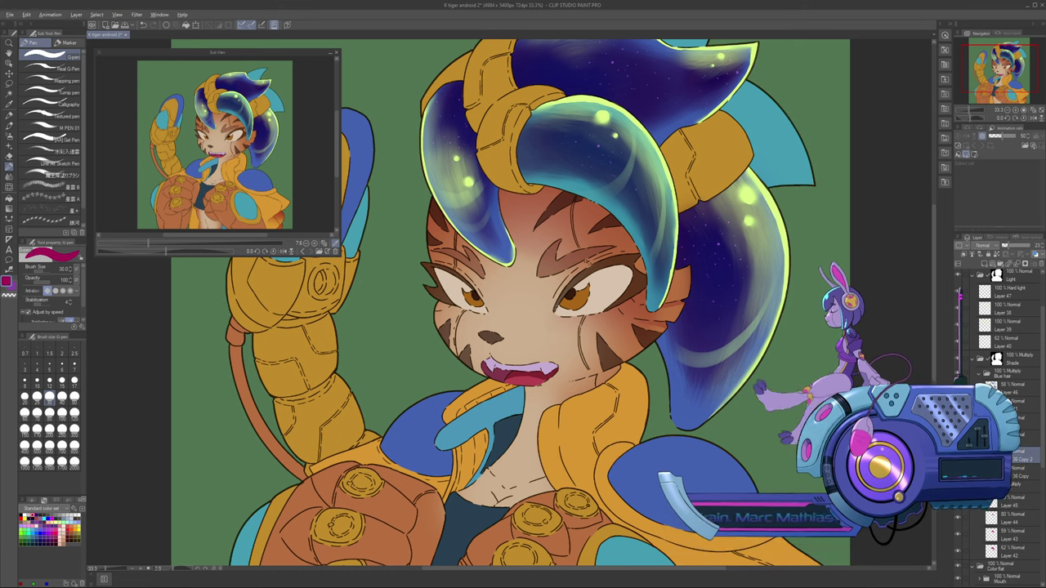
pyautogui.keyDown('alt'); pyautogui.click(636, 385); pyautogui.keyUp('alt')
# Check Layer 23 by toggling its visibility, then expand the Clothing folder and select Layer 33
pyautogui.scroll(-5, 993, 409)
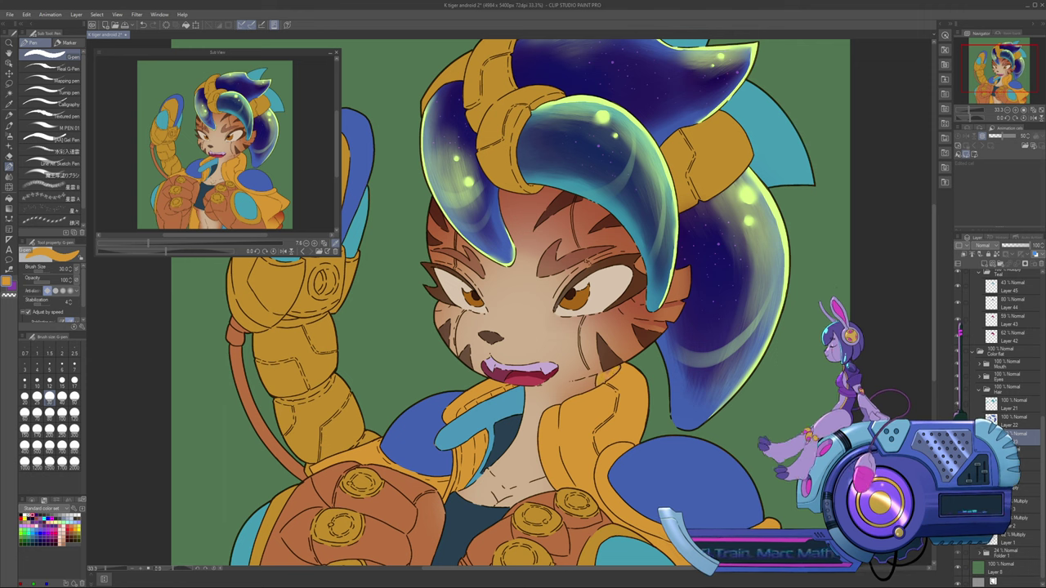
pyautogui.scroll(-1, 1010, 343)
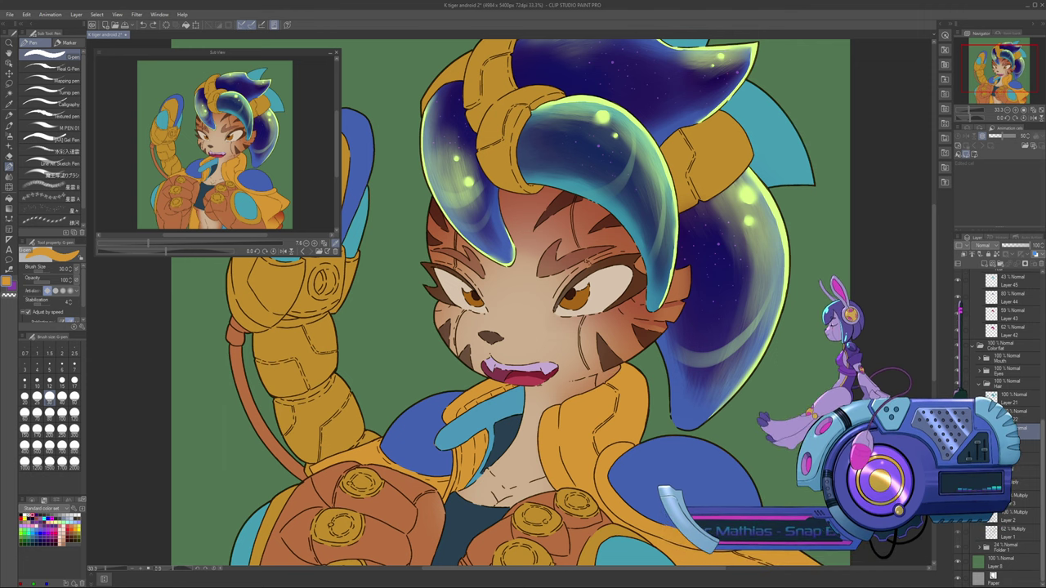
pyautogui.scroll(2, 1009, 343)
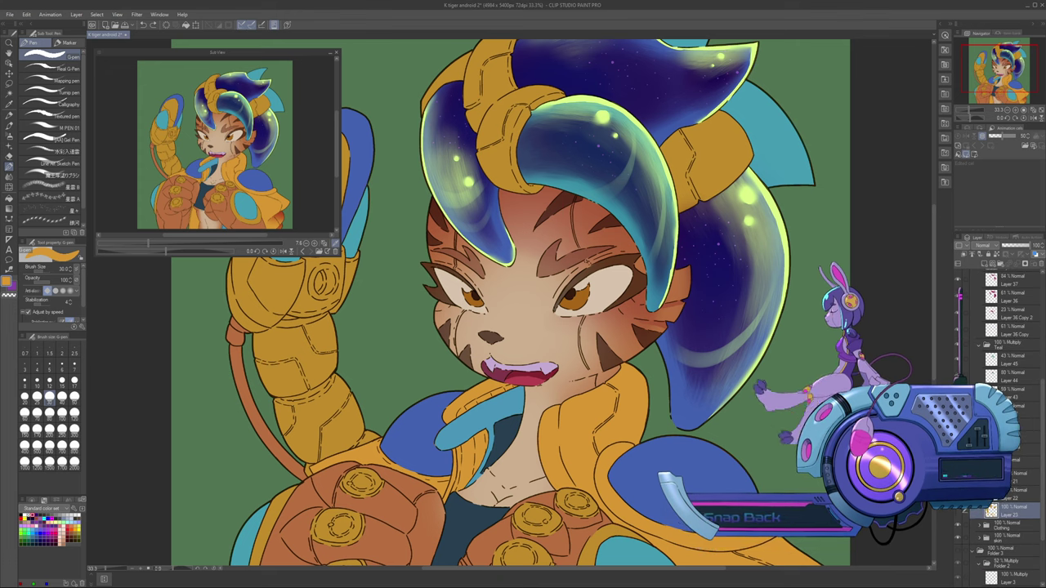
pyautogui.click(958, 510)
pyautogui.click(958, 510)
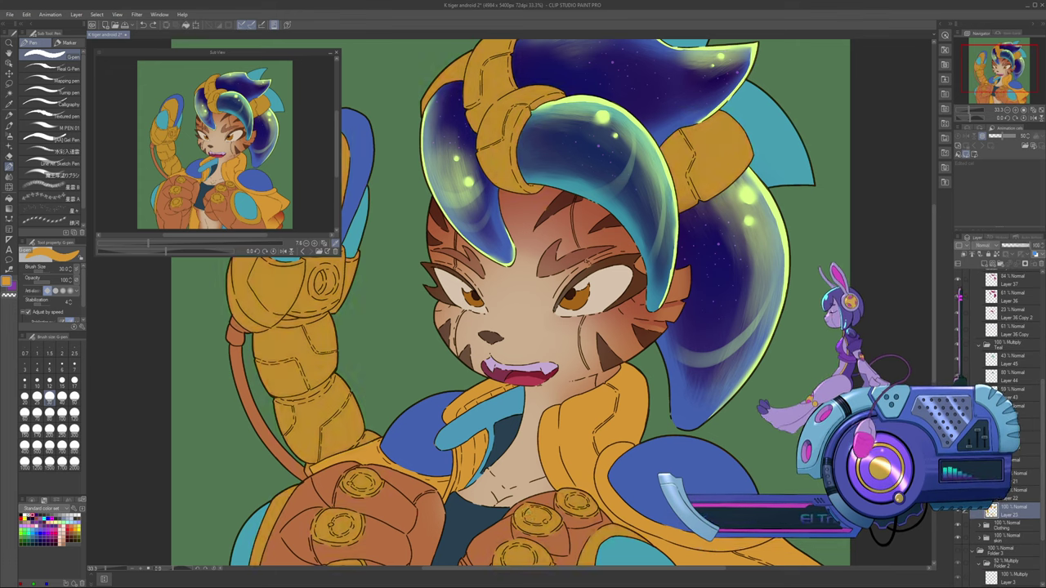
pyautogui.click(979, 463)
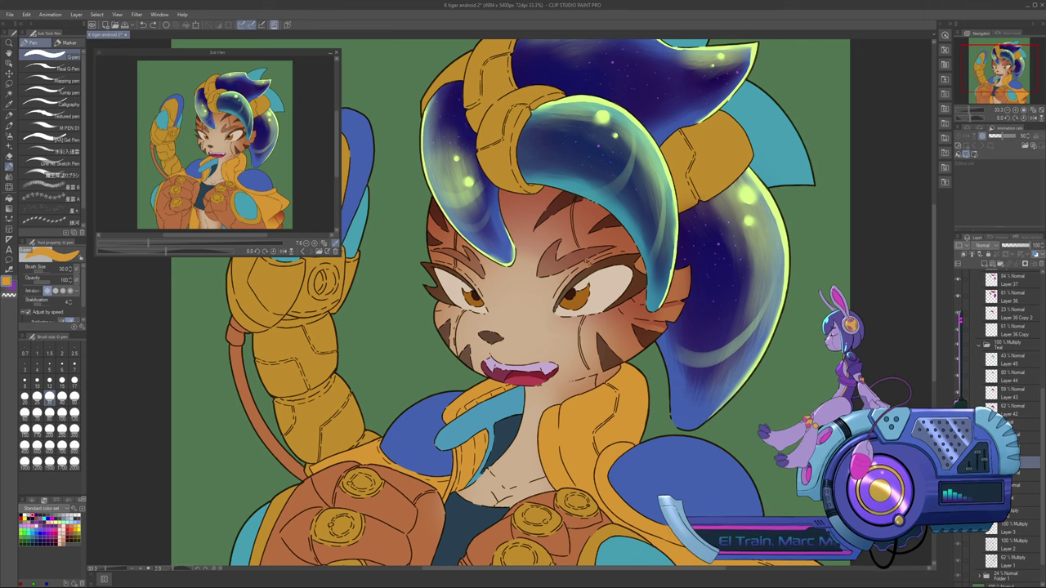
pyautogui.click(979, 474)
pyautogui.click(1016, 553)
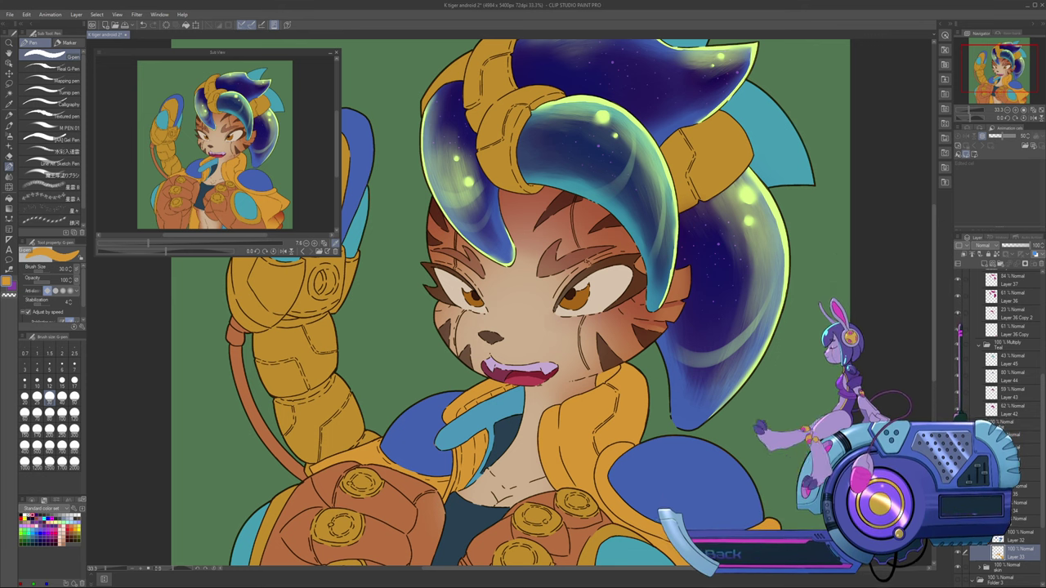
# Sample the jacket's orange again and shift its hue to a deeper red-orange for the lining
pyautogui.moveTo(588, 261); pyautogui.dragTo(638, 212)
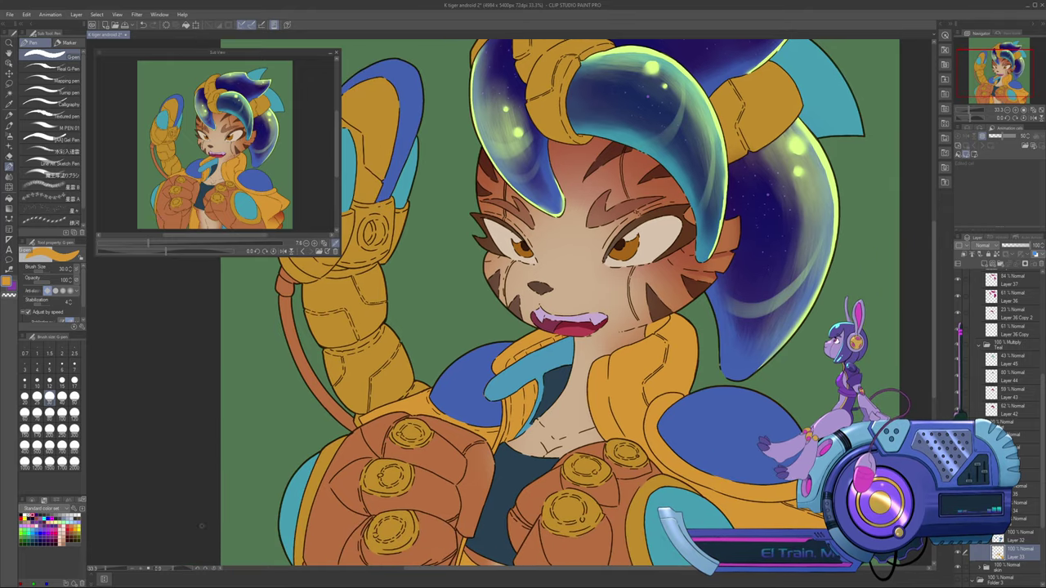
pyautogui.click(32, 500)
pyautogui.moveTo(40, 514); pyautogui.dragTo(33, 517)
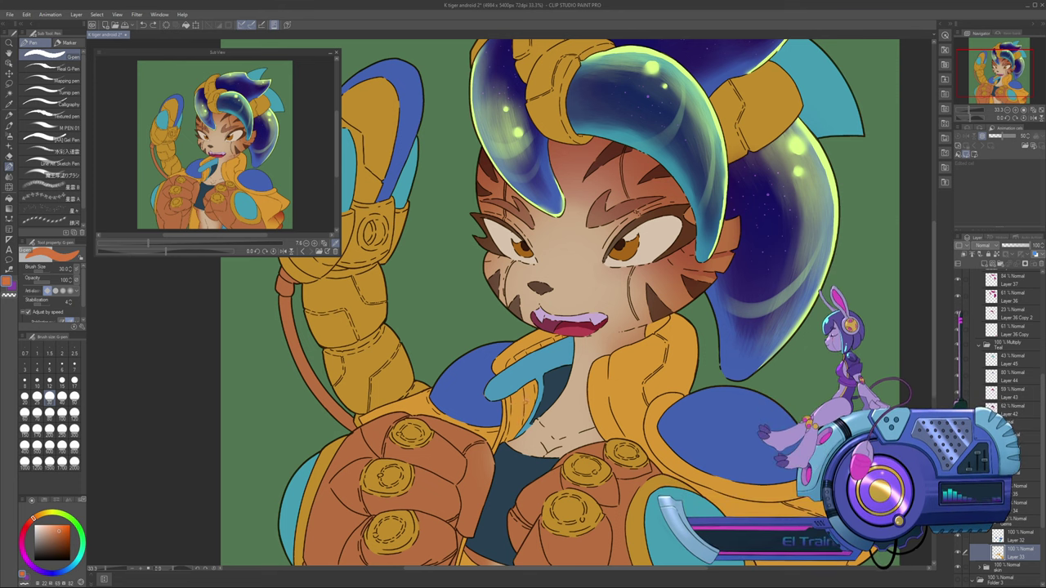
pyautogui.press('alt')
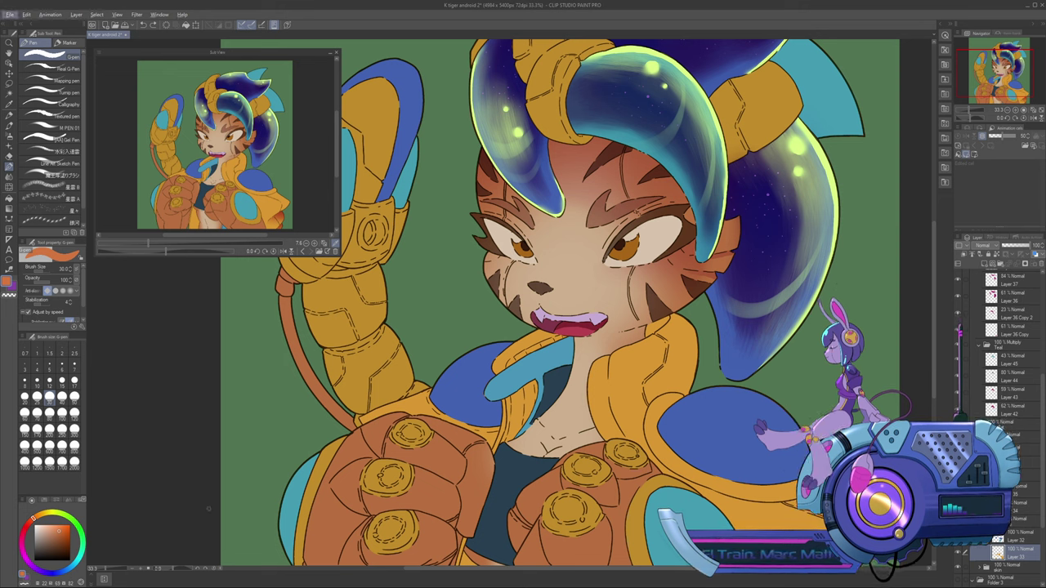
pyautogui.keyDown('alt'); pyautogui.click(478, 481); pyautogui.keyUp('alt')
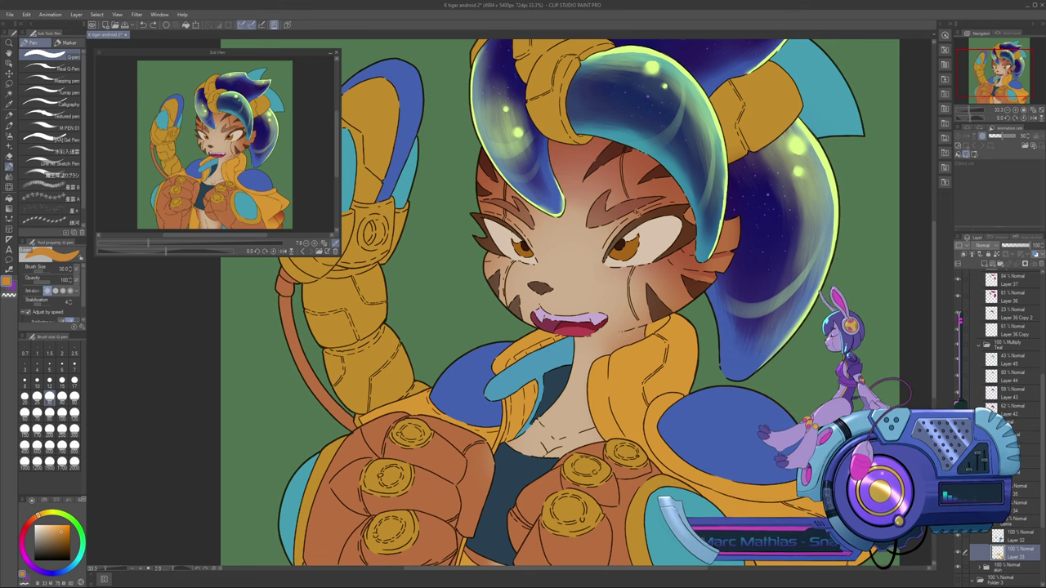
pyautogui.click(30, 521)
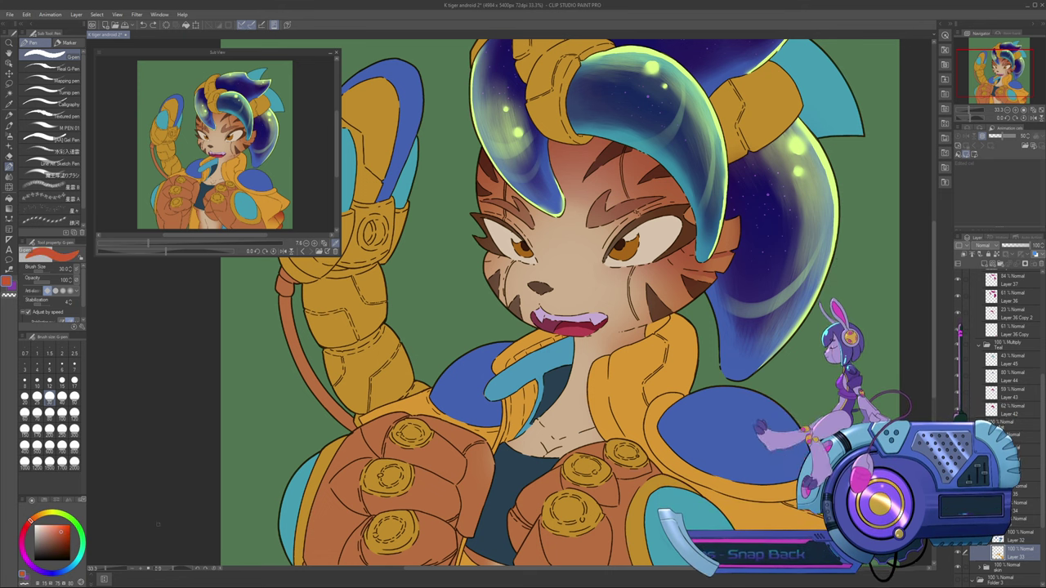
# Paint the inside of the collar and the visible jacket lining red-orange on Layer 33
pyautogui.moveTo(514, 401)
pyautogui.mouseDown()
pyautogui.moveTo(512, 424)
pyautogui.moveTo(514, 399)
pyautogui.moveTo(531, 387)
pyautogui.moveTo(518, 357)
pyautogui.moveTo(542, 344)
pyautogui.mouseUp()
pyautogui.moveTo(524, 356); pyautogui.dragTo(567, 335)
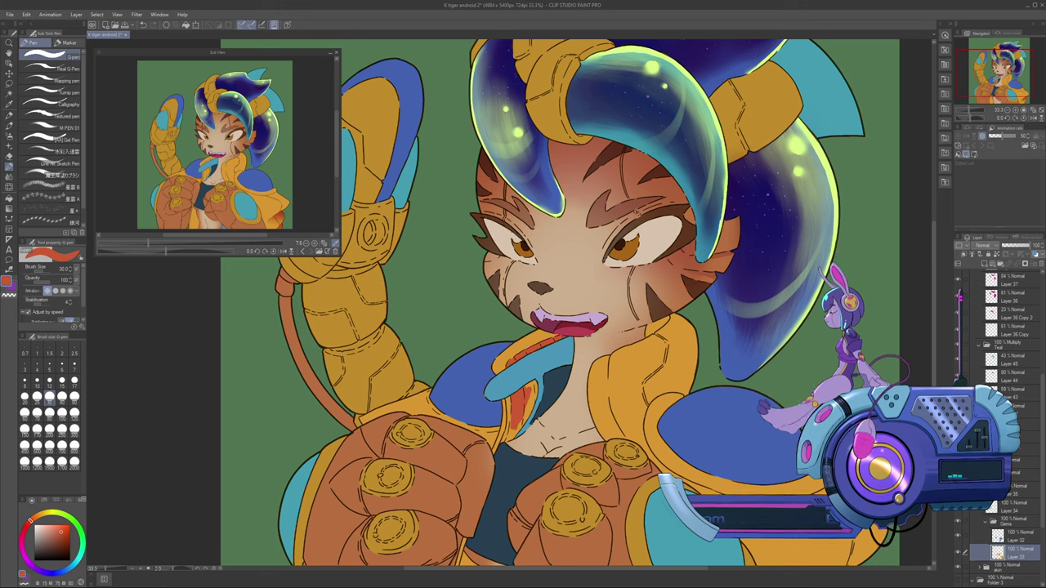
pyautogui.moveTo(525, 390)
pyautogui.mouseDown()
pyautogui.moveTo(537, 380)
pyautogui.moveTo(509, 440)
pyautogui.mouseUp()
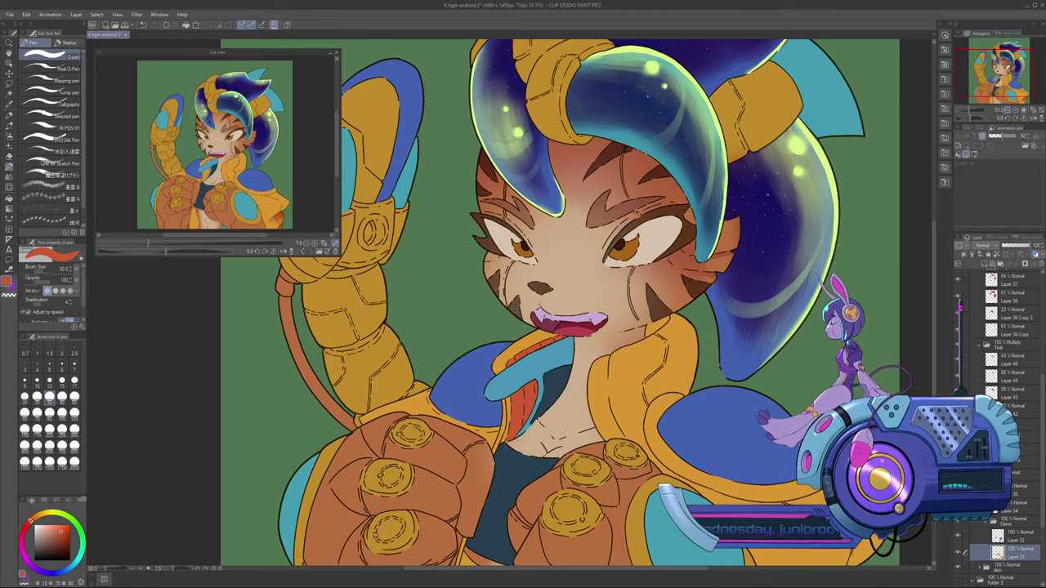
pyautogui.hotkey('ctrl', '-')
pyautogui.hotkey('ctrl', '-')
pyautogui.moveTo(637, 212); pyautogui.dragTo(620, 231)
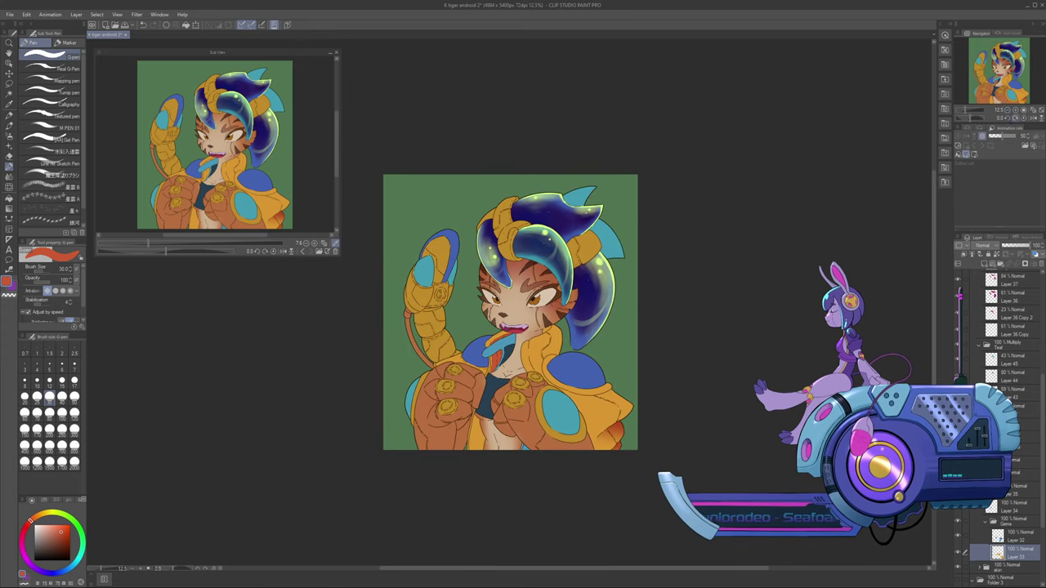
pyautogui.hotkey('ctrl', '+')
pyautogui.hotkey('ctrl', '+')
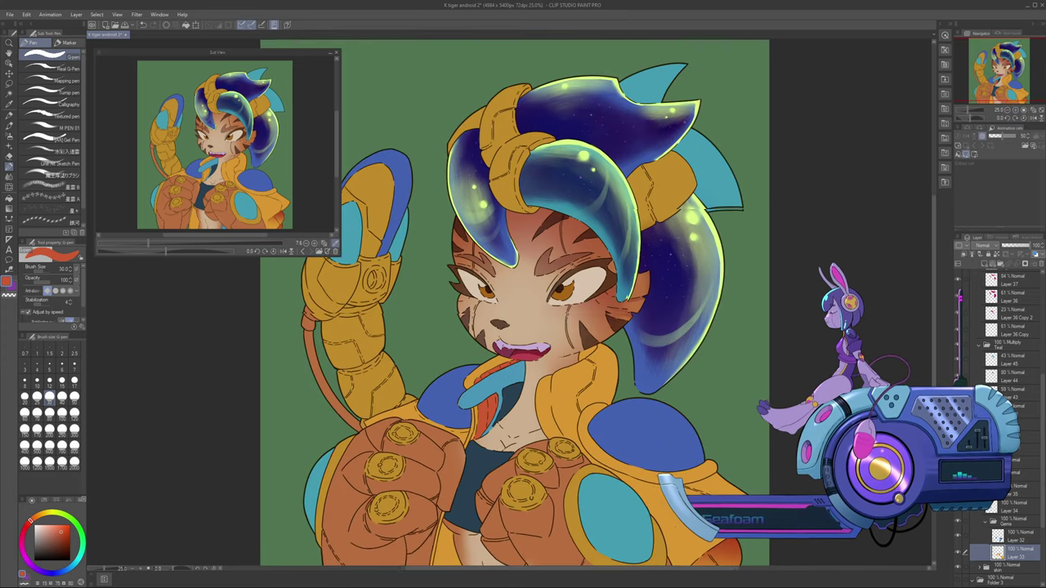
pyautogui.moveTo(998, 69); pyautogui.dragTo(999, 71)
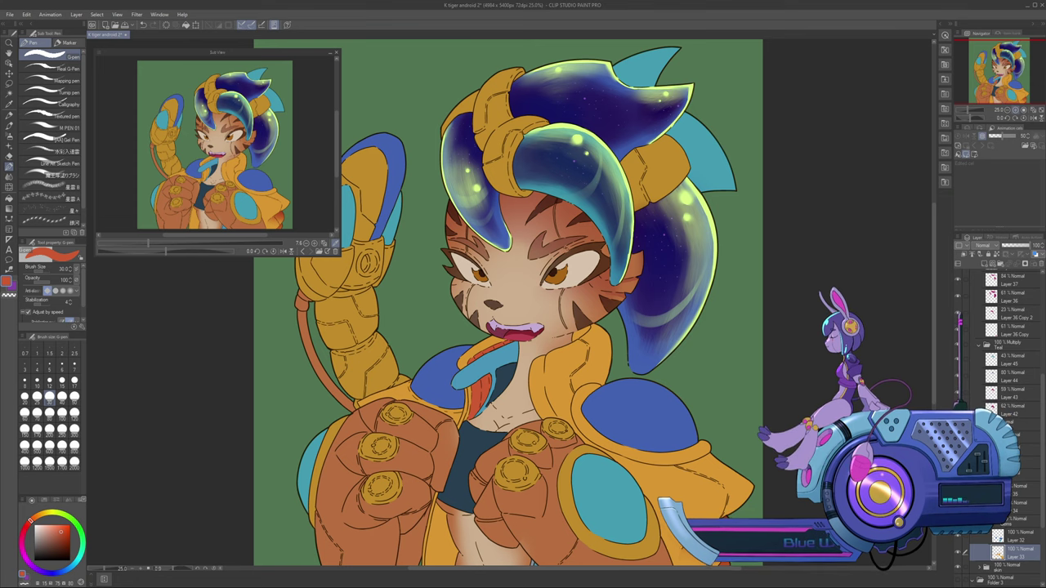
pyautogui.hotkey('ctrl', '-')
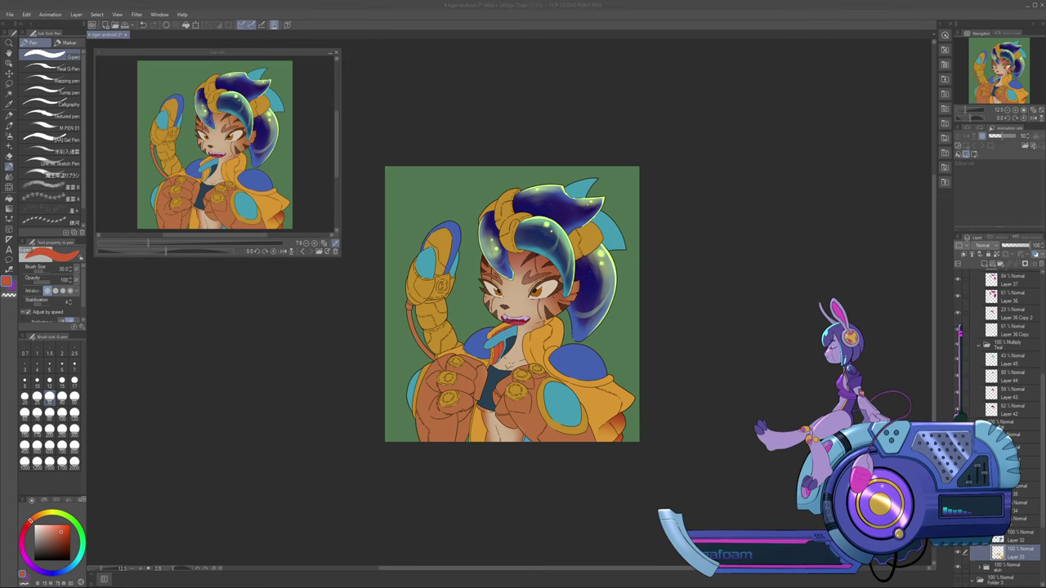
# Switch to the blank note canvas and set the G-pen to dark purple at size 8
pyautogui.hotkey('alt', 'Tab')
pyautogui.scroll(2, 636, 294)
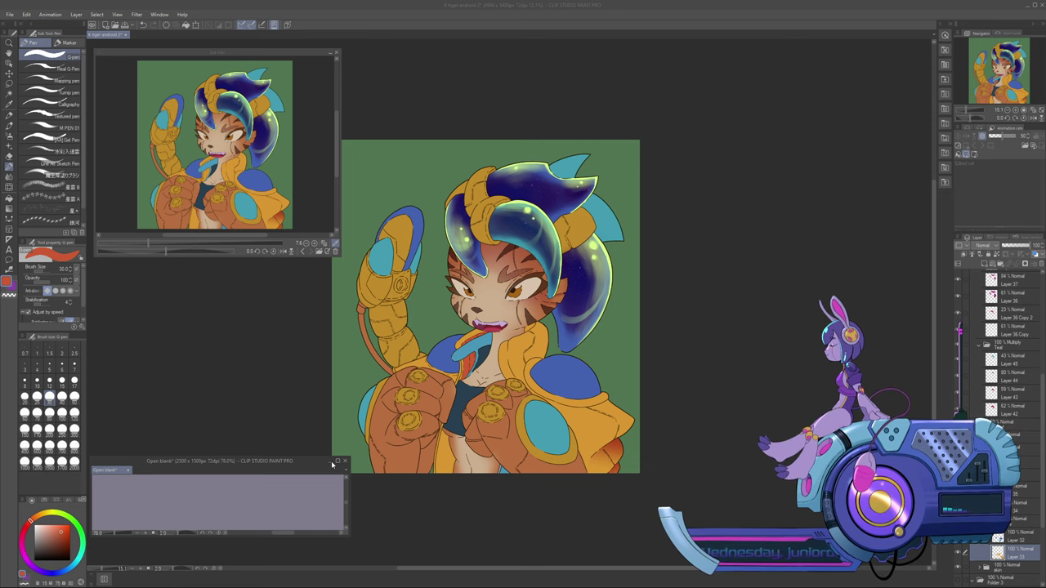
pyautogui.click(331, 464)
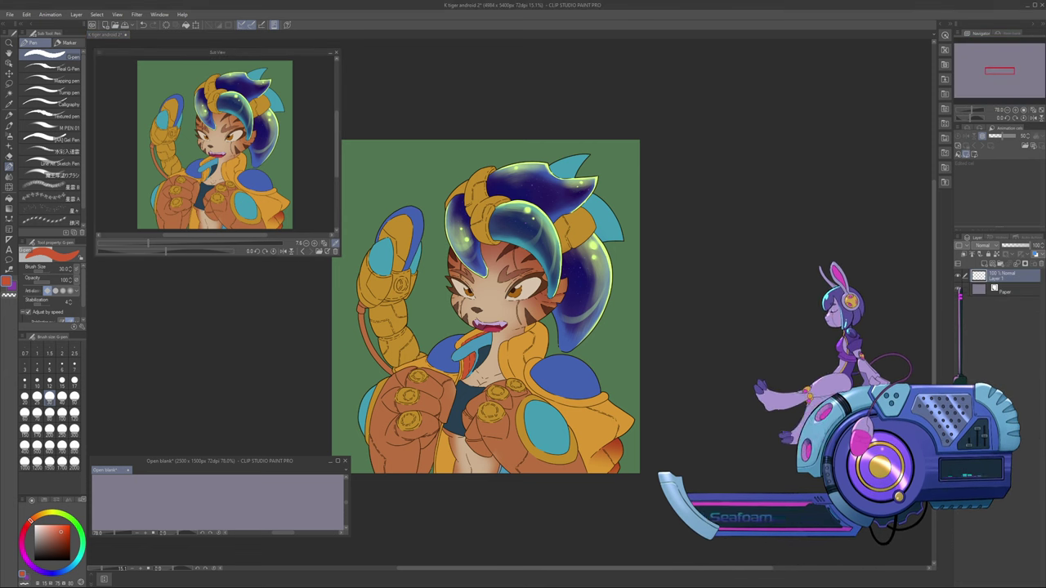
pyautogui.click(33, 567)
pyautogui.moveTo(49, 543); pyautogui.dragTo(51, 549)
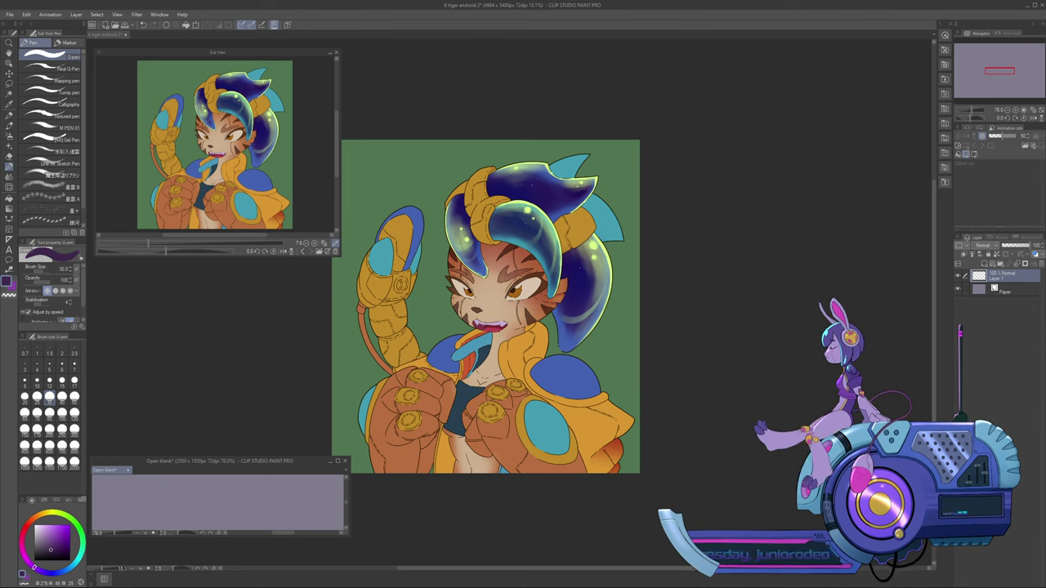
pyautogui.click(37, 397)
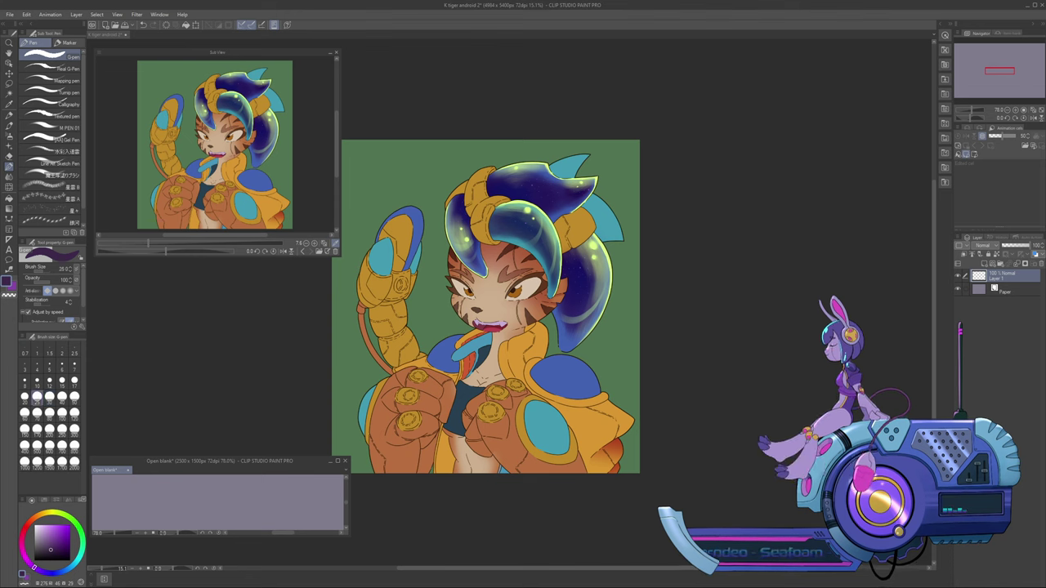
pyautogui.click(49, 382)
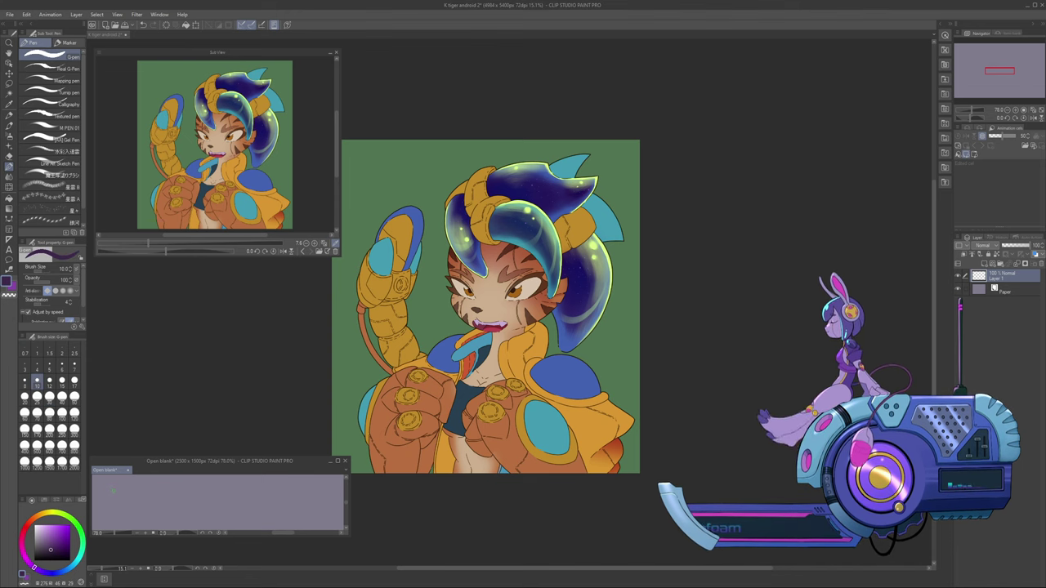
pyautogui.click(25, 380)
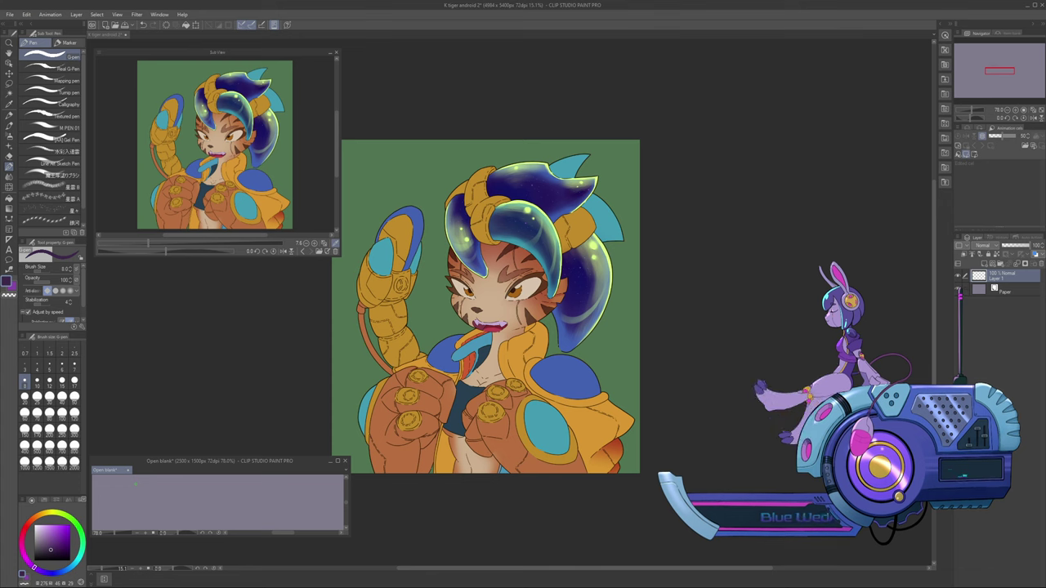
# Handwrite "I WILL STOP HERE FOR TODAY" in dark purple across the note canvas
pyautogui.moveTo(104, 481)
pyautogui.mouseDown()
pyautogui.moveTo(106, 498)
pyautogui.moveTo(129, 488)
pyautogui.moveTo(176, 495)
pyautogui.moveTo(182, 483)
pyautogui.moveTo(192, 494)
pyautogui.mouseUp()
pyautogui.hotkey('ctrl', 'z')
pyautogui.moveTo(192, 483); pyautogui.dragTo(243, 495)
pyautogui.moveTo(243, 489); pyautogui.dragTo(260, 495)
pyautogui.moveTo(262, 482); pyautogui.dragTo(270, 482)
pyautogui.moveTo(262, 488)
pyautogui.mouseDown()
pyautogui.moveTo(299, 497)
pyautogui.moveTo(309, 482)
pyautogui.moveTo(314, 497)
pyautogui.mouseUp()
pyautogui.moveTo(314, 482)
pyautogui.mouseDown()
pyautogui.moveTo(315, 497)
pyautogui.moveTo(311, 483)
pyautogui.moveTo(305, 497)
pyautogui.moveTo(317, 498)
pyautogui.mouseUp()
pyautogui.hotkey('ctrl', 'z')
pyautogui.hotkey('ctrl', 'z')
pyautogui.hotkey('ctrl', 'z')
pyautogui.hotkey('ctrl', 'z')
pyautogui.hotkey('ctrl', 'z')
pyautogui.moveTo(316, 485); pyautogui.dragTo(336, 491)
pyautogui.moveTo(339, 484); pyautogui.dragTo(334, 498)
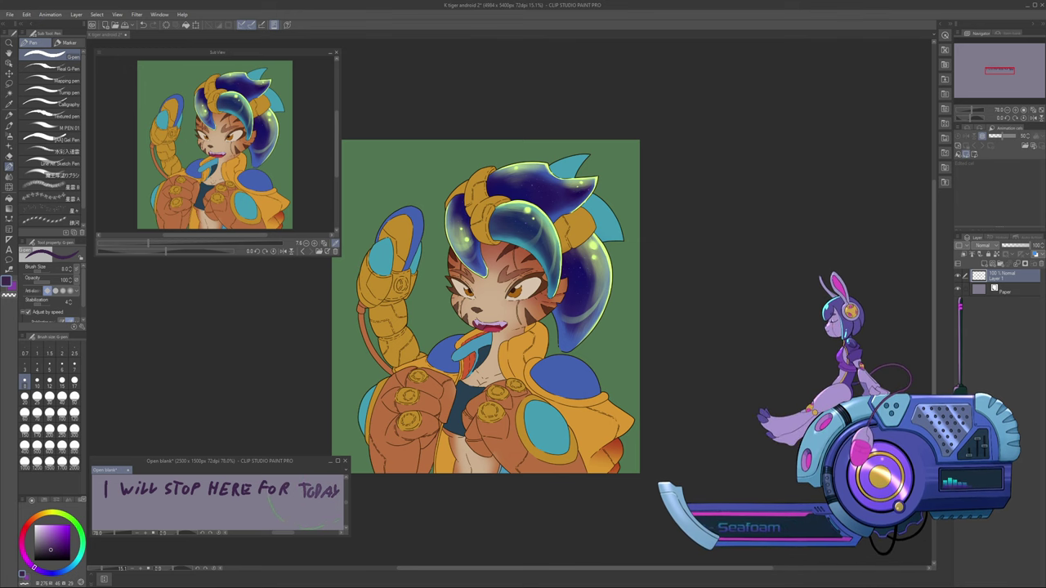
# Erase the whole handwritten line on the note canvas with the Hard eraser at size 200
pyautogui.press('e')
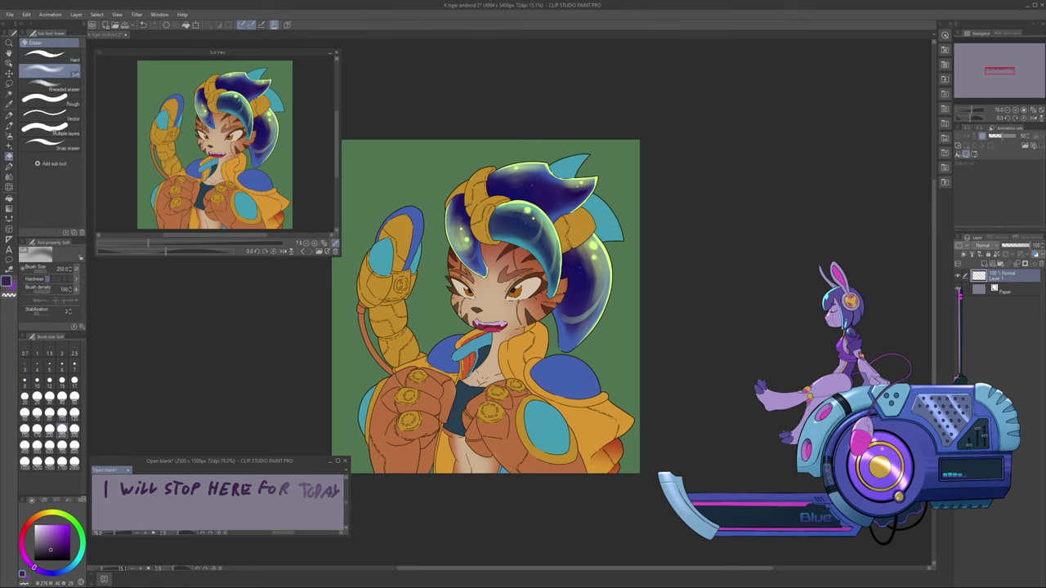
pyautogui.click(51, 56)
pyautogui.moveTo(339, 490); pyautogui.dragTo(305, 491)
pyautogui.click(61, 396)
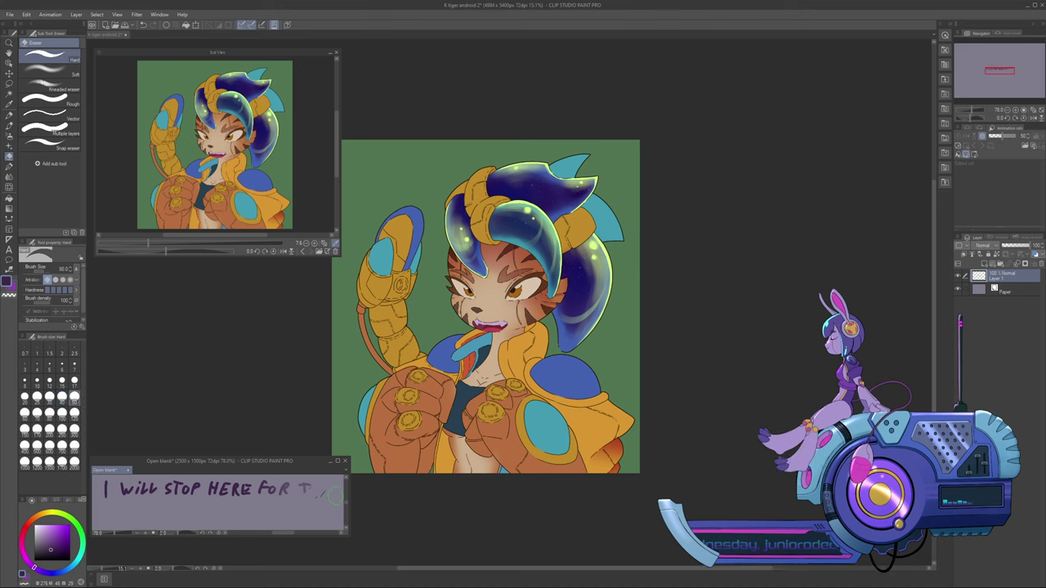
pyautogui.click(49, 429)
pyautogui.moveTo(314, 490); pyautogui.dragTo(110, 490)
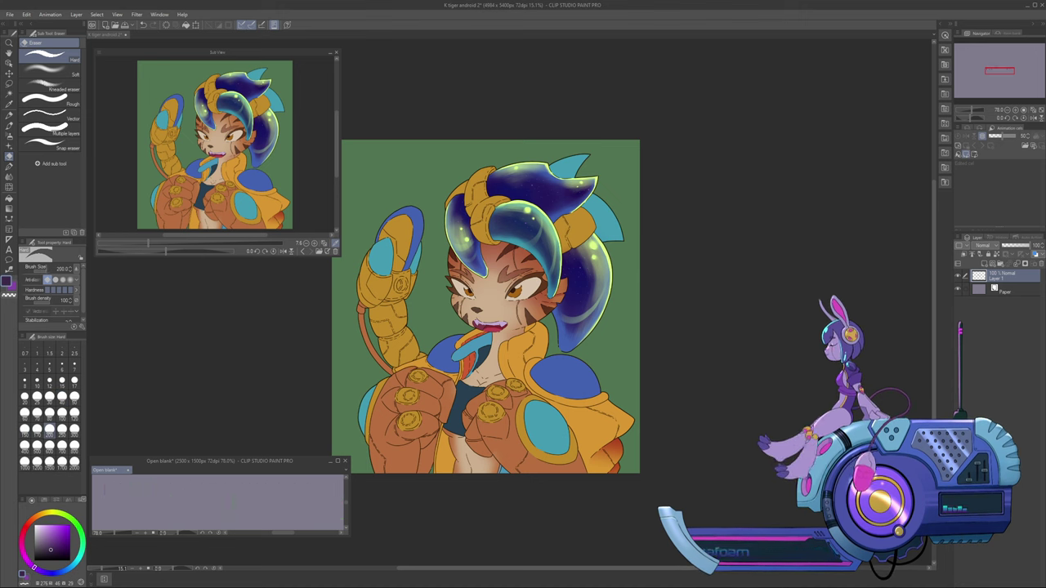
# Handwrite "THANKS FOR WATCHING" on the note canvas with the G-pen
pyautogui.click(9, 167)
pyautogui.moveTo(106, 480)
pyautogui.mouseDown()
pyautogui.moveTo(104, 500)
pyautogui.moveTo(113, 480)
pyautogui.moveTo(112, 499)
pyautogui.moveTo(121, 487)
pyautogui.moveTo(126, 500)
pyautogui.moveTo(140, 489)
pyautogui.moveTo(168, 502)
pyautogui.moveTo(179, 489)
pyautogui.mouseUp()
pyautogui.hotkey('ctrl', 'z')
pyautogui.moveTo(189, 493)
pyautogui.mouseDown()
pyautogui.moveTo(235, 504)
pyautogui.moveTo(241, 489)
pyautogui.moveTo(240, 503)
pyautogui.moveTo(278, 507)
pyautogui.mouseUp()
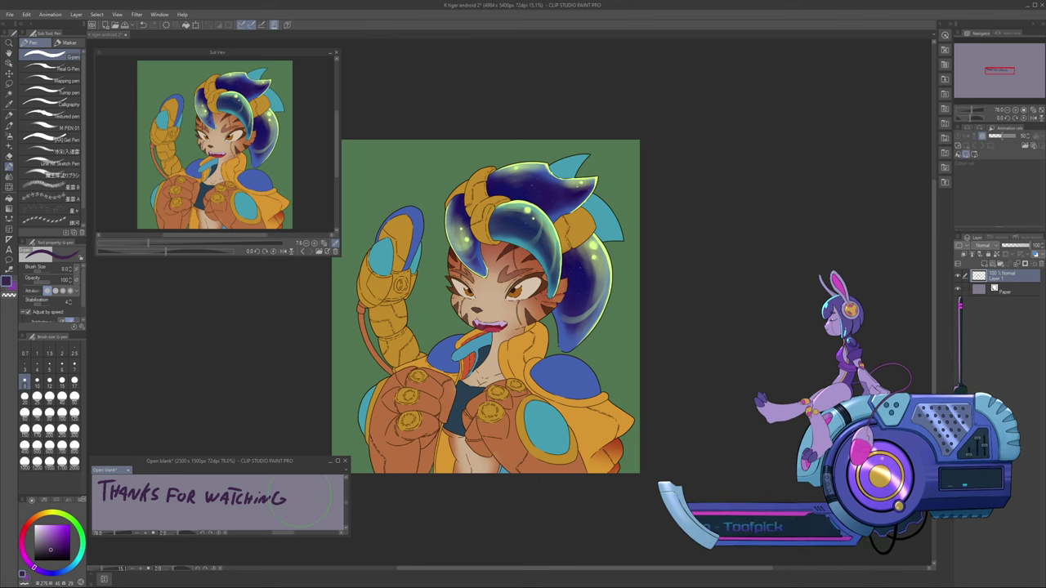
# Undo all the strokes of the "THANKS FOR WATCHING" note
pyautogui.hotkey('ctrl', 'z')
pyautogui.hotkey('ctrl', 'z')
pyautogui.hotkey('ctrl', 'z')
pyautogui.hotkey('ctrl', 'z')
pyautogui.hotkey('ctrl', 'z')
pyautogui.hotkey('ctrl', 'z')
pyautogui.hotkey('ctrl', 'z')
pyautogui.hotkey('ctrl', 'z')
pyautogui.hotkey('ctrl', 'z')
pyautogui.hotkey('ctrl', 'z')
pyautogui.hotkey('ctrl', 'z')
pyautogui.hotkey('ctrl', 'z')
pyautogui.hotkey('ctrl', 'z')
pyautogui.hotkey('ctrl', 'z')
pyautogui.hotkey('ctrl', 'z')
pyautogui.hotkey('ctrl', 'z')
pyautogui.hotkey('ctrl', 'z')
pyautogui.hotkey('ctrl', 'z')
pyautogui.hotkey('ctrl', 'z')
pyautogui.hotkey('ctrl', 'z')
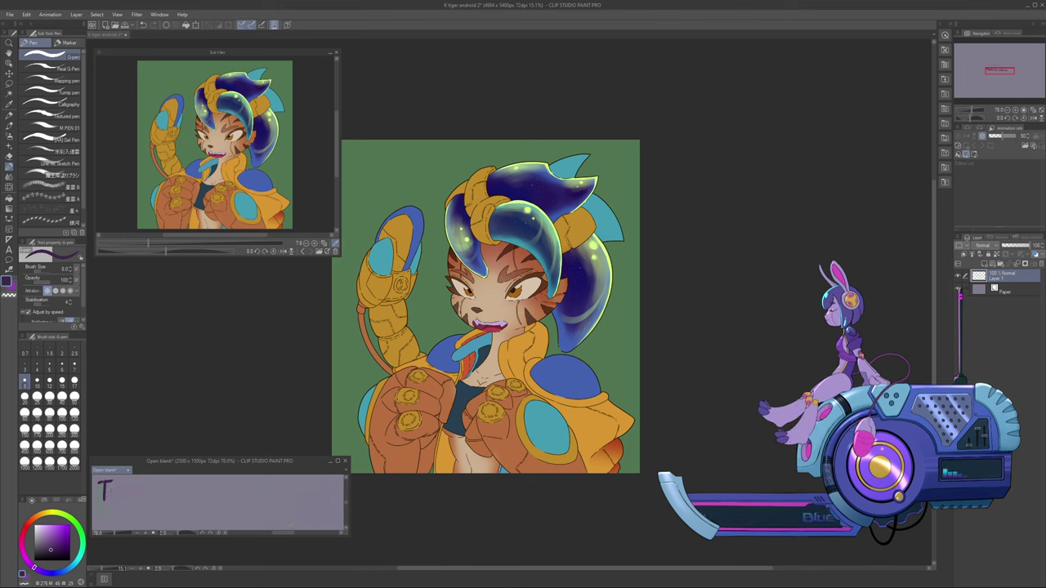
pyautogui.hotkey('ctrl', 'z')
pyautogui.hotkey('ctrl', 'z')
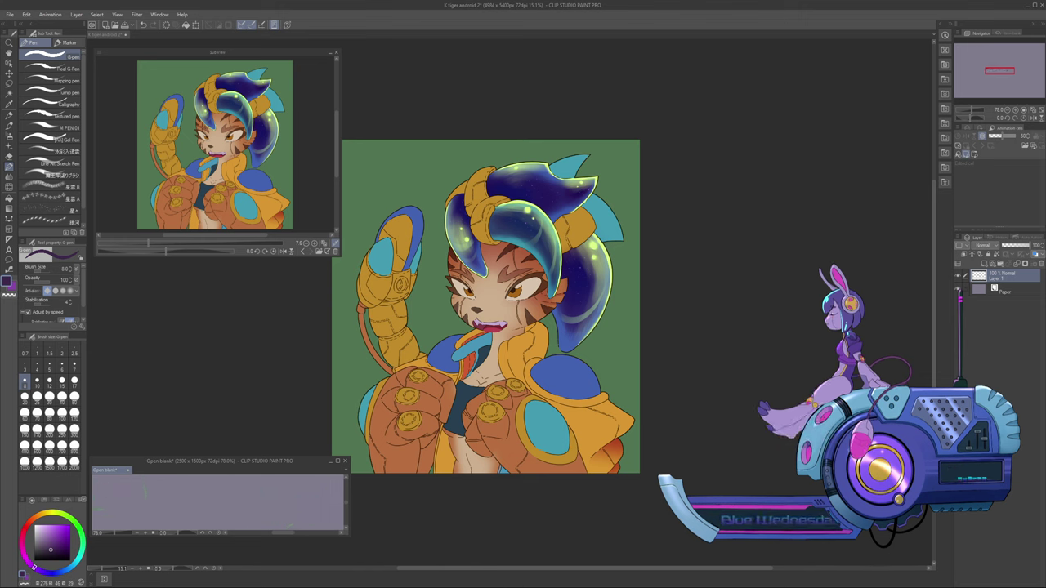
# Handwrite "IF YOU LIKE MY ART" as the first line of the note
pyautogui.moveTo(106, 483)
pyautogui.mouseDown()
pyautogui.moveTo(103, 499)
pyautogui.moveTo(119, 488)
pyautogui.moveTo(146, 497)
pyautogui.mouseUp()
pyautogui.moveTo(148, 492); pyautogui.dragTo(169, 501)
pyautogui.moveTo(171, 492); pyautogui.dragTo(197, 501)
pyautogui.click(176, 488)
pyautogui.moveTo(200, 499)
pyautogui.mouseDown()
pyautogui.moveTo(225, 486)
pyautogui.moveTo(243, 496)
pyautogui.mouseUp()
pyautogui.hotkey('ctrl', 'z')
pyautogui.moveTo(246, 485); pyautogui.dragTo(296, 497)
pyautogui.moveTo(290, 482); pyautogui.dragTo(307, 480)
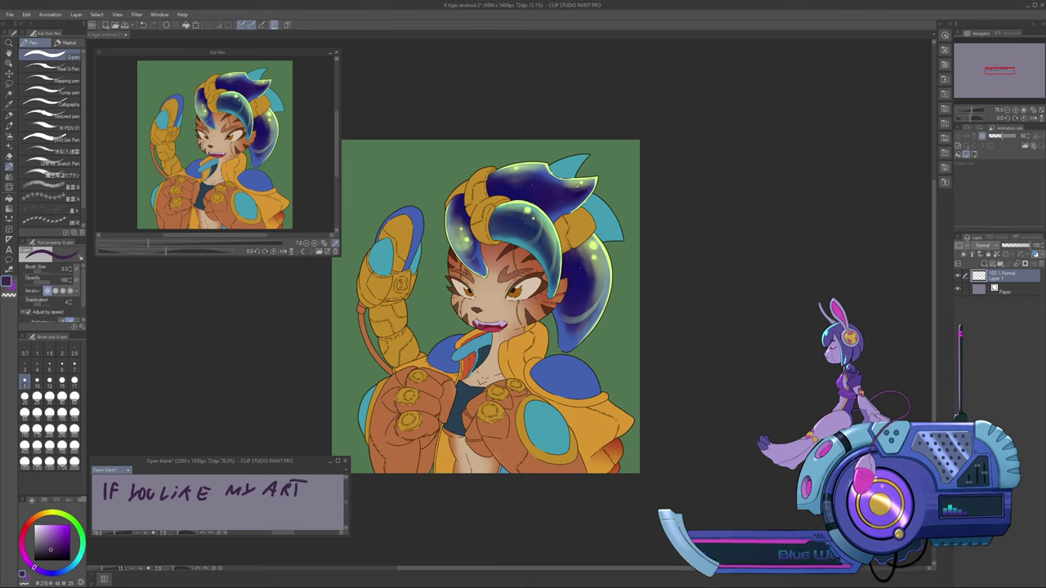
# Add the second handwritten line "PLEASE LEAVE A LIKE" beneath the first, redoing any misshapen letters
pyautogui.moveTo(112, 506)
pyautogui.mouseDown()
pyautogui.moveTo(105, 516)
pyautogui.moveTo(184, 522)
pyautogui.mouseUp()
pyautogui.hotkey('ctrl', 'z')
pyautogui.hotkey('ctrl', 'z')
pyautogui.hotkey('ctrl', 'z')
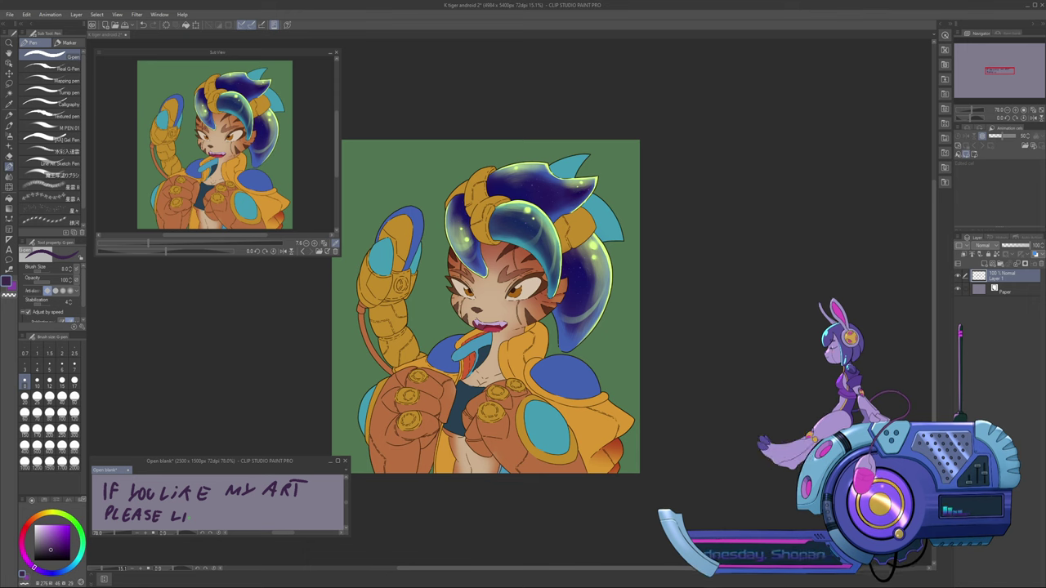
pyautogui.moveTo(194, 507); pyautogui.dragTo(189, 520)
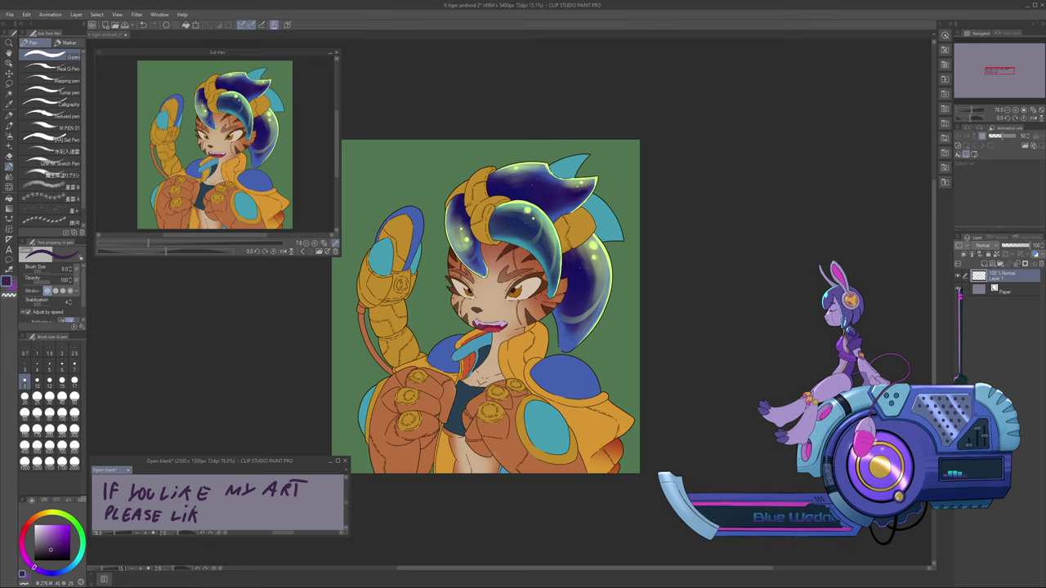
pyautogui.moveTo(205, 508)
pyautogui.mouseDown()
pyautogui.moveTo(202, 522)
pyautogui.moveTo(245, 513)
pyautogui.moveTo(282, 522)
pyautogui.mouseUp()
pyautogui.moveTo(284, 509); pyautogui.dragTo(284, 523)
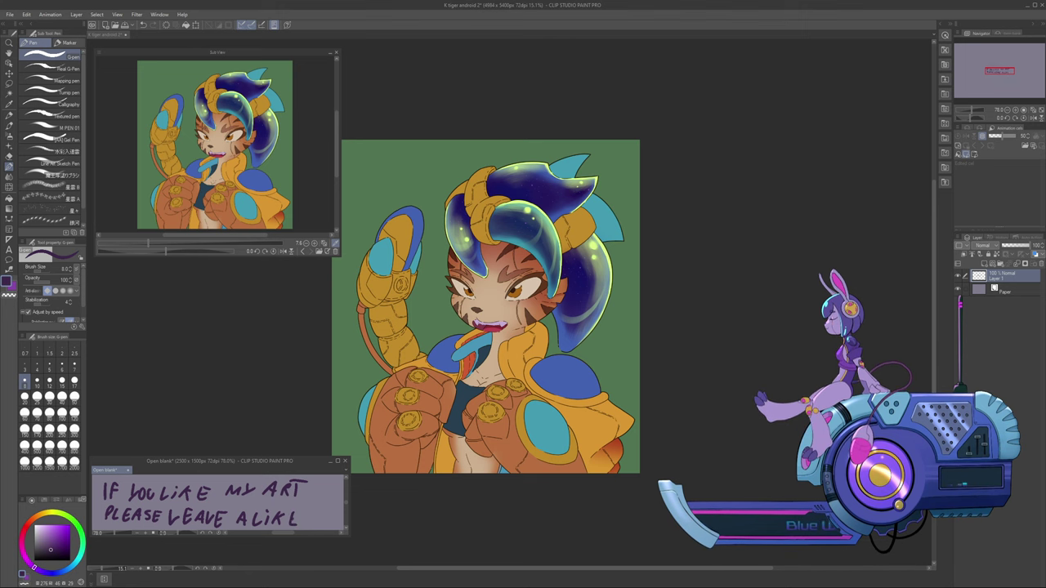
pyautogui.moveTo(293, 514); pyautogui.dragTo(300, 513)
pyautogui.moveTo(293, 519); pyautogui.dragTo(300, 519)
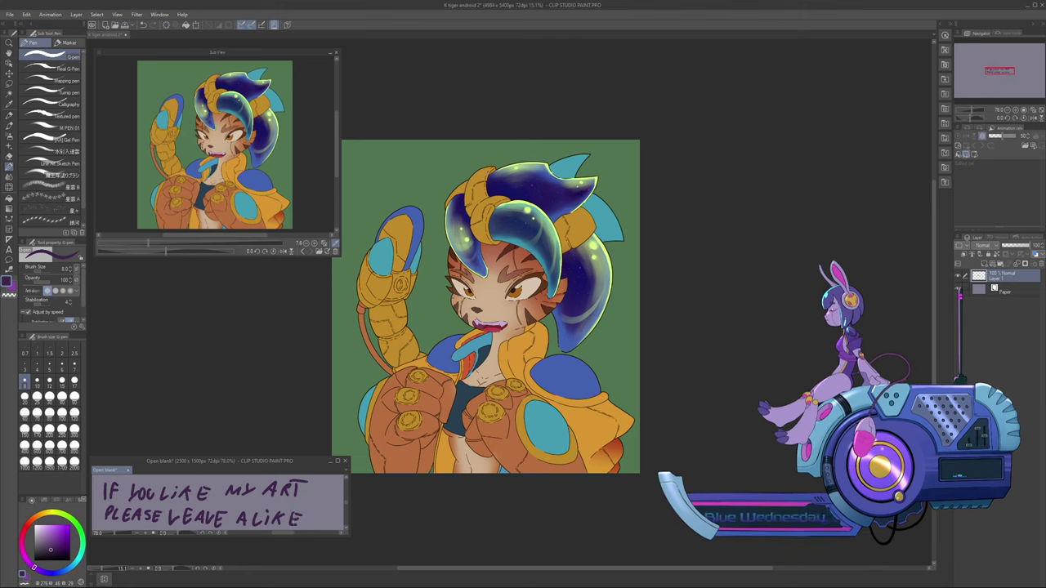
# Undo every stroke of the two-line note asking for a like
pyautogui.hotkey('ctrl', 'z')
pyautogui.hotkey('ctrl', 'z')
pyautogui.hotkey('ctrl', 'z')
pyautogui.hotkey('ctrl', 'z')
pyautogui.hotkey('ctrl', 'z')
pyautogui.hotkey('ctrl', 'z')
pyautogui.hotkey('ctrl', 'z')
pyautogui.hotkey('ctrl', 'z')
pyautogui.hotkey('ctrl', 'z')
pyautogui.hotkey('ctrl', 'z')
pyautogui.hotkey('ctrl', 'z')
pyautogui.hotkey('ctrl', 'z')
pyautogui.hotkey('ctrl', 'z')
pyautogui.hotkey('ctrl', 'z')
pyautogui.hotkey('ctrl', 'z')
pyautogui.hotkey('ctrl', 'z')
pyautogui.hotkey('ctrl', 'z')
pyautogui.hotkey('ctrl', 'z')
pyautogui.hotkey('ctrl', 'z')
pyautogui.hotkey('ctrl', 'z')
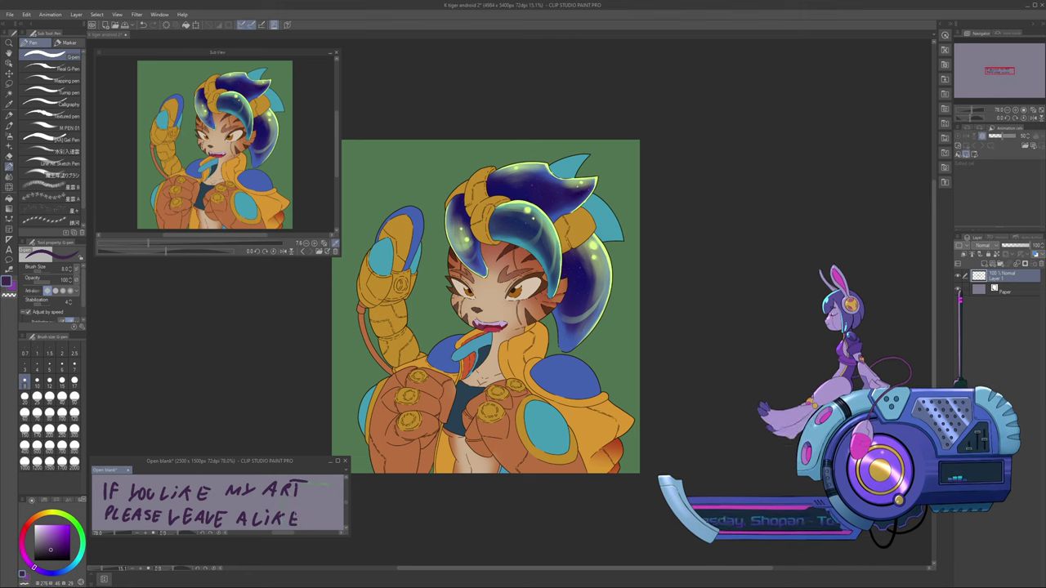
pyautogui.hotkey('ctrl', 'z')
pyautogui.hotkey('ctrl', 'z')
pyautogui.hotkey('ctrl', 'z')
pyautogui.hotkey('ctrl', 'z')
pyautogui.hotkey('ctrl', 'z')
pyautogui.hotkey('ctrl', 'z')
pyautogui.hotkey('ctrl', 'z')
pyautogui.hotkey('ctrl', 'z')
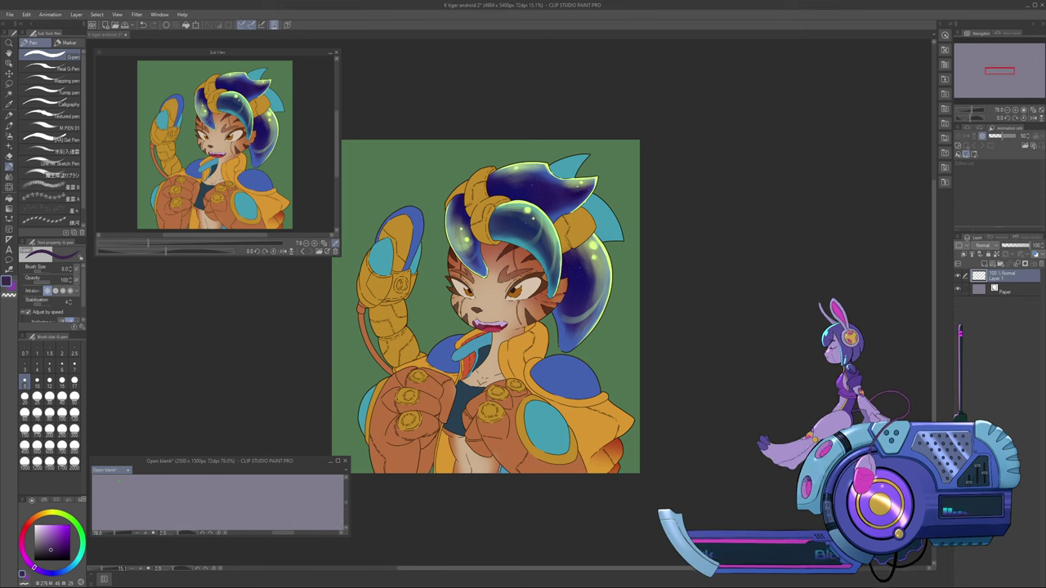
# Handwrite "I'LL SEE YOU NEXT TIME" and "HAVE A LOVELY DAY" with a smiley face on the note canvas
pyautogui.moveTo(106, 492)
pyautogui.mouseDown()
pyautogui.moveTo(131, 481)
pyautogui.moveTo(135, 490)
pyautogui.moveTo(219, 491)
pyautogui.mouseUp()
pyautogui.hotkey('ctrl', 'z')
pyautogui.moveTo(222, 480)
pyautogui.mouseDown()
pyautogui.moveTo(222, 490)
pyautogui.moveTo(249, 491)
pyautogui.moveTo(249, 479)
pyautogui.mouseUp()
pyautogui.hotkey('ctrl', 'z')
pyautogui.hotkey('ctrl', 'z')
pyautogui.moveTo(242, 485); pyautogui.dragTo(247, 485)
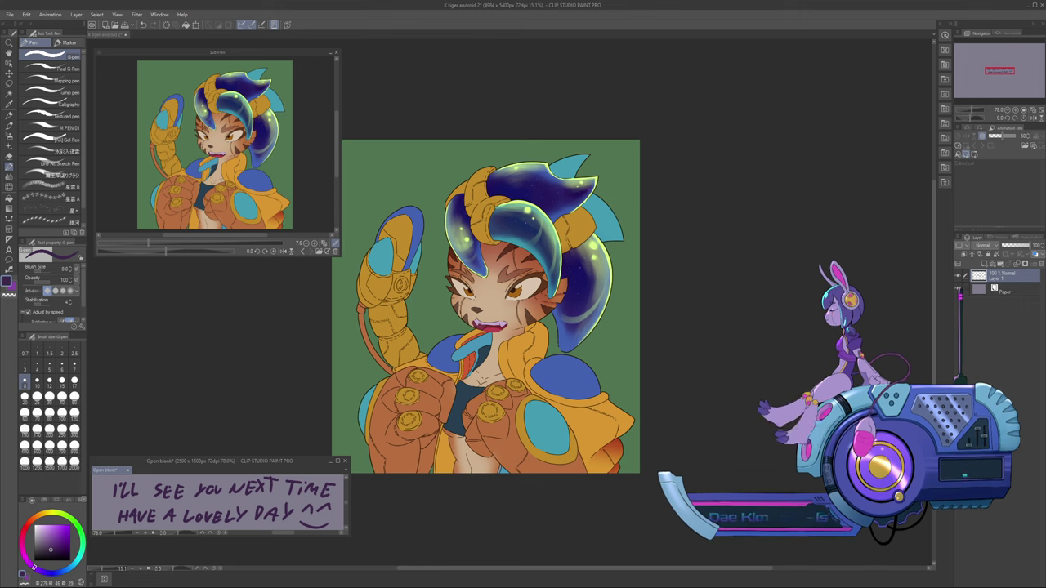
# Return to the tiger illustration, enlarge and recentre it, and move the note window slightly lower
pyautogui.click(507, 523)
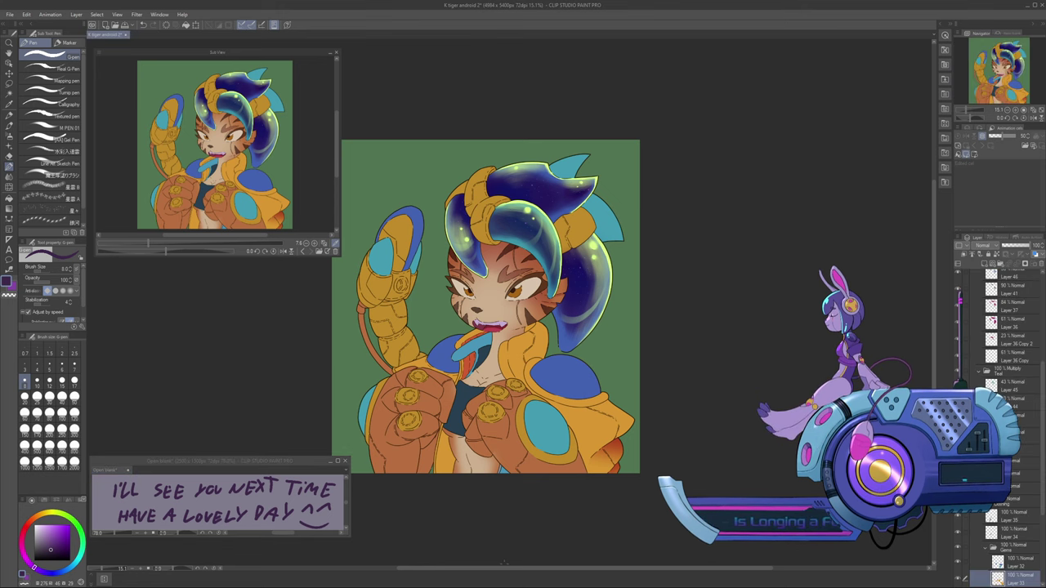
pyautogui.moveTo(572, 568); pyautogui.dragTo(493, 567)
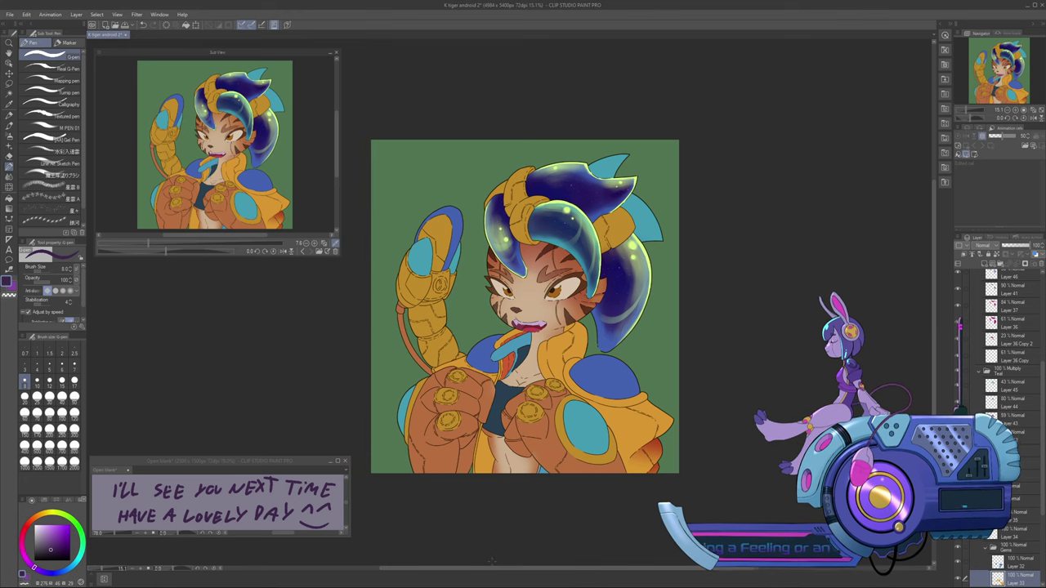
pyautogui.scroll(1, 653, 400)
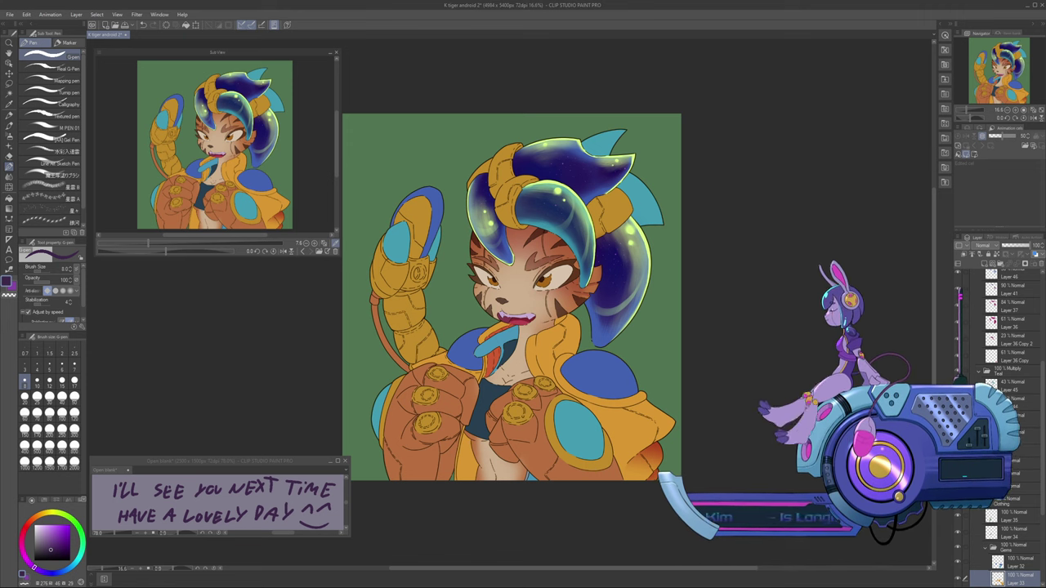
pyautogui.moveTo(220, 461); pyautogui.dragTo(222, 484)
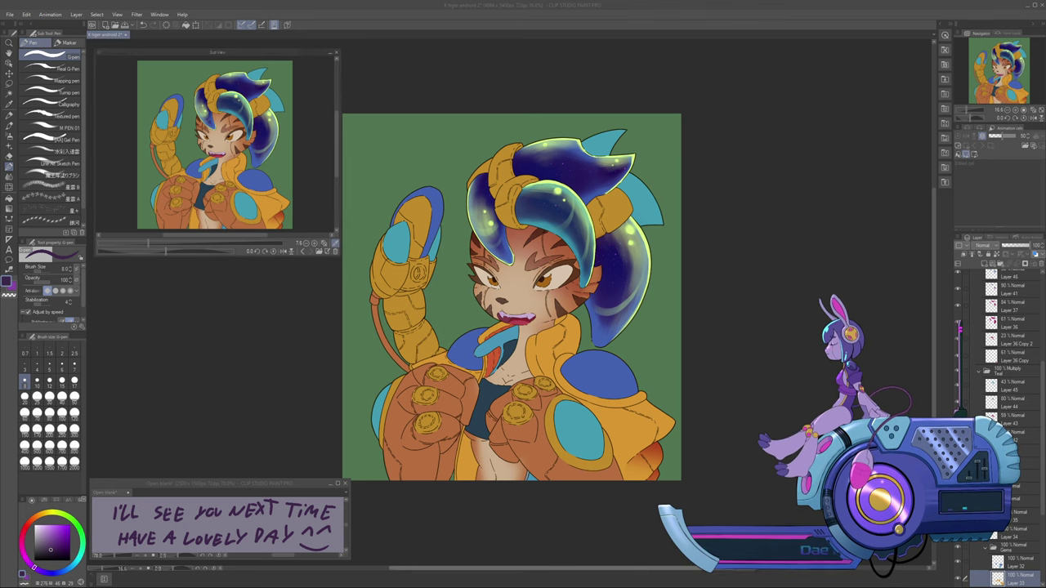
pyautogui.moveTo(590, 568); pyautogui.dragTo(580, 567)
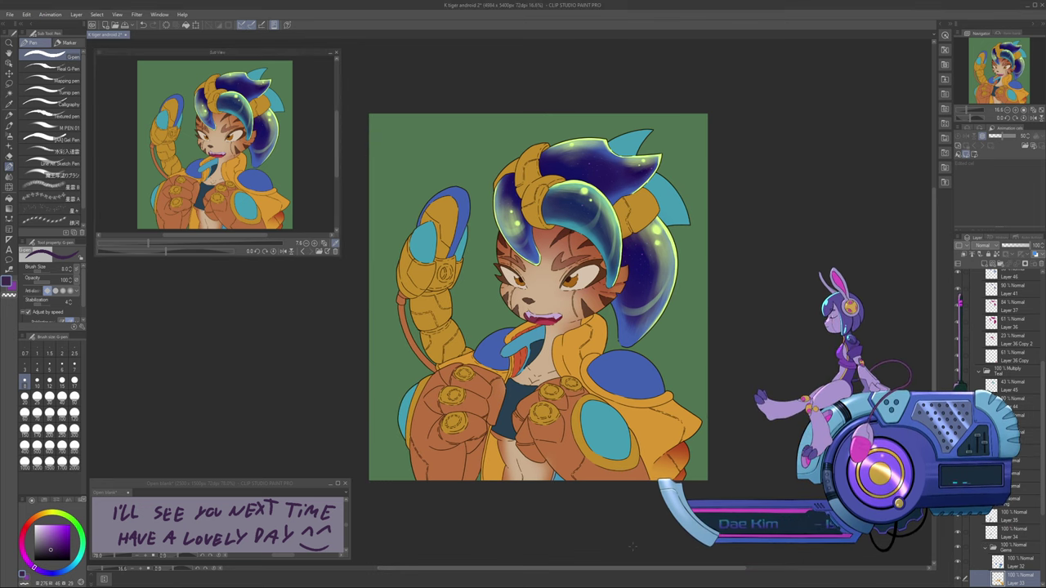